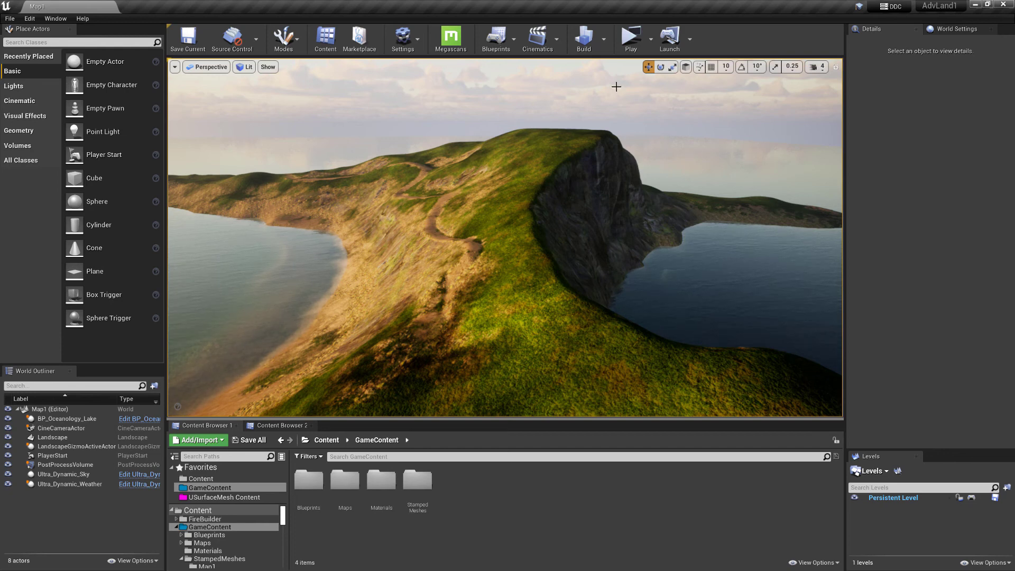
Switch the viewport to brush wireframe at the steep cliff and select the landscape
mouse_move(616, 87)
right_mouse_down()
mouse_move(507, 64)
mouse_move(608, 69)
right_mouse_up()
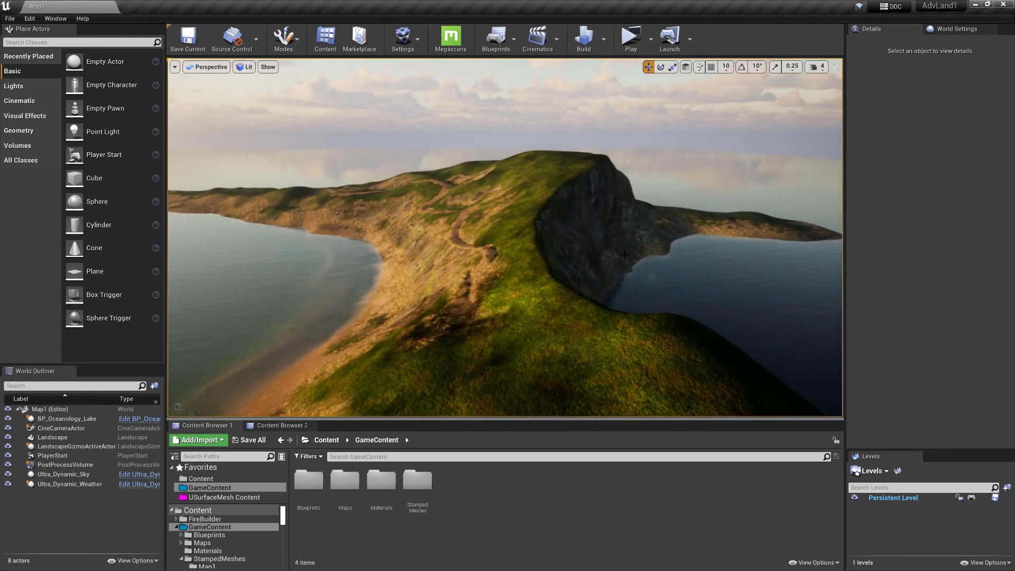
key("w")
mouse_move(625, 255)
right_mouse_down()
mouse_move(637, 261)
mouse_move(600, 274)
mouse_move(628, 260)
right_mouse_up()
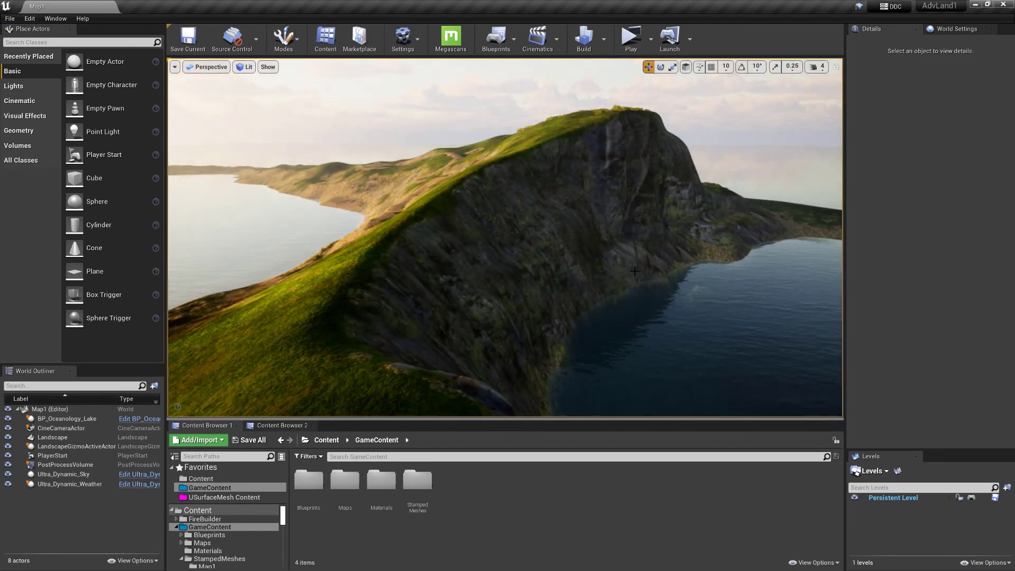
key("alt+2")
mouse_move(635, 271)
right_mouse_down()
mouse_move(647, 275)
mouse_move(628, 289)
mouse_move(643, 292)
mouse_move(647, 275)
right_mouse_up()
left_click(635, 271)
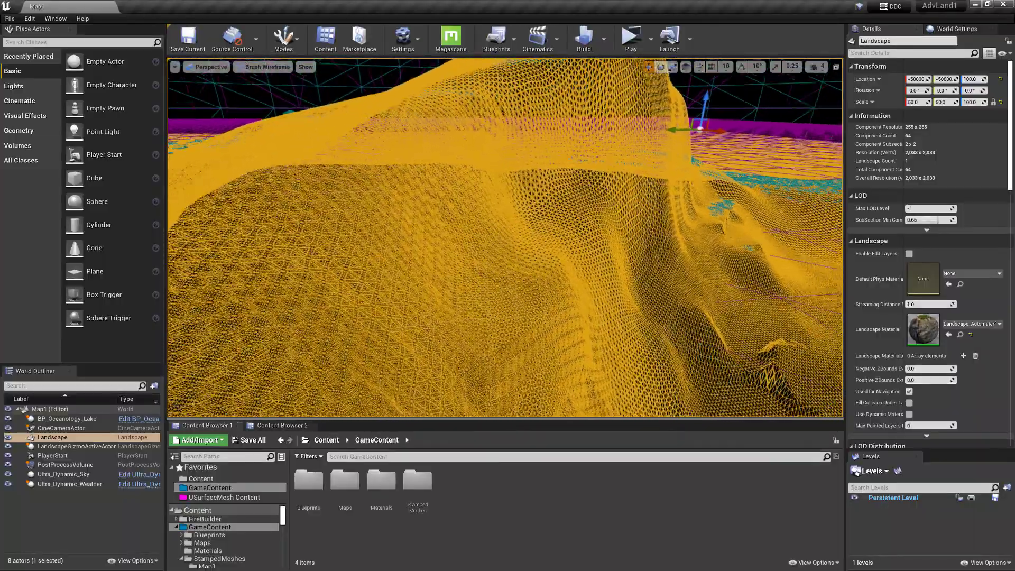
Examine the landscape mesh density along the cliff face in wireframe, and return the viewport to Lit shading
right_click_drag(646, 275, 666, 245)
key("s")
key("w")
key("w")
key("e")
key("e")
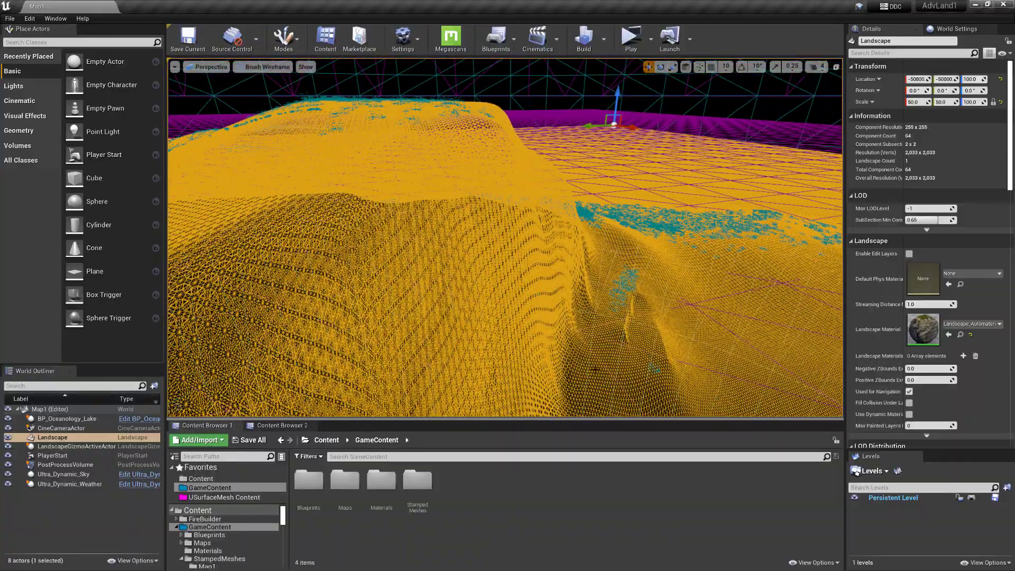
key("alt+4")
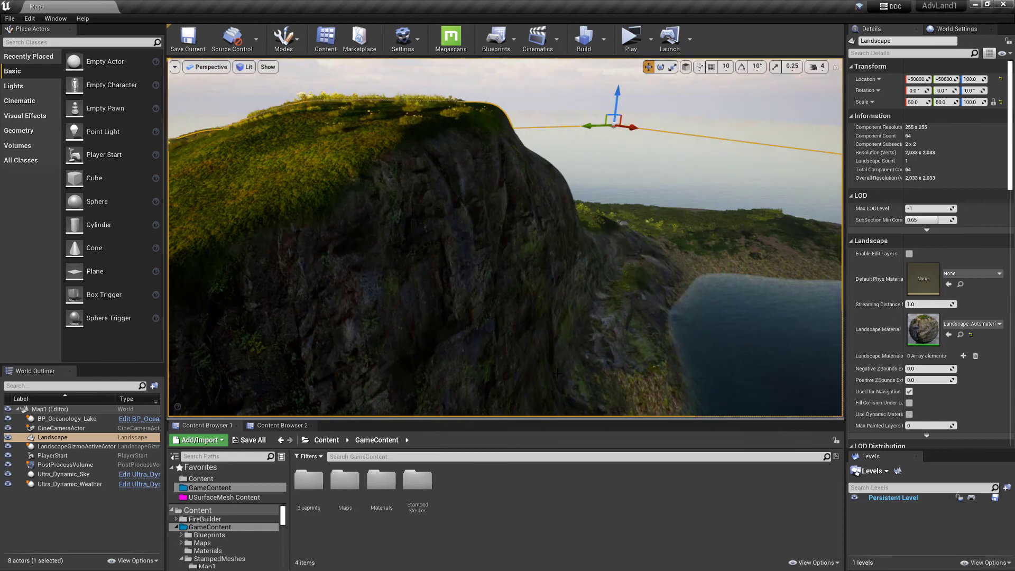
Examine the rock material on the landscape's steep cliff face from close up and from a distance
key("w")
right_click_drag(558, 373, 563, 402)
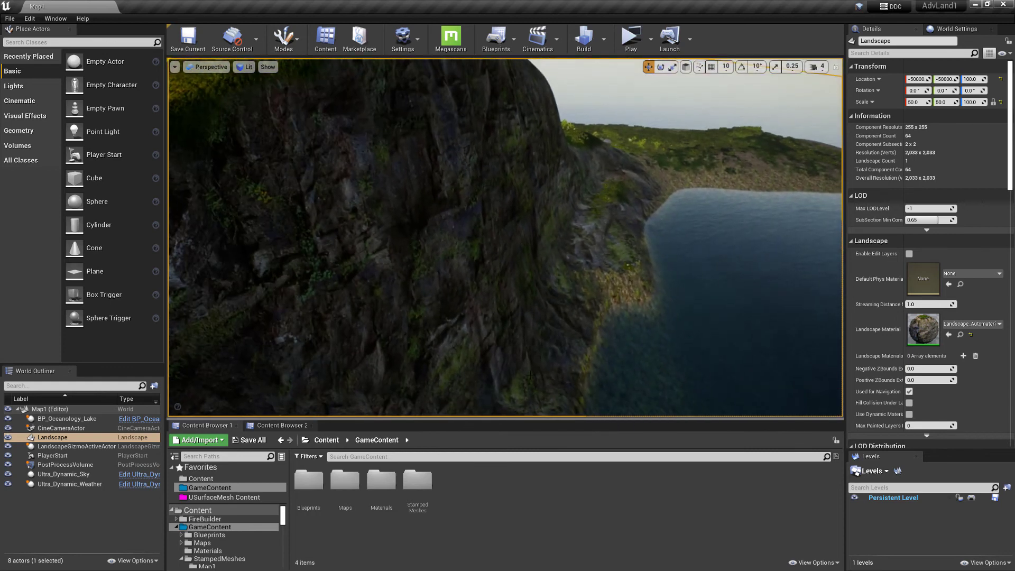
right_click_drag(486, 224, 476, 114)
key("s")
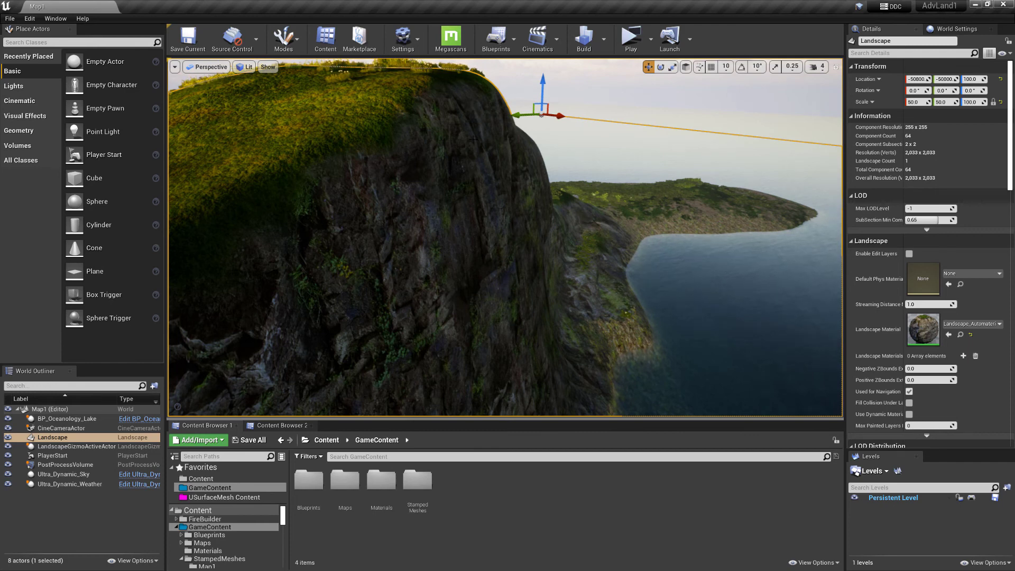
right_click_drag(493, 141, 373, 119)
key("s")
key("w")
key("s")
right_click_drag(545, 290, 546, 290)
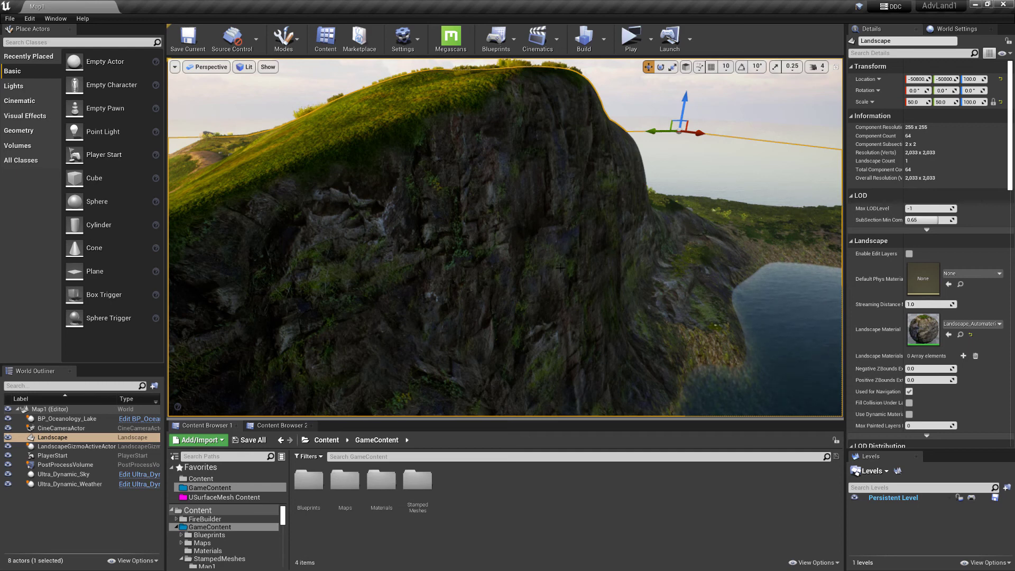
key("w")
right_click_drag(561, 268, 349, 232)
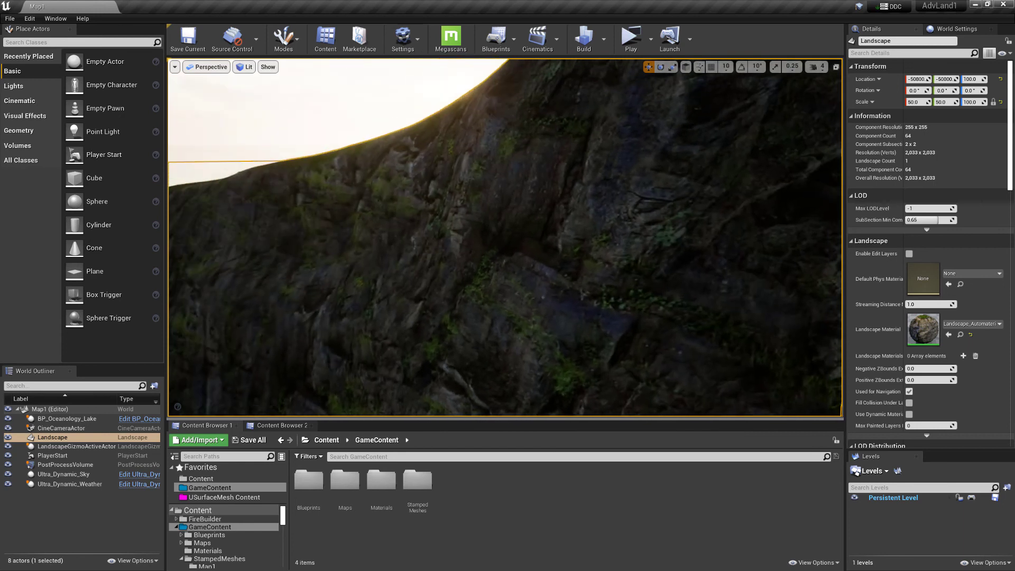
key("s")
Run the console command r.vsynceditor 1
key("grave")
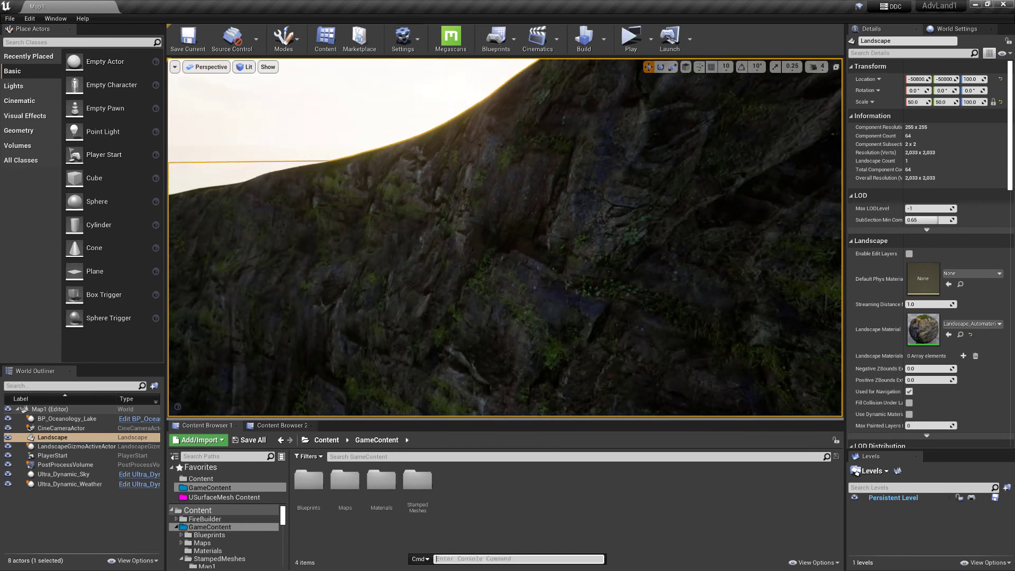
key("Up")
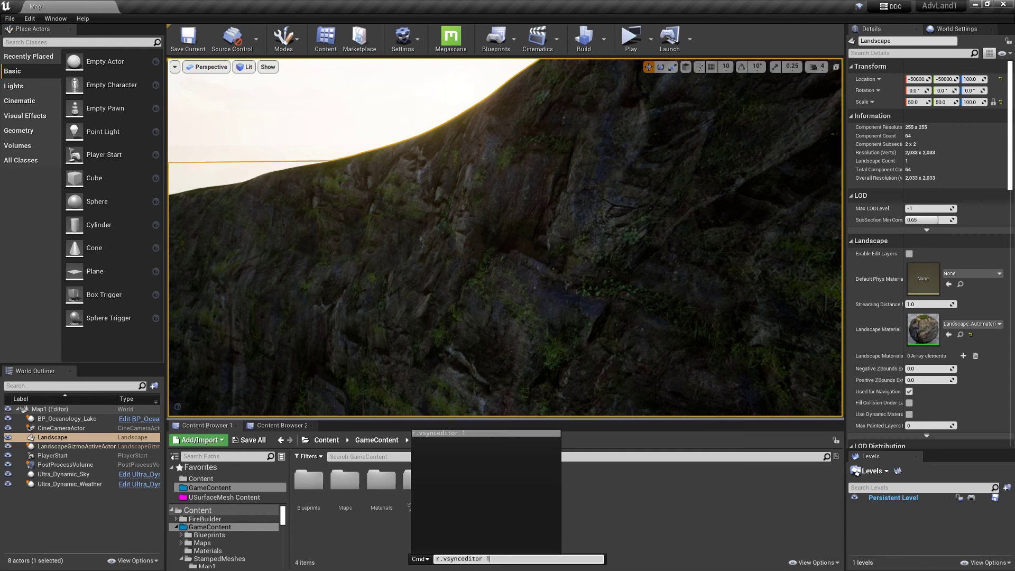
key("Return")
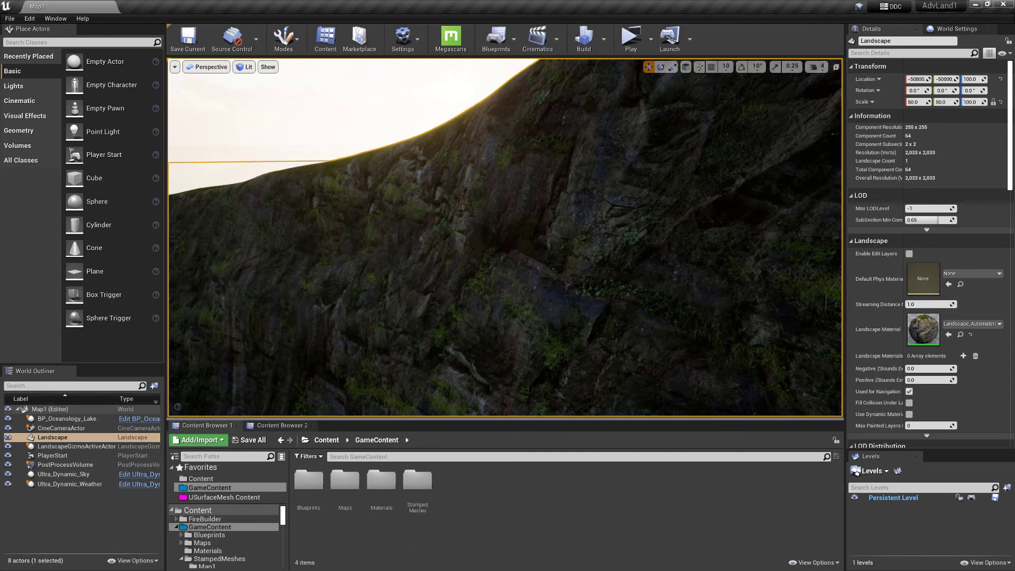
Start a play preview of the level in its own window and give it focus
right_click_drag(505, 238, 656, 285)
key("s")
key("e")
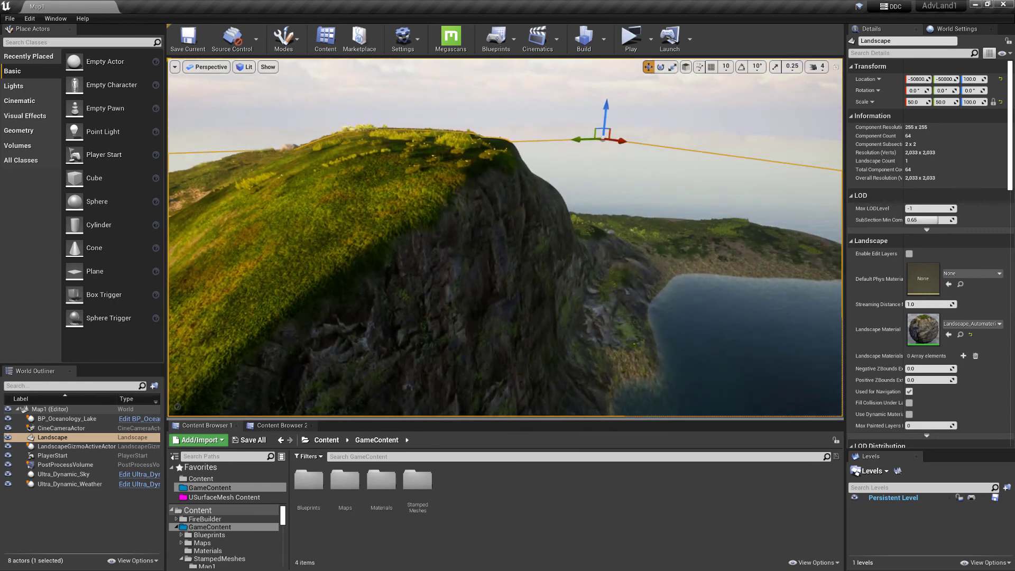
right_click_drag(537, 310, 520, 323)
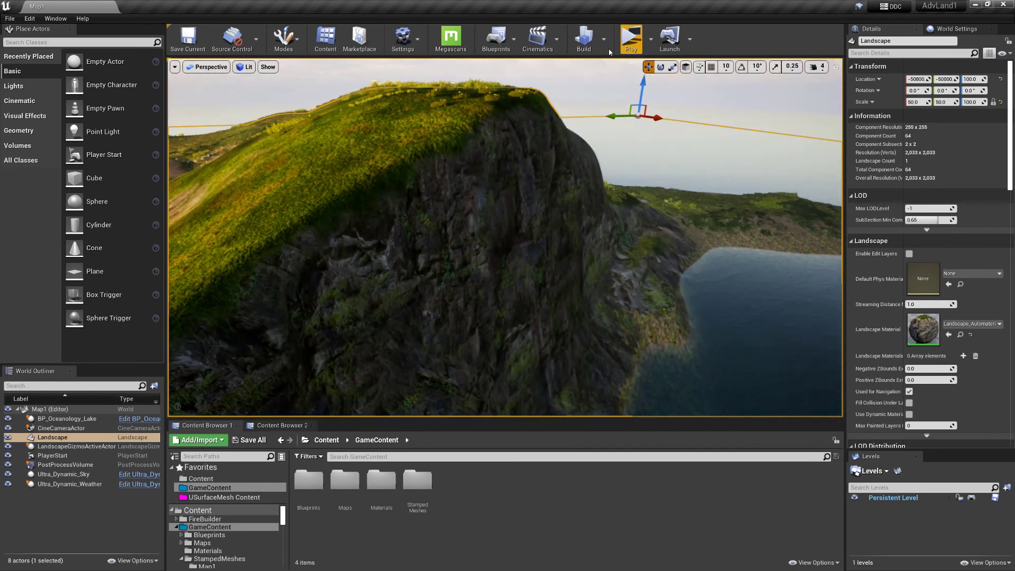
left_click(631, 46)
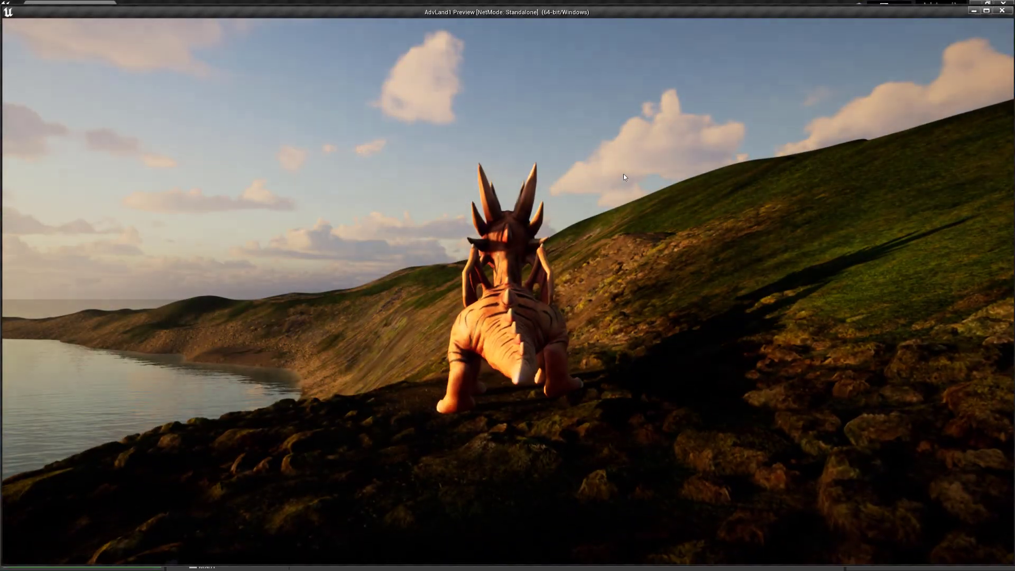
left_click(534, 11)
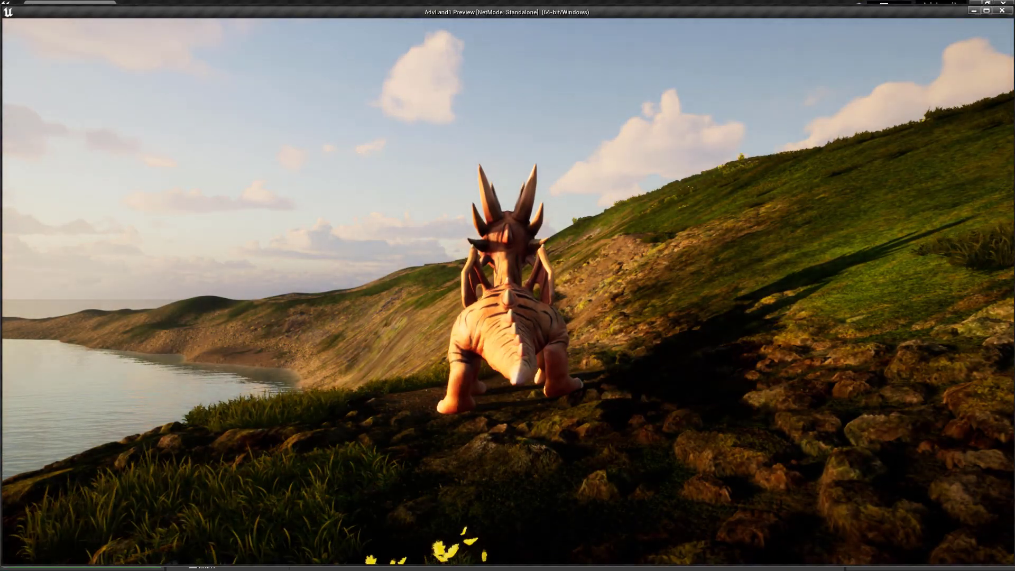
Test the dragon character in the preview by walking, breathing fire, jumping and travelling over the grassy ridge to the cliff
key("w")
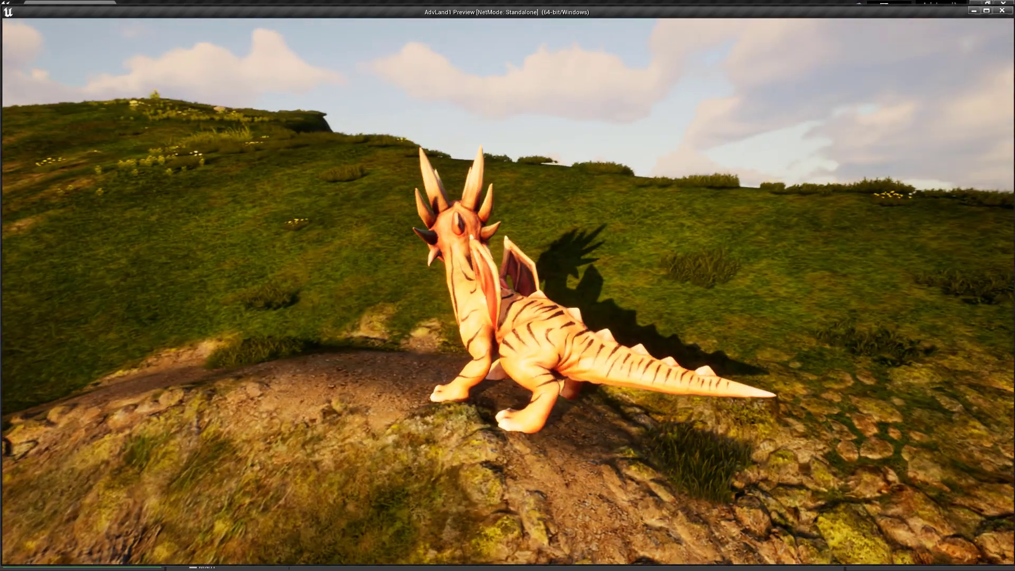
key("f")
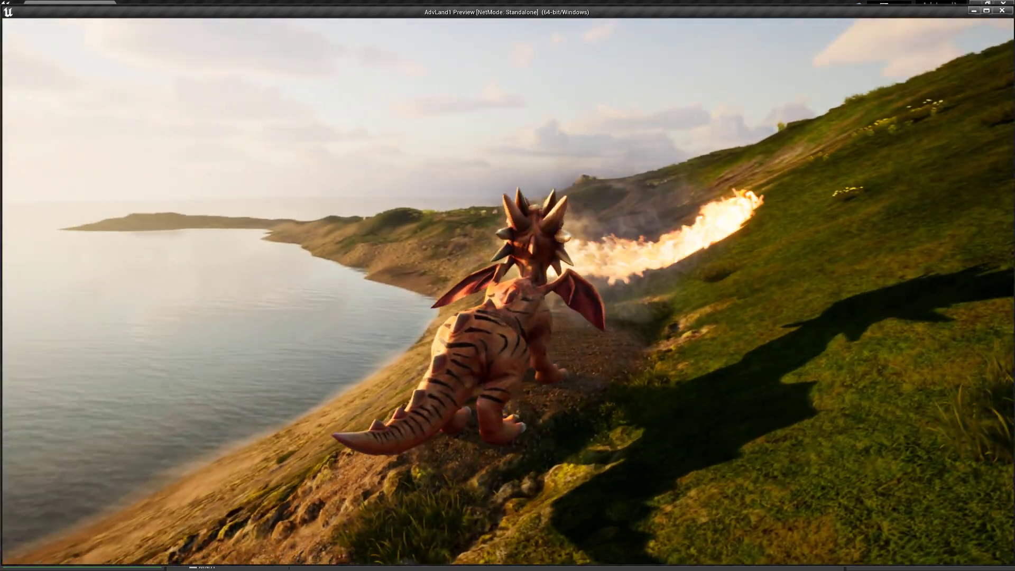
key("space")
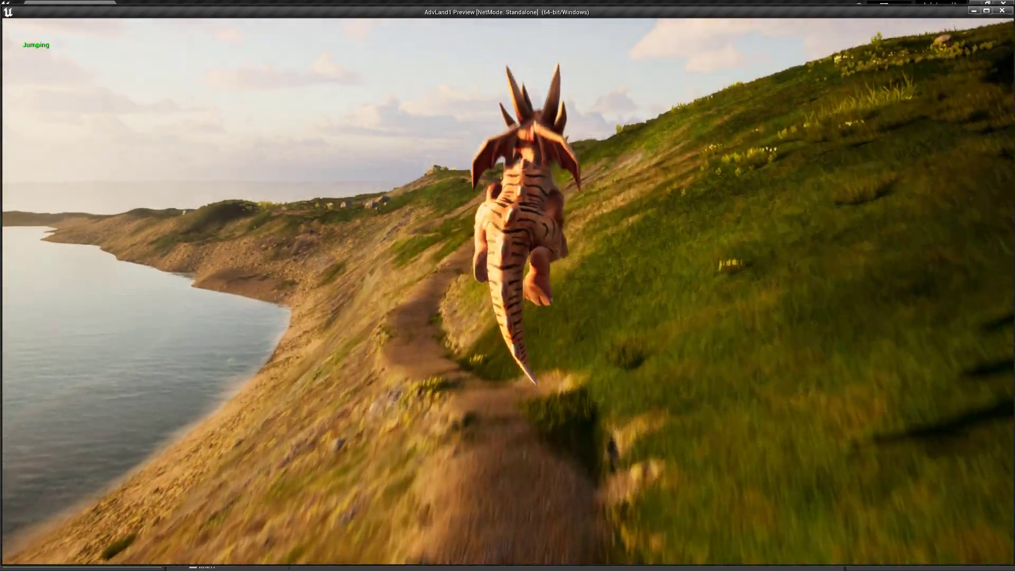
key("f")
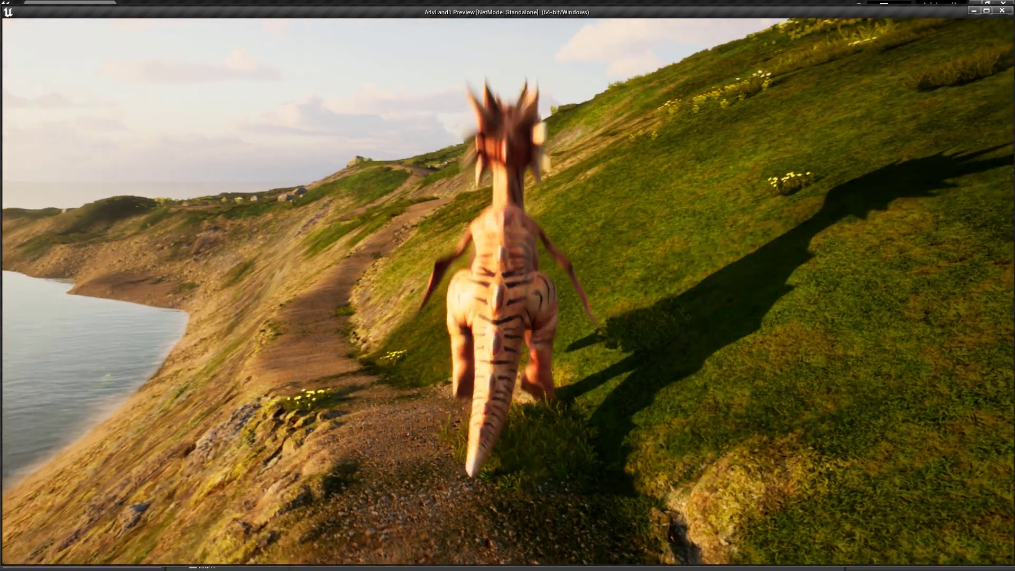
key("w")
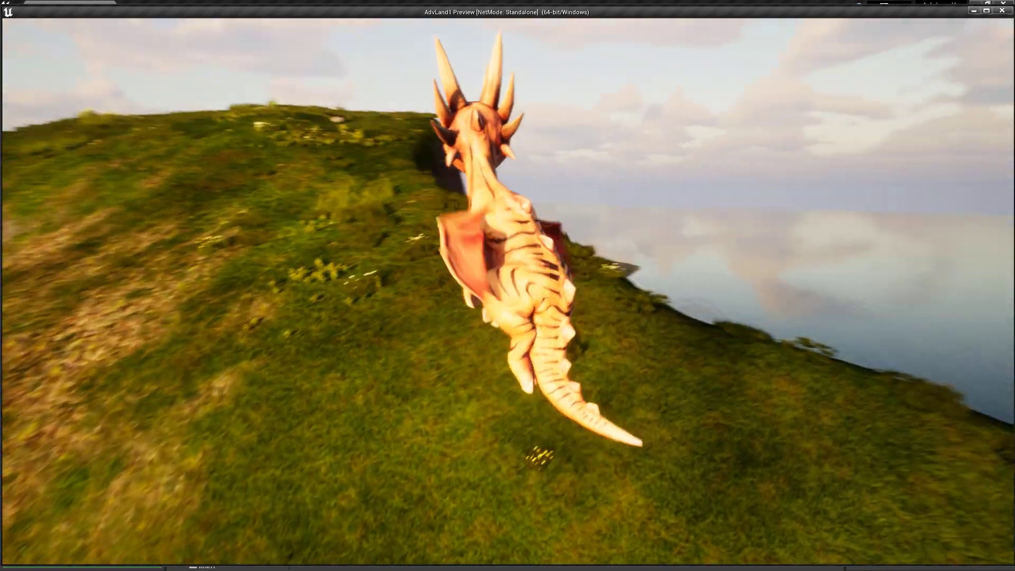
key("w")
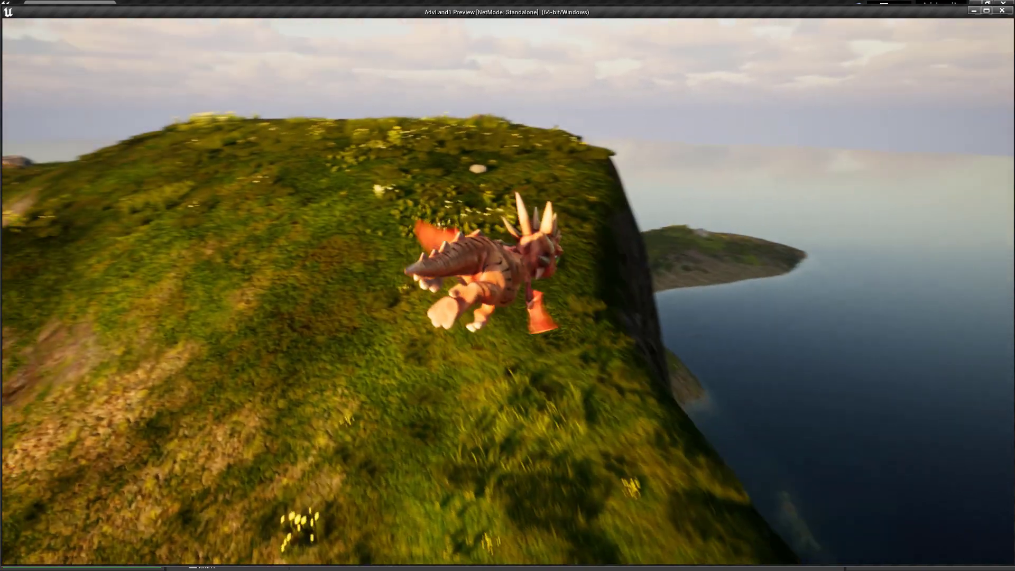
key("w")
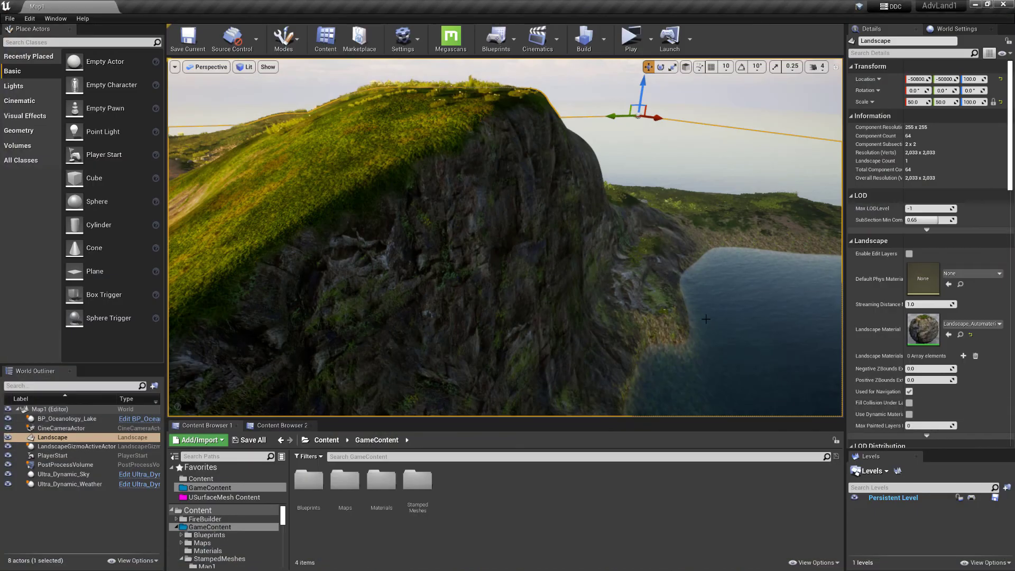
Examine the whole cliff face and its shoreline in the editor viewport from several distances and angles
right_click_drag(568, 275, 601, 209)
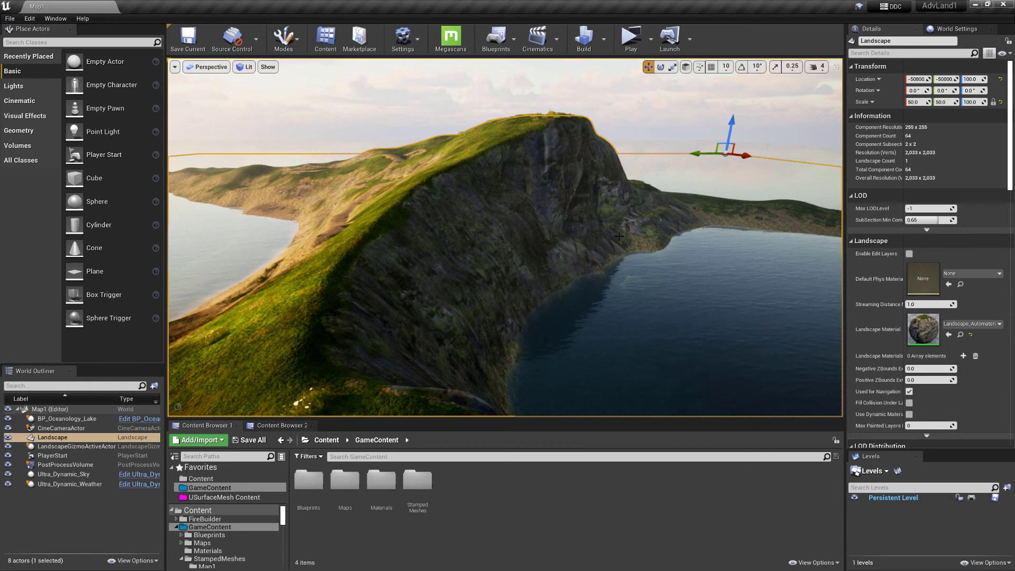
right_click_drag(507, 253, 534, 254)
mouse_move(582, 276)
right_mouse_down()
mouse_move(539, 276)
mouse_move(582, 276)
right_mouse_up()
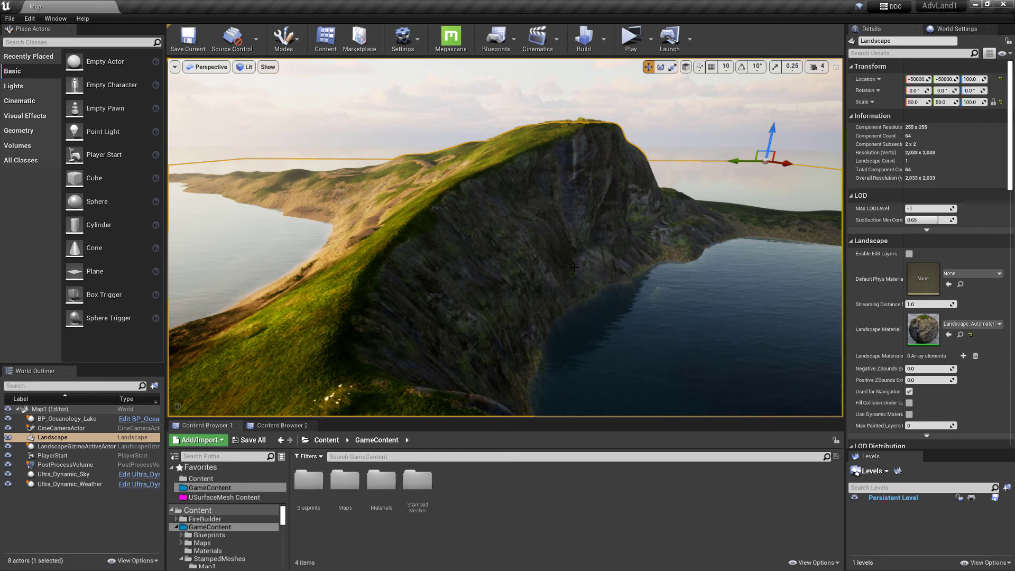
right_click_drag(532, 252, 503, 268)
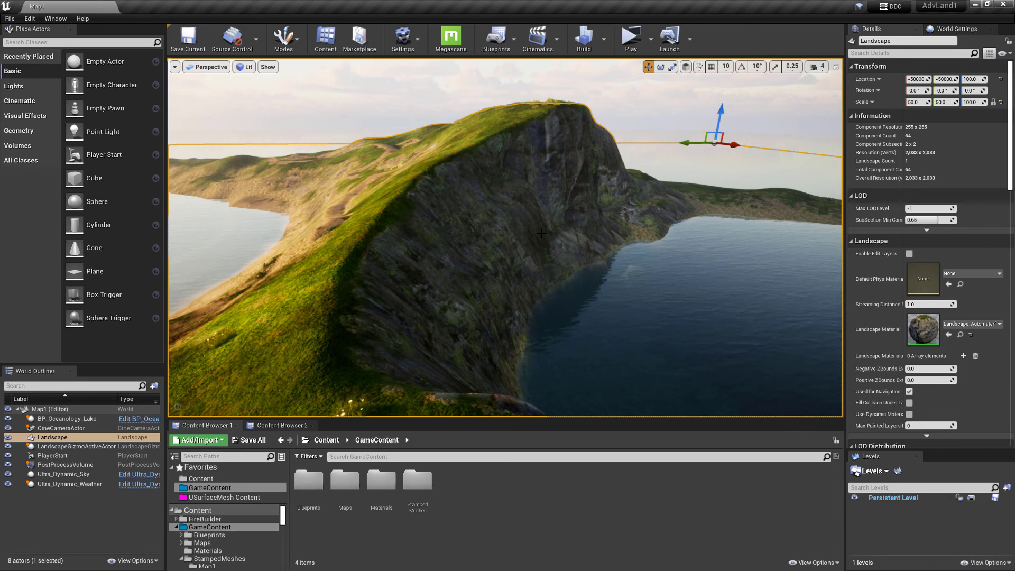
right_click_drag(514, 230, 517, 247)
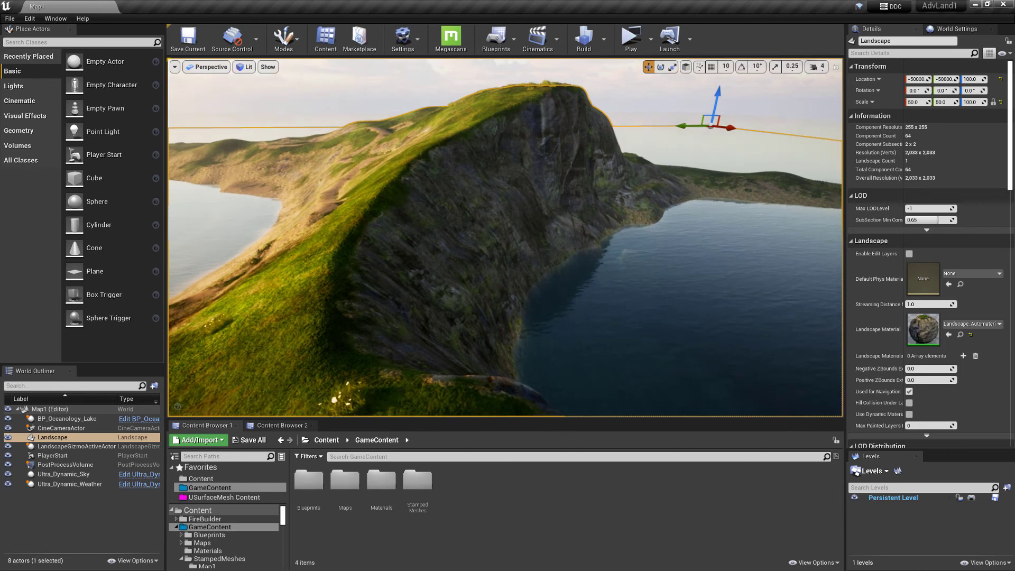
key("e")
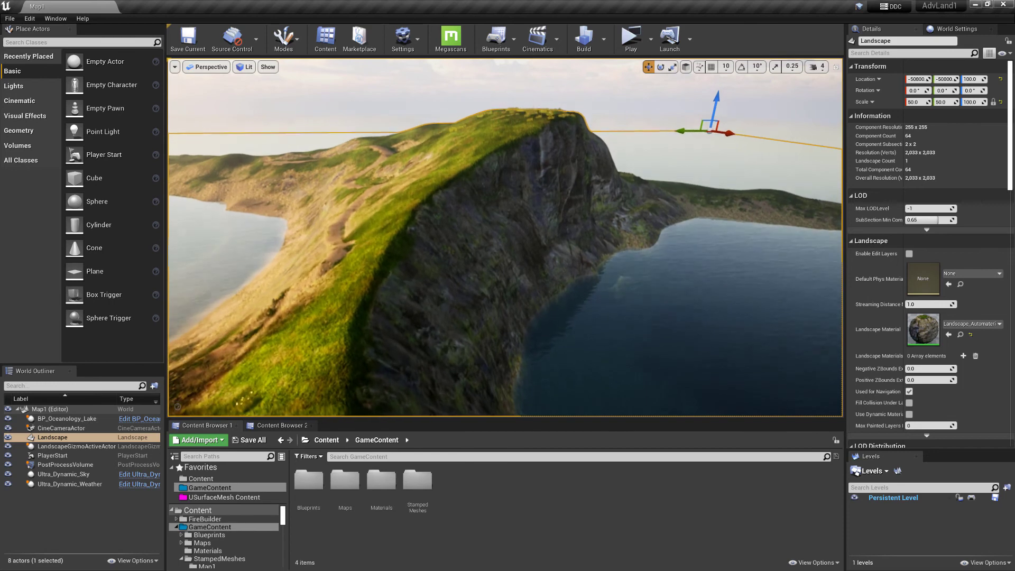
key("w")
right_click_drag(587, 197, 598, 181)
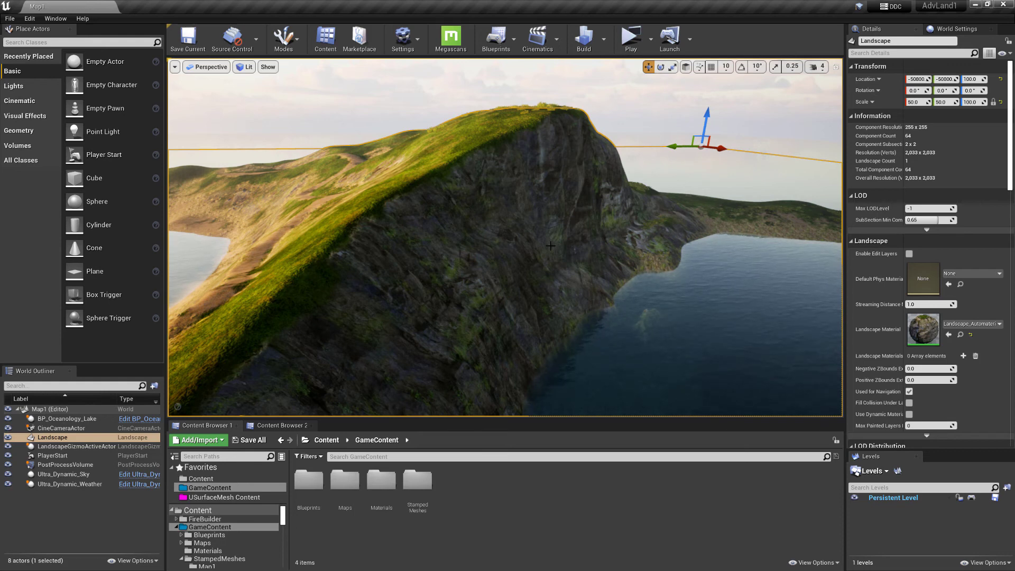
right_click_drag(550, 246, 551, 269)
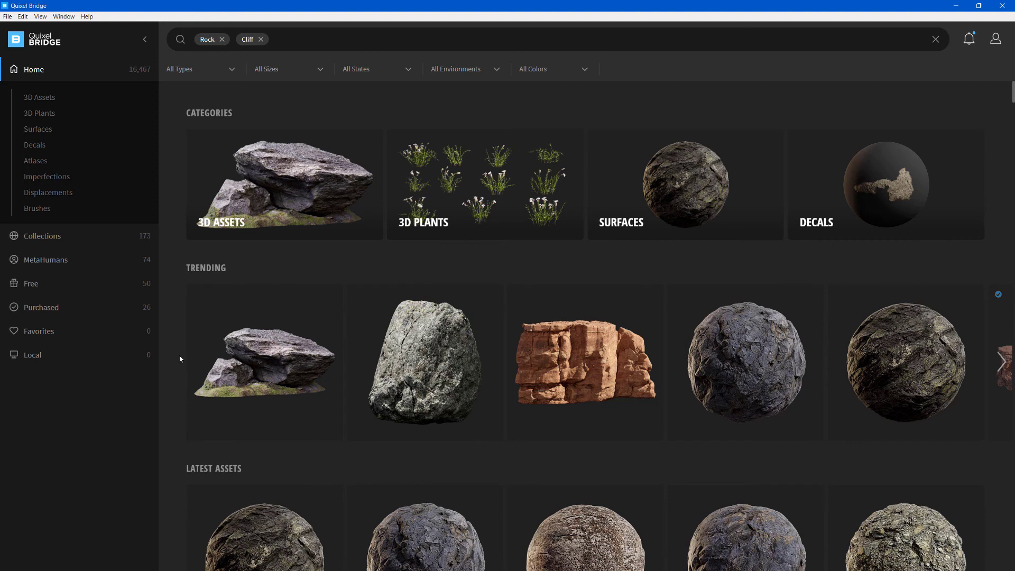
In Quixel Bridge, browse the Rock and Cliff filtered assets for cliff meshes and surfaces
scroll(181, 359, "down", 3)
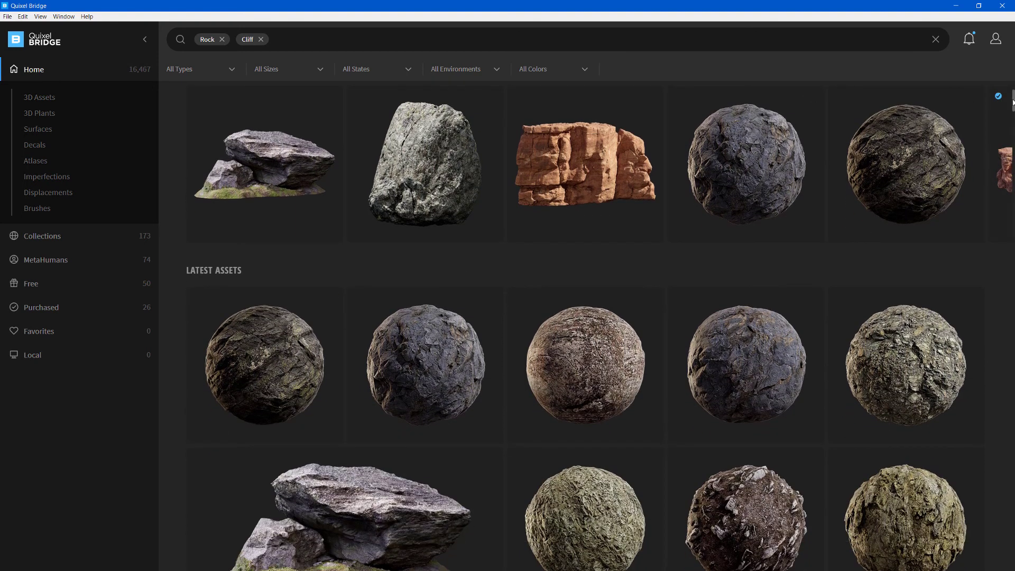
left_click_drag(1012, 102, 1008, 185)
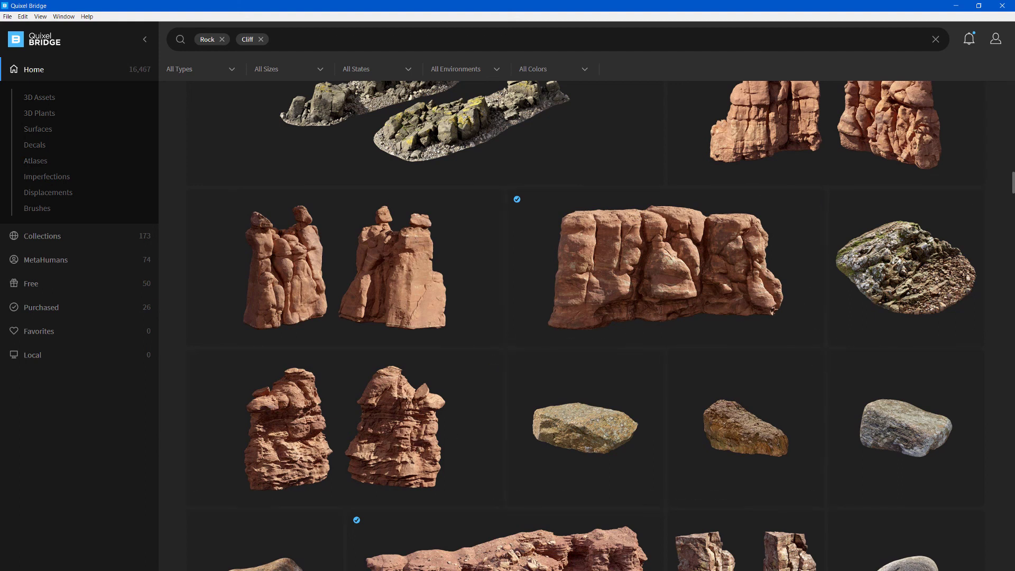
left_click_drag(1013, 181, 1013, 190)
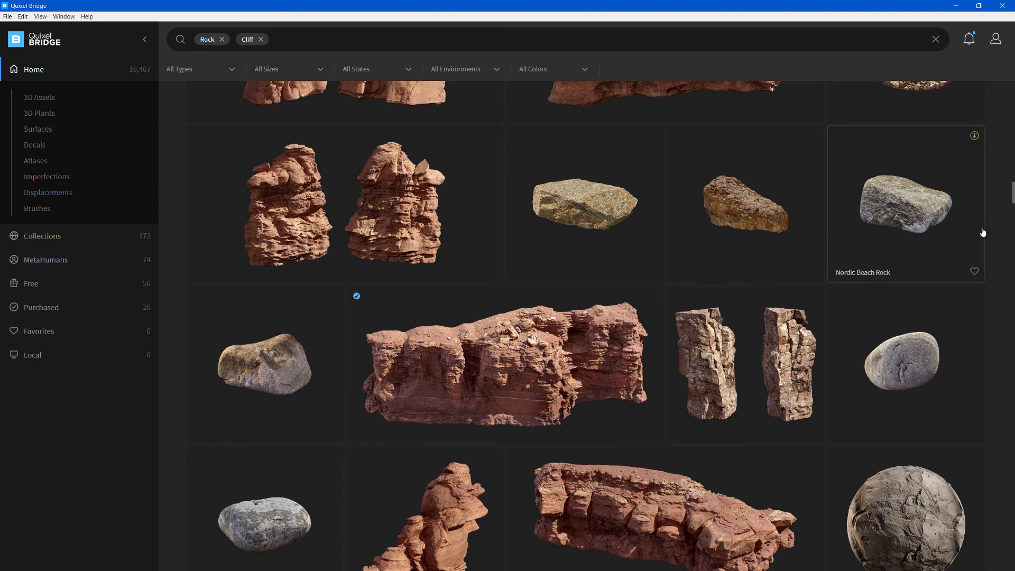
left_click_drag(1013, 195, 1013, 305)
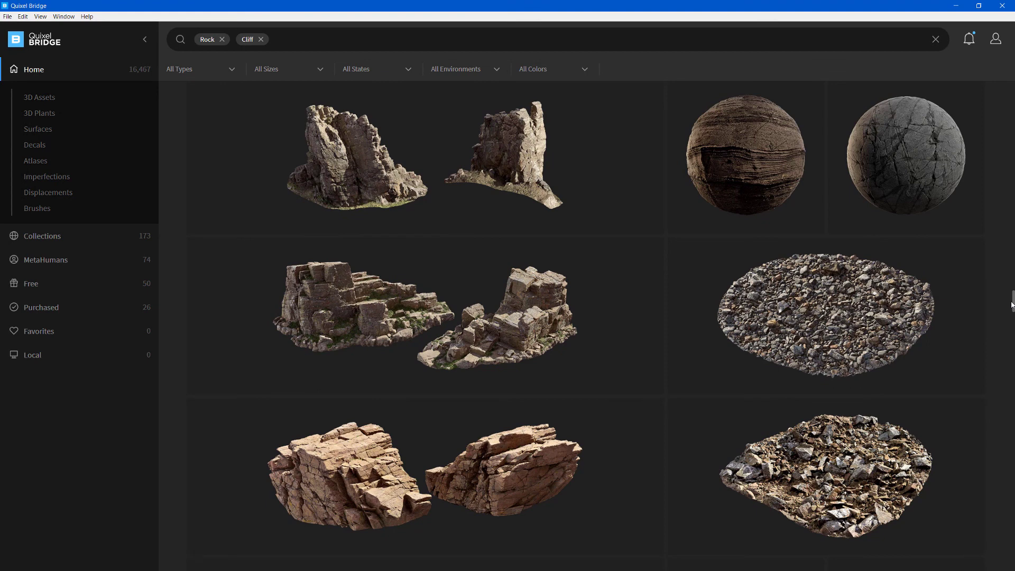
left_click_drag(1012, 305, 1009, 327)
scroll(613, 418, "down", 2)
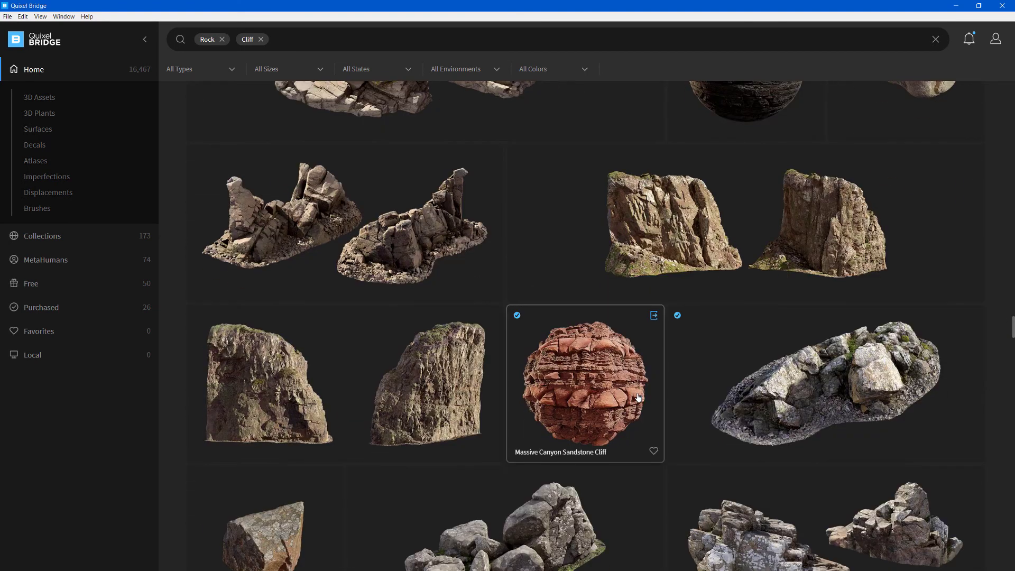
Download the Massive Nordic Coastal Cliff and the Huge Nordic Coastal Cliff shown directly above it from the Rock and Cliff results
scroll(497, 362, "down", 1)
scroll(426, 358, "down", 2)
scroll(381, 364, "up", 3)
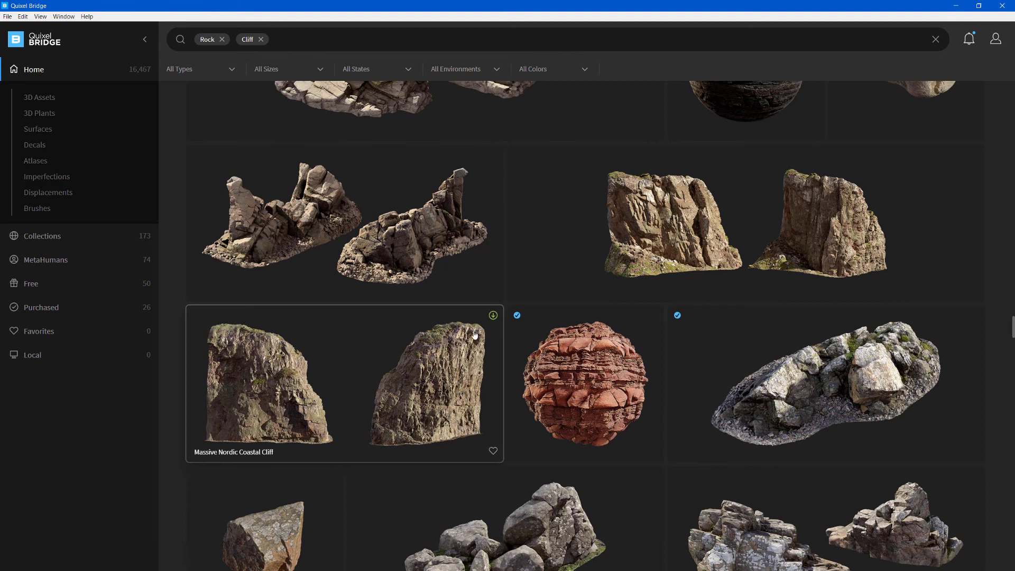
left_click(493, 316)
scroll(449, 381, "down", 1)
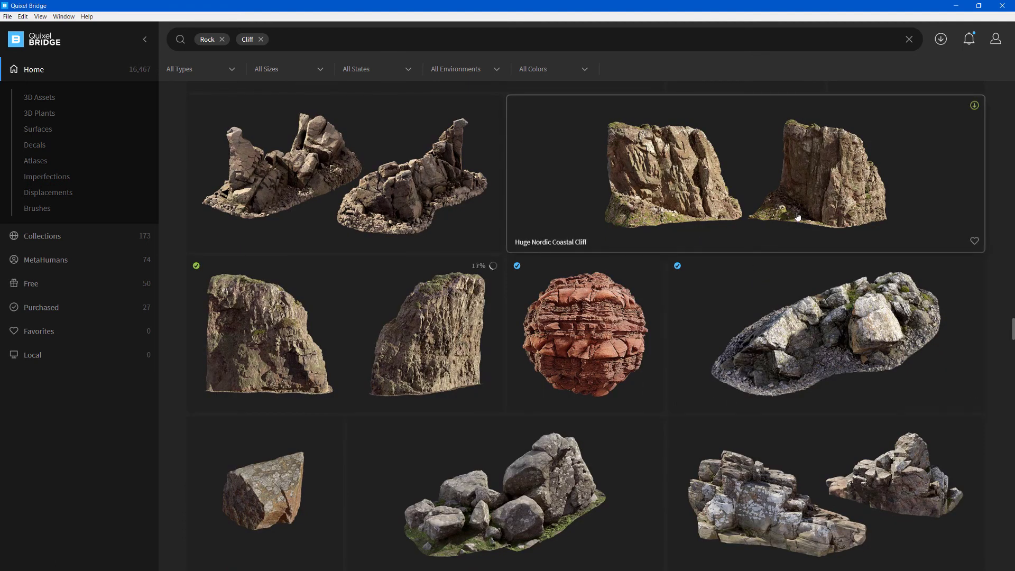
left_click(975, 107)
Look further through the Rock and Cliff results and download the Huge Canyon Sandstone Cliff beside the sandstone mesas
scroll(708, 306, "down", 7)
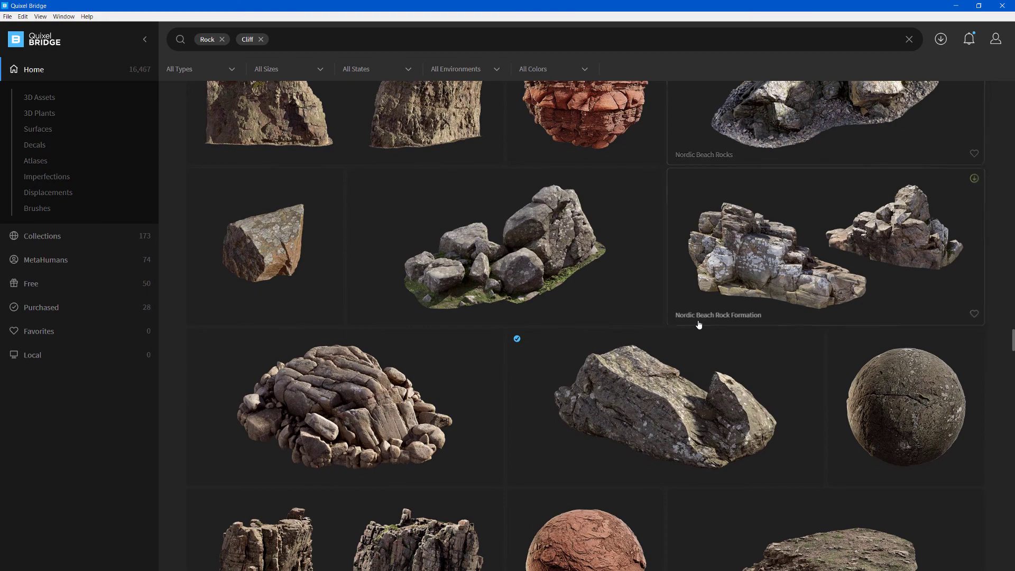
scroll(699, 324, "down", 3)
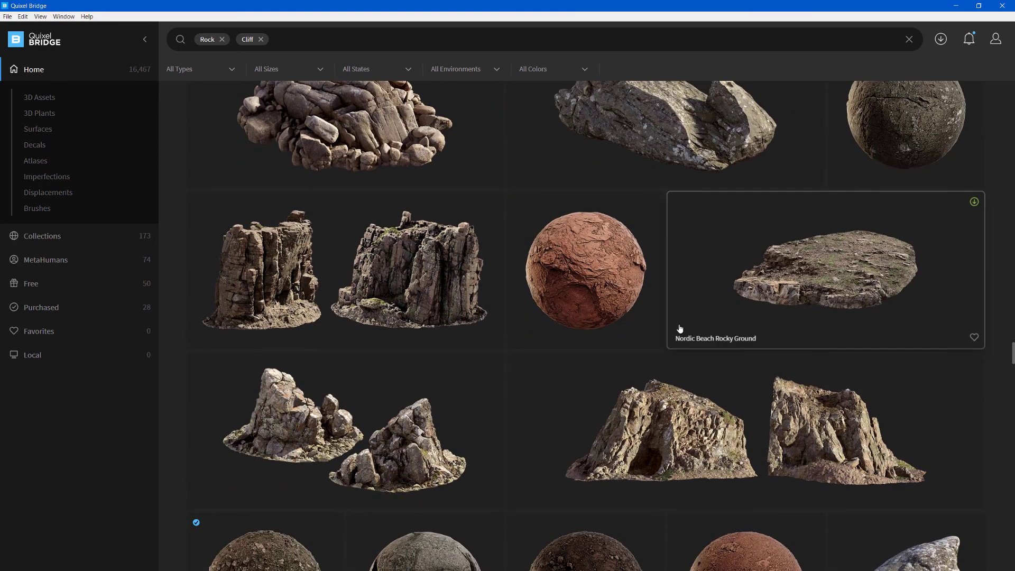
scroll(430, 337, "down", 5)
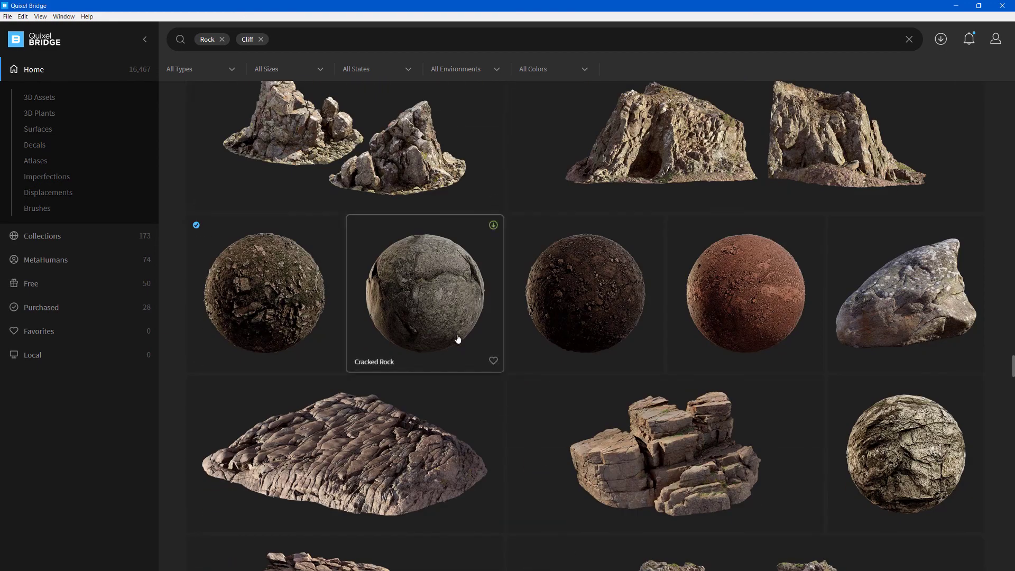
scroll(734, 423, "down", 5)
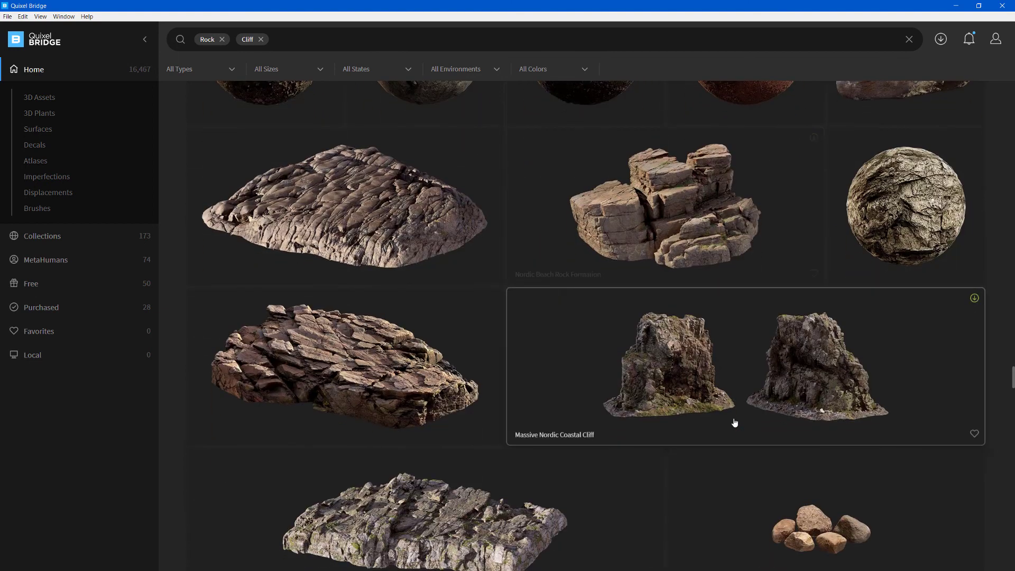
scroll(733, 421, "down", 5)
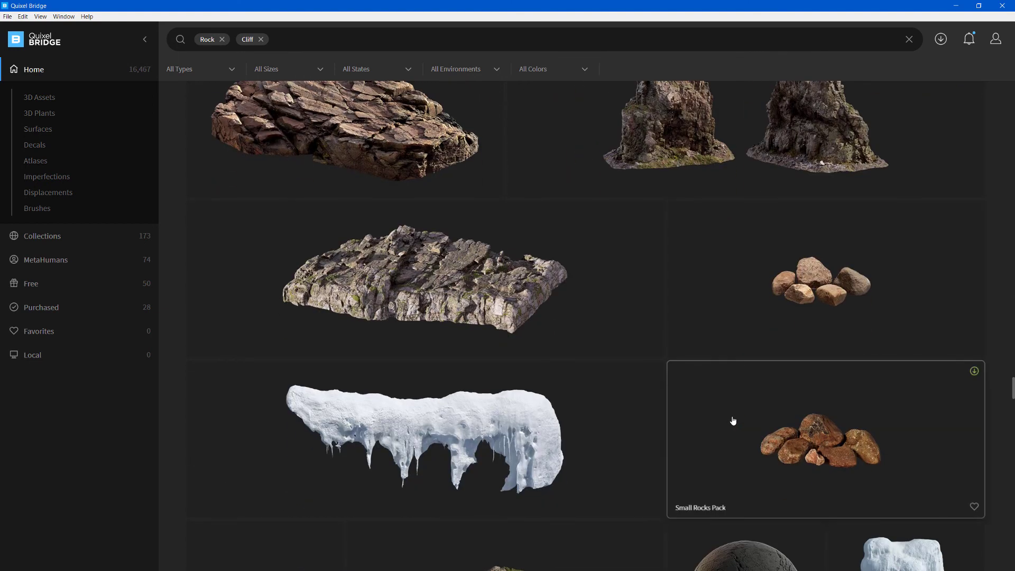
scroll(733, 420, "down", 6)
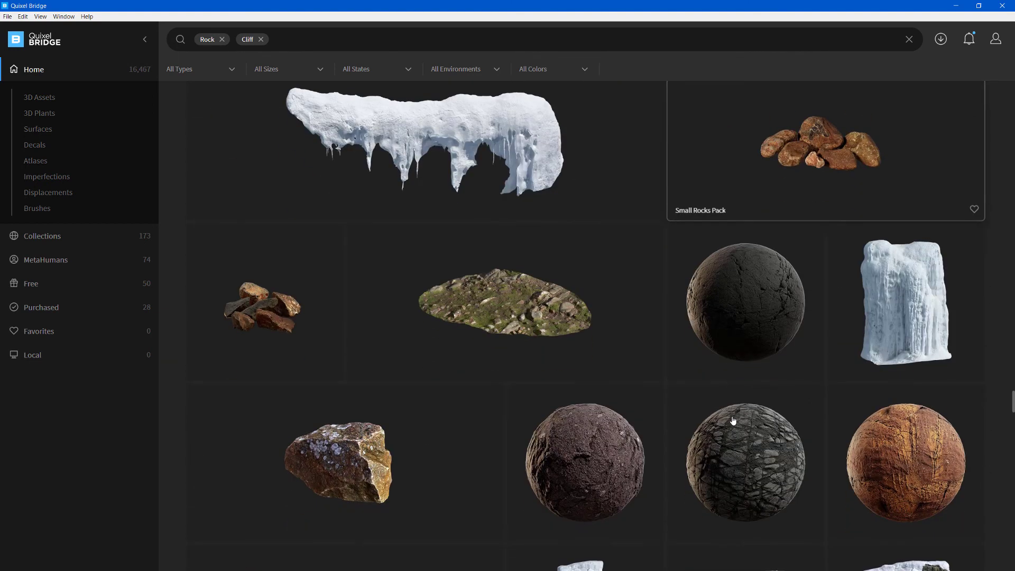
scroll(732, 421, "down", 5)
scroll(733, 420, "down", 2)
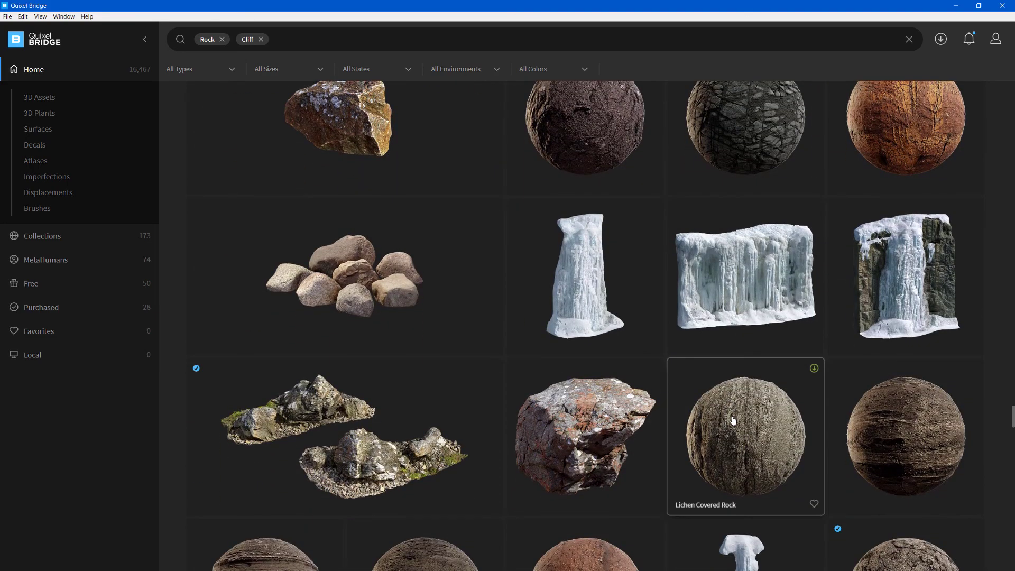
scroll(733, 421, "down", 8)
scroll(732, 420, "down", 3)
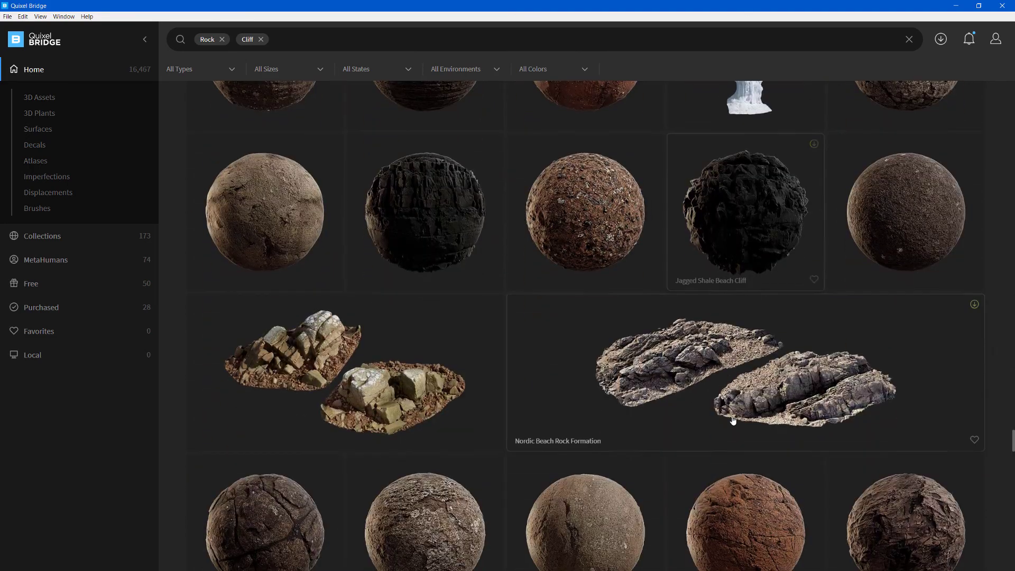
scroll(733, 420, "down", 10)
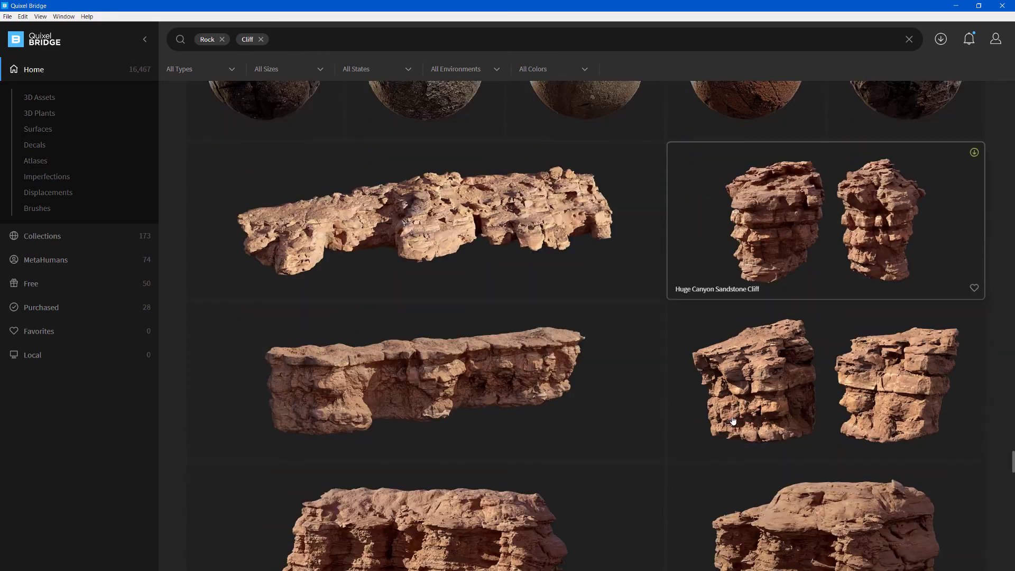
scroll(733, 420, "down", 2)
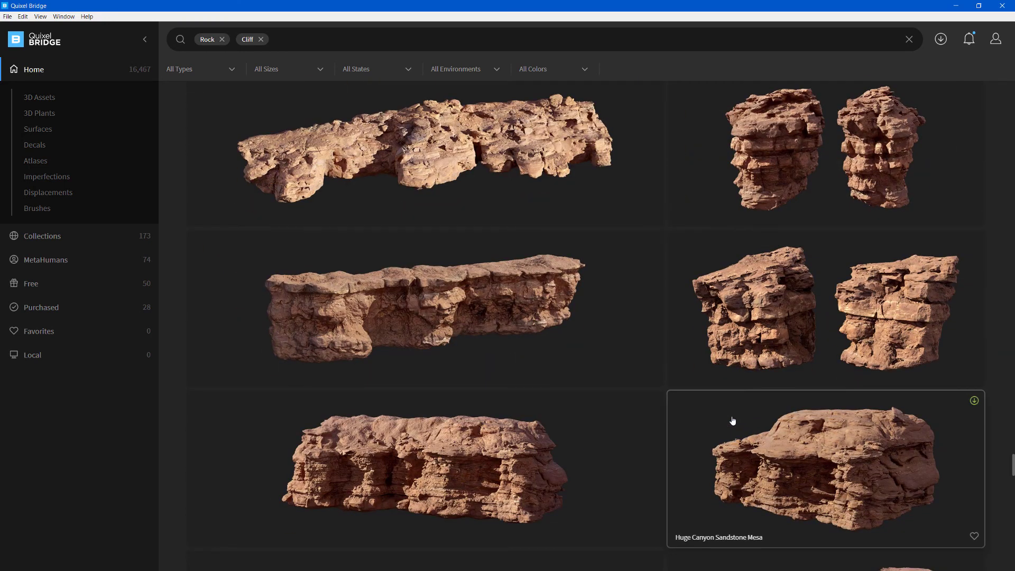
scroll(732, 420, "down", 1)
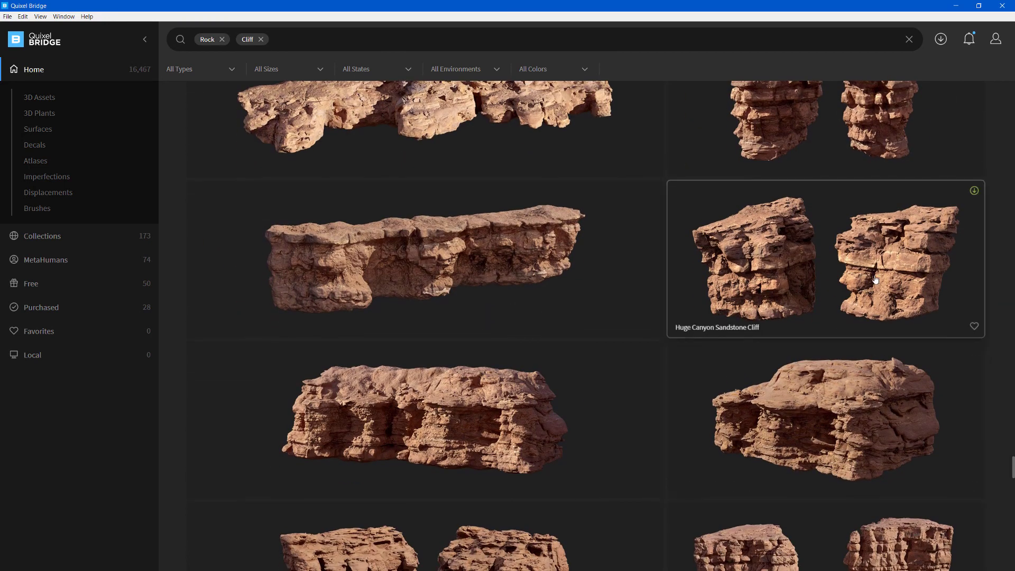
left_click(974, 191)
Find and download the long, wall-like Massive Canyon Sandstone Cliff further down the results
scroll(521, 356, "down", 4)
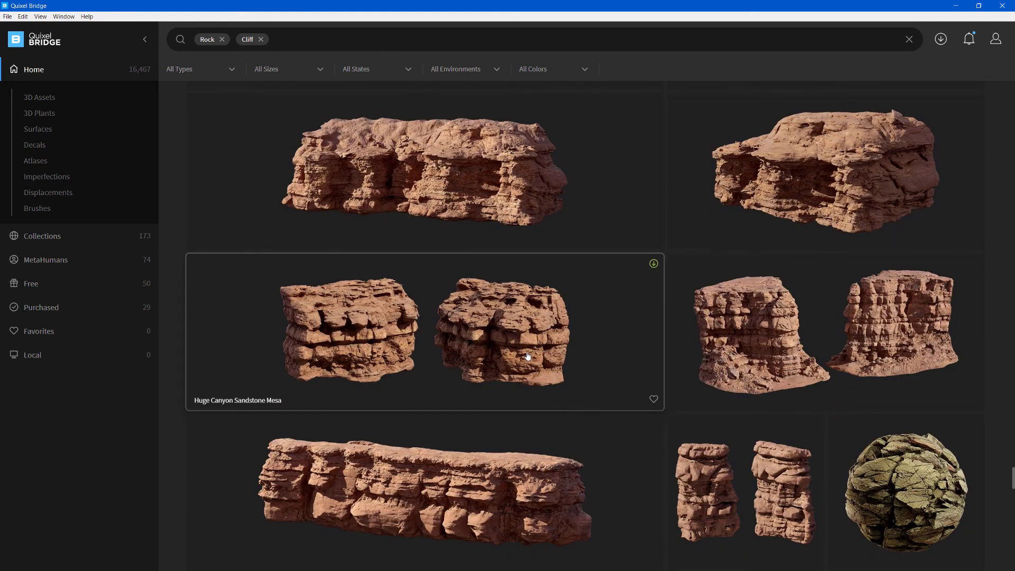
scroll(527, 356, "down", 3)
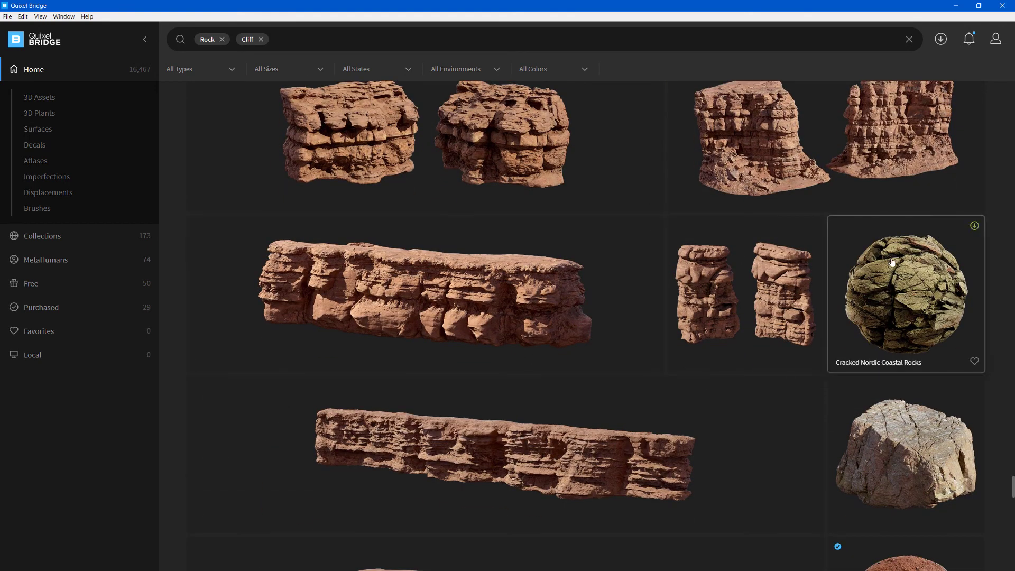
scroll(550, 336, "down", 3)
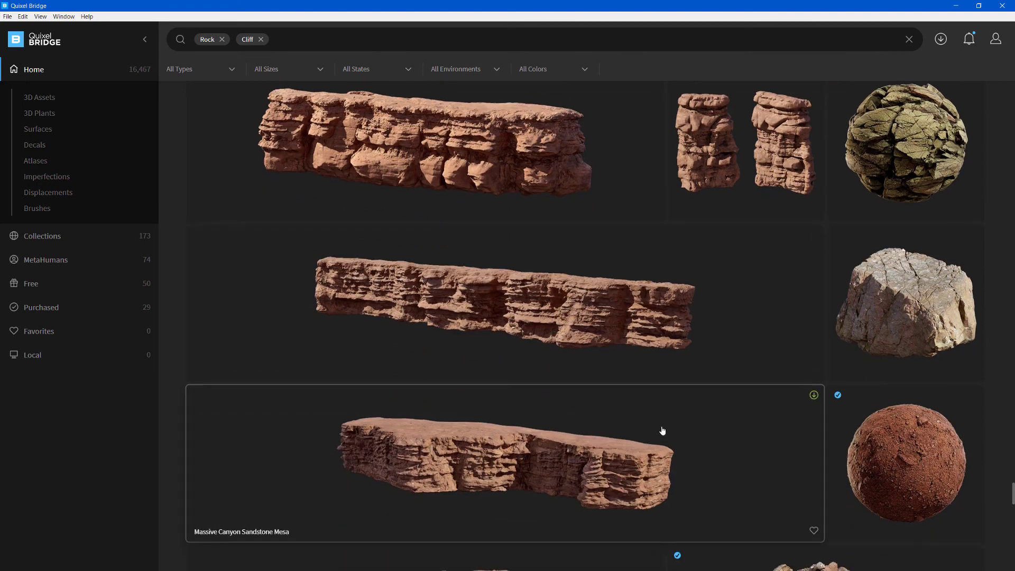
scroll(664, 430, "down", 3)
scroll(664, 430, "down", 3)
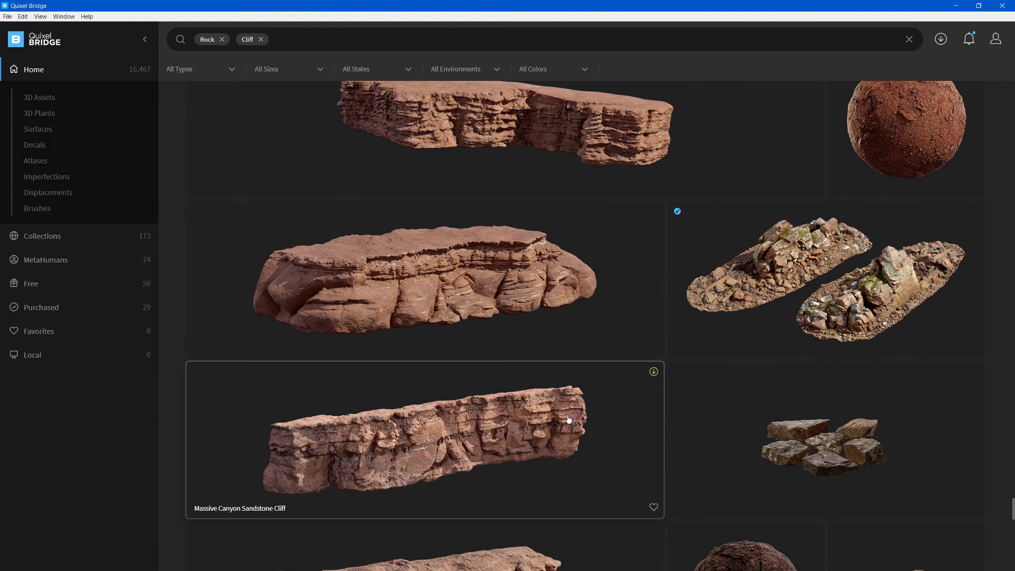
scroll(568, 419, "down", 3)
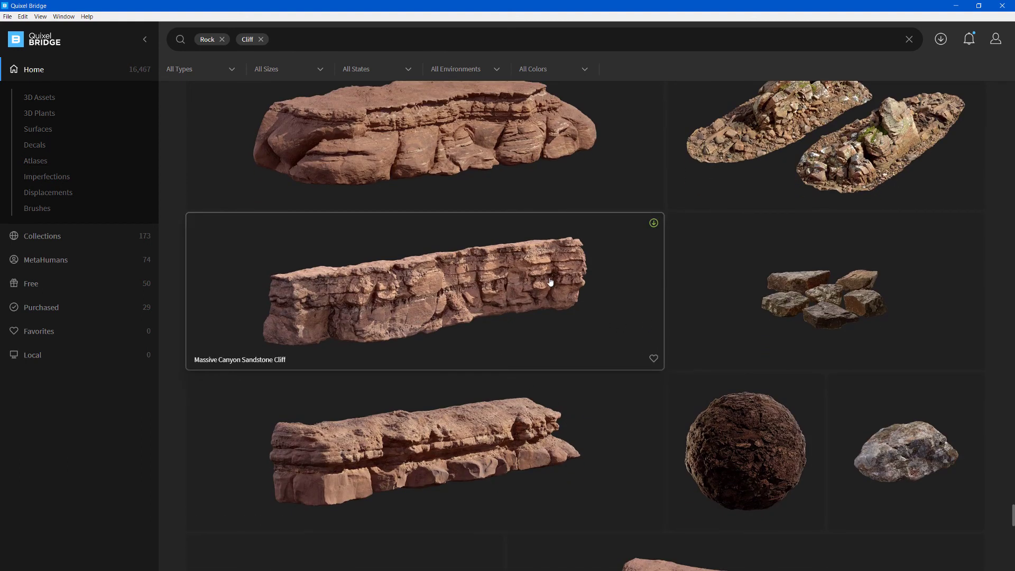
left_click(654, 223)
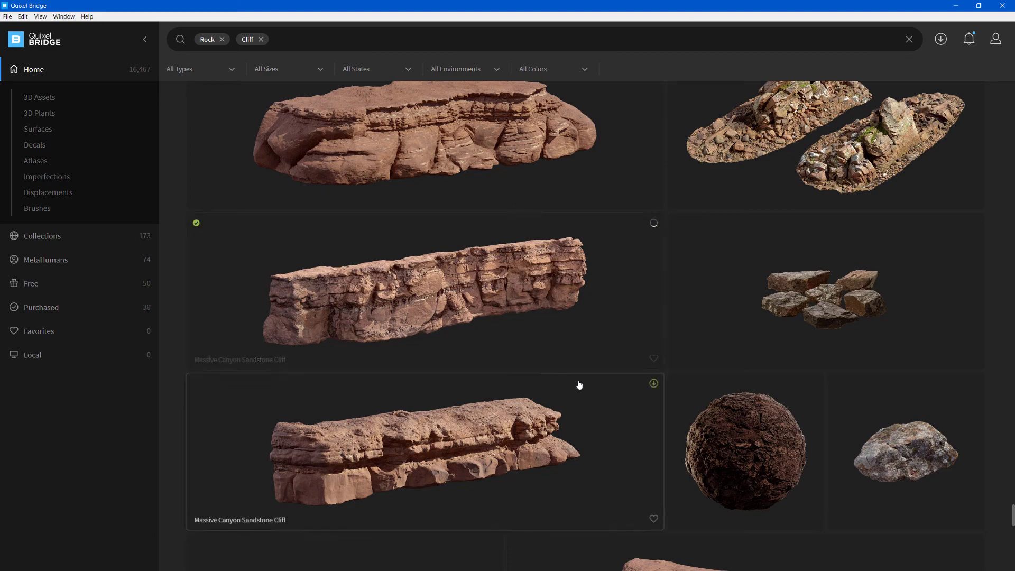
Go through the remaining rock assets, return to the earlier results and export the already downloaded Massive Canyon Sandstone Cliff to Unreal Engine
scroll(581, 386, "down", 7)
scroll(583, 388, "down", 5)
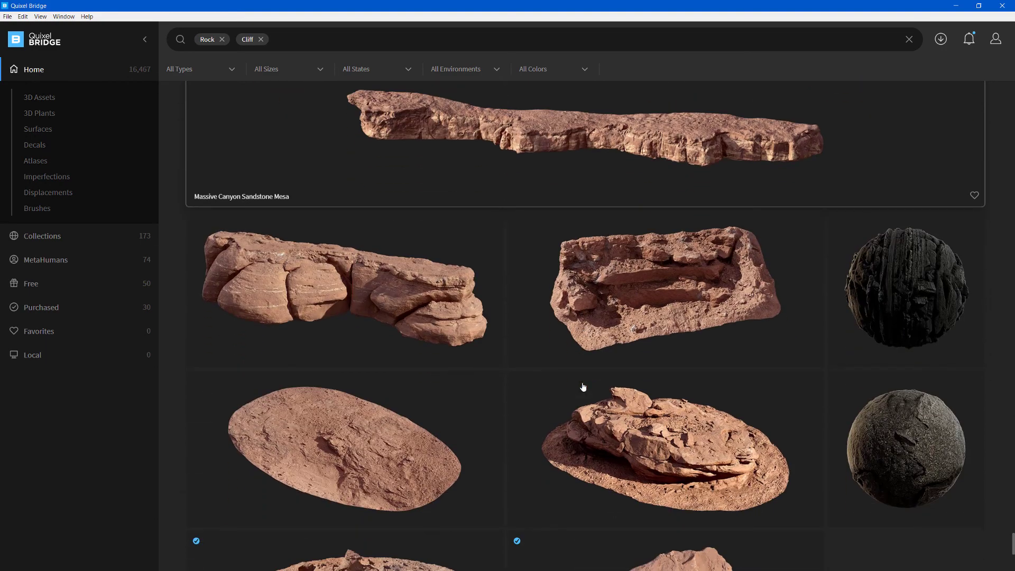
scroll(583, 388, "down", 6)
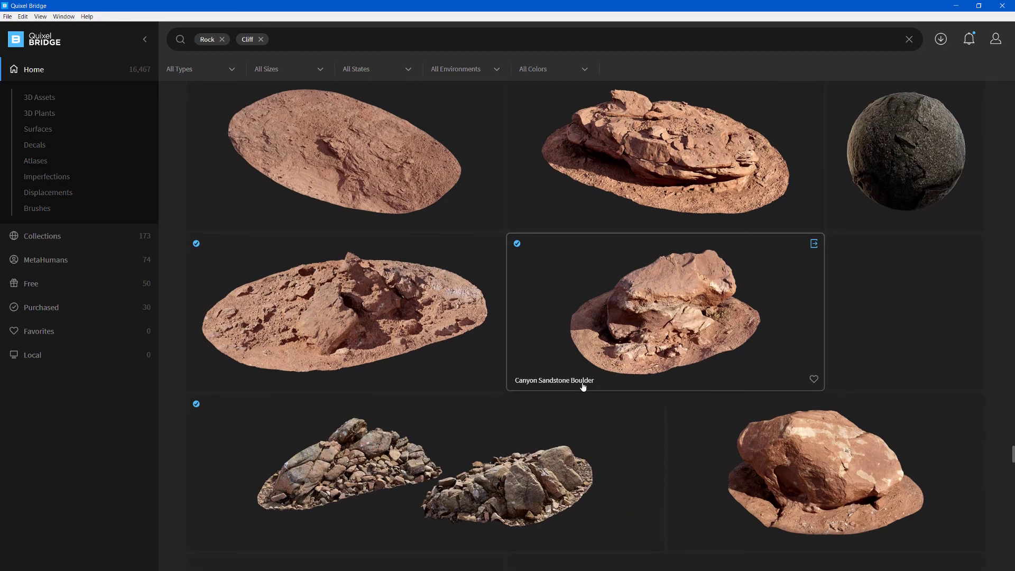
scroll(583, 387, "down", 2)
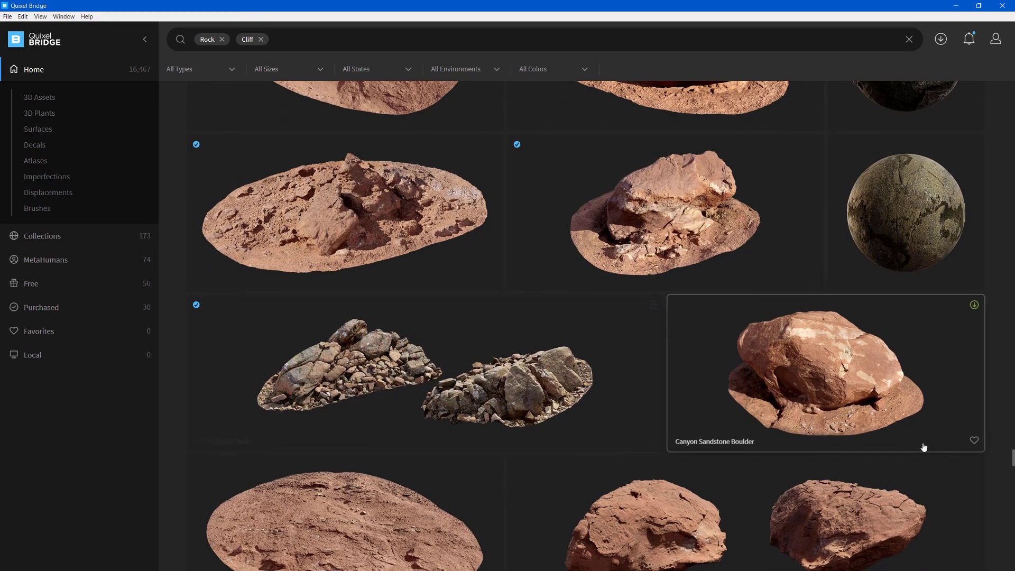
left_click_drag(1012, 458, 1006, 159)
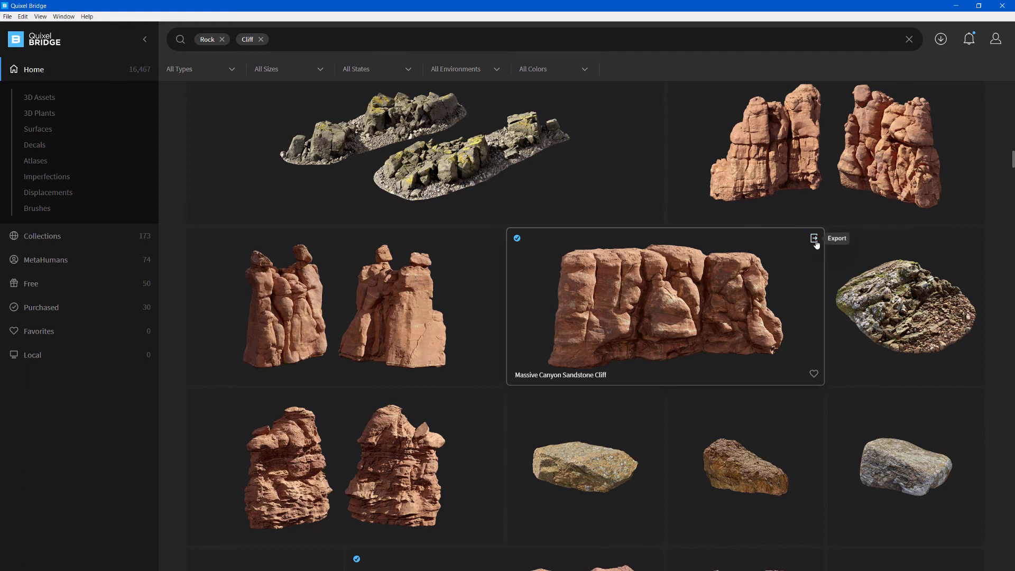
left_click(815, 241)
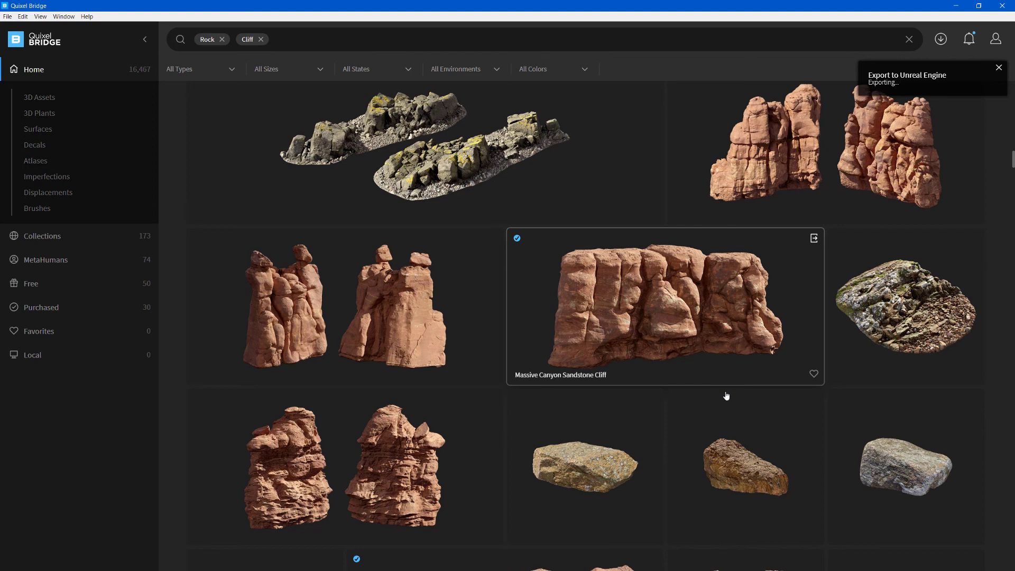
Export the already downloaded Huge Canyon Sandstone Cliff to Unreal Engine
scroll(782, 359, "down", 1)
scroll(833, 320, "down", 5)
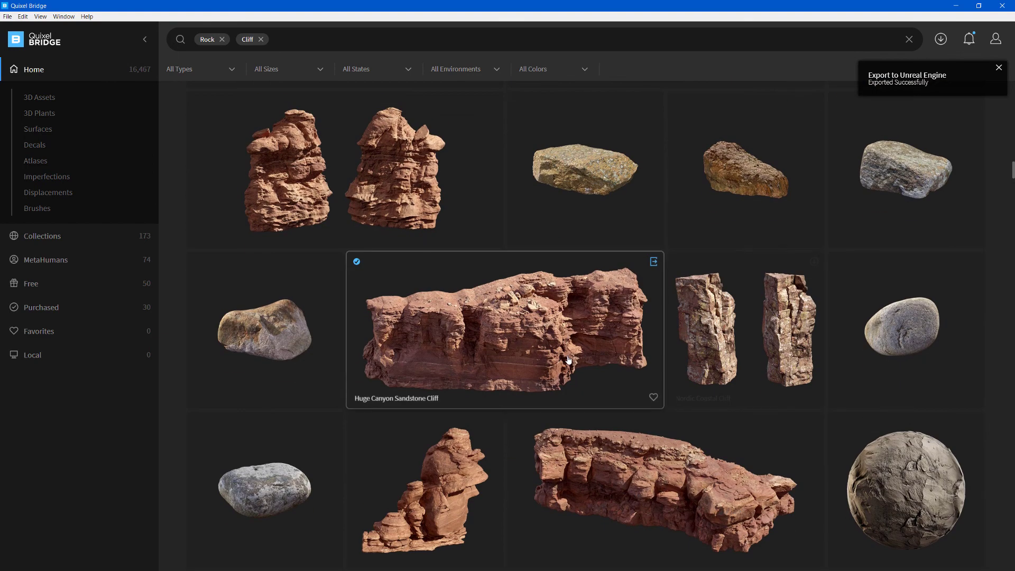
left_click(654, 264)
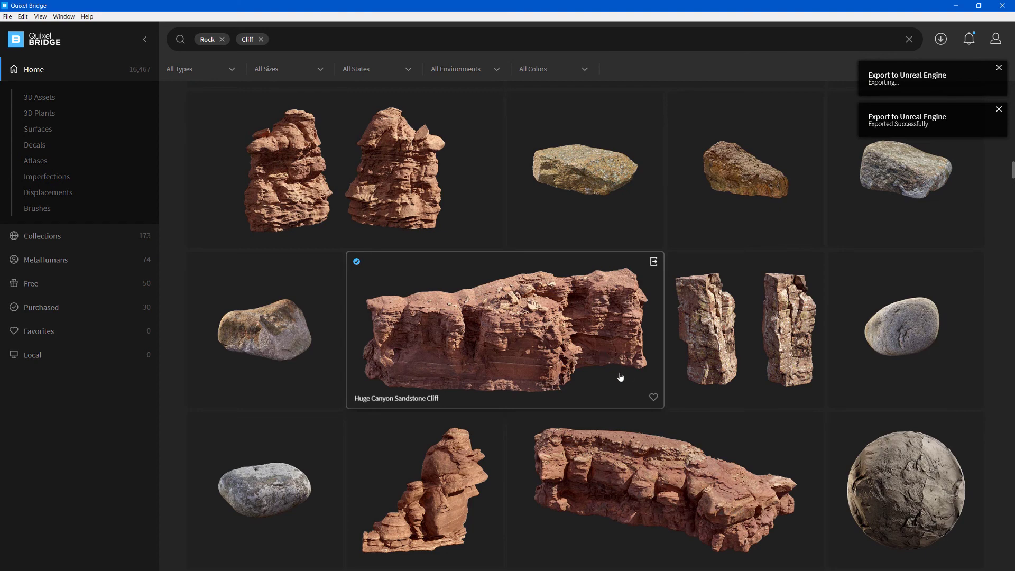
Browse the sandstone, Nordic beach and coastal cliff assets for more cliff meshes and check the running downloads
scroll(596, 388, "down", 6)
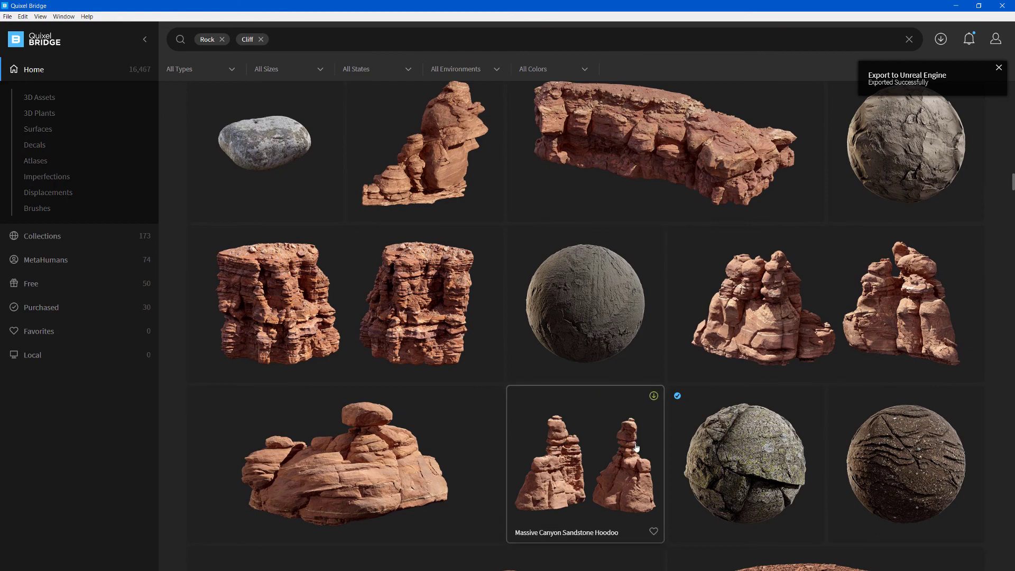
scroll(606, 450, "down", 14)
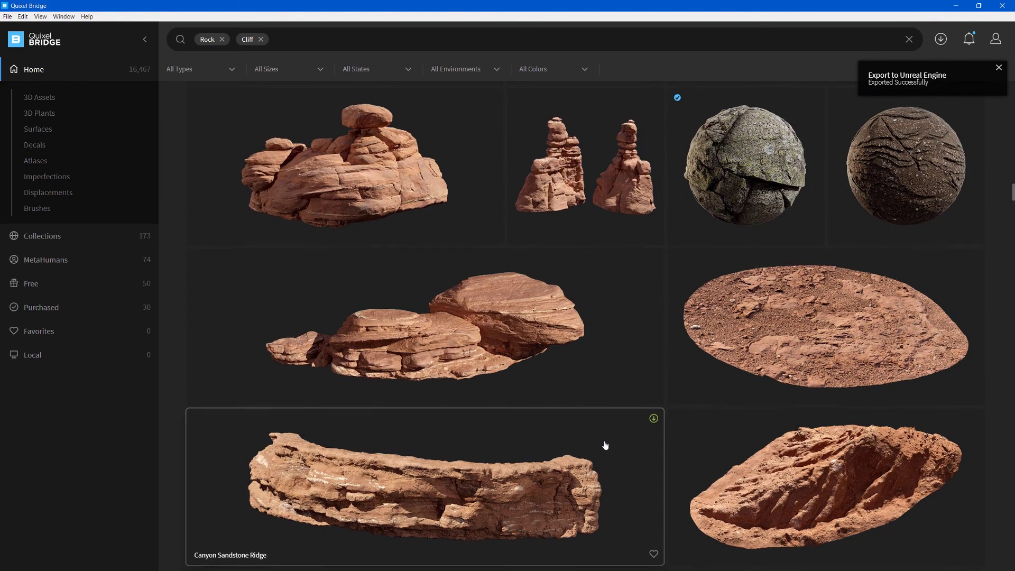
scroll(605, 445, "down", 6)
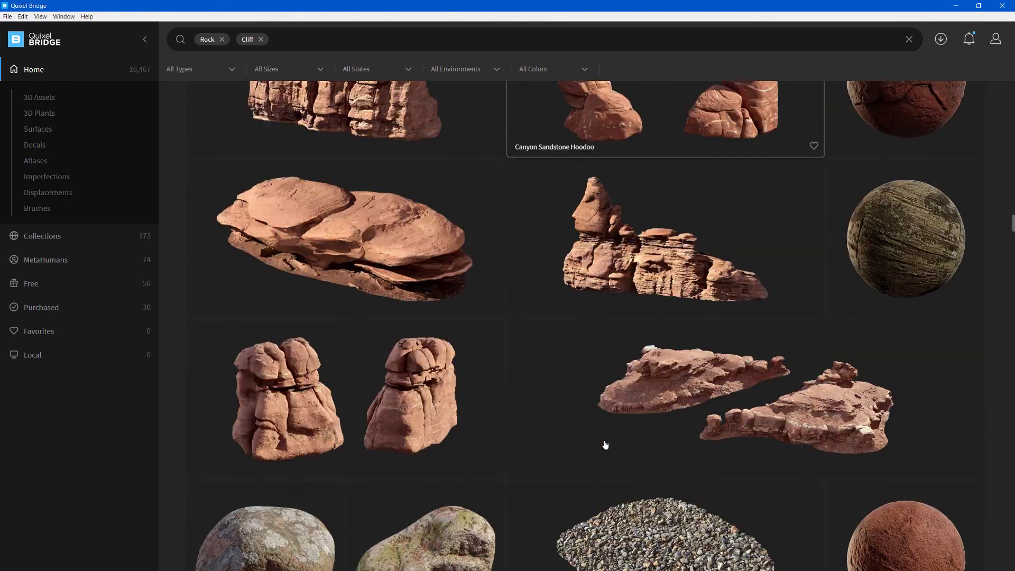
scroll(606, 444, "down", 6)
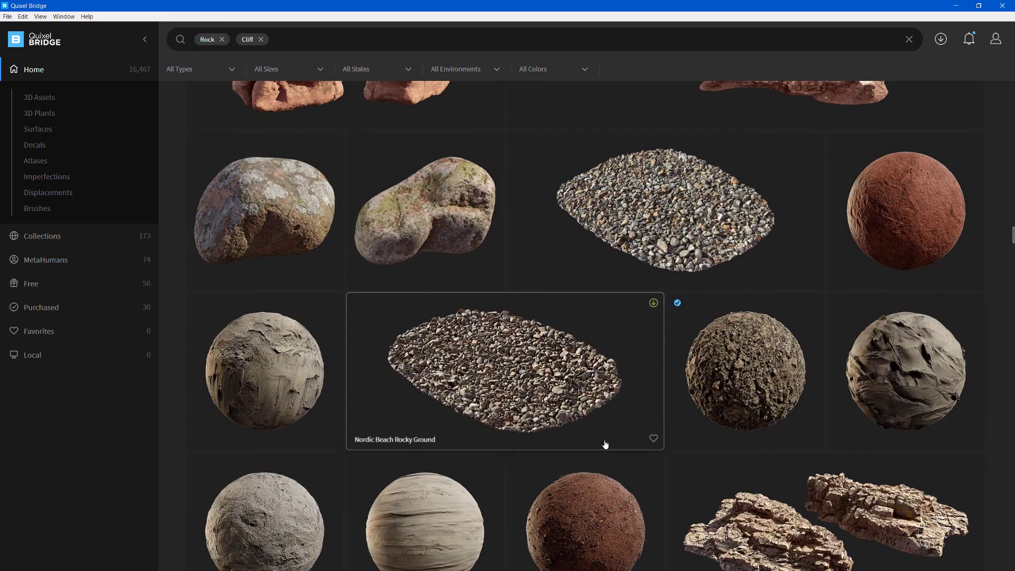
scroll(606, 444, "down", 6)
scroll(605, 444, "down", 7)
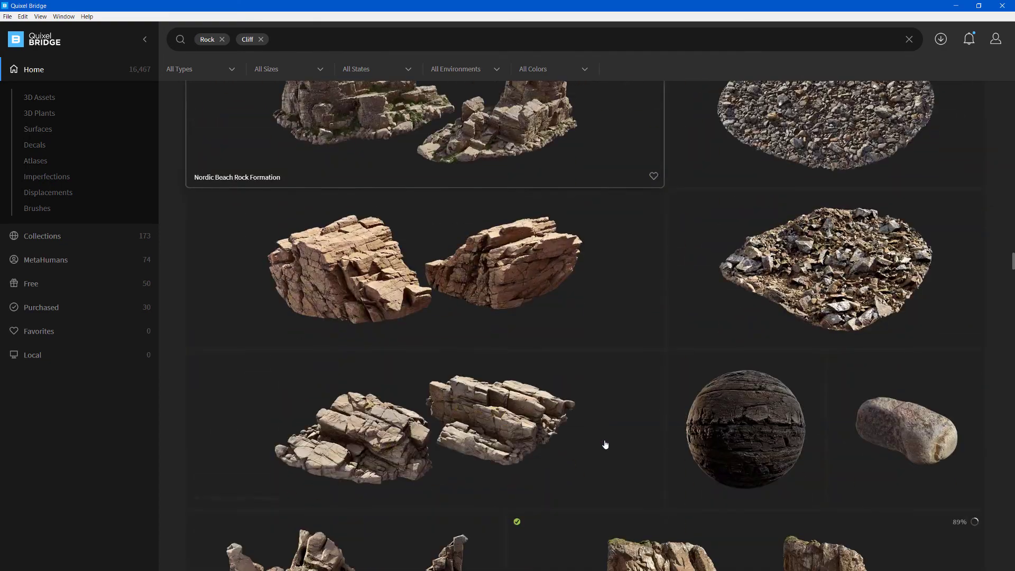
scroll(605, 444, "down", 5)
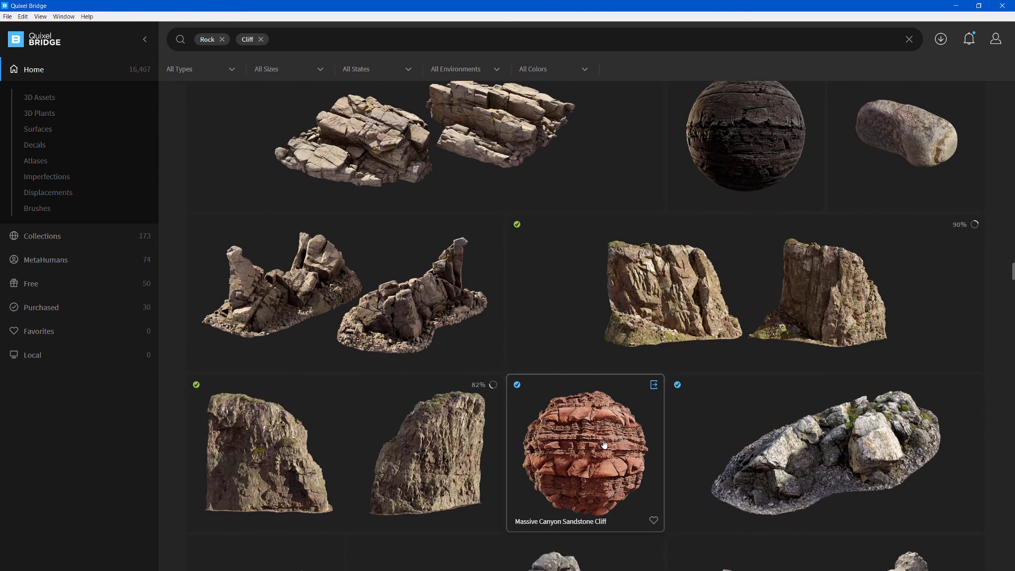
scroll(455, 450, "down", 2)
scroll(454, 450, "down", 1)
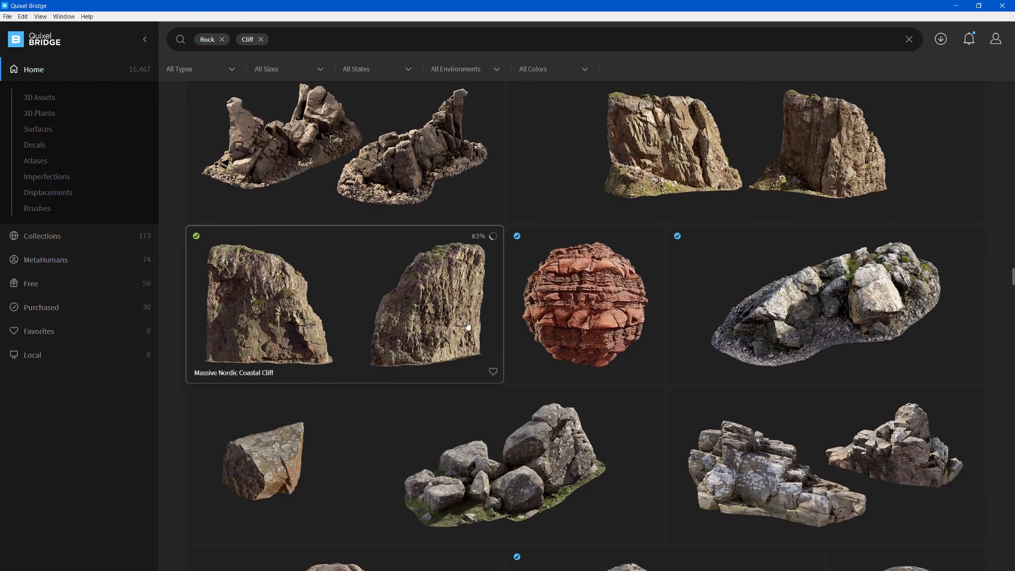
scroll(468, 326, "down", 2)
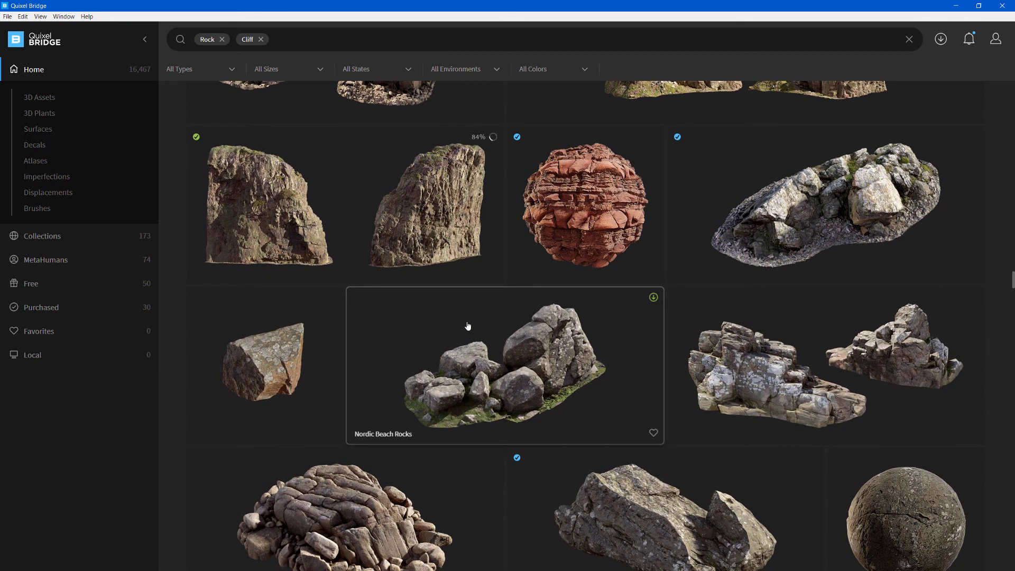
scroll(482, 358, "down", 6)
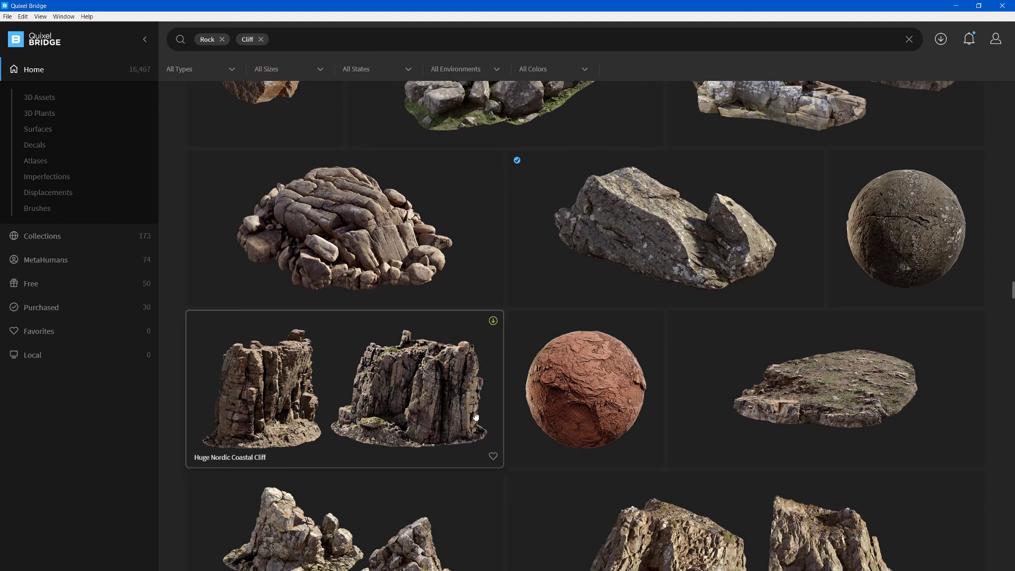
Return to the Nordic cliffs and export the Huge and Massive Nordic Coastal Cliff assets to Unreal Engine
scroll(475, 417, "down", 3)
scroll(451, 379, "up", 2)
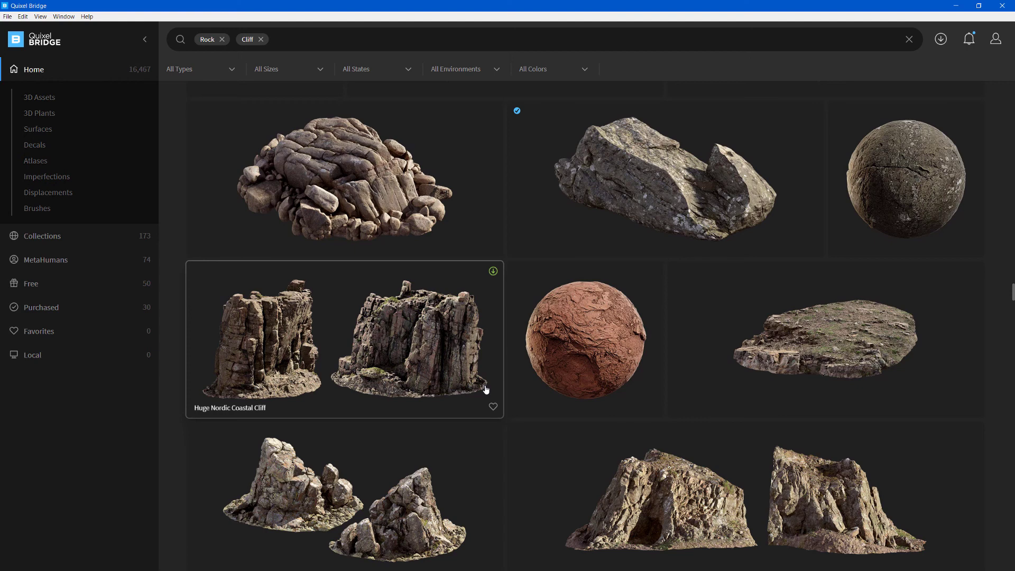
scroll(486, 390, "up", 9)
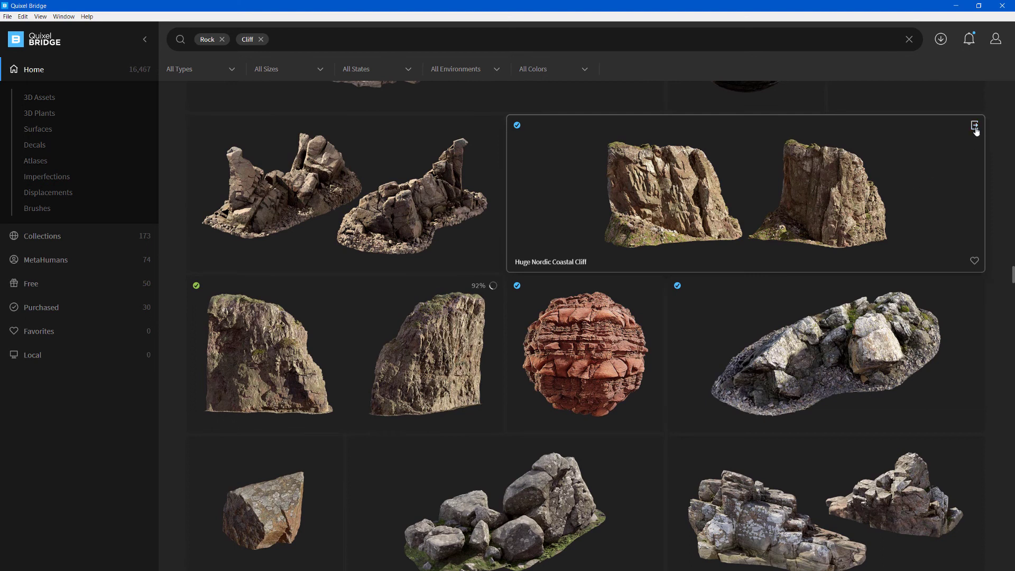
left_click(974, 126)
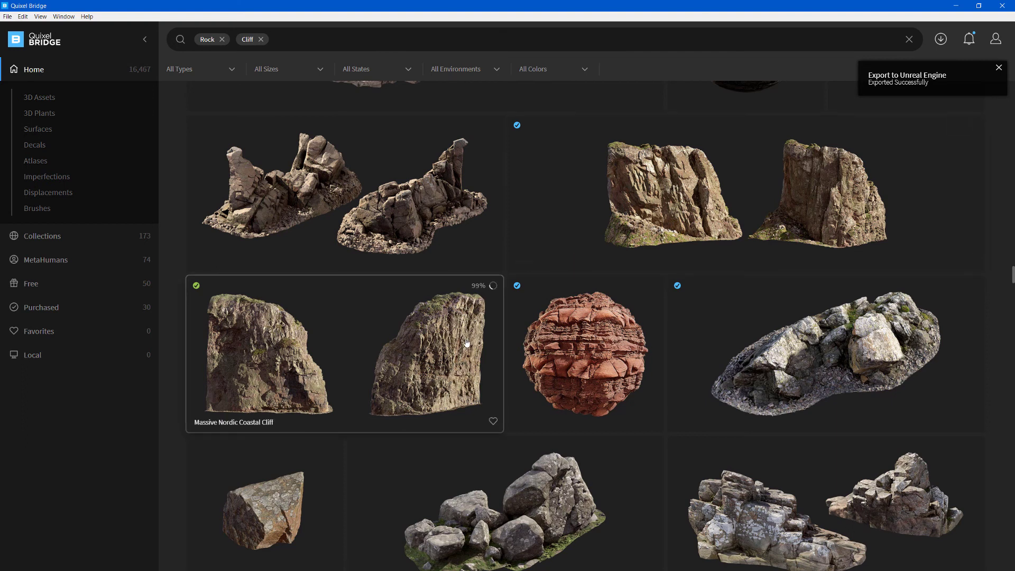
left_click(493, 286)
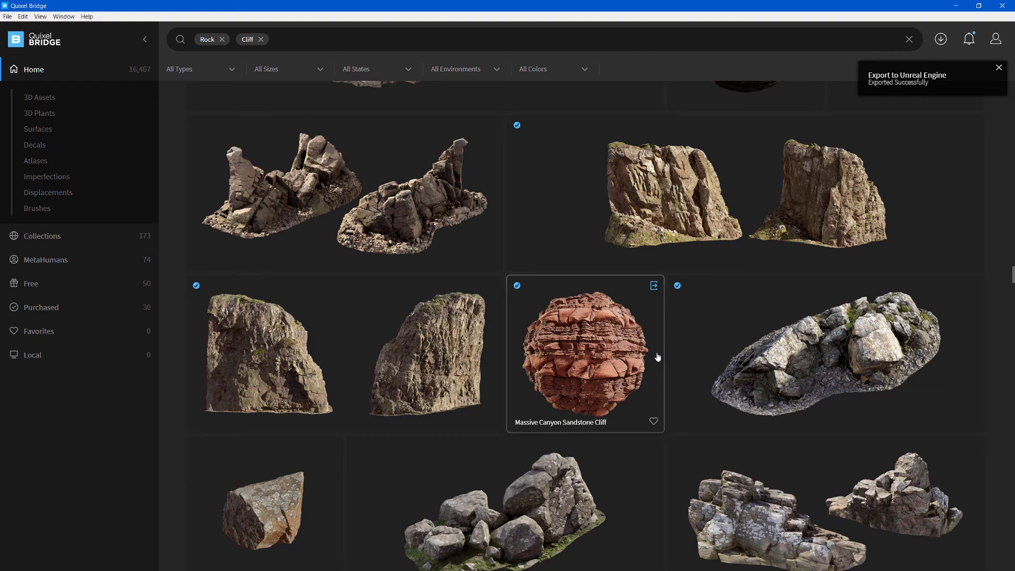
Switch to Unreal Engine and filter the Megascans 3D_Assets folder to show only static meshes
left_click(36, 108)
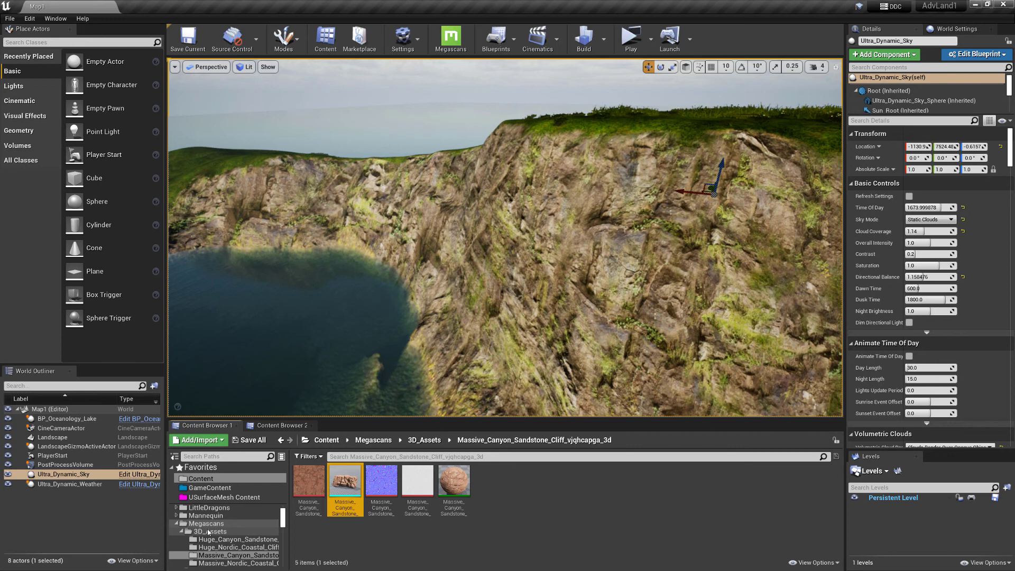
left_click(227, 533)
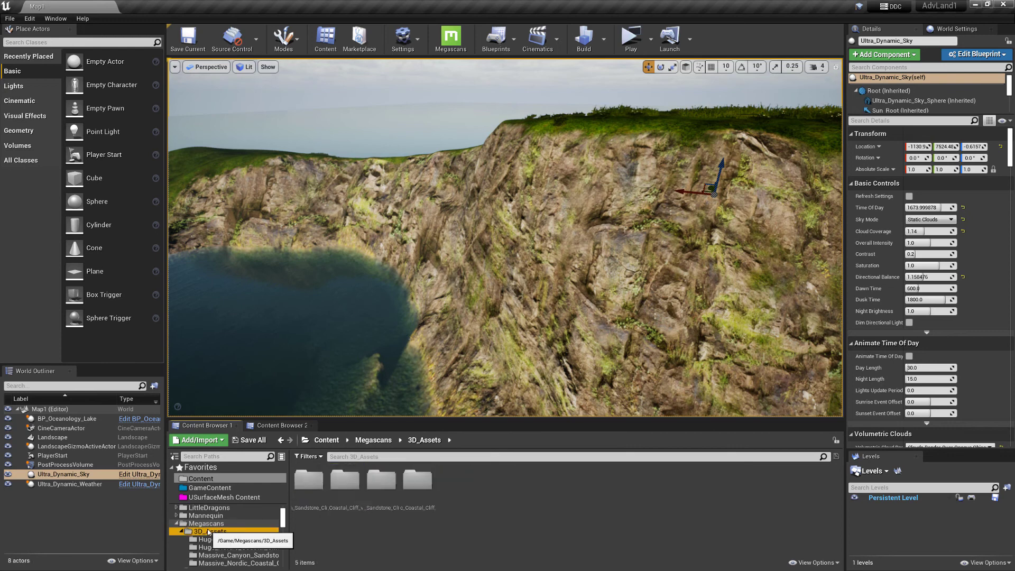
left_click(309, 456)
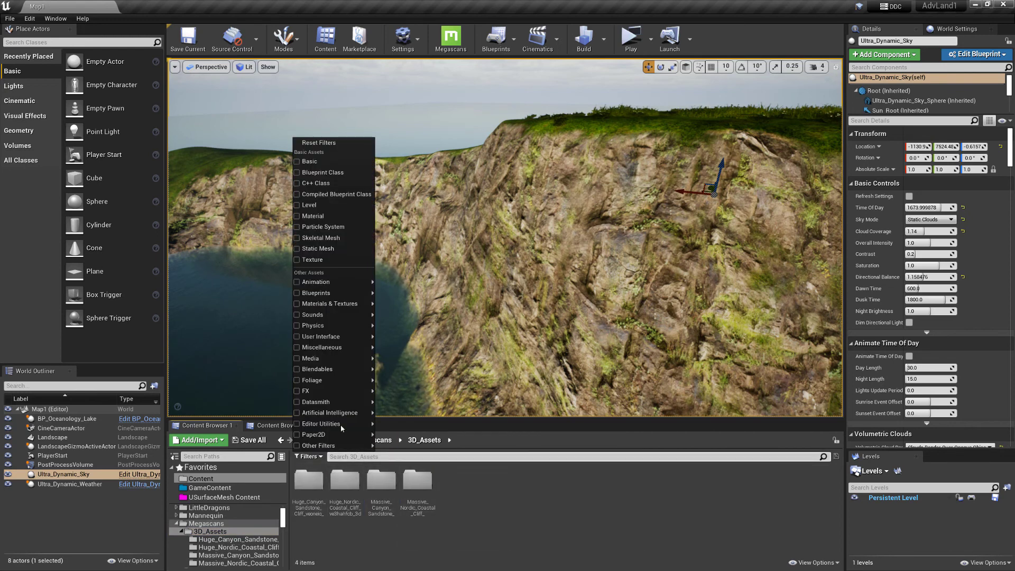
left_click(322, 249)
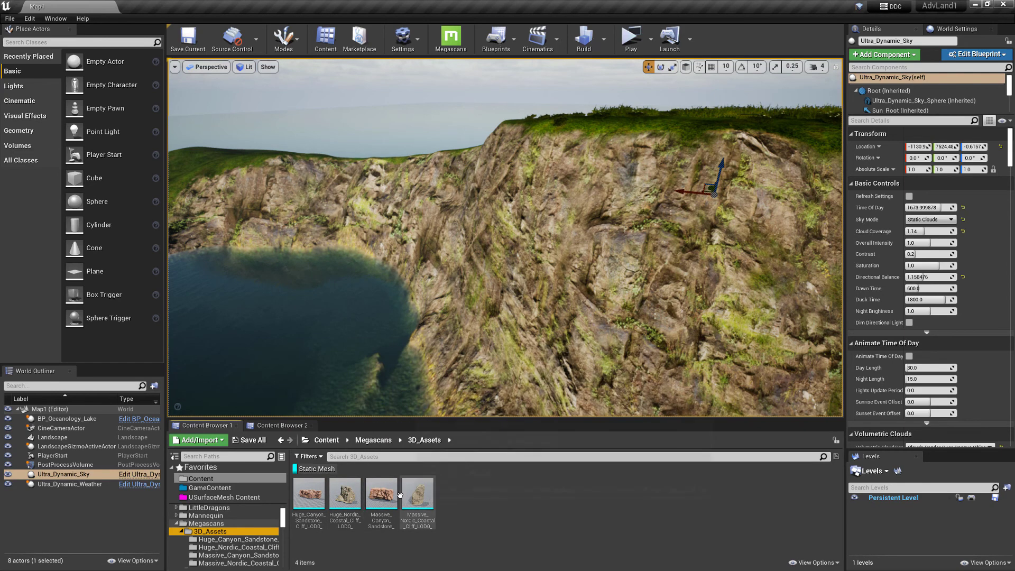
Place the Massive Canyon Sandstone Cliff mesh on the upper edge of the landscape's steep cliff
mouse_move(381, 495)
left_click_drag(380, 494, 533, 228)
mouse_move(572, 124)
right_mouse_down()
mouse_move(562, 123)
mouse_move(568, 96)
mouse_move(573, 124)
right_mouse_up()
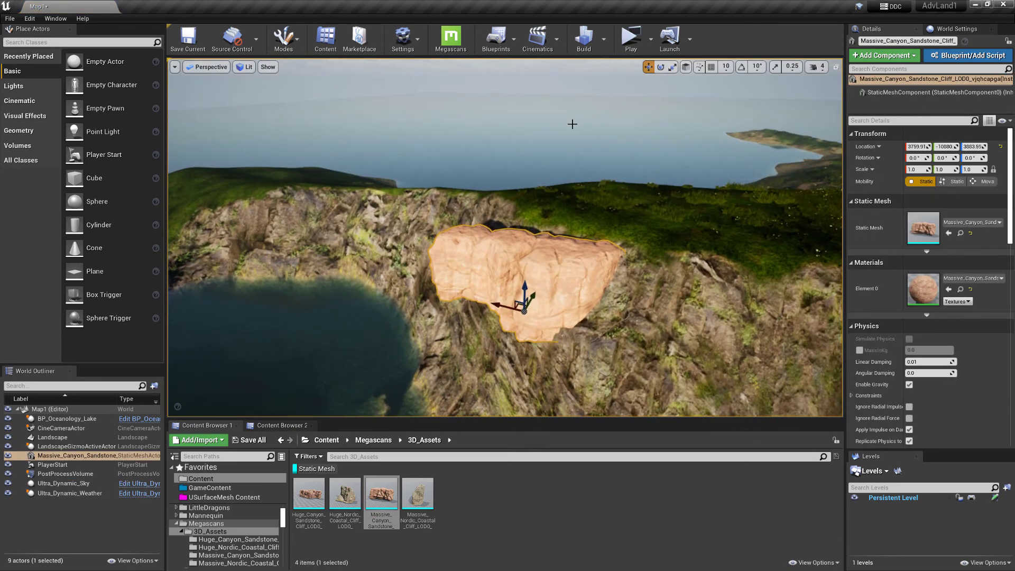
Lower the Time of Day of Ultra_Dynamic_Sky to change the lighting, and reselect the placed sandstone cliff
left_click(64, 483)
left_click_drag(940, 208, 927, 208)
left_click(550, 270)
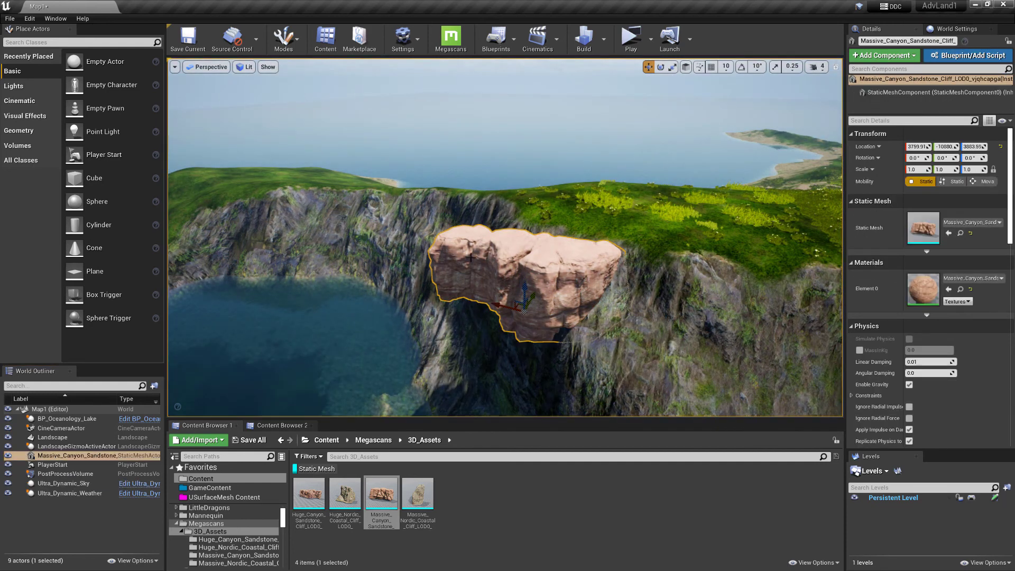
Rotate the Massive Canyon Sandstone Cliff about 30° around its vertical axis, tilt it about 10° and move it into the cliff edge
right_click_drag(550, 270, 666, 285)
key("e")
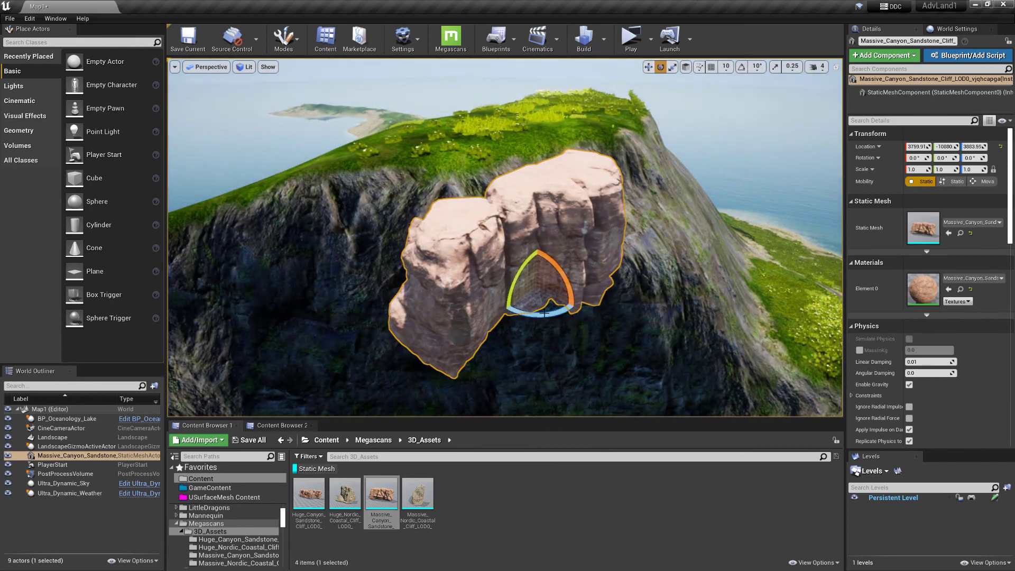
left_click_drag(553, 313, 502, 309)
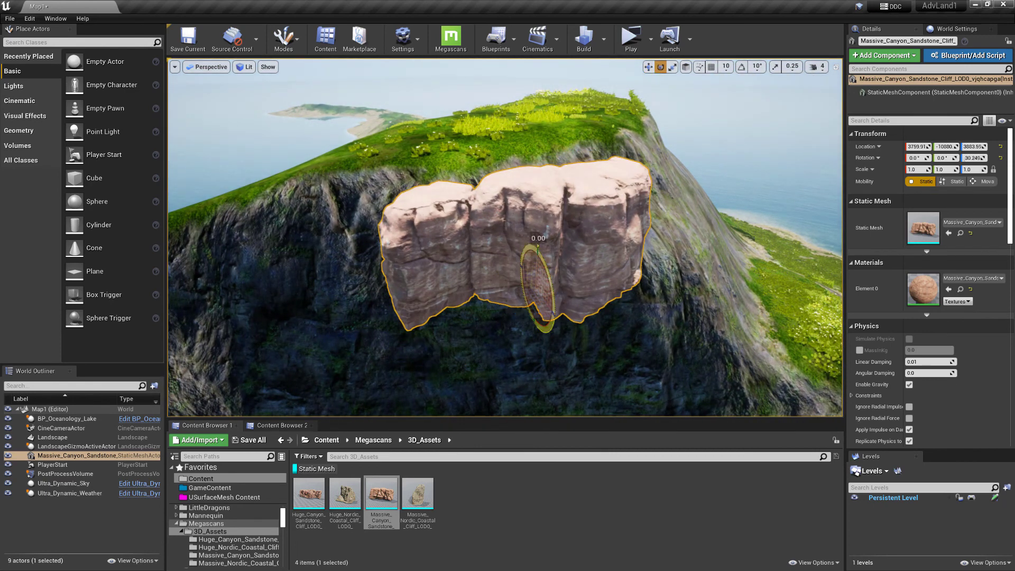
left_click_drag(538, 248, 549, 270)
key("w")
mouse_move(550, 269)
right_mouse_down()
mouse_move(603, 272)
mouse_move(550, 273)
right_mouse_up()
left_click_drag(523, 271, 488, 257)
Duplicate the Massive Canyon Sandstone Cliff along the cliff edge and embed the copy in the rock beside the first one
right_click_drag(613, 270, 529, 280)
left_click_drag(622, 256, 422, 288, "alt")
right_click_drag(422, 288, 490, 268)
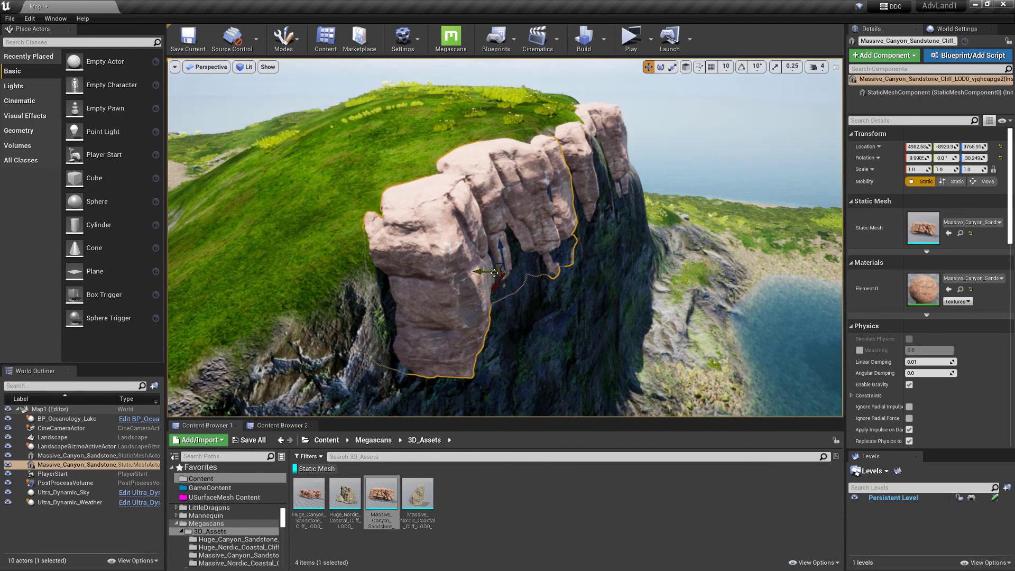
left_click_drag(494, 275, 545, 238)
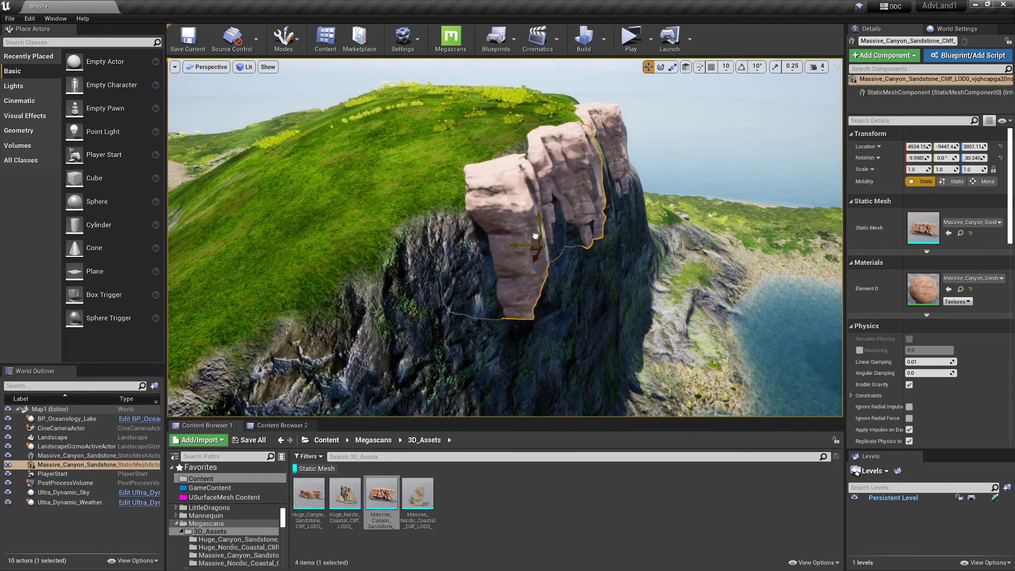
mouse_move(535, 239)
left_mouse_down()
mouse_move(540, 232)
mouse_move(527, 244)
left_mouse_up()
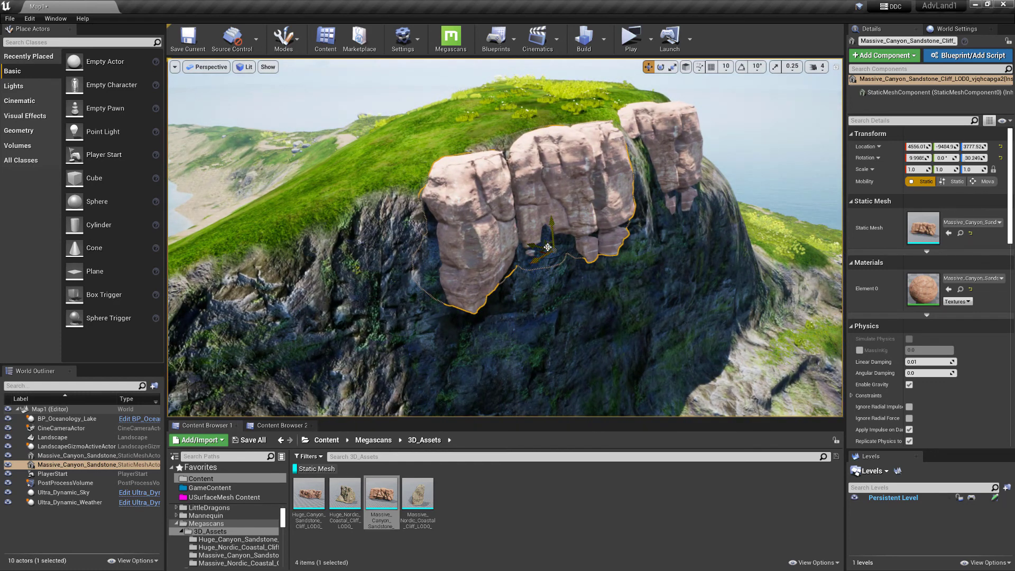
mouse_move(548, 247)
left_mouse_down()
mouse_move(528, 240)
mouse_move(539, 260)
mouse_move(529, 226)
mouse_move(521, 235)
mouse_move(530, 239)
left_mouse_up()
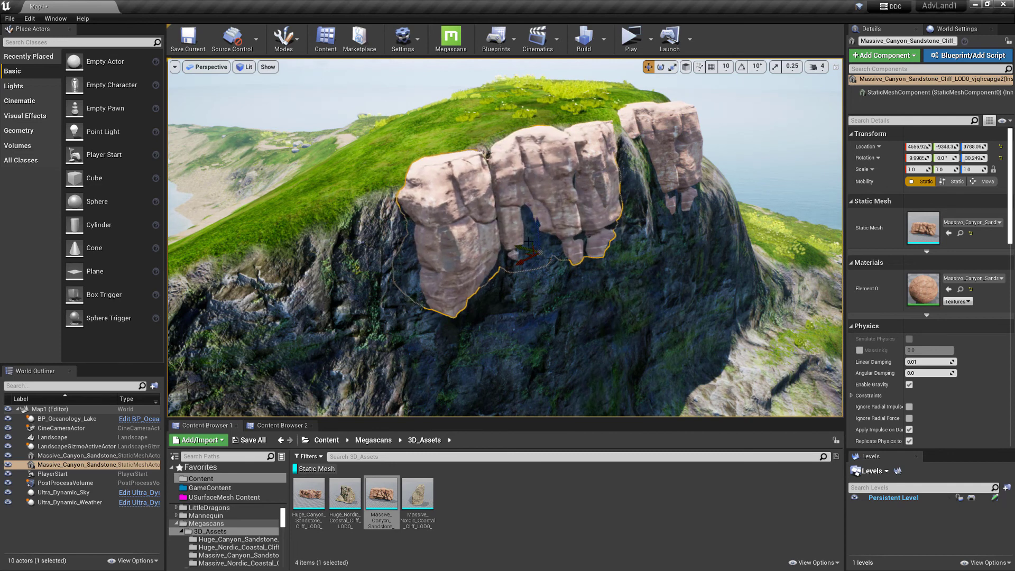
Duplicate the second sandstone cliff below itself and rotate the copy to about 43° around the vertical axis to follow the rock wall
left_click_drag(531, 243, 522, 312, "alt")
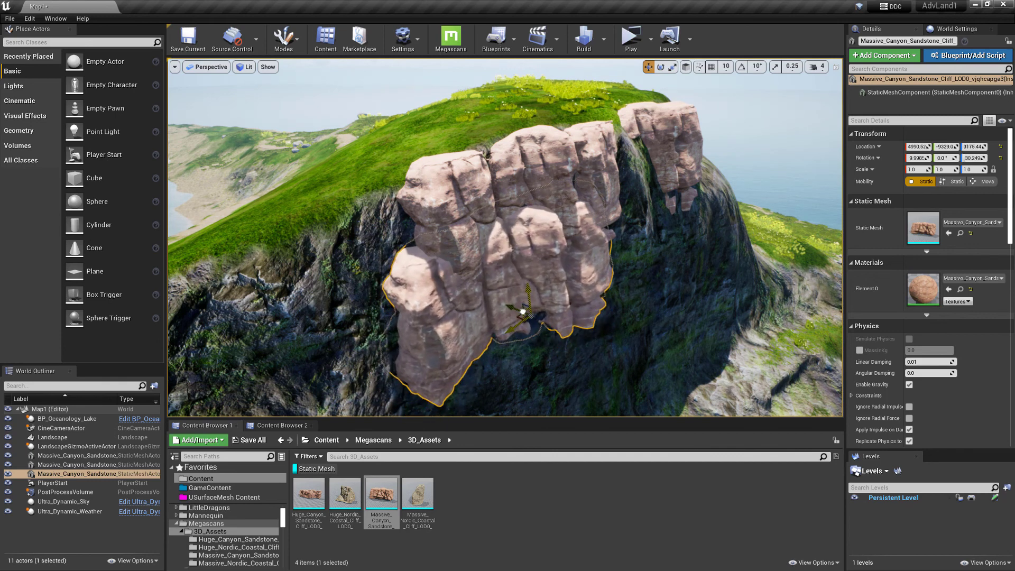
right_click_drag(538, 313, 624, 309)
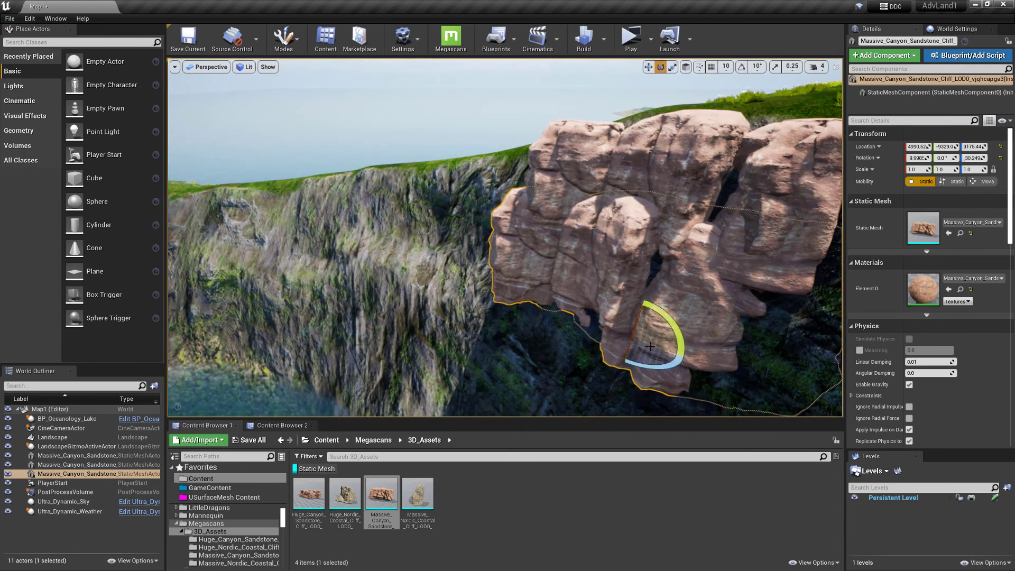
left_click_drag(656, 369, 616, 369)
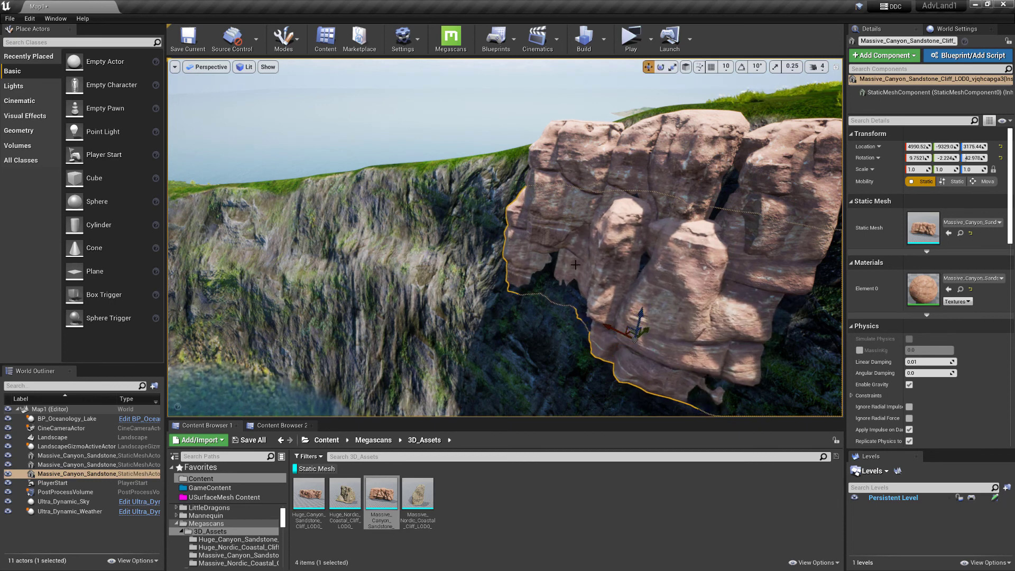
Place the Huge Canyon Sandstone Cliff on the slope beside the stacked rocks and rotate it to about -136° around the vertical axis
right_click_drag(576, 265, 734, 335)
right_click_drag(562, 360, 541, 347)
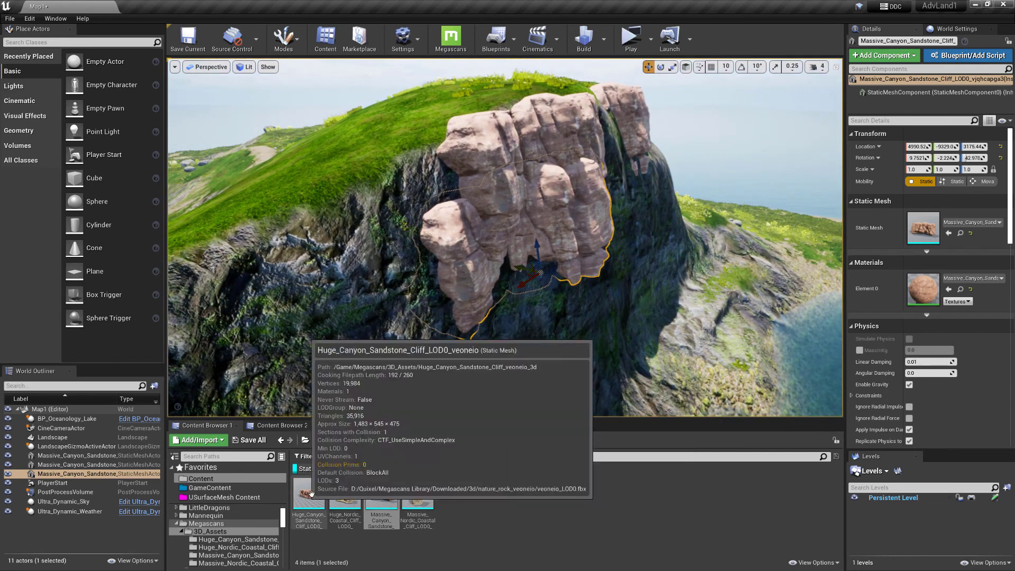
left_click_drag(309, 495, 329, 320)
key("e")
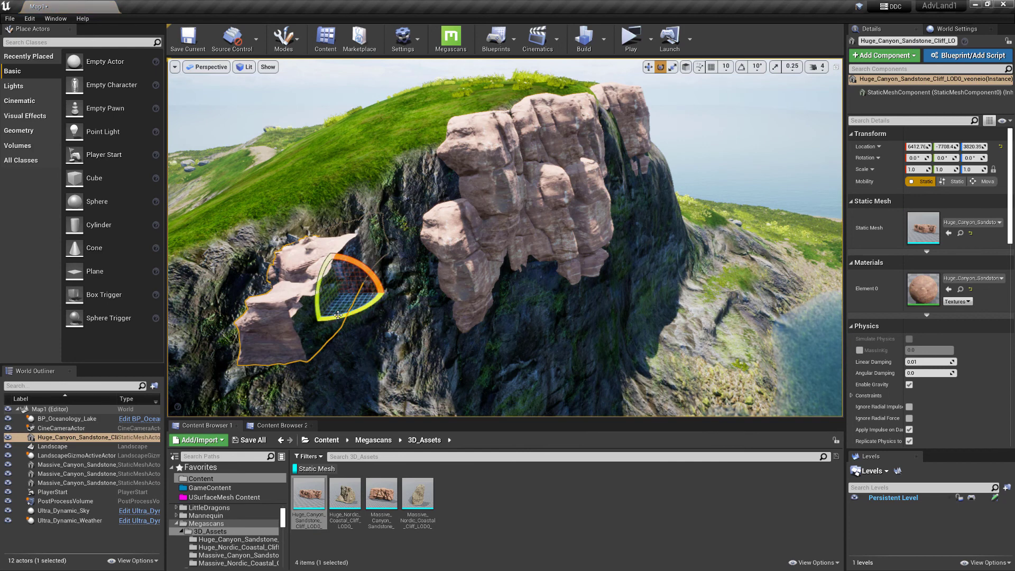
left_click_drag(385, 290, 379, 276)
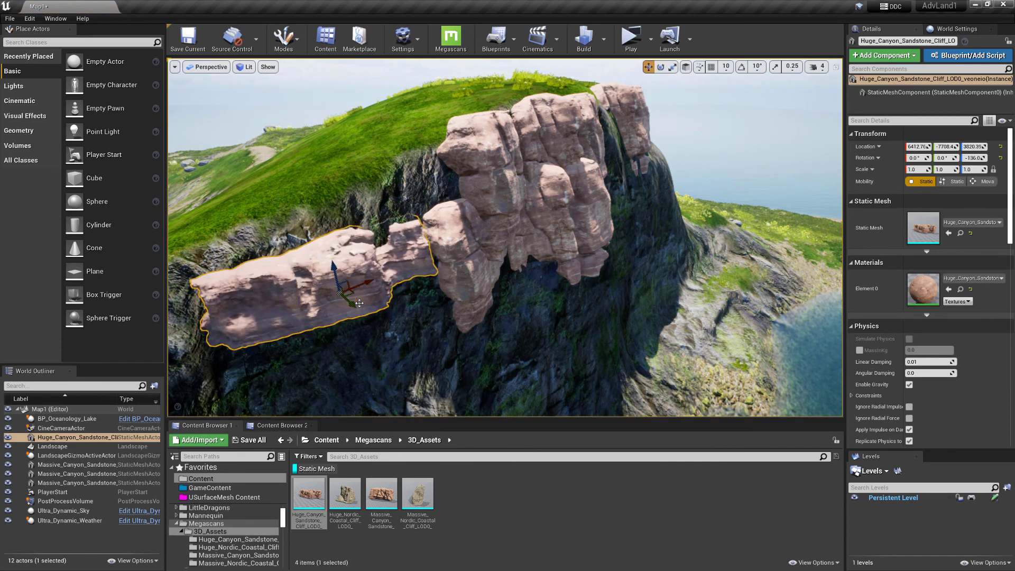
Scale the Huge Canyon Sandstone Cliff uniformly to about 1.84
key("a")
right_click_drag(359, 302, 497, 295)
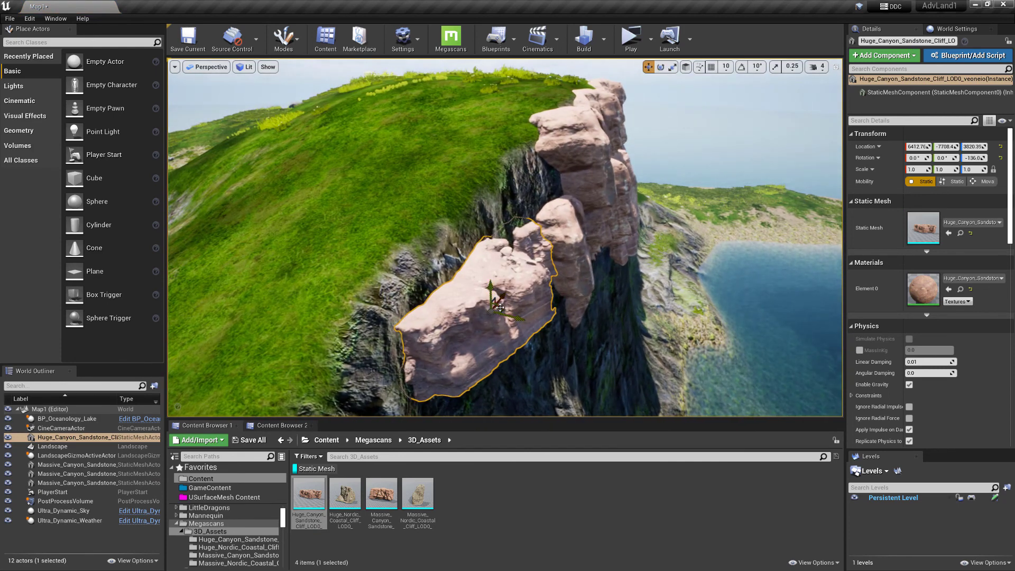
left_click_drag(490, 310, 497, 320)
key("w")
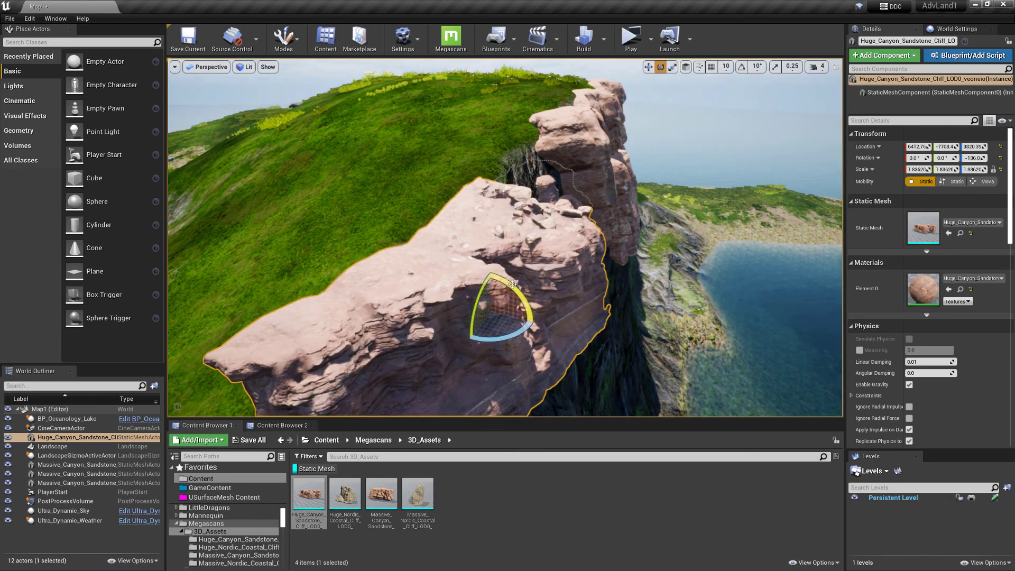
Tilt the Huge Canyon Sandstone Cliff about 7° on both horizontal axes and embed it in the grassy cliff edge beside the other rocks
left_click_drag(512, 284, 516, 290)
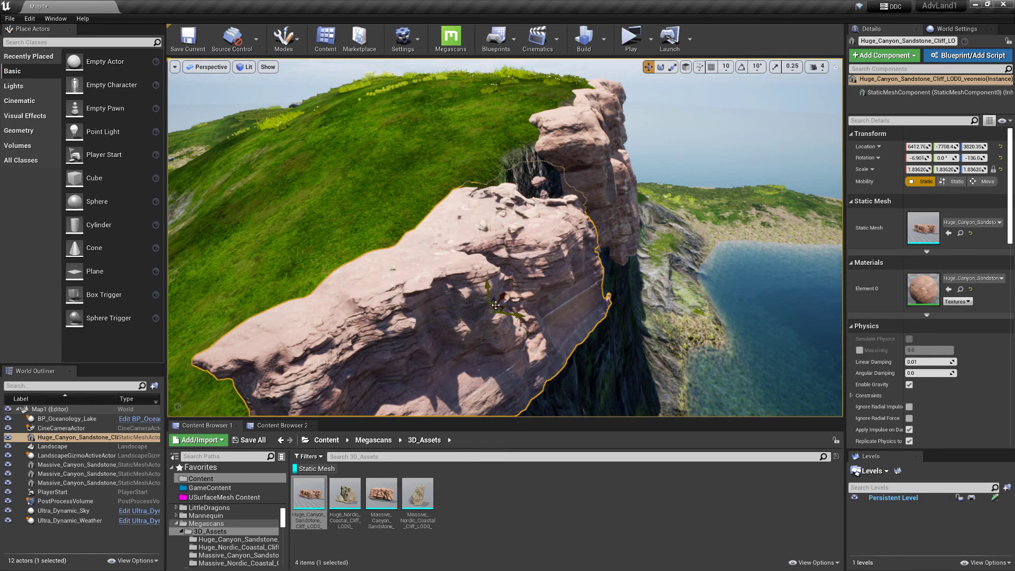
left_click_drag(496, 303, 560, 247)
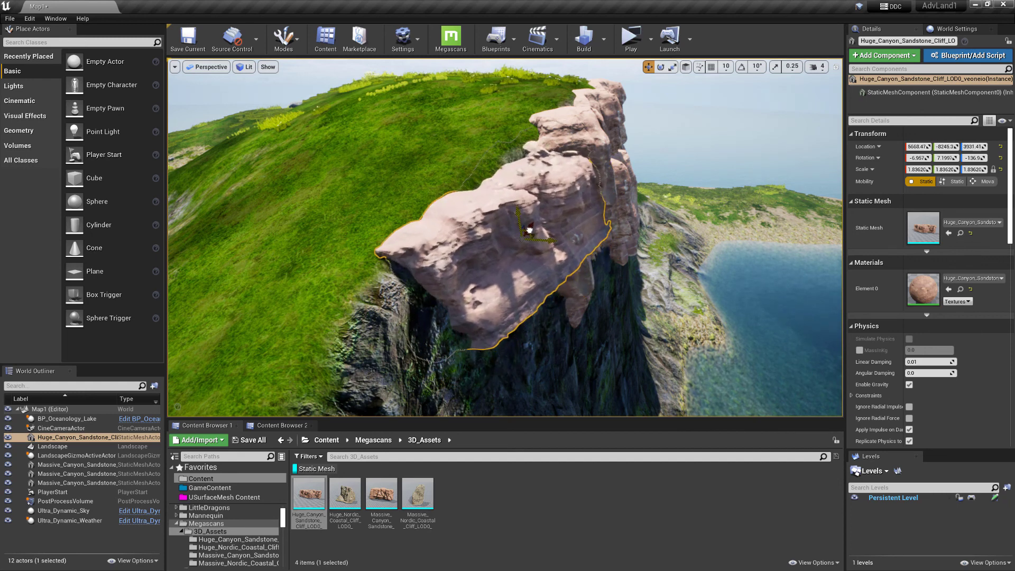
left_click_drag(526, 233, 519, 231)
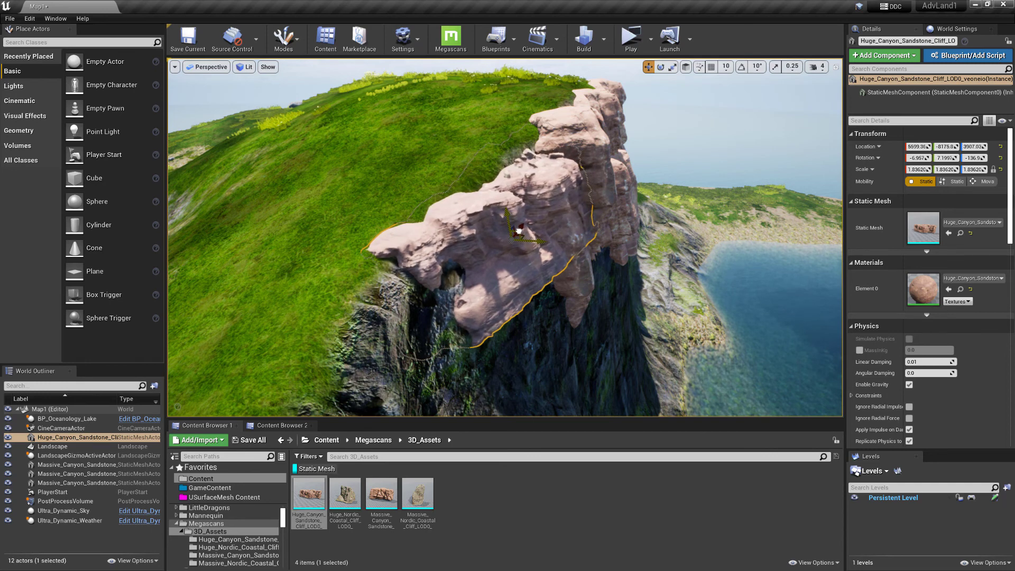
right_click_drag(519, 231, 661, 246)
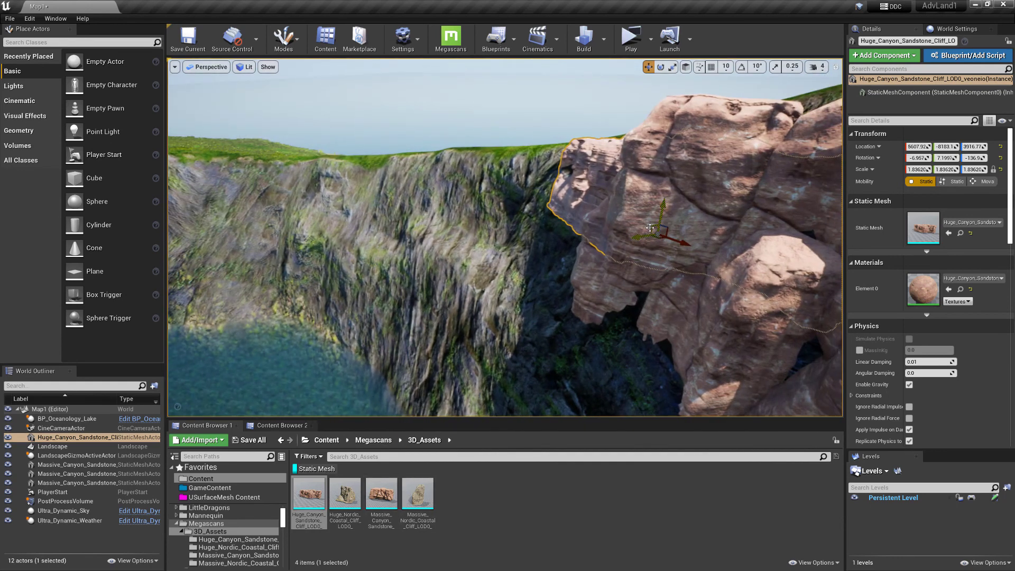
Duplicate the Huge Canyon Sandstone Cliff below the original and stretch the copy's vertical scale to about 4
left_click_drag(650, 228, 559, 330, "alt")
right_click_drag(559, 330, 600, 333)
key("r")
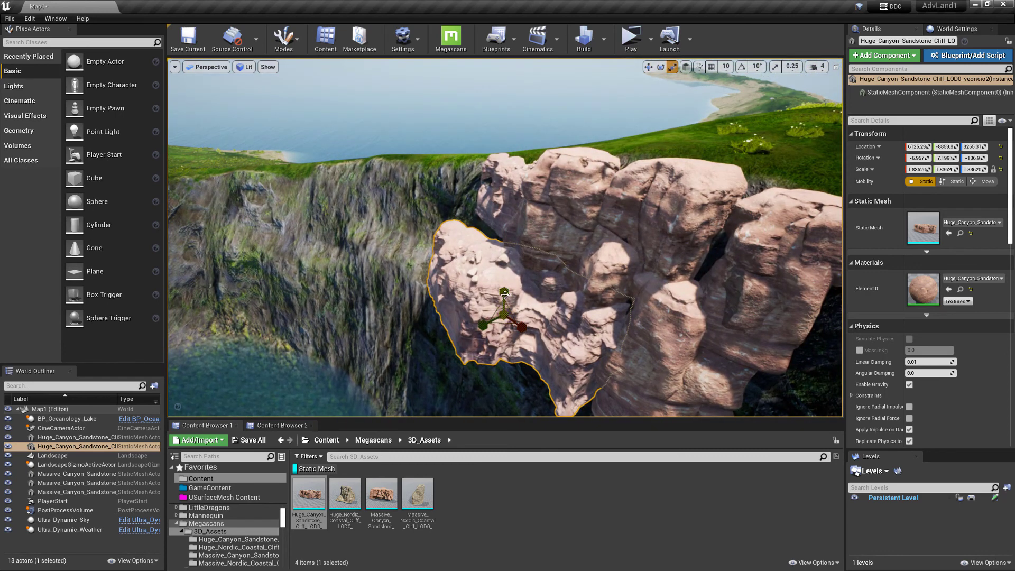
left_click_drag(504, 292, 504, 248)
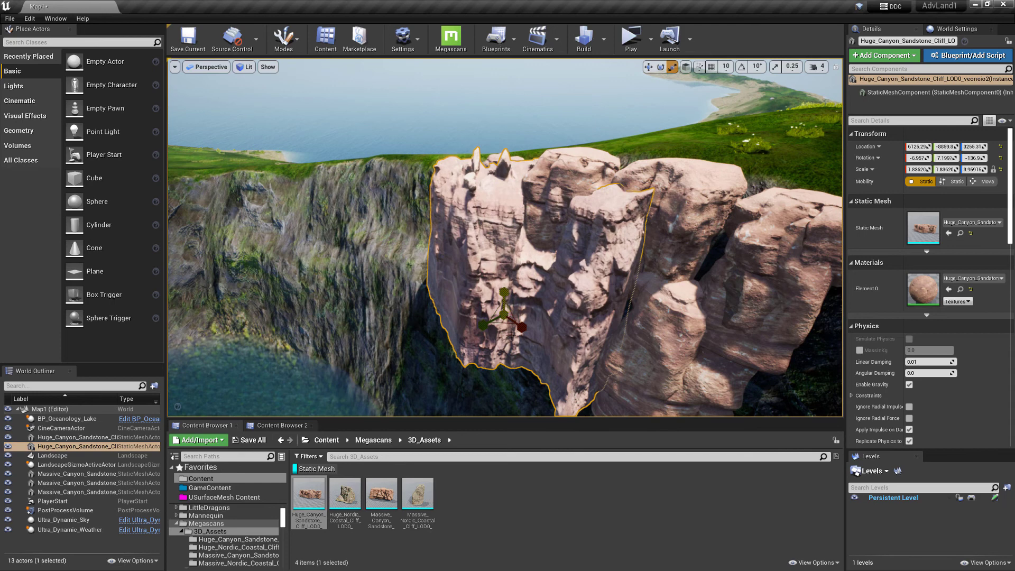
Move the stretched copy down and back into the rock wall beneath the upper Huge Canyon Sandstone Cliff
left_click_drag(500, 310, 470, 381)
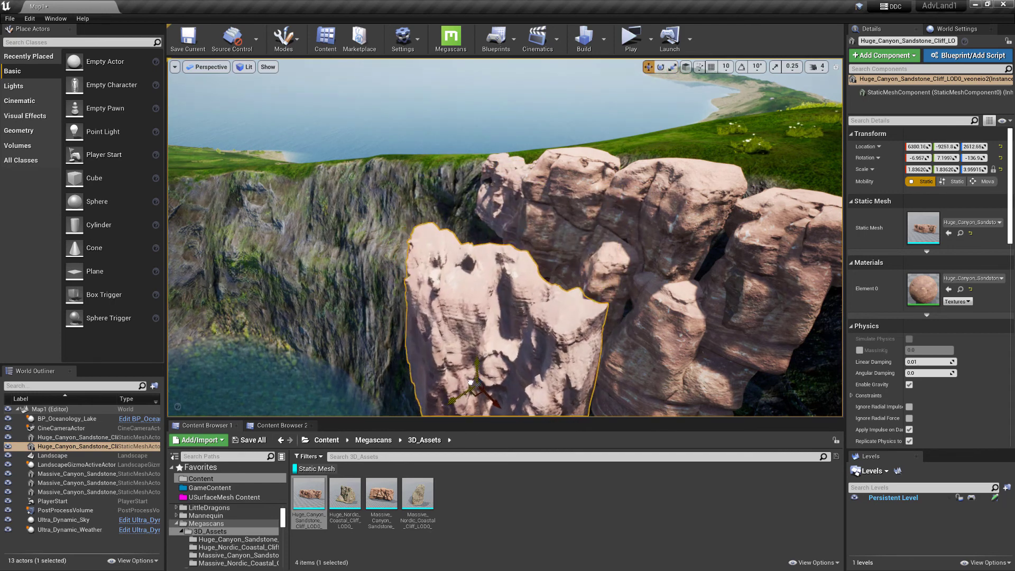
left_click_drag(514, 354, 517, 355)
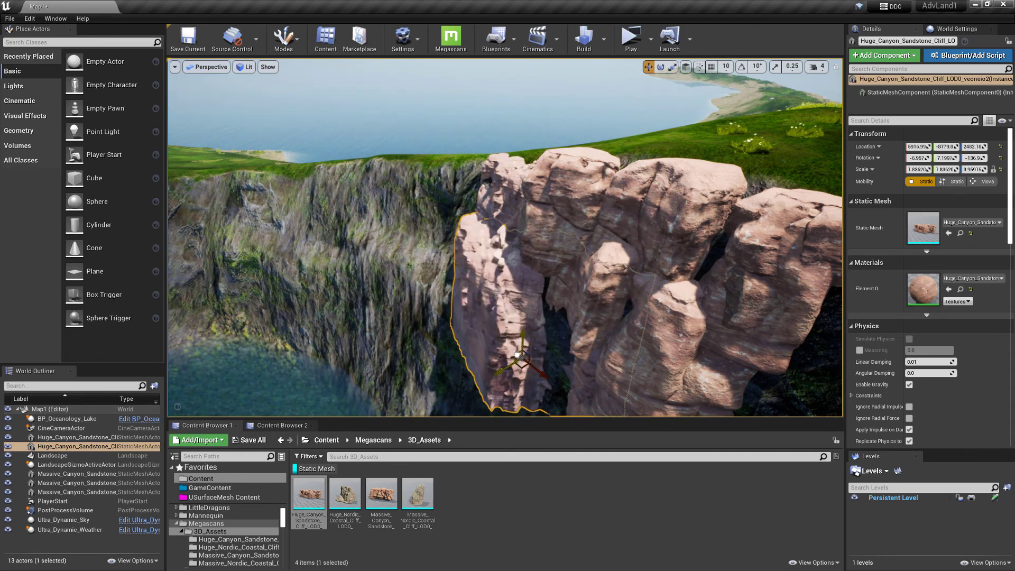
right_click_drag(513, 355, 690, 391)
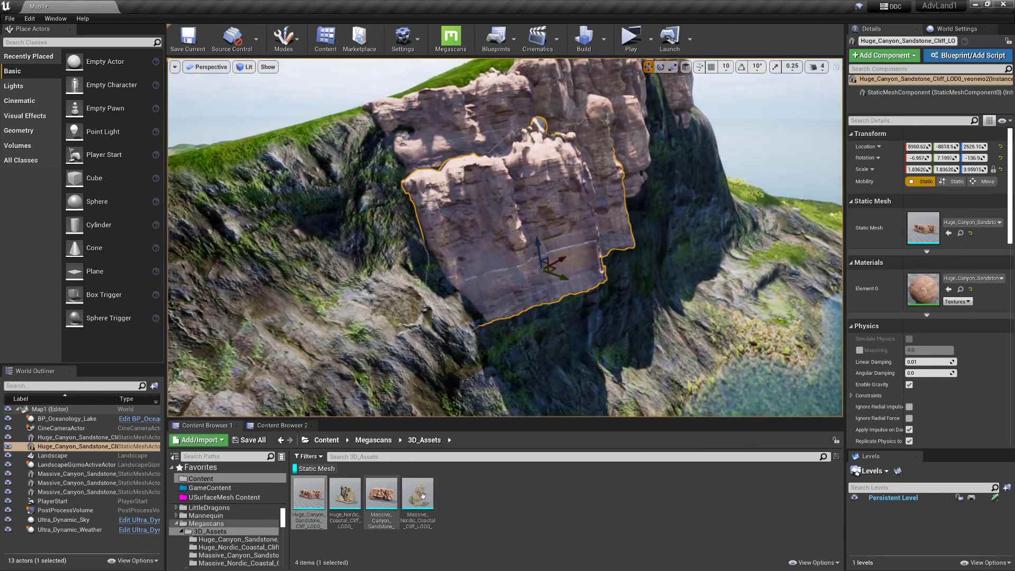
Place a Huge Nordic Coastal Cliff below the stretched canyon rock and turn it about -165° around its vertical axis
left_click_drag(347, 493, 547, 341)
right_click_drag(547, 341, 616, 359)
right_click_drag(505, 360, 505, 332)
key("e")
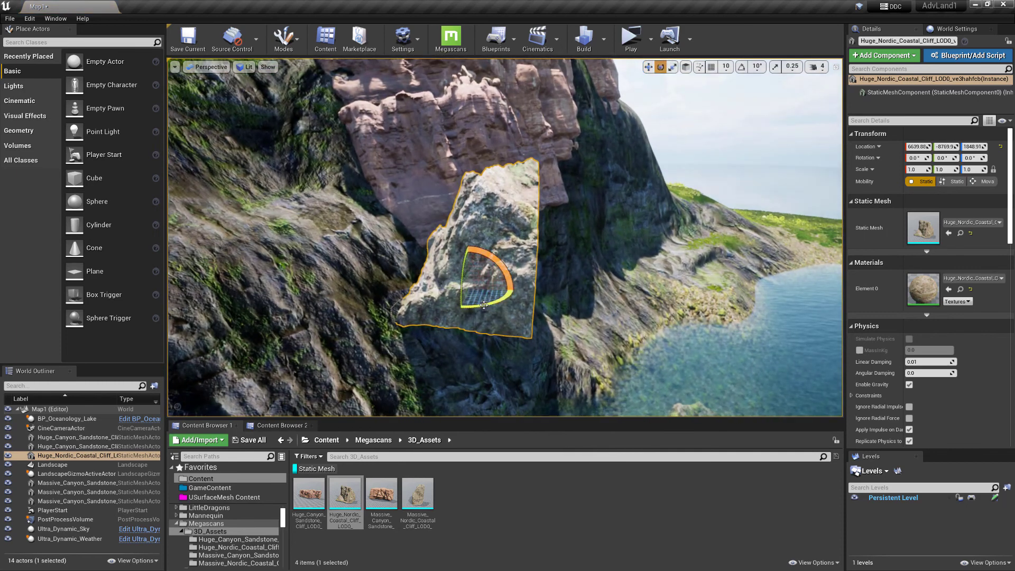
left_click_drag(484, 305, 407, 310)
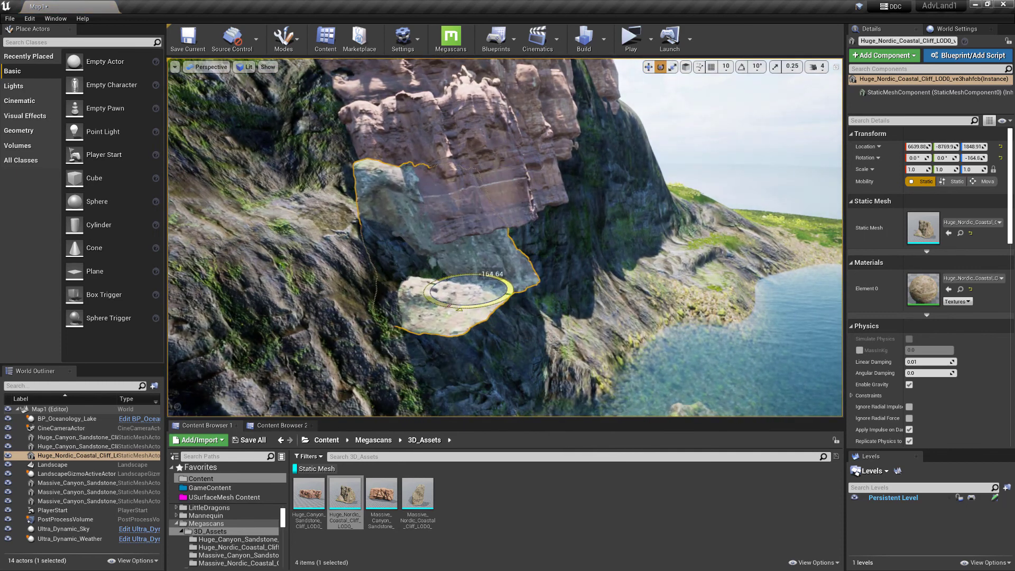
Scale the Huge Nordic Coastal Cliff uniformly to about 2.23 and lower it against the rock wall so its base sits at the waterline
left_click_drag(475, 286, 559, 389)
key("w")
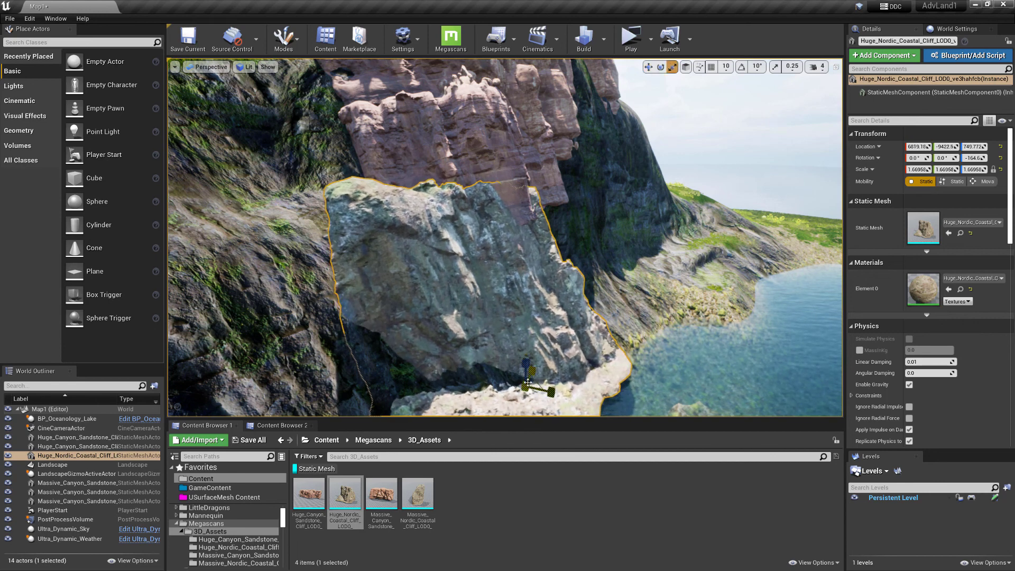
left_click_drag(528, 381, 522, 418)
right_click_drag(523, 402, 514, 336)
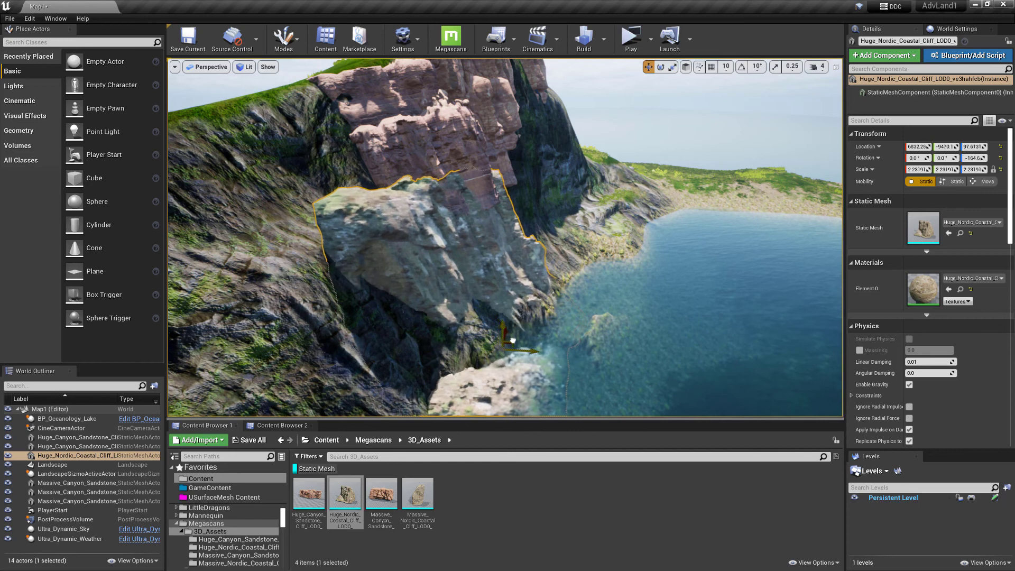
right_click_drag(488, 241, 502, 354)
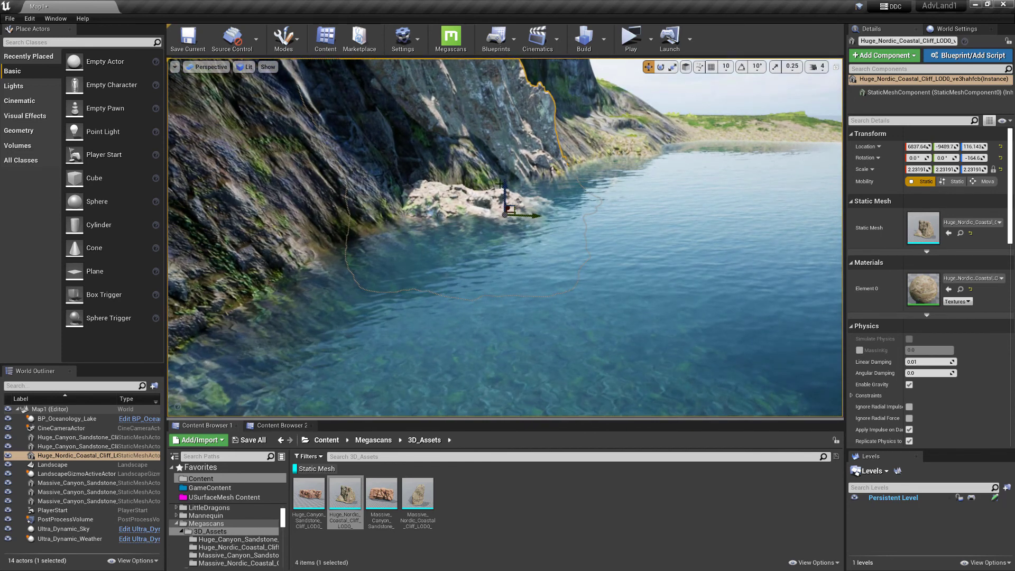
right_click_drag(500, 184, 506, 184)
left_click_drag(498, 185, 498, 201)
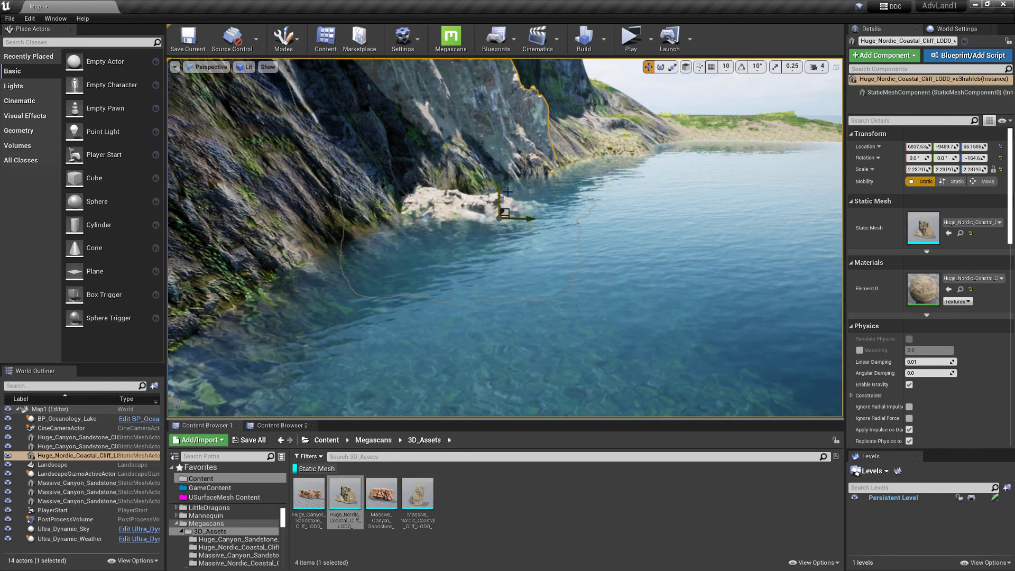
key("f")
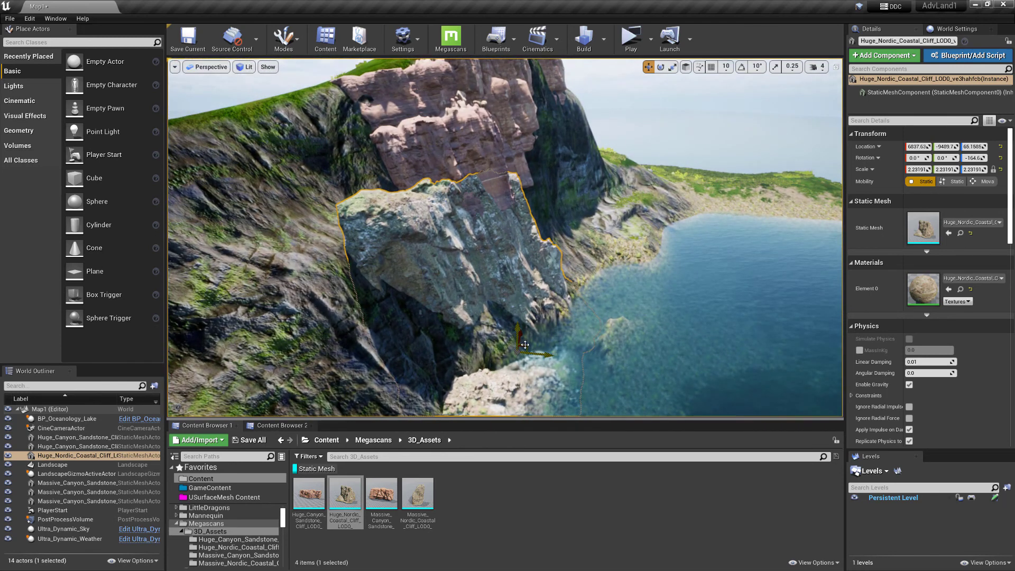
Duplicate the Huge Nordic Coastal Cliff, turn the copy to about -147° and scale it to about 3.0 × 1.72 × 1.72
left_click_drag(525, 345, 491, 240, "alt")
key("w")
key("e")
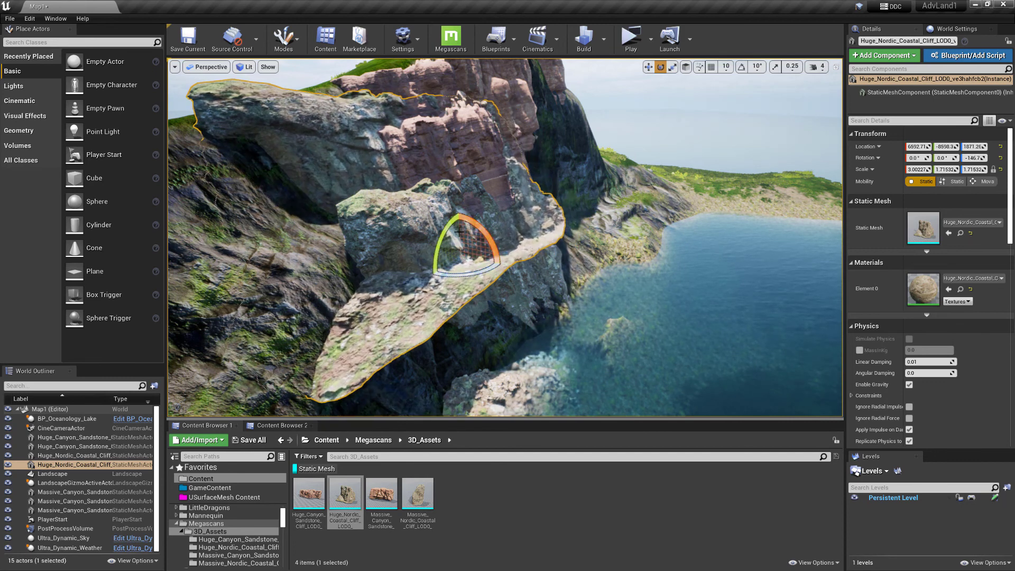
Move the Nordic cliff copy down to the waterline beside the original, towards the far shore
key("w")
right_click_drag(468, 245, 456, 245)
left_click_drag(434, 245, 576, 281)
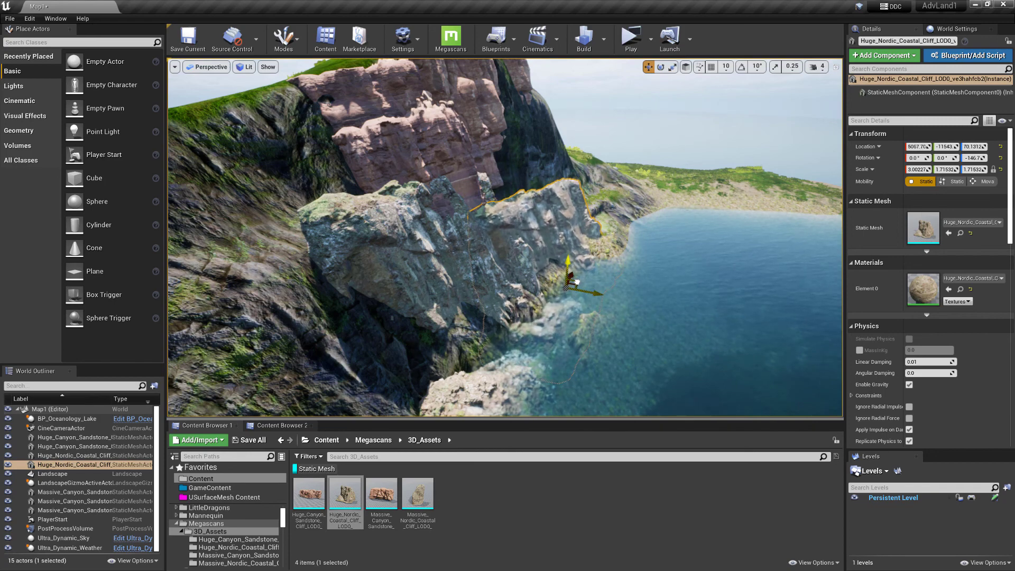
Place a Massive Nordic Coastal Cliff above the elongated Nordic rock, turned to about -68° and tilted about -15°
right_click_drag(577, 281, 518, 144)
left_click(519, 144)
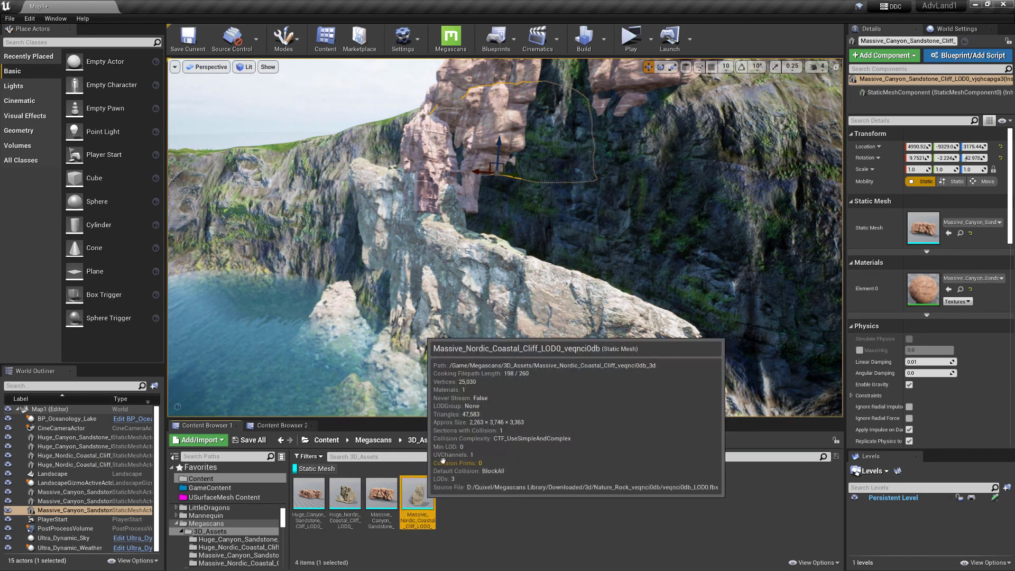
left_click_drag(417, 494, 618, 259)
key("e")
mouse_move(618, 259)
right_mouse_down()
mouse_move(682, 259)
mouse_move(634, 259)
mouse_move(676, 254)
mouse_move(634, 249)
right_mouse_up()
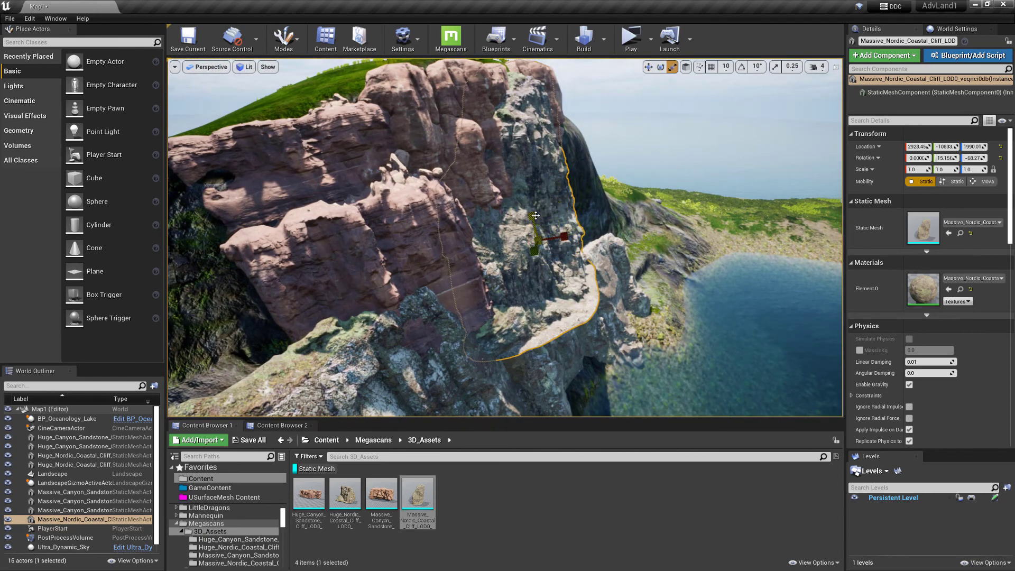
Stretch the Massive Nordic Coastal Cliff's vertical scale to about 1.10 and sink it lower into the wall behind the Nordic rocks
left_click_drag(532, 215, 532, 201)
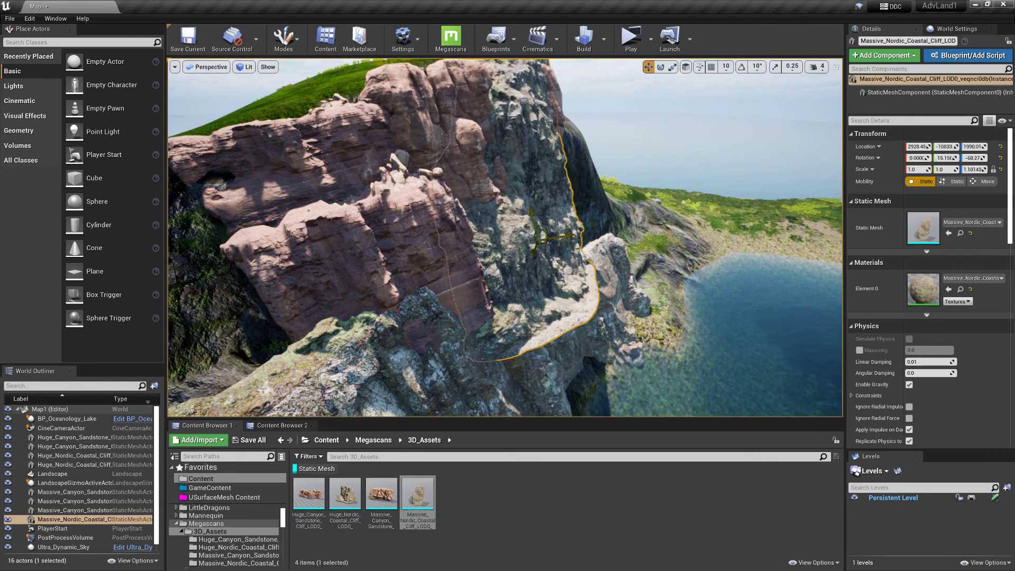
left_click_drag(541, 235, 523, 259)
key("e")
left_click_drag(526, 267, 532, 267)
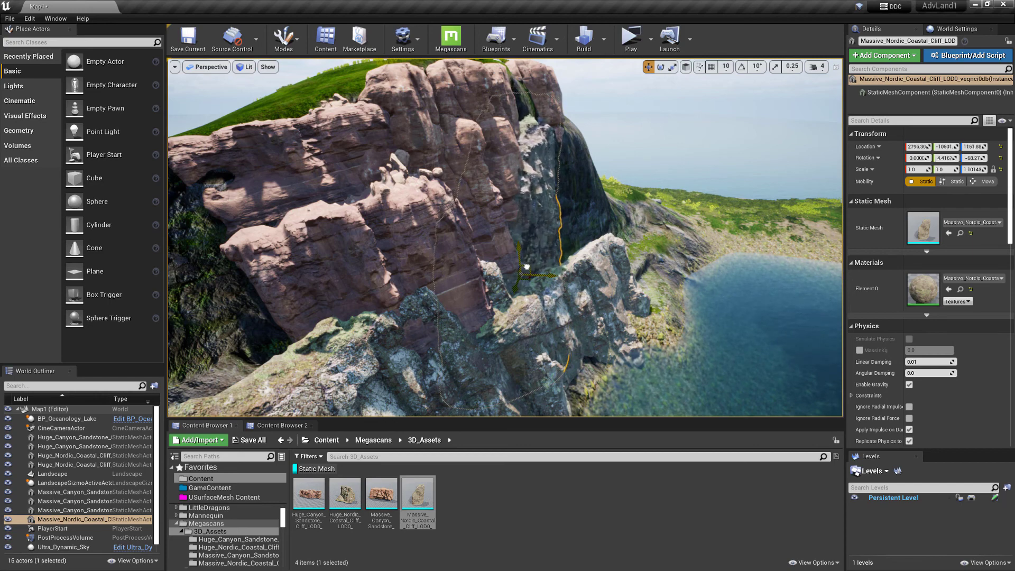
Level the Massive Nordic Coastal Cliff's tilt to about 0.8° and lower it to a height of about 490 beneath the canyon rocks
right_click_drag(526, 267, 333, 270)
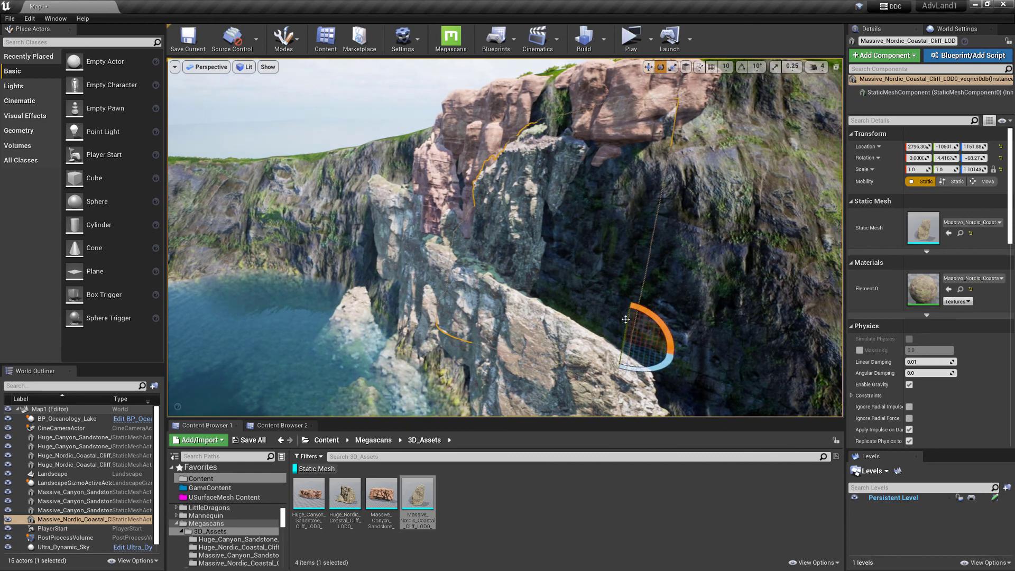
left_click_drag(618, 380, 616, 382)
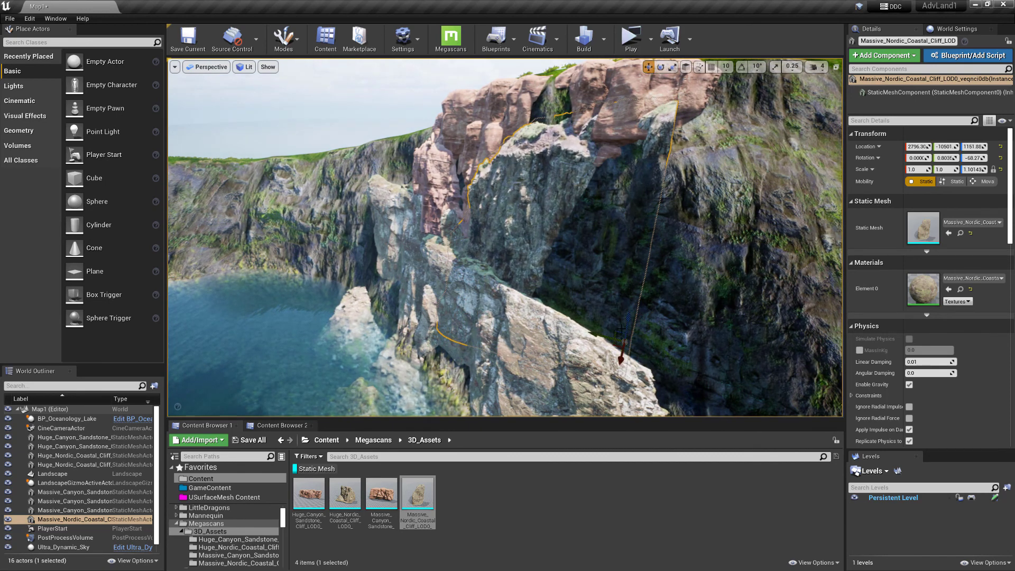
right_click_drag(626, 367, 576, 367)
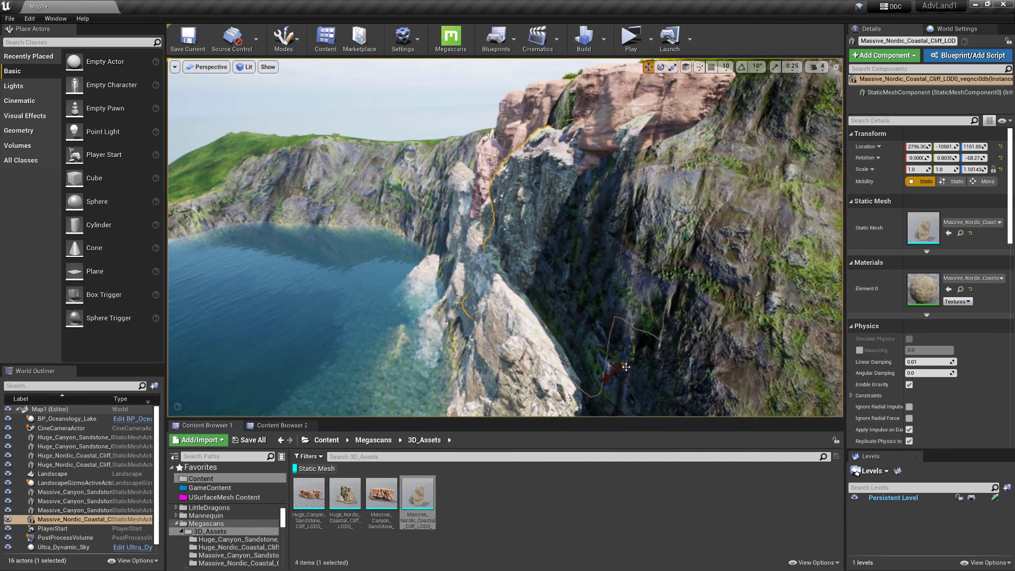
left_click_drag(621, 359, 630, 342)
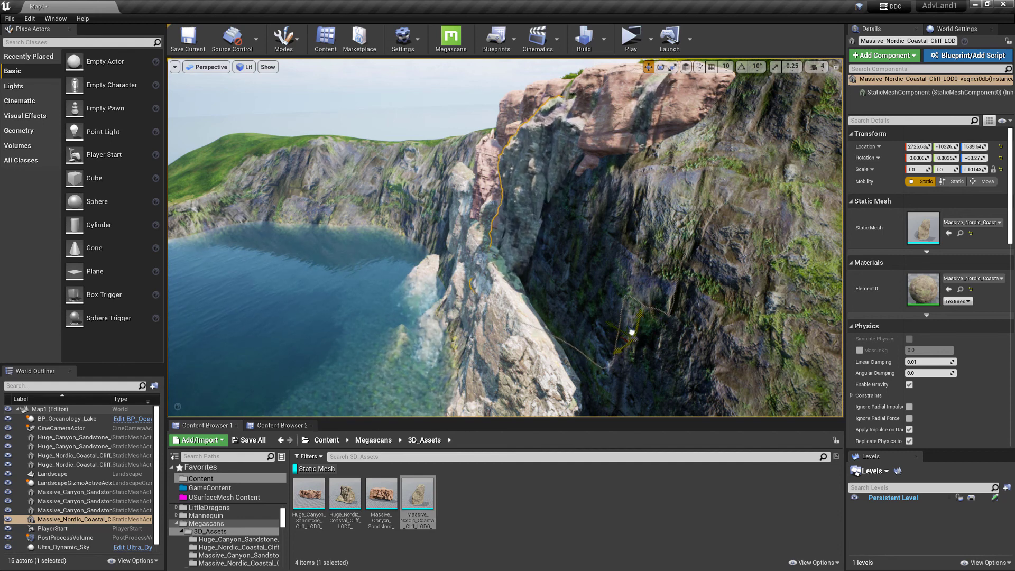
left_click_drag(632, 337, 604, 402)
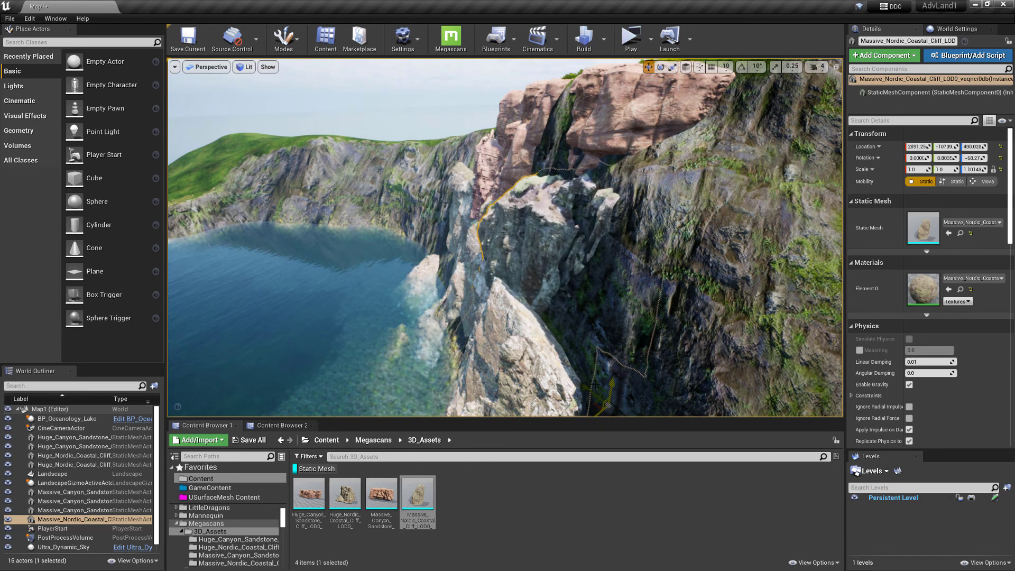
mouse_move(515, 367)
right_mouse_down()
mouse_move(581, 368)
mouse_move(515, 367)
right_mouse_up()
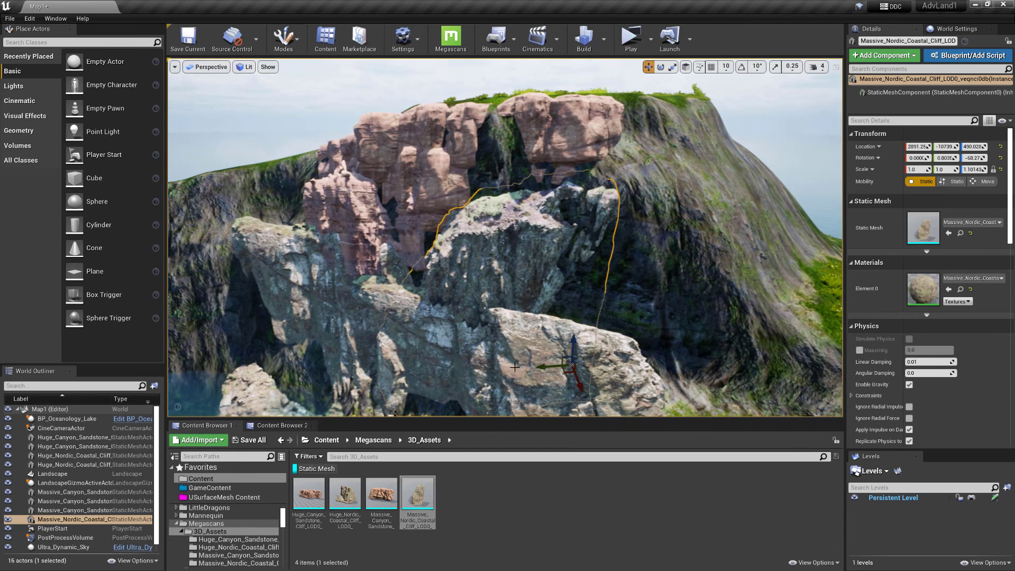
Duplicate the stretched Huge Canyon Sandstone Cliff along the grassy edge and increase the copy's vertical scale to about 4.27
left_click(316, 313)
right_click_drag(316, 313, 451, 196)
left_click(451, 196)
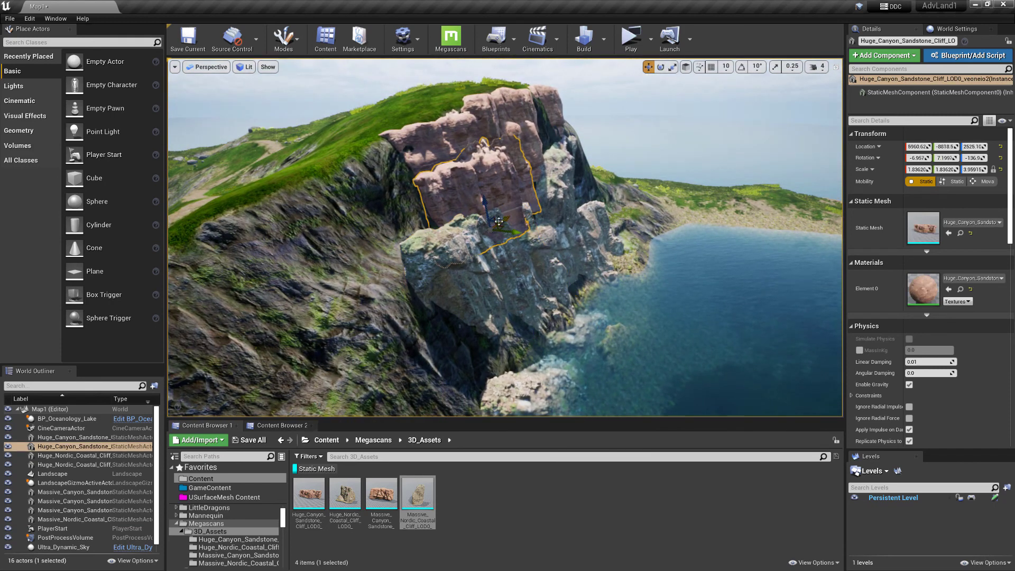
left_click_drag(493, 215, 412, 228, "alt")
right_click_drag(413, 228, 391, 227)
mouse_move(440, 136)
right_mouse_down()
mouse_move(465, 145)
mouse_move(429, 139)
mouse_move(439, 136)
right_mouse_up()
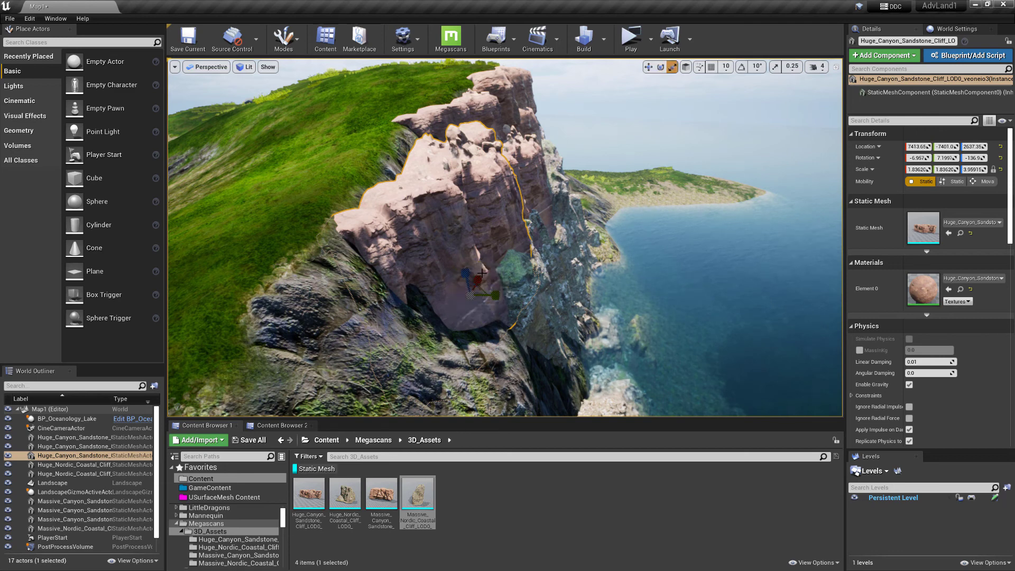
left_click_drag(465, 274, 465, 262)
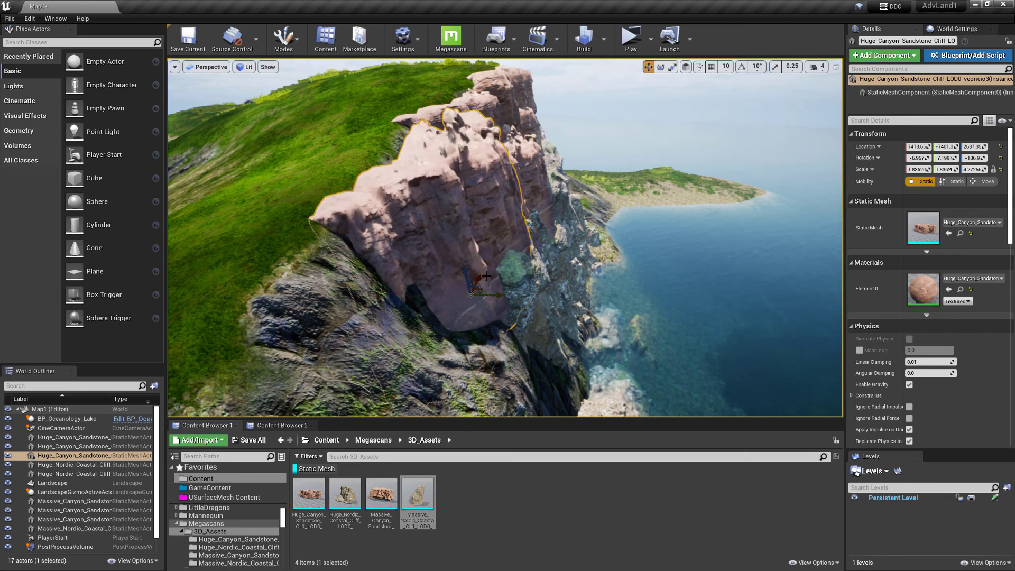
left_click_drag(495, 298, 484, 357)
Duplicate the tall sandstone copy, turn the new piece nearly sideways and embed it in the wall below the red rocks
left_click_drag(526, 256, 483, 271, "alt")
key("e")
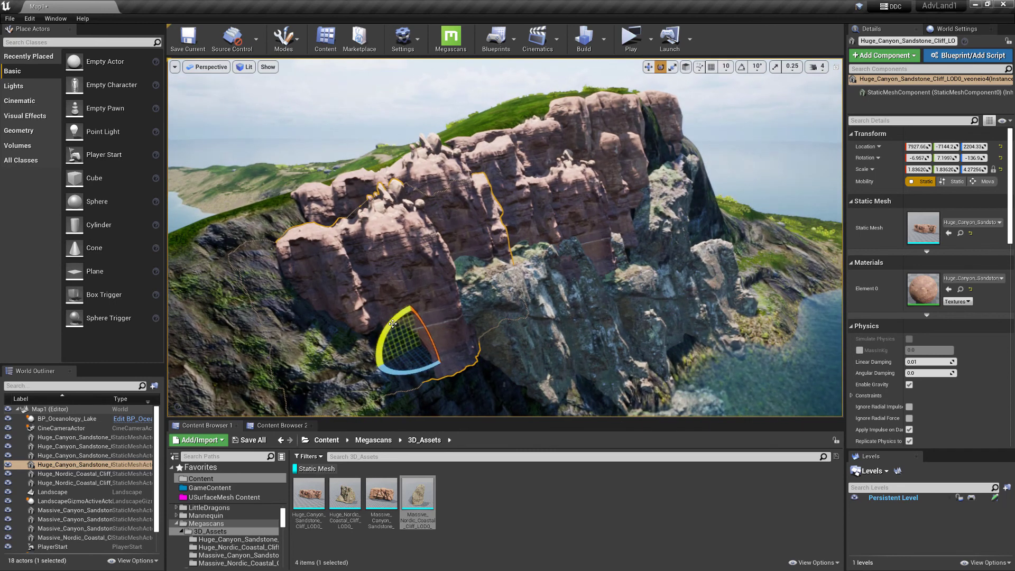
left_click_drag(393, 324, 445, 286)
key("w")
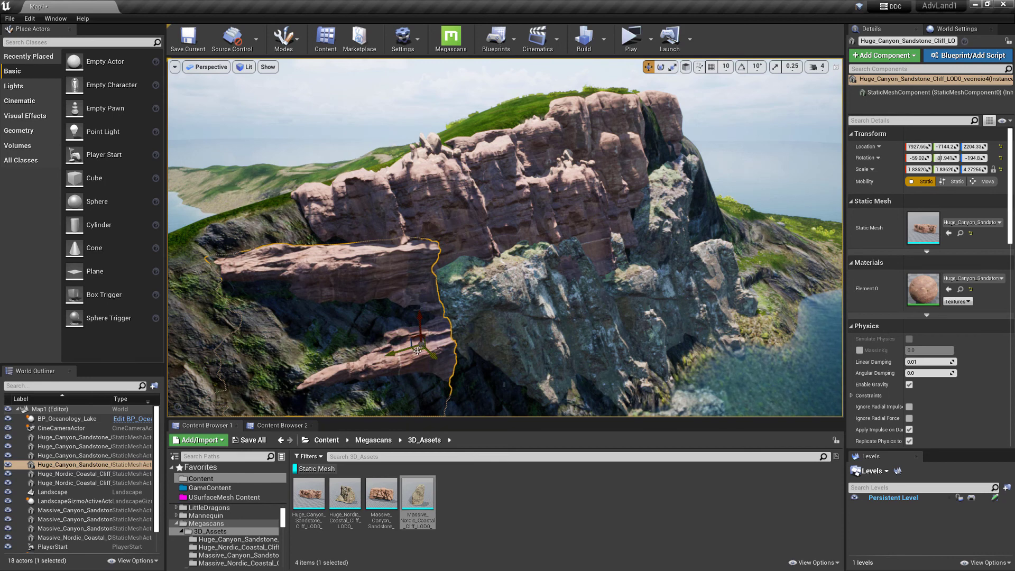
left_click_drag(417, 351, 471, 333)
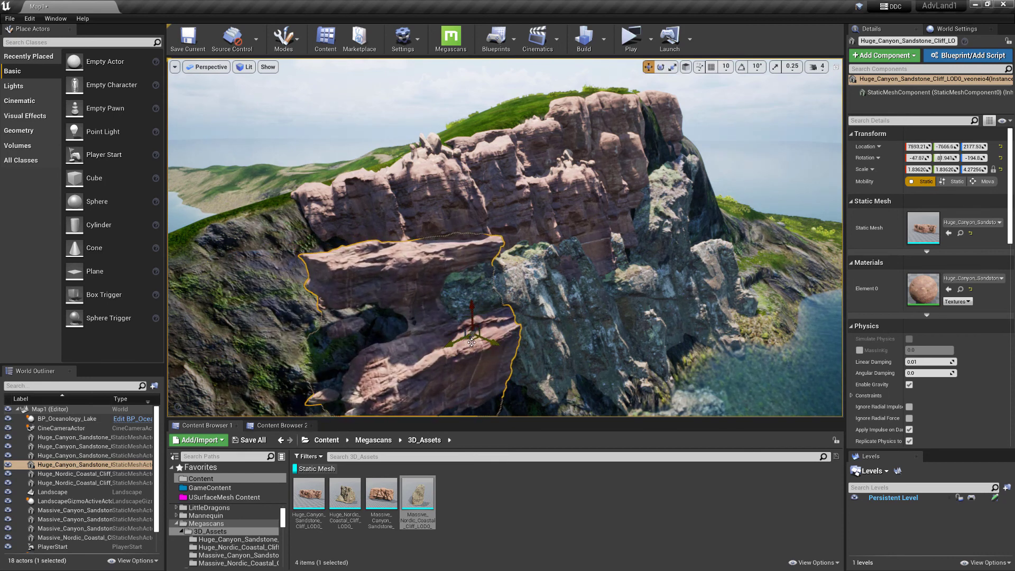
mouse_move(471, 342)
left_mouse_down()
mouse_move(468, 329)
mouse_move(453, 334)
left_mouse_up()
left_click_drag(441, 269, 600, 267, "alt")
left_click_drag(410, 396, 391, 396, "alt")
Duplicate the upper Huge Canyon Sandstone Cliff and move the copy down the grassy edge beside the sideways rock
left_click(452, 123)
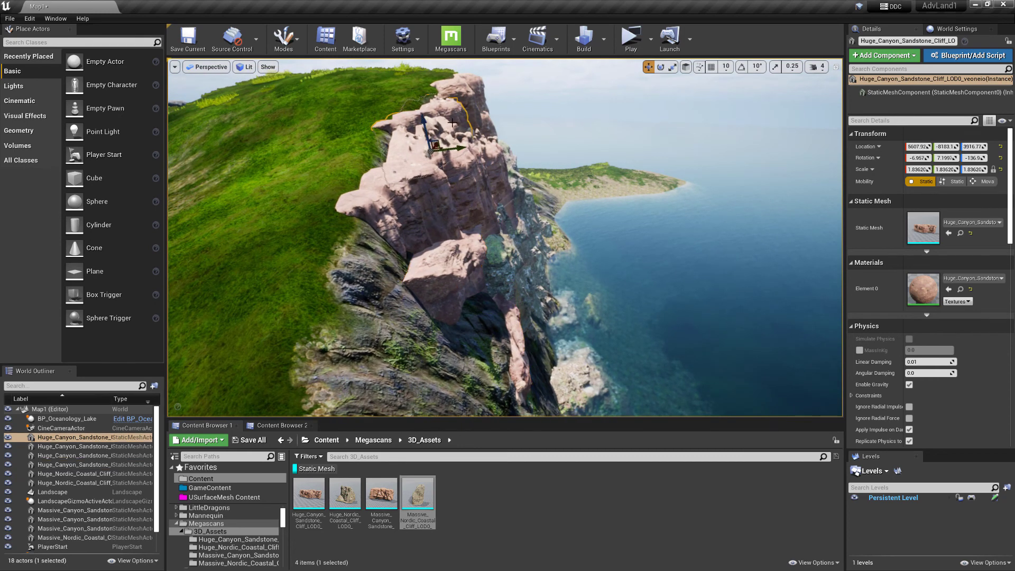
left_click_drag(433, 144, 420, 282, "alt")
left_click_drag(381, 327, 259, 336)
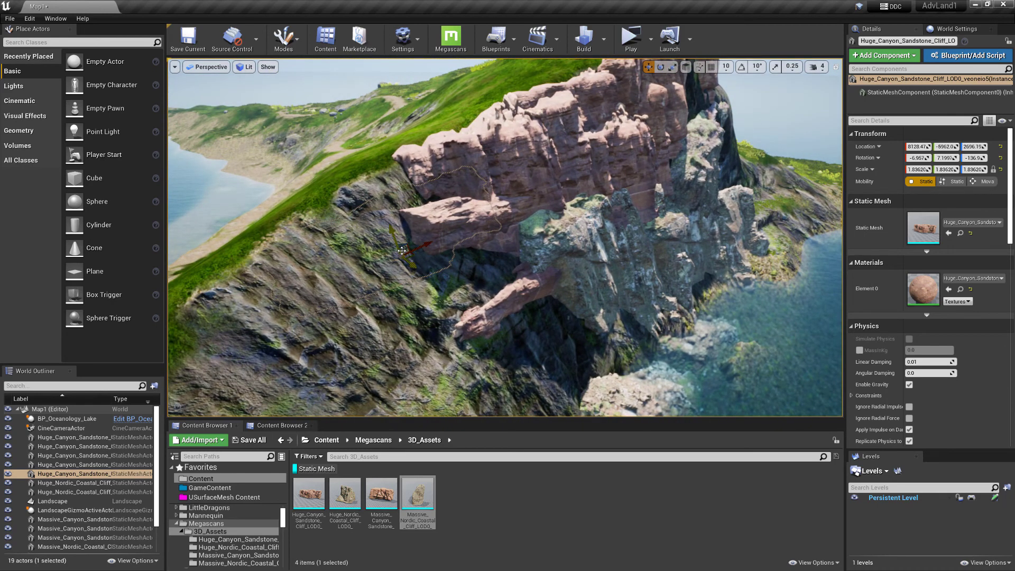
Stretch the new sandstone copy's vertical scale to about 3.94 and embed it in the slope to continue the red rock wall
left_click_drag(404, 250, 437, 268)
key("w")
left_click_drag(456, 306, 506, 348, "alt")
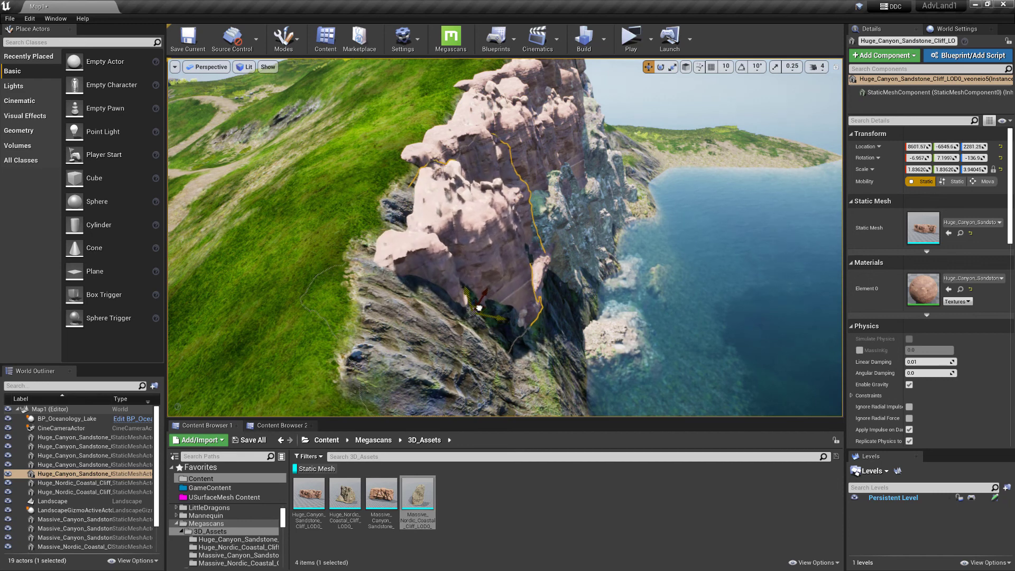
right_click_drag(478, 307, 378, 291)
mouse_move(623, 259)
right_mouse_down()
mouse_move(618, 273)
mouse_move(586, 276)
mouse_move(603, 257)
mouse_move(615, 261)
right_mouse_up()
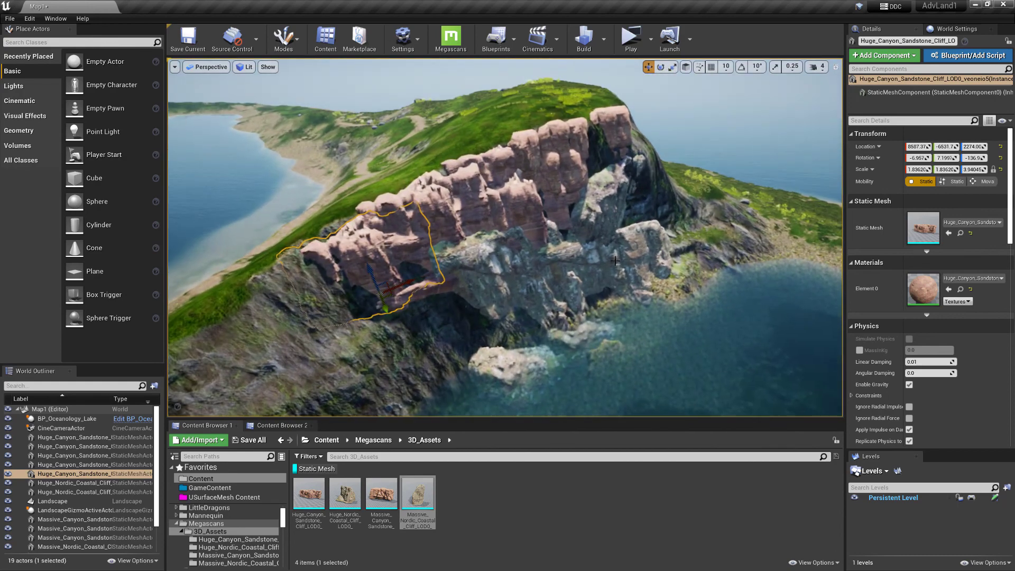
Duplicate the 2.23-scale Huge Nordic Coastal Cliff twice, setting the copies successively farther along the waterline under the bare slope
left_click(505, 292)
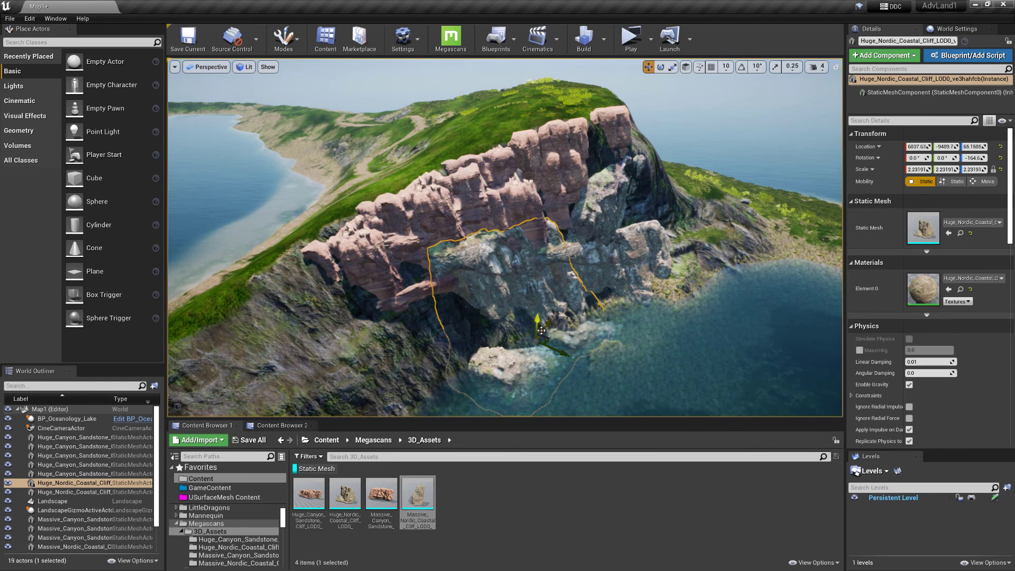
left_click_drag(541, 331, 497, 406, "alt")
right_click_drag(498, 362, 520, 350)
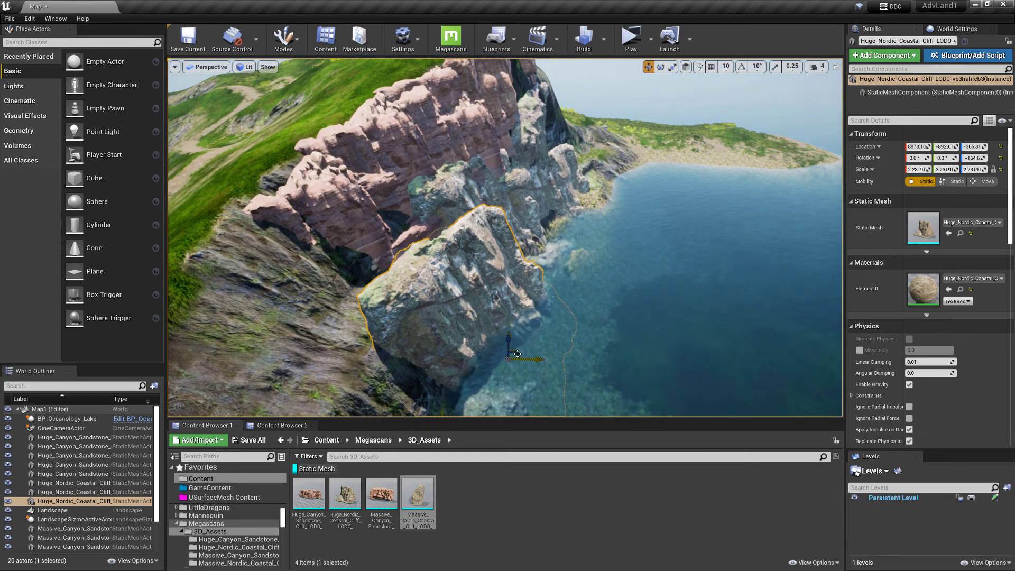
left_click_drag(509, 356, 464, 416)
right_click_drag(465, 392, 517, 344)
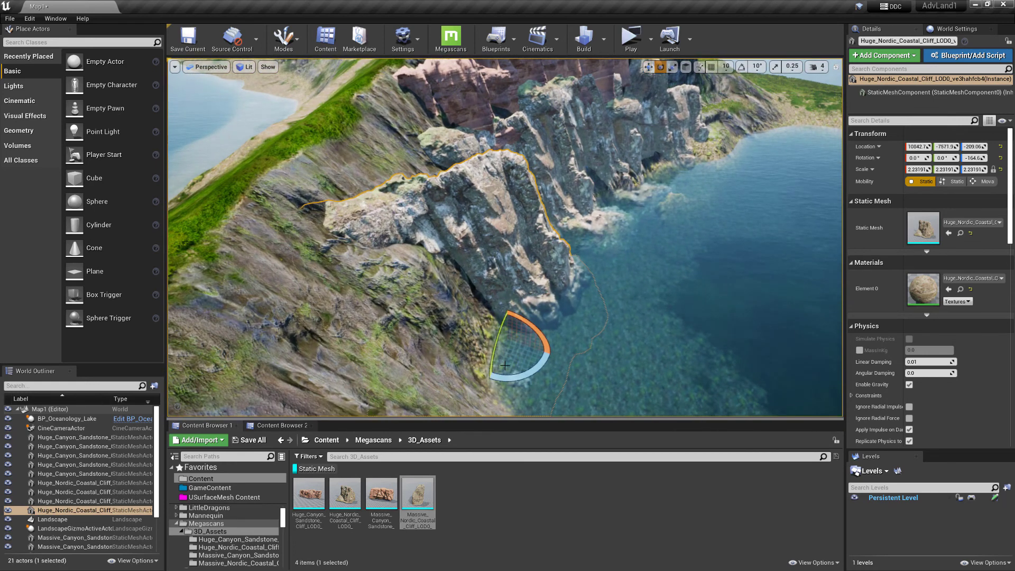
Tilt the last Nordic cliff copy to about -3° and -10° on its horizontal axes and push it back into the slope
left_click_drag(496, 355, 542, 362)
left_click_drag(535, 321, 527, 347)
key("w")
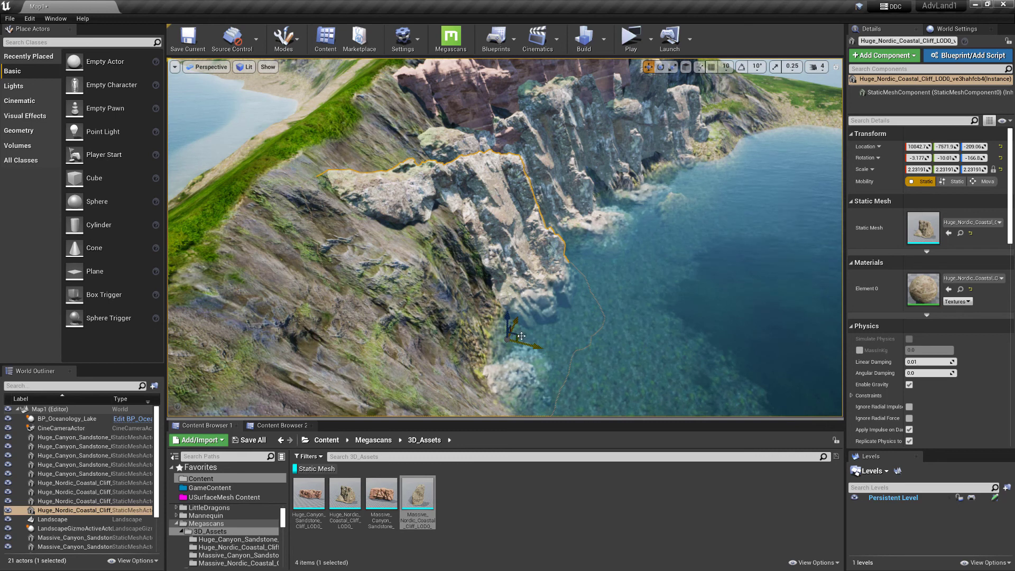
left_click_drag(521, 337, 547, 288)
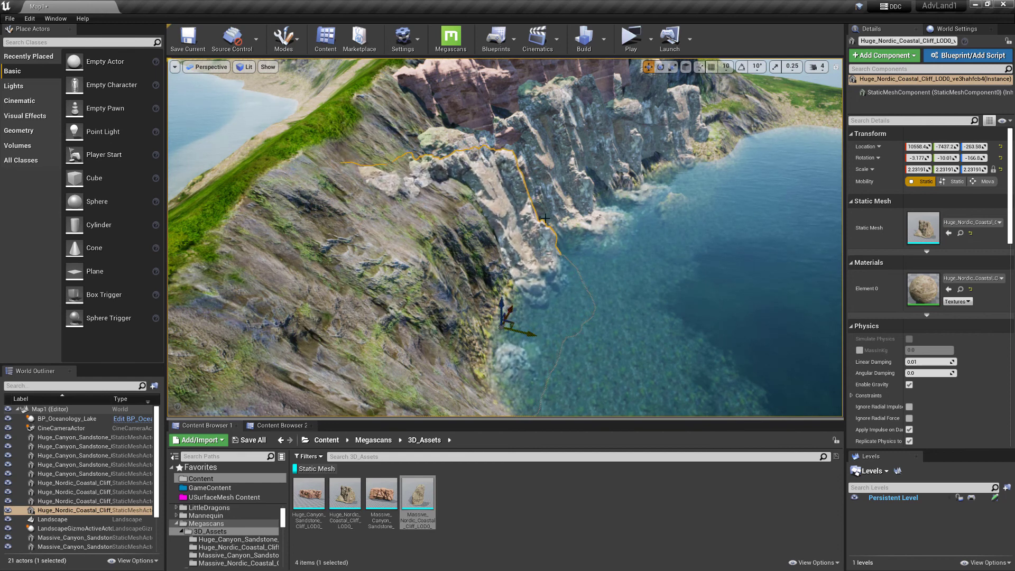
right_click_drag(546, 219, 579, 164)
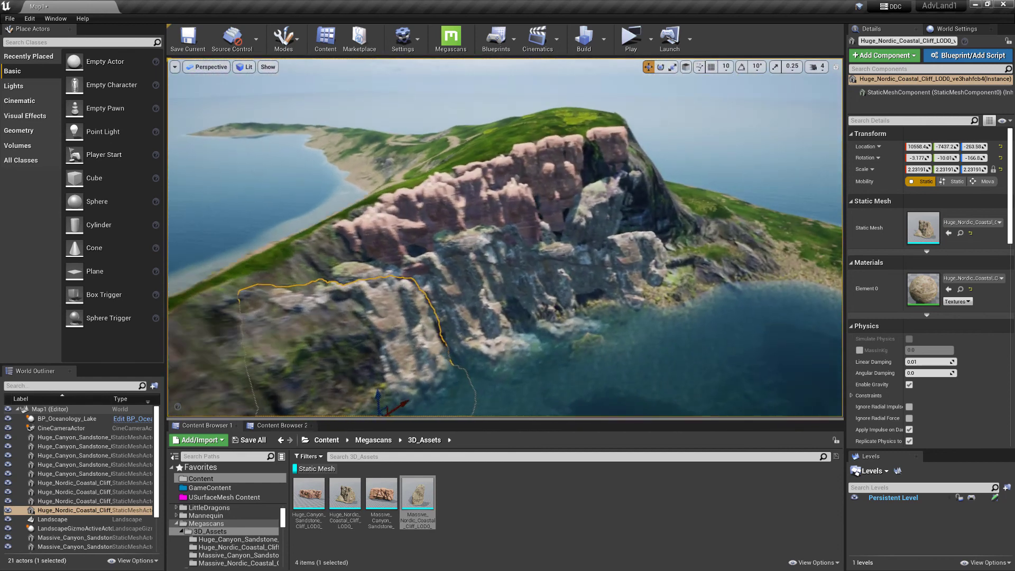
Place a USurface Mesh Grid actor on the rock cliff and raise it level with the red sandstone wall
right_click_drag(204, 312, 204, 346)
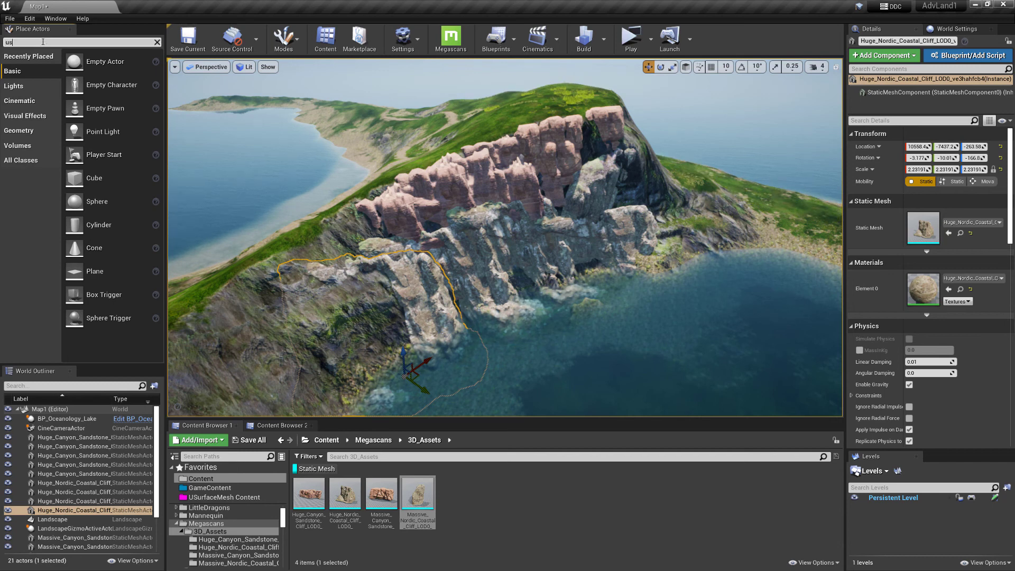
type("urf")
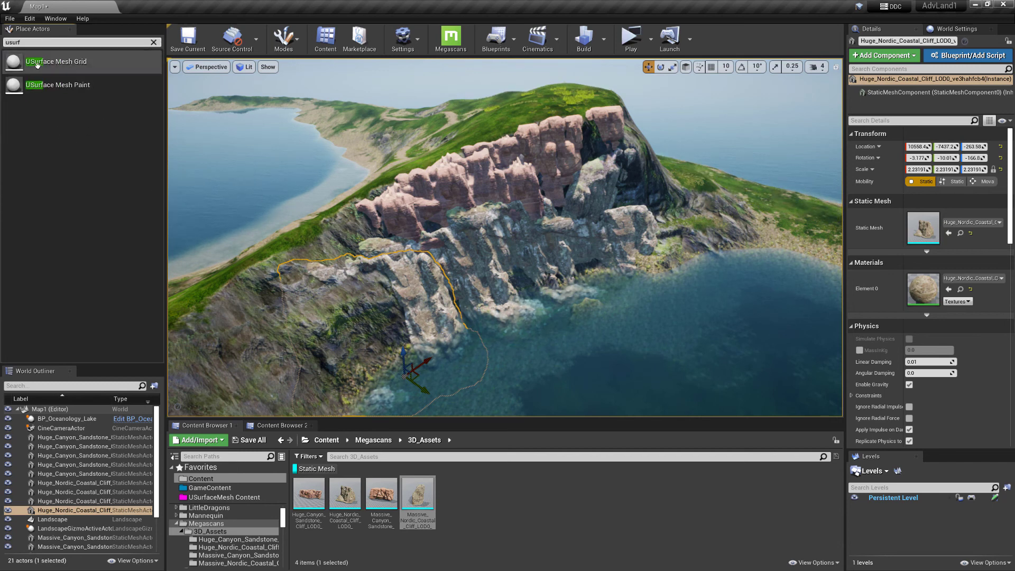
left_click_drag(69, 63, 464, 285)
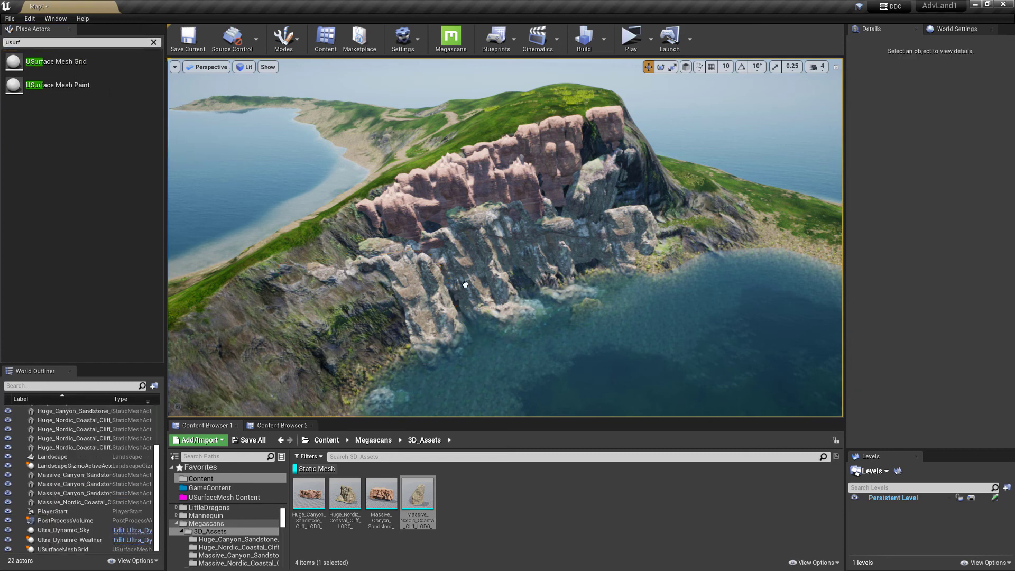
left_click_drag(537, 308, 535, 113)
key("f")
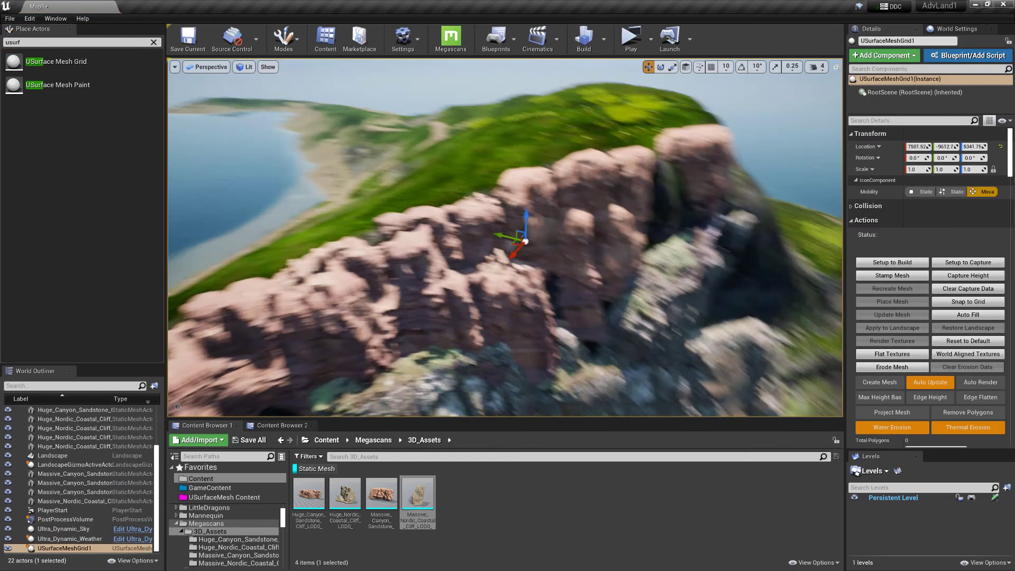
Rotate the mesh grid about its vertical axis until its Bottom edge faces the water and its Top edge faces the hill
right_click_drag(673, 208, 667, 175)
key("g")
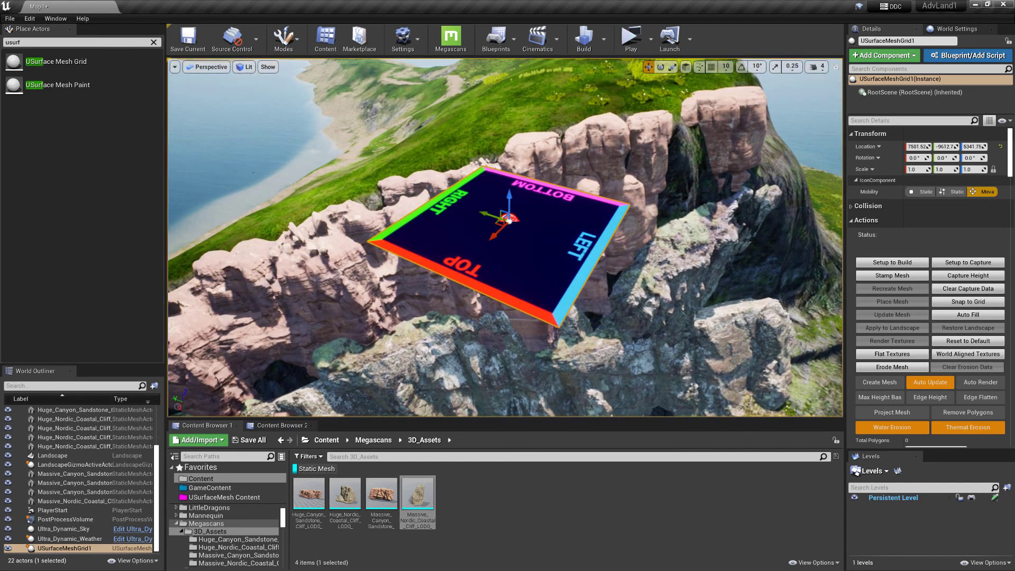
key("e")
left_click_drag(521, 245, 453, 237)
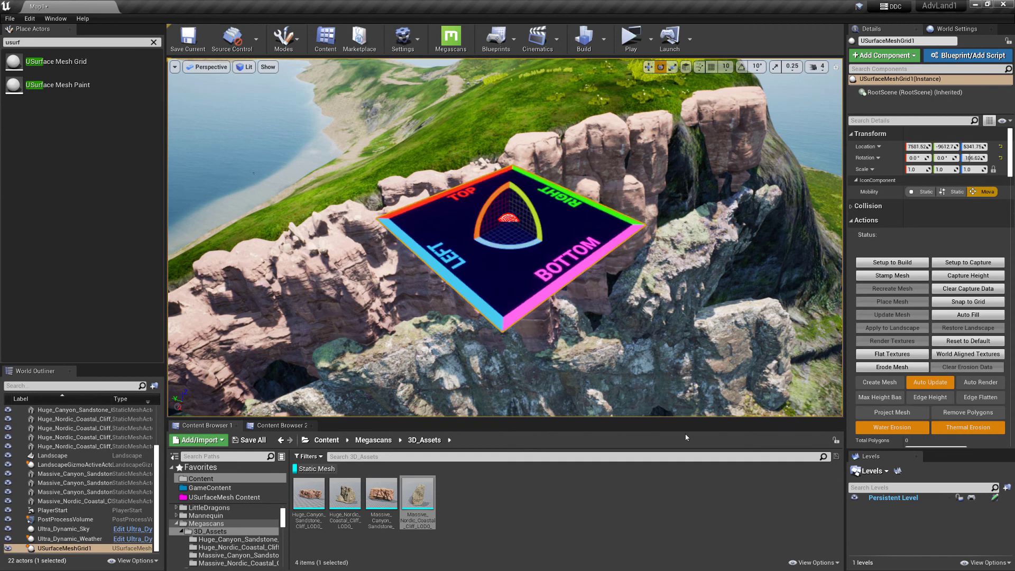
Set Grid Size Top to 10 and generate the grid's mesh
left_click(858, 134)
left_click(917, 456)
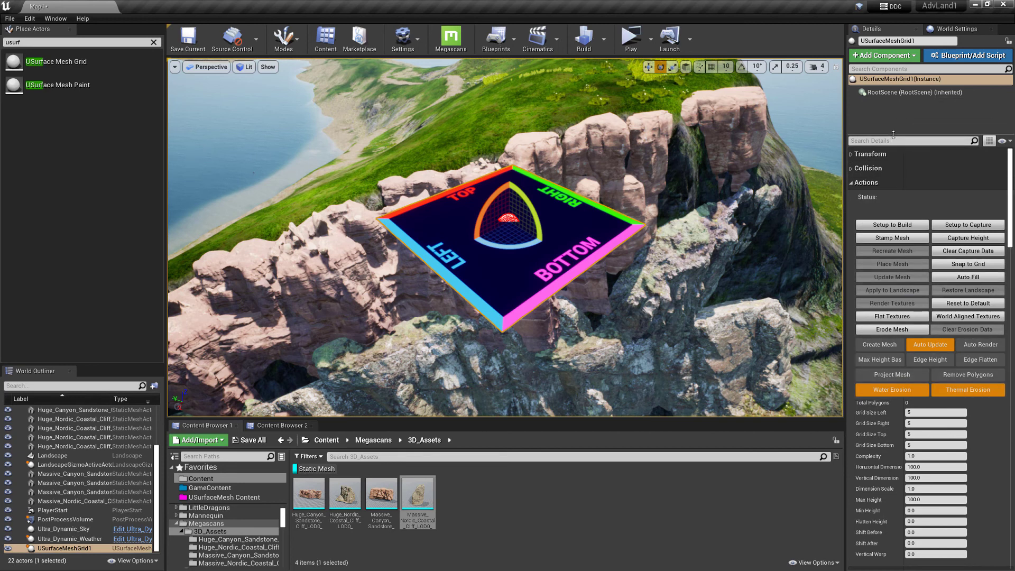
scroll(897, 427, "down", 1)
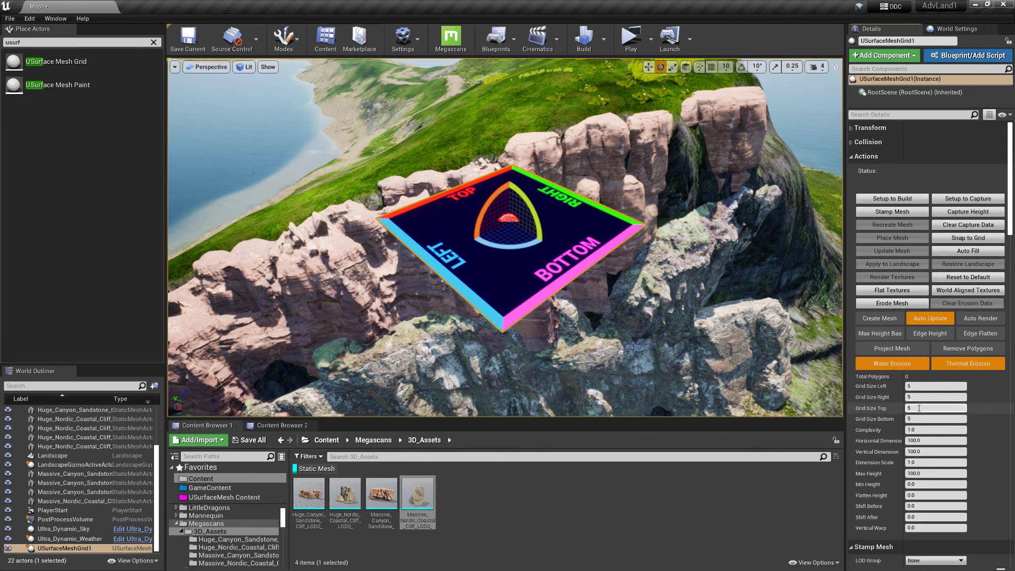
key("BackSpace")
type("10")
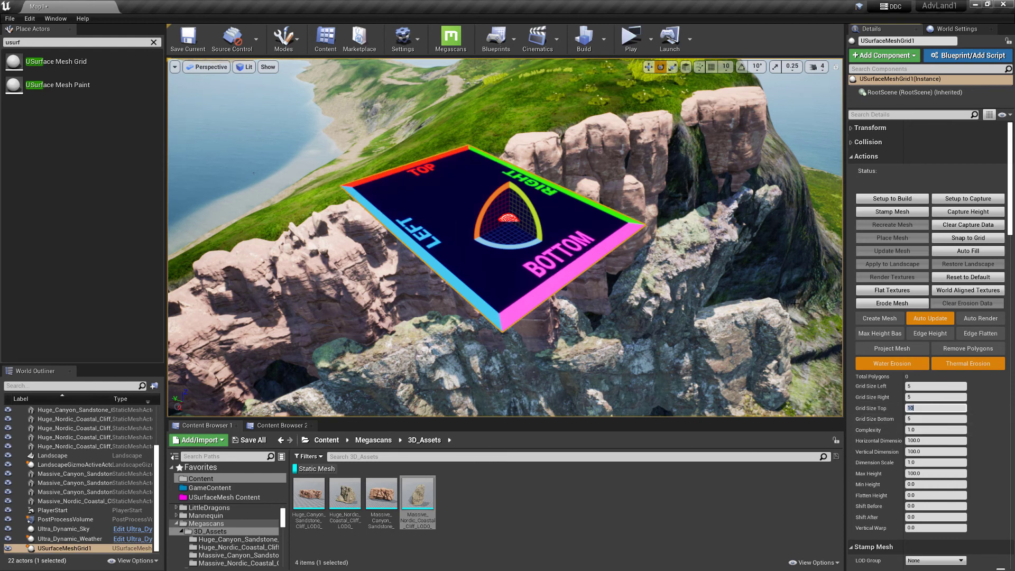
left_click(880, 318)
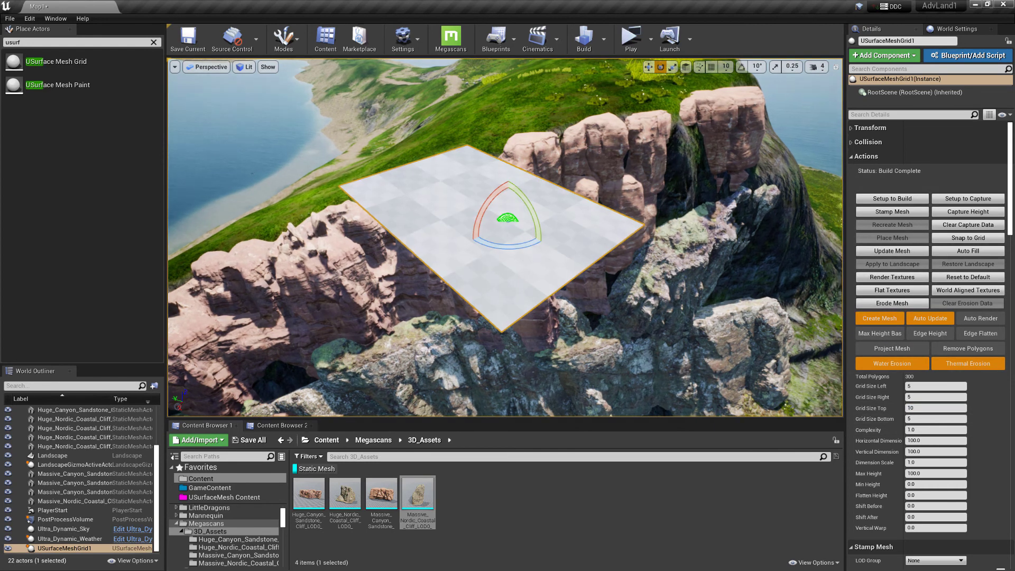
Display the scene in Brush Wireframe and set Grid Size Top to 20
mouse_move(512, 243)
right_mouse_down()
mouse_move(533, 234)
mouse_move(527, 243)
mouse_move(525, 230)
right_mouse_up()
key("alt+2")
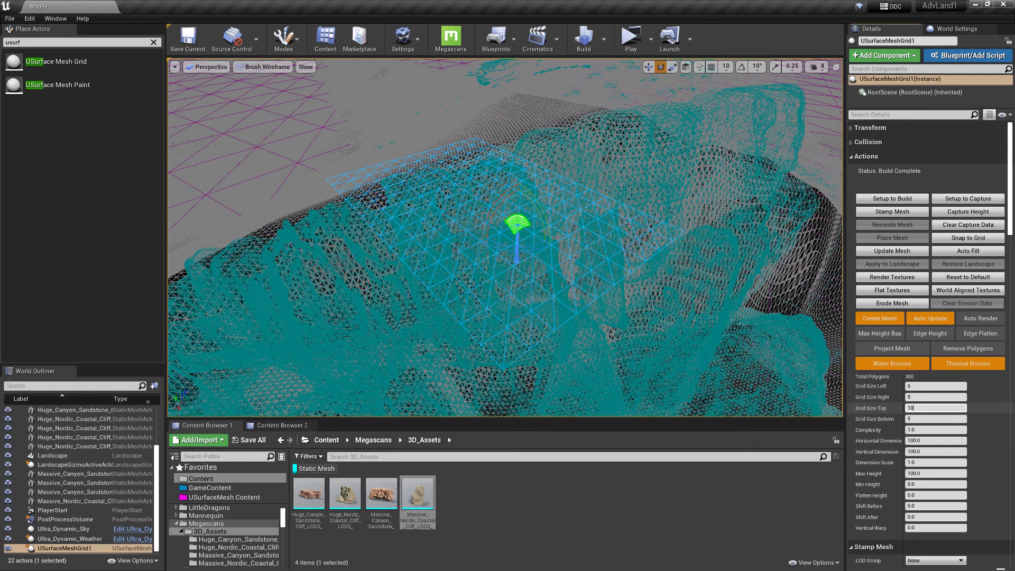
key("BackSpace")
key("BackSpace")
type("20")
key("Return")
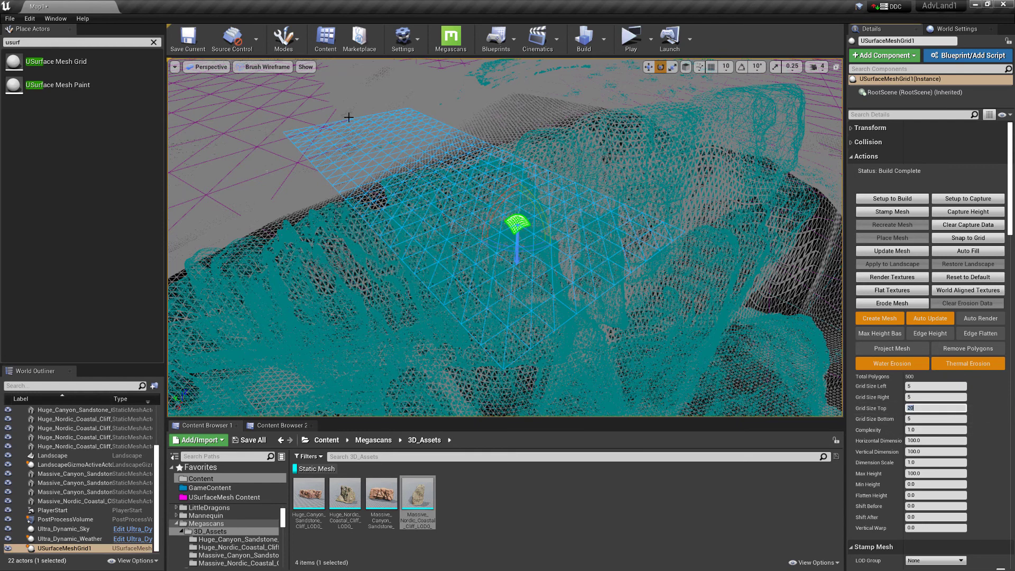
key("Tab")
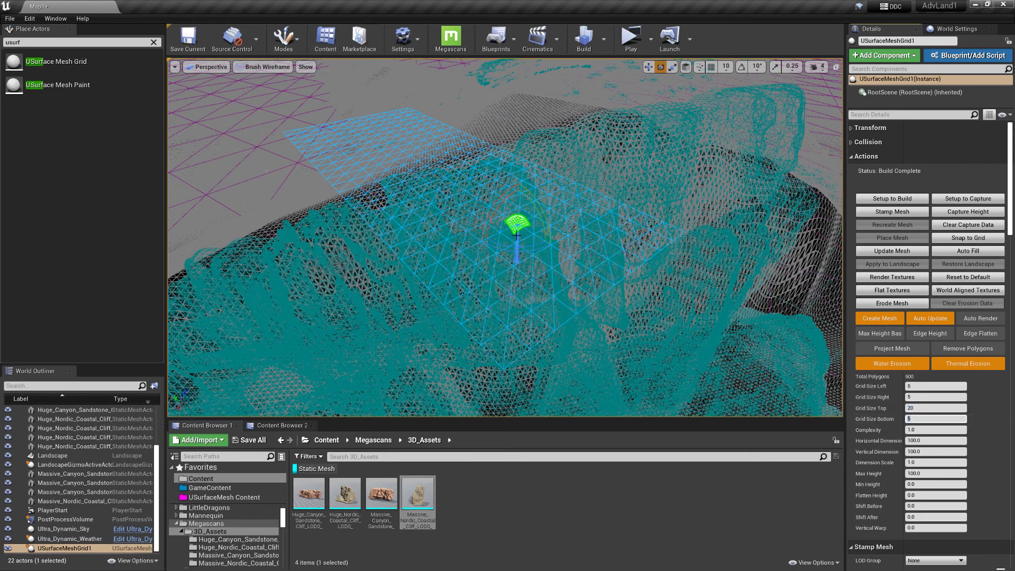
Return the viewport to Lit shading and switch the grid's Create Mesh option off
right_click_drag(550, 207, 553, 213)
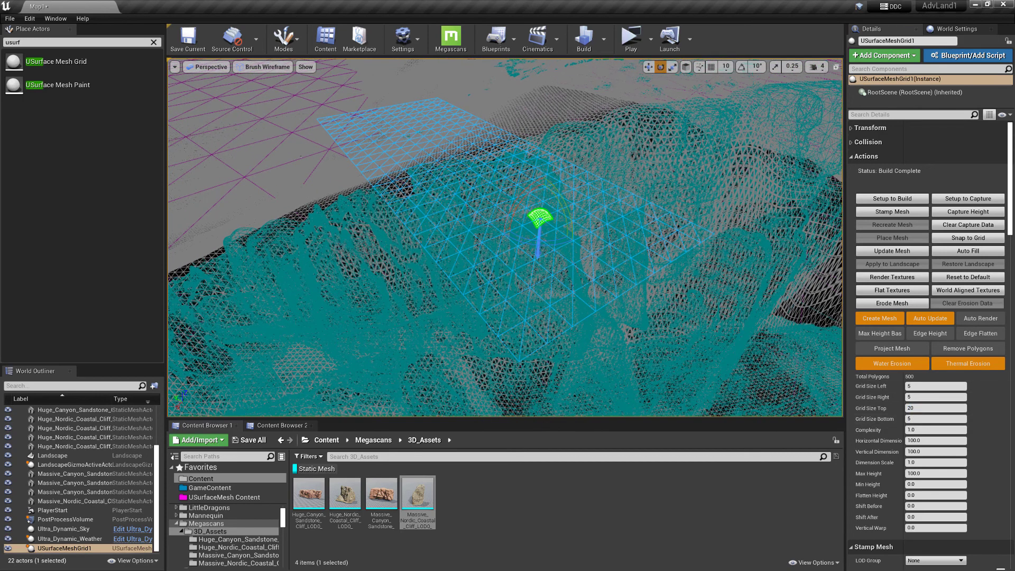
key("alt+4")
scroll(562, 227, "down", 5)
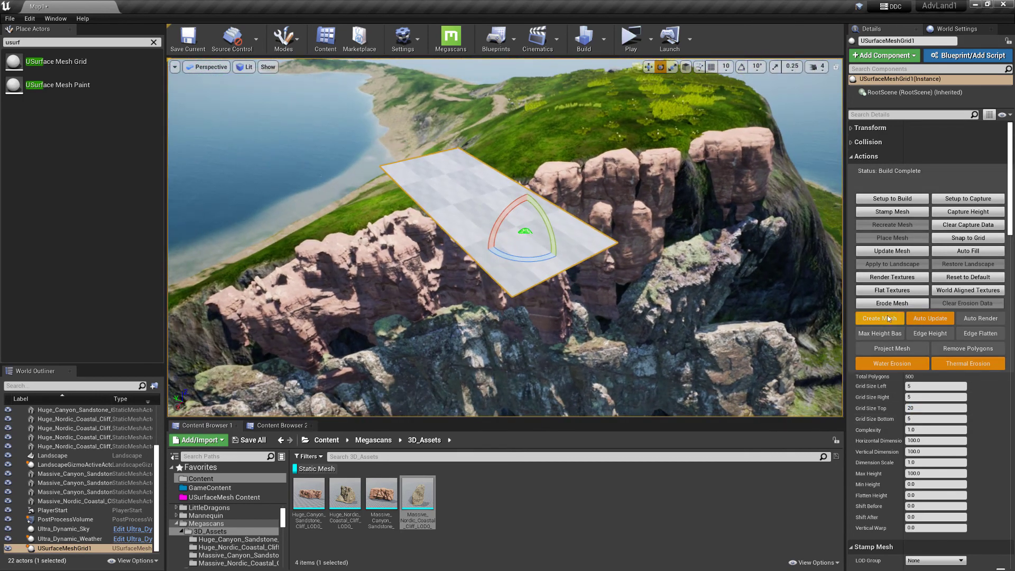
left_click(882, 318)
right_click_drag(563, 226, 520, 238)
key("s")
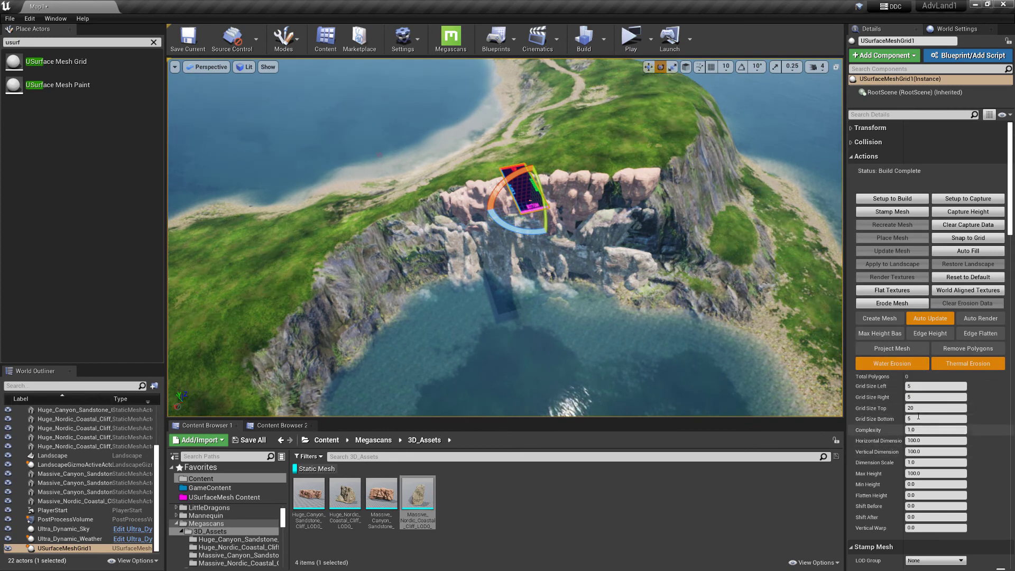
Set the mesh grid's Grid Size Right and Grid Size Left to 20
left_click(922, 397)
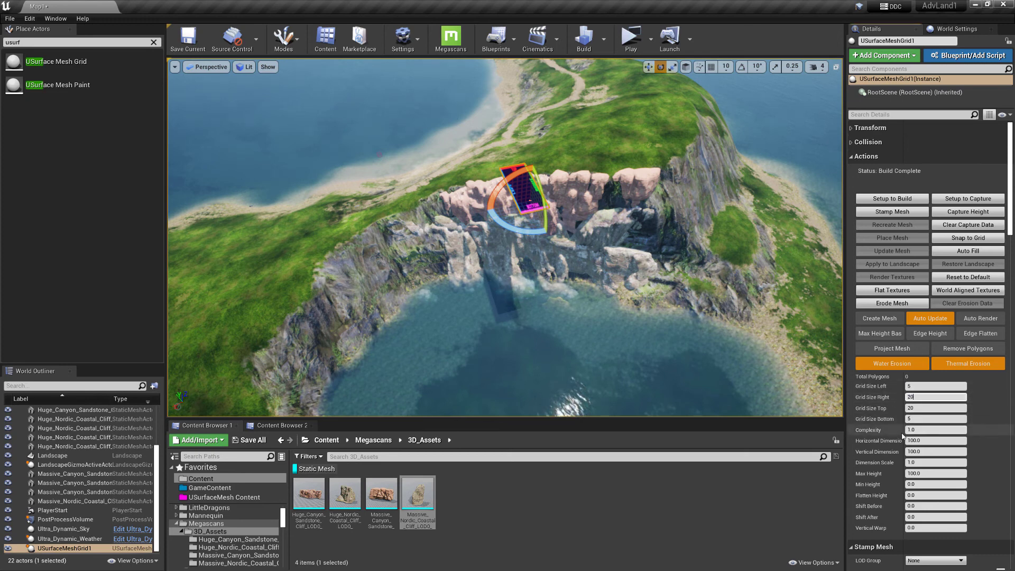
key("Return")
left_click(920, 386)
type("20")
key("Return")
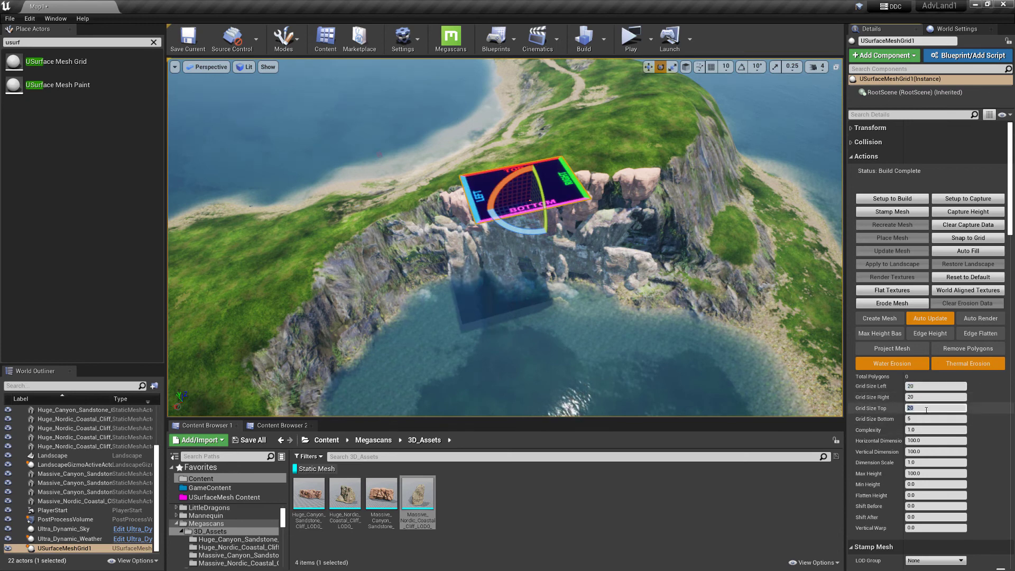
Set the mesh grid's Grid Size Top and Grid Size Bottom to 10
left_click(924, 408)
type("5")
key("Return")
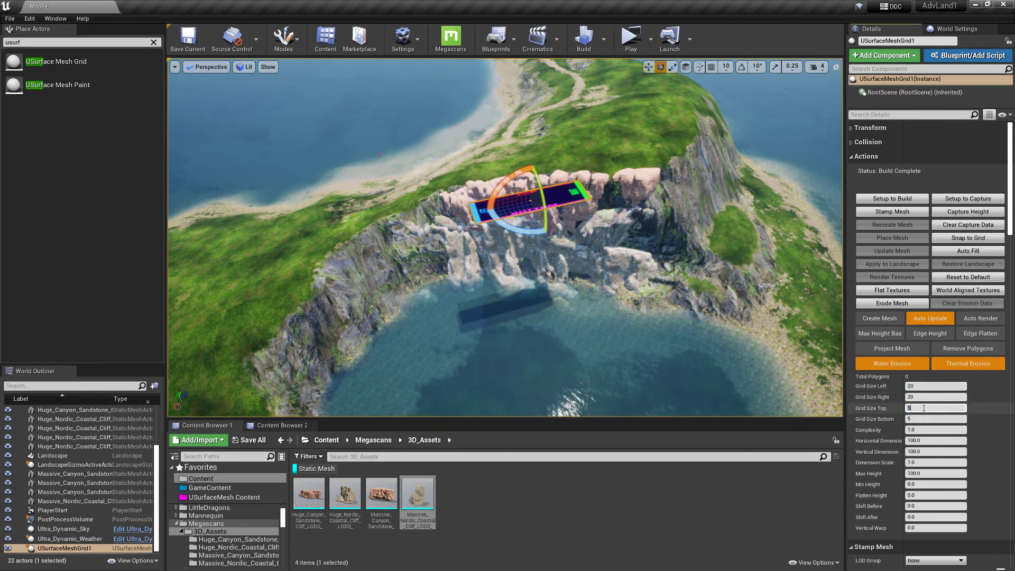
key("Return")
type("10")
key("Return")
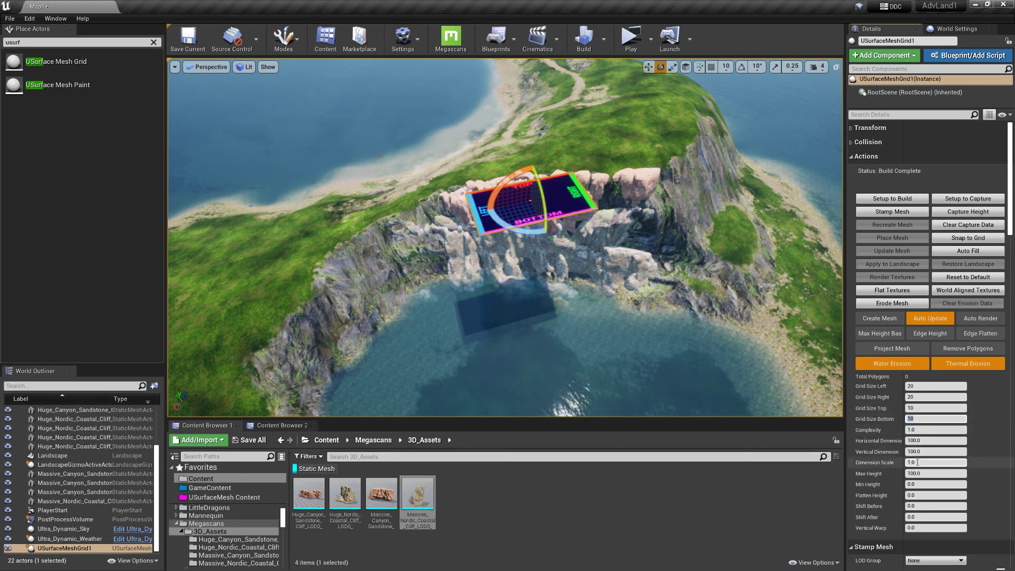
Try a Dimension Scale of 10 on the mesh grid and check its size against the island
left_click(922, 441)
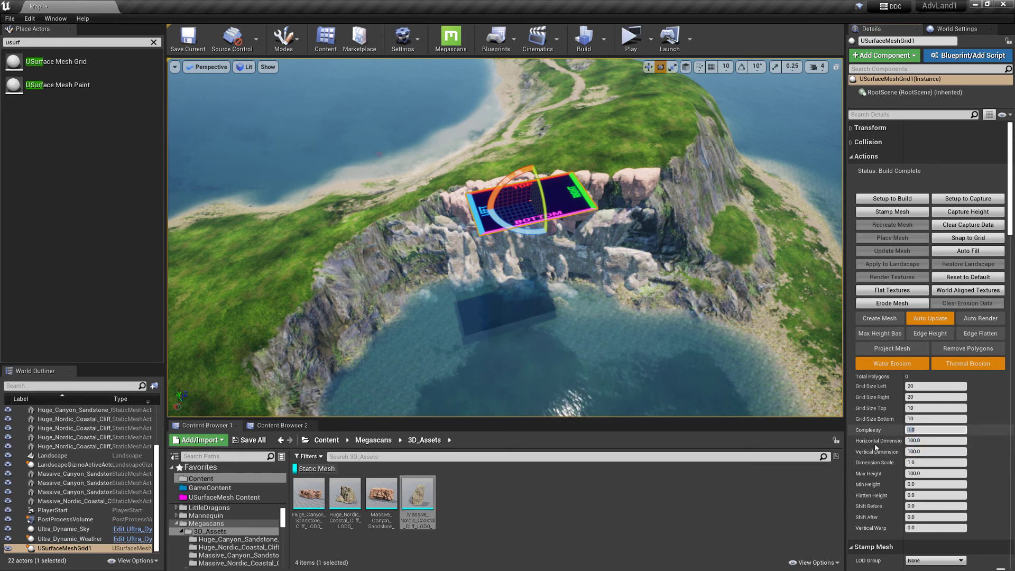
left_click(908, 430)
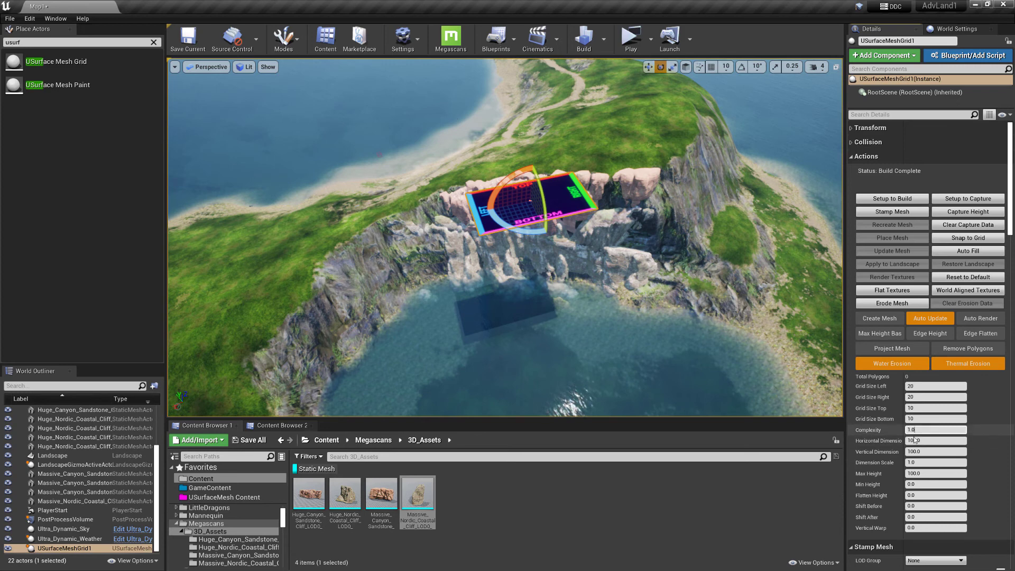
left_click(925, 441)
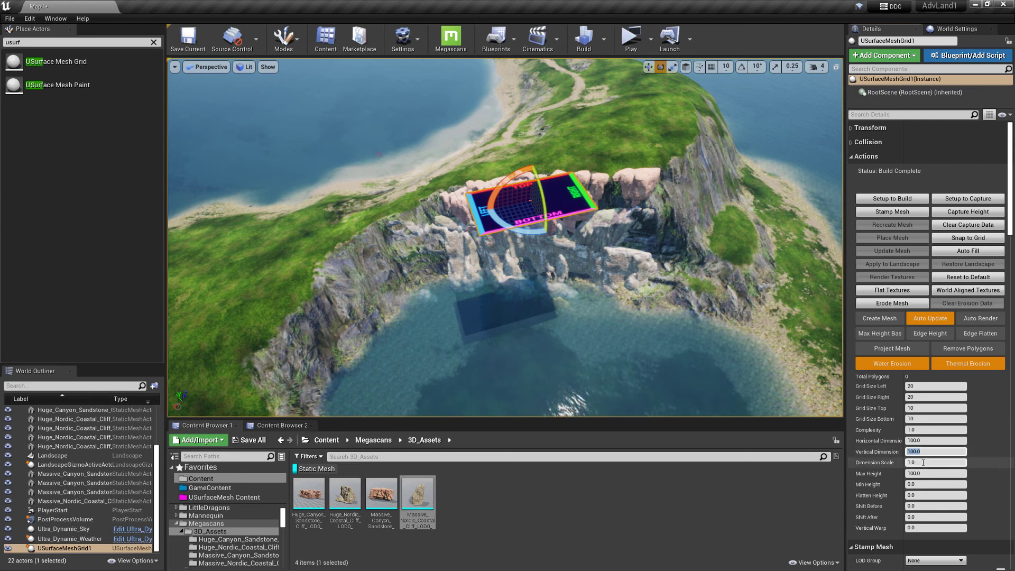
type("10")
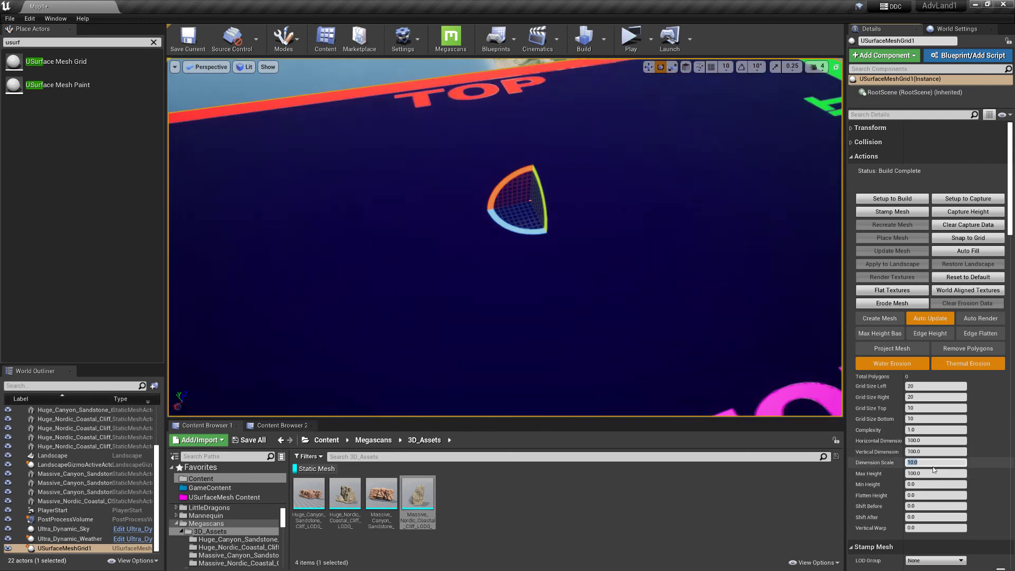
key("Return")
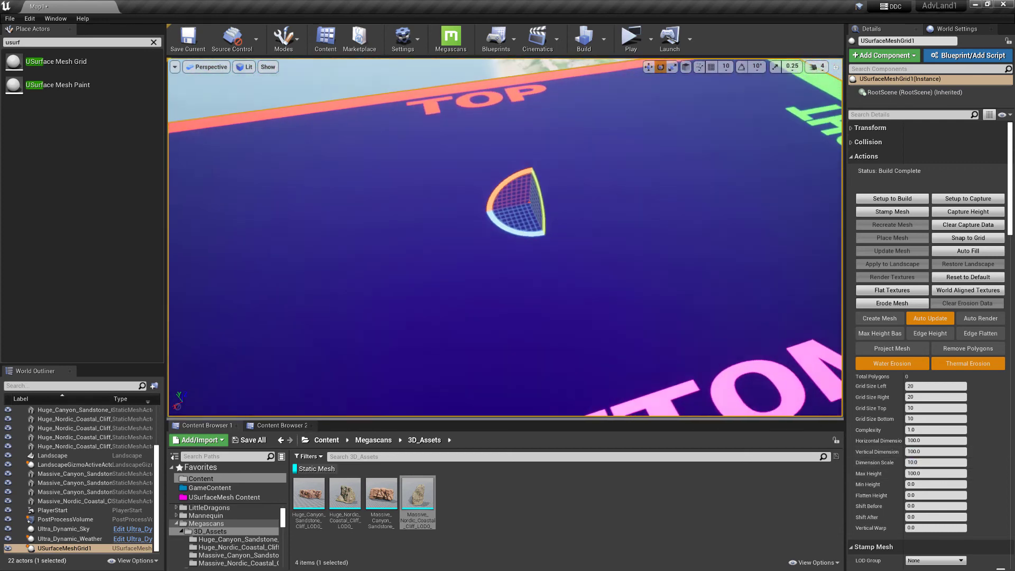
key("s")
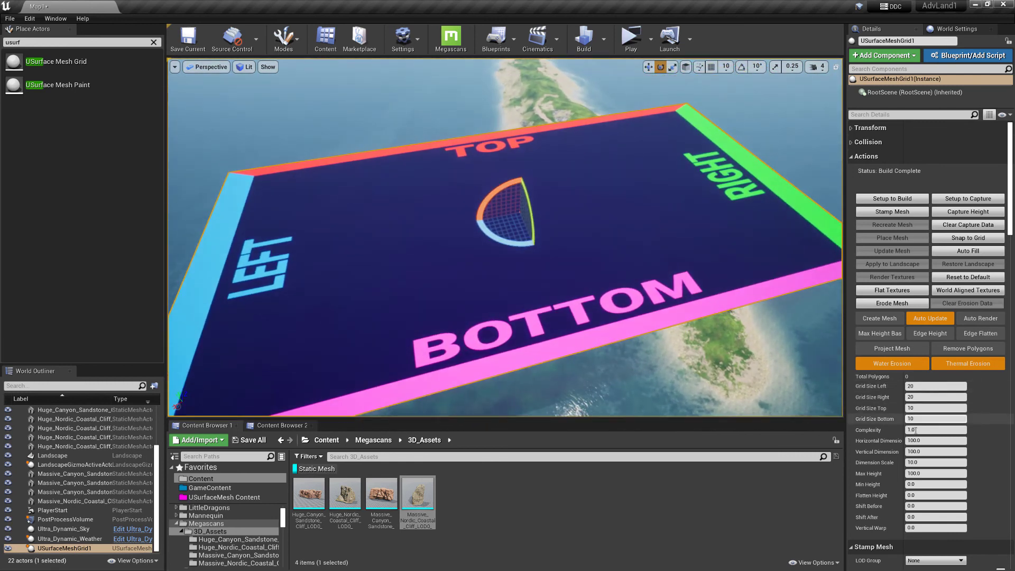
Set the mesh grid's Dimension Scale to 5 and its Complexity to 5
left_click(924, 463)
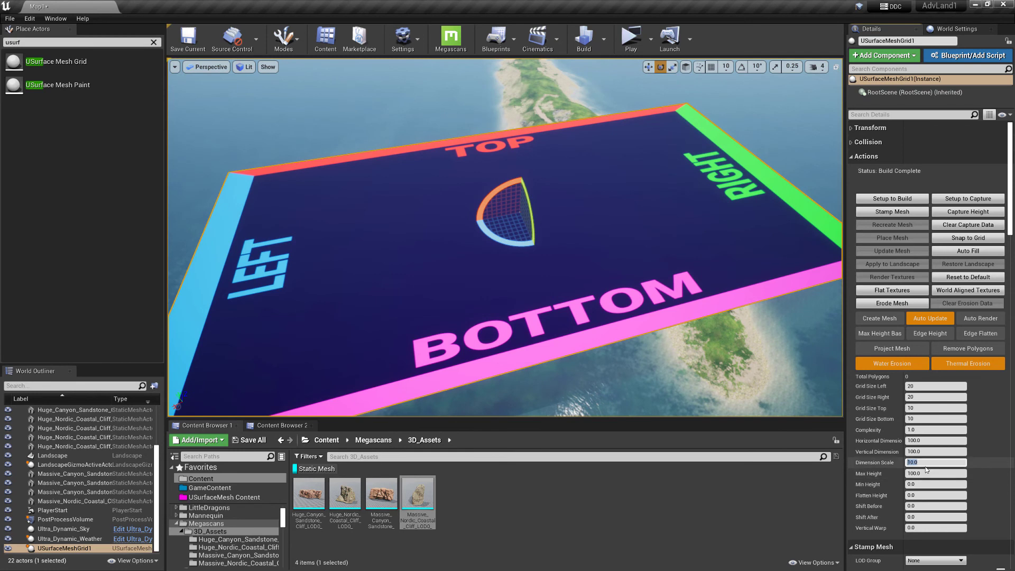
key("Return")
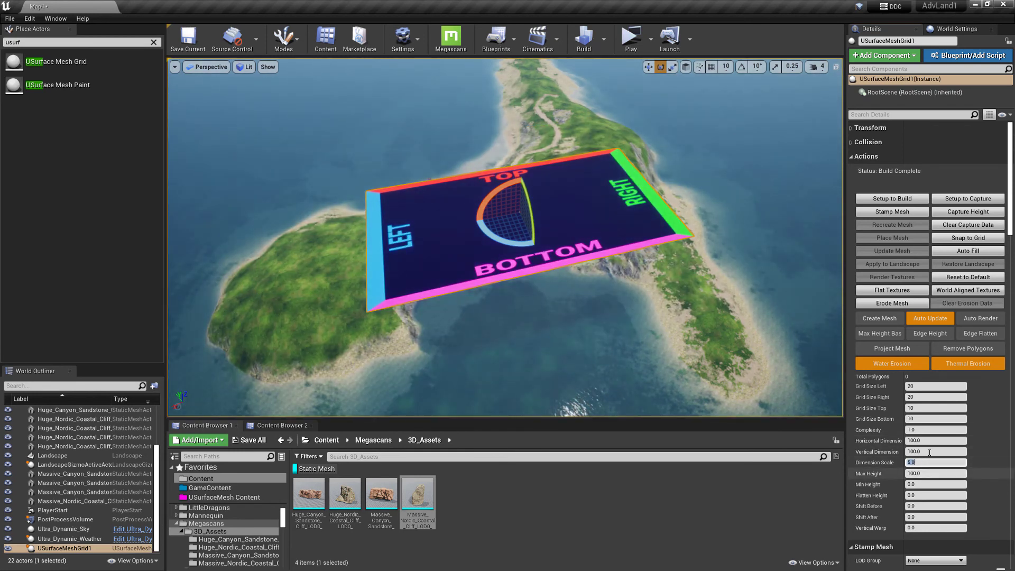
left_click(918, 429)
type("5")
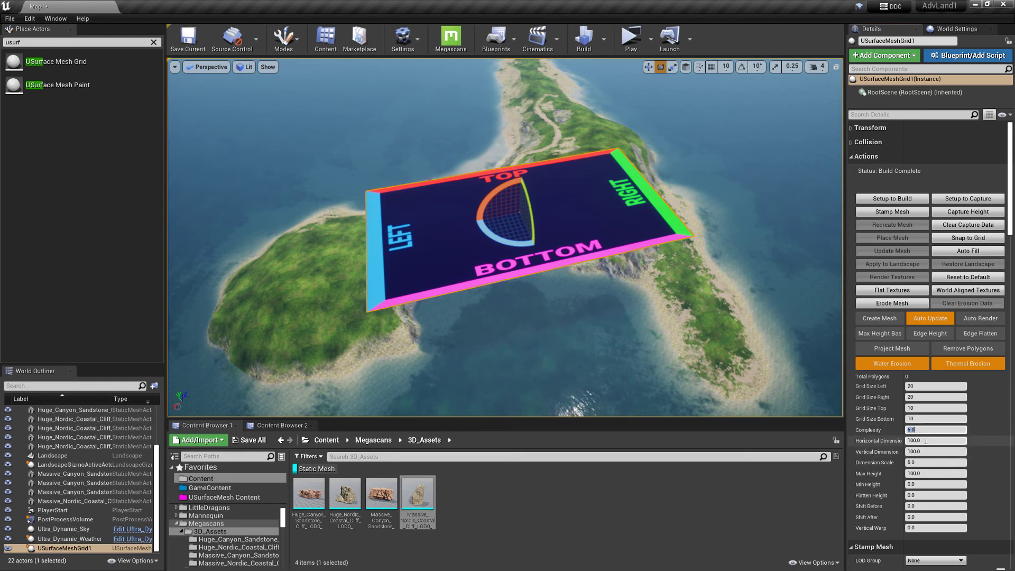
Generate the mesh for the enlarged grid above the cliff
right_click_drag(597, 212, 608, 205)
key("w")
key("w")
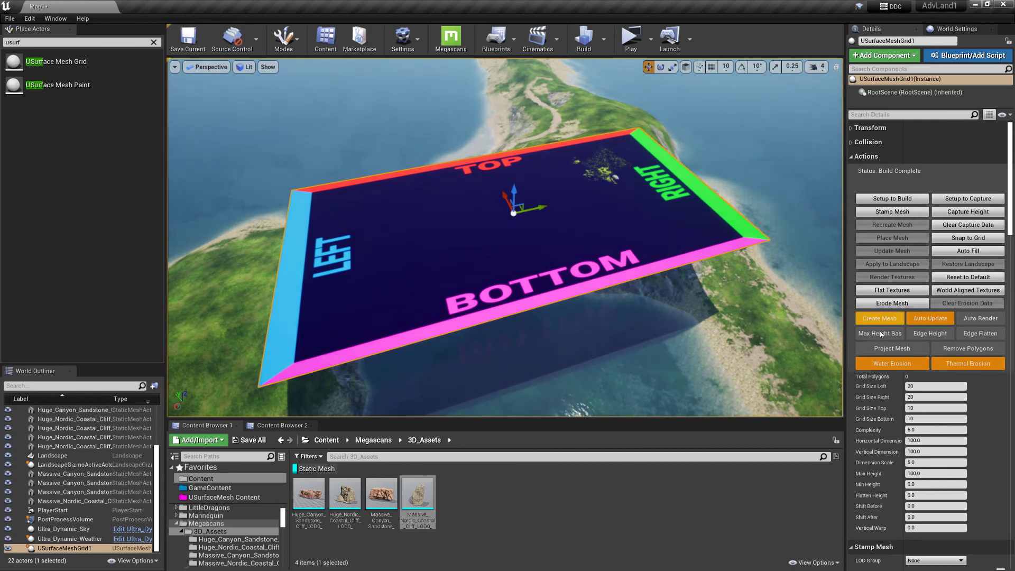
left_click(881, 318)
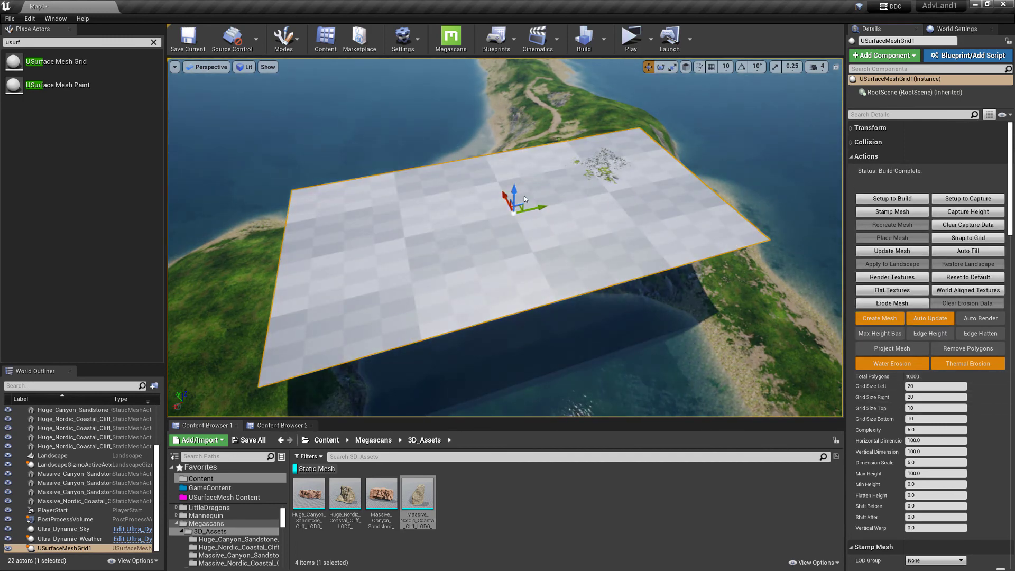
Examine the generated grid's polygon density over the cliff in Brush Wireframe and return to Lit shading
right_click_drag(525, 197, 512, 219)
key("e")
key("alt+2")
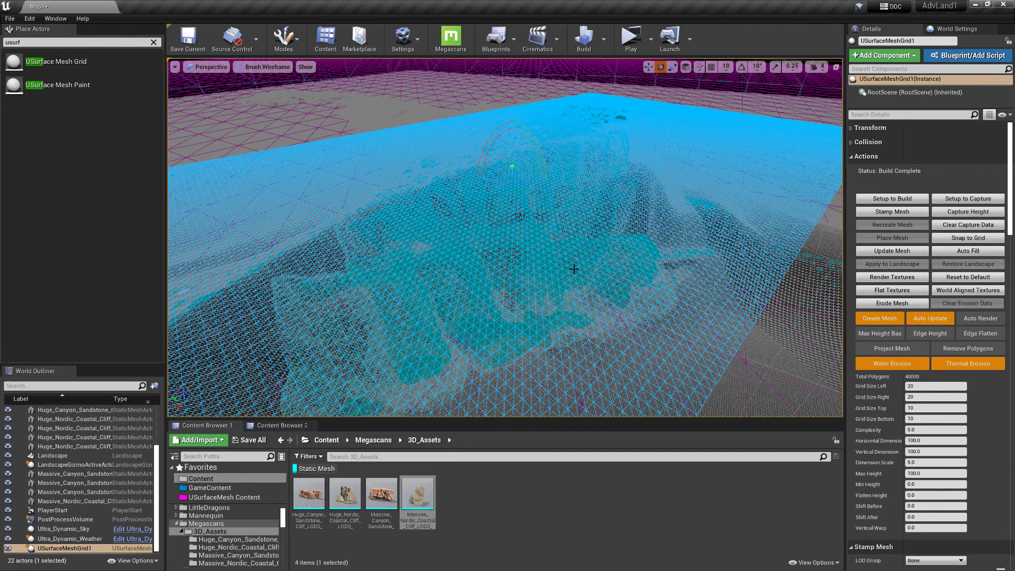
key("alt+4")
mouse_move(574, 269)
right_mouse_down()
mouse_move(561, 280)
mouse_move(562, 236)
right_mouse_up()
key("s")
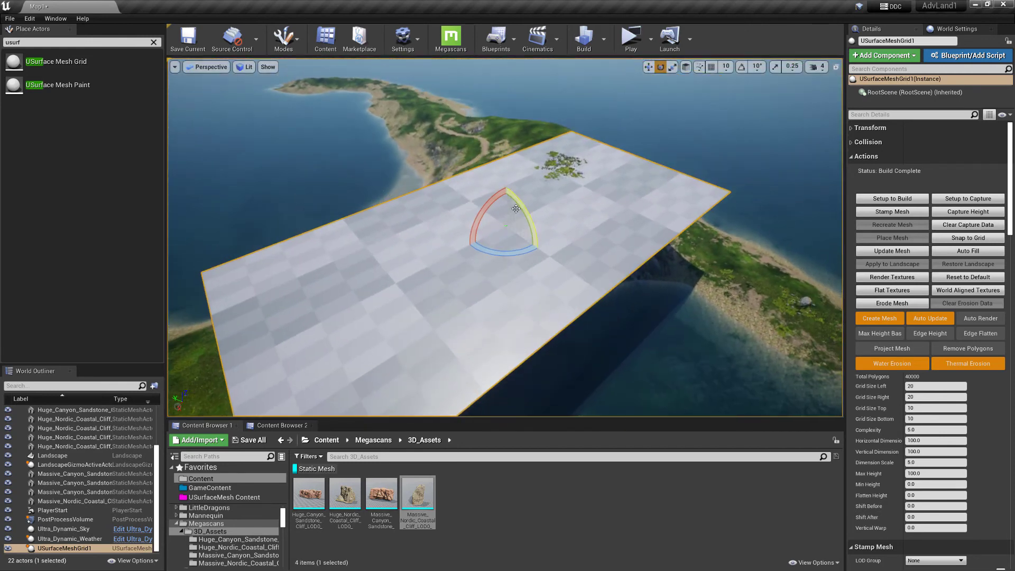
Tilt the mesh grid further so it faces the rock-covered cliff
left_click_drag(516, 209, 542, 209)
key("w")
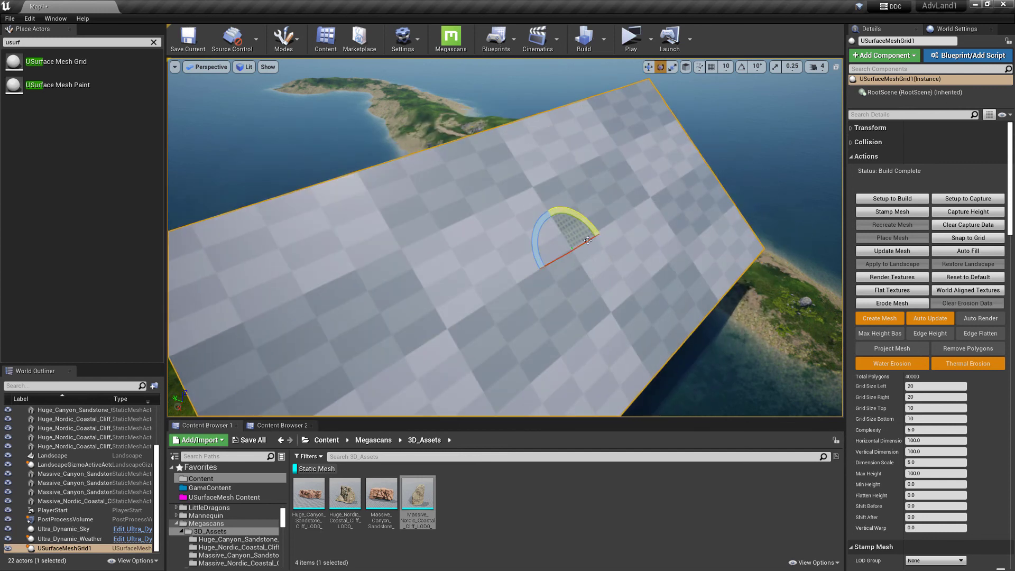
mouse_move(573, 241)
left_mouse_down()
mouse_move(580, 231)
mouse_move(584, 243)
left_mouse_up()
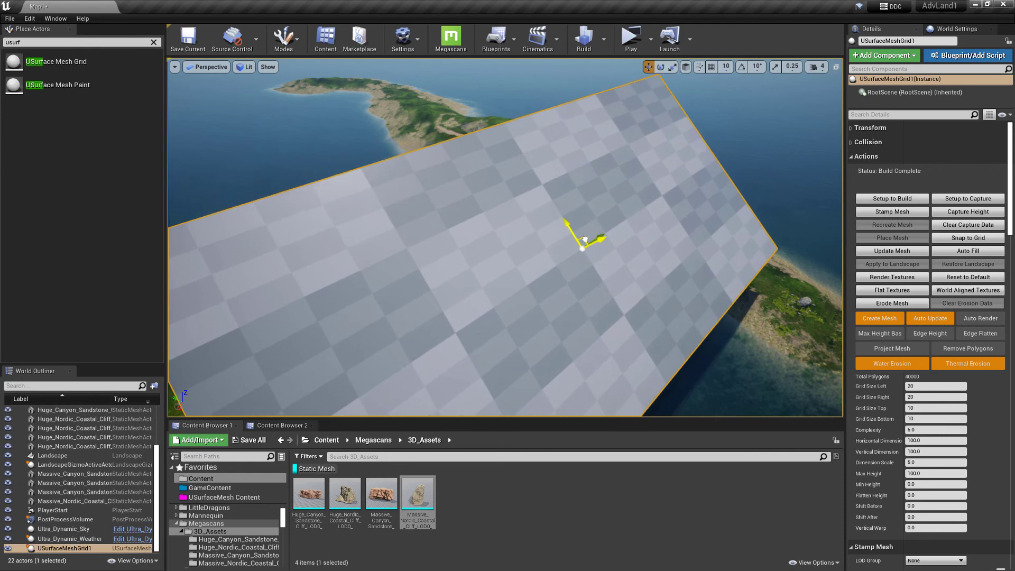
right_click_drag(585, 243, 505, 226)
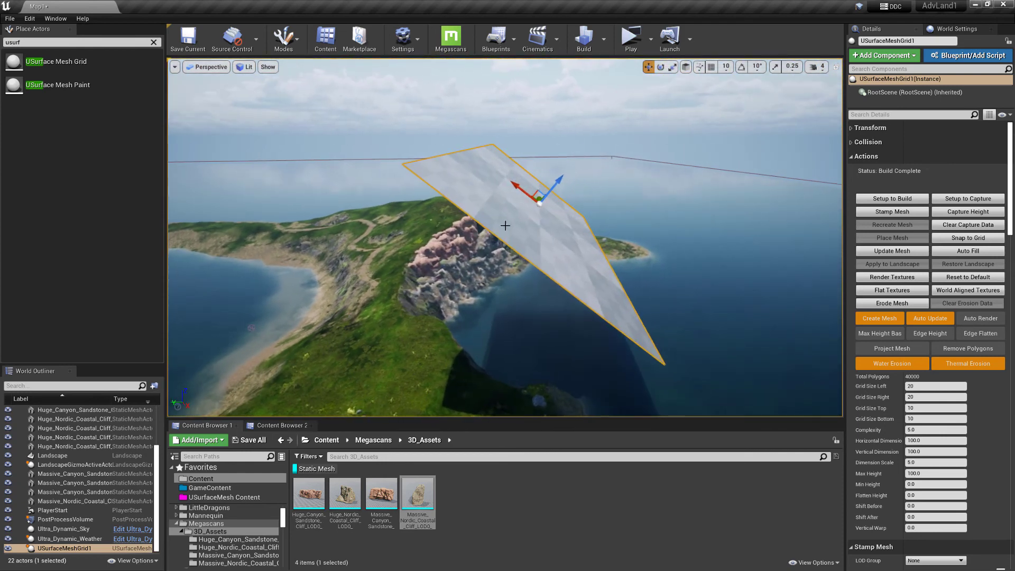
scroll(629, 212, "up", 6)
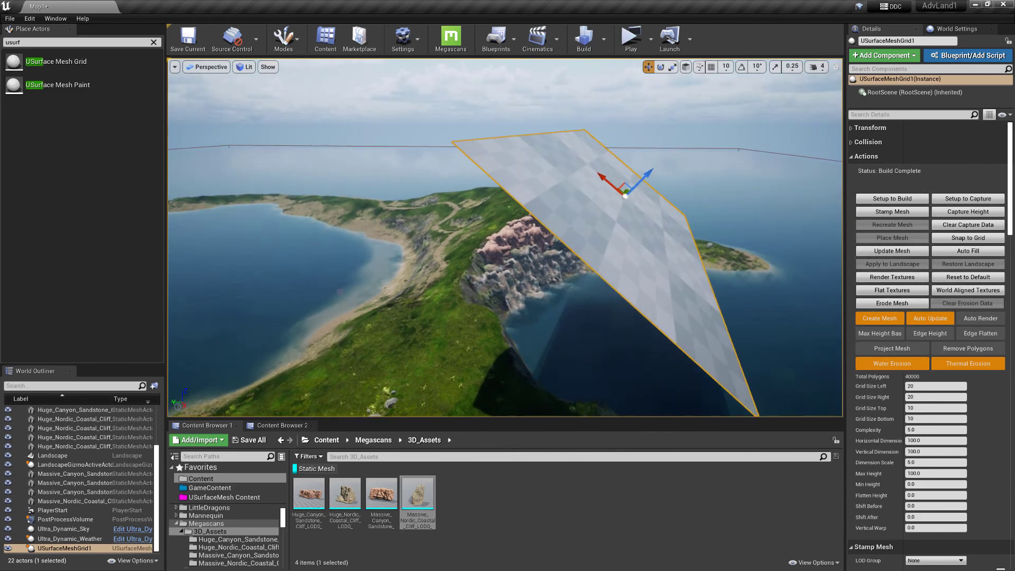
Check the tilted grid's density in Brush Wireframe, return to Lit shading, and capture the cliff's height onto the grid
key("alt+2")
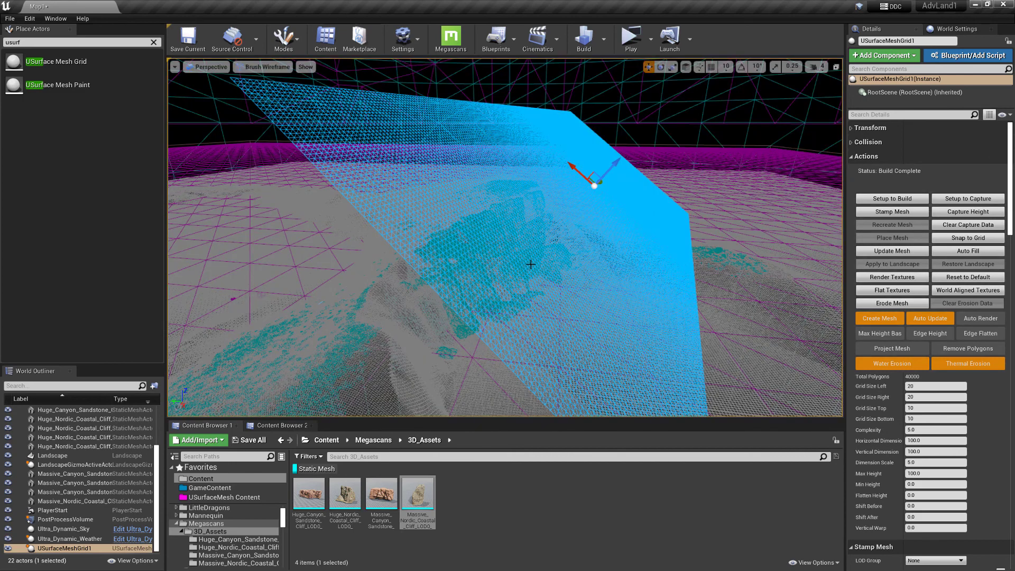
key("alt+4")
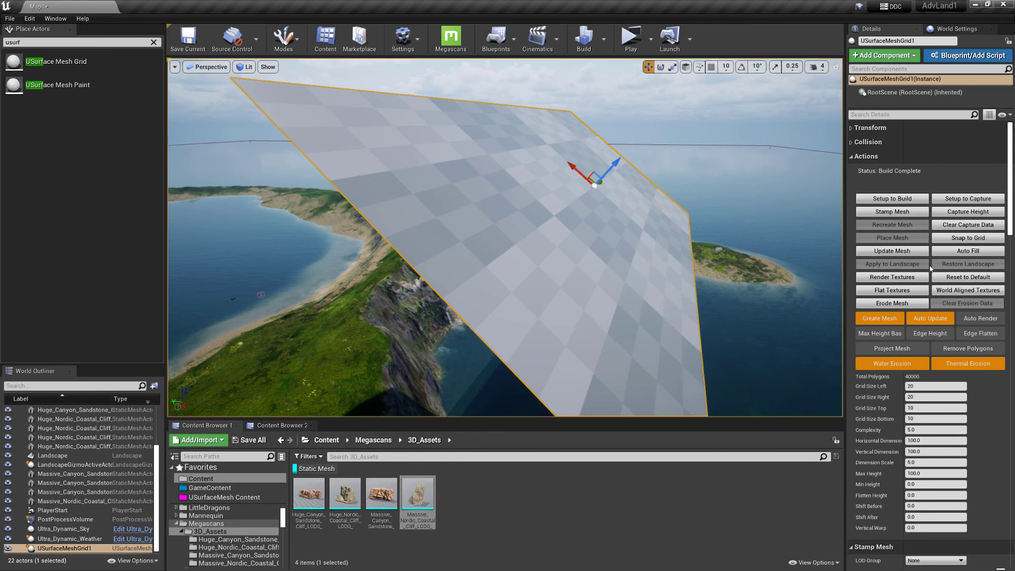
scroll(616, 236, "up", 3)
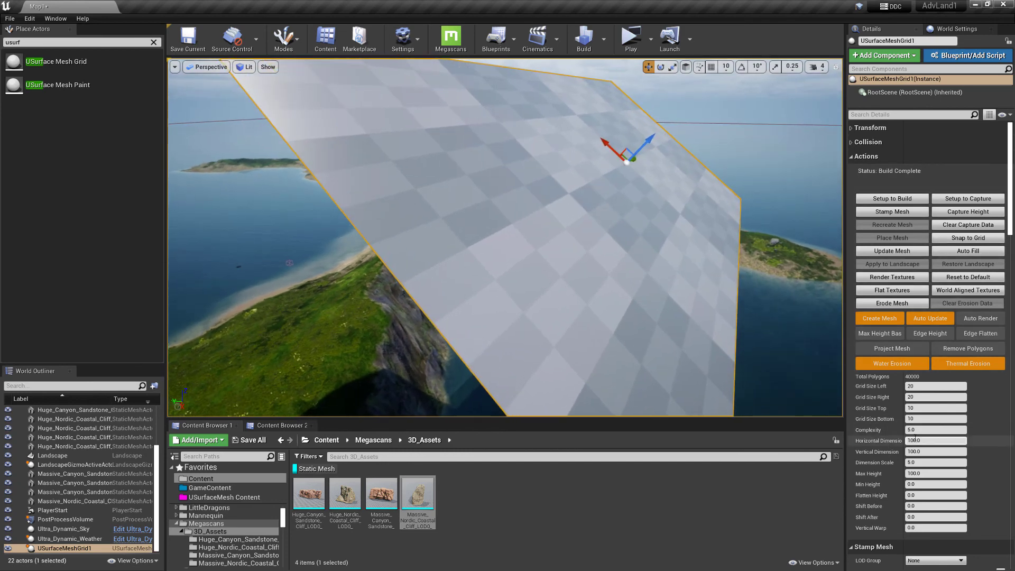
left_click(968, 211)
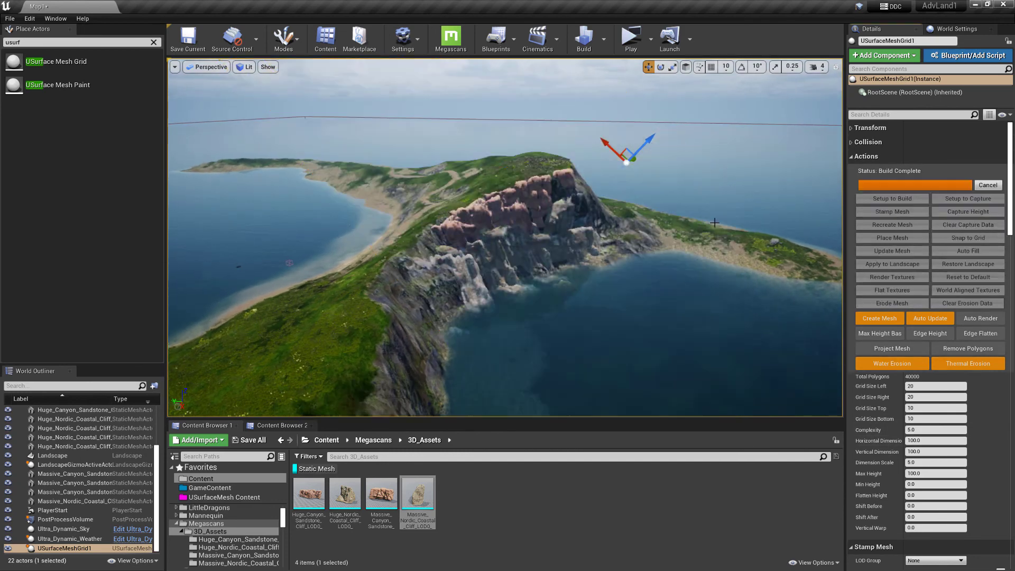
Examine how the captured mesh wraps the cliff rocks up close in Brush Wireframe, and inspect its edges in Lit shading
key("w")
right_click_drag(505, 237, 431, 246)
key("alt+1")
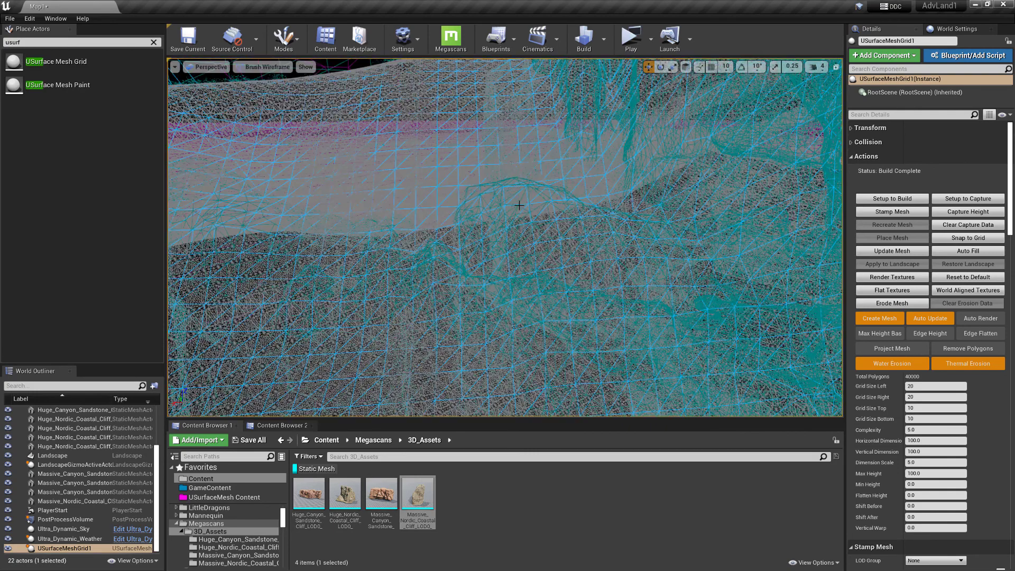
right_click_drag(544, 196, 635, 172)
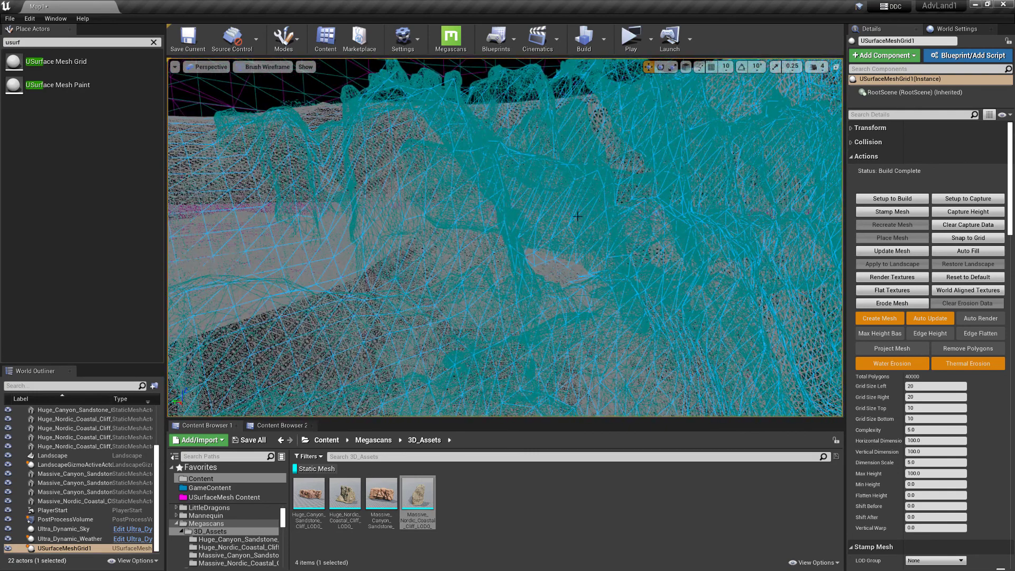
key("alt+4")
key("s")
mouse_move(578, 216)
right_mouse_down()
mouse_move(513, 249)
mouse_move(521, 257)
mouse_move(439, 191)
right_mouse_up()
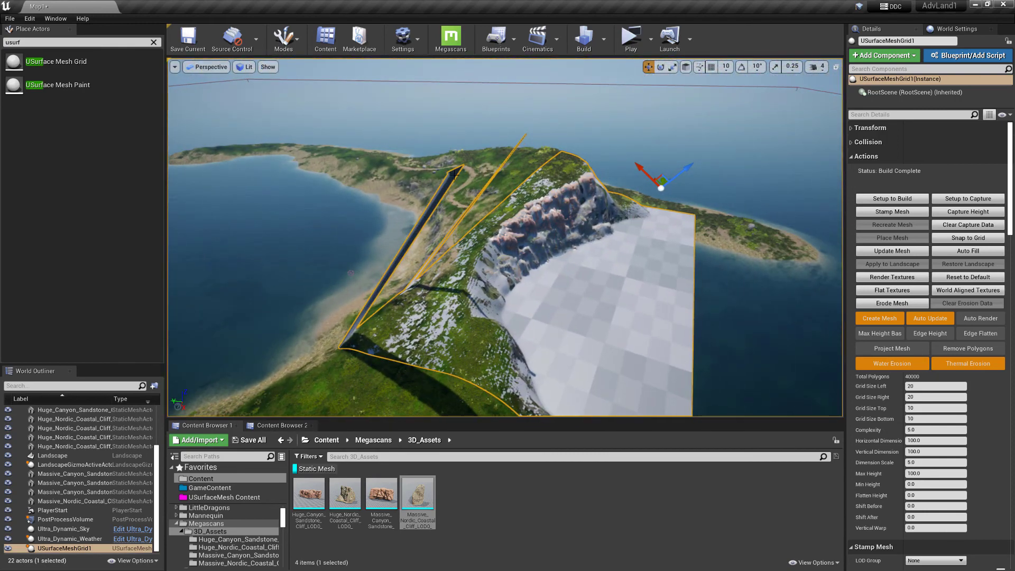
key("d")
right_click_drag(569, 245, 520, 274)
Expand the mesh grid's Project settings and set Max Project Distance to 100000
scroll(871, 429, "down", 10)
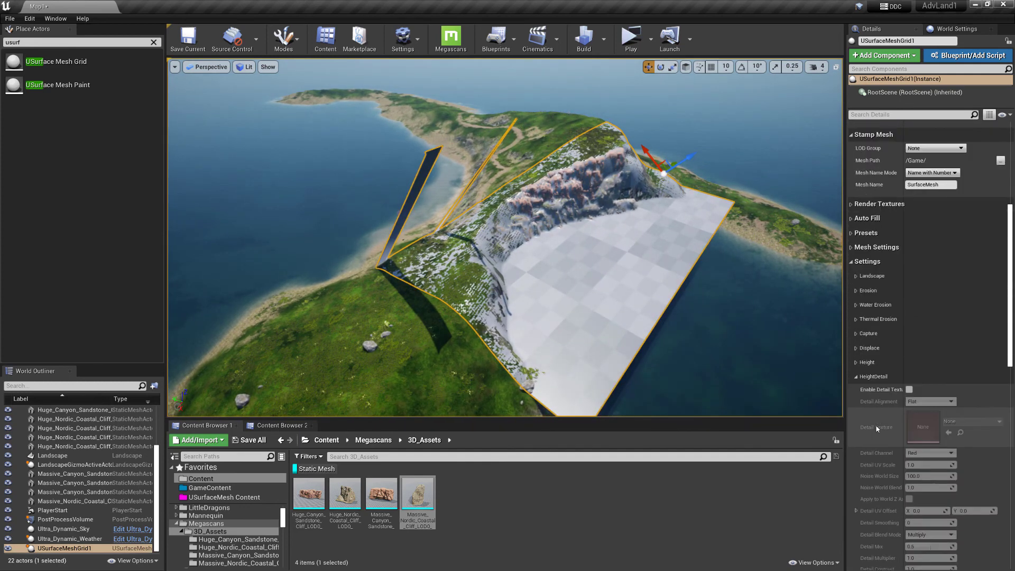
left_click(856, 345)
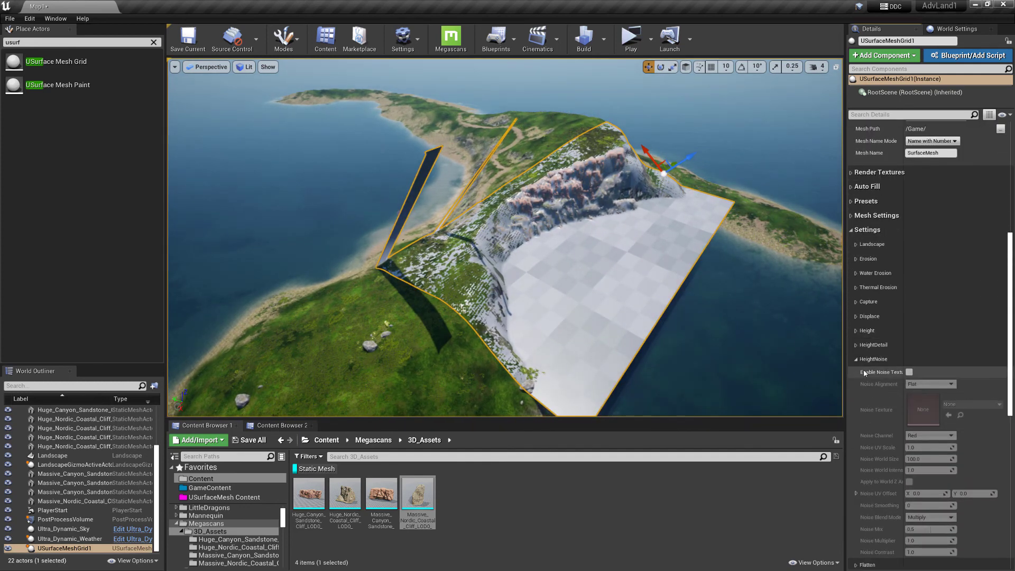
left_click(855, 359)
left_click(856, 402)
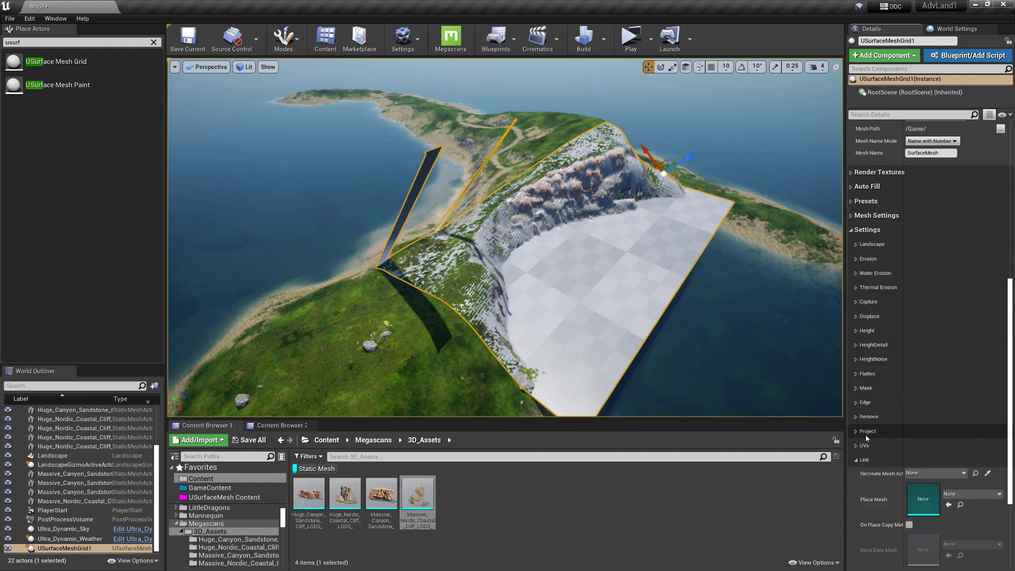
left_click(856, 460)
left_click(856, 474)
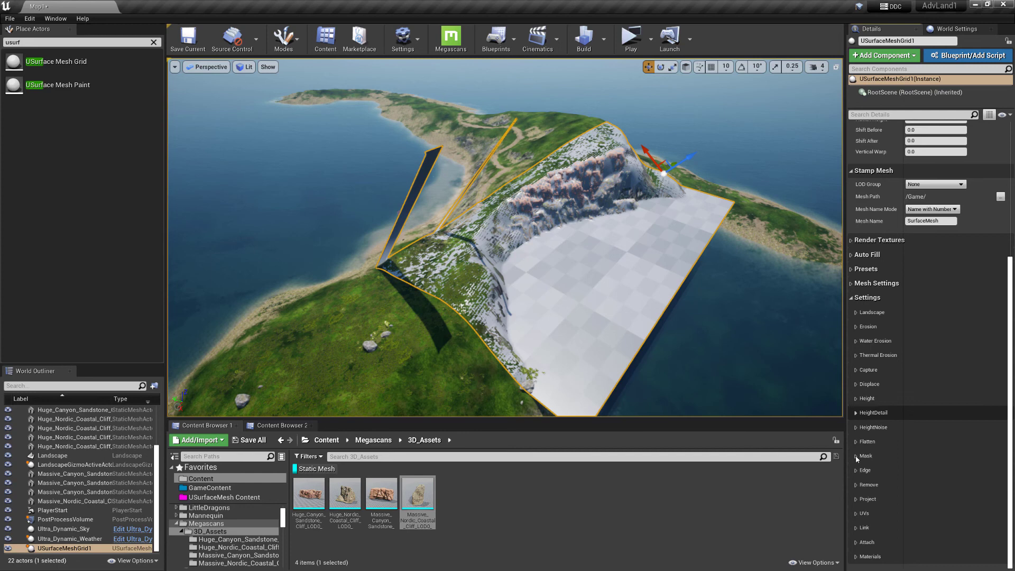
left_click(856, 500)
scroll(880, 455, "down", 4)
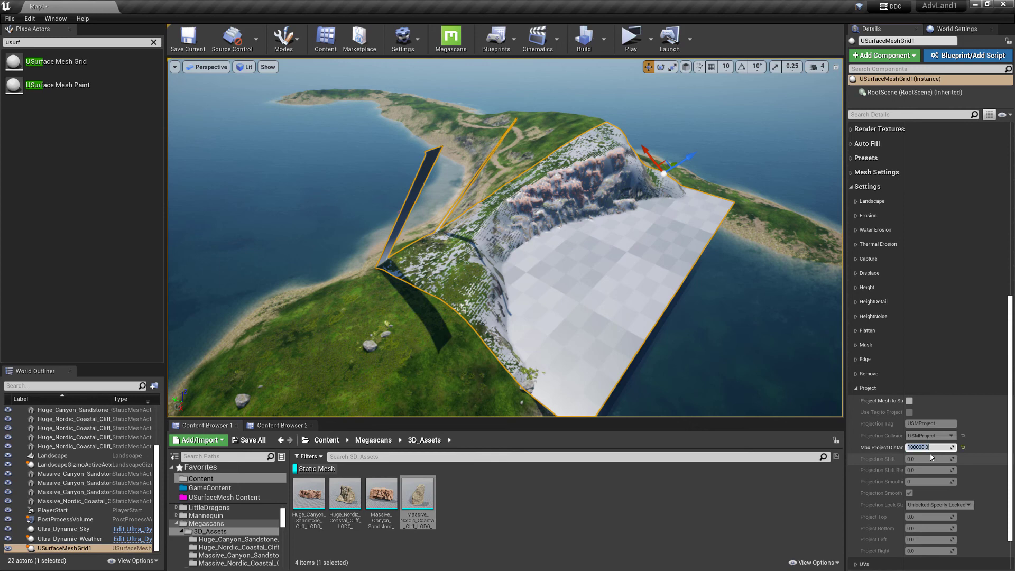
Capture the cliff's height onto the mesh grid again with the current projection distance
scroll(947, 318, "up", 10)
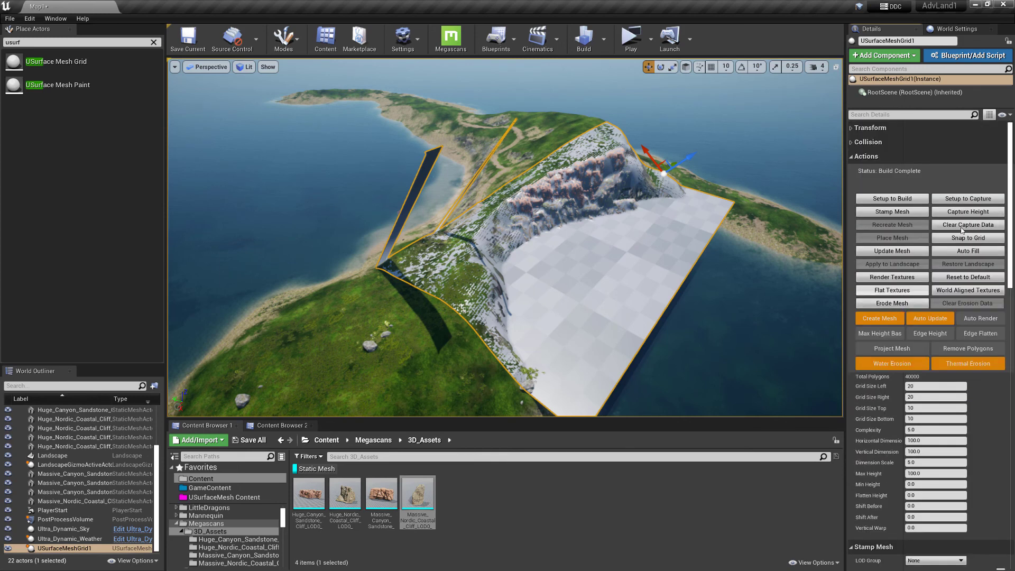
left_click(970, 213)
right_click_drag(414, 233, 466, 257)
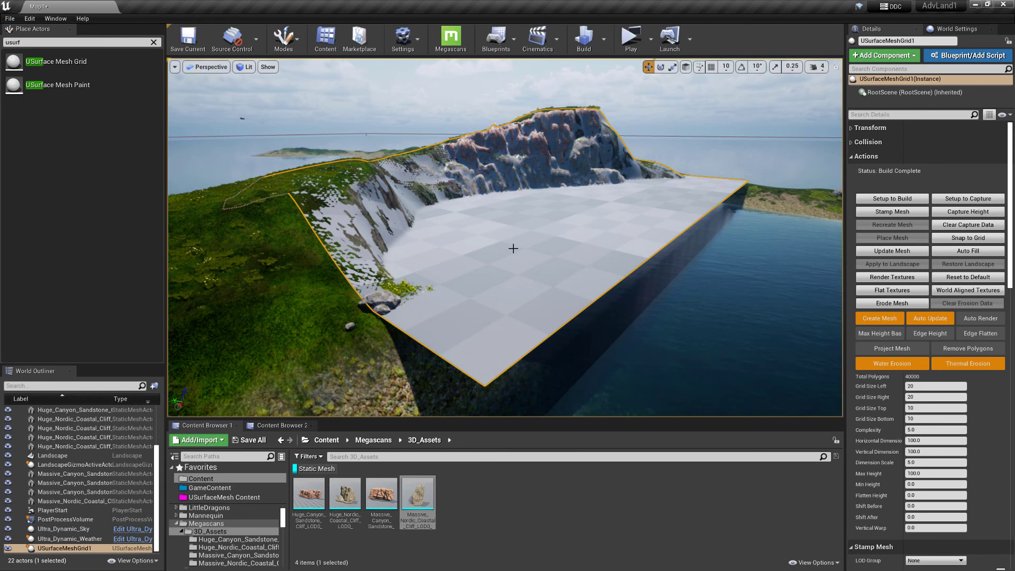
left_click(35, 19)
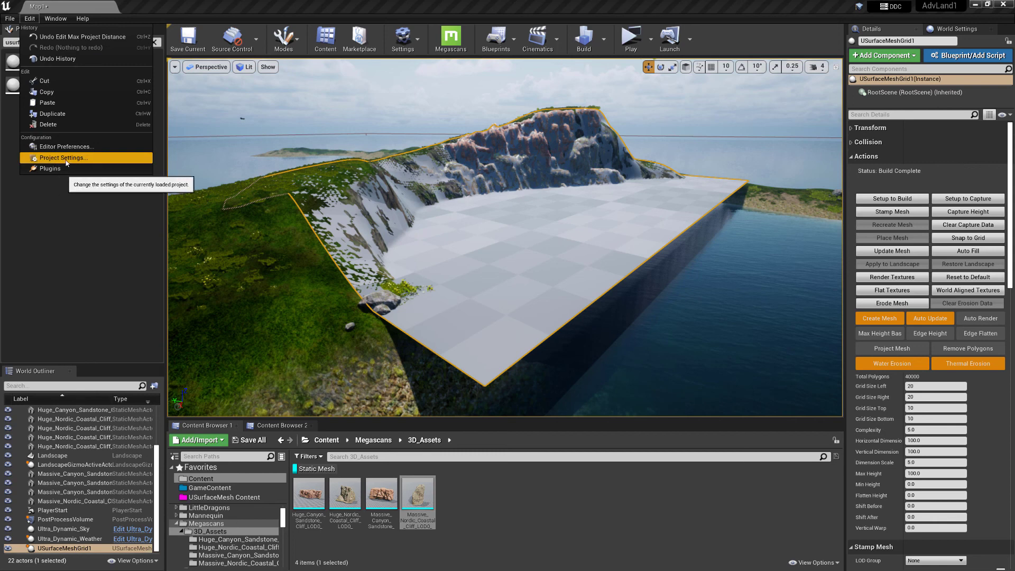
left_click(386, 17)
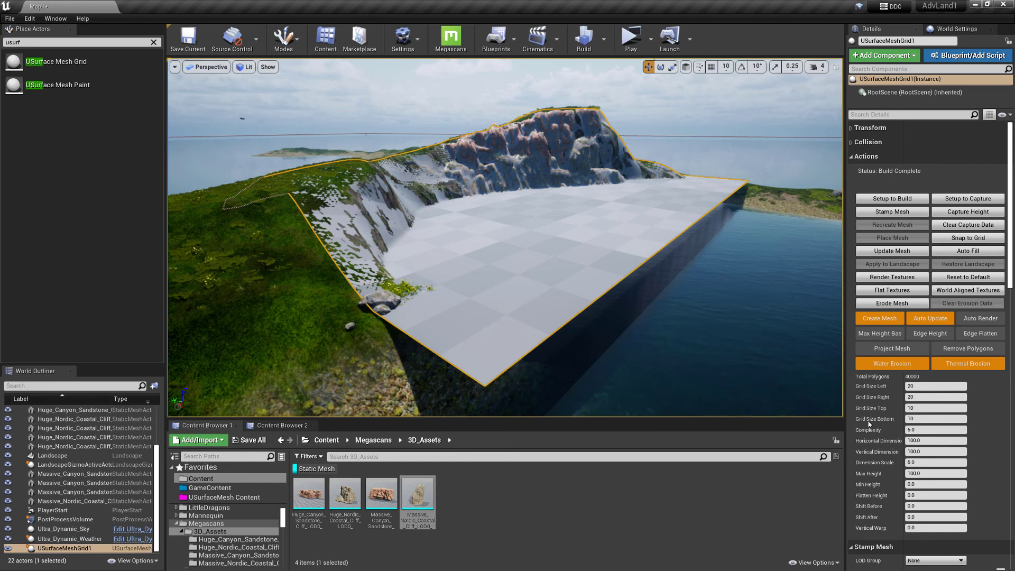
scroll(868, 423, "down", 10)
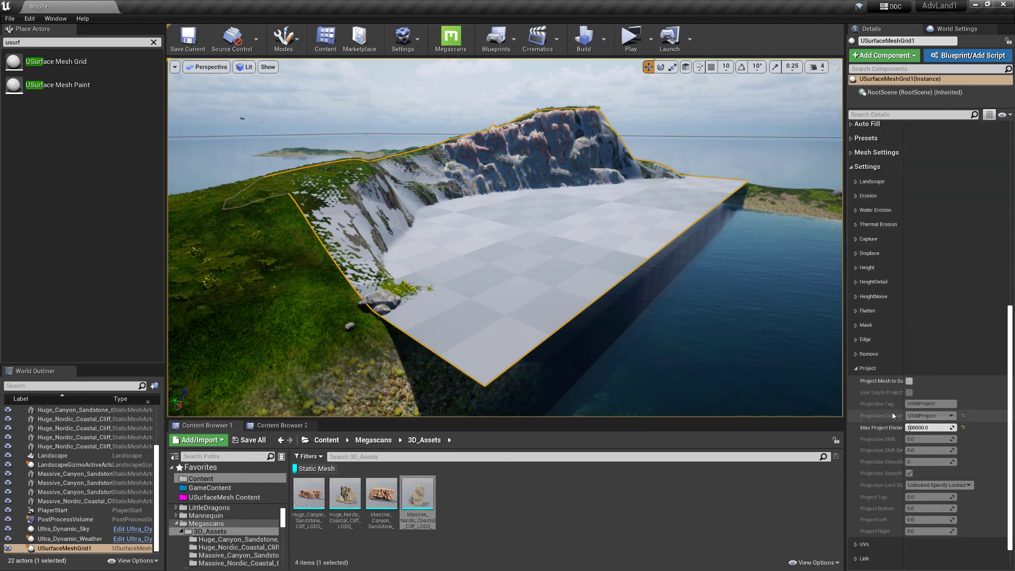
scroll(894, 416, "down", 2)
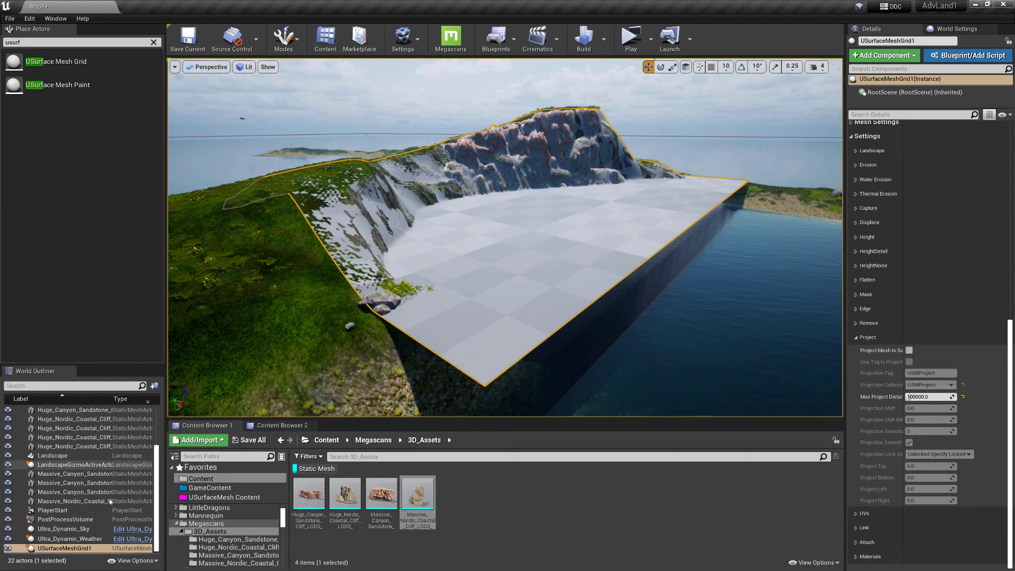
Inspect the BP_Oceanology_Lake water's Water Box Trigger collision trace responses and its Underwater Post component
right_click_drag(571, 273, 632, 273)
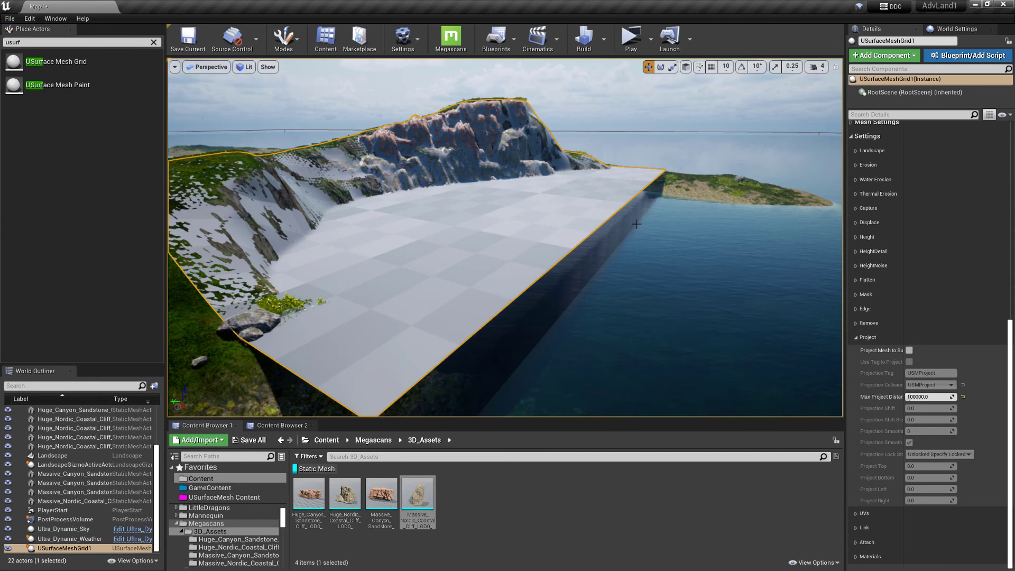
left_click(660, 232)
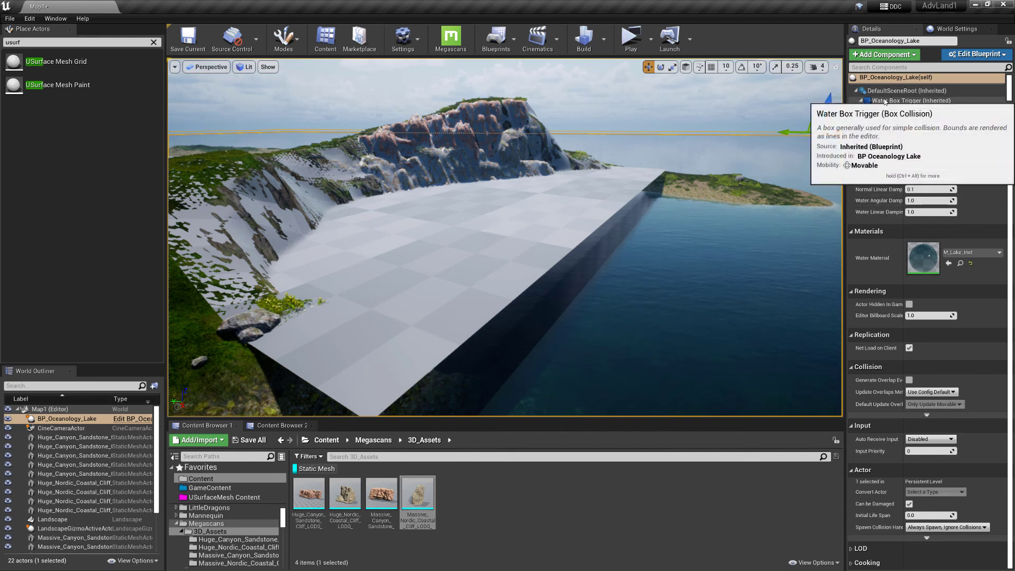
scroll(897, 100, "down", 1)
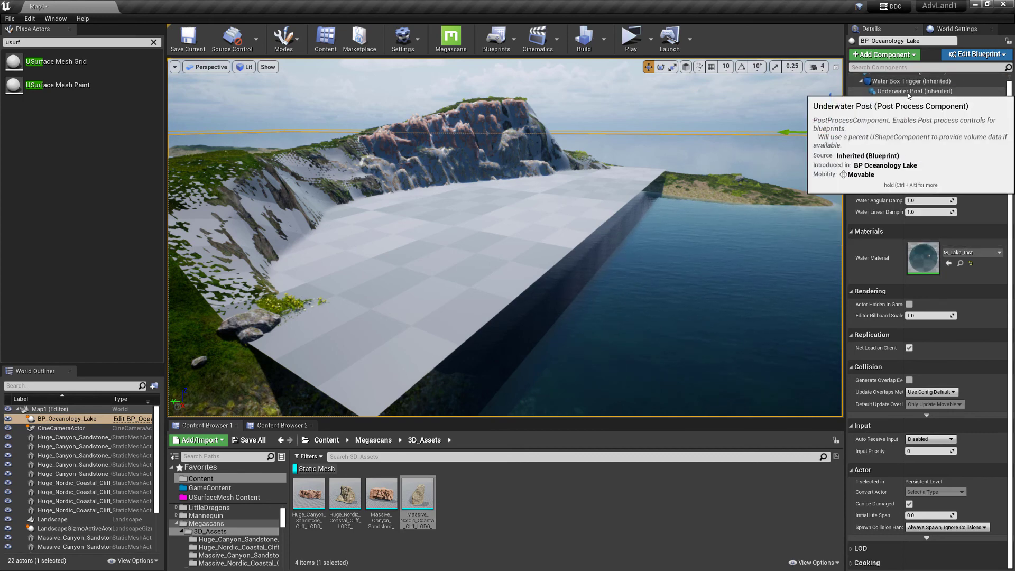
scroll(909, 96, "up", 1)
left_click(908, 99)
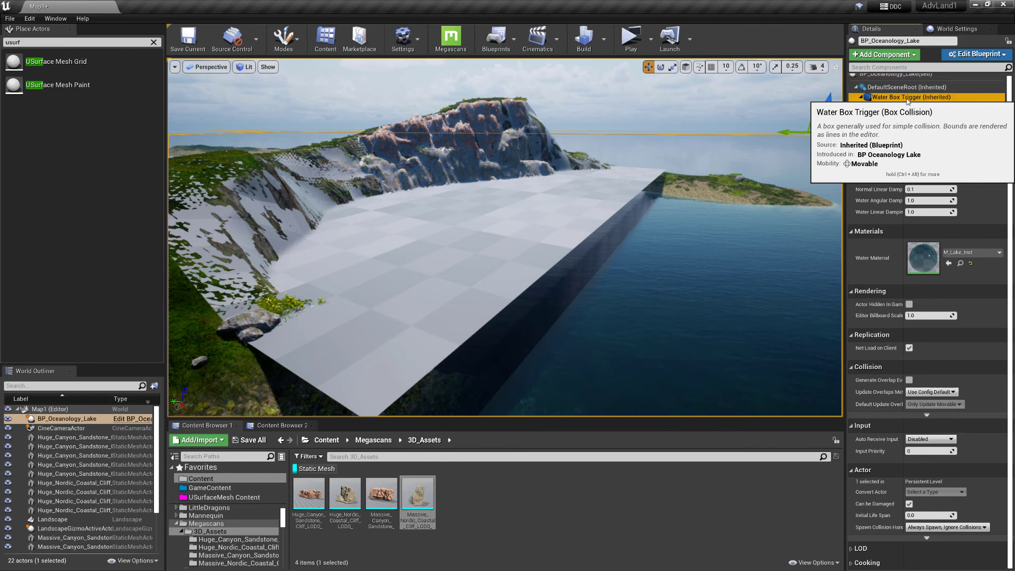
scroll(899, 374, "down", 5)
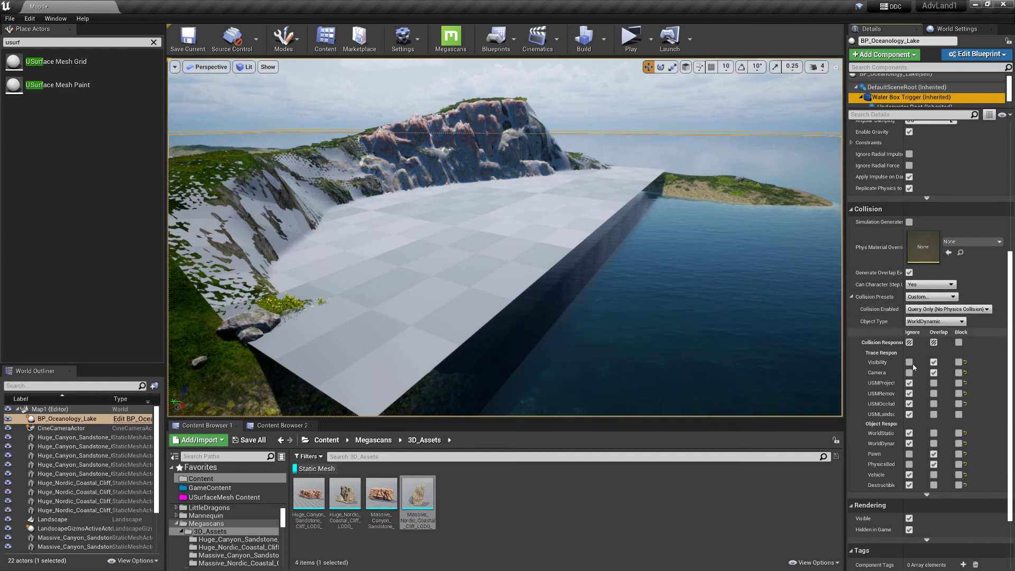
left_click_drag(912, 350, 930, 348)
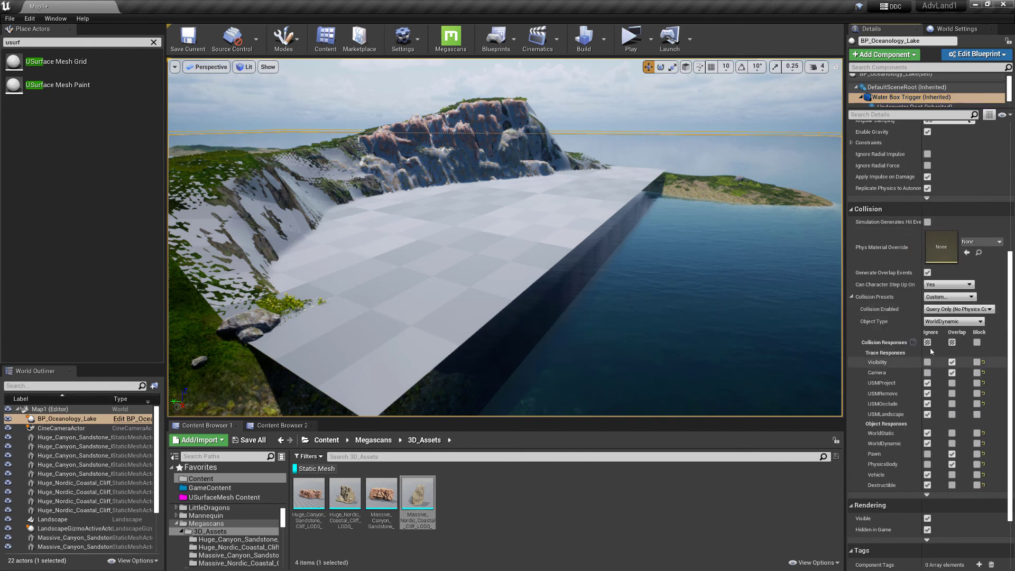
left_click(928, 404)
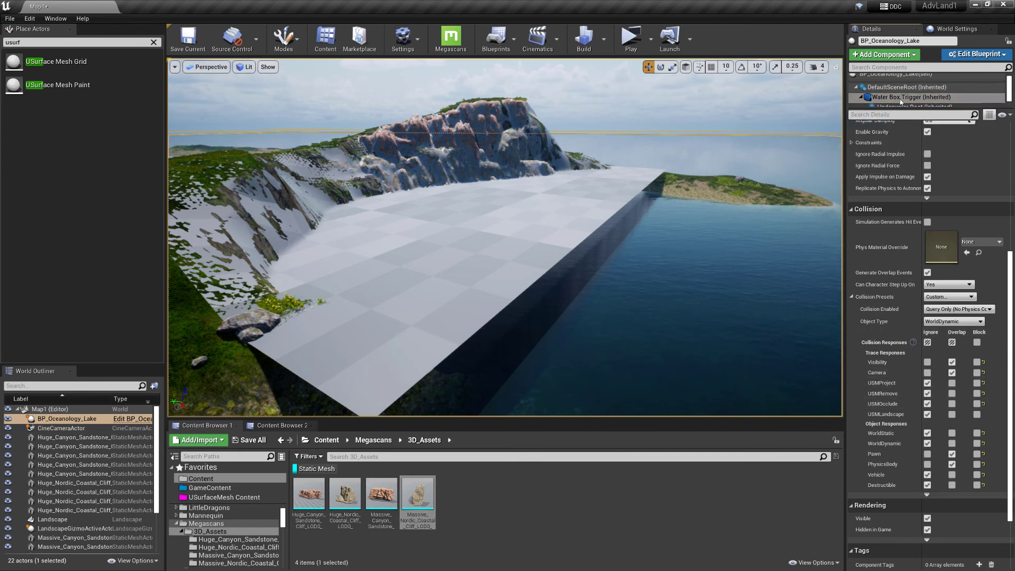
scroll(914, 98, "down", 1)
left_click(915, 91)
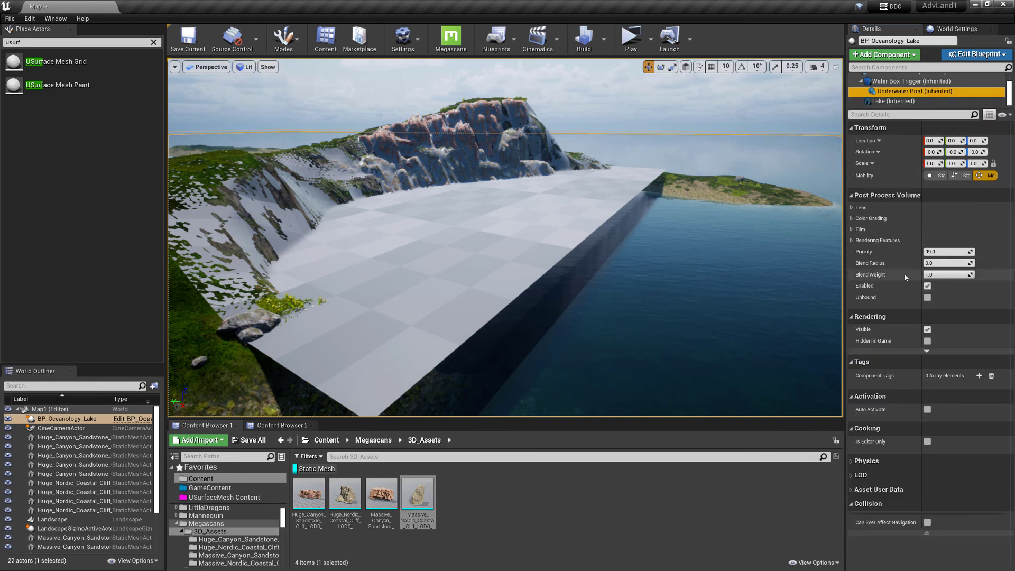
Set the water's Lake component to ignore the USMProject, USMRemove and USMOcclude trace responses
left_click(889, 101)
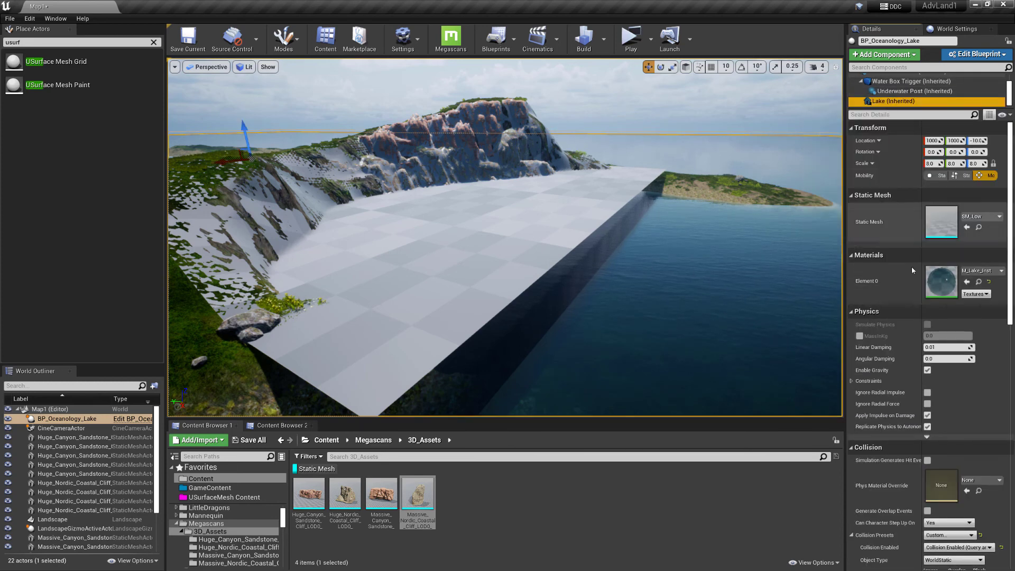
scroll(910, 361, "down", 5)
scroll(909, 361, "down", 1)
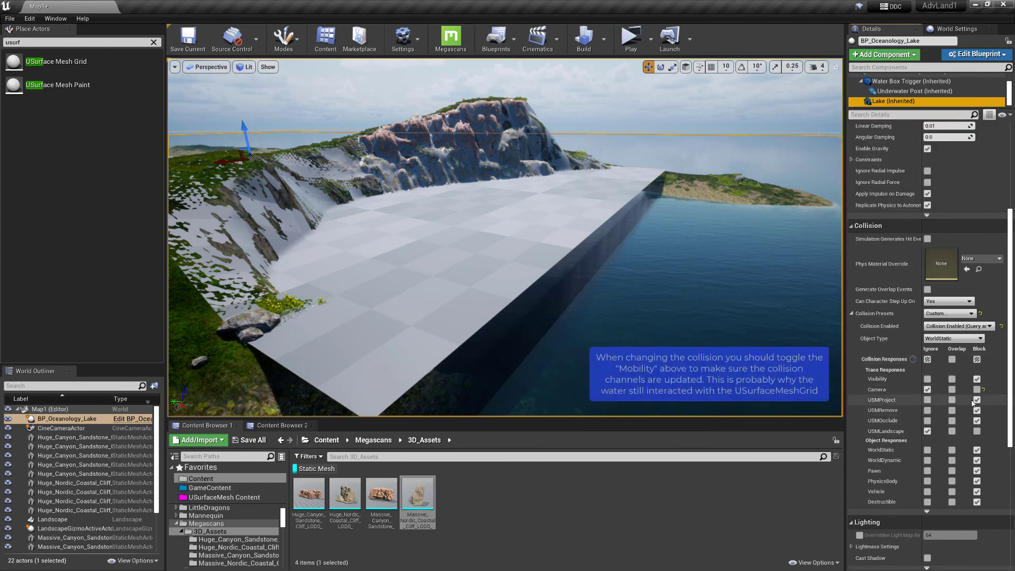
left_click(926, 400)
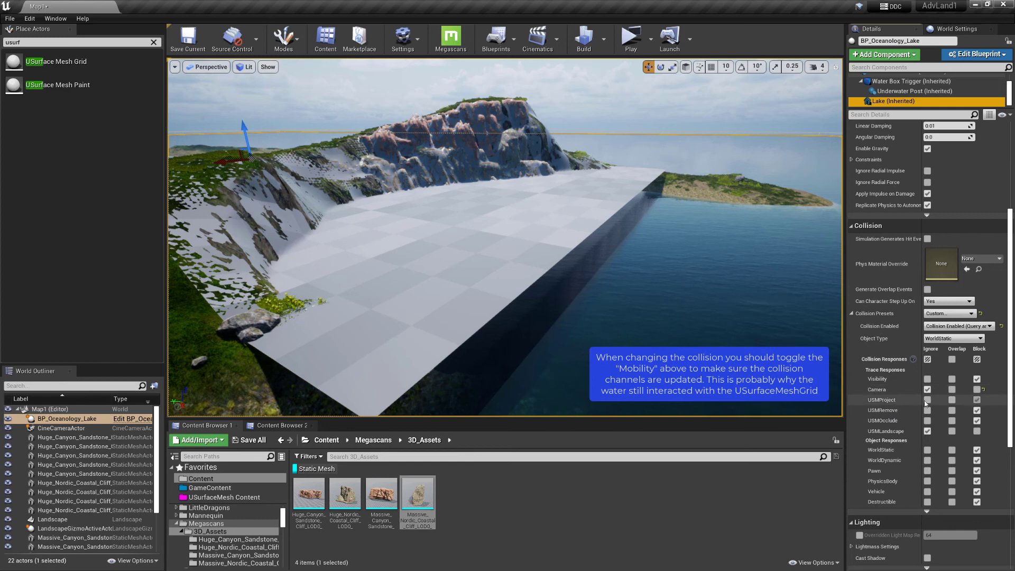
left_click(928, 400)
left_click(927, 410)
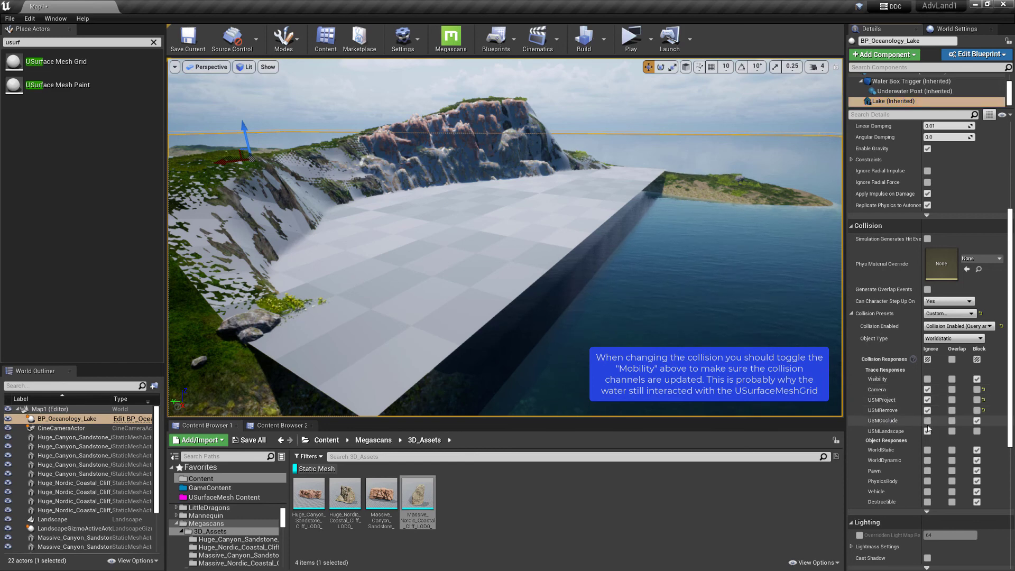
left_click(520, 194)
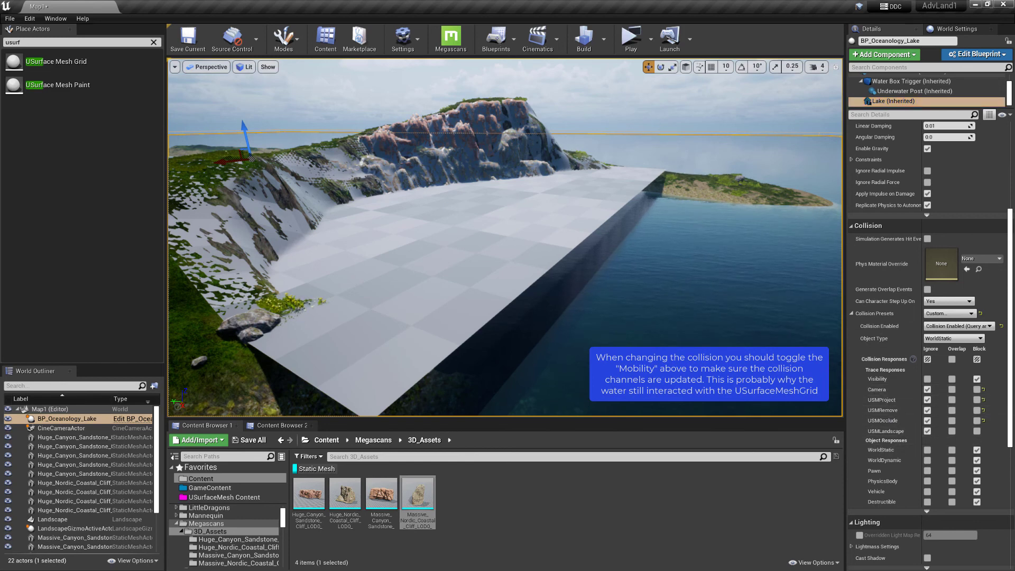
Capture the mesh grid's height again with the water's updated trace responses
scroll(949, 198, "up", 6)
left_click(967, 208)
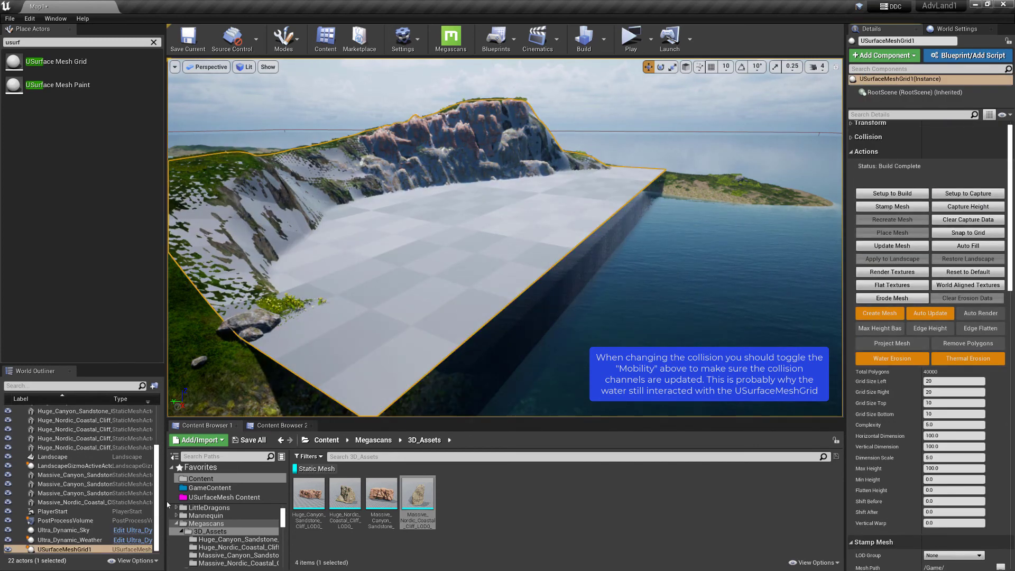
Lower the BP_Oceanology_Lake water beneath the terrain, out of the mesh grid's capture
left_click(680, 260)
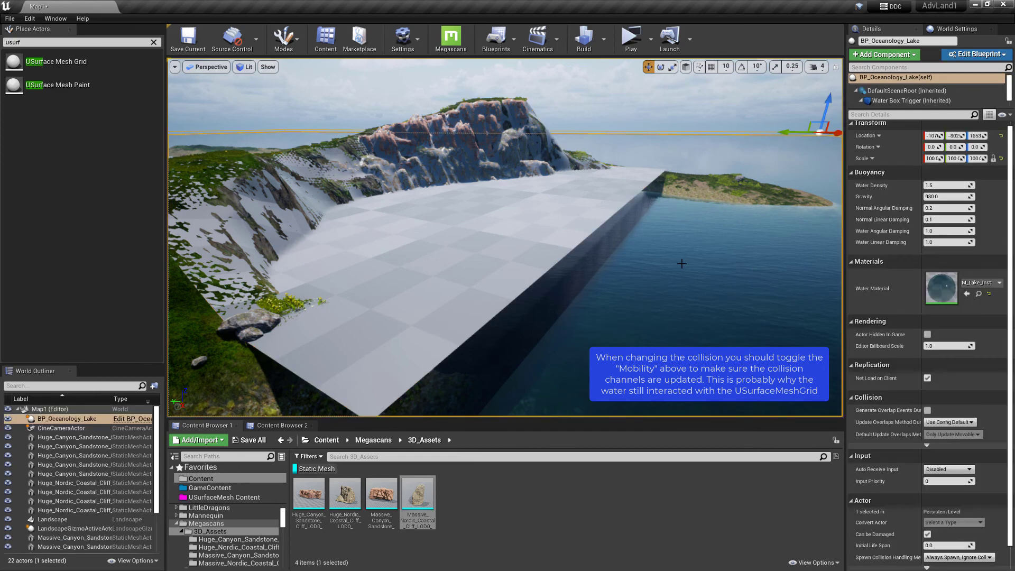
left_click(897, 80)
scroll(890, 343, "down", 2)
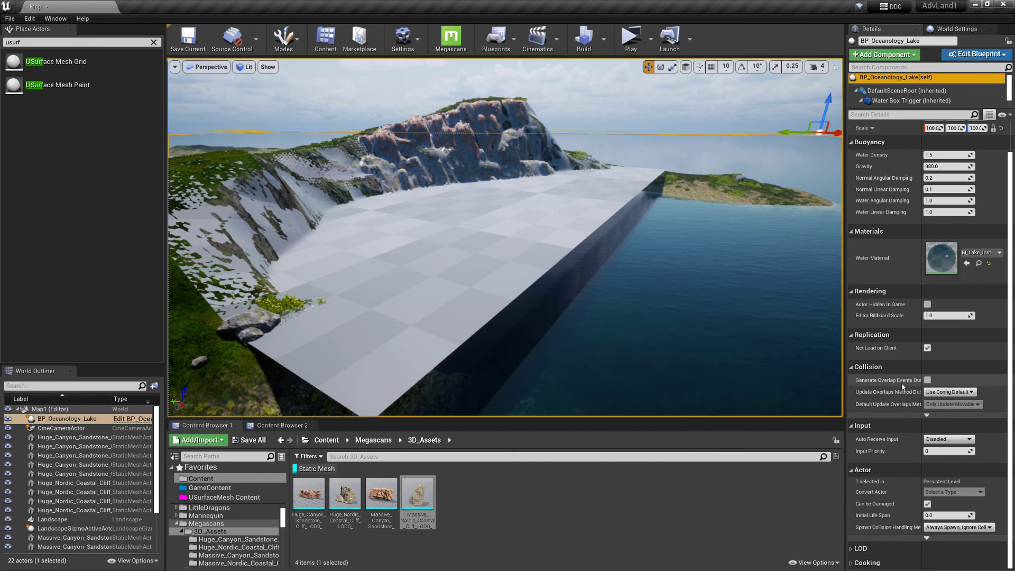
right_click_drag(527, 270, 618, 241)
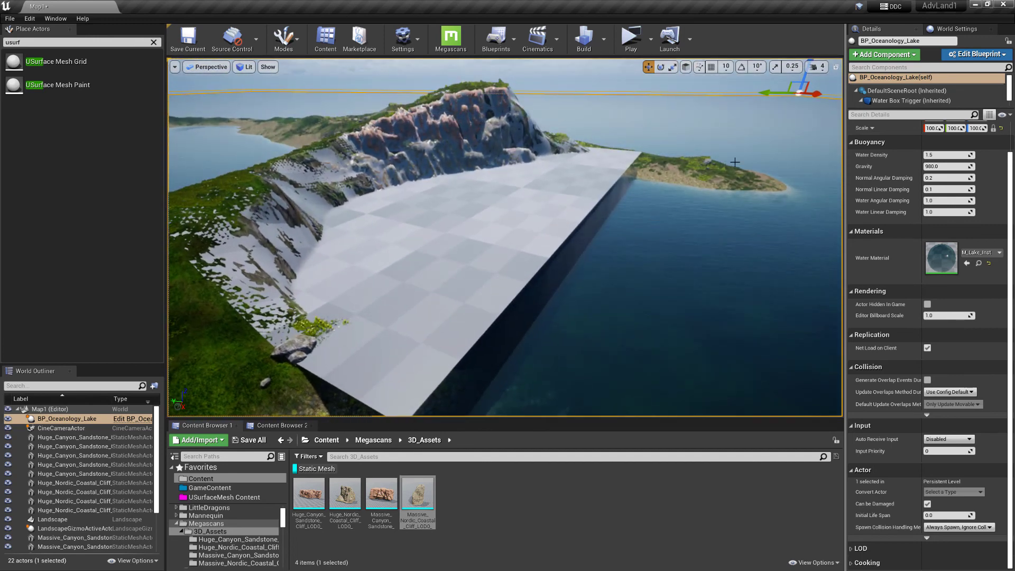
left_click_drag(806, 77, 797, 91)
Recapture the cliff and landscape height on USurfaceMeshGrid1 with the water out of the way
left_click(469, 235)
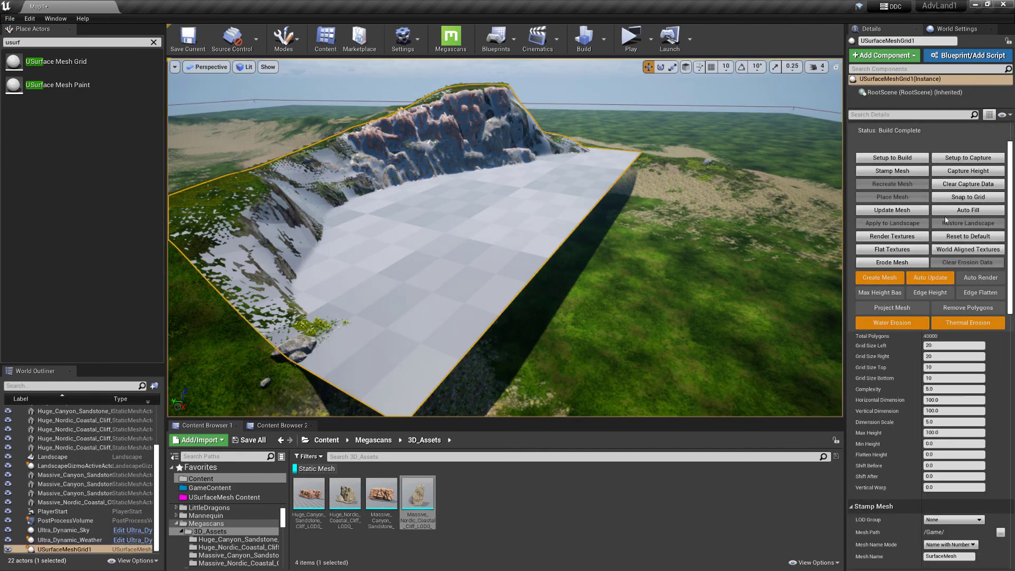
left_click(968, 171)
right_click_drag(537, 167, 489, 158)
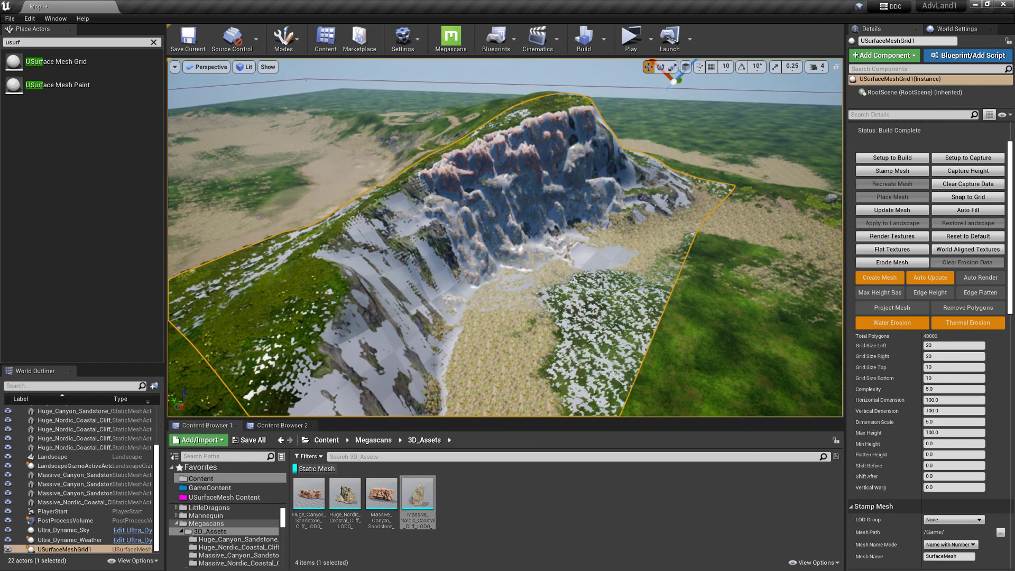
Set the mesh grid's Complexity to 20 and check its density in the Brush Wireframe view
left_click(947, 389)
type("20")
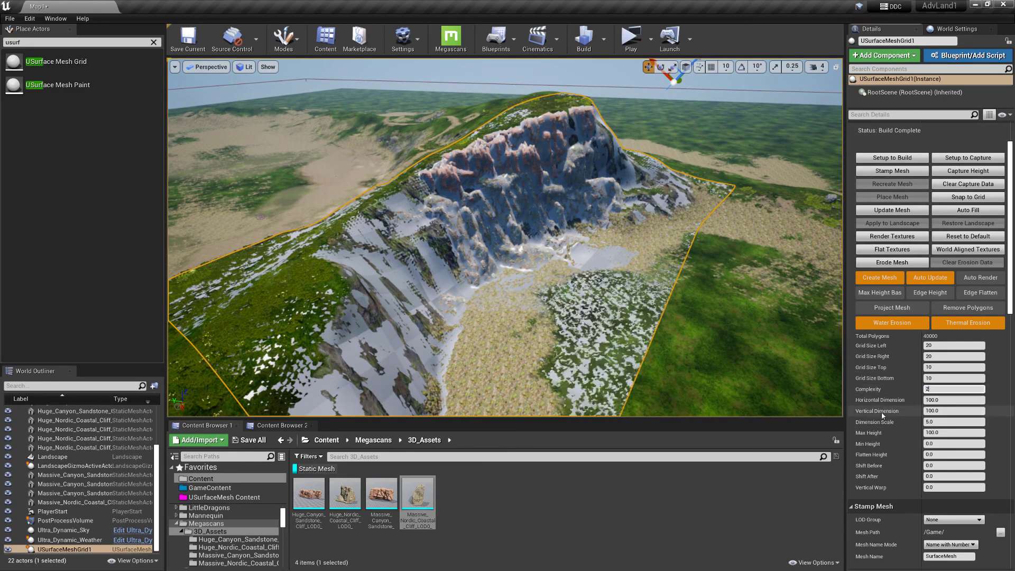
key("Return")
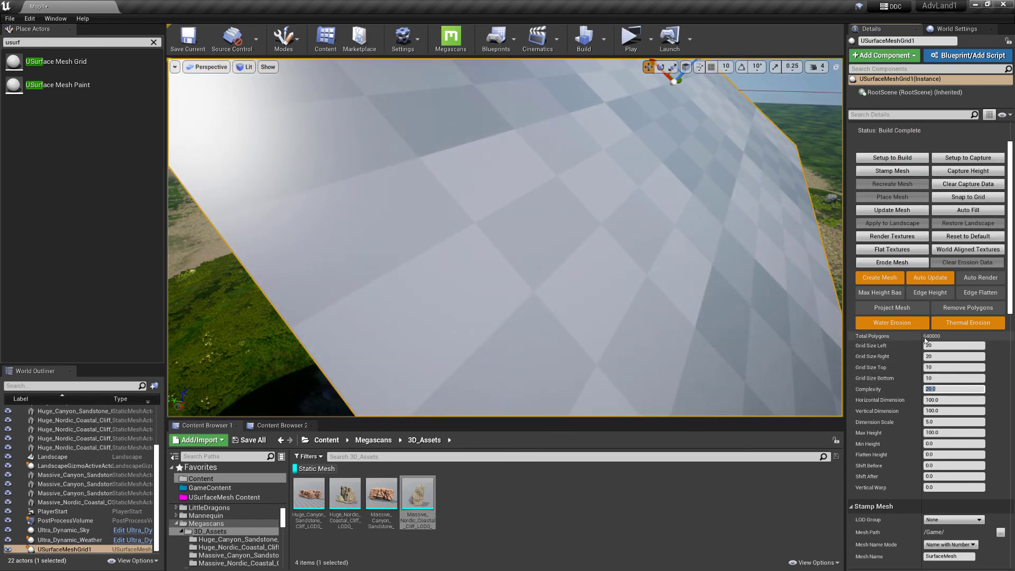
right_click_drag(601, 222, 581, 225)
key("alt+2")
scroll(620, 231, "down", 5)
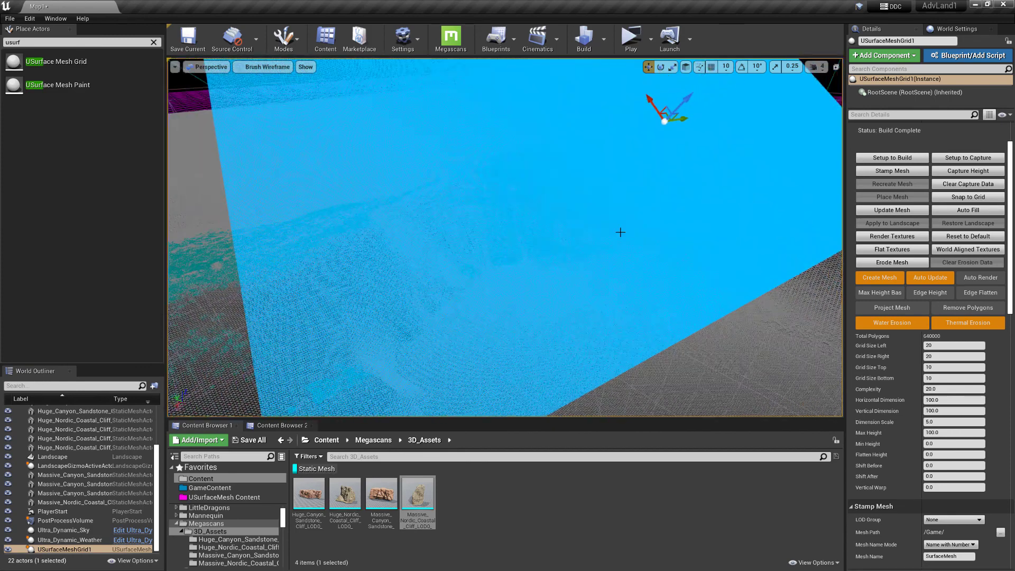
key("alt+4")
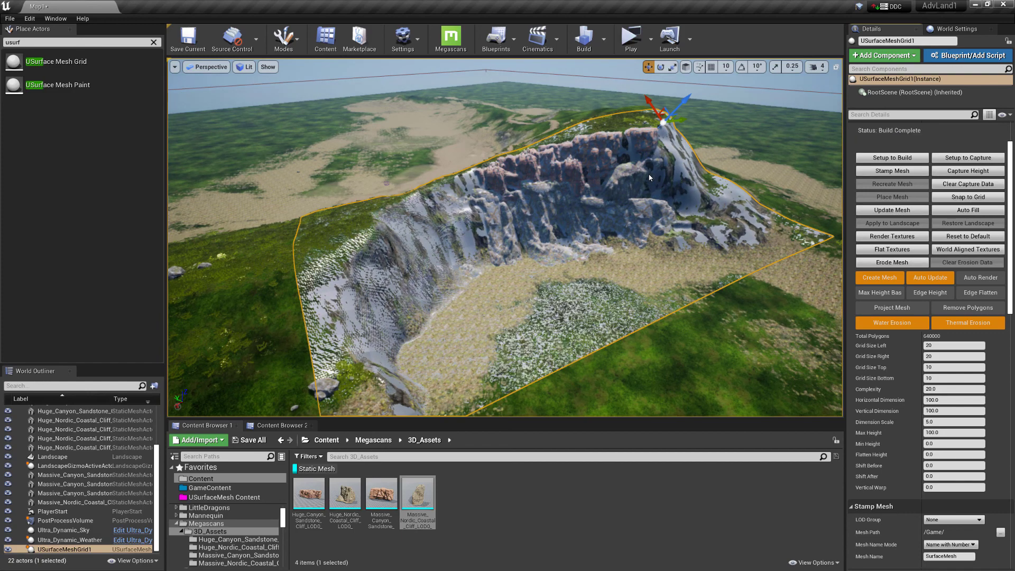
right_click_drag(649, 177, 735, 132)
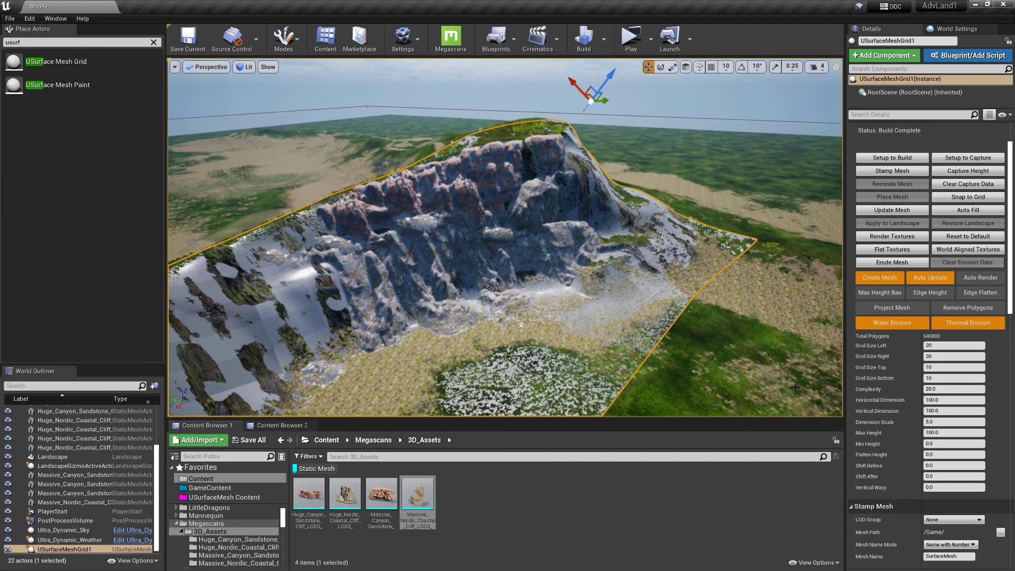
Set the mesh grid's Shift After to 50
left_click(940, 477)
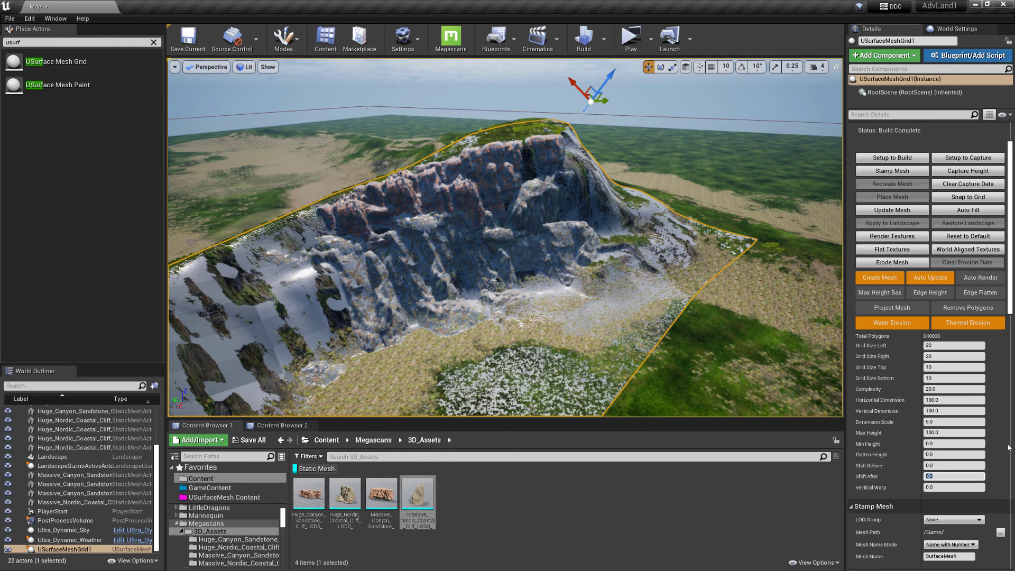
type("50")
key("Return")
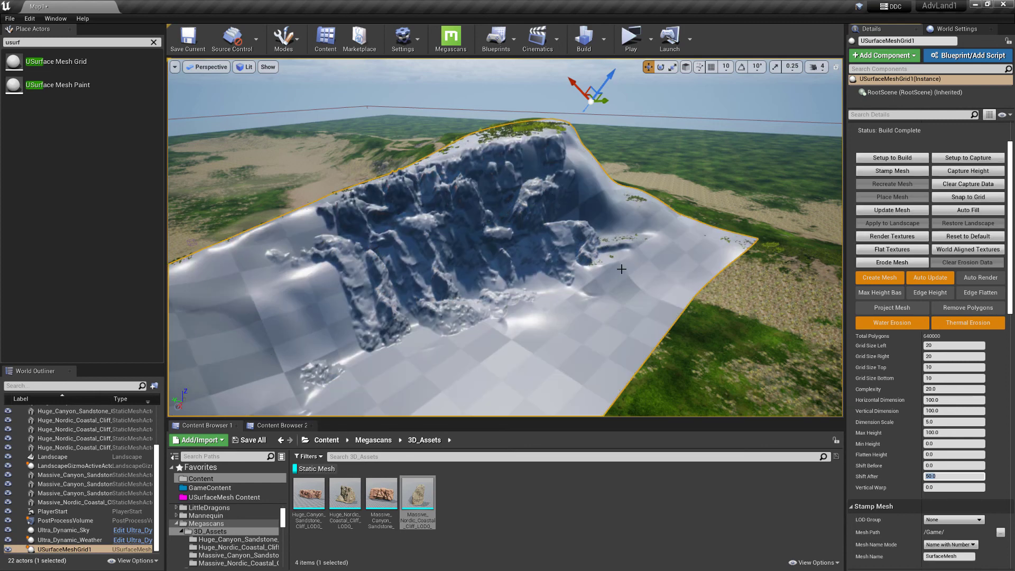
Examine the shifted mesh up close around the cliff face in both lit and wireframe views
key("w")
right_click_drag(460, 212, 528, 222)
key("a")
key("w")
key("e")
key("a")
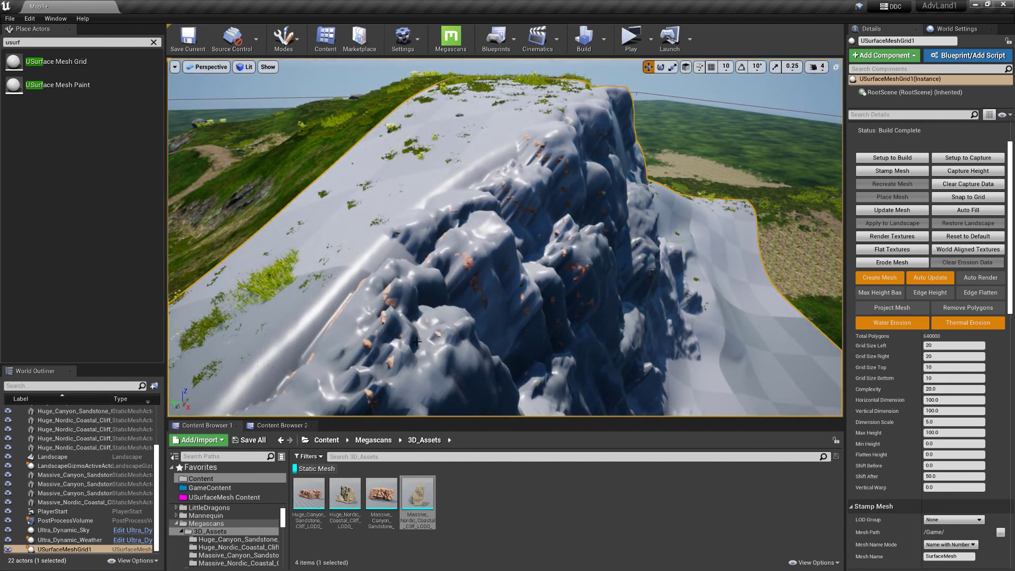
mouse_move(417, 342)
right_mouse_down()
mouse_move(481, 260)
mouse_move(482, 188)
mouse_move(481, 212)
right_mouse_up()
key("alt+2")
key("s")
key("e")
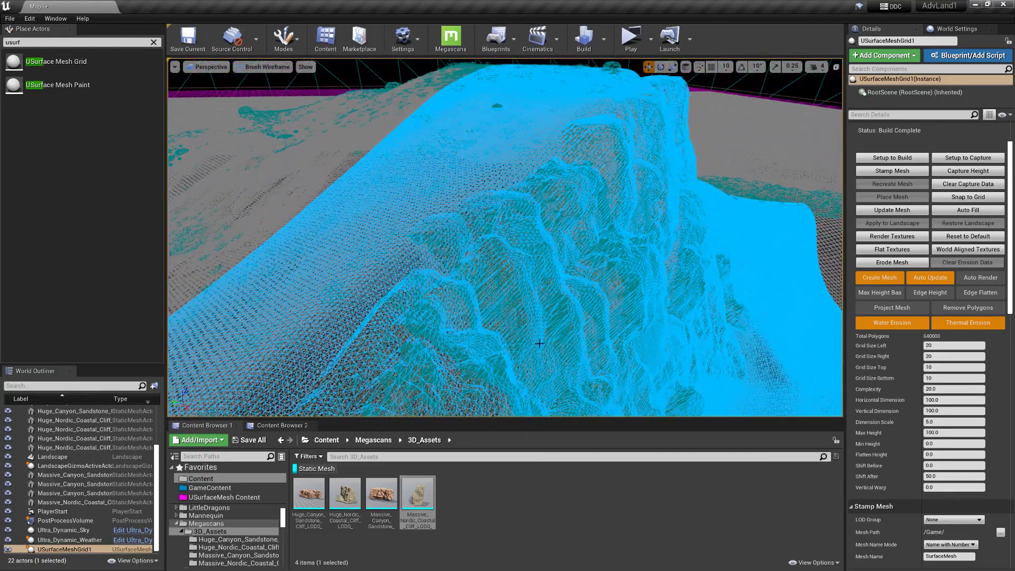
key("alt+4")
key("d")
right_click_drag(579, 293, 415, 293)
key("s")
key("w")
key("s")
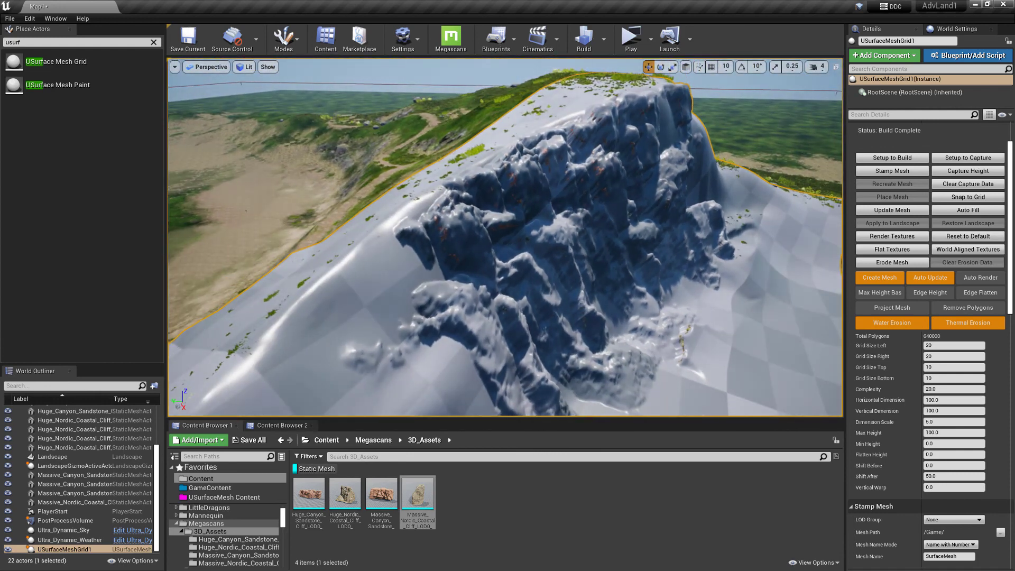
Set the mesh grid's Complexity to 30
left_click(929, 390)
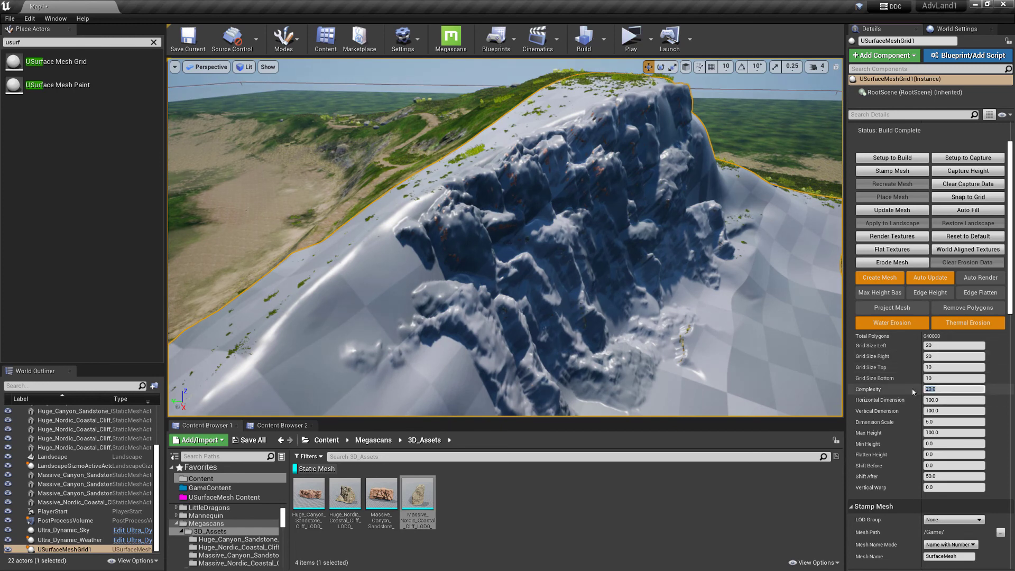
type("30")
key("Return")
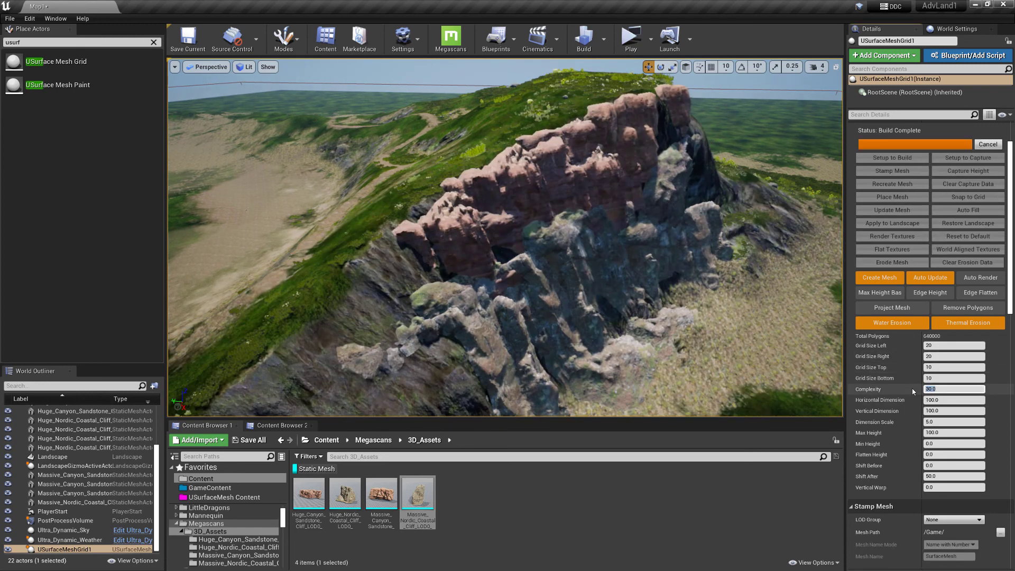
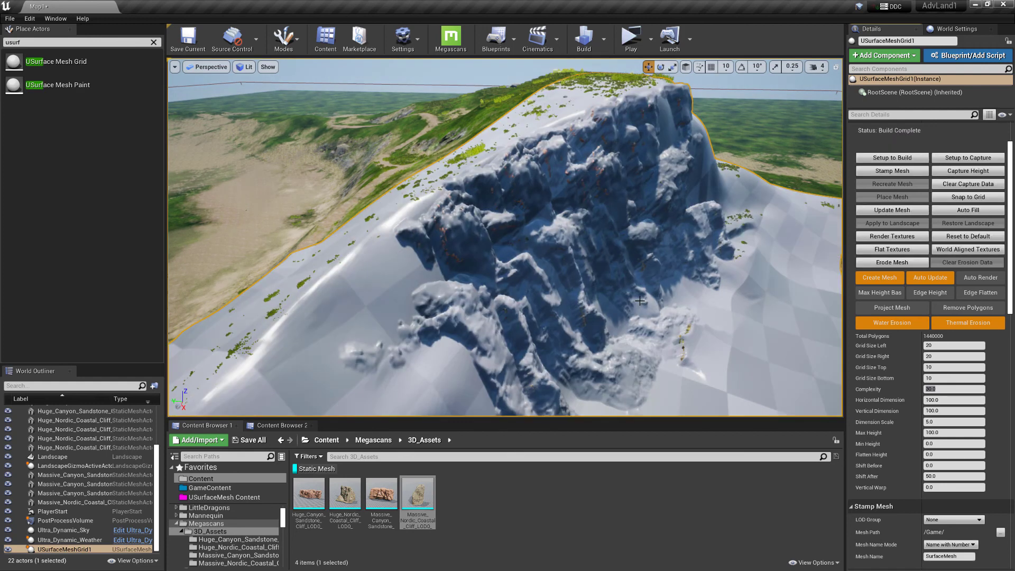
Examine the denser mesh from all around the cliff, including its captured rock detail and outer edges
right_click_drag(640, 301, 678, 309)
key("w")
key("w")
key("w")
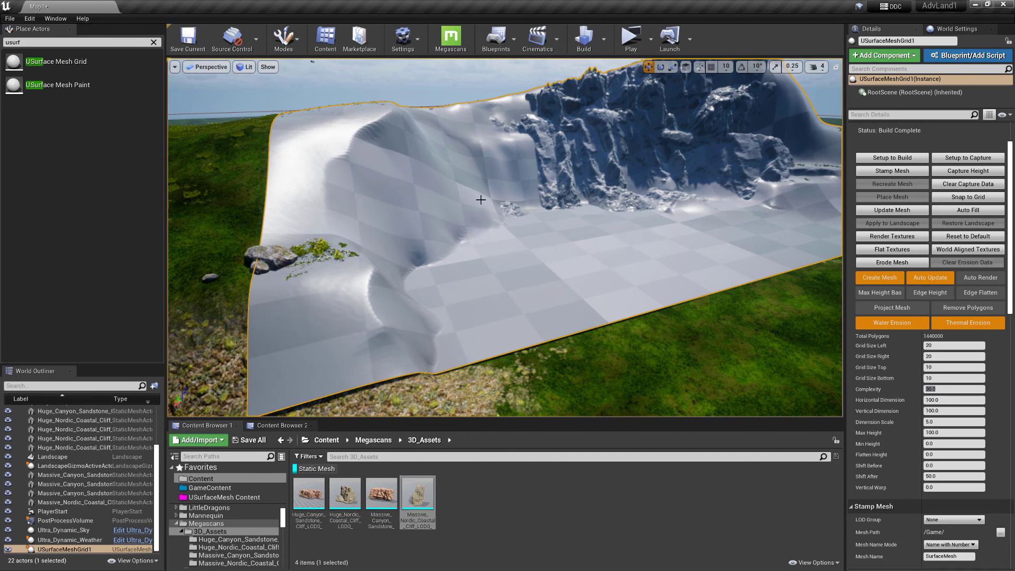
right_click_drag(538, 168, 508, 180)
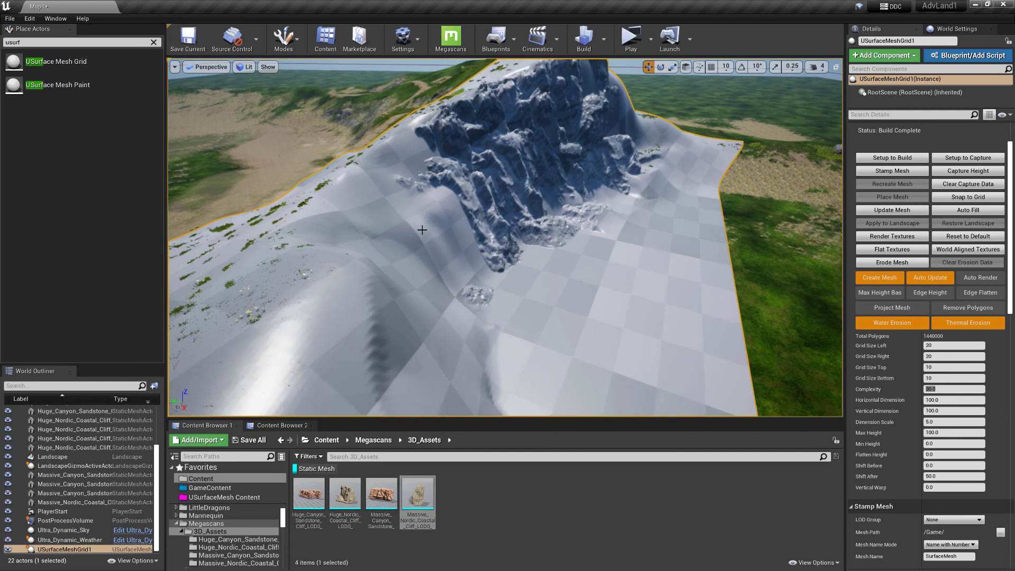
right_click_drag(422, 229, 422, 230)
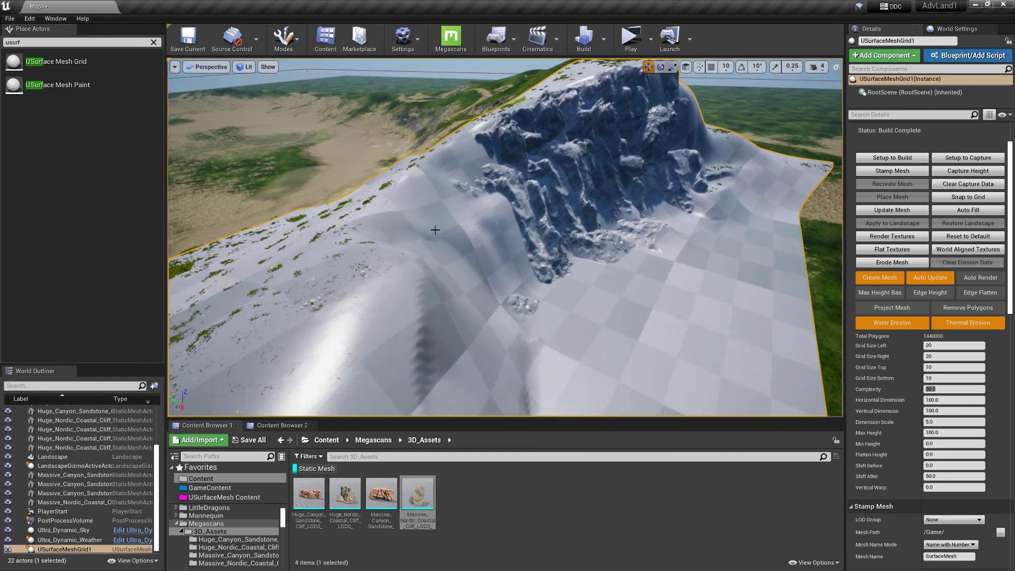
right_click_drag(521, 214, 628, 197)
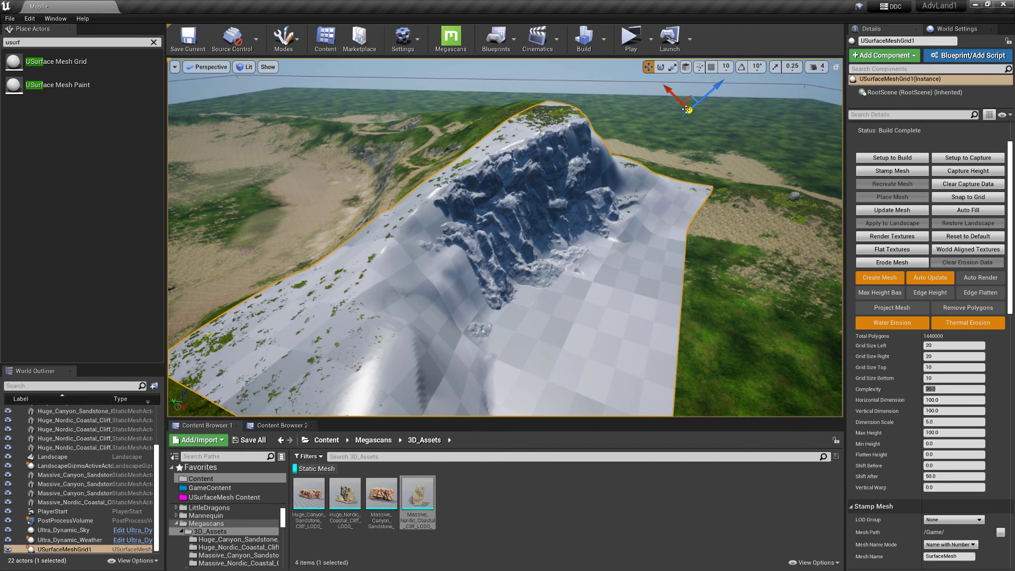
right_click_drag(733, 141, 633, 95)
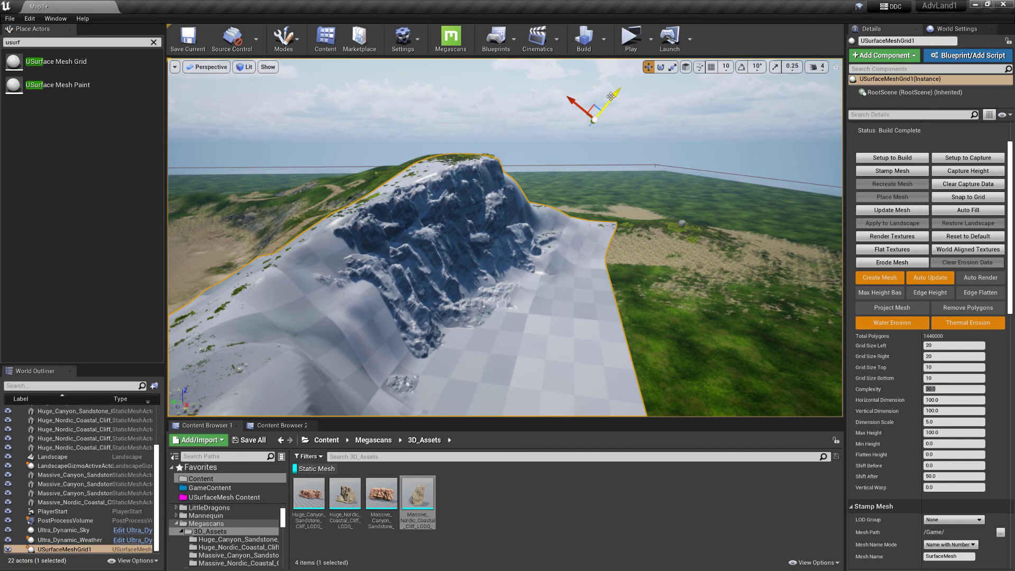
right_click_drag(573, 121, 532, 126)
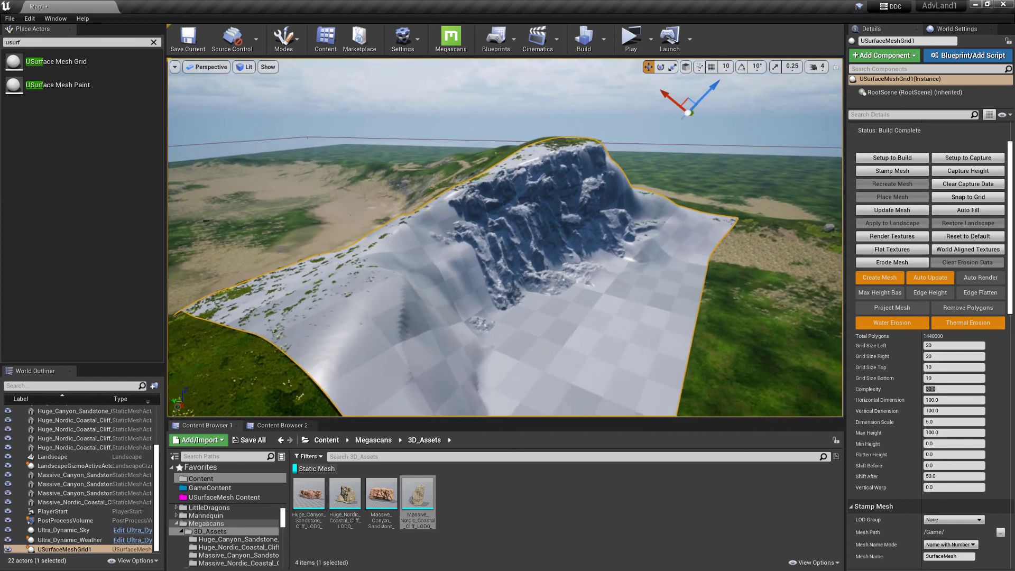
right_click_drag(629, 131, 629, 132)
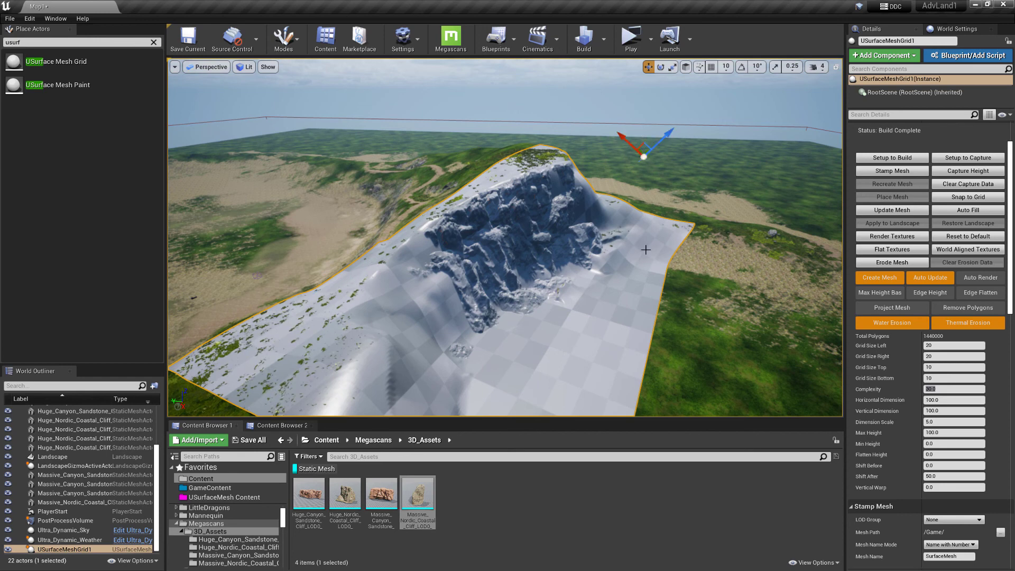
right_click_drag(506, 261, 589, 225)
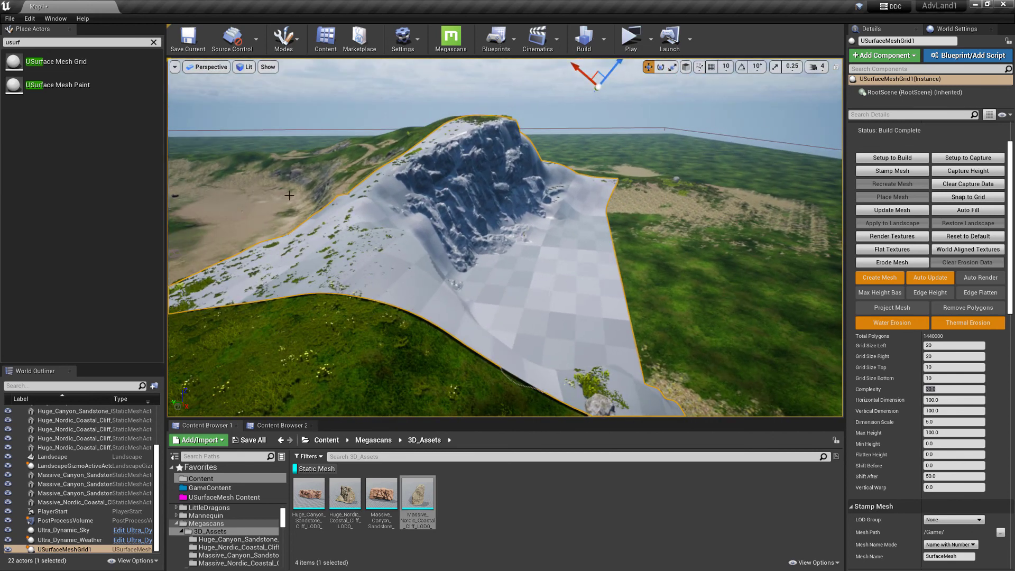
right_click_drag(568, 250, 535, 252)
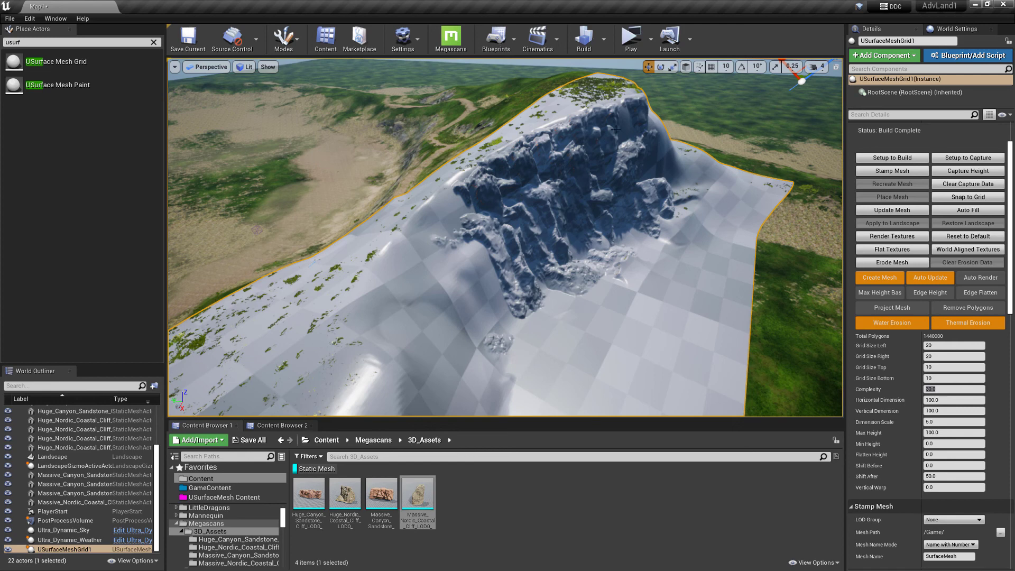
right_click_drag(505, 238, 711, 236)
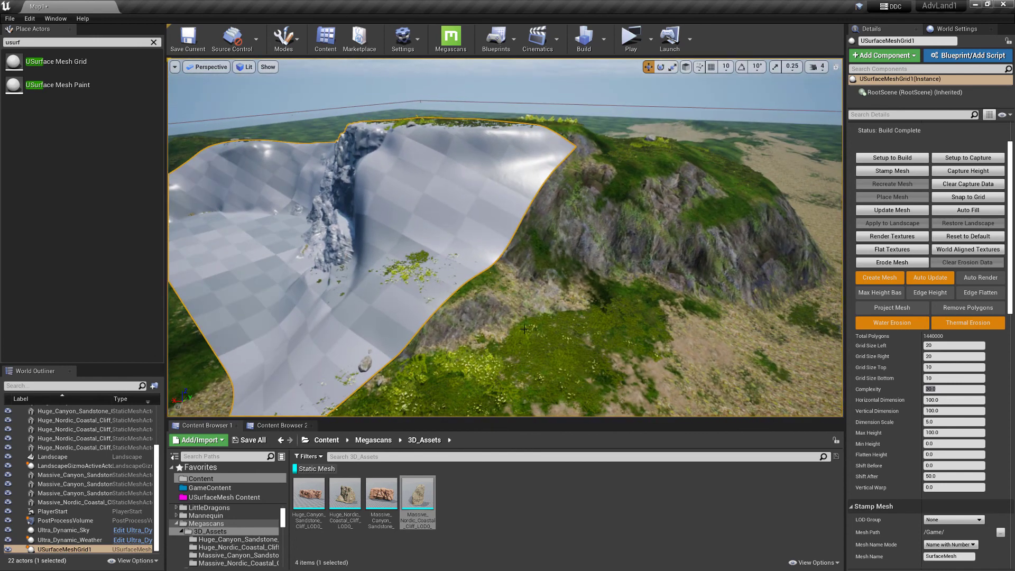
right_click_drag(530, 288, 529, 312)
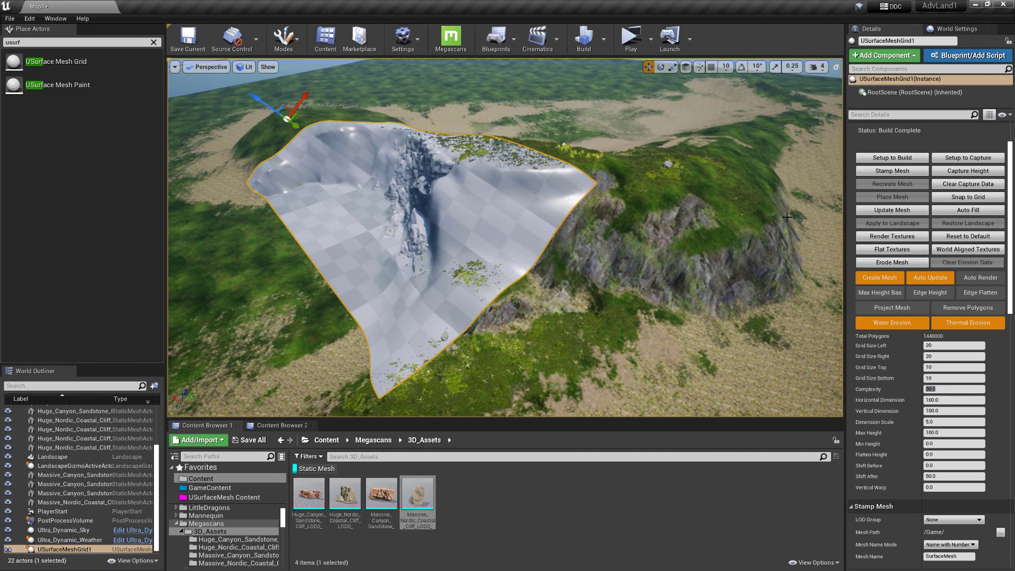
right_click_drag(411, 209, 600, 239)
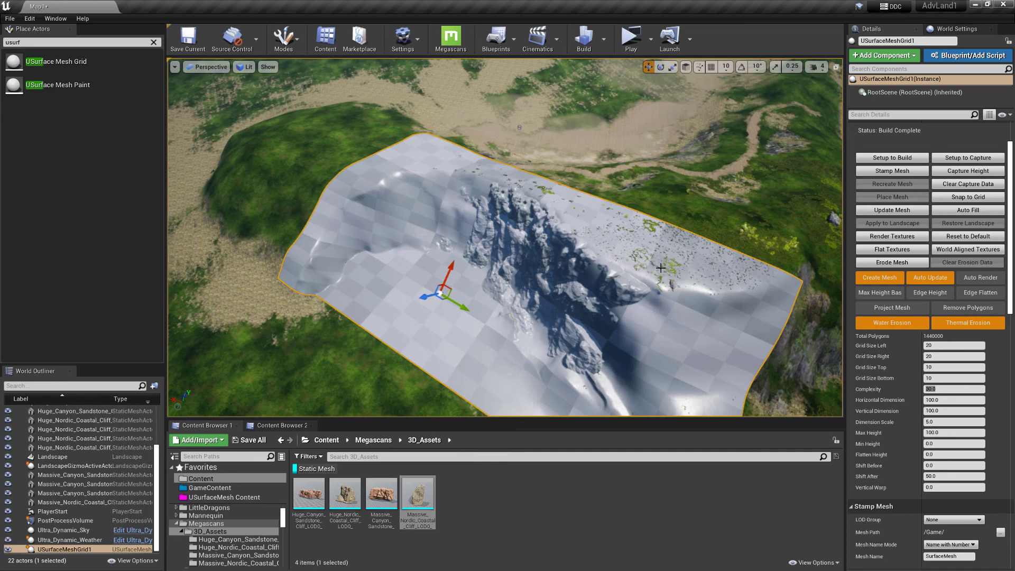
right_click_drag(449, 242, 440, 234)
right_click_drag(556, 228, 556, 228)
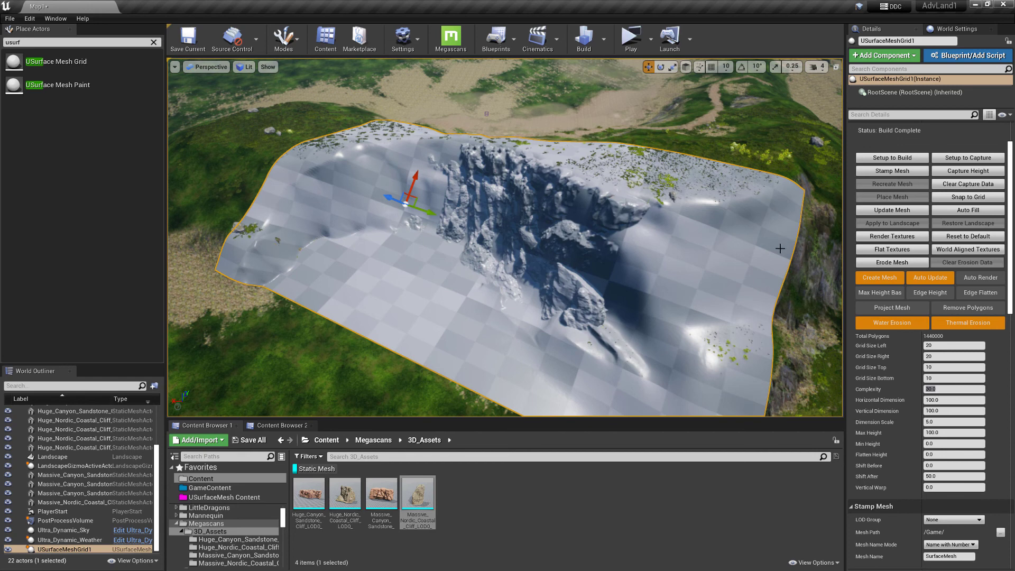
right_click_drag(555, 227, 553, 231)
right_click_drag(447, 244, 446, 244)
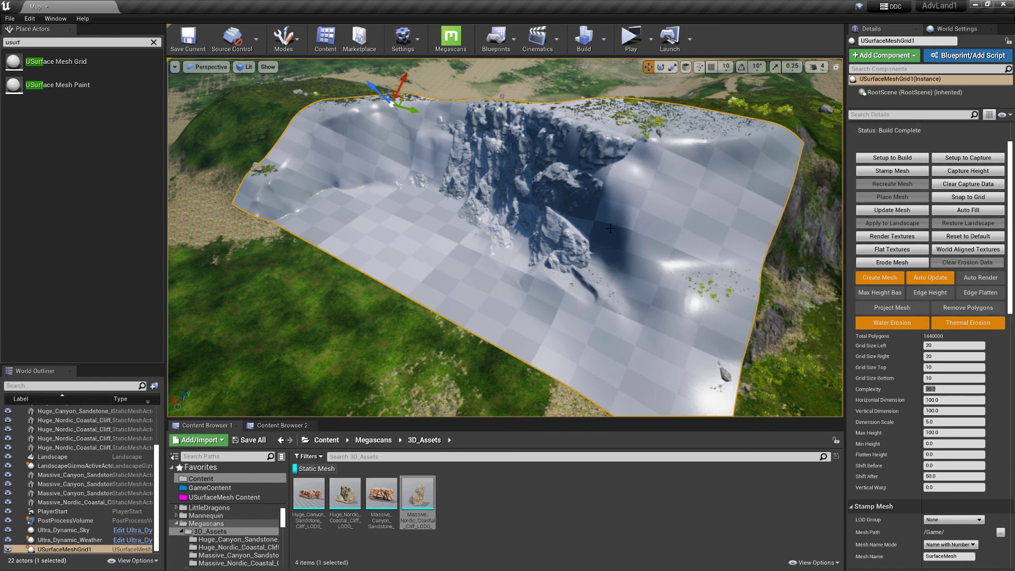
right_click_drag(793, 238, 793, 214)
Reset the mesh grid's Shift After to 0
left_click(949, 476)
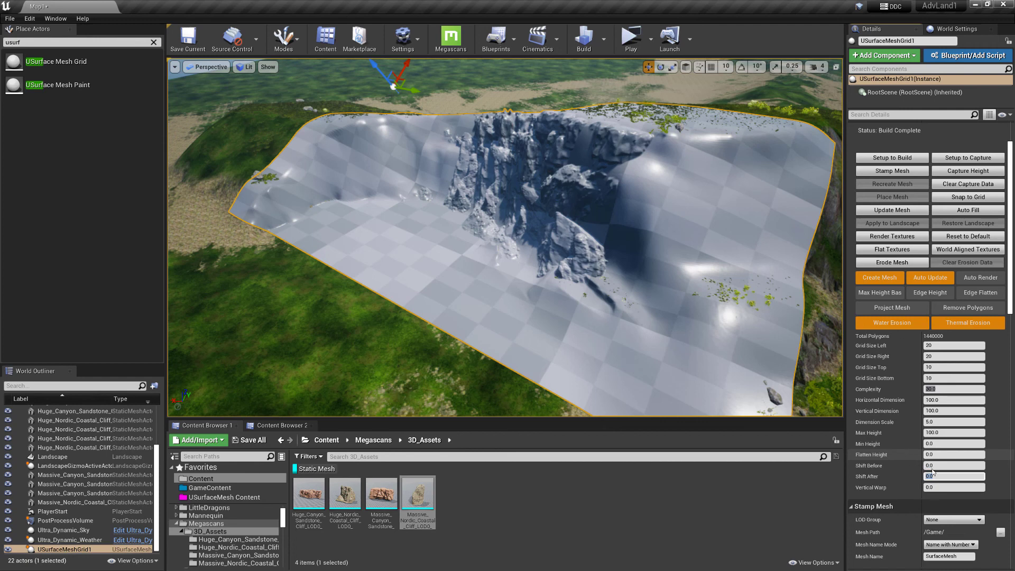
left_click(983, 324)
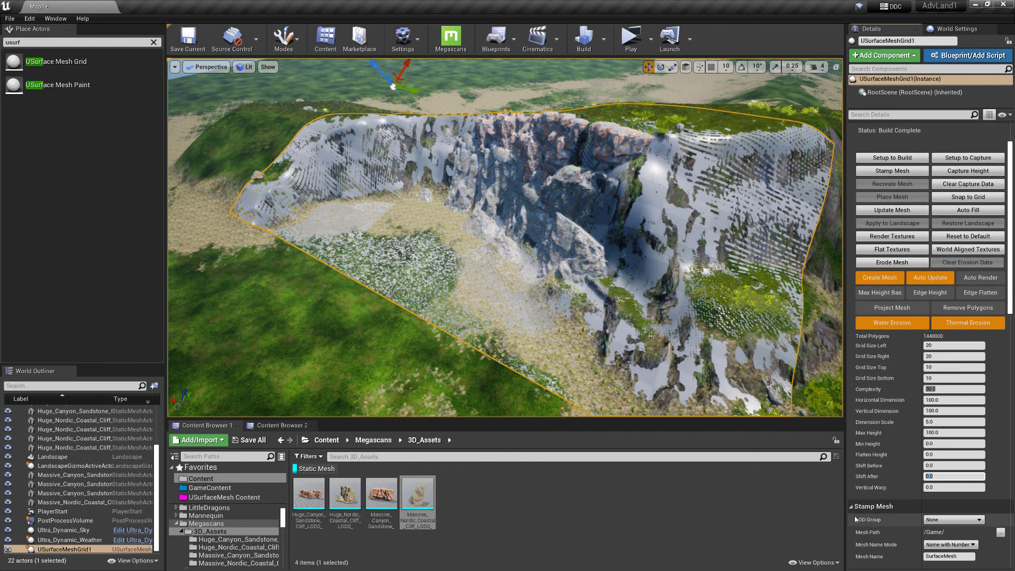
Set the mesh grid's Stamp Mesh path to the StampedMeshes folder inside GameContent
scroll(895, 465, "down", 6)
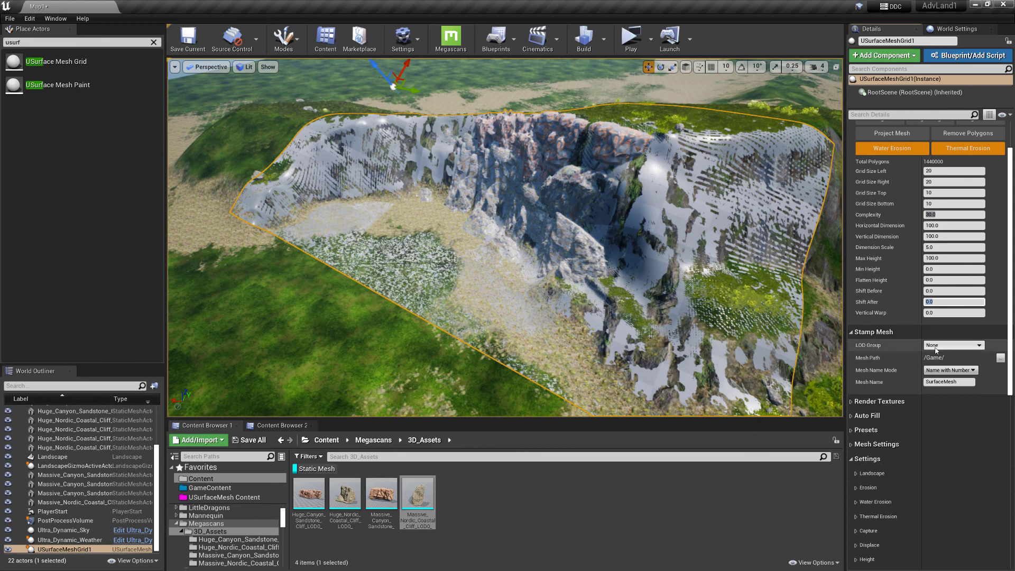
left_click(1000, 358)
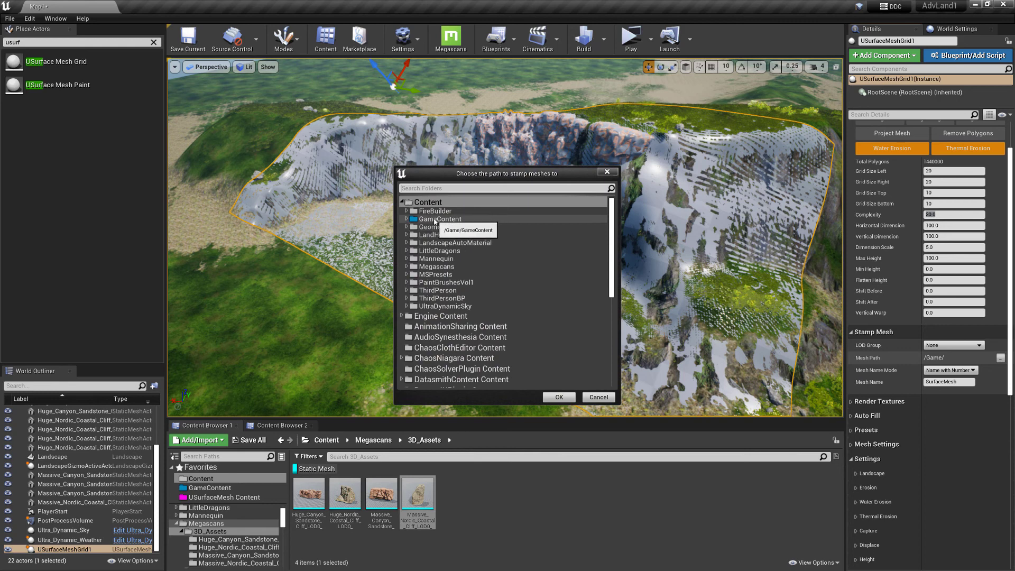
left_click(406, 218)
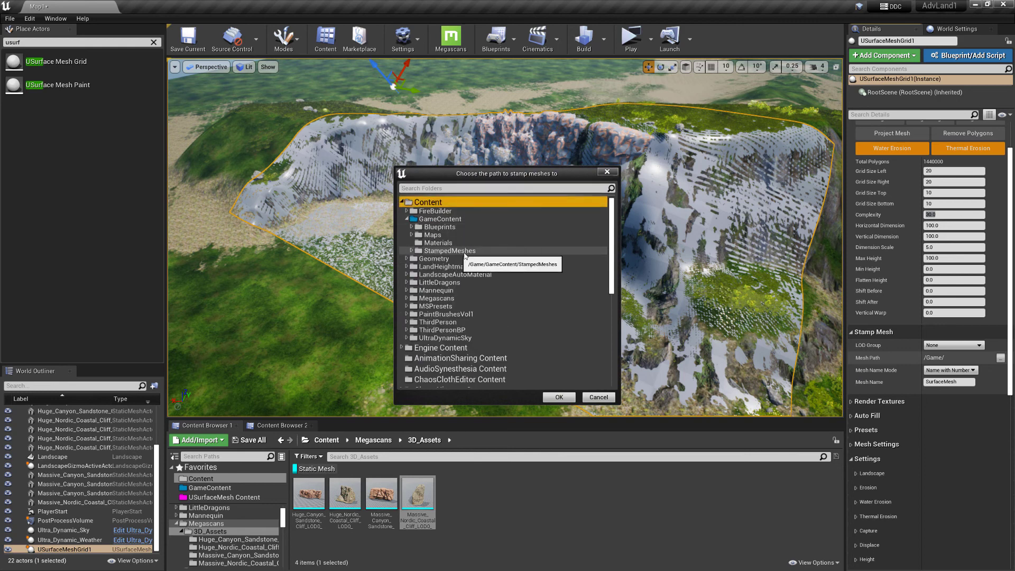
left_click(444, 251)
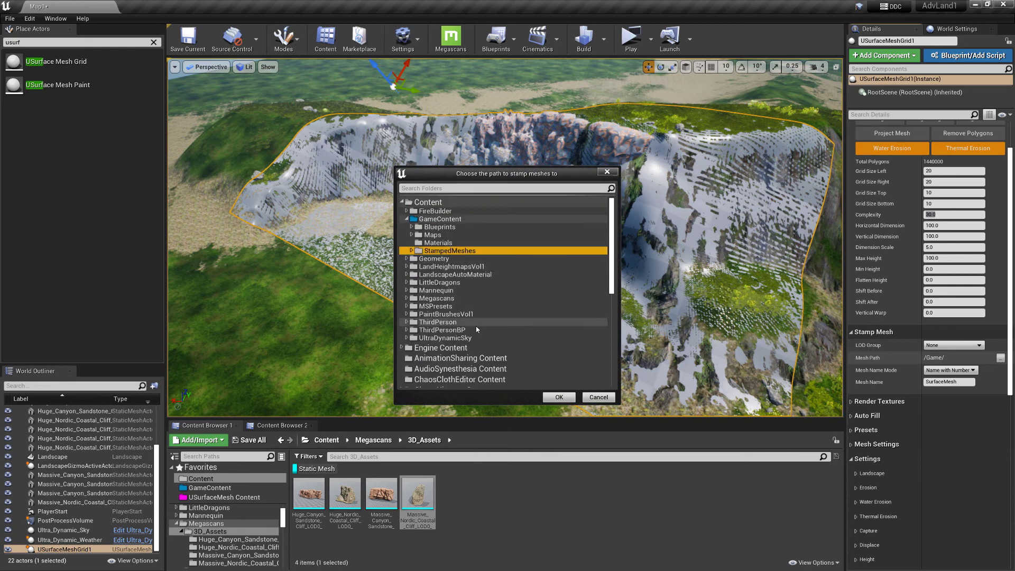
left_click(560, 398)
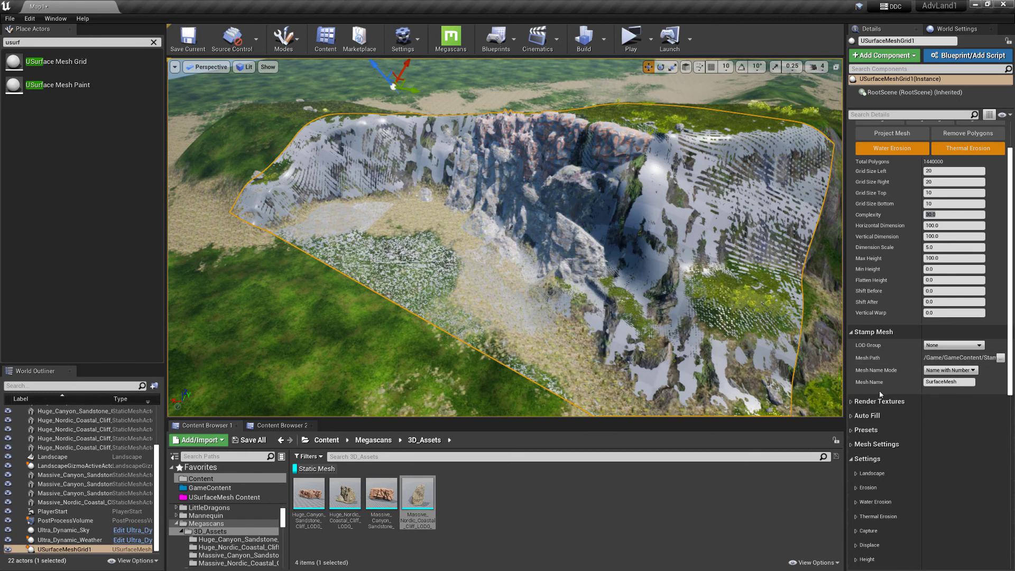
Set the Stamp Mesh naming mode to Name and the mesh name to IslandCliff1
left_click(947, 382)
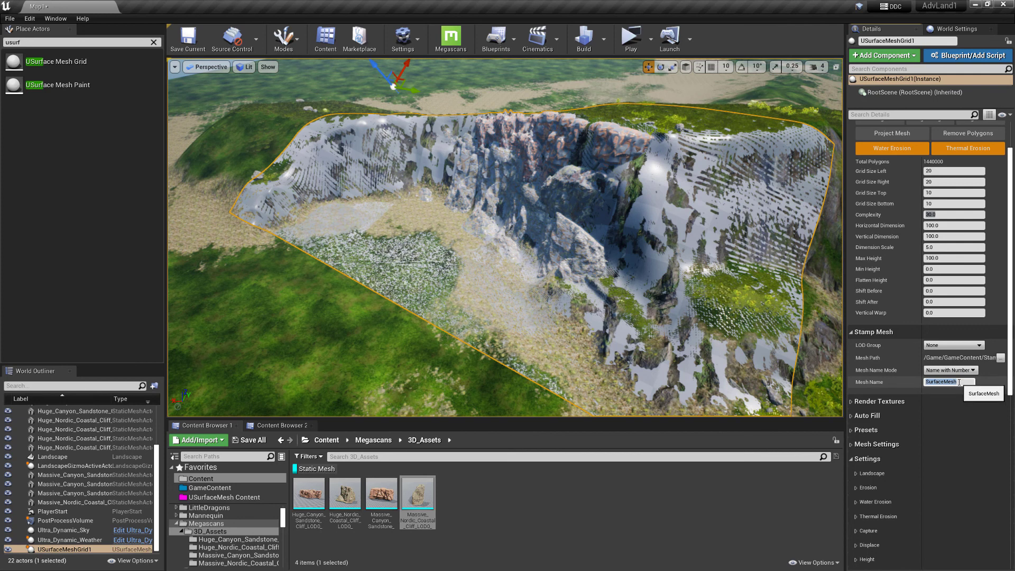
left_click(943, 372)
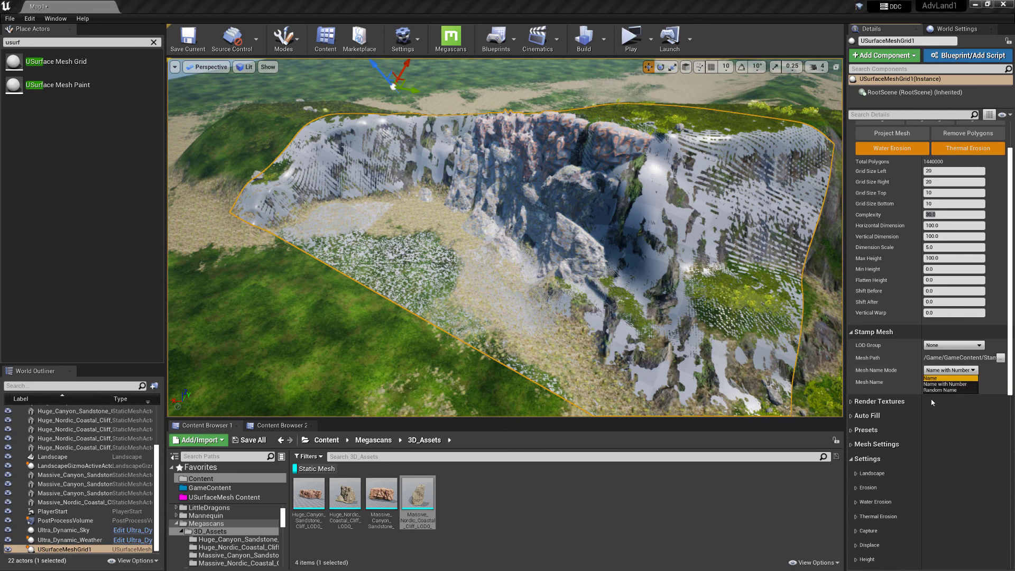
left_click(936, 378)
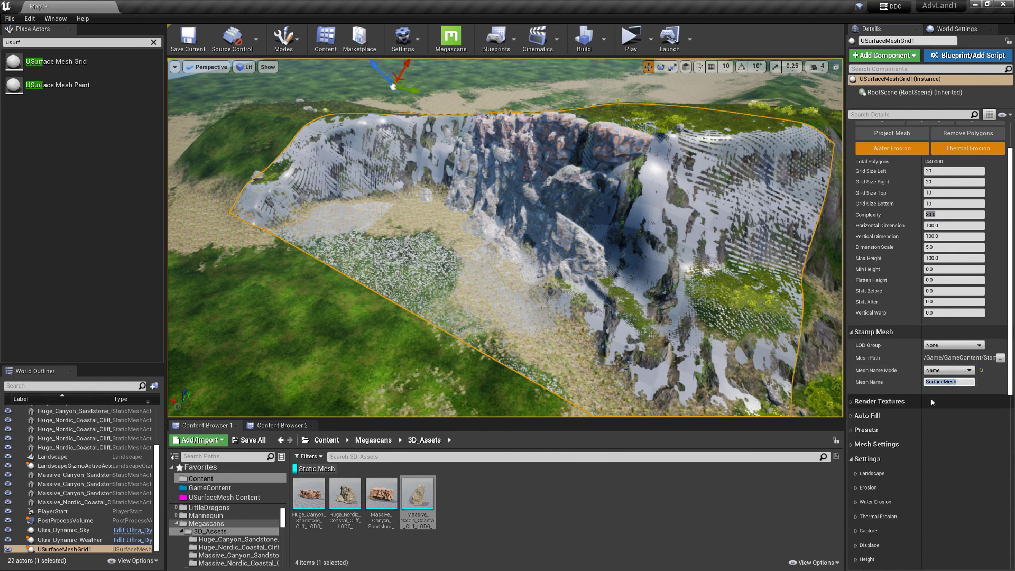
left_click(962, 382)
key("BackSpace")
type("IslandCliff1")
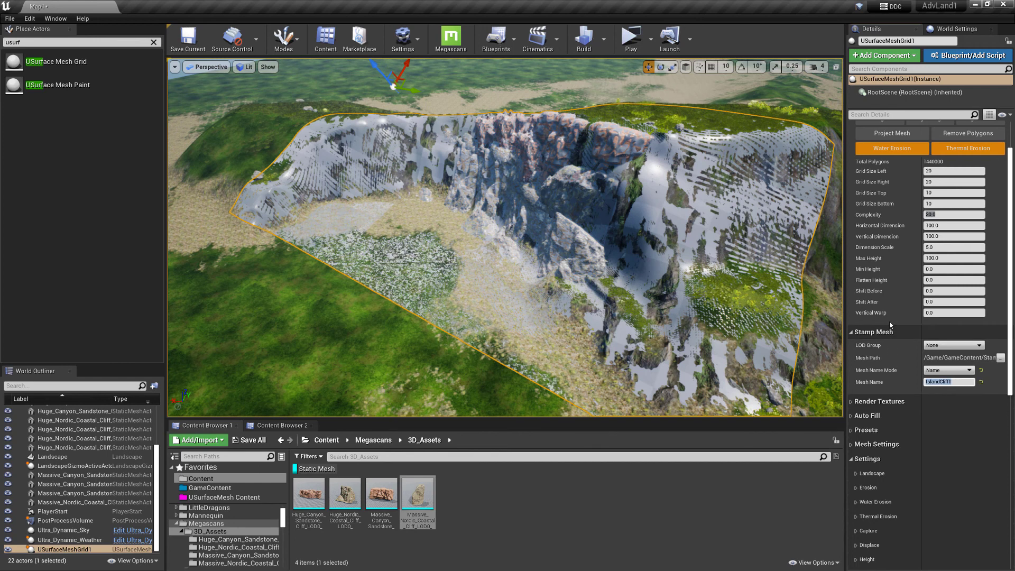
Stamp the mesh grid into a static mesh and select the stamped cliff in the level
scroll(890, 342, "up", 6)
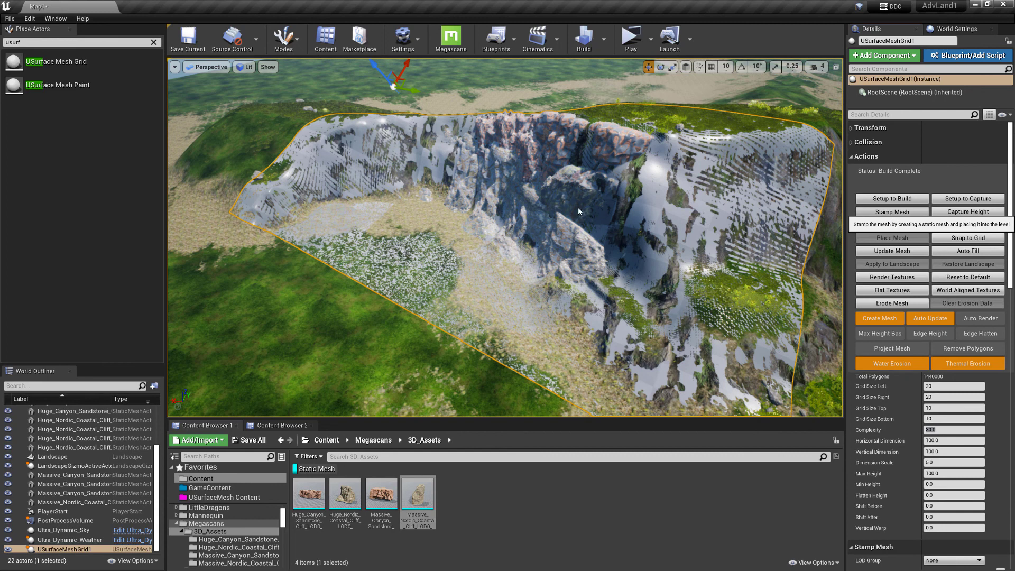
left_click(892, 211)
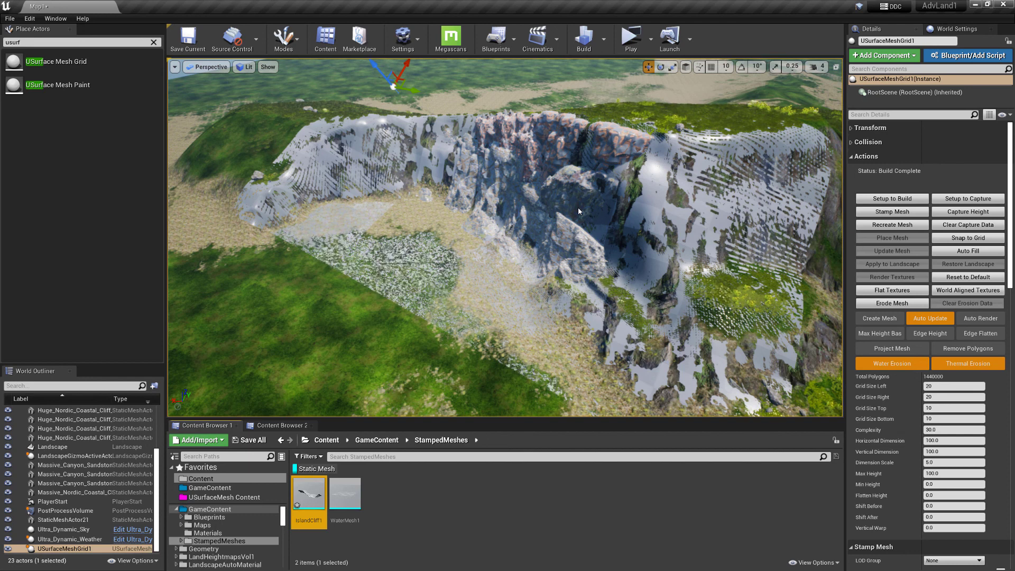
left_click(653, 193)
mouse_move(637, 204)
right_mouse_down()
mouse_move(620, 194)
mouse_move(650, 201)
right_mouse_up()
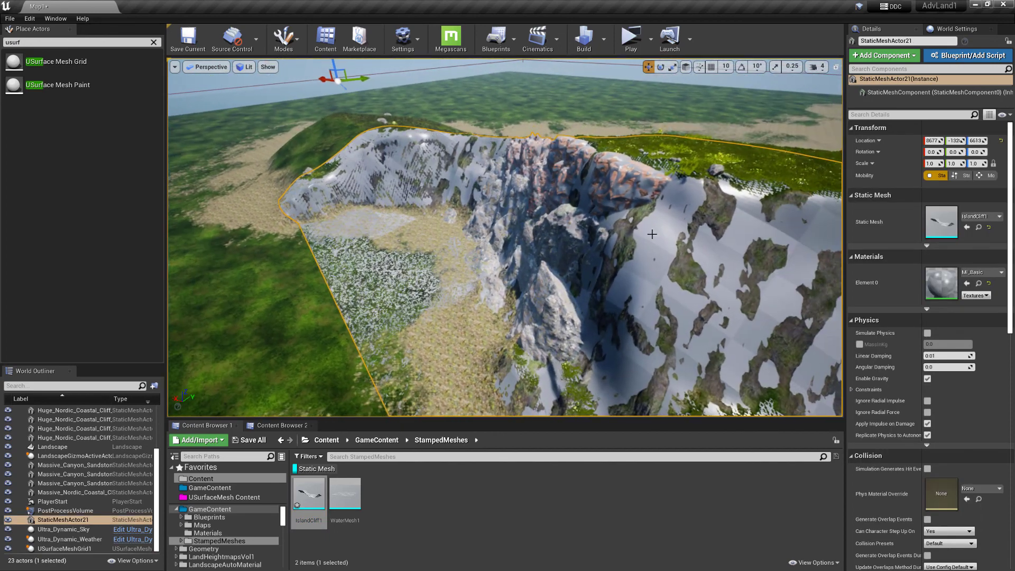
Locate the selected actor's IslandCliff1 mesh in the Content Browser and open it in the Static Mesh Editor
left_click(872, 80)
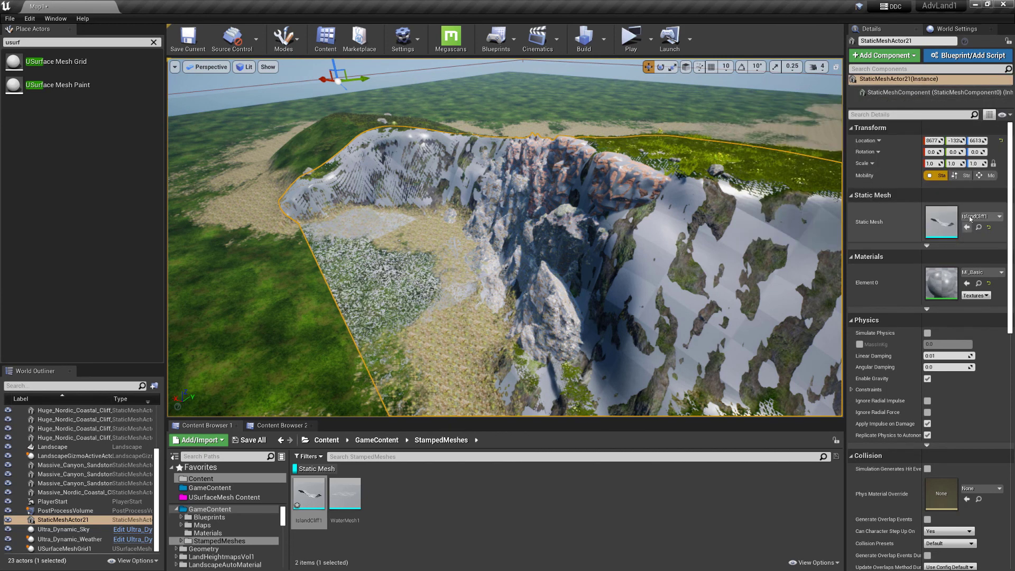
left_click(979, 227)
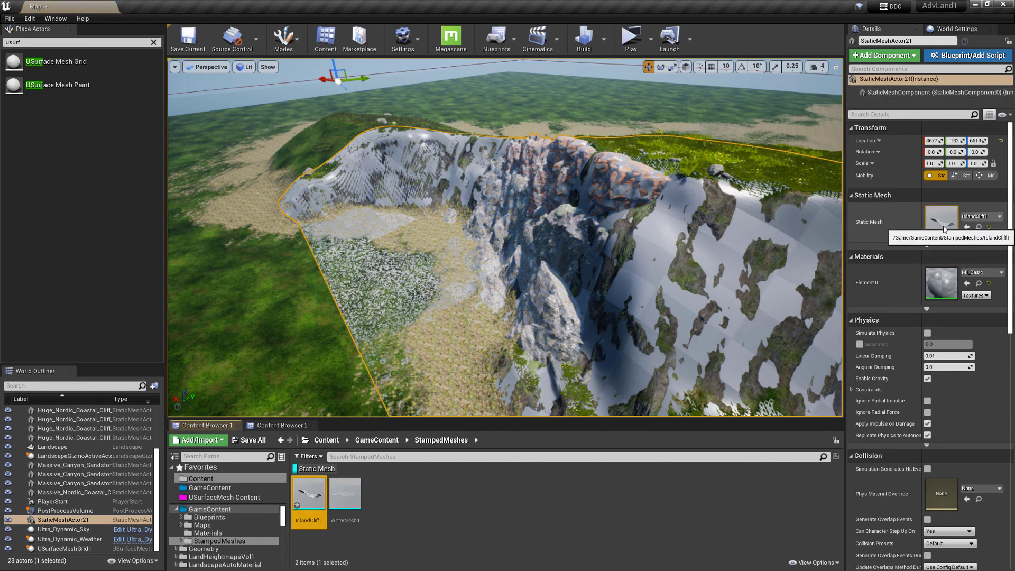
double_click(944, 226)
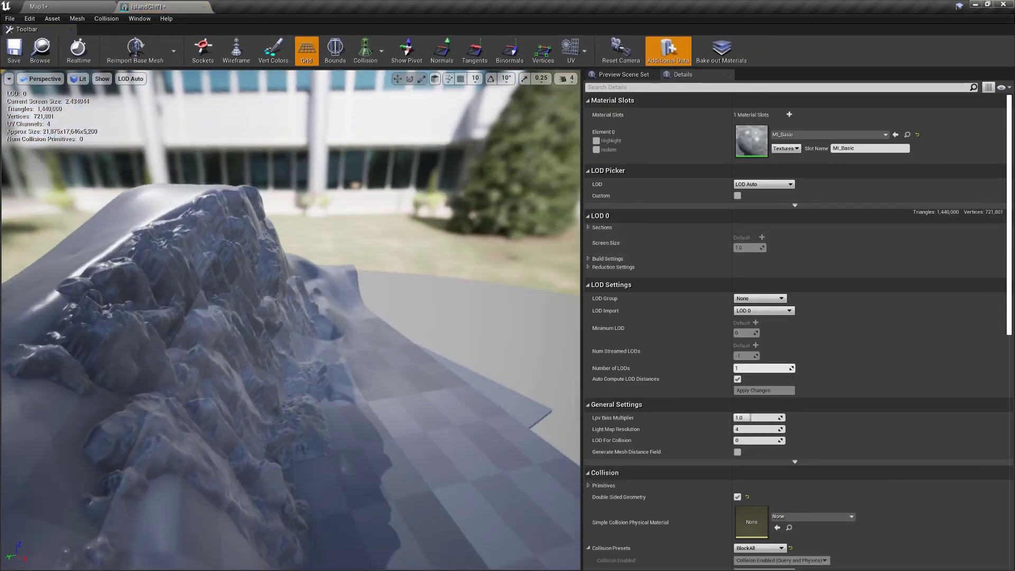
Examine the stamped cliff mesh from several angles in both lit and wireframe views
left_click_drag(429, 292, 296, 296)
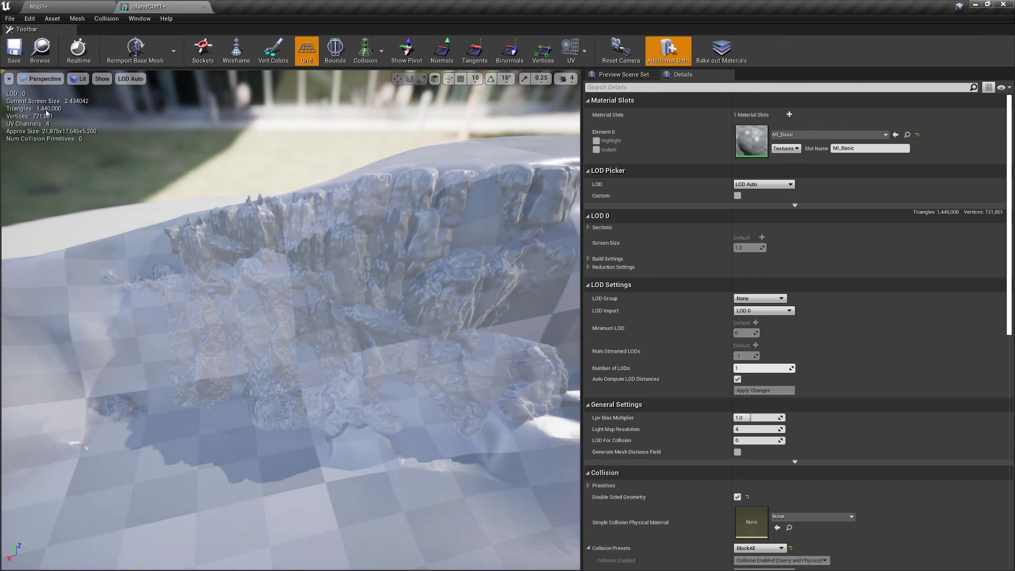
left_click_drag(295, 295, 238, 327)
mouse_move(310, 287)
left_mouse_down()
mouse_move(264, 301)
mouse_move(296, 296)
mouse_move(285, 299)
mouse_move(317, 265)
mouse_move(317, 288)
mouse_move(312, 227)
left_mouse_up()
key("alt+2")
right_click_drag(312, 227, 304, 198)
right_click_drag(328, 317, 350, 322)
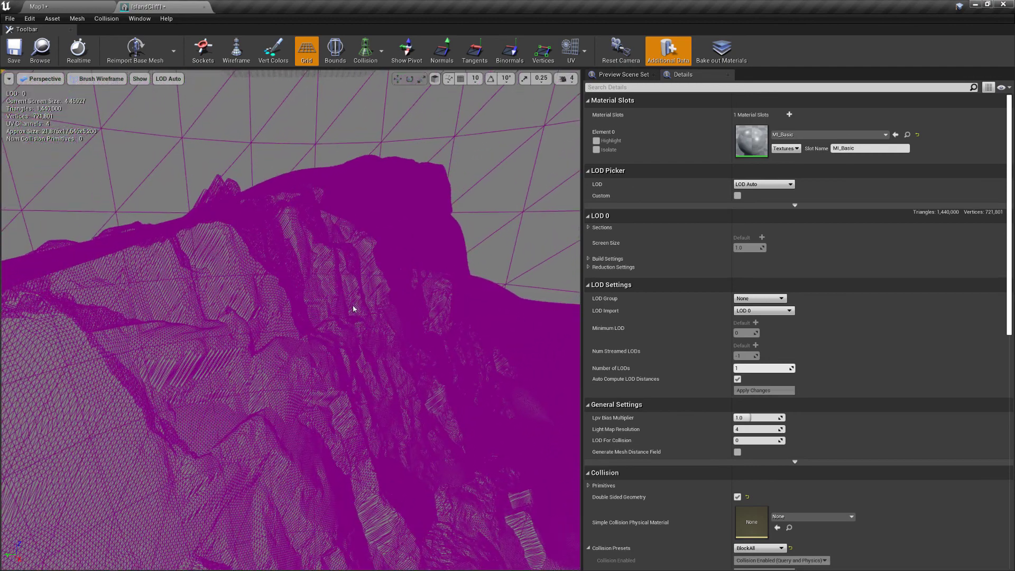
key("alt+4")
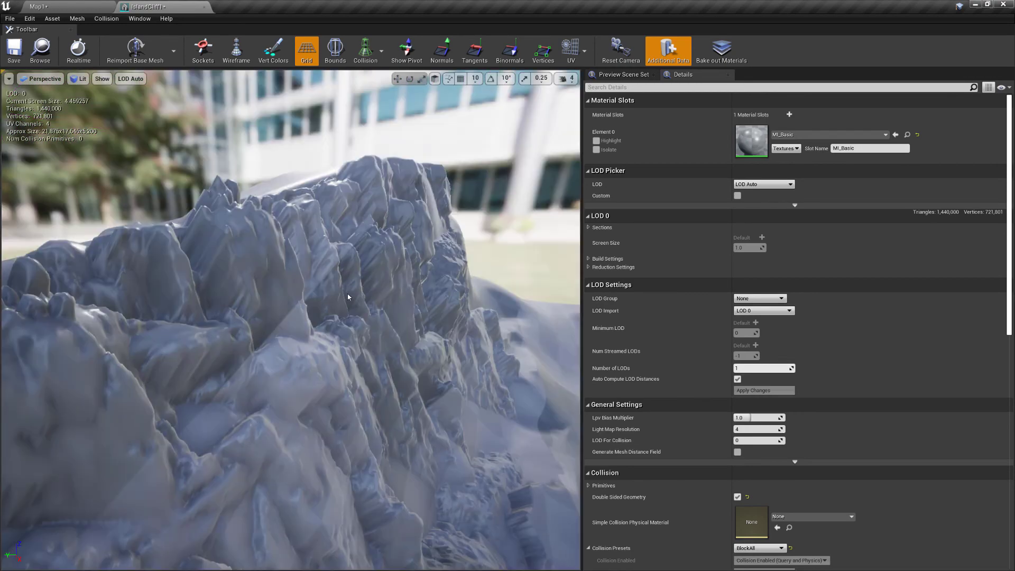
mouse_move(348, 298)
right_mouse_down()
mouse_move(322, 317)
mouse_move(333, 296)
mouse_move(174, 296)
mouse_move(203, 314)
right_mouse_up()
Return to the level, save all changes, and export the IslandCliff1 static mesh as an FBX file
left_click(42, 52)
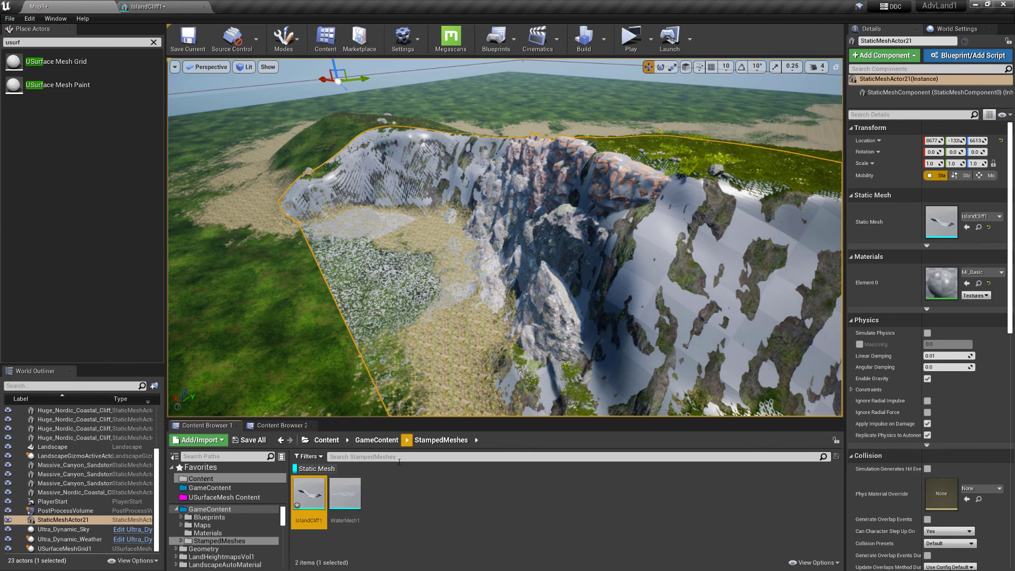
left_click(9, 19)
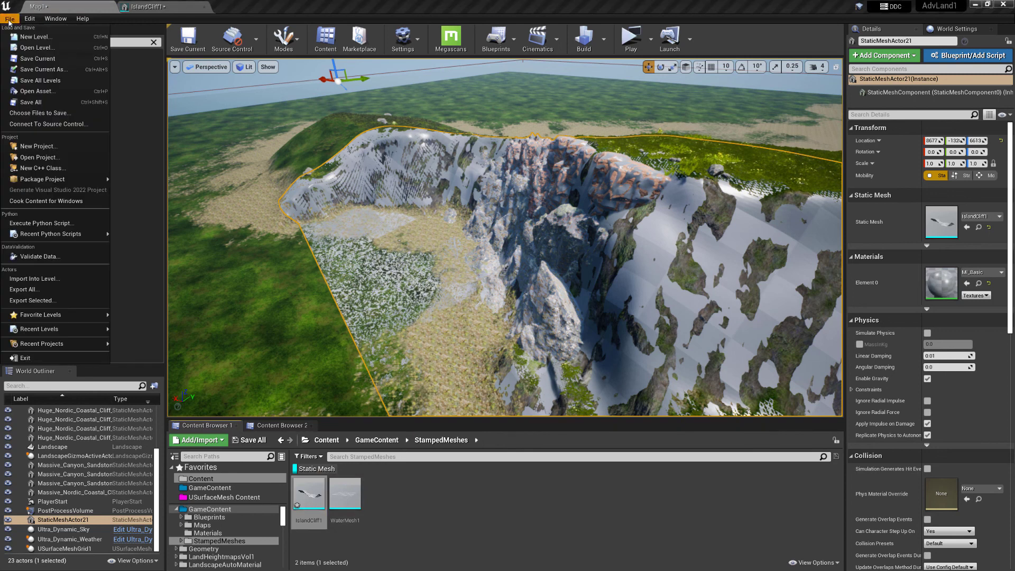
left_click(31, 103)
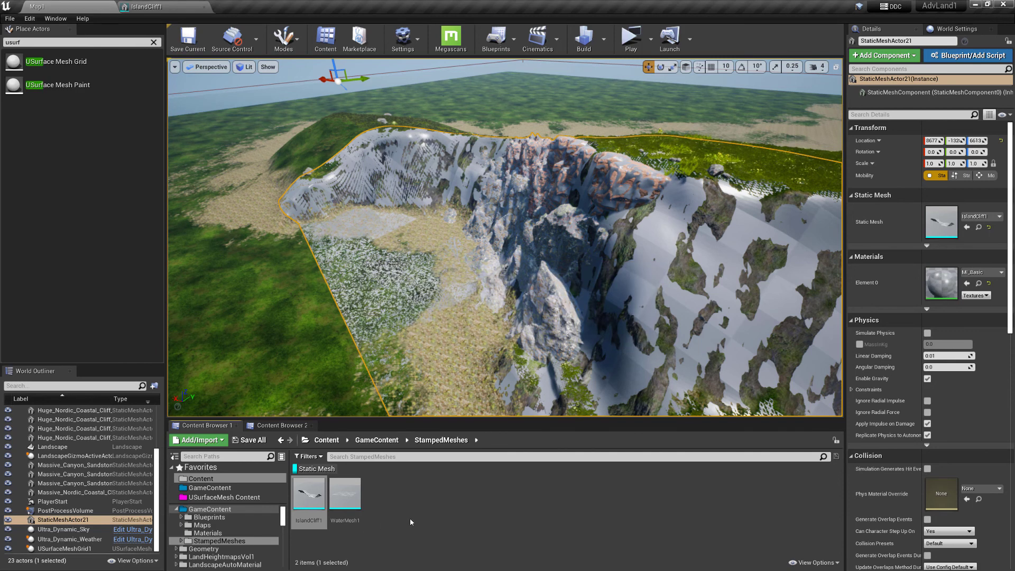
right_click(311, 494)
mouse_move(370, 325)
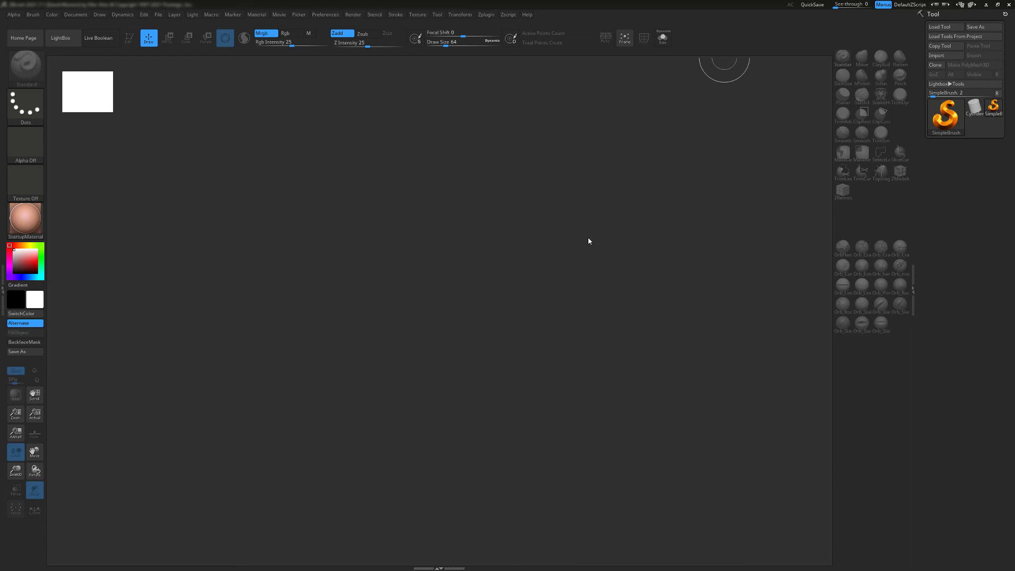
Switch to ZBrush and import the IslandCliff1 mesh with the FBX ExportImport plugin
left_click(487, 19)
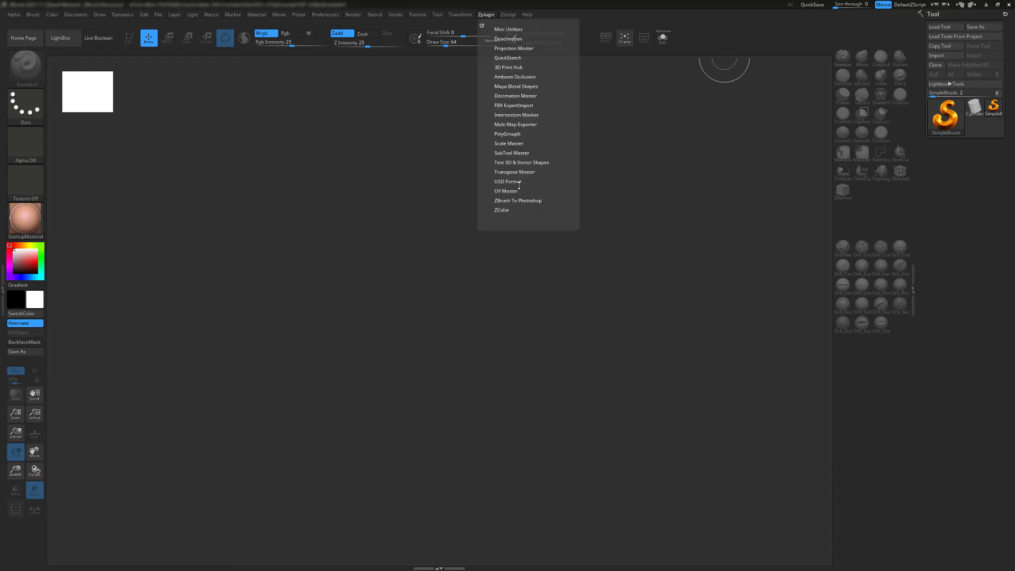
left_click(525, 106)
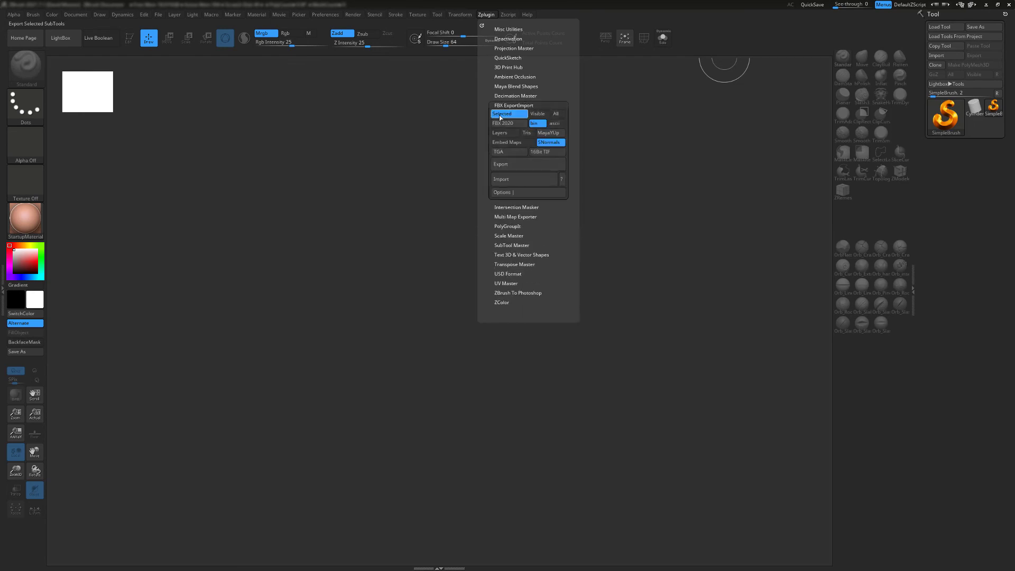
left_click(508, 180)
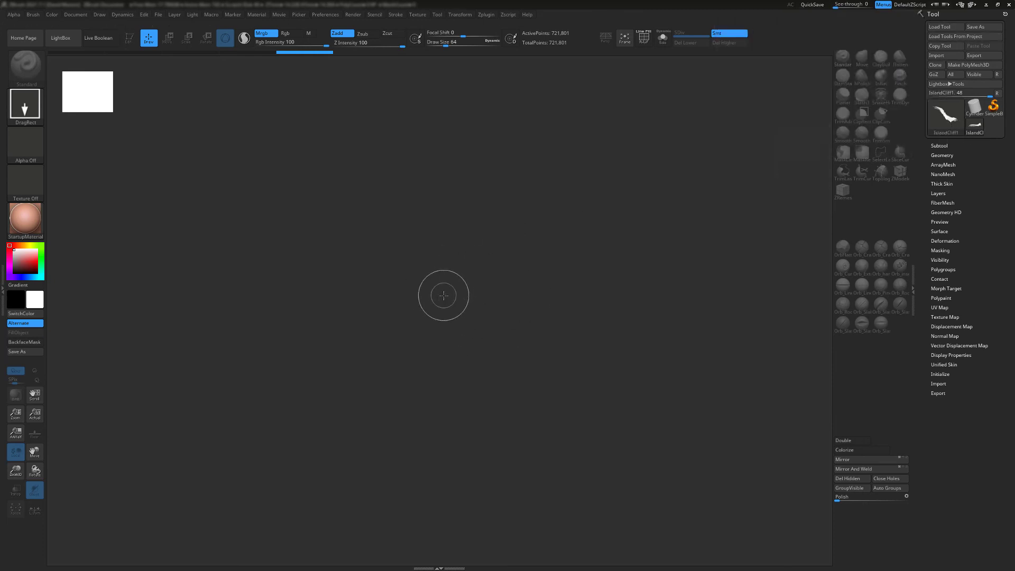
Draw the imported IslandCliff1 mesh onto the canvas and put it in Edit mode, with its rock face in view
left_click_drag(447, 288, 455, 549)
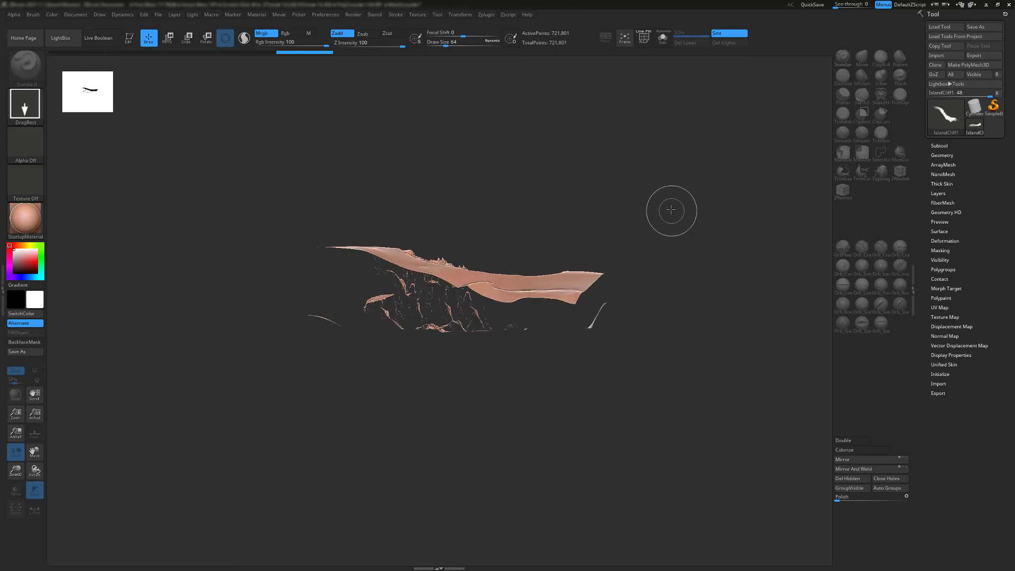
key("t")
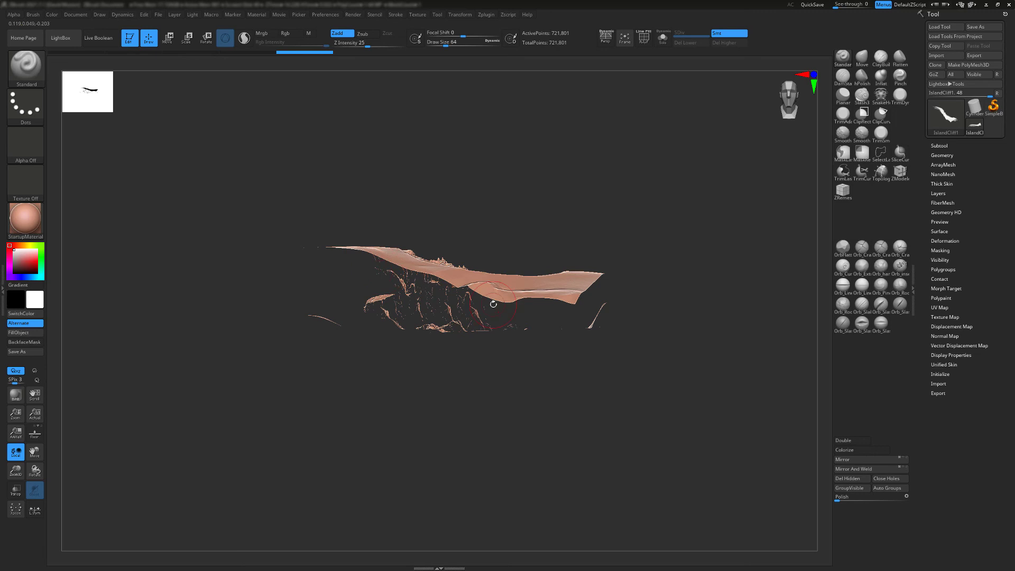
right_click_drag(574, 284, 526, 326)
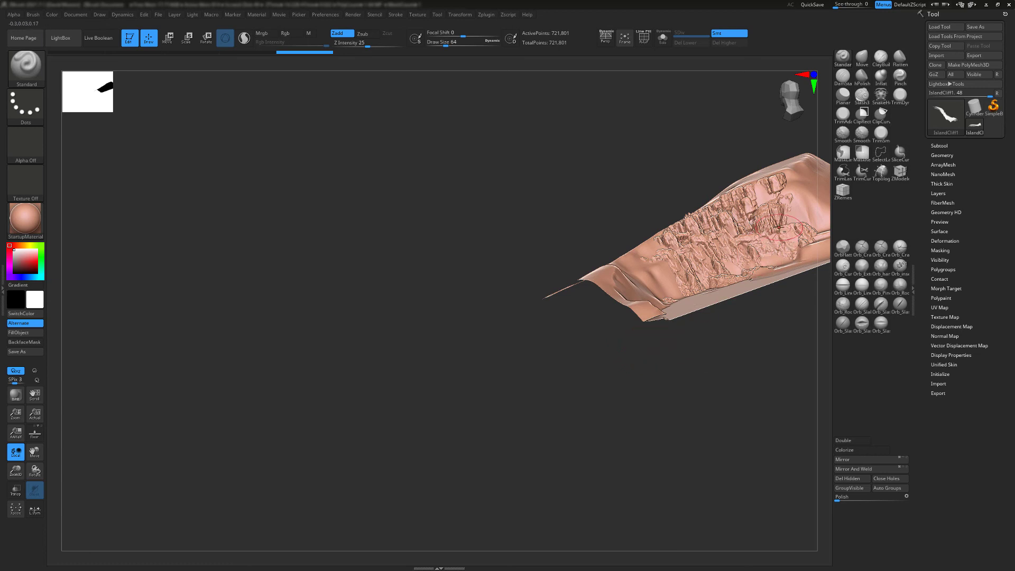
right_click_drag(752, 263, 484, 361, "alt")
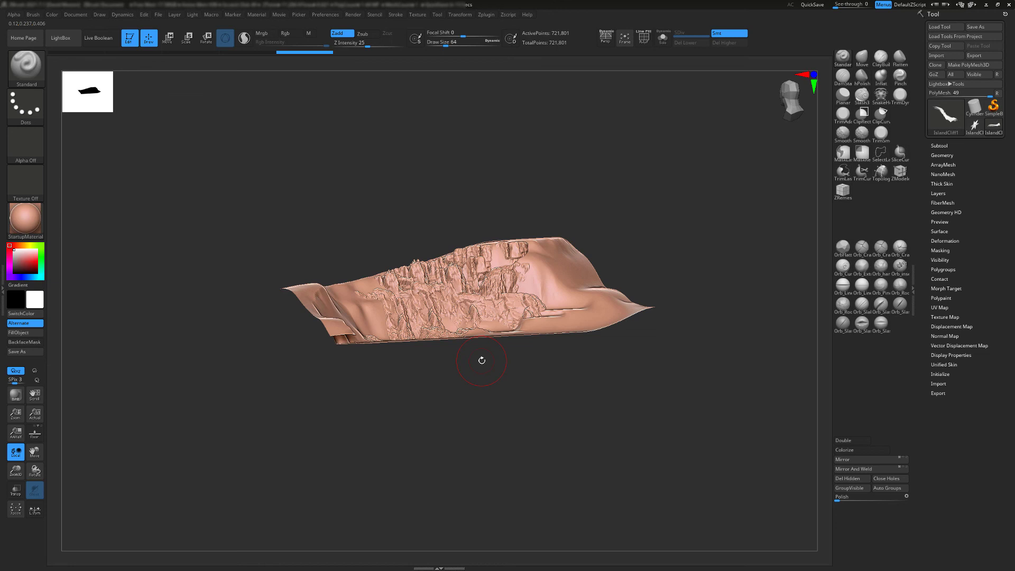
key("ctrl")
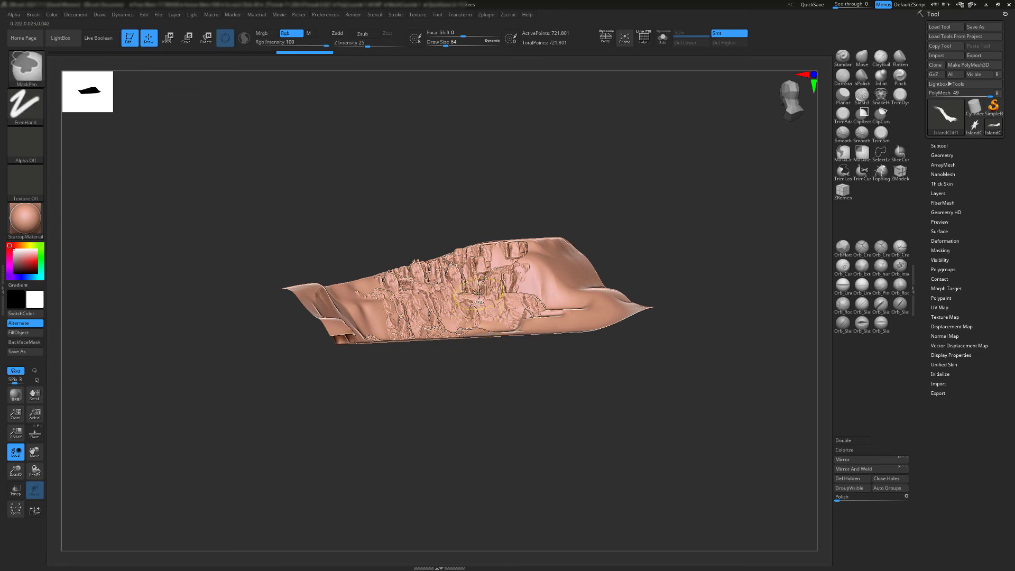
Turn on perspective view and examine the rocky cliff face from the front and from above
right_click_drag(478, 292, 481, 418, "ctrl")
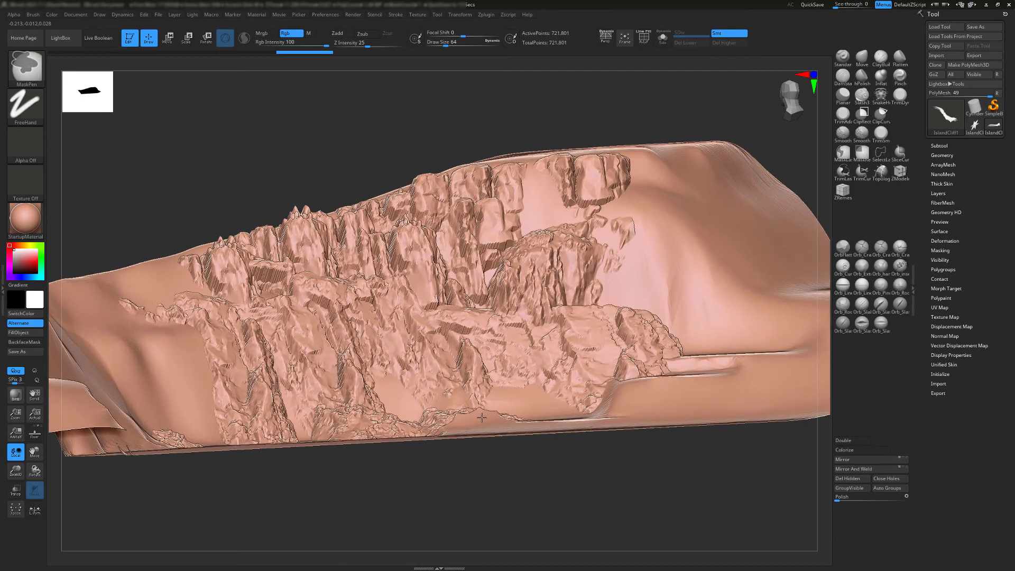
right_click_drag(475, 331, 501, 328, "alt")
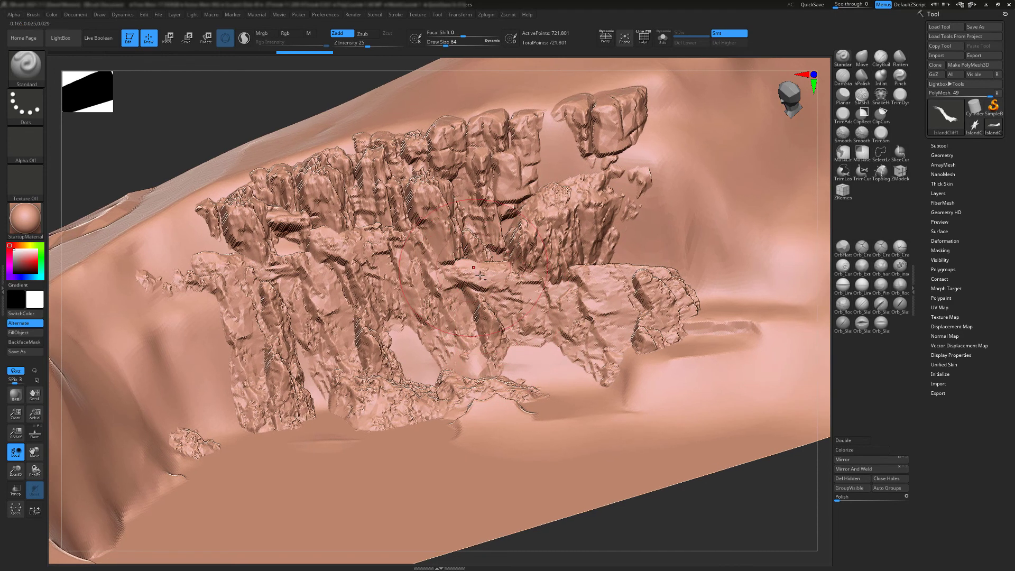
mouse_move(479, 274)
right_mouse_down()
mouse_move(469, 295)
mouse_move(513, 272)
mouse_move(421, 265)
mouse_move(370, 275)
mouse_move(338, 238)
mouse_move(336, 249)
right_mouse_up()
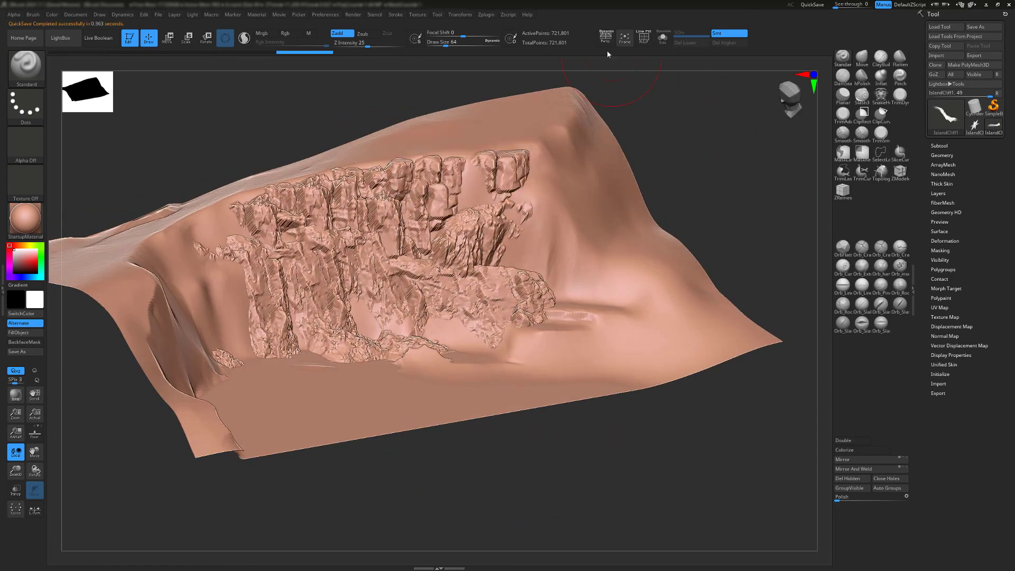
left_click(606, 37)
mouse_move(436, 286)
right_mouse_down()
mouse_move(456, 308)
mouse_move(481, 264)
mouse_move(450, 289)
right_mouse_up()
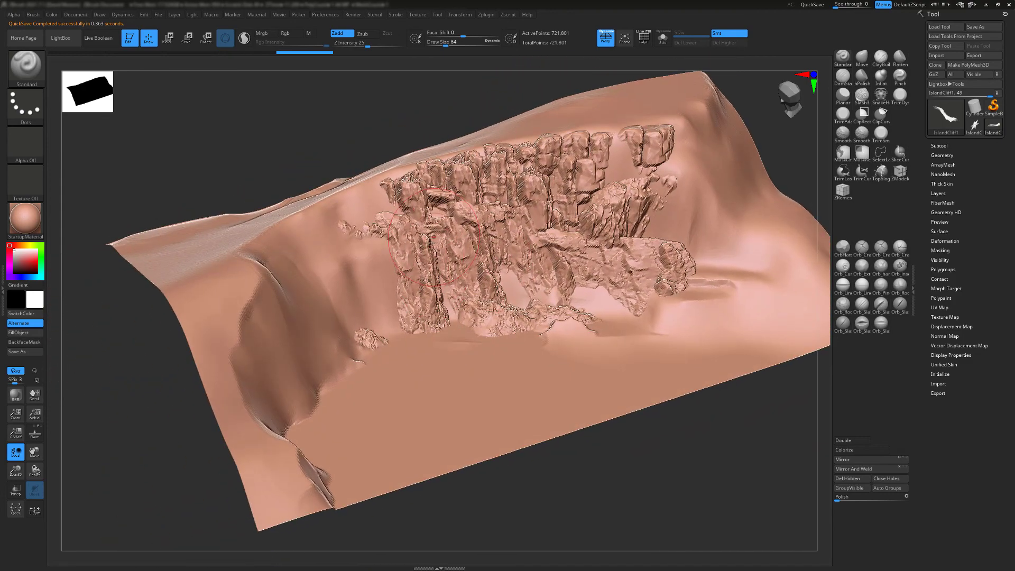
right_click_drag(434, 237, 422, 270)
right_click_drag(584, 231, 450, 308)
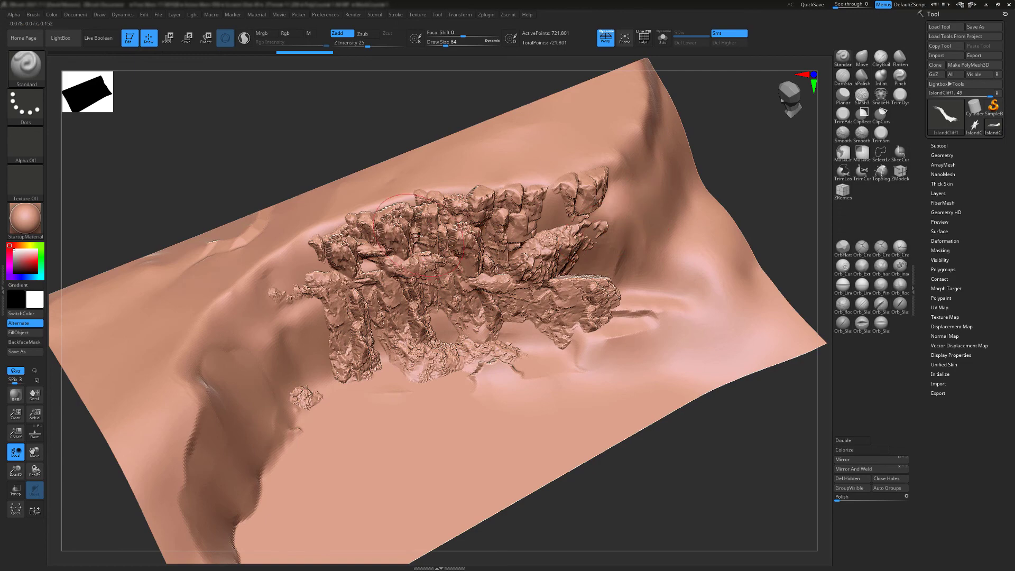
mouse_move(419, 235)
right_mouse_down("alt")
mouse_move(412, 329)
mouse_move(494, 447)
right_mouse_up("alt")
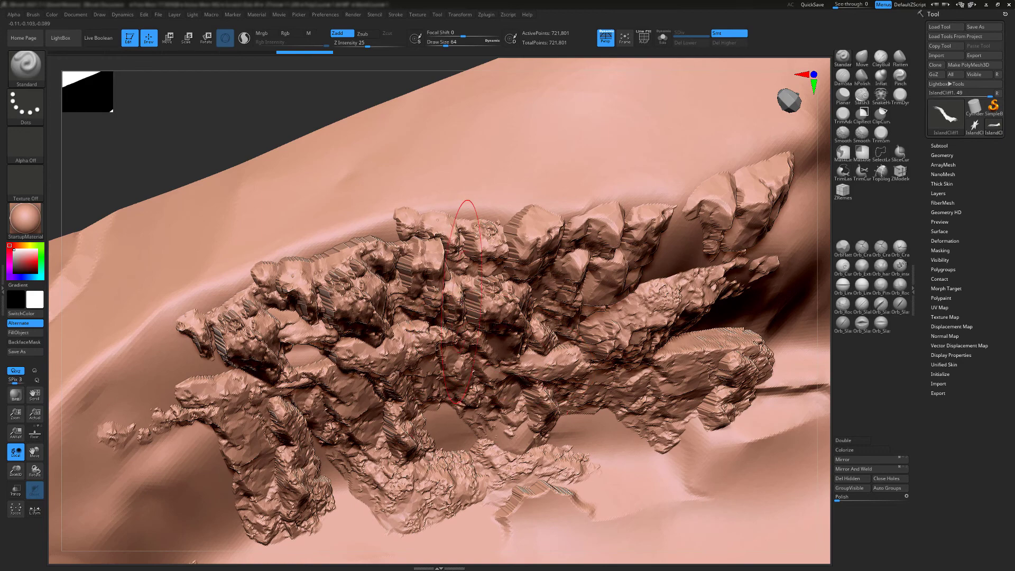
right_click_drag(452, 207, 432, 322)
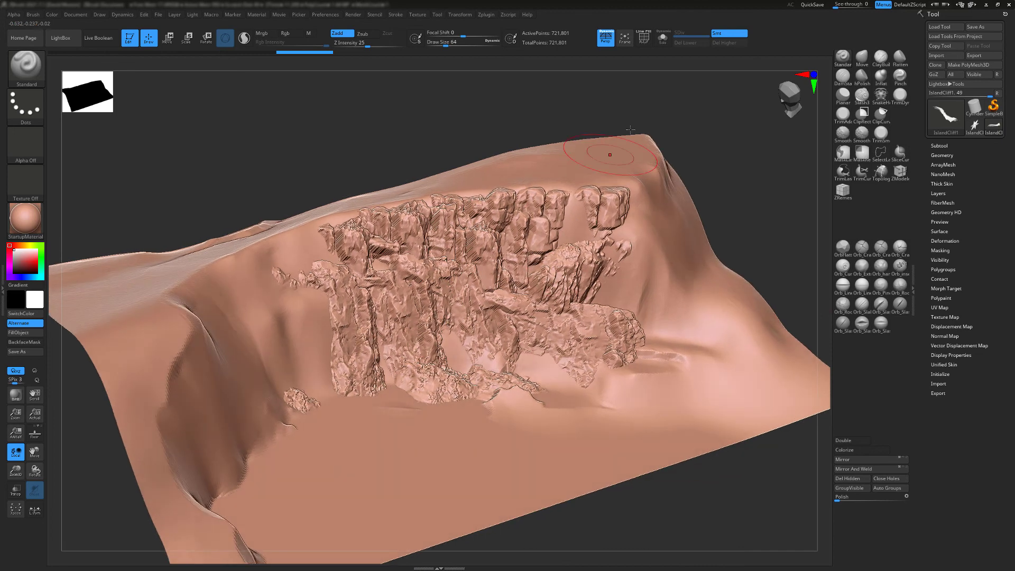
Show the polygon wireframe and examine the stretched topology on the cliff rocks up close
left_click(645, 36)
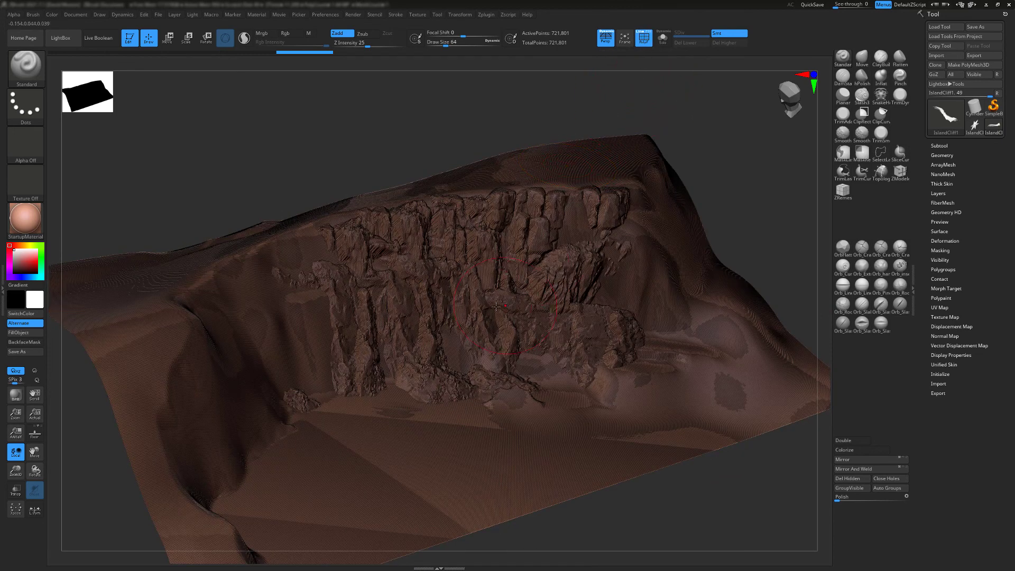
right_click_drag(496, 307, 518, 349)
right_click_drag(410, 270, 460, 326, "ctrl")
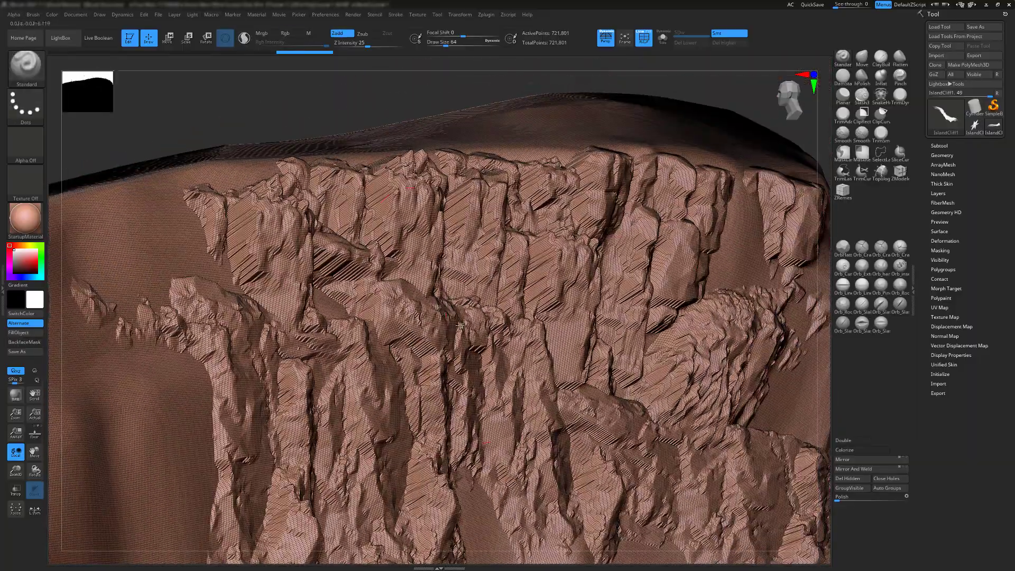
right_click_drag(591, 335, 583, 350)
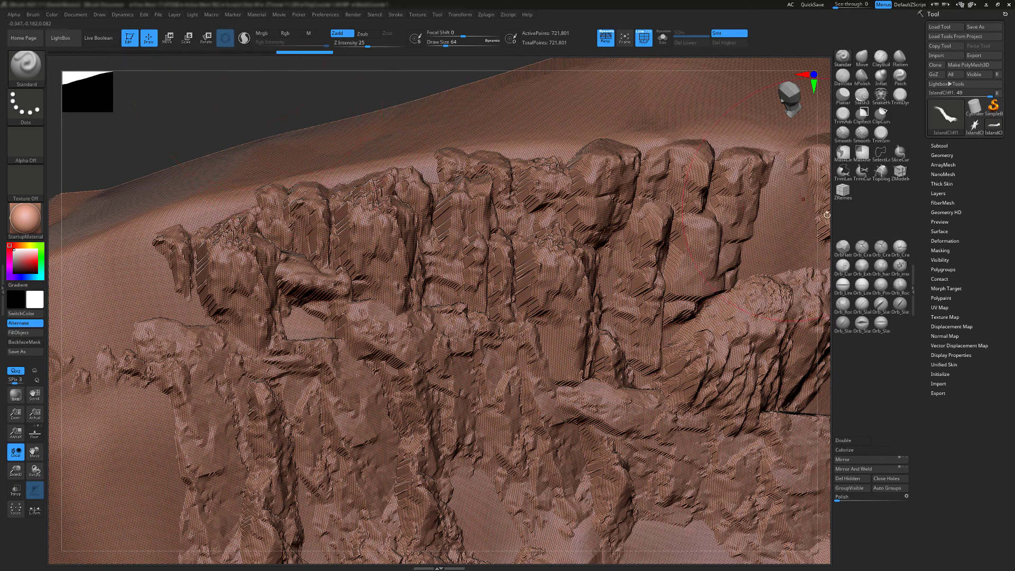
Try Tessimate on the cliff mesh with a polygon size of 0.2 and undo it
left_click(942, 155)
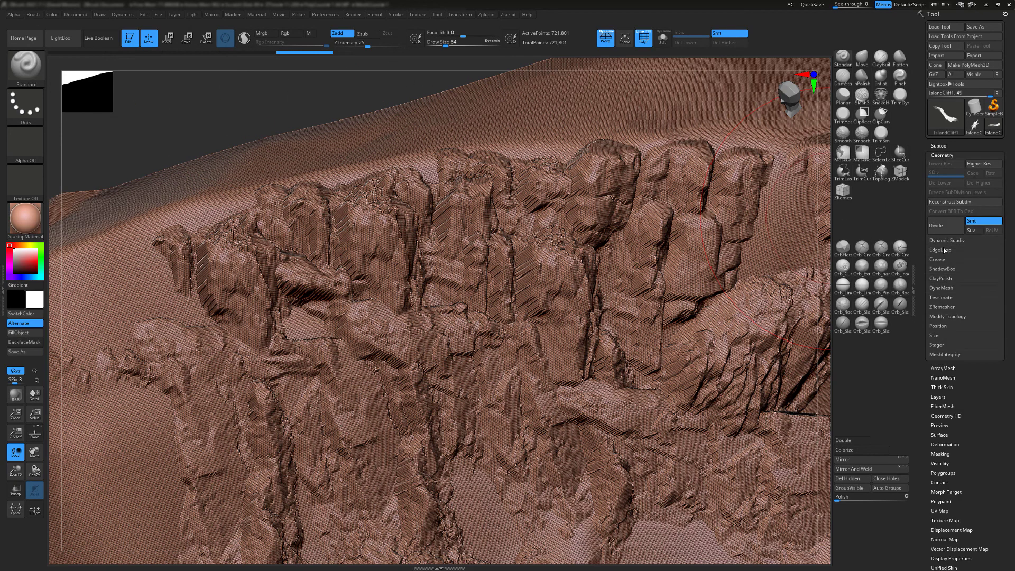
left_click(942, 298)
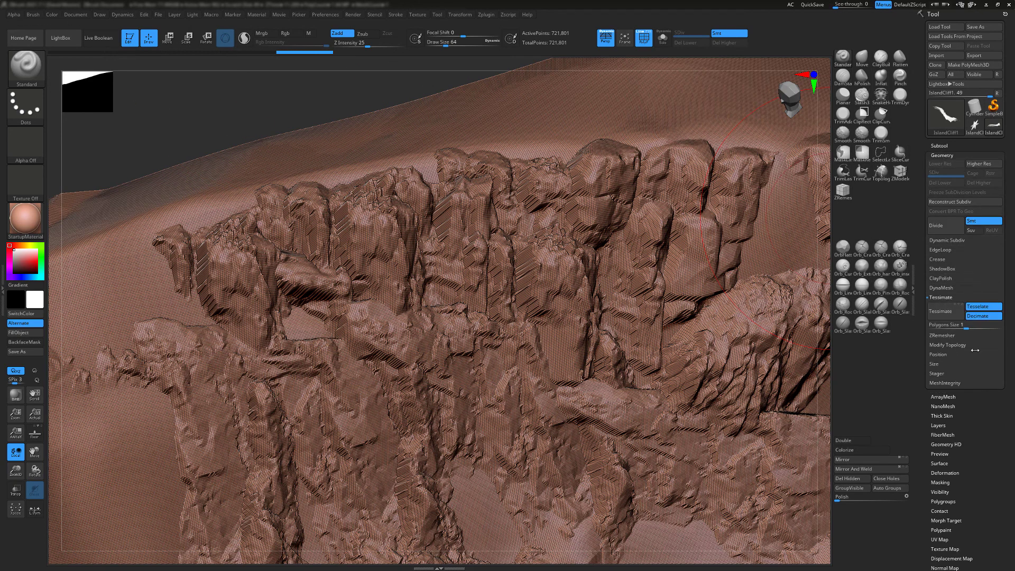
left_click(968, 326)
key("Return")
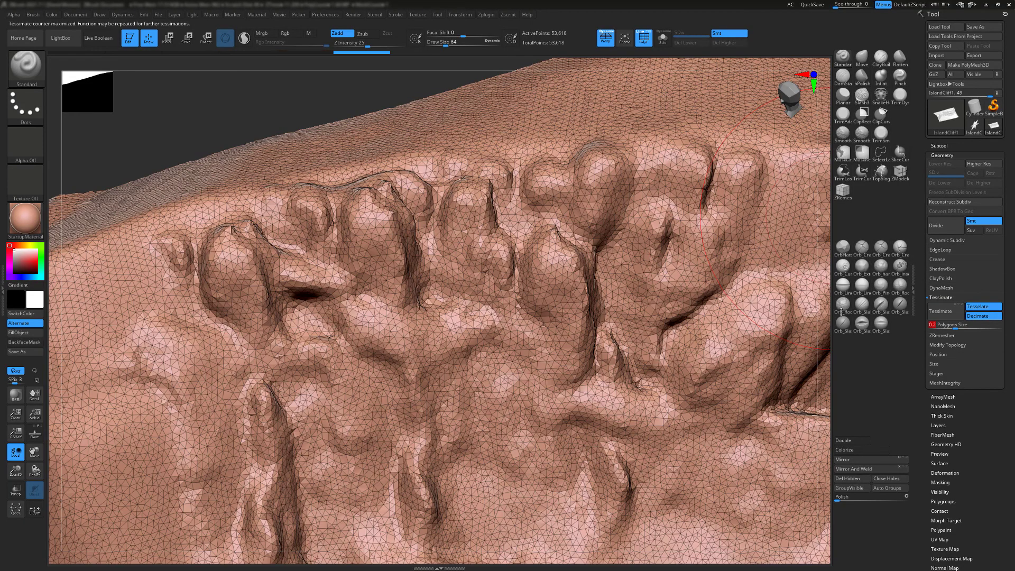
right_click_drag(510, 303, 550, 273)
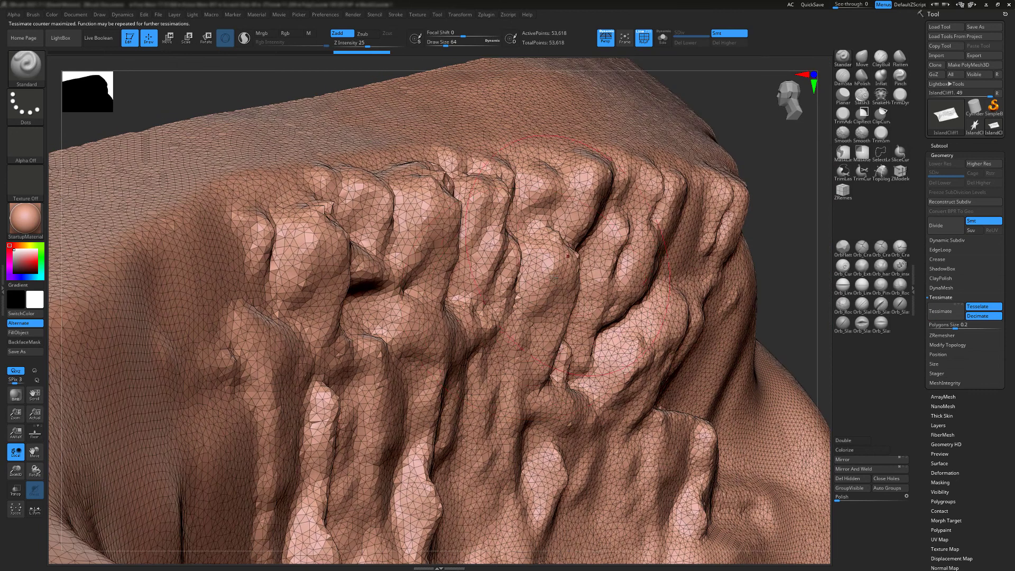
key("ctrl+z")
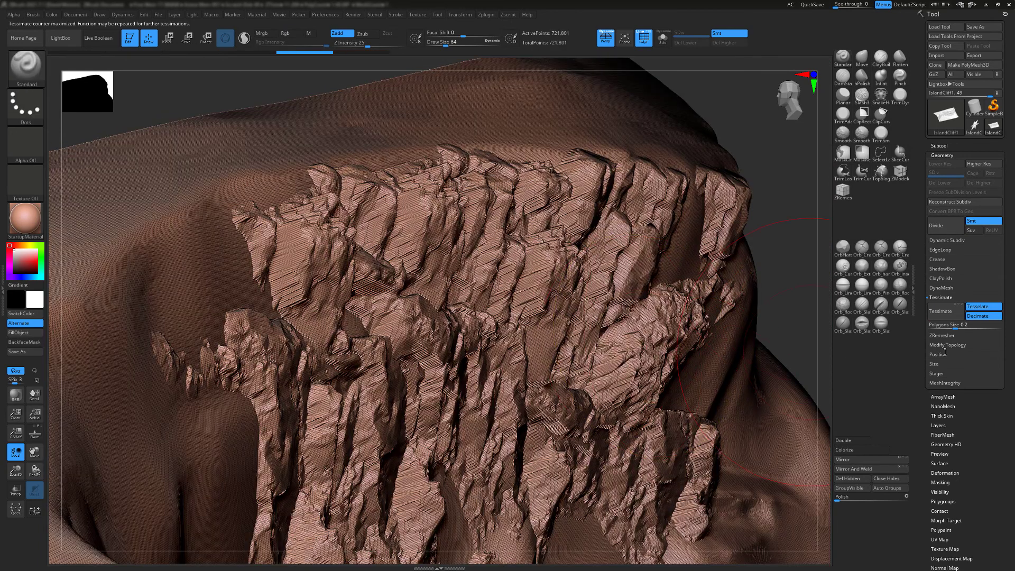
Tessimate the cliff mesh with a polygon size of 0.05 and check the topology on the rocks
left_click(953, 326)
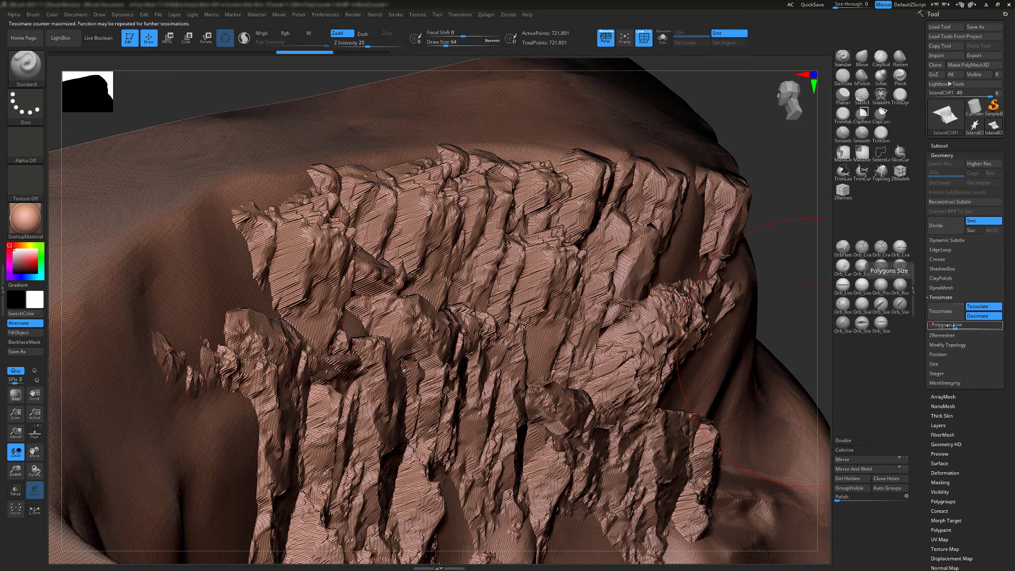
type("0.05")
key("Return")
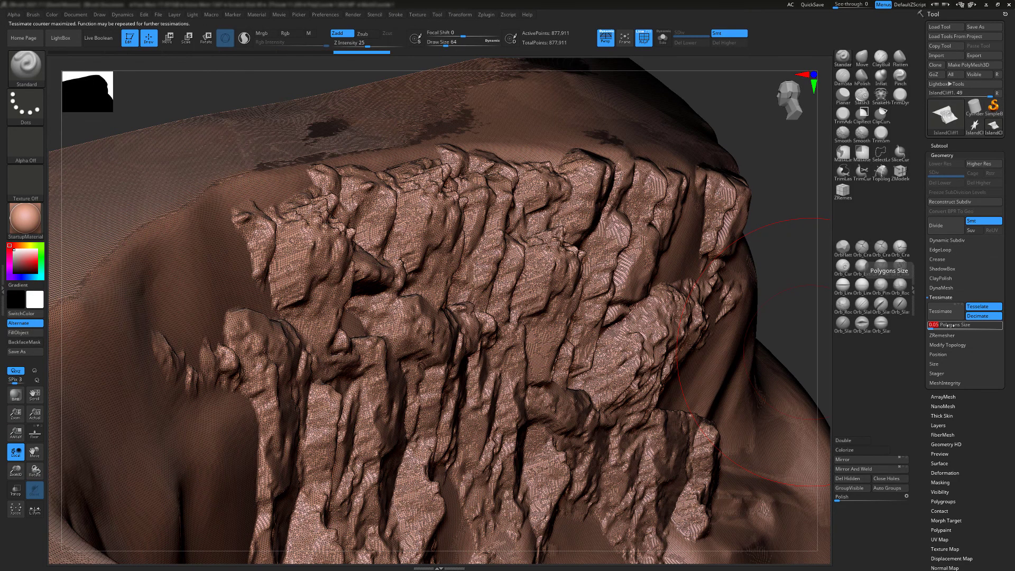
right_click_drag(622, 332, 597, 330)
mouse_move(575, 171)
right_mouse_down()
mouse_move(467, 214)
mouse_move(455, 254)
mouse_move(444, 211)
right_mouse_up()
mouse_move(375, 227)
right_mouse_down("ctrl")
mouse_move(389, 291)
mouse_move(344, 244)
right_mouse_up("ctrl")
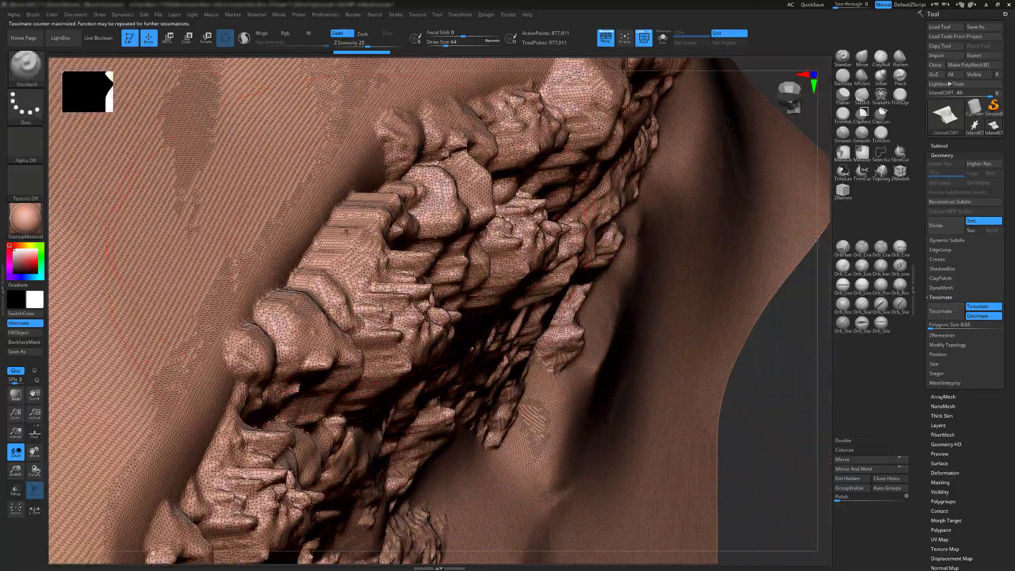
right_click_drag(390, 201, 302, 138)
right_click_drag(555, 164, 465, 174, "ctrl")
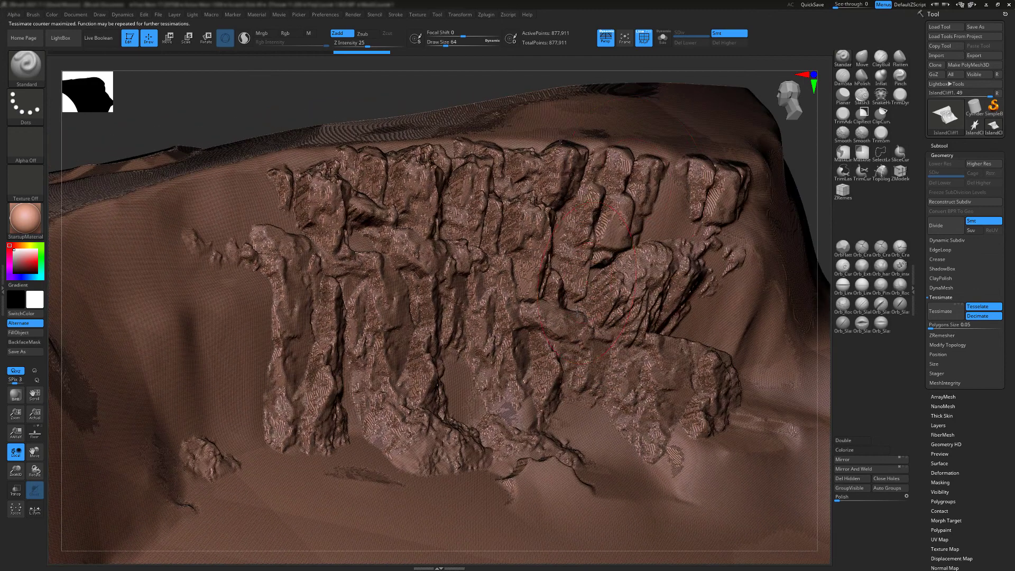
Hide the polygon wireframe and inspect the smooth slopes and ridge around the cliff rocks
left_click(644, 41)
mouse_move(650, 242)
right_mouse_down("ctrl")
mouse_move(634, 312)
mouse_move(632, 294)
mouse_move(536, 321)
mouse_move(456, 290)
mouse_move(321, 274)
mouse_move(438, 285)
mouse_move(363, 273)
right_mouse_up("ctrl")
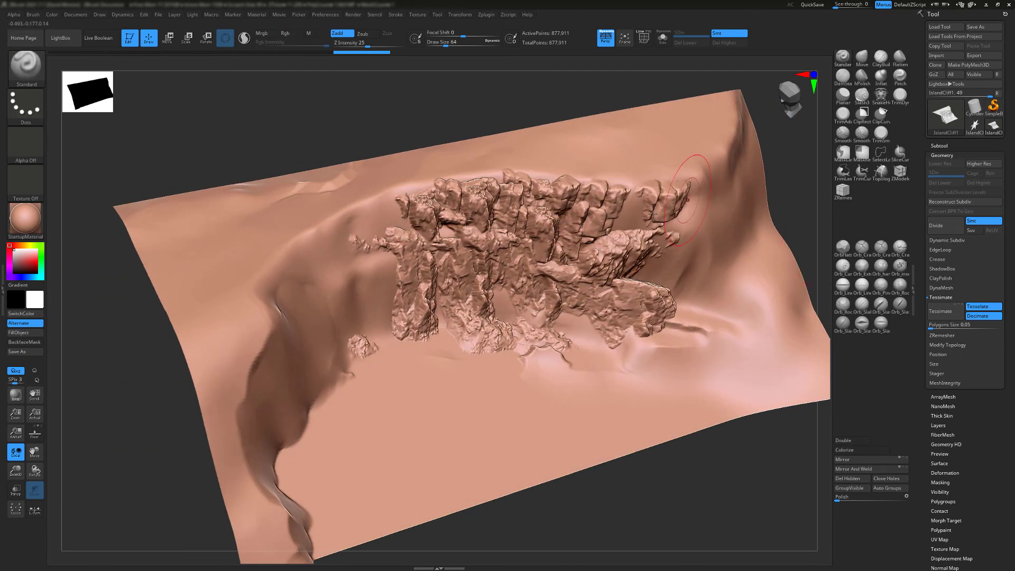
mouse_move(652, 214)
right_mouse_down()
mouse_move(608, 232)
mouse_move(554, 283)
mouse_move(548, 312)
mouse_move(541, 290)
mouse_move(732, 169)
right_mouse_up()
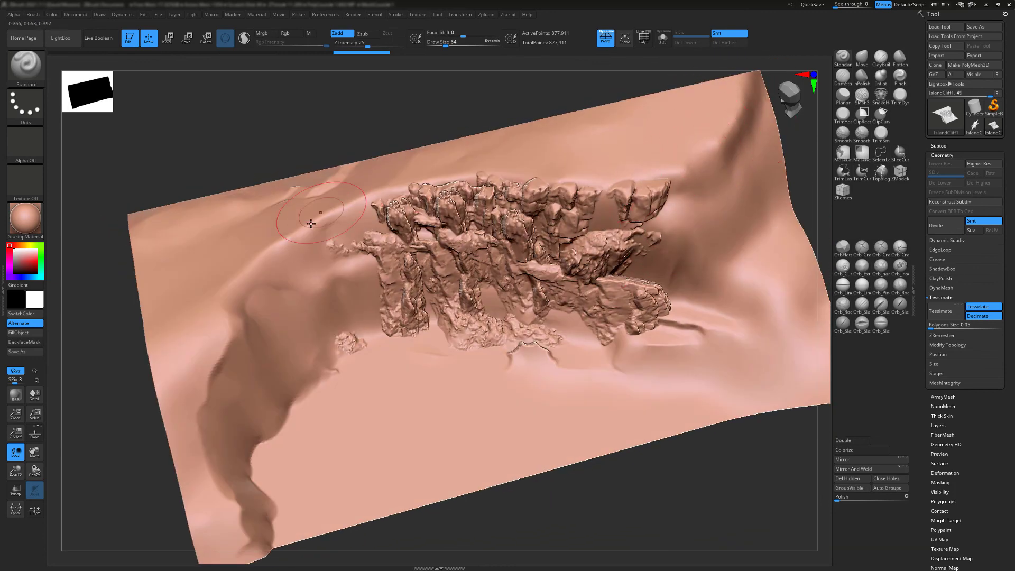
right_click_drag(243, 275, 331, 272)
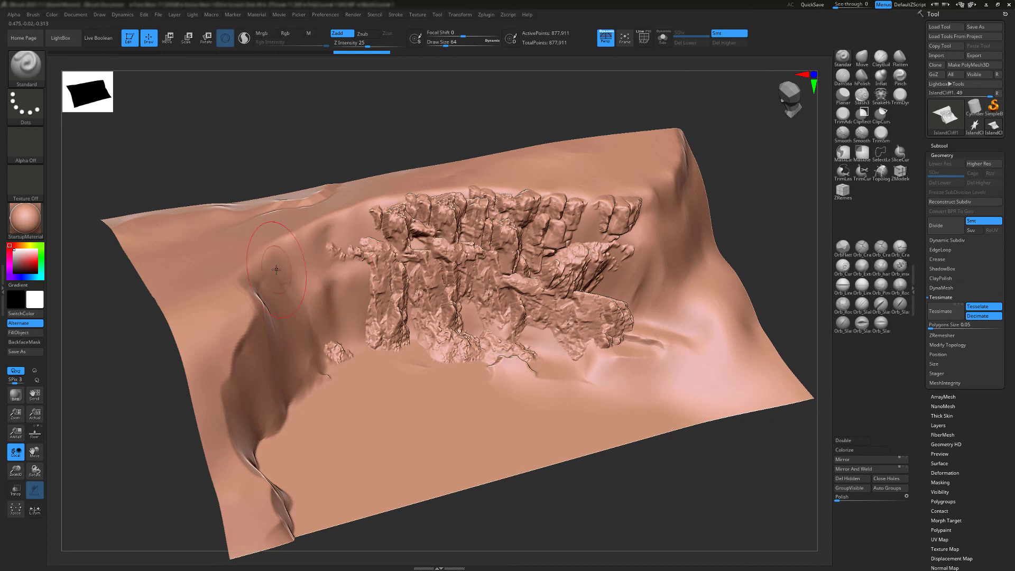
mouse_move(277, 265)
right_mouse_down()
mouse_move(360, 238)
mouse_move(285, 262)
mouse_move(401, 264)
right_mouse_up()
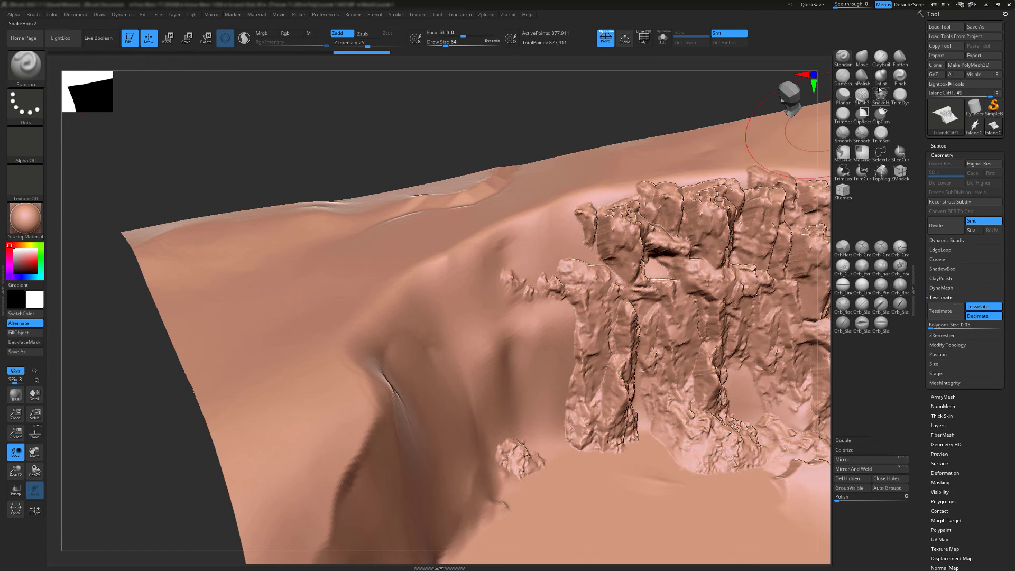
Try building up a mound on the ridge beside the rocks with ClayBuildup at draw size about 20, and undo it
left_click(881, 55)
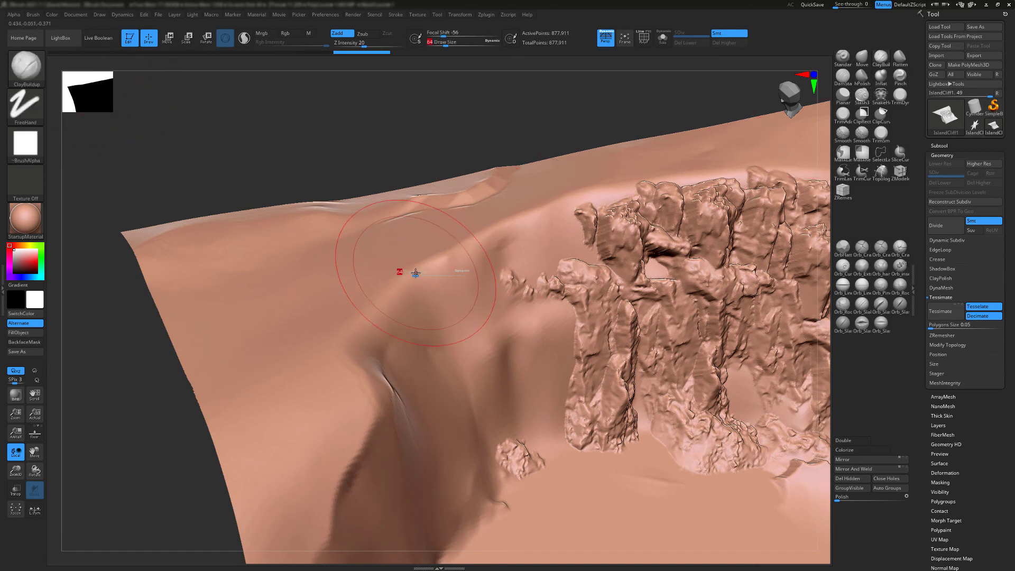
key("s")
left_click_drag(414, 272, 406, 272)
mouse_move(338, 318)
left_mouse_down()
mouse_move(343, 307)
mouse_move(414, 295)
left_mouse_up()
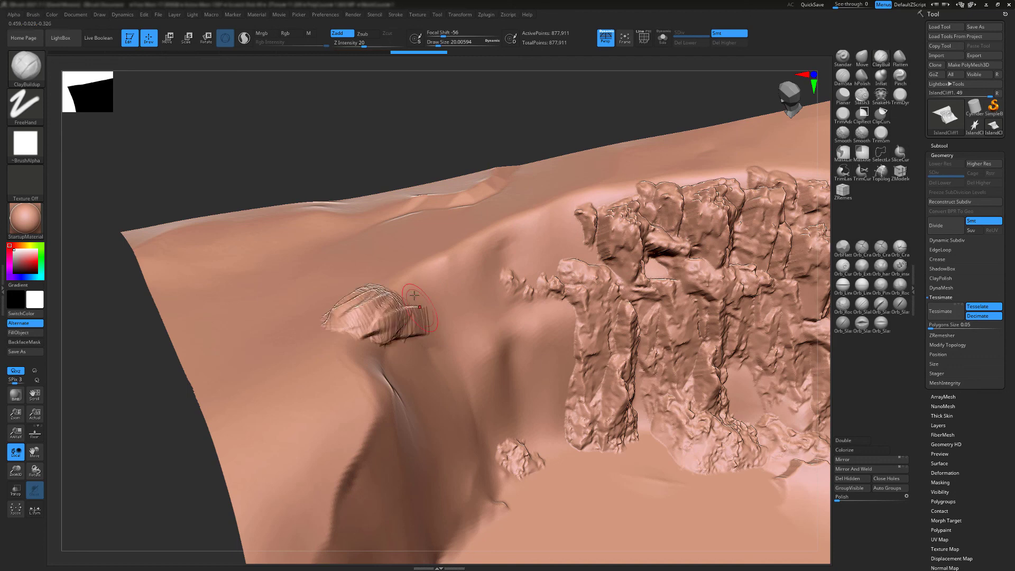
right_click_drag(414, 295, 386, 332)
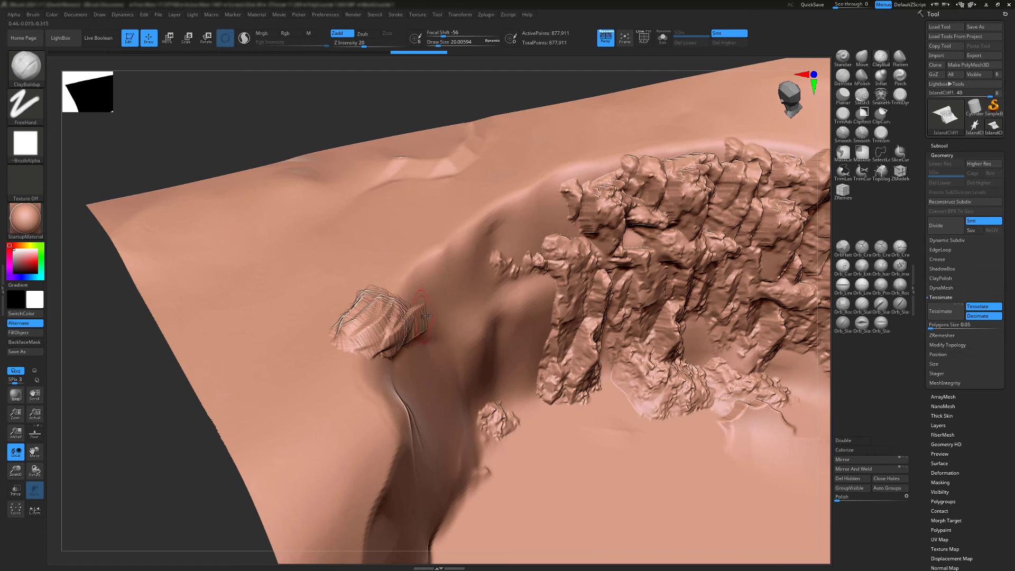
right_click_drag(427, 316, 340, 325)
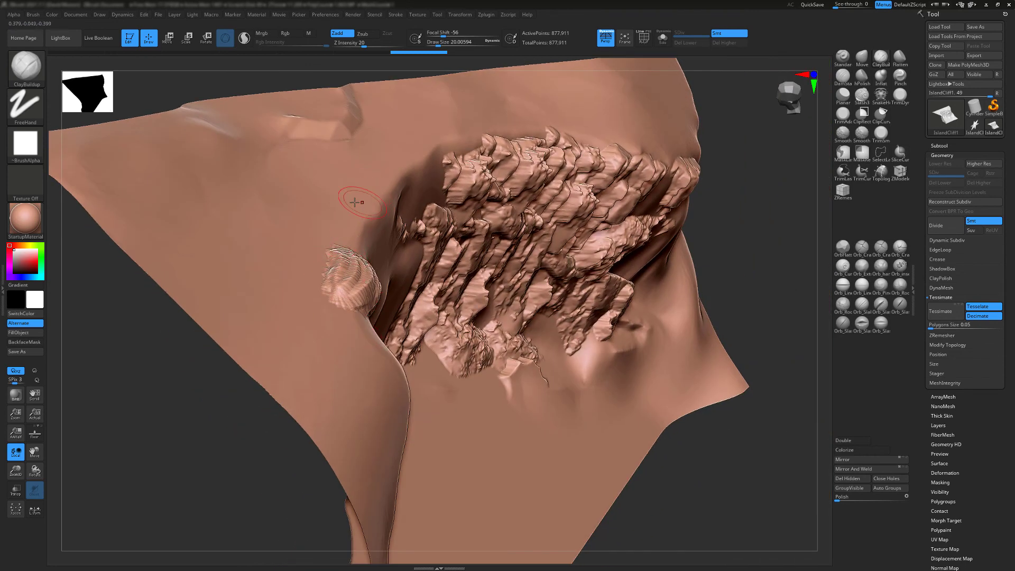
right_click_drag(344, 304, 280, 302)
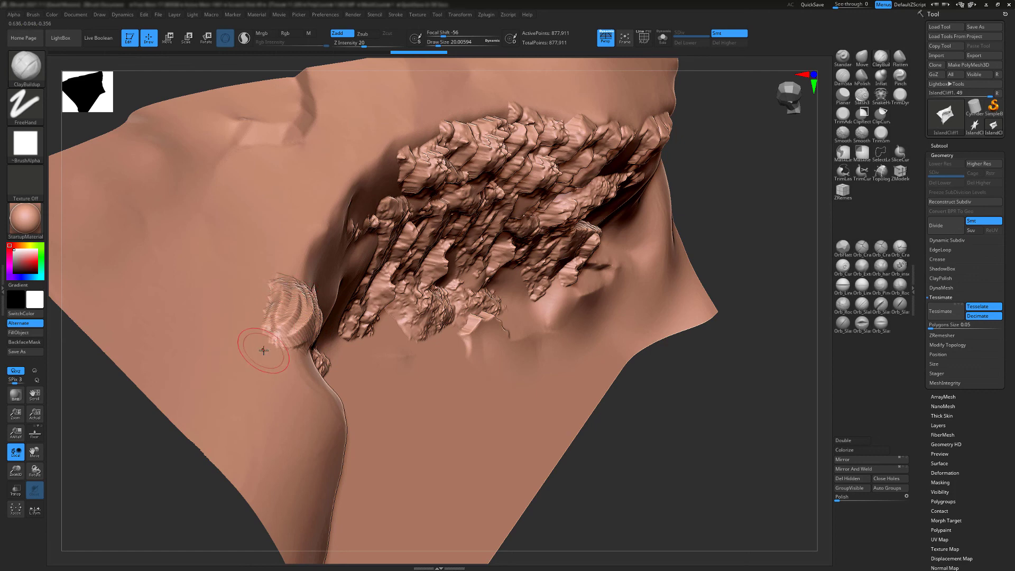
mouse_move(321, 358)
right_mouse_down()
mouse_move(399, 335)
mouse_move(411, 318)
right_mouse_up()
key("ctrl+z")
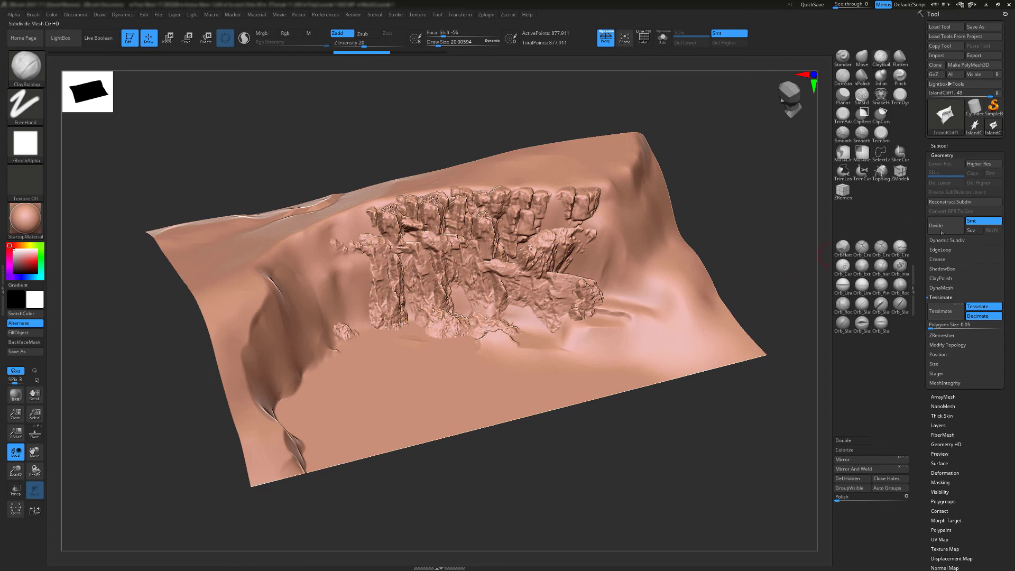
Duplicate the IslandCliff1 subtool and check the copy in the view
left_click(950, 147)
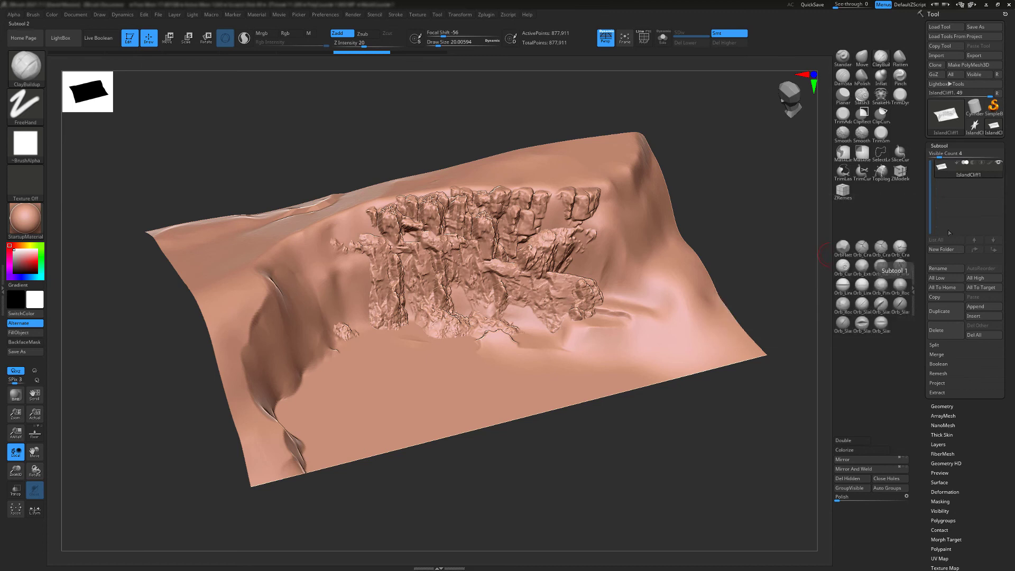
left_click(941, 313)
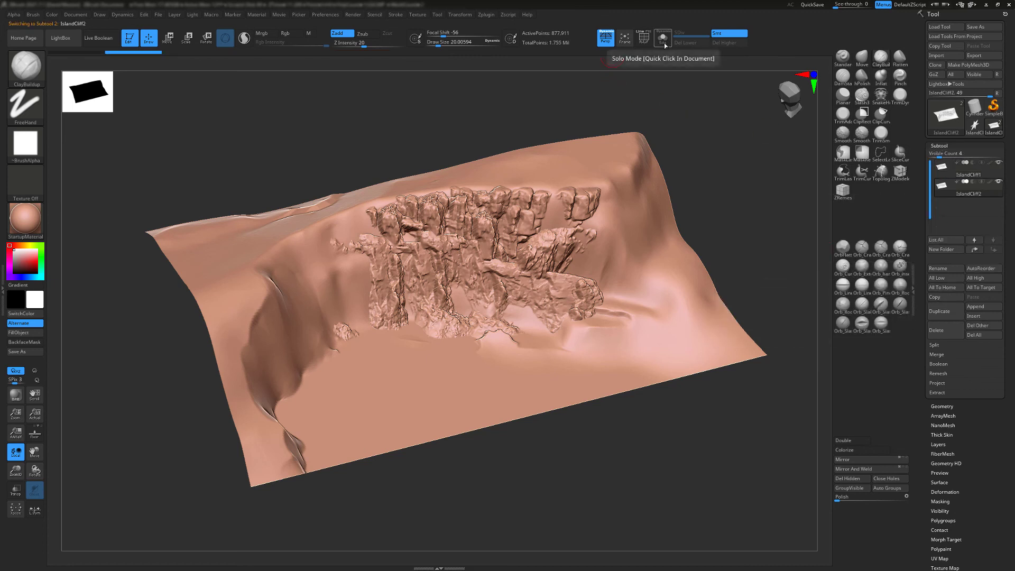
right_click_drag(501, 297, 234, 324)
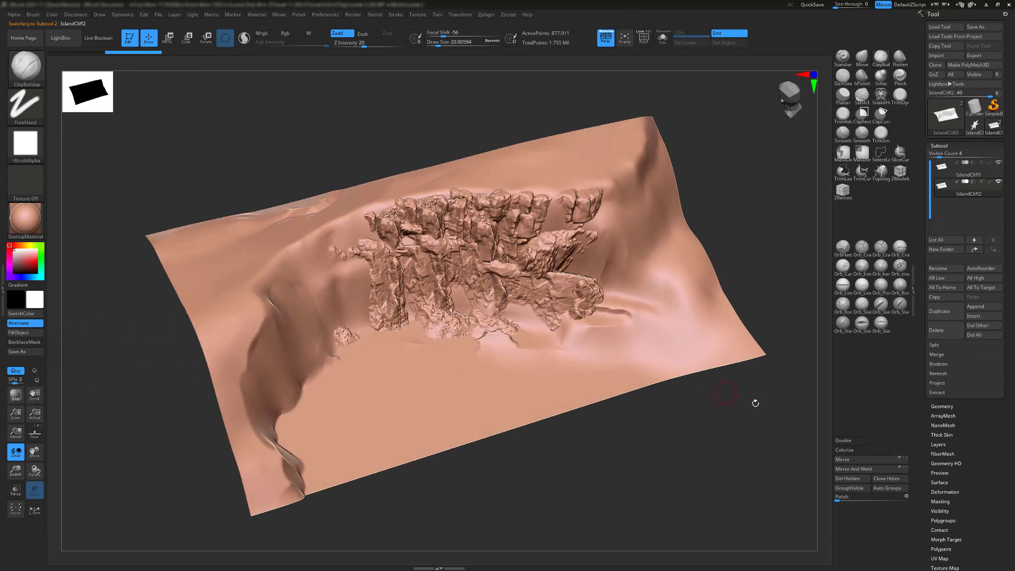
Turn on Colorize for the IslandCliff2 subtool and assign the SkinShade4 material
left_click(860, 450)
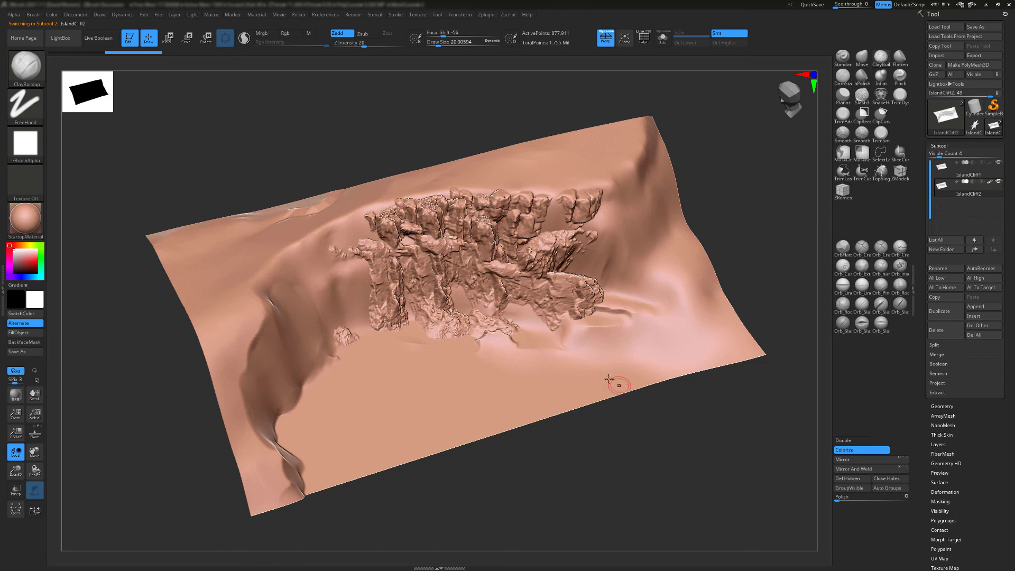
right_click_drag(514, 321, 403, 238, "ctrl")
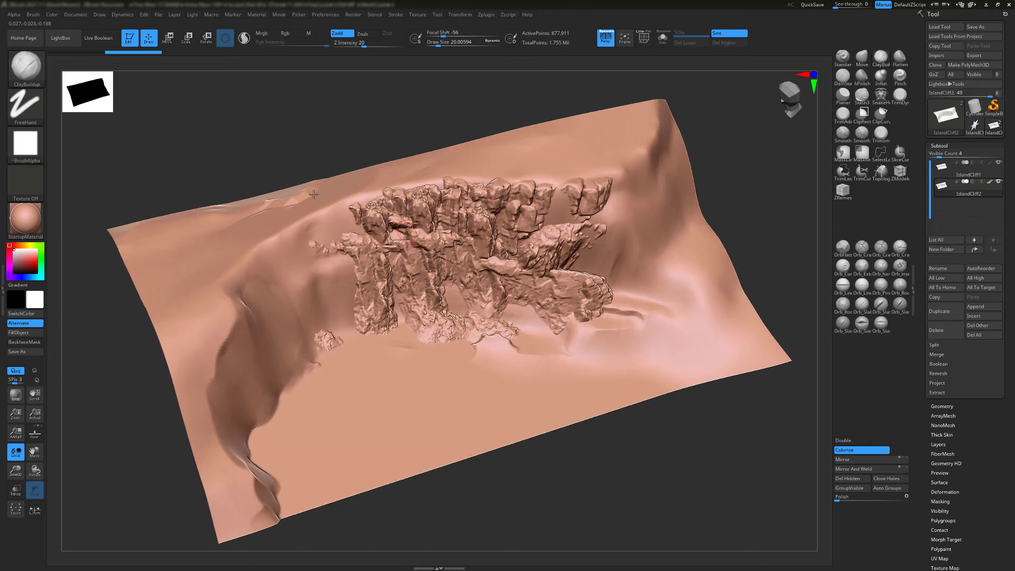
left_click(40, 224)
left_click(39, 224)
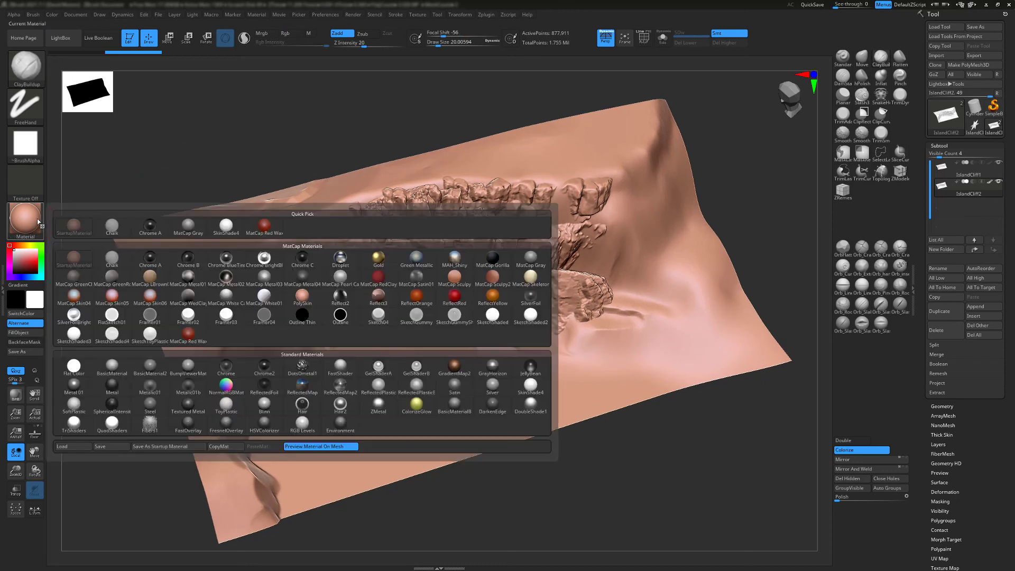
left_click(227, 226)
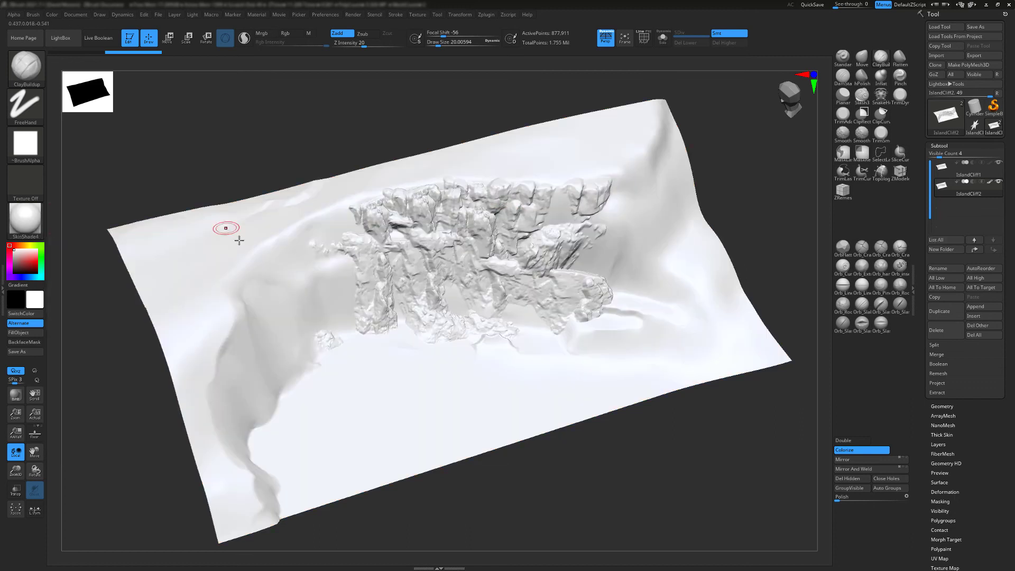
Fill the IslandCliff1 subtool with a dark green colour, RGB 51, 119, 80
left_click(947, 174)
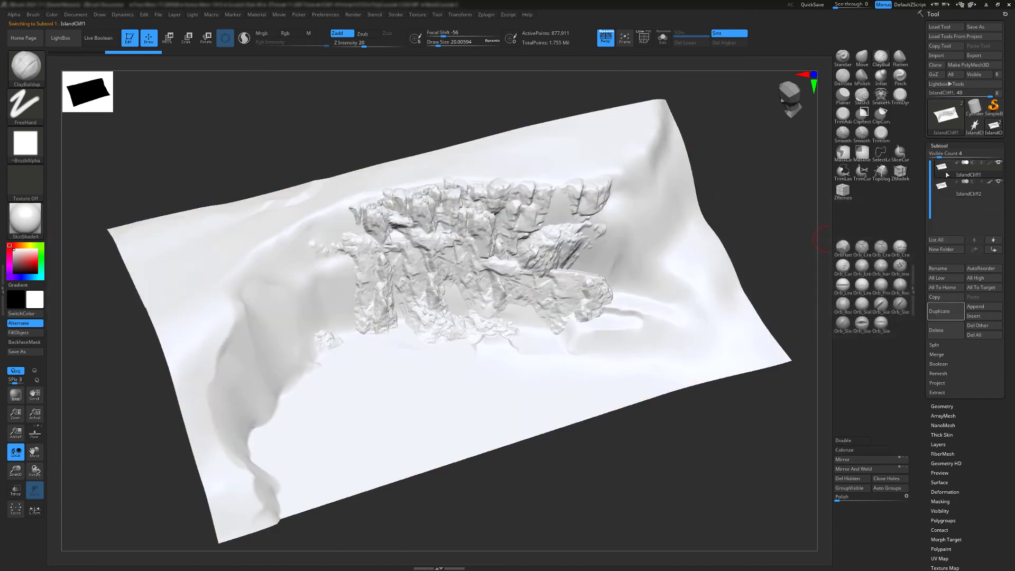
mouse_move(978, 175)
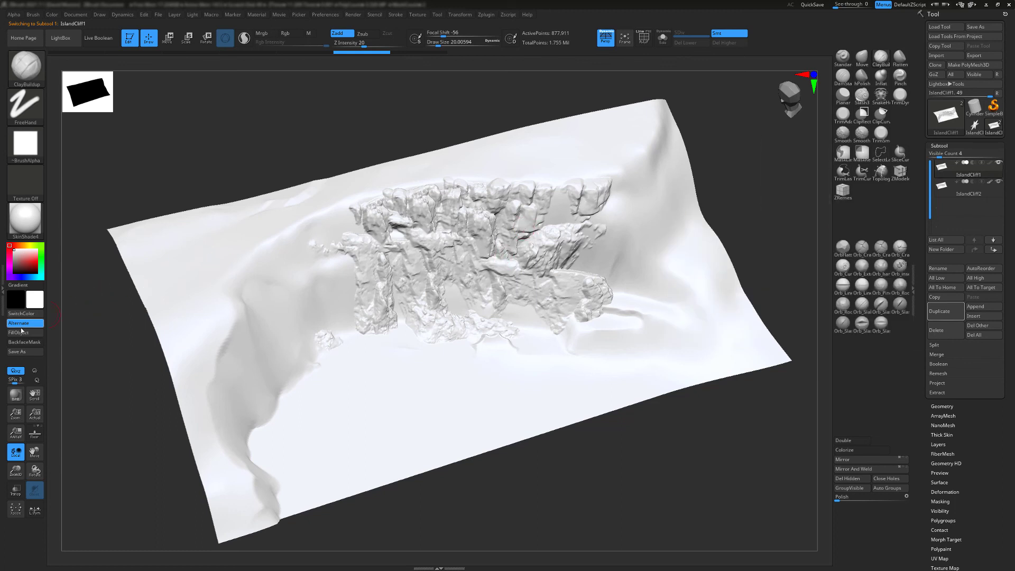
left_click(42, 256)
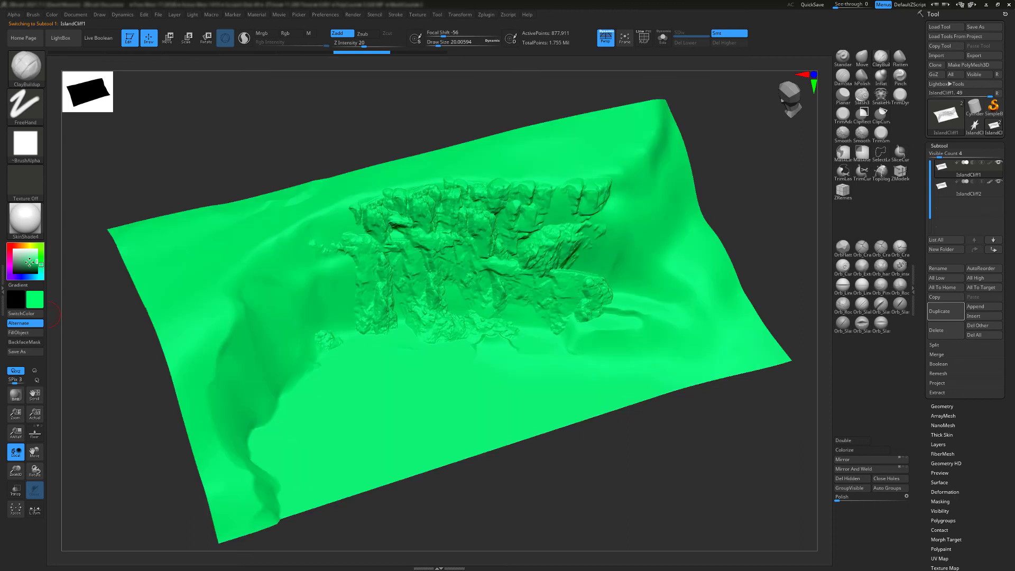
left_click_drag(31, 263, 22, 266)
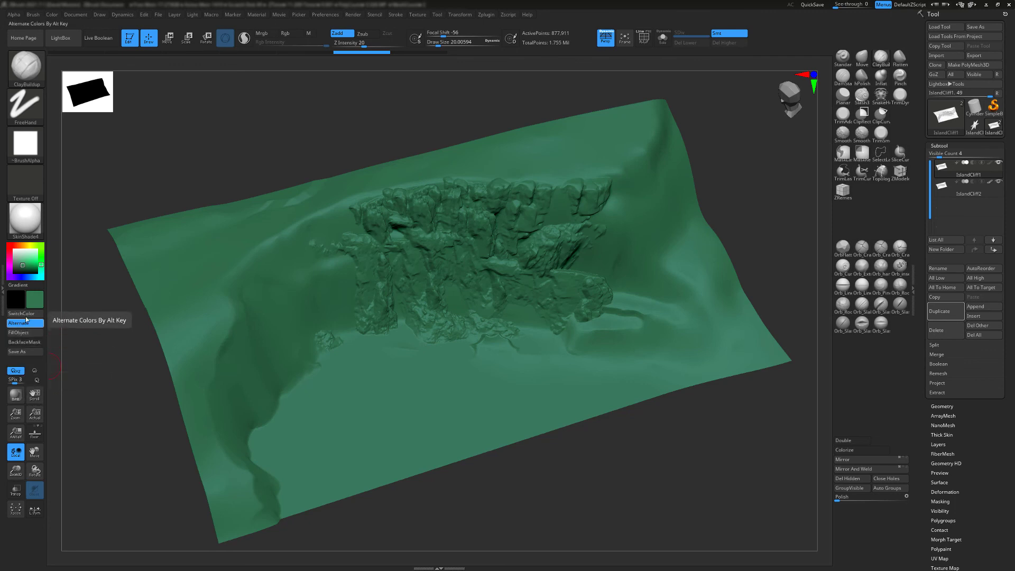
left_click(34, 335)
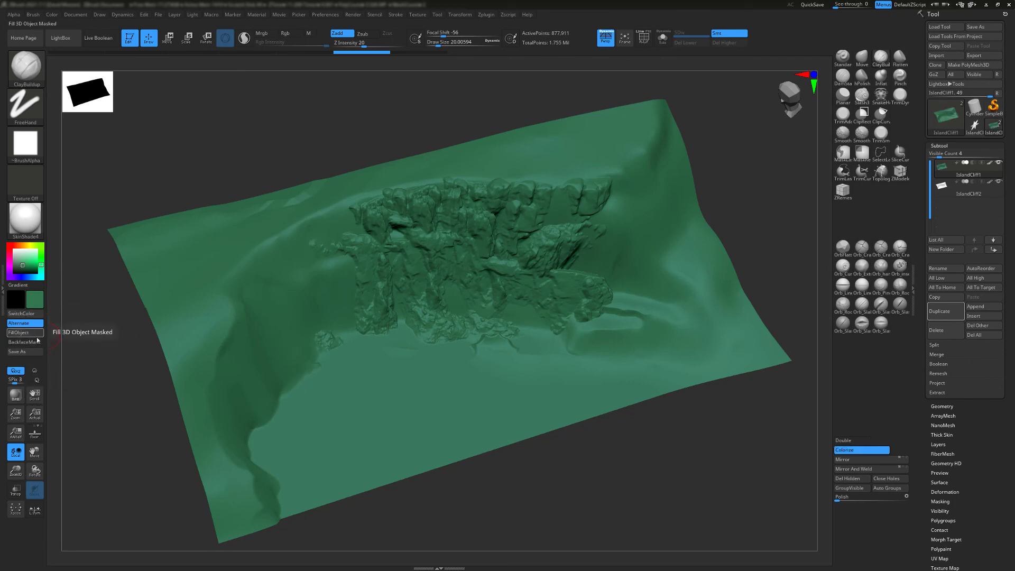
Fill IslandCliff2 with white, switch the material to StartupMaterial, and compare both subtools, ending on IslandCliff2
right_click_drag(686, 290, 684, 274, "alt")
left_click(945, 188)
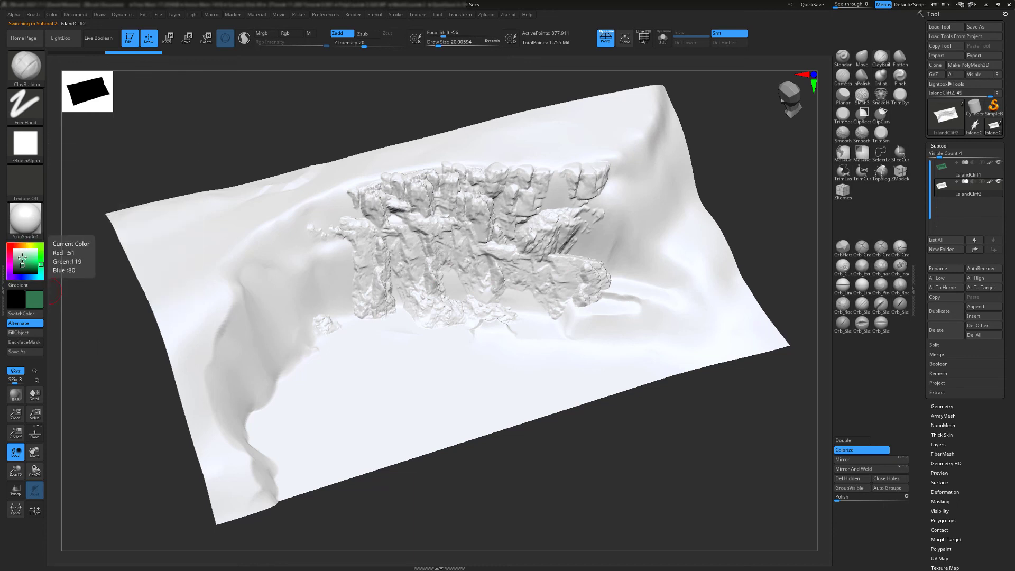
left_click_drag(21, 259, 14, 250)
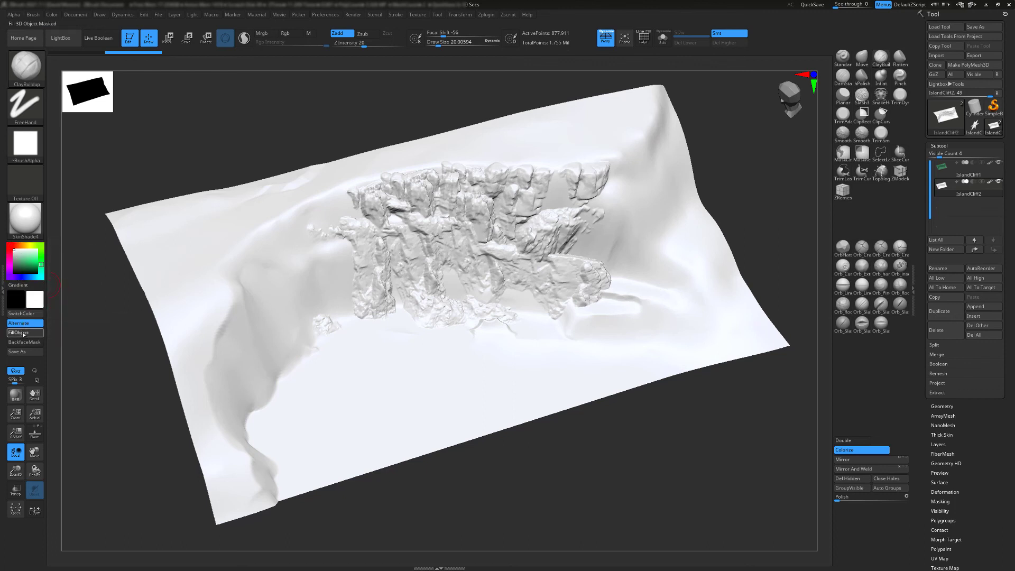
left_click(26, 225)
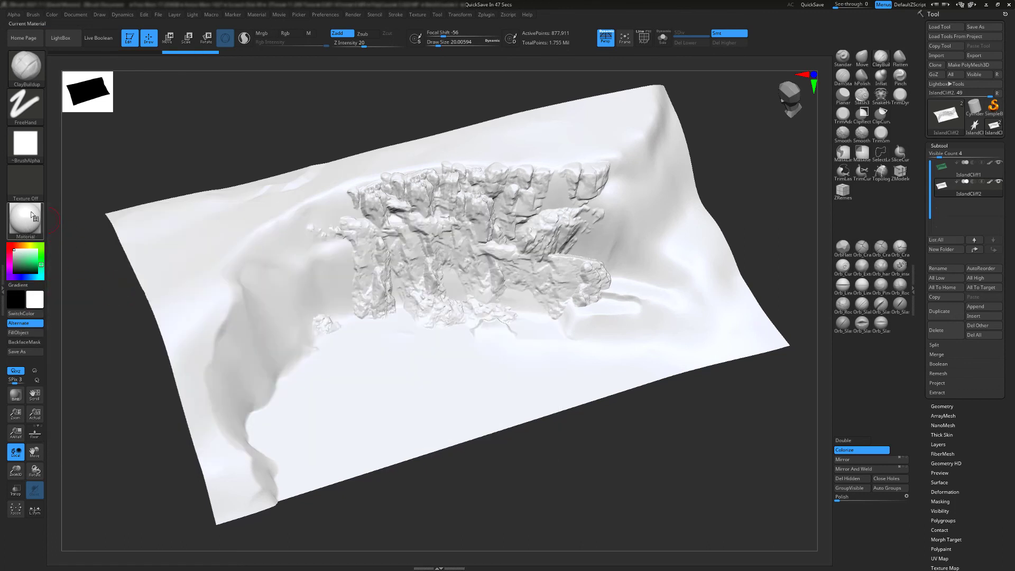
left_click(25, 225)
left_click(77, 228)
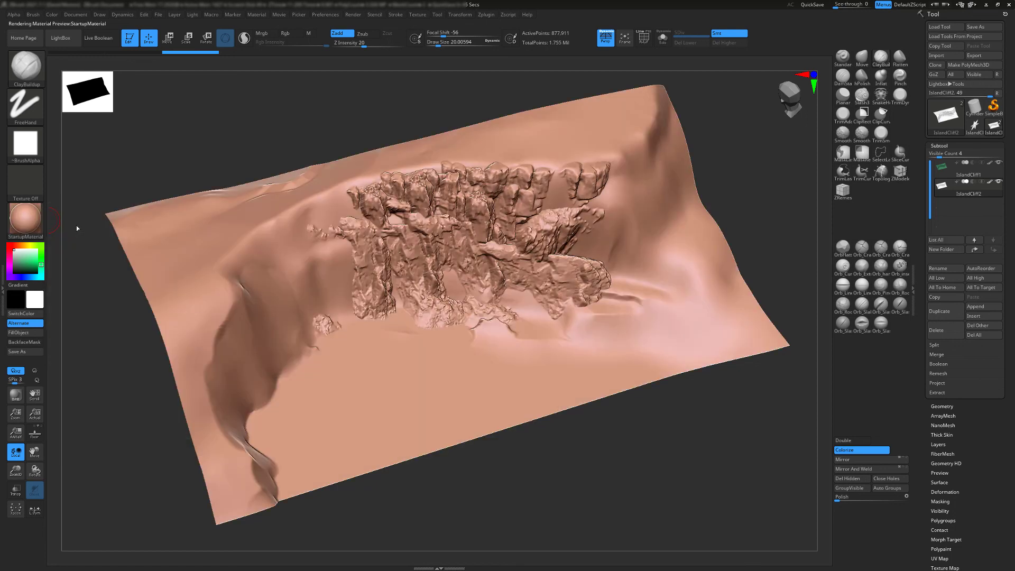
left_click(947, 174)
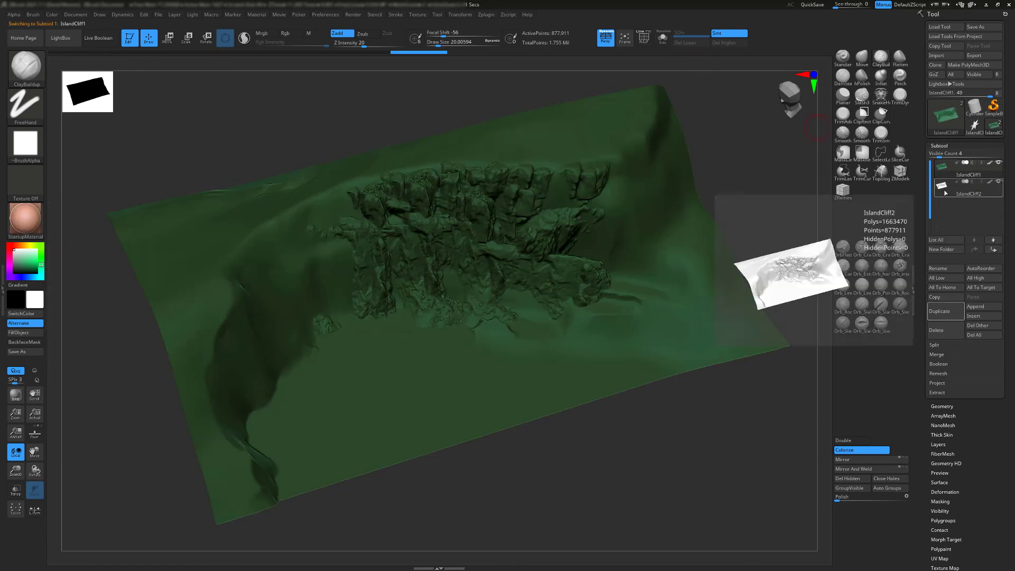
left_click(946, 192)
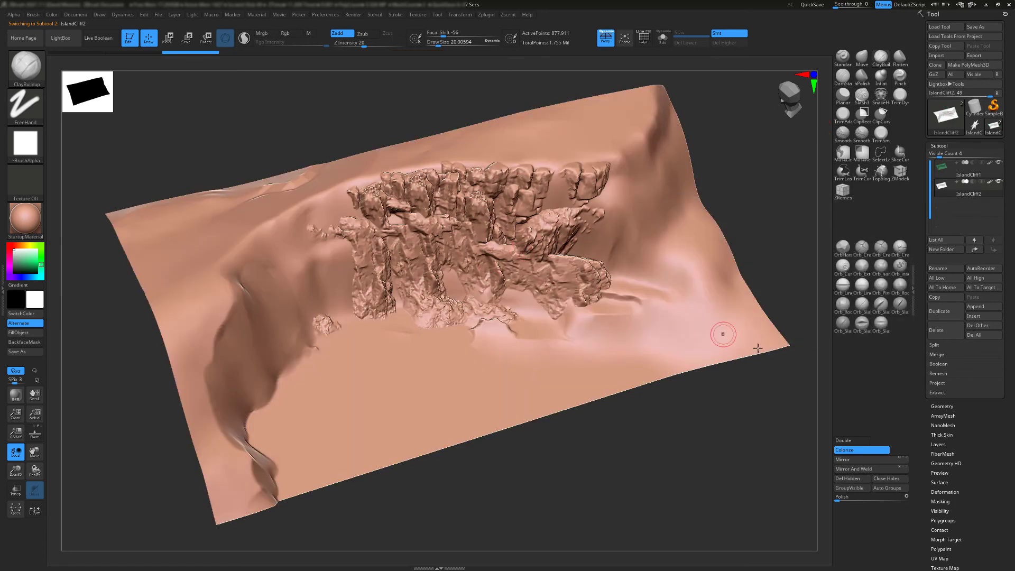
Shrink the IslandCliff2 subtool beneath the green cliff by applying an Inflate deformation of -1
scroll(930, 413, "down", 1)
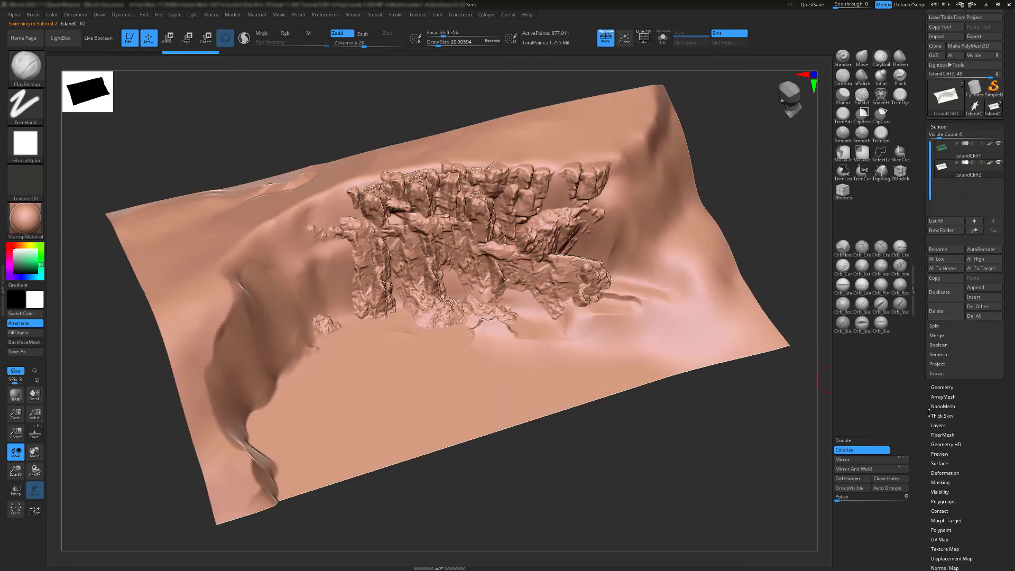
left_click(943, 388)
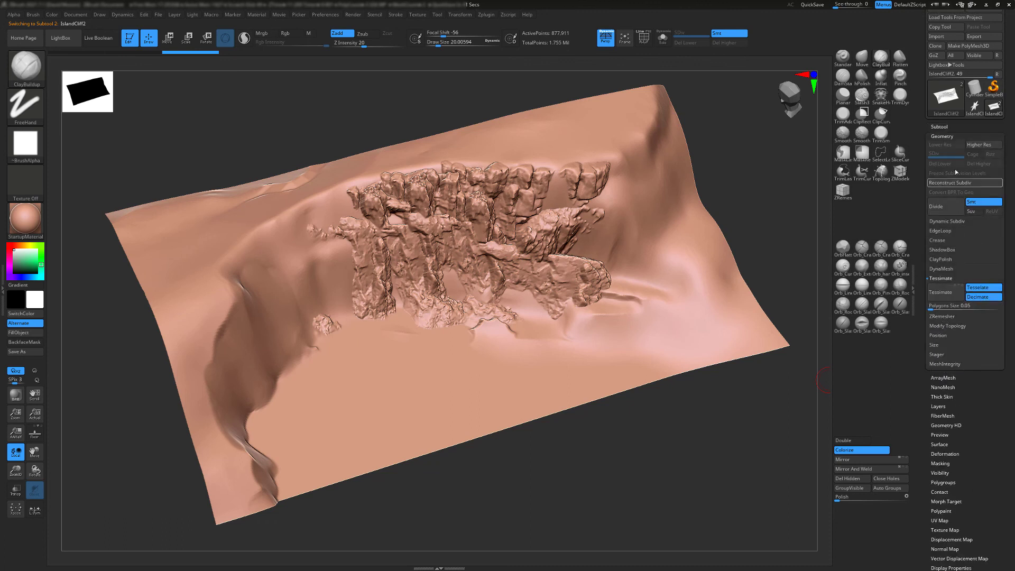
left_click(950, 453)
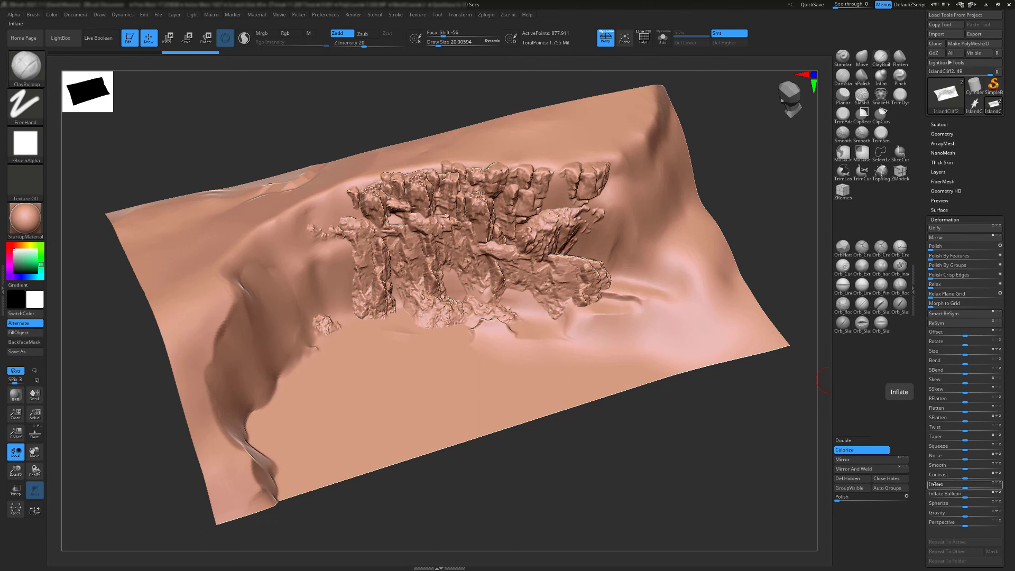
left_click(957, 484)
type("-1")
key("Return")
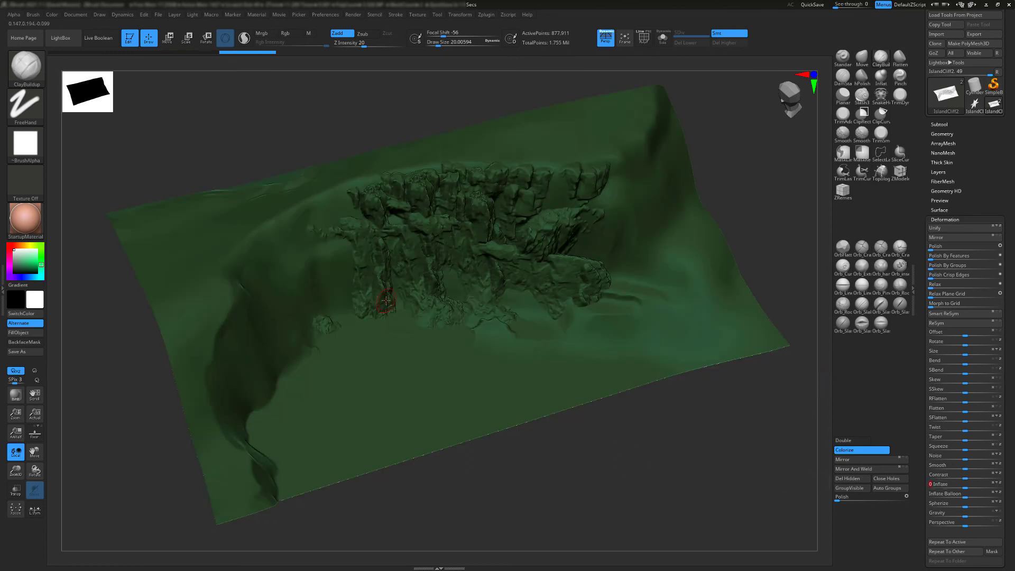
Inspect the overlapping cliff layers close up and from several angles, and review the two subtools in the list
right_click_drag(390, 304, 372, 273, "alt")
mouse_move(358, 207)
right_mouse_down()
mouse_move(425, 298)
mouse_move(351, 281)
mouse_move(377, 481)
right_mouse_up()
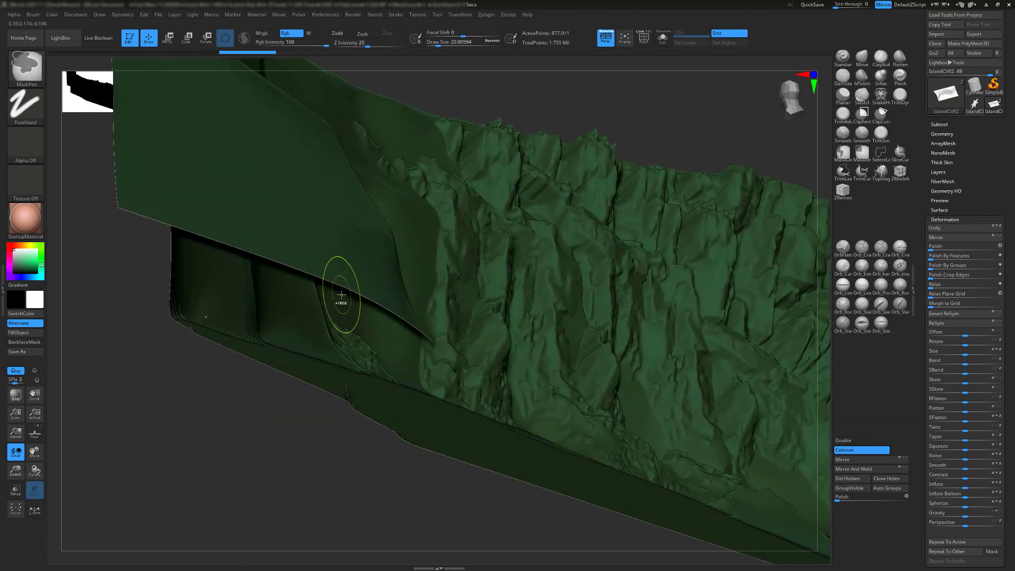
right_click_drag(340, 297, 370, 449, "ctrl")
right_click_drag(453, 169, 544, 334, "ctrl")
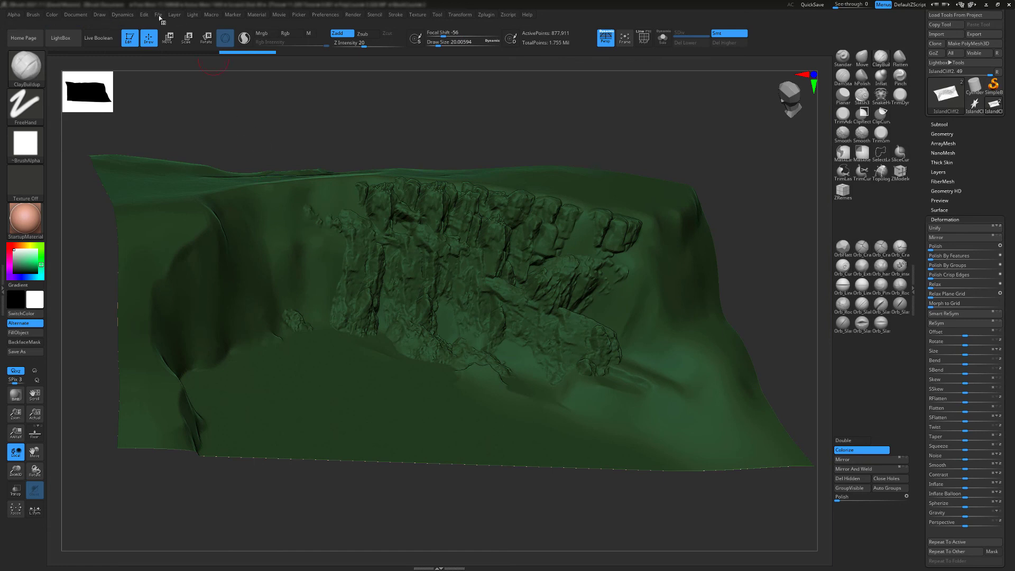
mouse_move(160, 17)
mouse_move(573, 275)
right_mouse_down()
mouse_move(376, 250)
mouse_move(560, 241)
right_mouse_up()
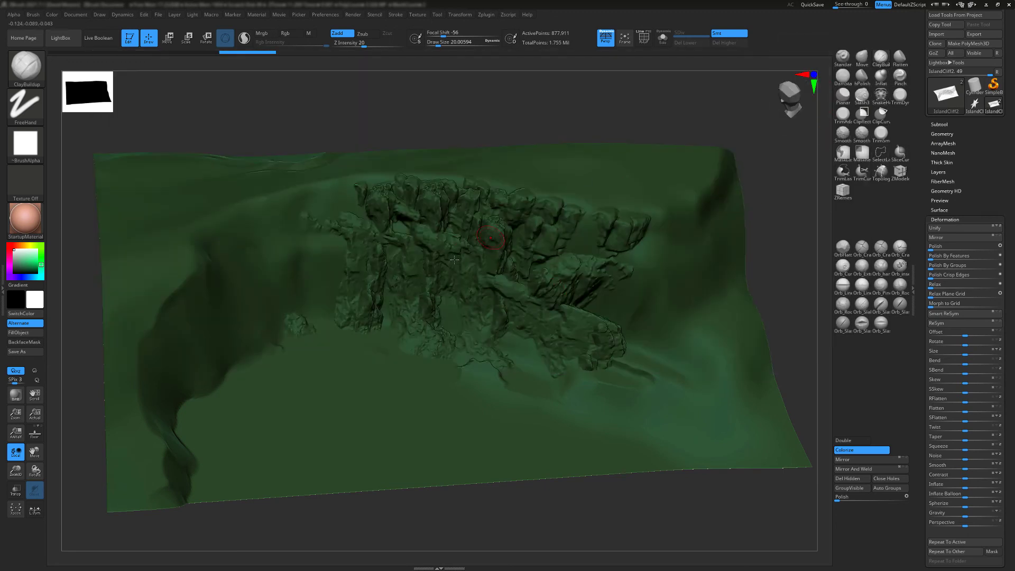
left_click(939, 125)
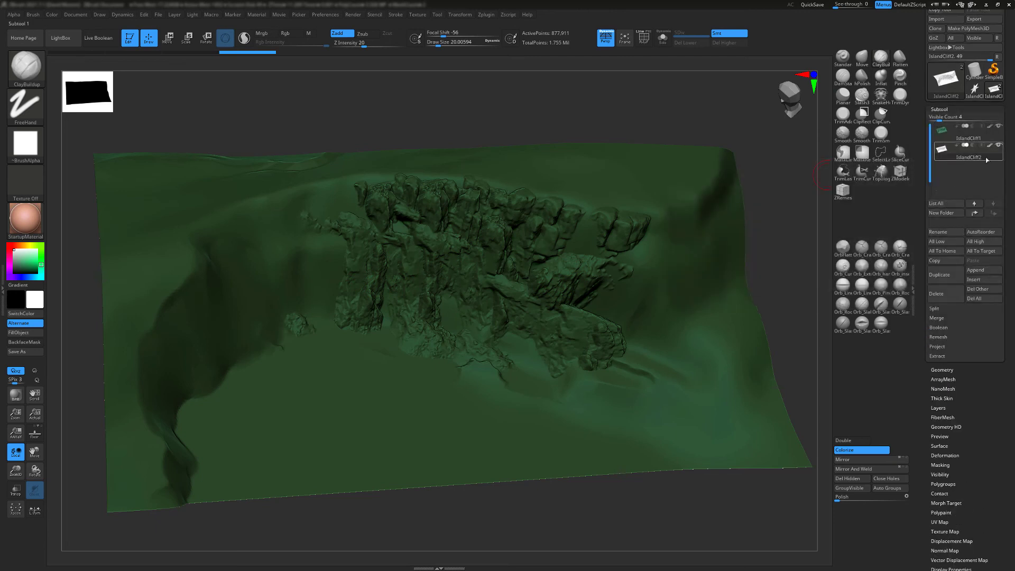
right_click_drag(416, 236, 370, 227)
Build up a rock layer along the ridge beside the existing rocks with ClayBuildup at Z Intensity 3 and draw size about 20
left_click(357, 44)
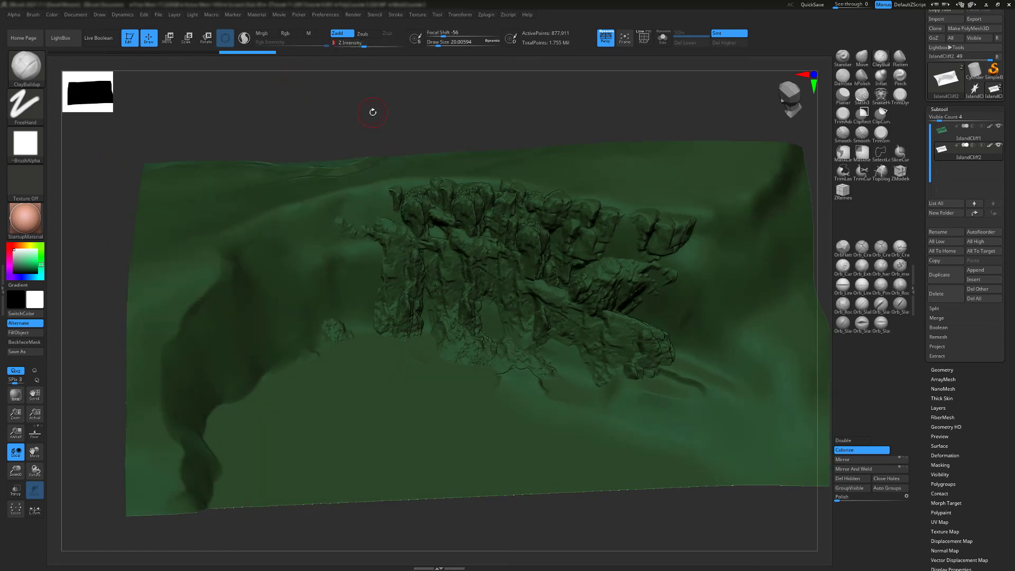
left_click_drag(349, 201, 275, 239)
right_click_drag(275, 242, 380, 243, "alt")
key("ctrl+z")
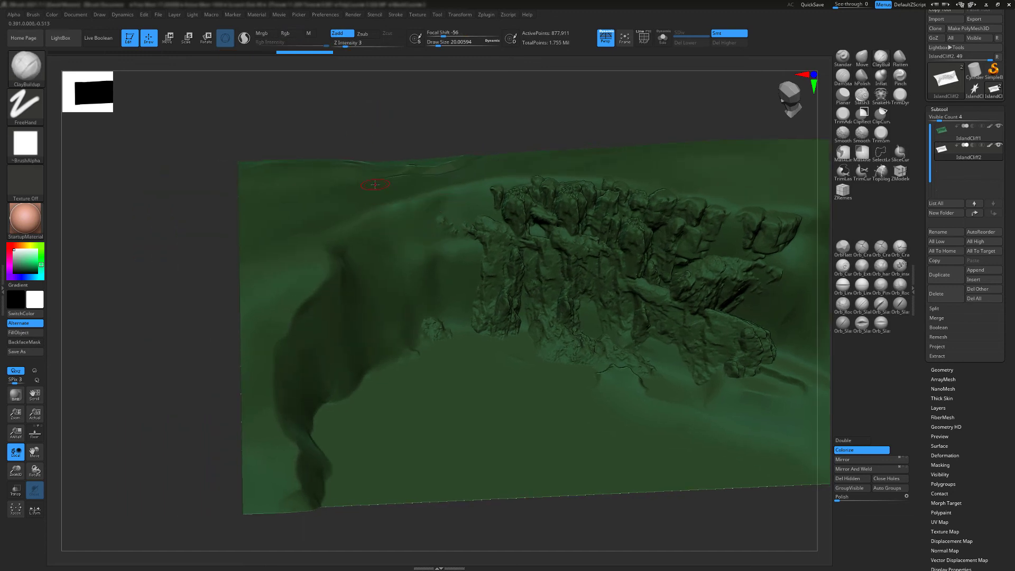
mouse_move(375, 184)
right_mouse_down("ctrl")
mouse_move(378, 257)
mouse_move(436, 276)
mouse_move(458, 228)
right_mouse_up("ctrl")
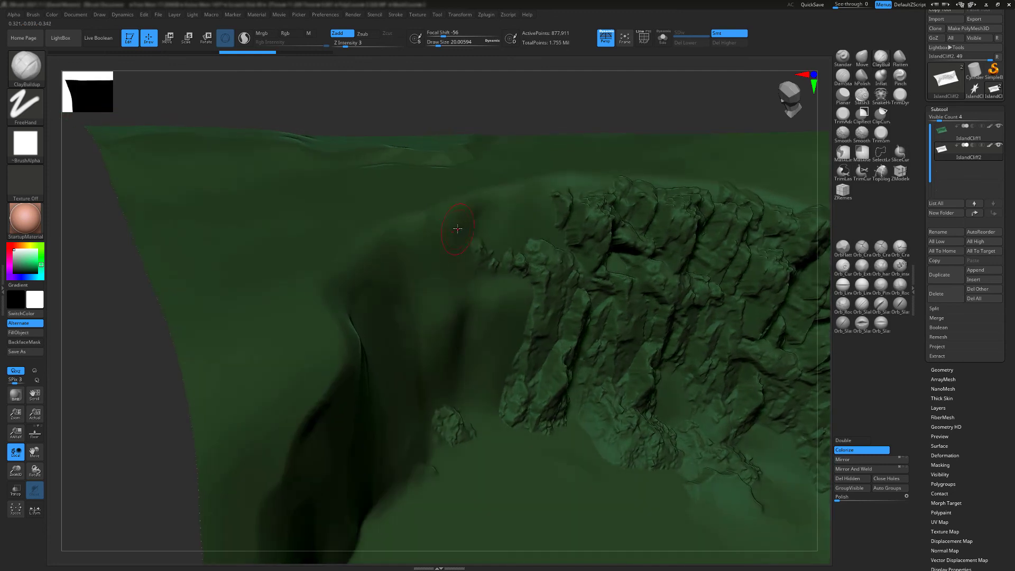
mouse_move(474, 211)
left_mouse_down()
mouse_move(430, 226)
mouse_move(347, 280)
left_mouse_up()
mouse_move(468, 231)
left_mouse_down()
mouse_move(380, 278)
mouse_move(450, 227)
mouse_move(426, 244)
mouse_move(465, 238)
mouse_move(386, 285)
mouse_move(476, 264)
mouse_move(392, 315)
mouse_move(450, 333)
mouse_move(507, 288)
mouse_move(425, 268)
mouse_move(502, 208)
mouse_move(529, 222)
mouse_move(497, 262)
mouse_move(333, 291)
mouse_move(357, 284)
mouse_move(368, 338)
mouse_move(423, 333)
mouse_move(402, 349)
left_mouse_up()
mouse_move(402, 349)
right_mouse_down()
mouse_move(359, 313)
mouse_move(347, 342)
right_mouse_up()
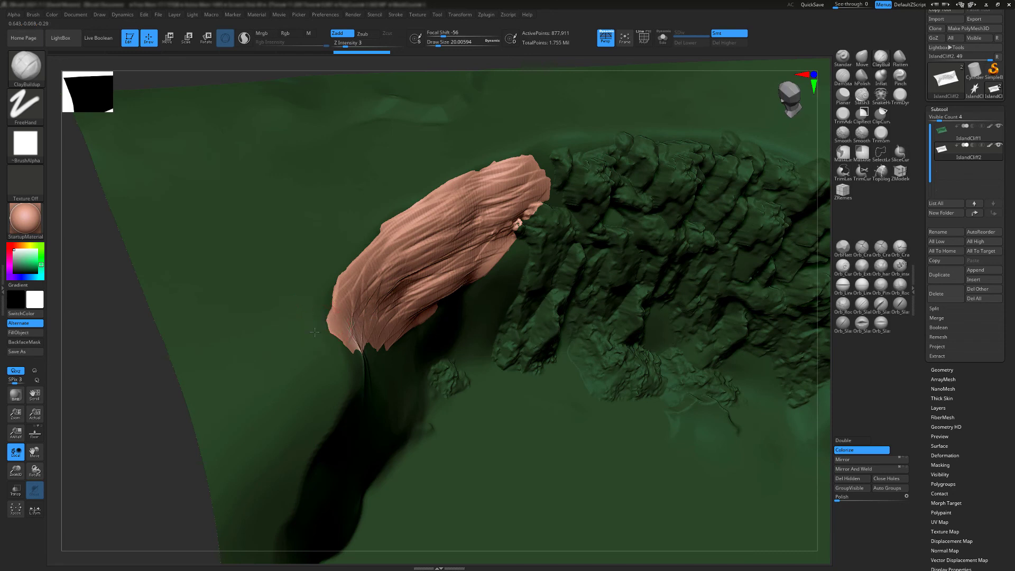
right_click_drag(398, 319, 302, 301)
mouse_move(301, 300)
left_mouse_down()
mouse_move(291, 329)
mouse_move(307, 312)
mouse_move(235, 418)
mouse_move(317, 325)
mouse_move(349, 257)
mouse_move(417, 263)
left_mouse_up()
Cover the slope beneath the new ridge layer down to its base with diagonal ClayBuildup strokes at Z Intensity 4
key("s")
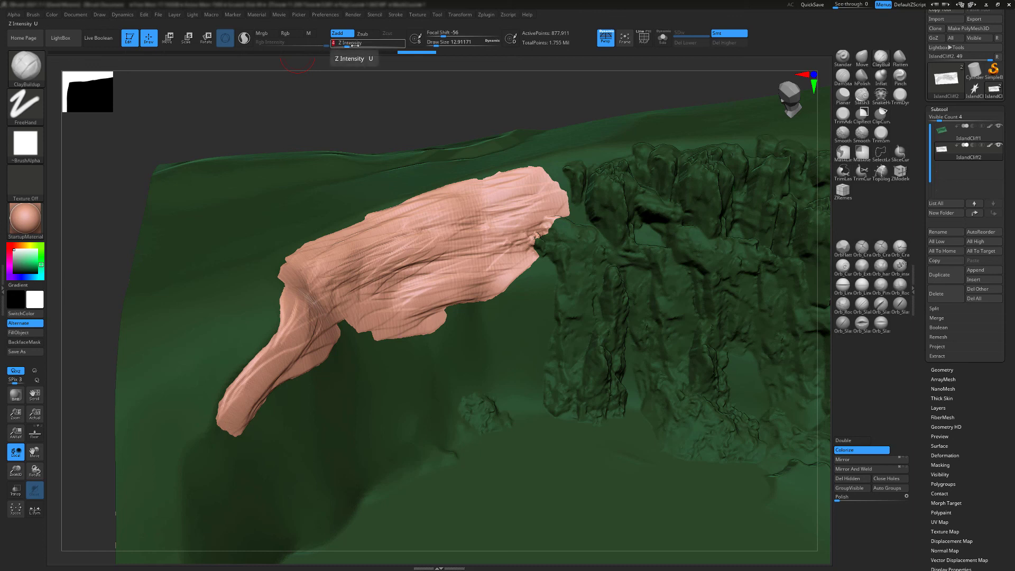
key("Return")
mouse_move(514, 248)
left_mouse_down()
mouse_move(476, 264)
mouse_move(465, 283)
mouse_move(501, 304)
mouse_move(434, 318)
mouse_move(523, 330)
mouse_move(423, 360)
mouse_move(466, 352)
mouse_move(407, 346)
mouse_move(484, 340)
mouse_move(556, 380)
mouse_move(528, 407)
mouse_move(467, 388)
mouse_move(417, 410)
mouse_move(412, 429)
mouse_move(465, 343)
mouse_move(357, 410)
mouse_move(491, 349)
mouse_move(450, 296)
mouse_move(550, 222)
mouse_move(518, 204)
mouse_move(381, 264)
mouse_move(304, 338)
mouse_move(408, 302)
mouse_move(296, 402)
mouse_move(379, 387)
mouse_move(365, 455)
mouse_move(383, 486)
mouse_move(364, 511)
mouse_move(307, 475)
mouse_move(275, 391)
left_mouse_up()
Layer broader ClayBuildup strokes over the upper part of the new rock face at draw size about 25
key("s")
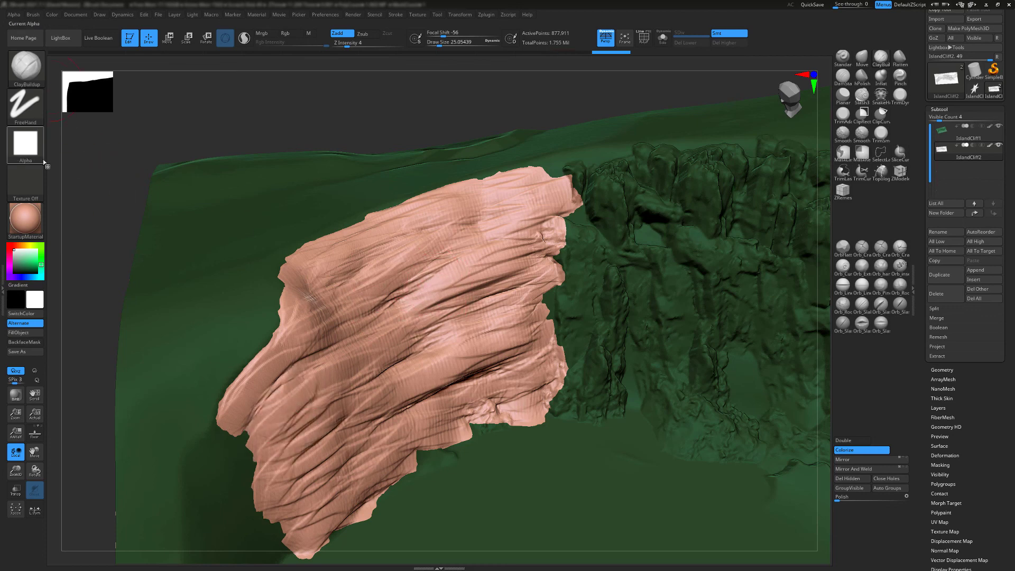
mouse_move(395, 266)
left_mouse_down()
mouse_move(391, 312)
mouse_move(418, 275)
mouse_move(502, 253)
mouse_move(470, 224)
mouse_move(340, 280)
left_mouse_up()
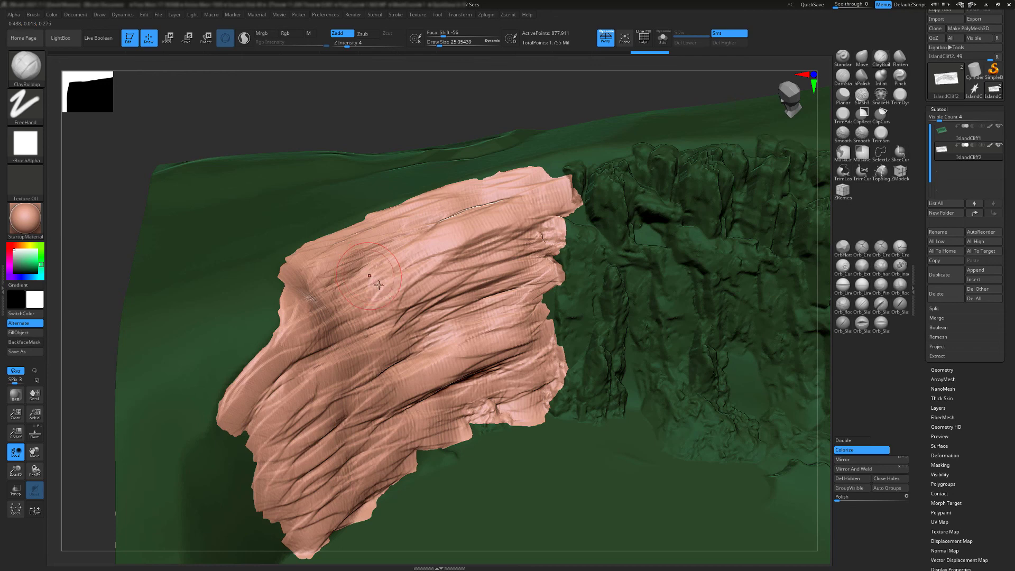
mouse_move(438, 305)
right_mouse_down("alt")
mouse_move(432, 285)
mouse_move(381, 279)
mouse_move(407, 282)
right_mouse_up("alt")
mouse_move(373, 244)
left_mouse_down()
mouse_move(496, 168)
mouse_move(404, 275)
mouse_move(396, 341)
left_mouse_up()
Add finer diagonal ridges to the upper rock face with ClayBuildup at draw size about 12 and Z Intensity 5
key("s")
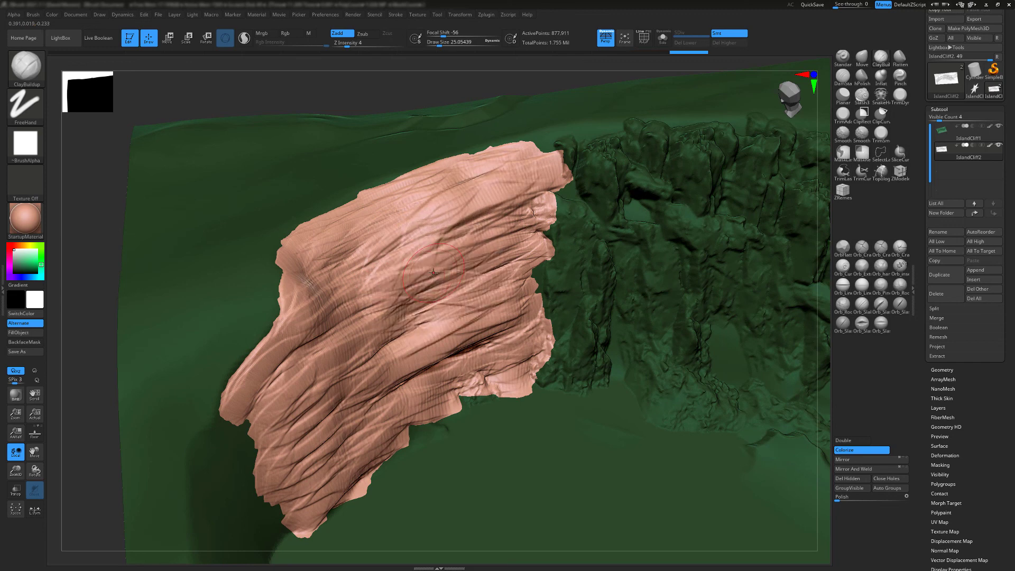
mouse_move(364, 269)
left_mouse_down()
mouse_move(398, 243)
mouse_move(344, 309)
mouse_move(444, 225)
mouse_move(423, 202)
left_mouse_up()
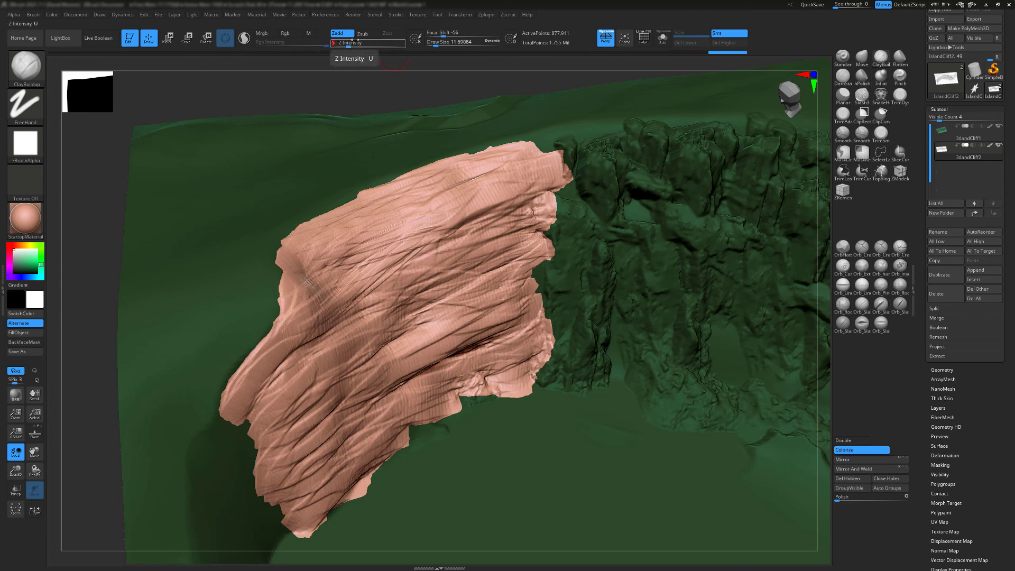
mouse_move(414, 227)
left_mouse_down()
mouse_move(338, 259)
mouse_move(417, 238)
mouse_move(354, 278)
mouse_move(402, 247)
left_mouse_up()
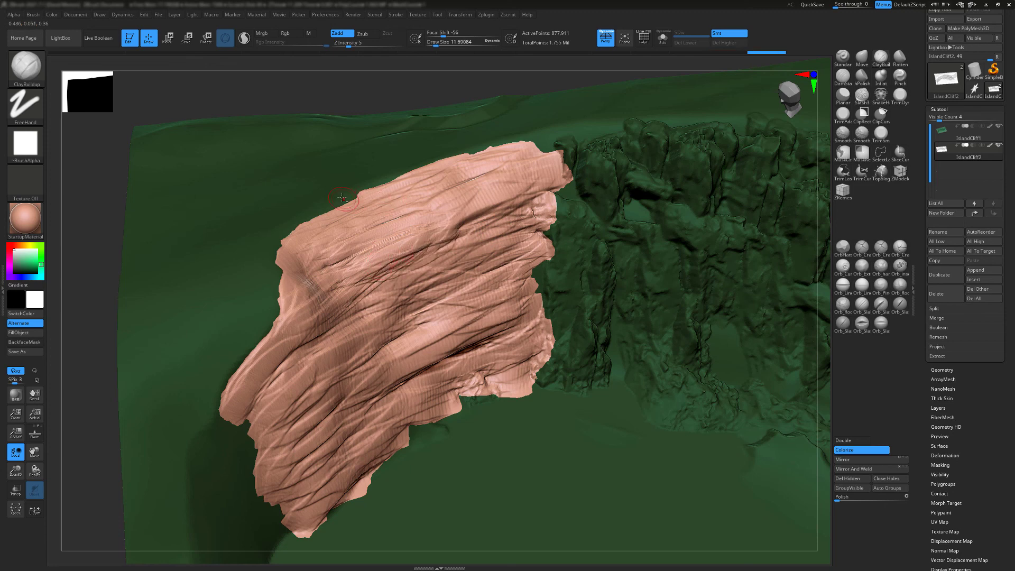
Check the stretched polygons in wireframe and run Tessimate on the rock mesh at polygon size 0.05
mouse_move(343, 198)
right_mouse_down("alt")
mouse_move(336, 227)
mouse_move(359, 233)
mouse_move(377, 364)
right_mouse_up("alt")
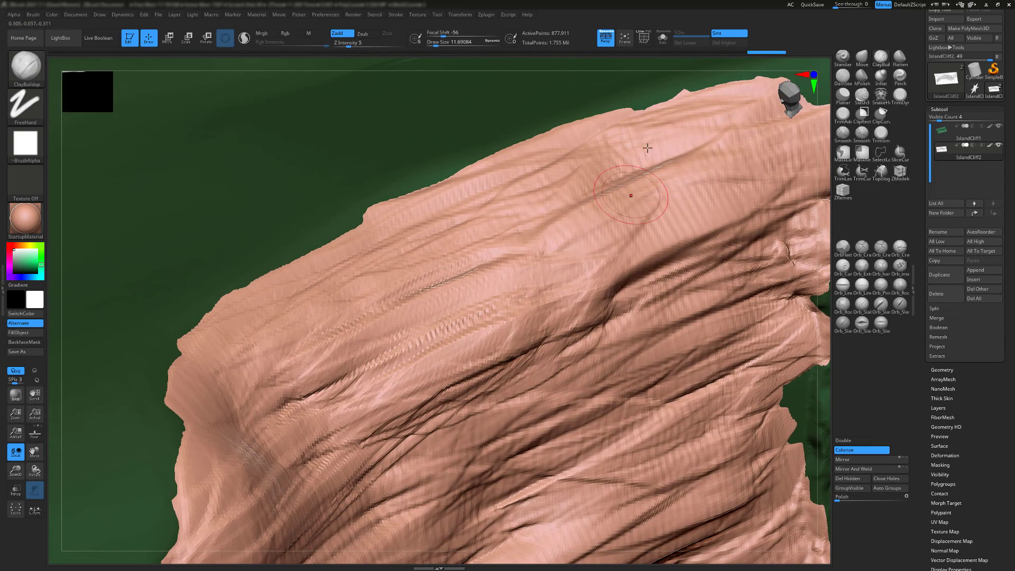
left_click(645, 39)
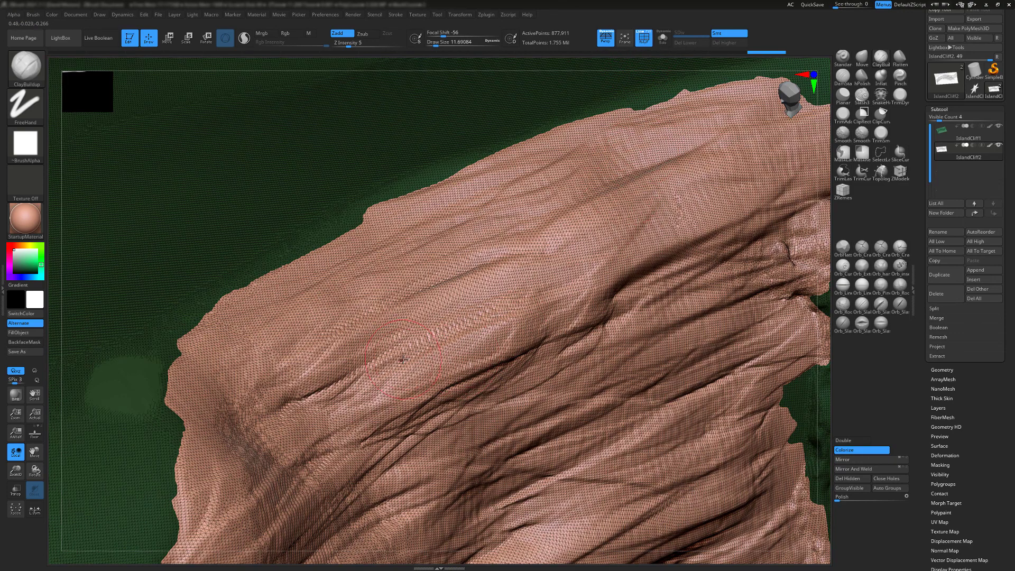
mouse_move(403, 359)
right_mouse_down()
mouse_move(460, 361)
mouse_move(406, 361)
right_mouse_up()
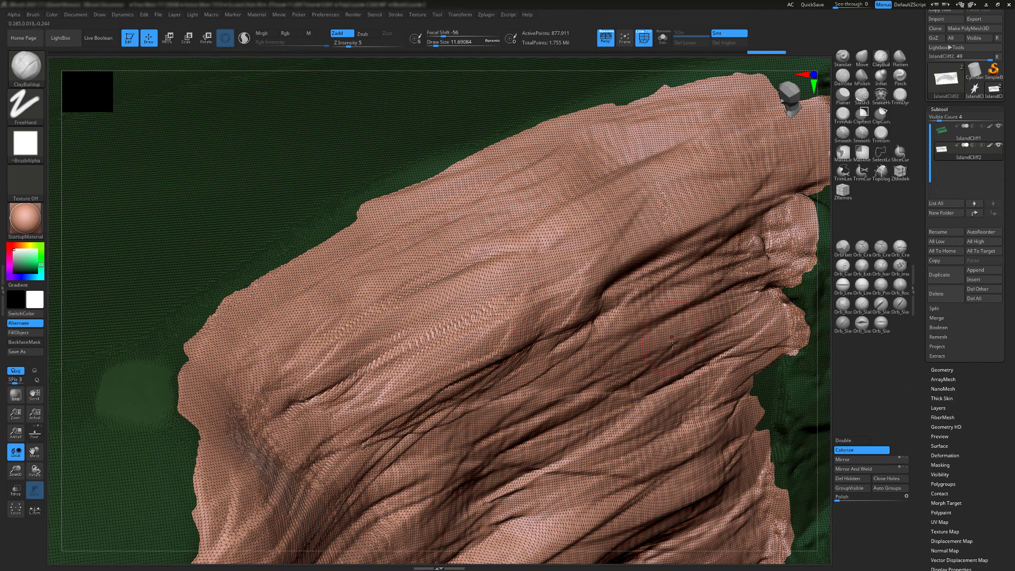
left_click(947, 370)
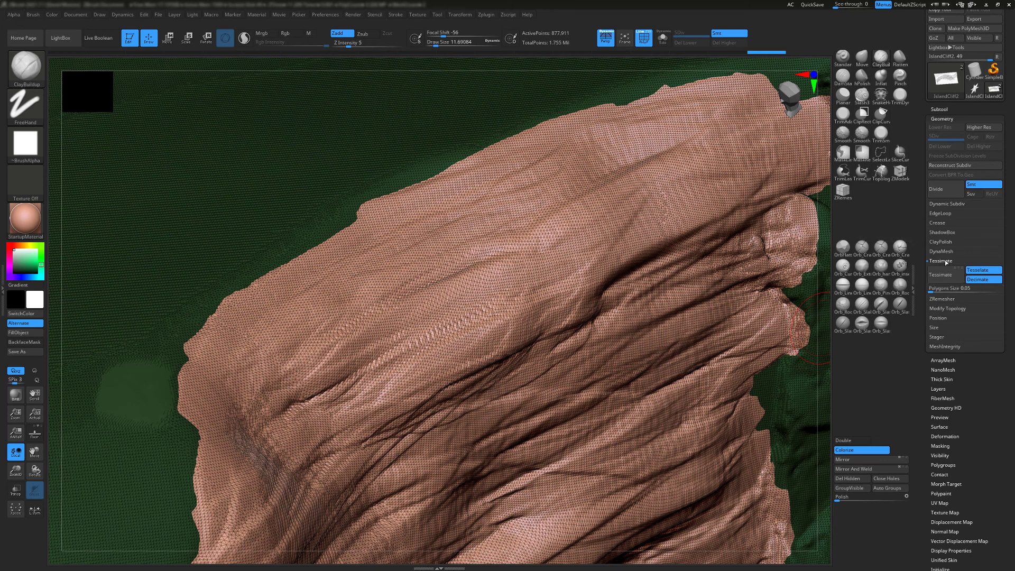
left_click(951, 275)
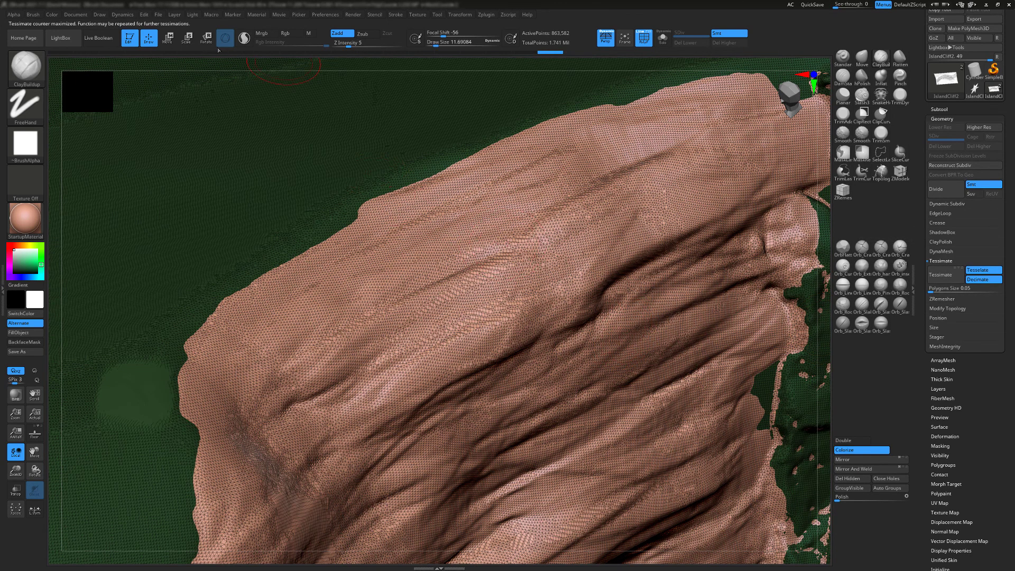
left_click(641, 40)
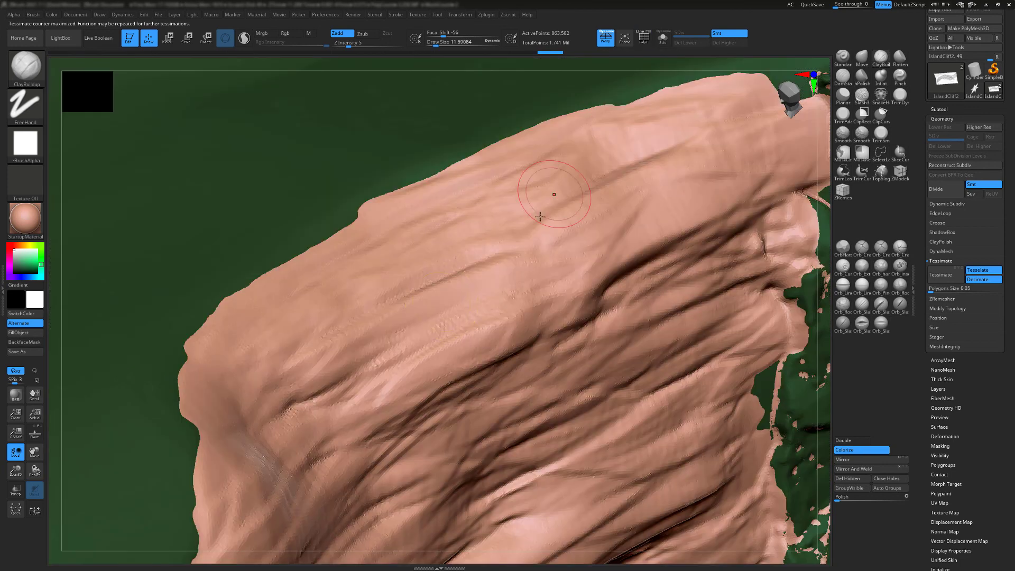
Sculpt ClayBuildup strokes across the rock face and down its lower end at draw size about 22
mouse_move(380, 295)
right_mouse_down("ctrl")
mouse_move(549, 293)
mouse_move(494, 302)
mouse_move(410, 426)
mouse_move(415, 415)
mouse_move(426, 420)
right_mouse_up("ctrl")
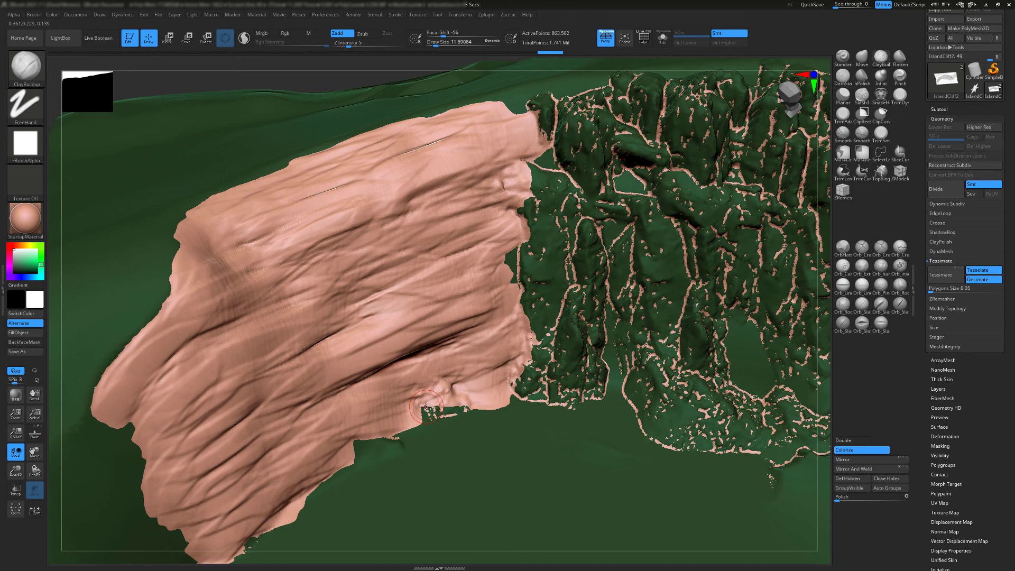
mouse_move(365, 320)
right_mouse_down()
mouse_move(392, 294)
mouse_move(381, 286)
mouse_move(372, 307)
mouse_move(429, 265)
mouse_move(471, 253)
right_mouse_up()
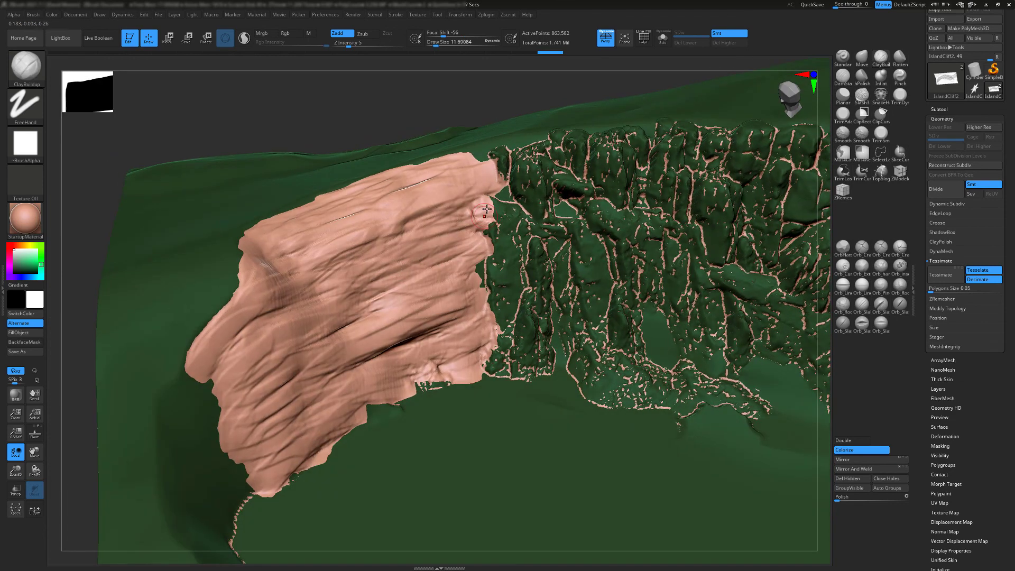
mouse_move(346, 276)
left_mouse_down()
mouse_move(412, 251)
mouse_move(428, 224)
mouse_move(465, 214)
mouse_move(471, 264)
mouse_move(425, 274)
left_mouse_up()
key("s")
mouse_move(444, 233)
left_mouse_down()
mouse_move(364, 265)
mouse_move(216, 373)
left_mouse_up()
mouse_move(216, 374)
right_mouse_down("alt")
mouse_move(344, 280)
mouse_move(331, 323)
right_mouse_up("alt")
mouse_move(331, 291)
left_mouse_down()
mouse_move(309, 322)
mouse_move(289, 298)
mouse_move(280, 489)
mouse_move(328, 523)
mouse_move(296, 507)
mouse_move(288, 486)
mouse_move(333, 465)
mouse_move(305, 358)
mouse_move(320, 338)
mouse_move(338, 381)
mouse_move(365, 404)
mouse_move(341, 465)
mouse_move(373, 489)
mouse_move(376, 417)
mouse_move(412, 379)
mouse_move(348, 459)
left_mouse_up()
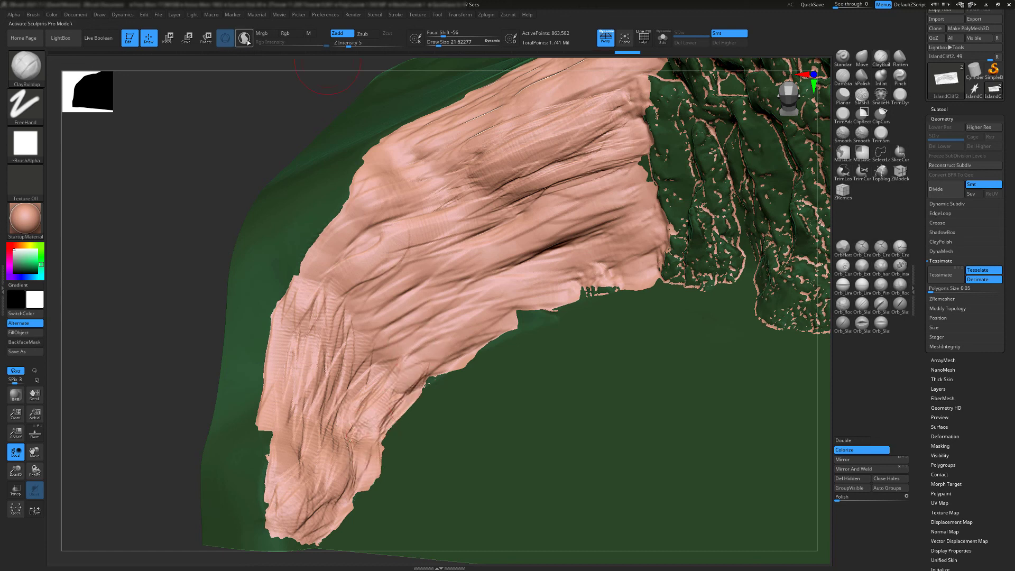
mouse_move(371, 368)
left_mouse_down()
mouse_move(372, 444)
mouse_move(388, 434)
mouse_move(396, 410)
mouse_move(370, 401)
mouse_move(342, 439)
mouse_move(364, 415)
mouse_move(347, 437)
mouse_move(377, 422)
left_mouse_up()
mouse_move(377, 422)
right_mouse_down()
mouse_move(436, 392)
mouse_move(431, 349)
right_mouse_up()
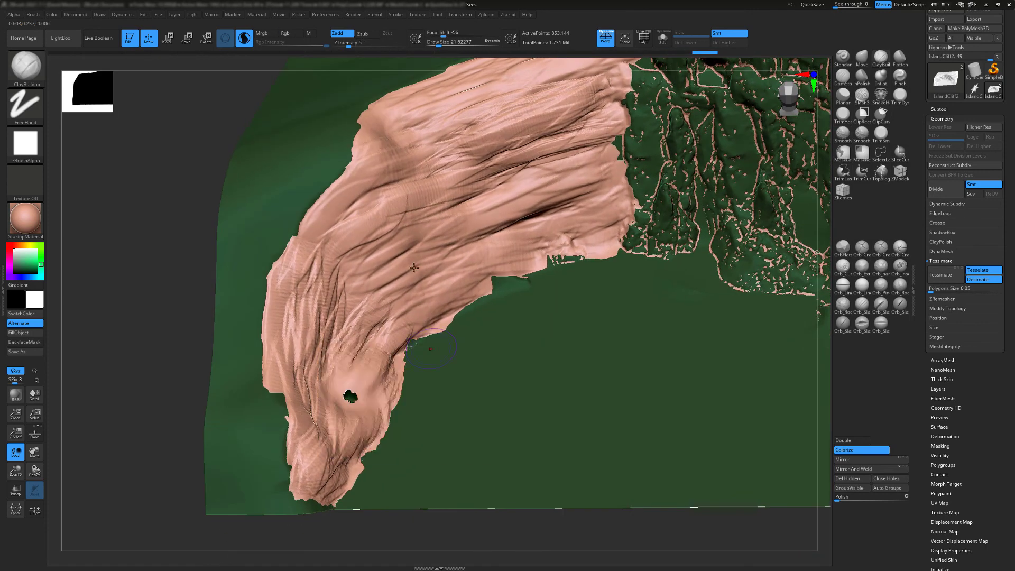
key("ctrl+z")
key("ctrl+z")
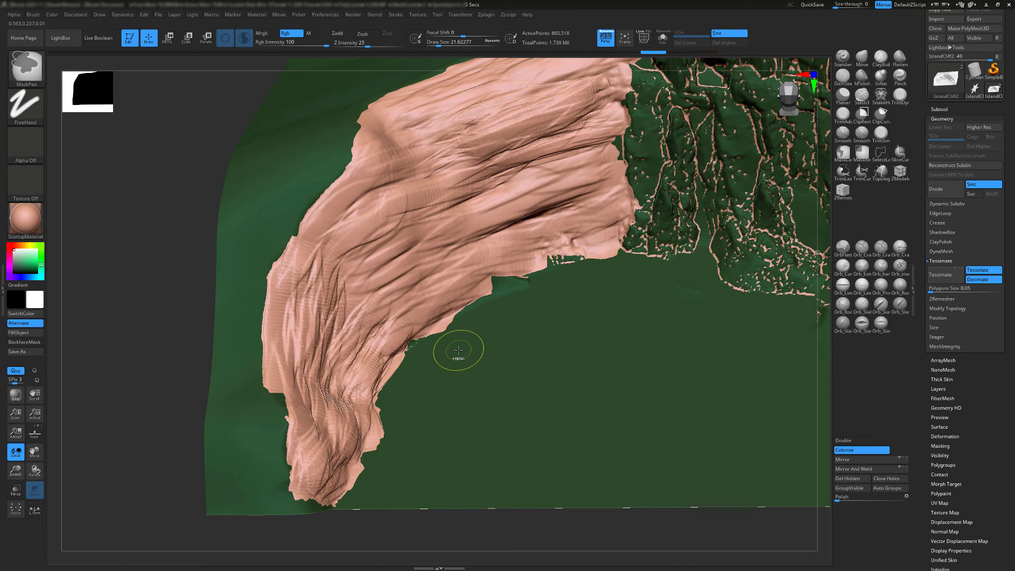
key("ctrl+z")
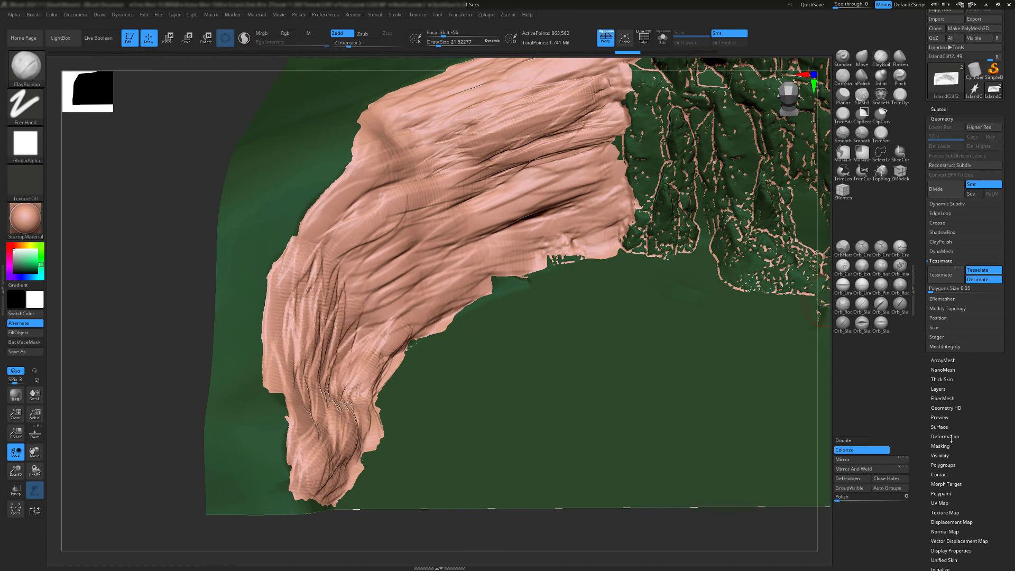
Run Tessimate on the rock mesh at polygon size 0.1 and set the polygon size back to 0.05
left_click(945, 287)
type(".1")
key("Return")
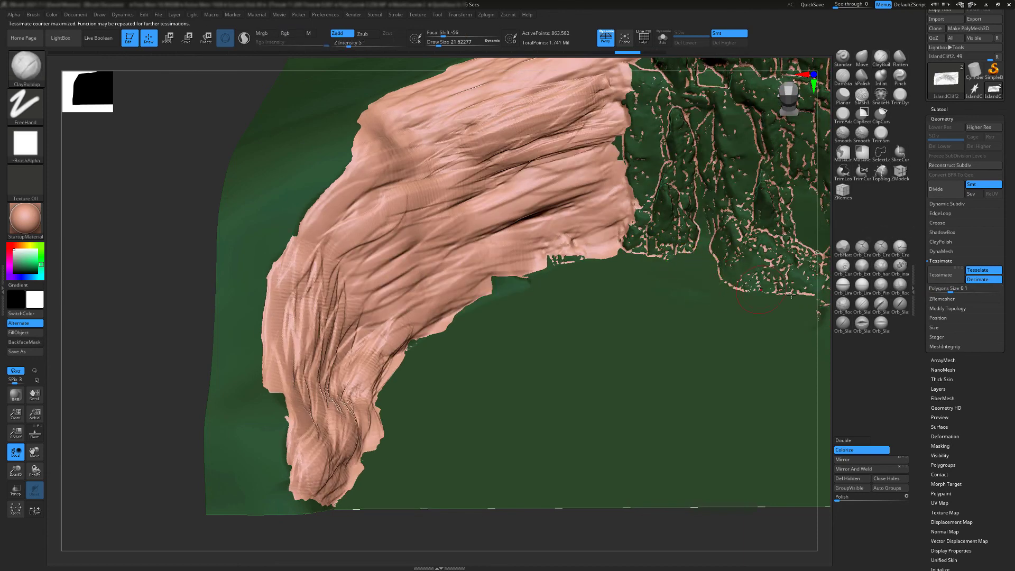
left_click(947, 288)
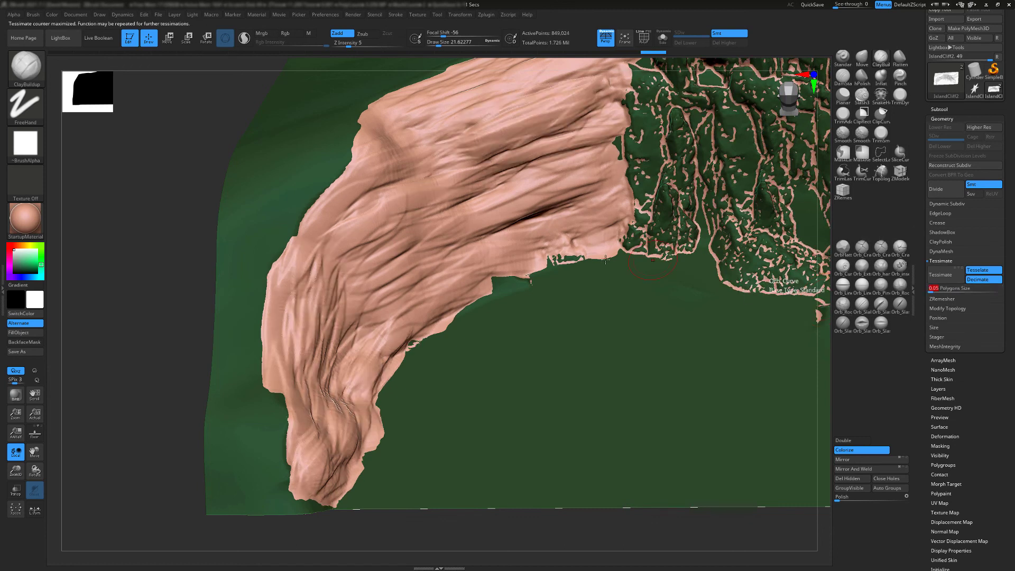
Layer diagonal ClayBuildup strokes over the bend and middle of the rock face at draw size about 22
mouse_move(381, 325)
left_mouse_down()
mouse_move(360, 370)
mouse_move(343, 360)
mouse_move(381, 309)
mouse_move(322, 344)
mouse_move(365, 286)
mouse_move(302, 301)
mouse_move(313, 272)
mouse_move(344, 222)
mouse_move(381, 198)
mouse_move(328, 248)
mouse_move(387, 241)
mouse_move(344, 275)
mouse_move(326, 337)
mouse_move(440, 257)
mouse_move(448, 196)
mouse_move(392, 174)
mouse_move(434, 111)
mouse_move(456, 183)
left_mouse_up()
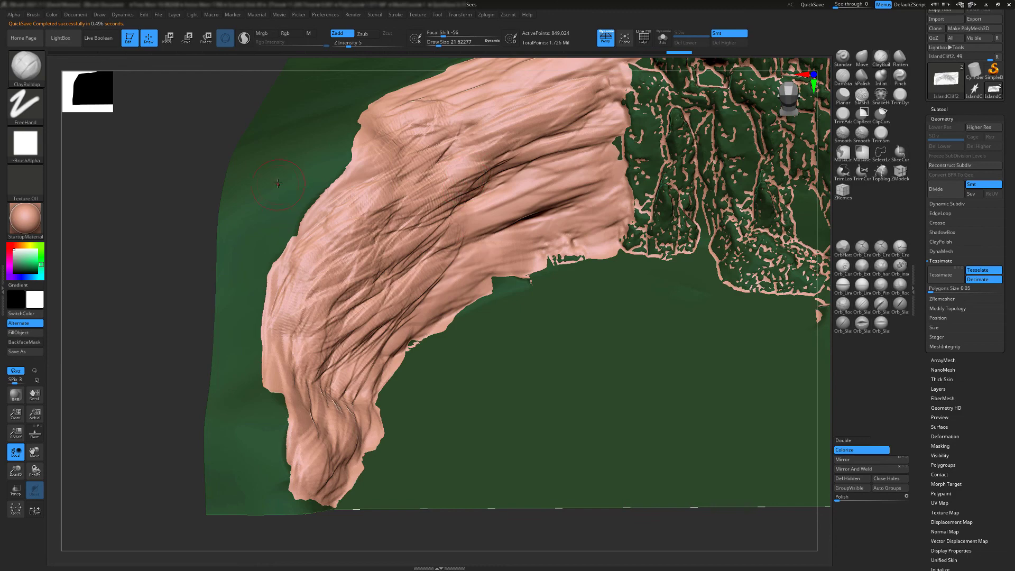
right_click_drag(312, 223, 322, 264)
Reduce the draw size to about 7 and build up clay in the upper gap between the rock face and the green rocks
right_click_drag(698, 156, 398, 268, "alt")
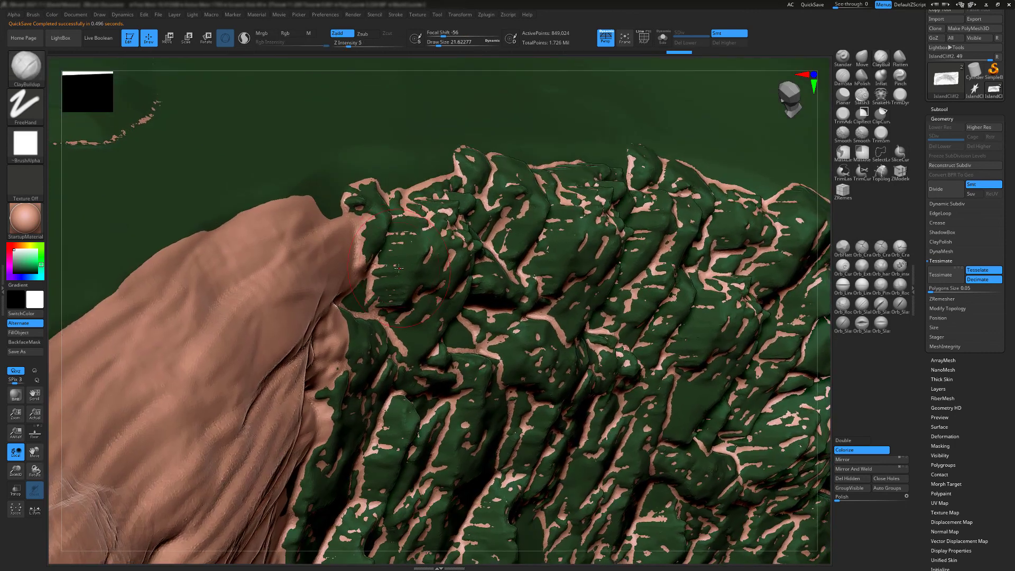
key("s")
left_click_drag(395, 268, 397, 233)
left_click_drag(399, 269, 365, 322)
right_click_drag(436, 291, 343, 150)
Activate Sculptris Pro and build ClayBuildup strokes over the seam and top edge where the rock face meets the green rocks
left_click(248, 39)
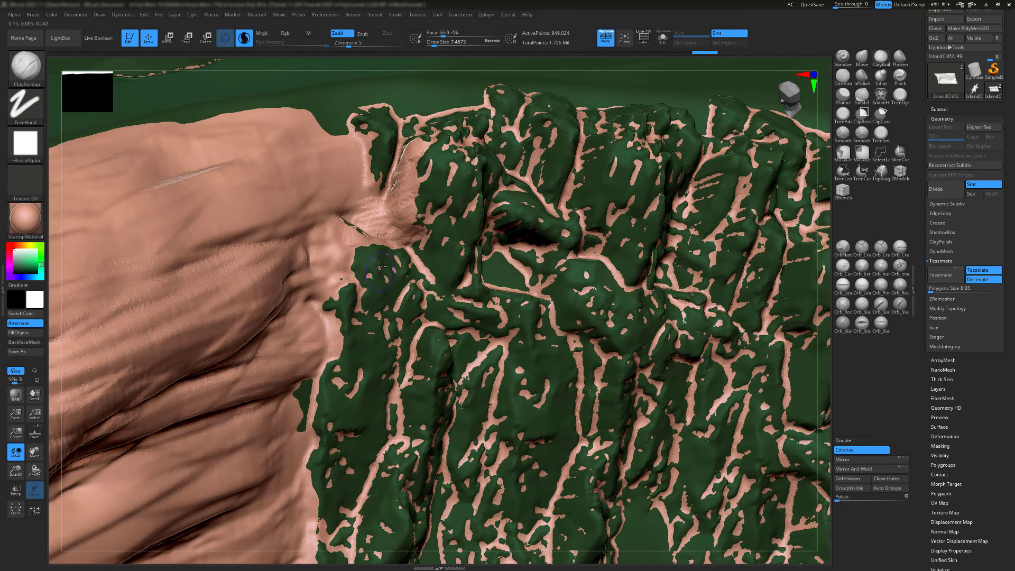
mouse_move(382, 267)
left_mouse_down()
mouse_move(418, 225)
mouse_move(420, 259)
mouse_move(394, 280)
mouse_move(407, 243)
mouse_move(386, 301)
mouse_move(350, 287)
mouse_move(411, 329)
left_mouse_up()
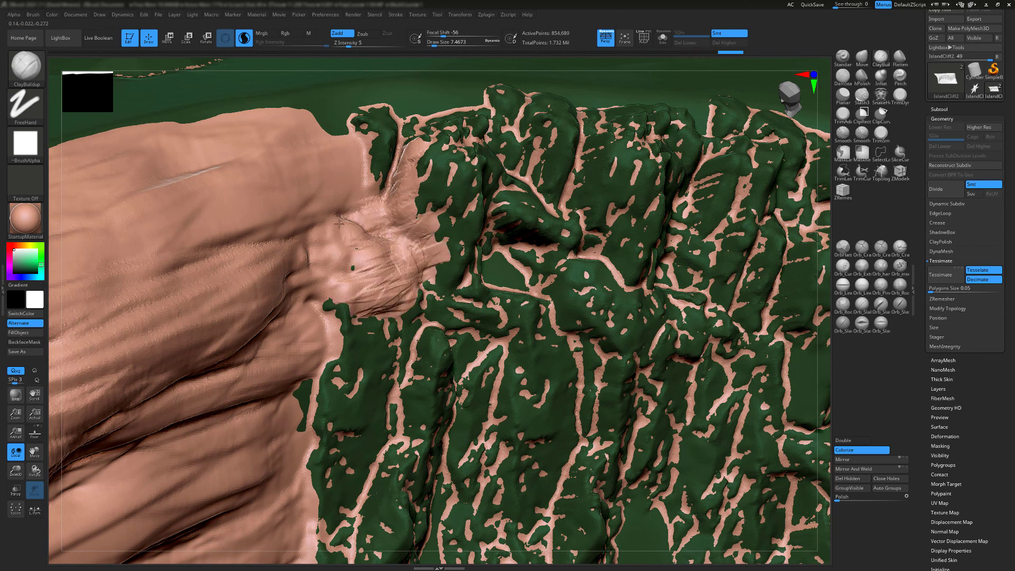
left_click_drag(338, 223, 384, 172)
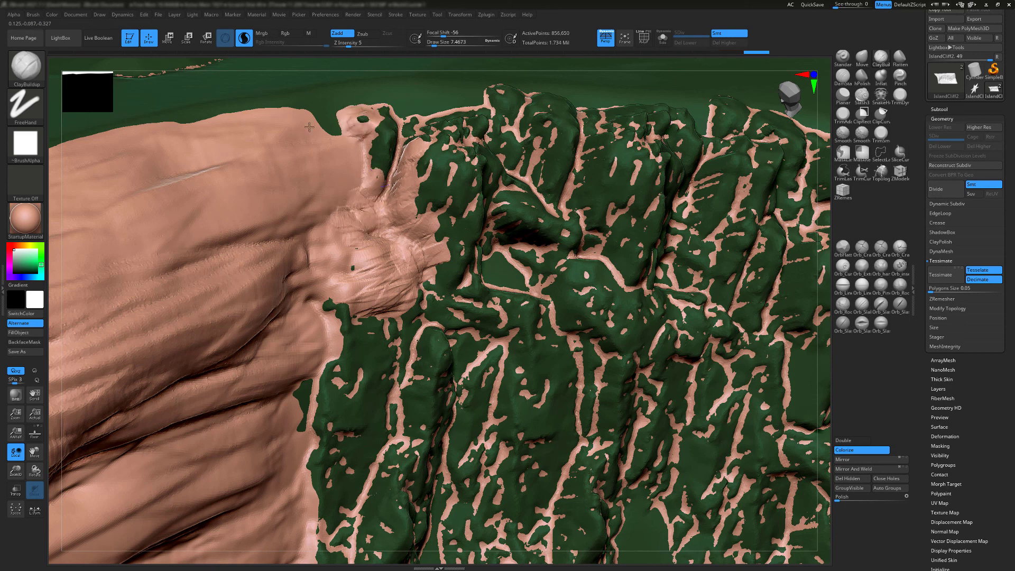
left_click_drag(309, 127, 487, 94)
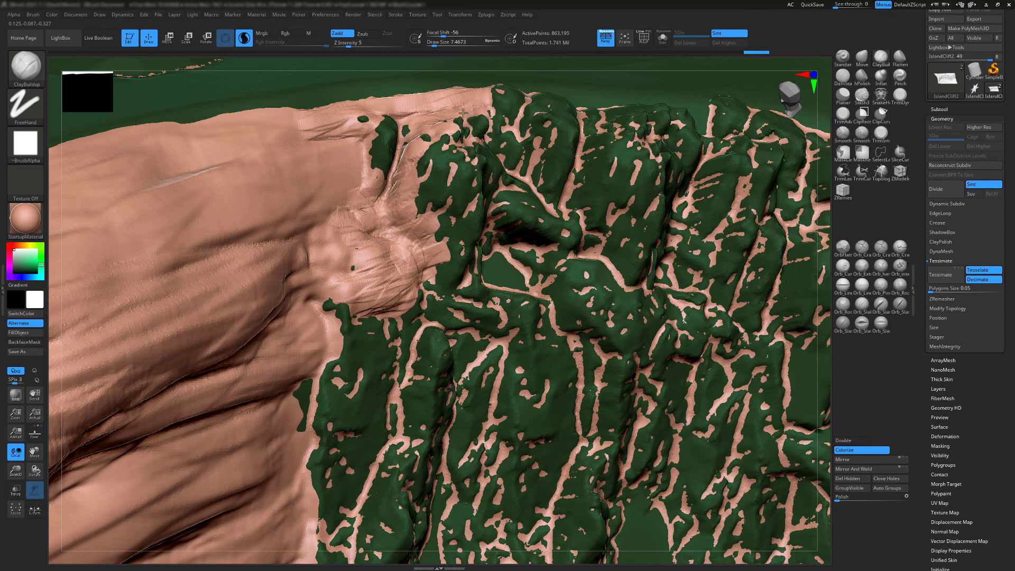
right_click_drag(471, 181, 498, 235)
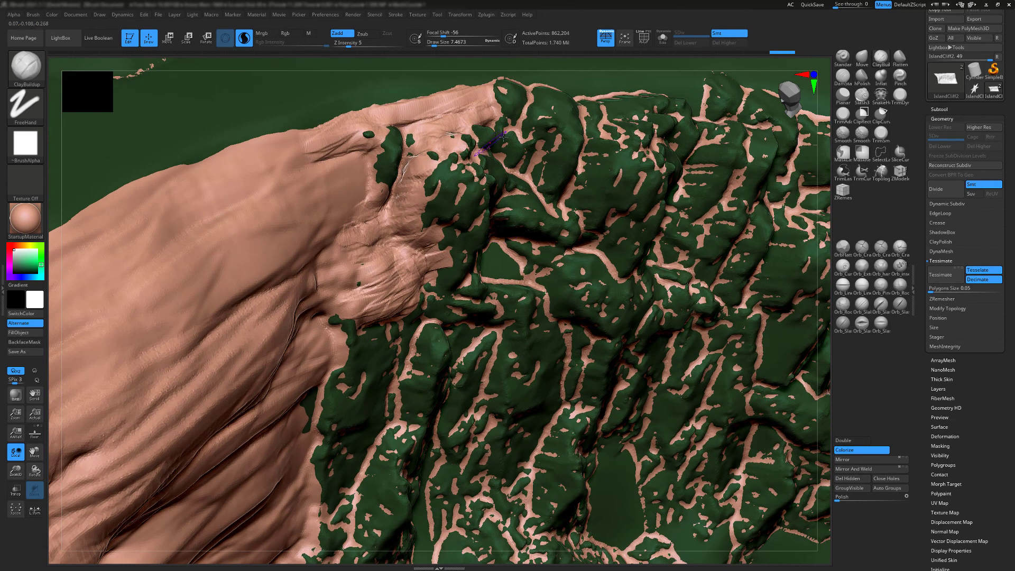
Smooth the built-up seam beside the green rocks at draw size about 13
key("shift")
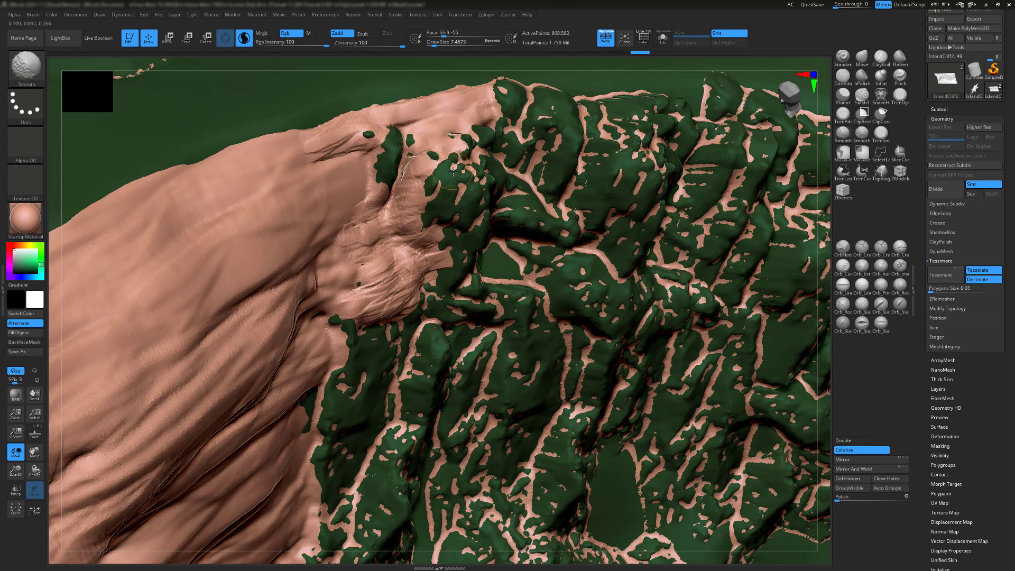
key("s")
key("shift")
left_click_drag(362, 258, 394, 292, "shift")
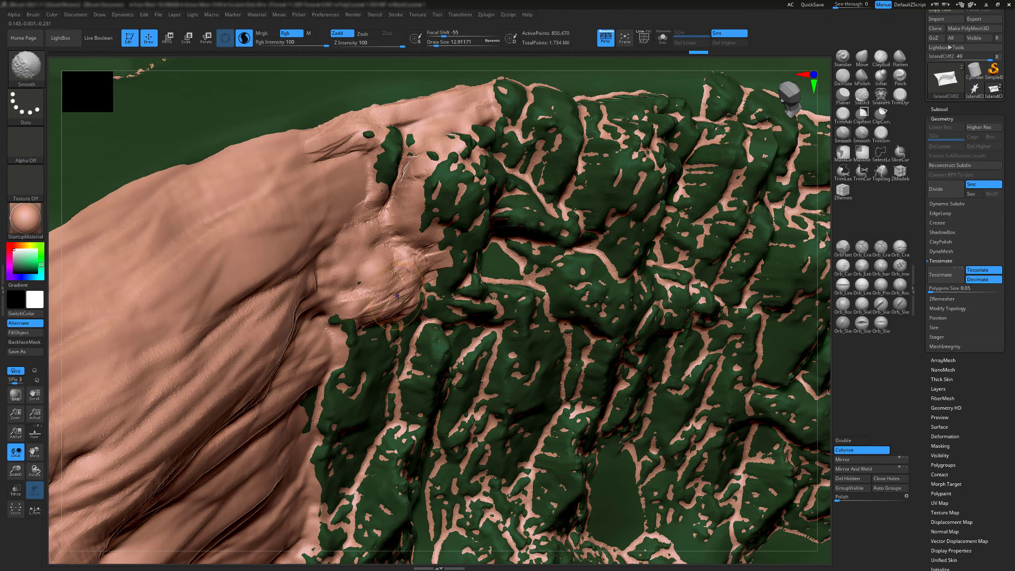
Rebuild the smoothed seam with rough ClayBuildup strokes from its upper gap downwards at draw size about 13
right_click_drag(394, 291, 364, 202)
mouse_move(370, 211)
left_mouse_down()
mouse_move(402, 157)
mouse_move(386, 185)
mouse_move(391, 146)
left_mouse_up()
key("shift")
mouse_move(386, 185)
left_mouse_down()
mouse_move(401, 151)
mouse_move(390, 207)
mouse_move(404, 137)
mouse_move(338, 163)
mouse_move(382, 177)
mouse_move(372, 206)
mouse_move(394, 251)
mouse_move(407, 229)
left_mouse_up()
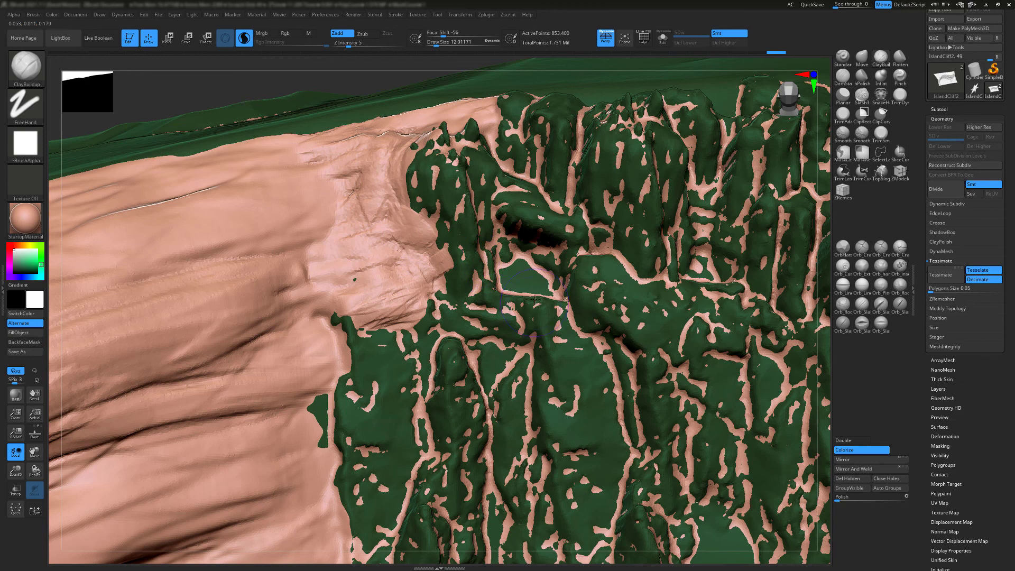
Fill the recess beneath the overhanging green rock with ClayBuildup strokes
right_click_drag(535, 301, 497, 252, "alt")
mouse_move(481, 232)
left_mouse_down()
mouse_move(470, 212)
mouse_move(502, 235)
mouse_move(492, 200)
mouse_move(465, 182)
mouse_move(526, 195)
left_mouse_up()
mouse_move(526, 196)
right_mouse_down()
mouse_move(550, 208)
mouse_move(560, 264)
mouse_move(564, 240)
mouse_move(607, 325)
mouse_move(560, 380)
right_mouse_up()
key("shift")
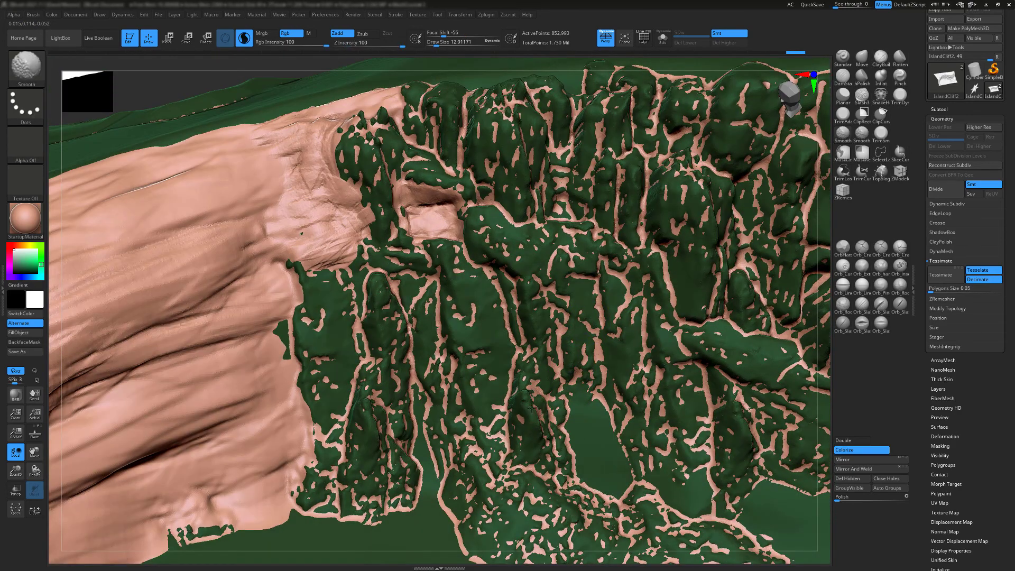
Fill the hollow between the lower rock columns and the narrow vertical crevice beside them with ClayBuildup
mouse_move(532, 407)
left_mouse_down()
mouse_move(533, 419)
mouse_move(544, 404)
left_mouse_up()
key("ctrl+z")
right_click_drag(542, 405, 573, 424)
mouse_move(571, 420)
left_mouse_down()
mouse_move(562, 393)
mouse_move(580, 366)
mouse_move(563, 431)
mouse_move(590, 476)
mouse_move(589, 402)
mouse_move(552, 459)
mouse_move(552, 425)
left_mouse_up()
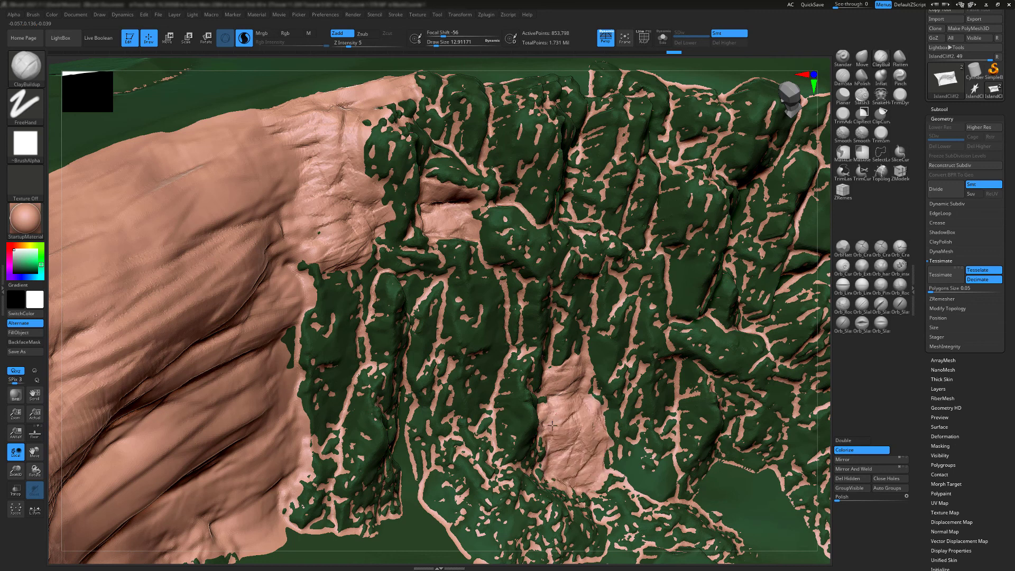
mouse_move(412, 488)
left_mouse_down()
mouse_move(401, 396)
mouse_move(417, 321)
left_mouse_up()
Build up ClayBuildup strokes over the hollow, the rubble mound and the small gap along the cliff's base
mouse_move(683, 437)
right_mouse_down("alt")
mouse_move(673, 416)
mouse_move(567, 332)
right_mouse_up("alt")
mouse_move(600, 354)
left_mouse_down()
mouse_move(607, 381)
mouse_move(679, 420)
mouse_move(629, 434)
mouse_move(668, 449)
mouse_move(667, 479)
mouse_move(677, 436)
mouse_move(637, 446)
left_mouse_up()
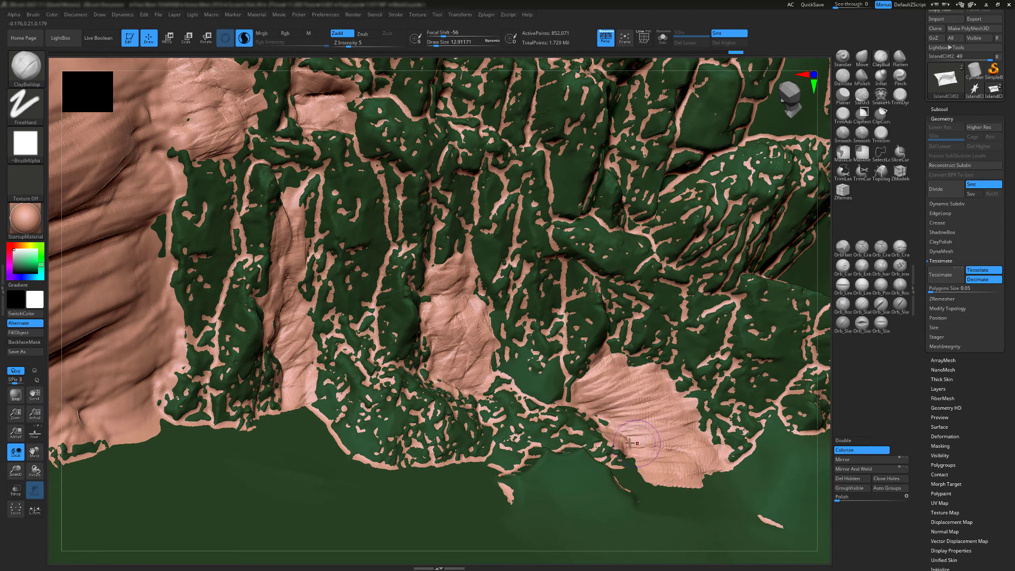
mouse_move(637, 445)
right_mouse_down()
mouse_move(642, 460)
mouse_move(597, 441)
right_mouse_up()
mouse_move(600, 457)
left_mouse_down()
mouse_move(565, 436)
mouse_move(515, 447)
mouse_move(505, 439)
mouse_move(560, 431)
mouse_move(557, 410)
mouse_move(515, 421)
mouse_move(499, 489)
mouse_move(481, 442)
mouse_move(452, 440)
mouse_move(460, 419)
mouse_move(508, 404)
mouse_move(528, 375)
mouse_move(603, 436)
mouse_move(553, 461)
mouse_move(591, 478)
mouse_move(585, 493)
mouse_move(613, 492)
mouse_move(614, 457)
mouse_move(505, 452)
left_mouse_up()
right_click_drag(504, 452, 532, 424)
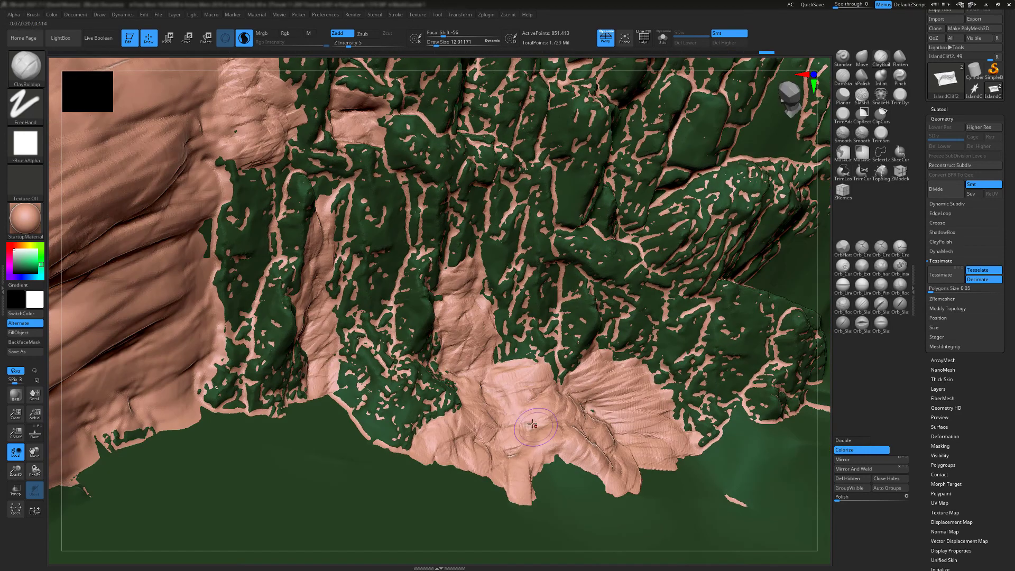
left_click_drag(483, 427, 448, 415)
mouse_move(449, 413)
right_mouse_down()
mouse_move(513, 399)
mouse_move(537, 381)
right_mouse_up()
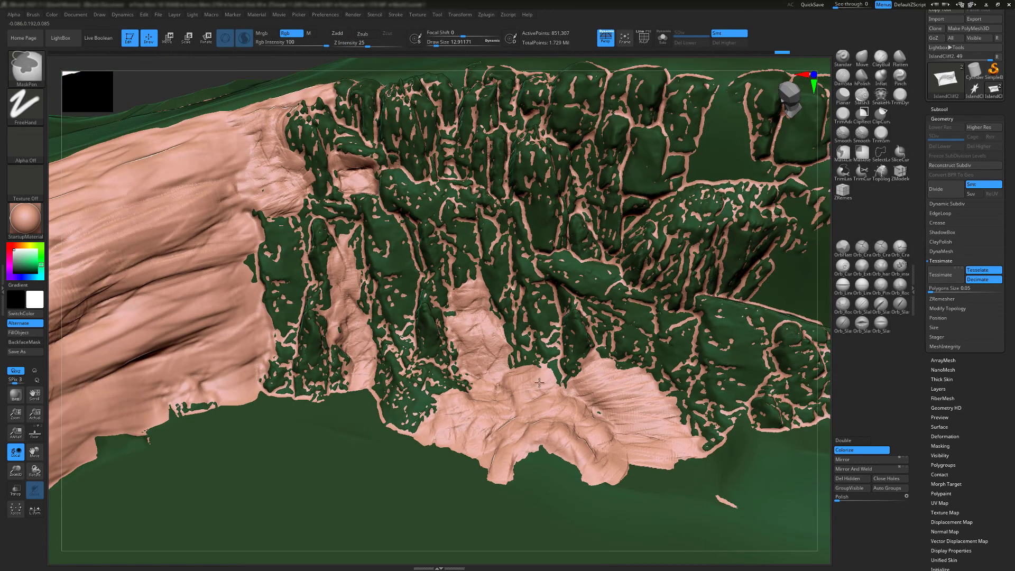
mouse_move(735, 425)
left_mouse_down()
mouse_move(745, 441)
mouse_move(720, 428)
mouse_move(736, 408)
left_mouse_up()
Fill the gap between the upper rock blocks near the cliff's far end and extend the clay beneath them
mouse_move(736, 401)
right_mouse_down()
mouse_move(742, 241)
mouse_move(606, 288)
mouse_move(589, 170)
right_mouse_up()
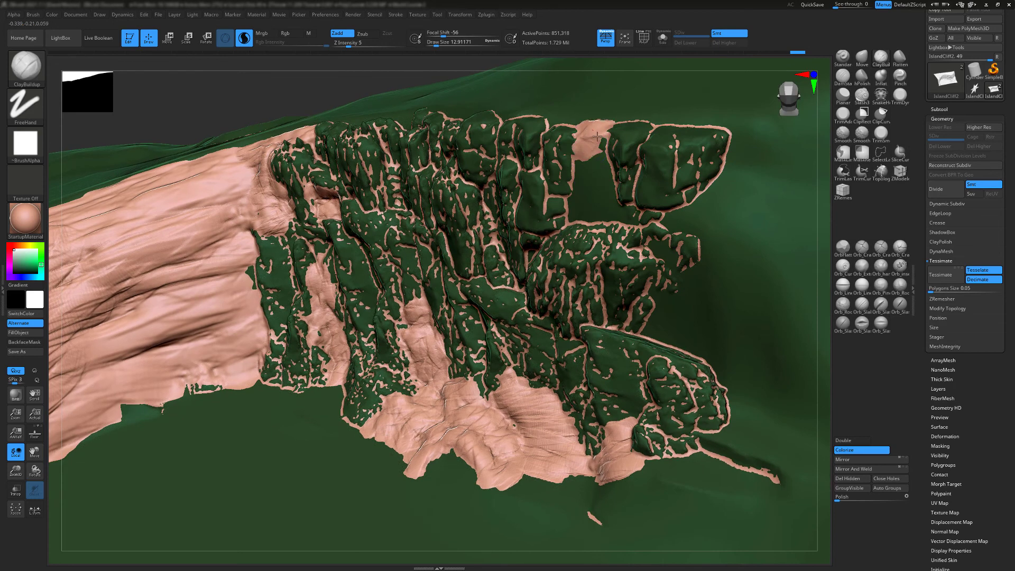
mouse_move(602, 147)
left_mouse_down()
mouse_move(602, 204)
mouse_move(577, 219)
mouse_move(636, 205)
mouse_move(608, 214)
mouse_move(645, 217)
left_mouse_up()
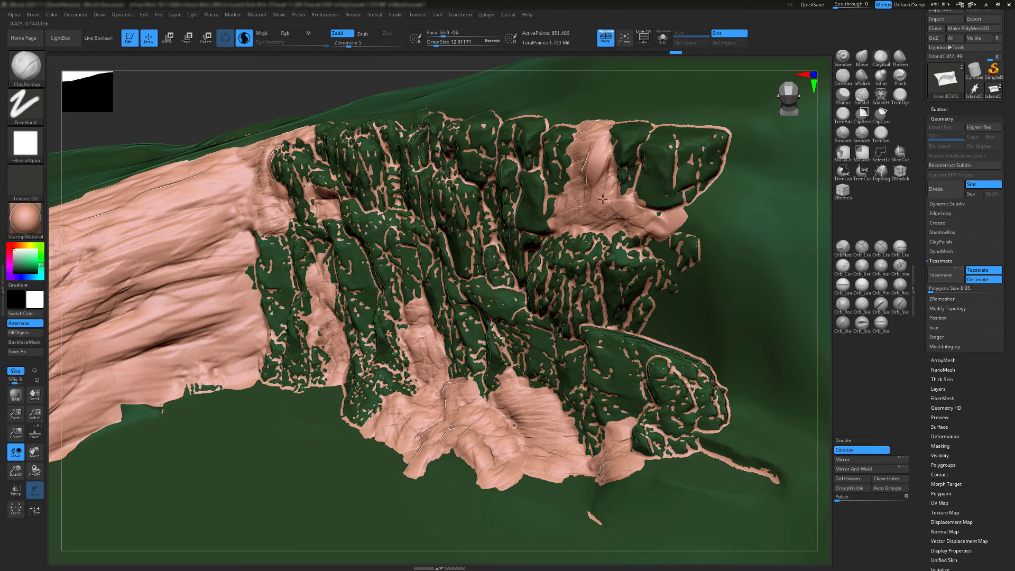
left_click_drag(587, 226, 592, 228)
Build layered ClayBuildup ledges along the cliff's far end, from the lower rocks up to beneath the uppermost block
mouse_move(671, 284)
left_mouse_down()
mouse_move(658, 275)
mouse_move(688, 286)
mouse_move(659, 339)
mouse_move(719, 370)
mouse_move(669, 320)
mouse_move(687, 330)
mouse_move(685, 318)
mouse_move(714, 316)
mouse_move(700, 330)
mouse_move(606, 327)
mouse_move(635, 330)
mouse_move(658, 299)
mouse_move(722, 334)
mouse_move(704, 269)
mouse_move(690, 273)
left_mouse_up()
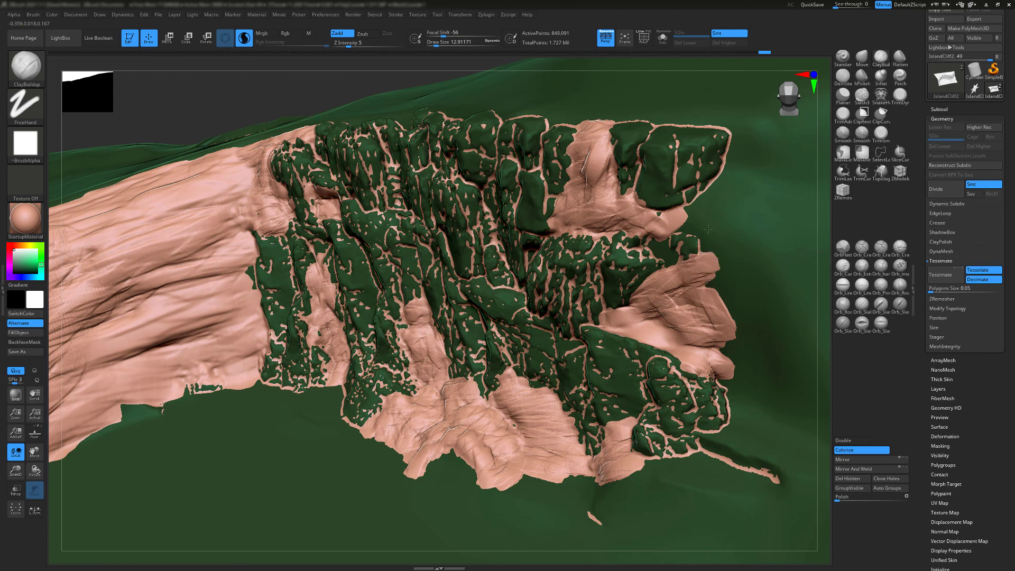
mouse_move(706, 195)
left_mouse_down()
mouse_move(657, 243)
mouse_move(693, 260)
mouse_move(711, 248)
mouse_move(700, 205)
left_mouse_up()
mouse_move(649, 237)
left_mouse_down()
mouse_move(641, 254)
mouse_move(665, 265)
left_mouse_up()
Build up the cliff's top rim behind the green rocks with ClayBuildup strokes and light smoothing
mouse_move(666, 265)
right_mouse_down()
mouse_move(397, 262)
mouse_move(550, 281)
mouse_move(626, 143)
right_mouse_up()
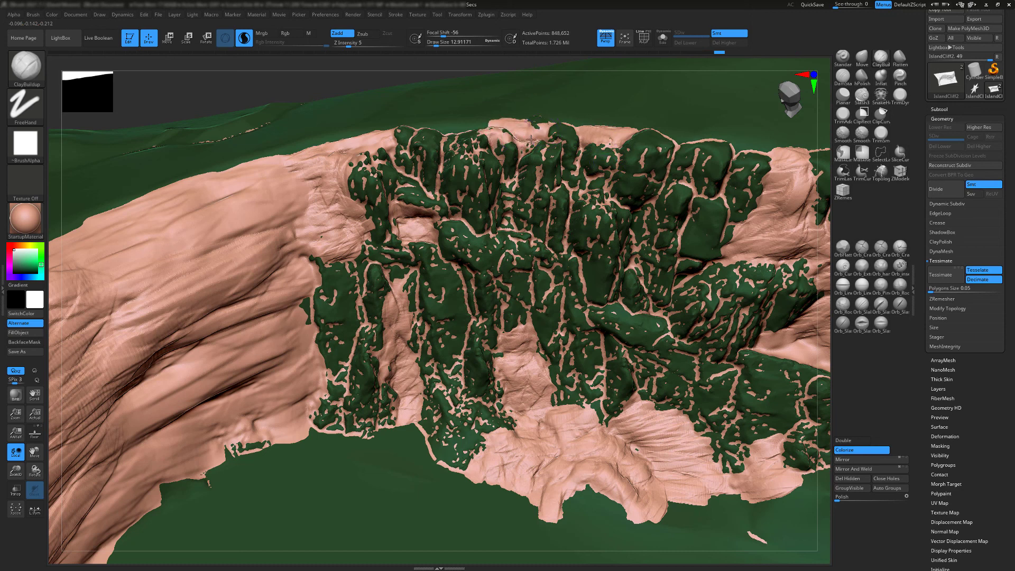
key("shift")
left_click_drag(522, 142, 542, 144, "shift")
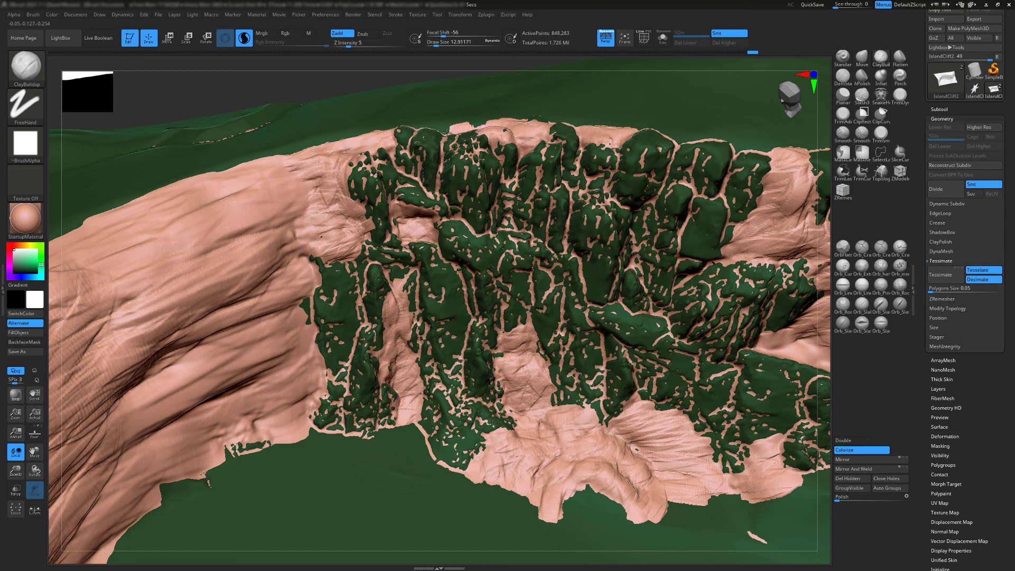
left_click_drag(439, 132, 490, 125)
key("shift")
mouse_move(628, 156)
right_mouse_down("alt")
mouse_move(521, 185)
mouse_move(485, 231)
mouse_move(507, 166)
mouse_move(475, 206)
right_mouse_up("alt")
mouse_move(475, 207)
left_mouse_down()
mouse_move(452, 210)
mouse_move(433, 198)
left_mouse_up()
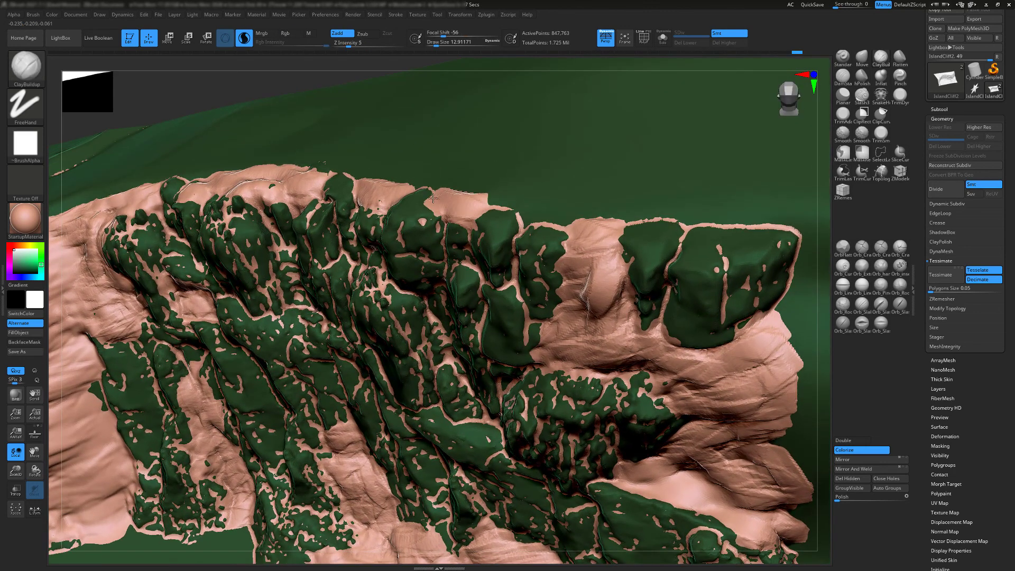
Extend the ClayBuildup rim behind the upper rock blocks and around the cliff's far corner
left_click_drag(510, 222, 653, 226)
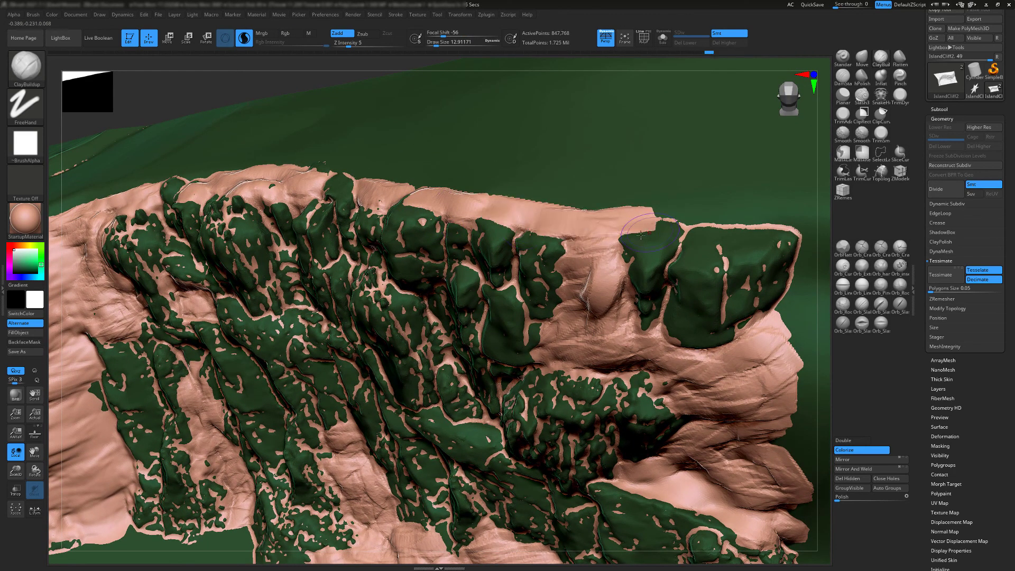
right_click_drag(712, 285, 575, 283, "alt")
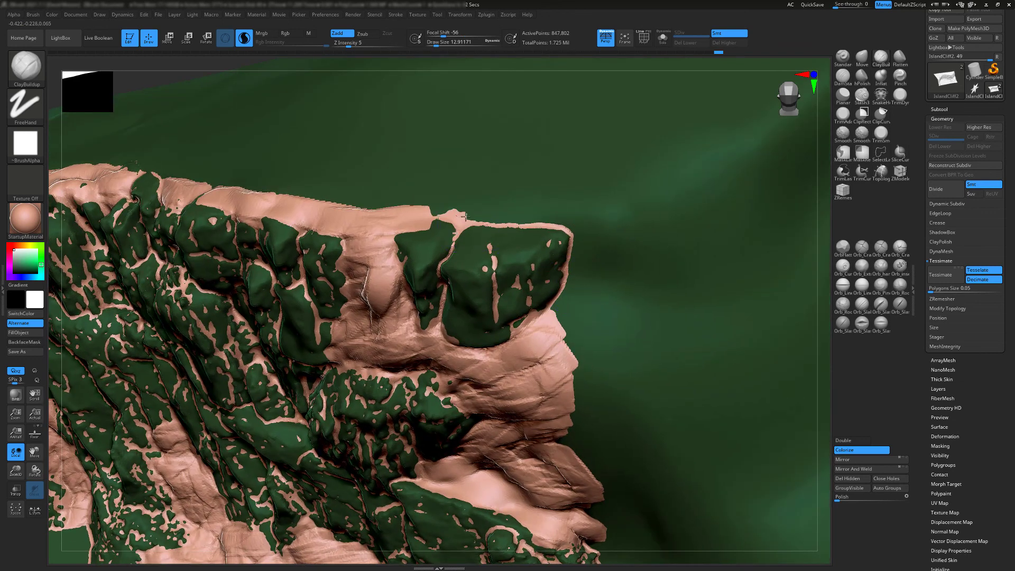
mouse_move(466, 217)
left_mouse_down()
mouse_move(611, 218)
mouse_move(534, 227)
mouse_move(606, 254)
mouse_move(630, 236)
mouse_move(592, 259)
mouse_move(576, 297)
mouse_move(592, 323)
mouse_move(581, 341)
mouse_move(608, 386)
mouse_move(632, 536)
mouse_move(613, 470)
mouse_move(603, 265)
mouse_move(609, 287)
mouse_move(558, 345)
left_mouse_up()
Build a layered clay slope from the cliff's far edge down to the ground, filling the area beneath the lower green rocks
mouse_move(402, 449)
right_mouse_down("alt")
mouse_move(608, 317)
mouse_move(628, 288)
mouse_move(627, 246)
mouse_move(452, 234)
mouse_move(586, 249)
right_mouse_up("alt")
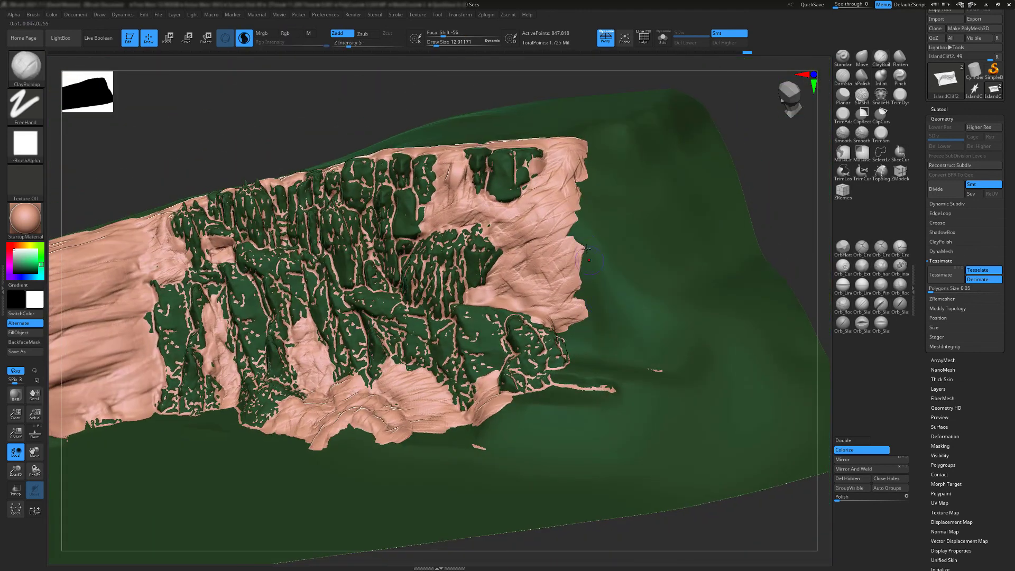
mouse_move(594, 260)
left_mouse_down()
mouse_move(582, 296)
mouse_move(608, 296)
mouse_move(584, 330)
mouse_move(635, 334)
mouse_move(616, 349)
mouse_move(676, 365)
mouse_move(654, 385)
left_mouse_up()
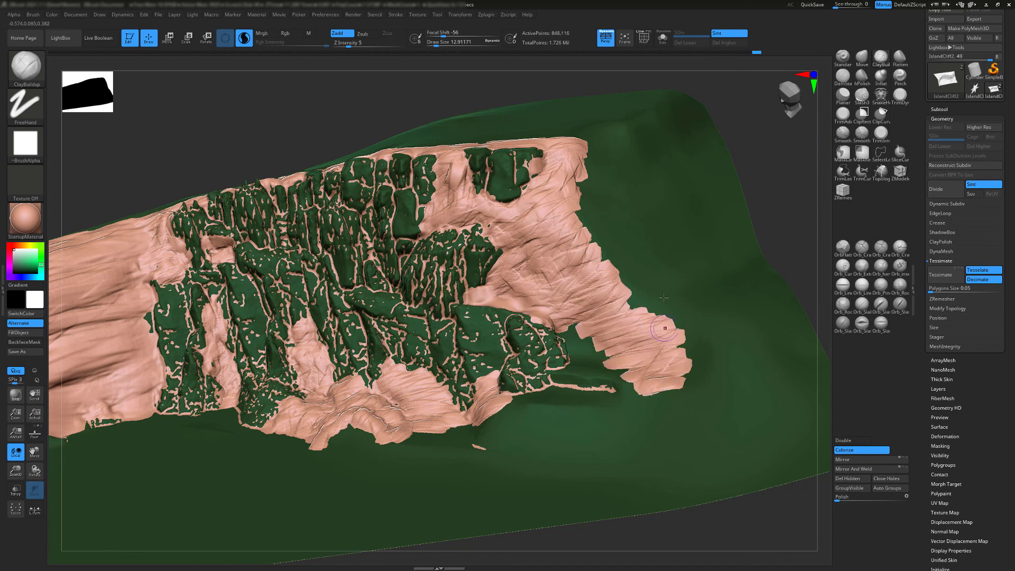
mouse_move(622, 218)
right_mouse_down()
mouse_move(465, 240)
mouse_move(447, 251)
mouse_move(445, 285)
mouse_move(424, 299)
mouse_move(434, 249)
right_mouse_up()
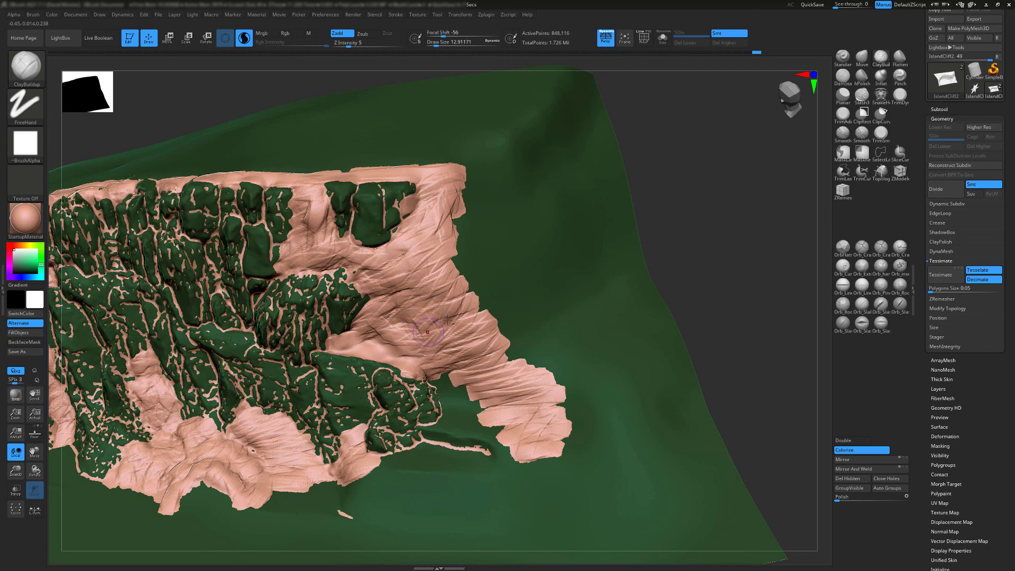
right_click_drag(448, 319, 499, 350, "ctrl")
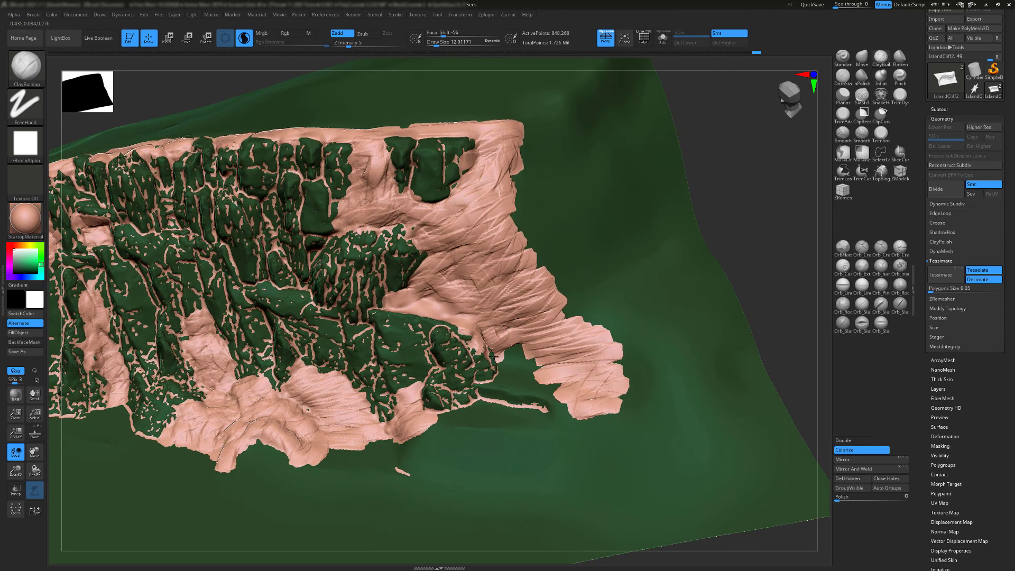
mouse_move(495, 347)
left_mouse_down()
mouse_move(502, 368)
mouse_move(517, 366)
mouse_move(447, 423)
mouse_move(475, 430)
mouse_move(501, 403)
mouse_move(555, 401)
mouse_move(535, 382)
mouse_move(576, 418)
mouse_move(513, 431)
mouse_move(571, 444)
mouse_move(594, 414)
left_mouse_up()
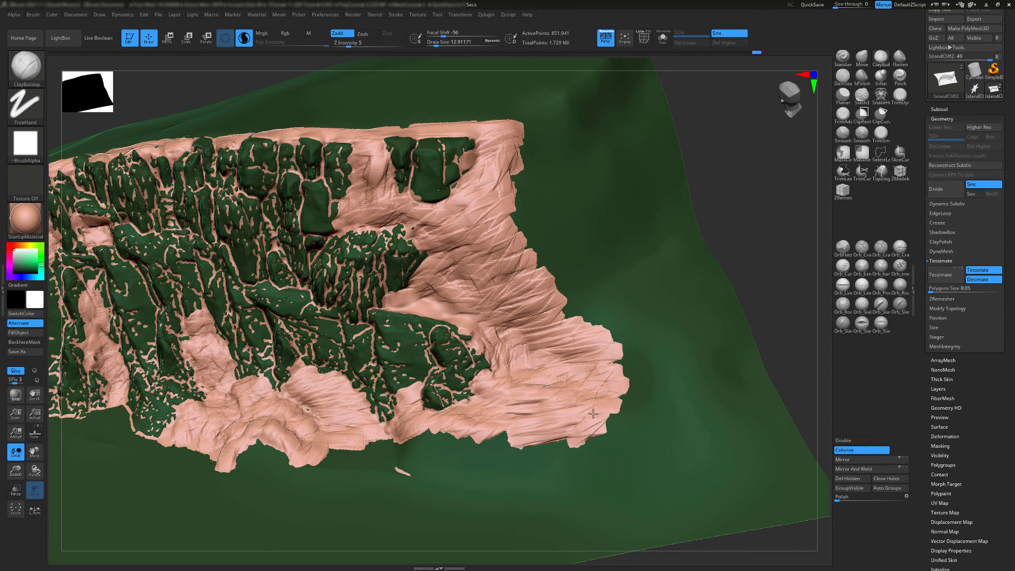
Join the new slope to the rubble mound with ClayBuildup strokes along the cliff's base
mouse_move(525, 405)
left_mouse_down()
mouse_move(466, 442)
mouse_move(396, 435)
left_mouse_up()
left_click_drag(338, 446, 363, 435)
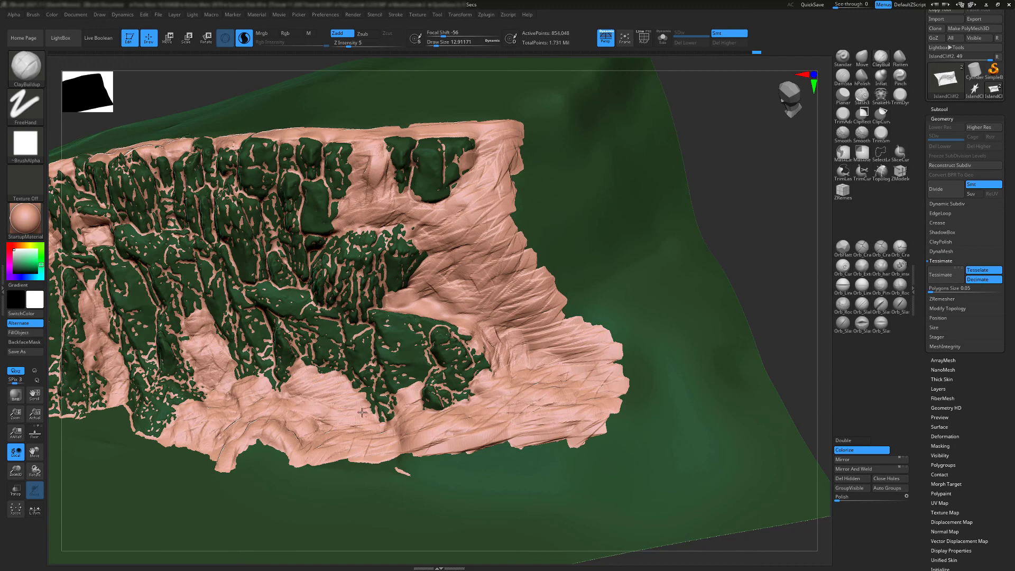
left_click_drag(403, 425, 391, 420)
Build a clay ledge beneath the green rock columns and along the lower edge of the bare near-end cliff face
mouse_move(391, 419)
right_mouse_down()
mouse_move(423, 381)
mouse_move(465, 370)
mouse_move(433, 319)
mouse_move(483, 300)
mouse_move(359, 267)
mouse_move(370, 299)
mouse_move(408, 317)
mouse_move(407, 332)
right_mouse_up()
left_click_drag(443, 362, 432, 346)
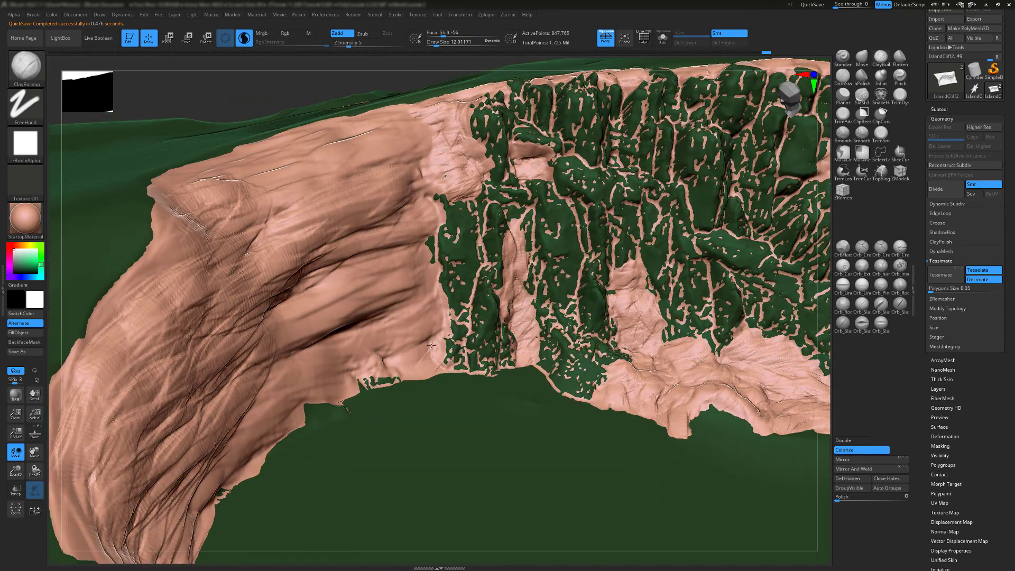
mouse_move(491, 369)
left_mouse_down()
mouse_move(551, 373)
mouse_move(596, 406)
left_mouse_up()
left_click_drag(403, 386, 349, 389)
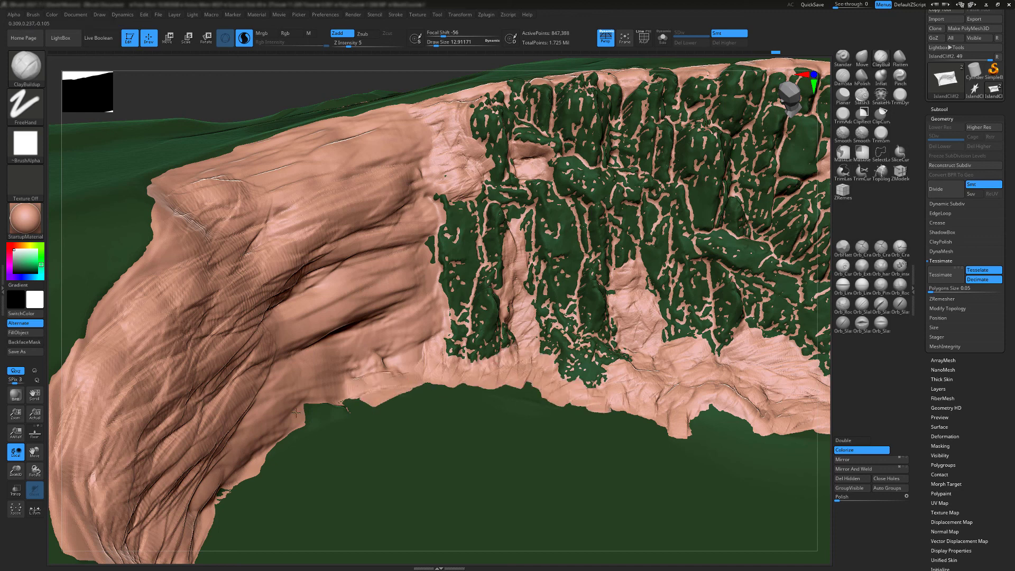
mouse_move(297, 412)
left_mouse_down()
mouse_move(344, 394)
mouse_move(327, 354)
mouse_move(397, 333)
left_mouse_up()
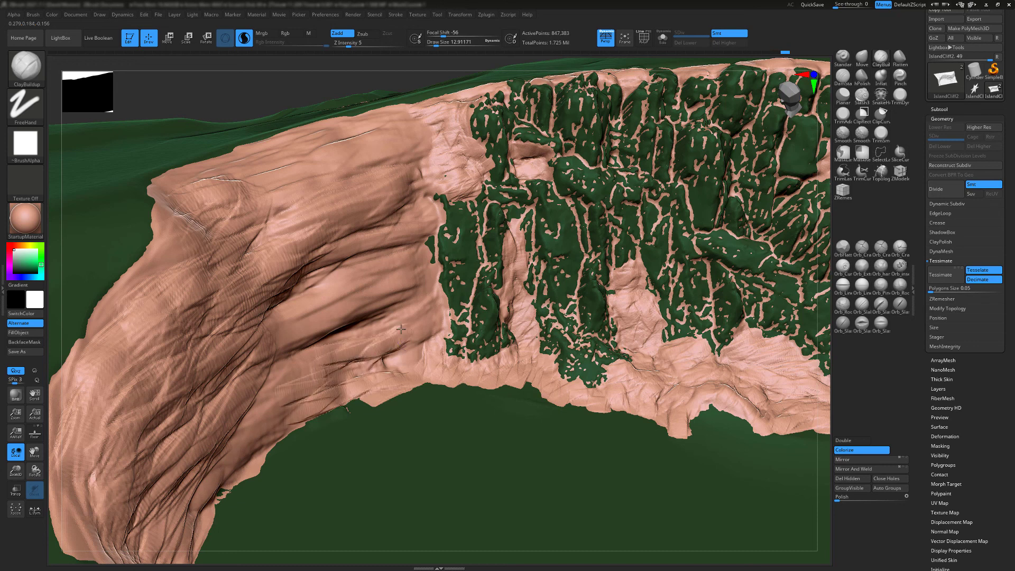
Smooth the rough clay patch and the small notch beside the upper green rocks at the cliff's near end
mouse_move(398, 333)
right_mouse_down()
mouse_move(431, 312)
mouse_move(439, 271)
right_mouse_up()
key("shift")
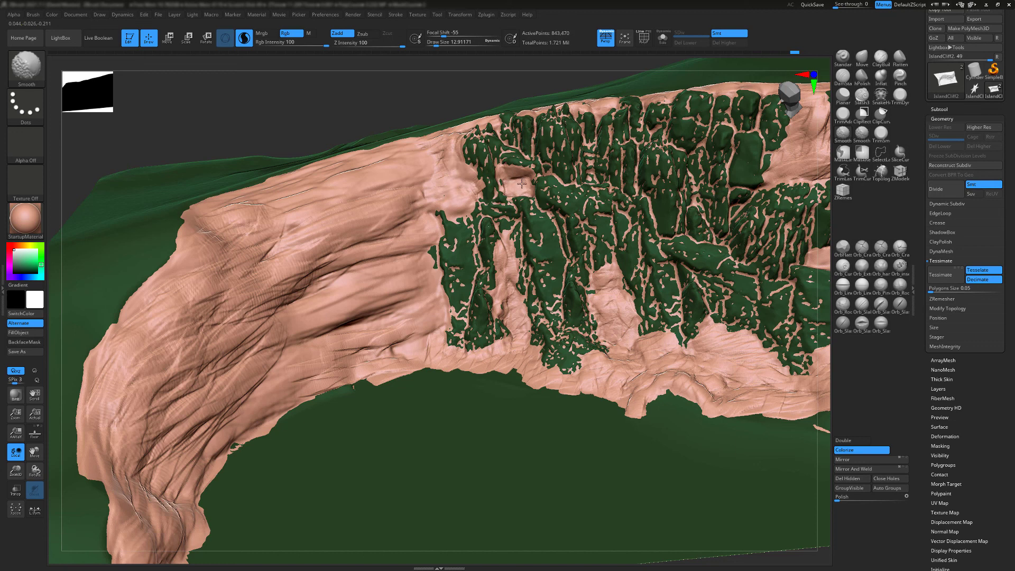
left_click_drag(522, 184, 505, 187, "shift")
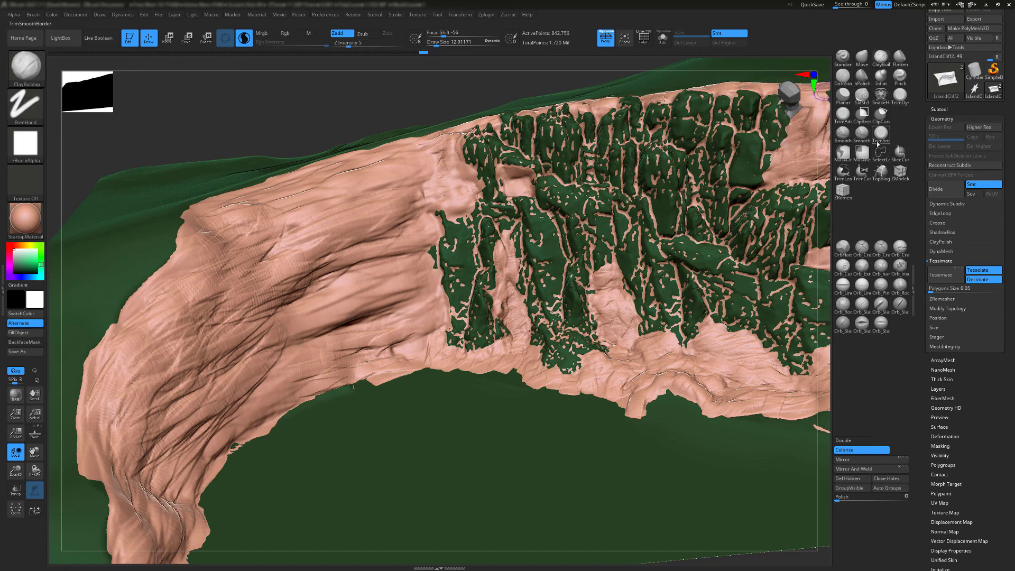
Switch to the TrimAdaptive brush with a draw size of 28.75 and a Z Intensity of 8
left_click(843, 115)
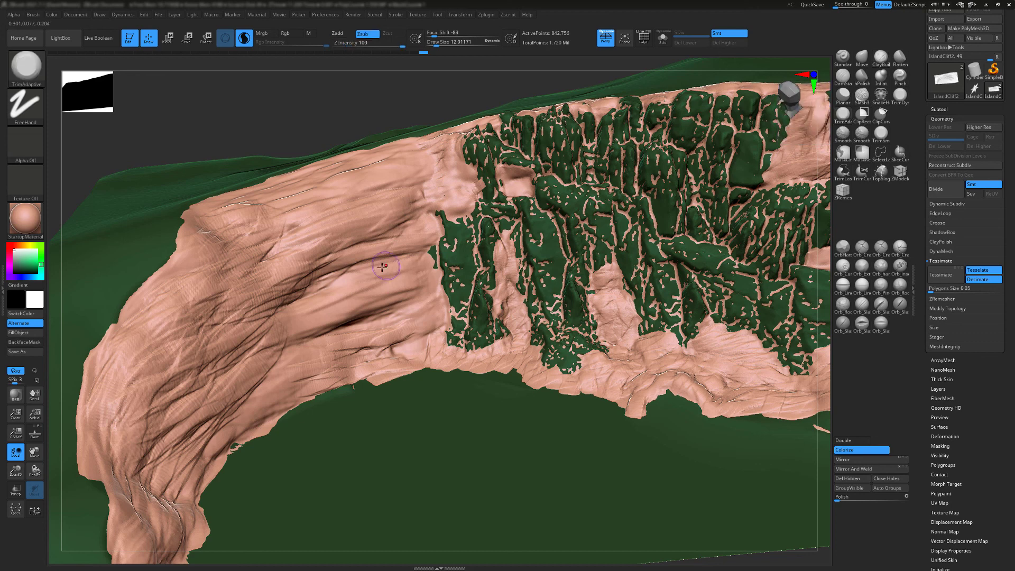
right_click_drag(326, 247, 440, 252, "shift")
key("s")
left_click_drag(440, 251, 445, 252)
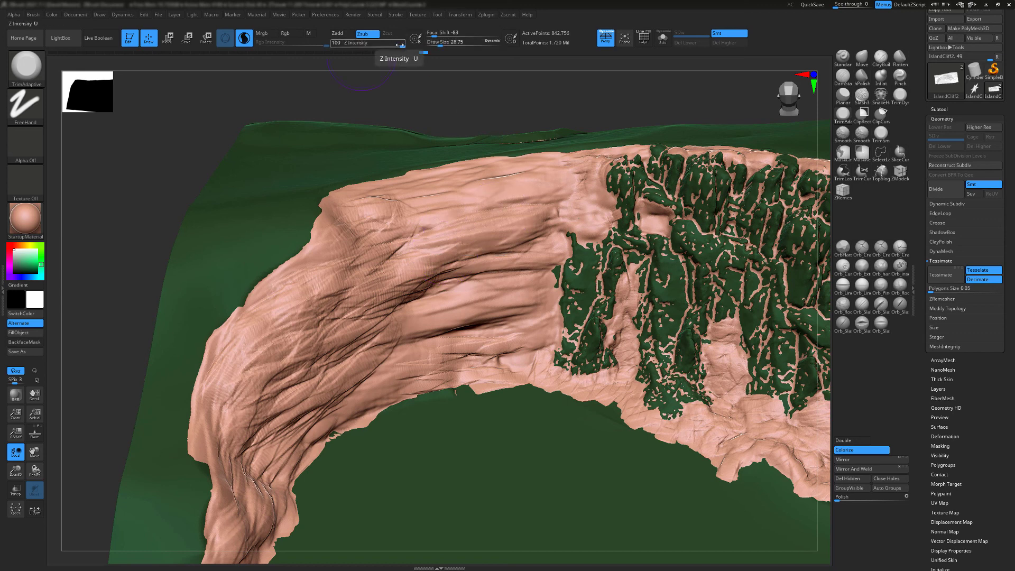
left_click(346, 48)
type("3")
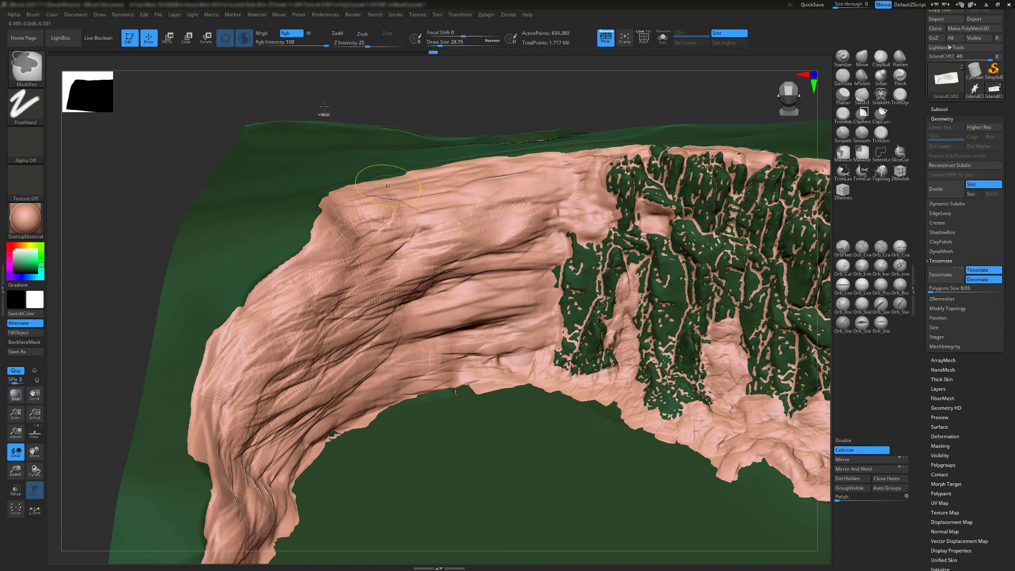
right_click_drag(445, 208, 516, 219, "ctrl")
key("ctrl+z")
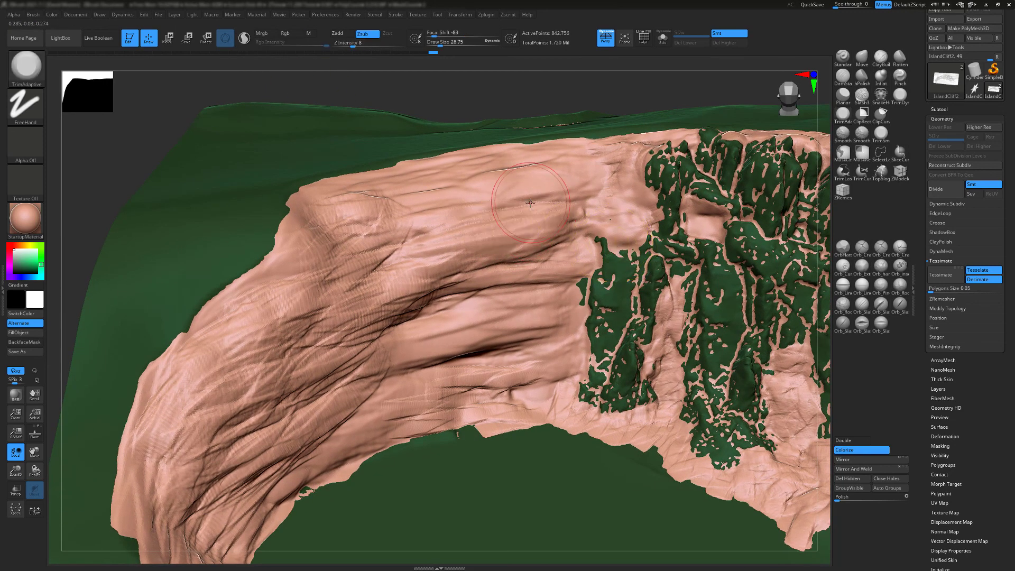
left_click_drag(524, 207, 516, 218)
key("ctrl+z")
Give TrimAdaptive the square Alpha 28 and a draw size of about 20, and carve facets into the bare cliff's upper middle
left_click(32, 156)
left_click(150, 153)
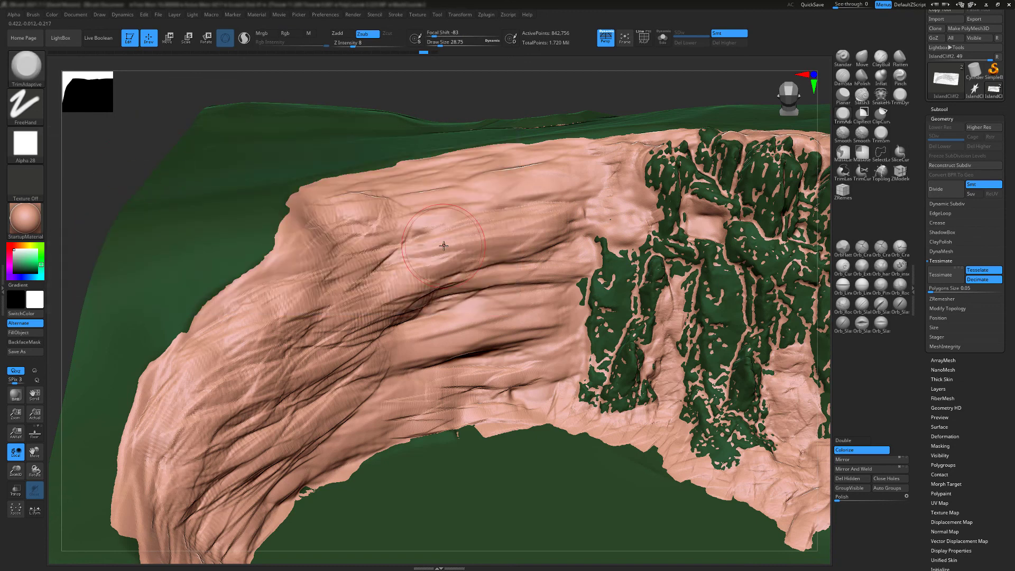
key("s")
left_click_drag(471, 241, 430, 302)
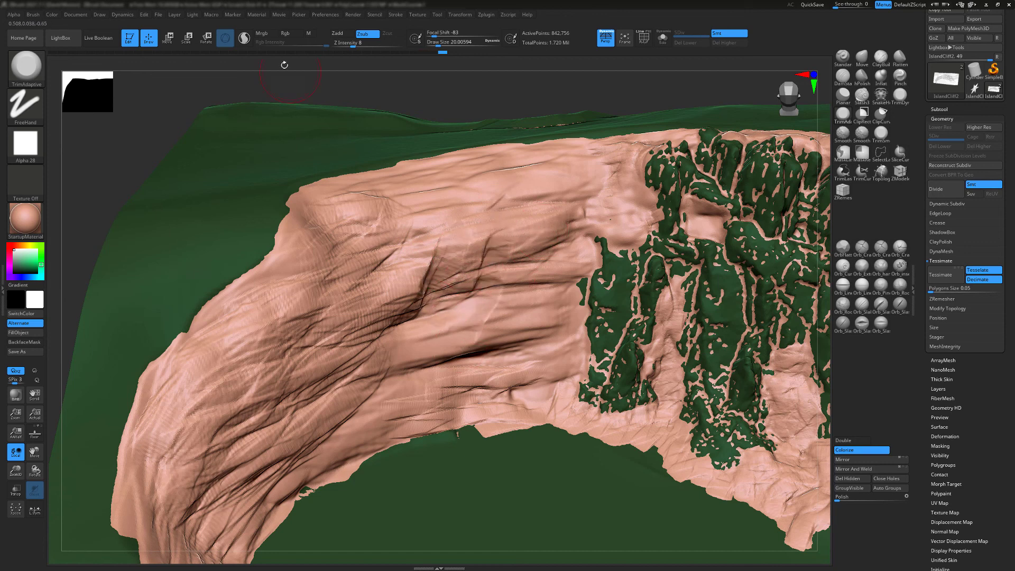
Raise TrimAdaptive's Z Intensity to 25 and carve broad planes diagonally across the middle and lower bare cliff face
key("Return")
right_click_drag(505, 336, 465, 368)
left_click_drag(422, 328, 353, 436)
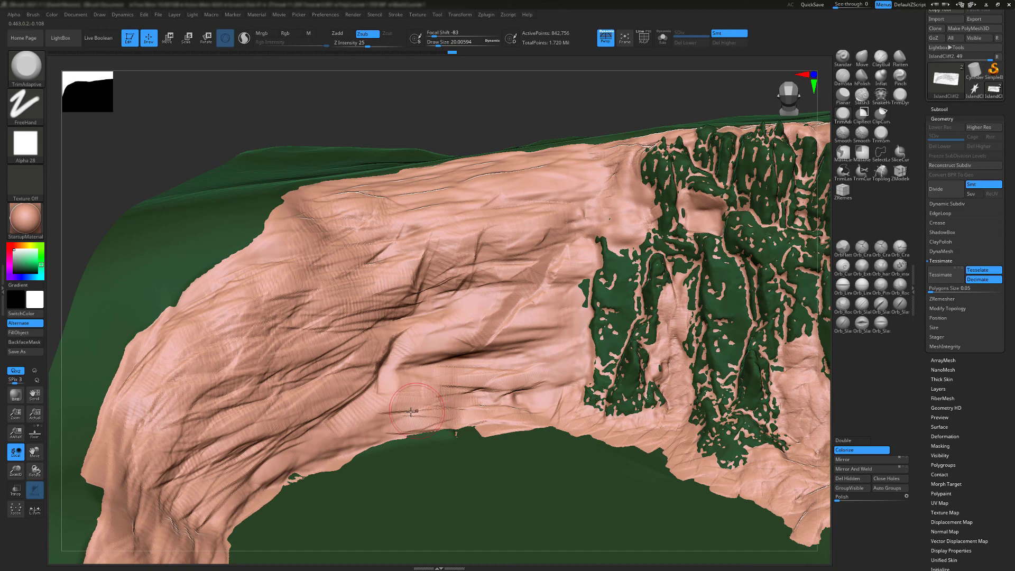
left_click_drag(427, 409, 546, 395)
key("ctrl+z")
Carve more angular planes at Z Intensity 16 beside the green columns and across the bare cliff's curved outer end
left_click_drag(547, 332, 496, 382)
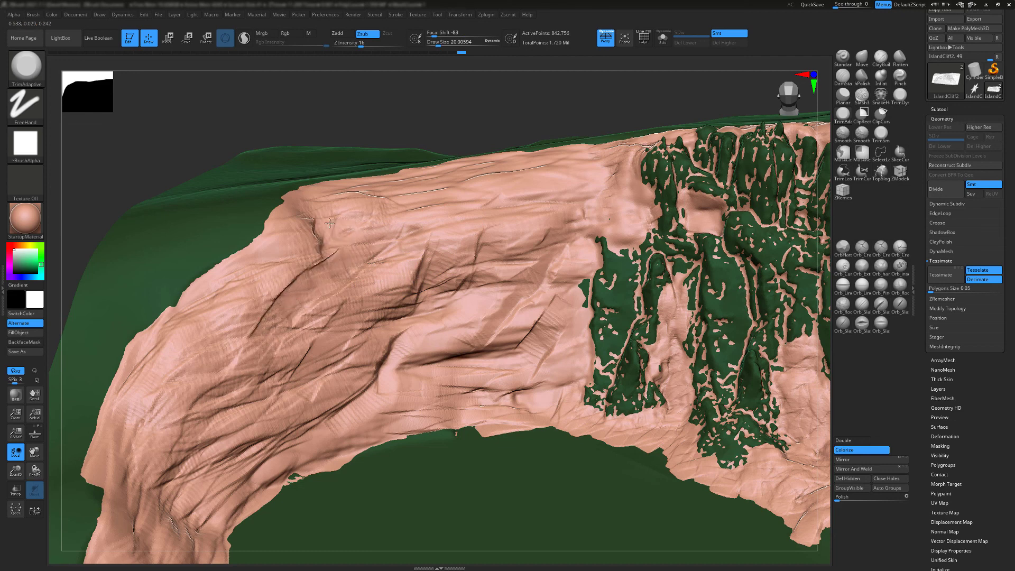
mouse_move(294, 399)
left_mouse_down()
mouse_move(225, 484)
mouse_move(301, 393)
left_mouse_up()
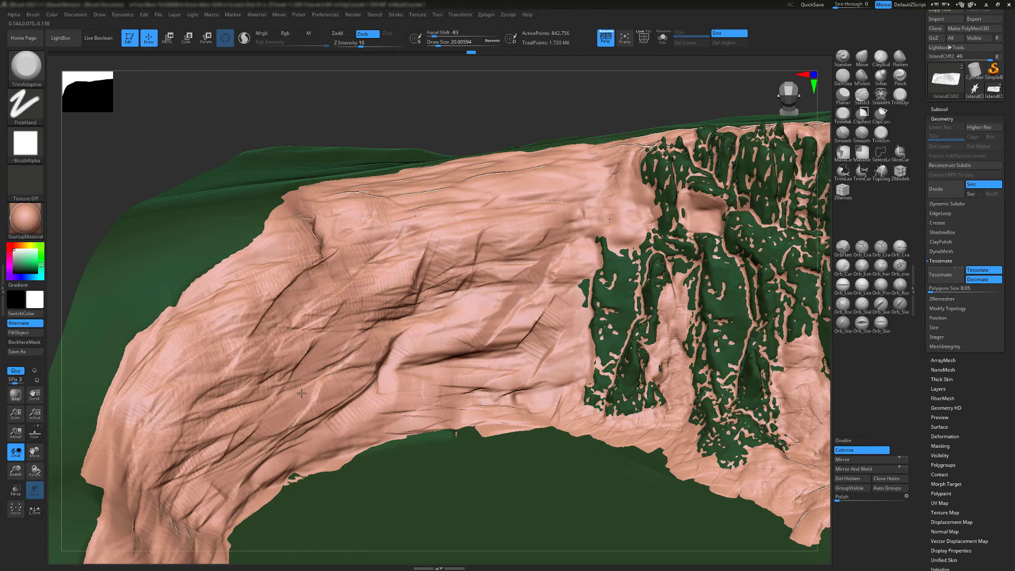
mouse_move(395, 281)
right_mouse_down("alt")
mouse_move(438, 258)
mouse_move(435, 249)
right_mouse_up("alt")
mouse_move(204, 416)
left_mouse_down()
mouse_move(163, 418)
mouse_move(235, 446)
mouse_move(268, 291)
left_mouse_up()
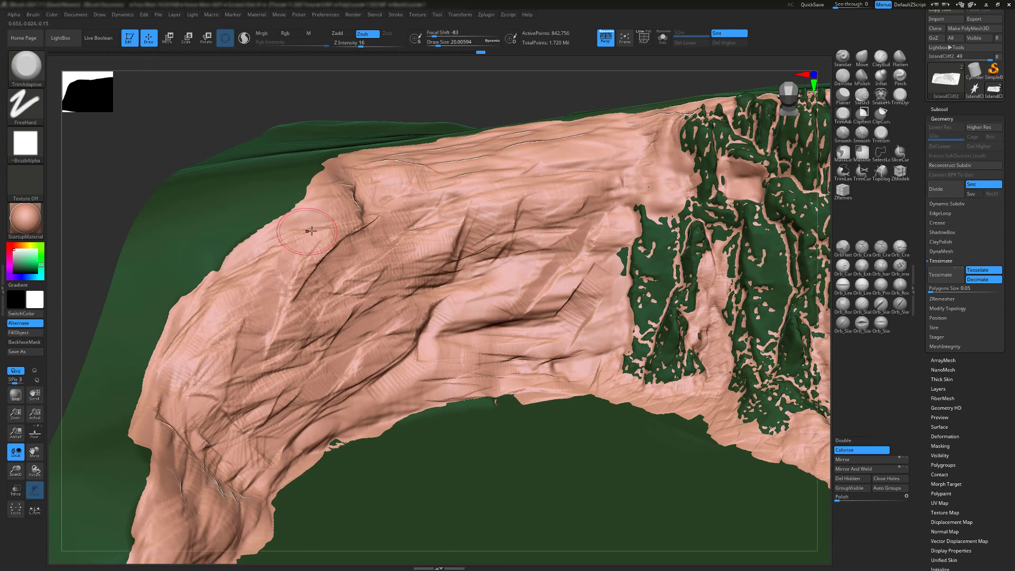
Switch to ClayBuildup and layer strokes over the carved cliff face, from the upper ridge down to the lower edge
left_click(880, 58)
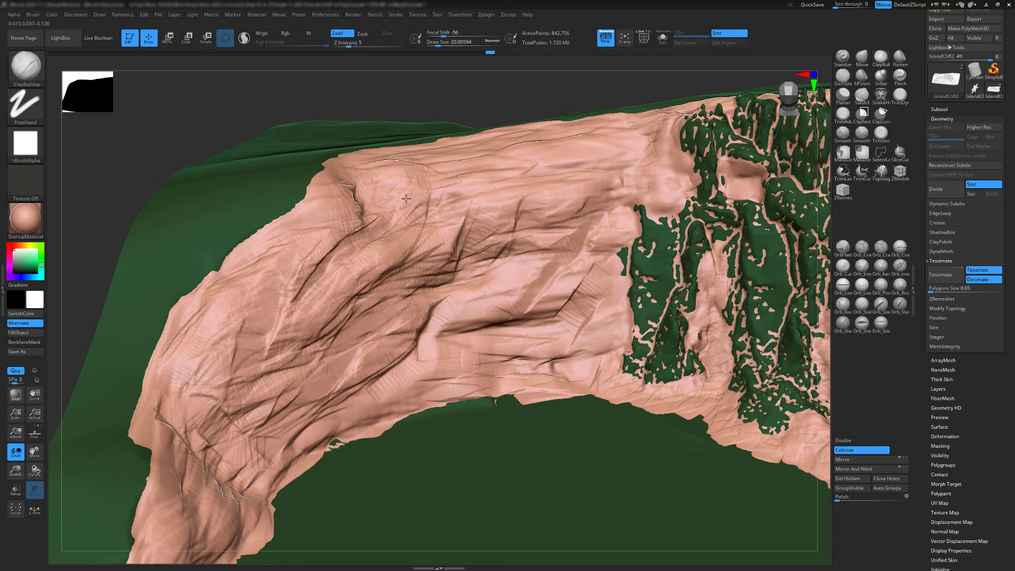
mouse_move(406, 199)
left_mouse_down()
mouse_move(417, 214)
mouse_move(470, 190)
mouse_move(498, 251)
mouse_move(452, 290)
left_mouse_up()
mouse_move(343, 304)
left_mouse_down()
mouse_move(298, 365)
mouse_move(325, 355)
mouse_move(277, 397)
mouse_move(320, 442)
left_mouse_up()
mouse_move(387, 419)
left_mouse_down()
mouse_move(447, 386)
mouse_move(448, 353)
mouse_move(518, 350)
left_mouse_up()
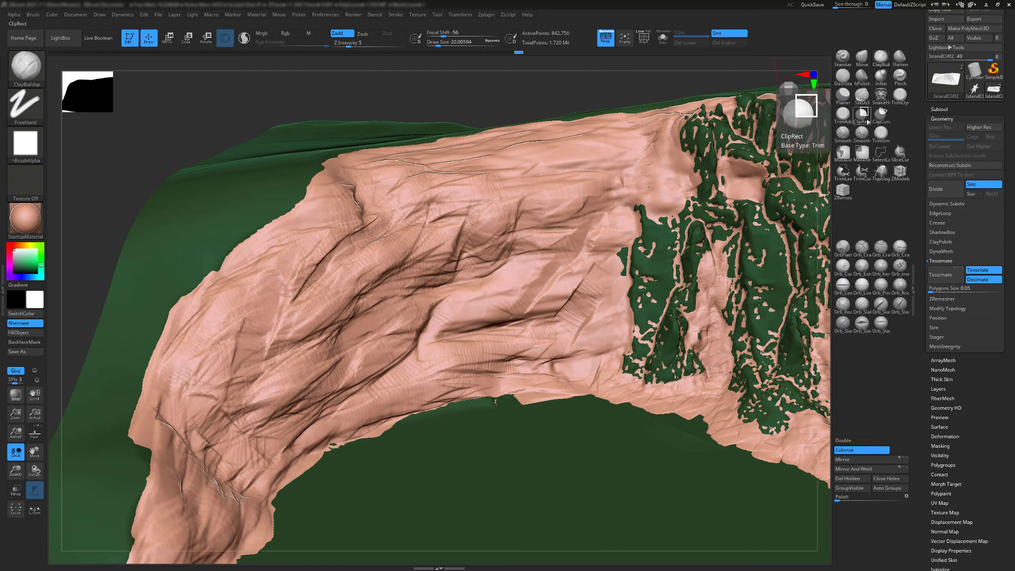
Tessimate the cliff mesh and carve planes into the fresh clay layers with TrimAdaptive
left_click(843, 113)
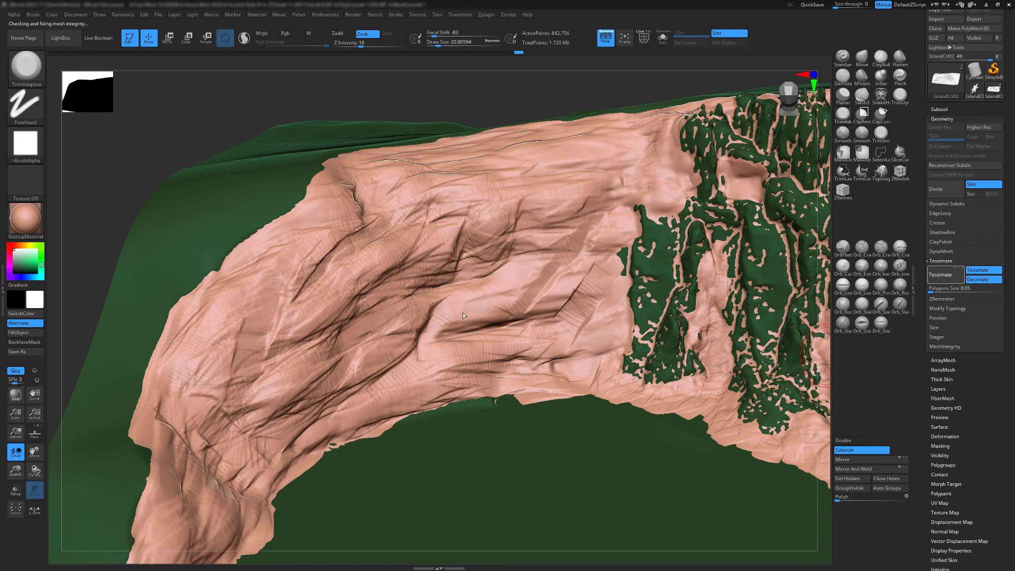
left_click_drag(308, 318, 279, 460)
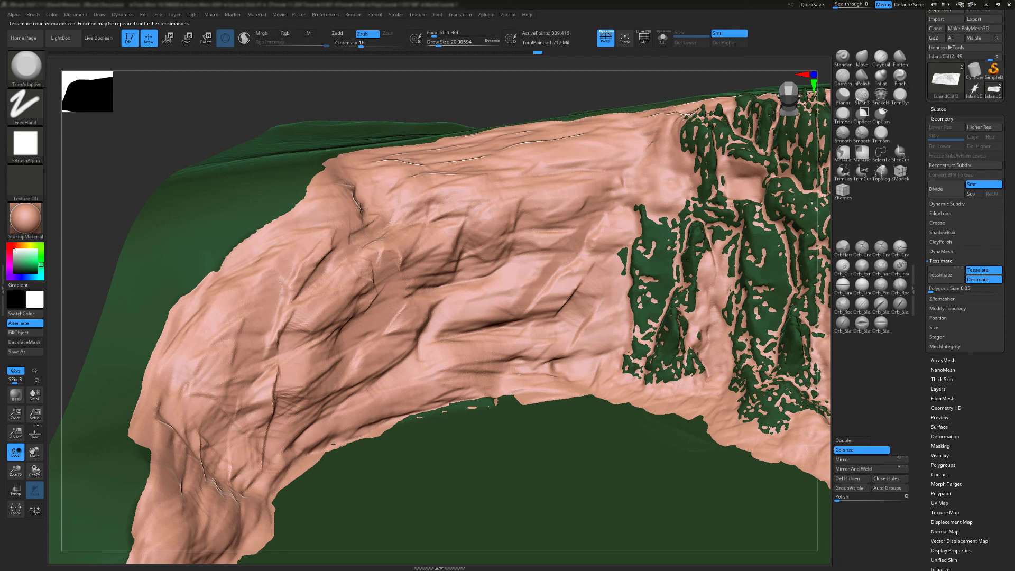
left_click_drag(515, 325, 552, 250)
key("ctrl+z")
mouse_move(396, 362)
left_mouse_down()
mouse_move(404, 372)
mouse_move(439, 360)
mouse_move(449, 381)
left_mouse_up()
key("ctrl+z")
left_click_drag(521, 362, 437, 379)
key("ctrl+z")
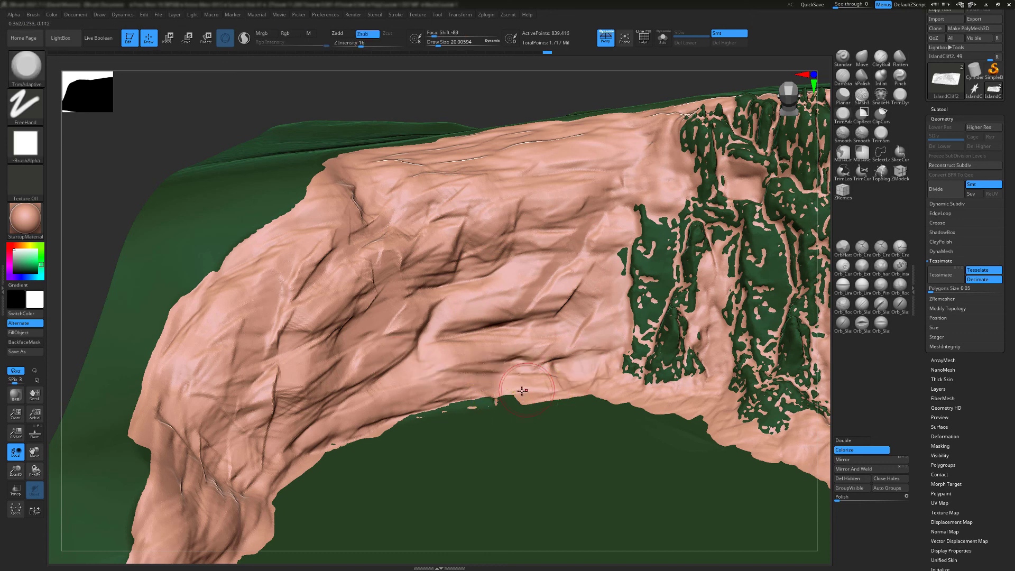
Trim and smooth the layered clay ledges beneath the upper blocks at the cliff's far end
right_click_drag(463, 363, 475, 335)
right_click_drag(537, 344, 164, 339, "alt")
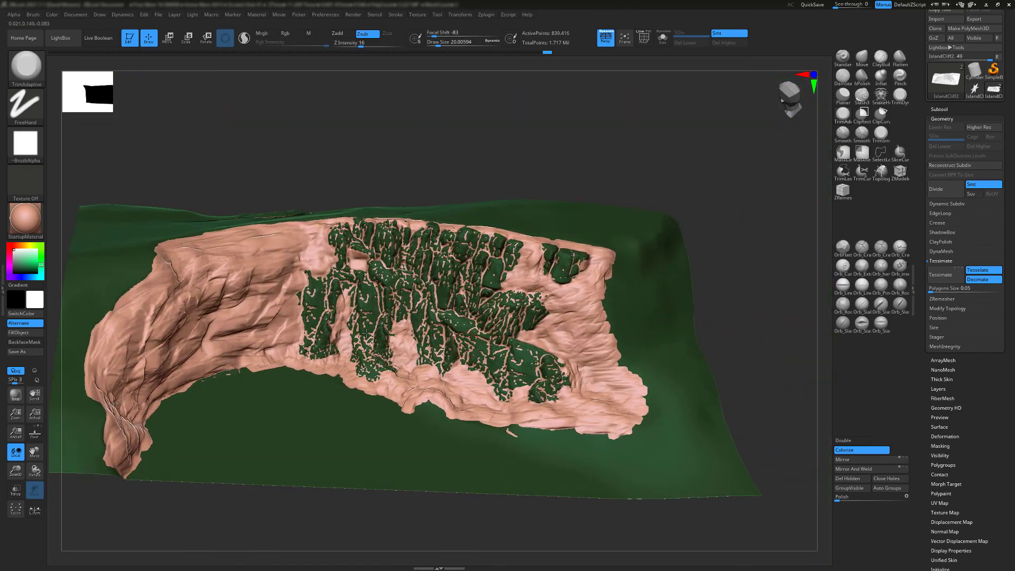
right_click_drag(592, 316, 608, 360, "ctrl")
mouse_move(560, 313)
left_mouse_down()
mouse_move(549, 324)
mouse_move(607, 237)
left_mouse_up()
left_click_drag(597, 303, 573, 295, "shift")
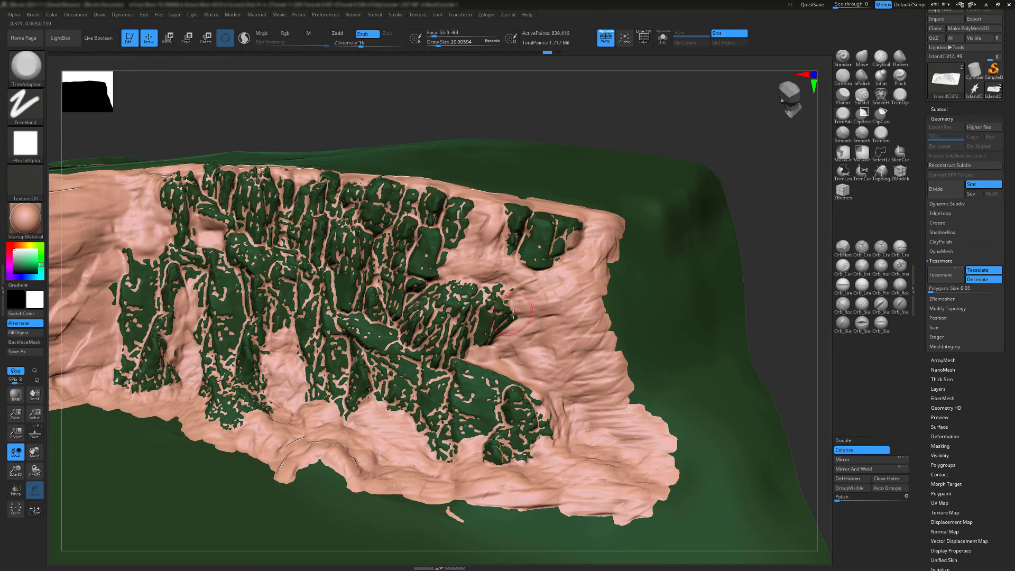
Add ClayBuildup ledges on the far-end slope beside the green rocks and along the base below them
left_click(880, 59)
left_click_drag(545, 301, 570, 301)
mouse_move(528, 346)
left_mouse_down()
mouse_move(505, 355)
mouse_move(583, 356)
left_mouse_up()
mouse_move(541, 381)
left_mouse_down()
mouse_move(584, 386)
mouse_move(584, 424)
mouse_move(613, 464)
mouse_move(566, 478)
mouse_move(591, 454)
mouse_move(521, 468)
mouse_move(517, 484)
left_mouse_up()
mouse_move(415, 453)
left_mouse_down()
mouse_move(374, 458)
mouse_move(365, 445)
mouse_move(385, 425)
mouse_move(382, 459)
mouse_move(377, 442)
left_mouse_up()
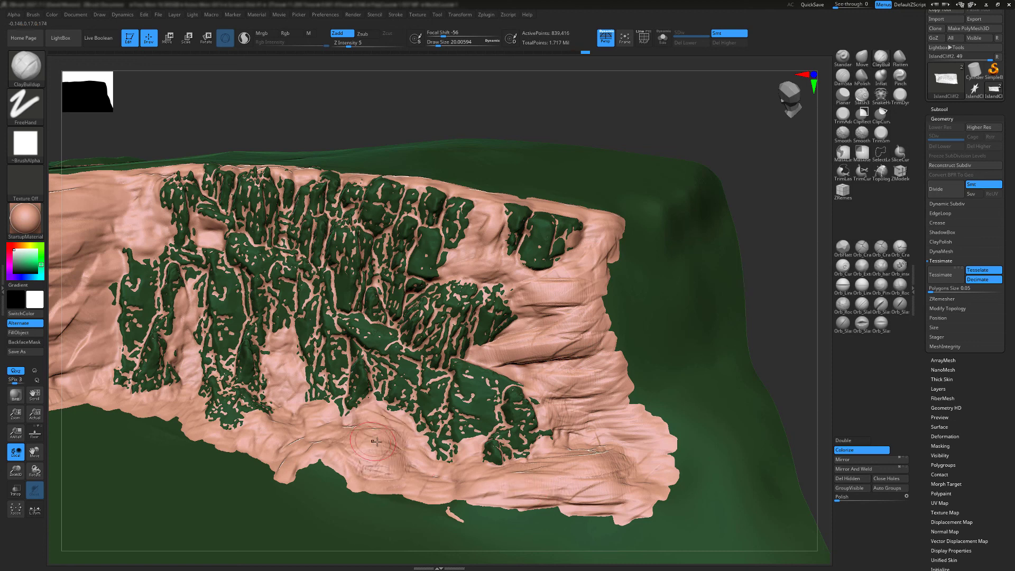
Soften the raised clay layers on the upper bare face at the cliff's near end and turn on Sculptris Pro
mouse_move(377, 441)
right_mouse_down("alt")
mouse_move(486, 375)
mouse_move(526, 373)
right_mouse_up("alt")
mouse_move(349, 290)
right_mouse_down("ctrl")
mouse_move(344, 339)
mouse_move(426, 259)
mouse_move(392, 253)
mouse_move(437, 237)
right_mouse_up("ctrl")
right_click_drag(328, 225, 364, 225, "ctrl")
mouse_move(432, 250)
right_mouse_down("alt")
mouse_move(458, 253)
mouse_move(455, 296)
mouse_move(418, 275)
mouse_move(368, 203)
mouse_move(423, 243)
mouse_move(470, 301)
mouse_move(555, 280)
mouse_move(542, 191)
mouse_move(535, 261)
right_mouse_up("alt")
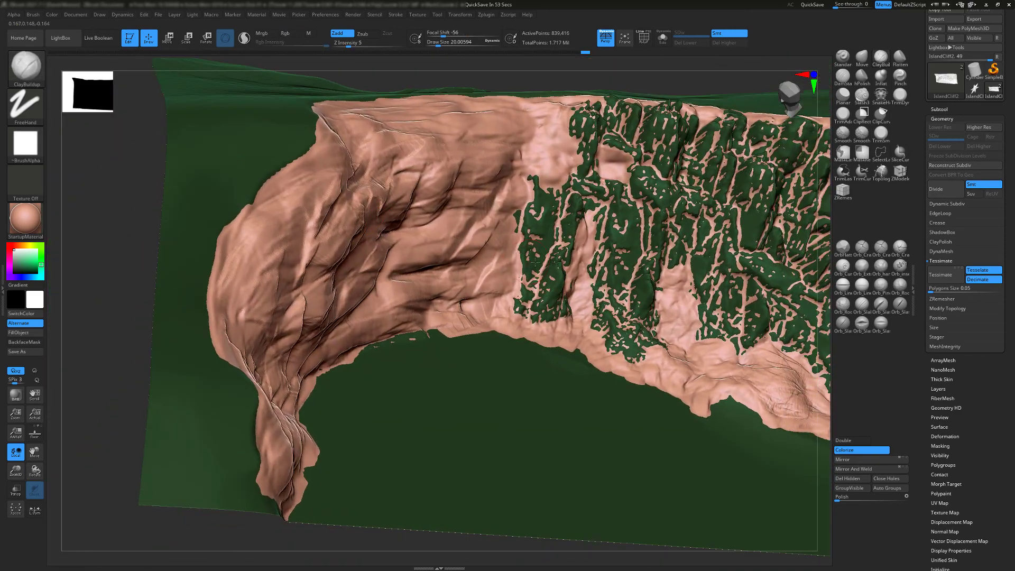
right_click_drag(391, 178, 378, 176)
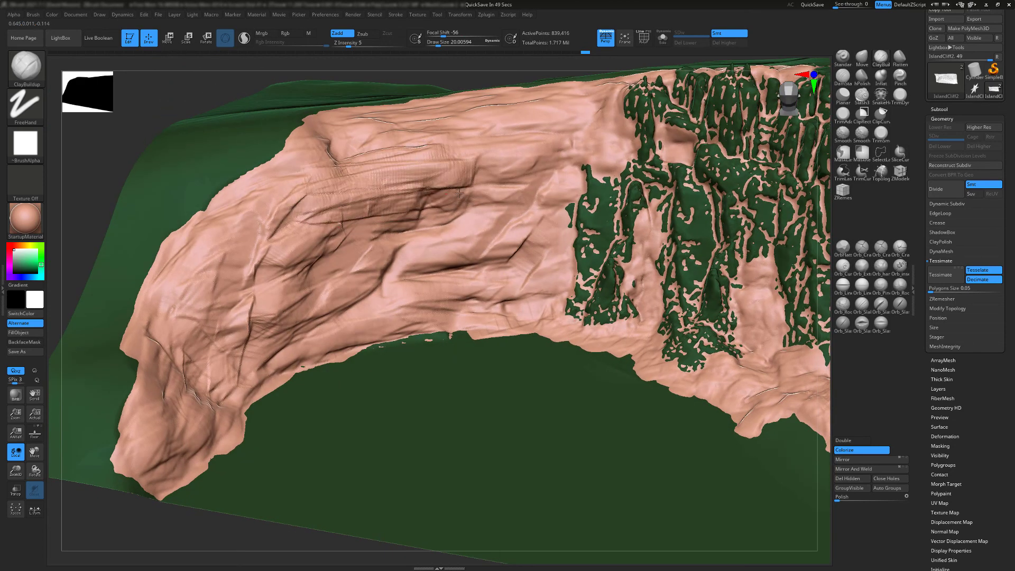
left_click_drag(459, 193, 296, 175, "shift")
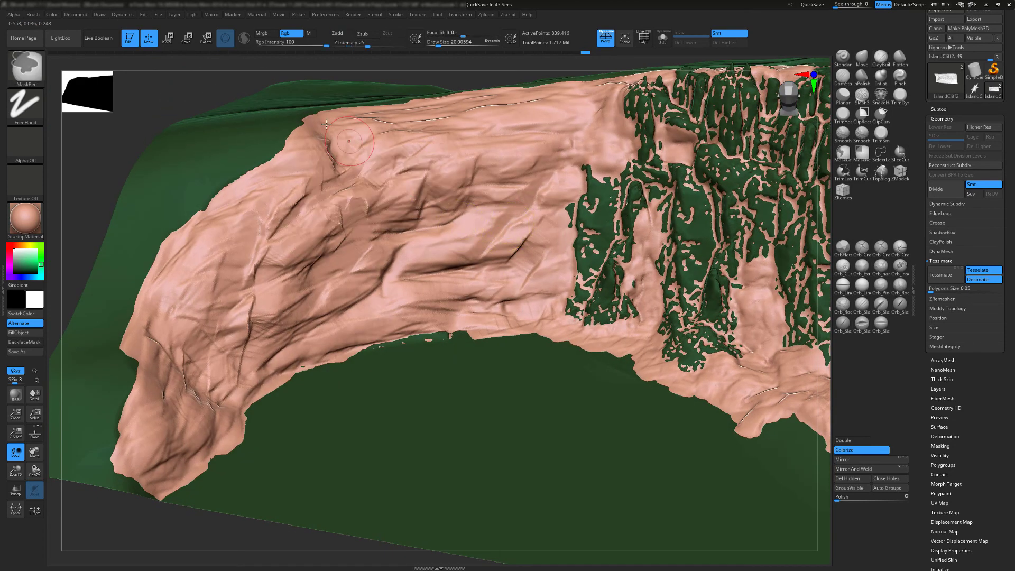
left_click(251, 43)
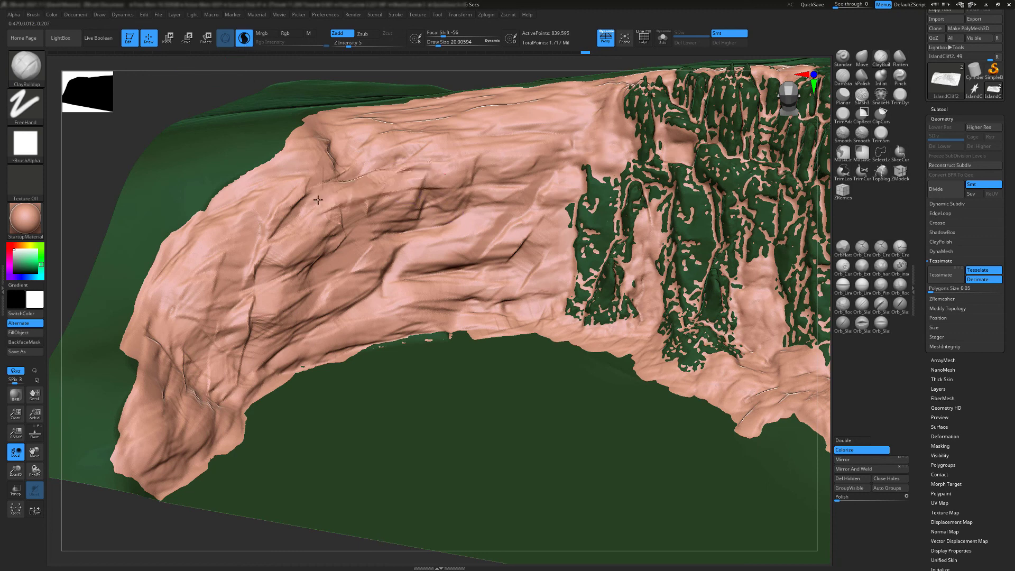
Build up ClayBuildup volume across the bare upper face at the cliff's near end and smooth it
mouse_move(397, 208)
left_mouse_down()
mouse_move(466, 233)
mouse_move(529, 158)
mouse_move(296, 169)
mouse_move(419, 142)
mouse_move(312, 170)
mouse_move(465, 154)
mouse_move(373, 193)
mouse_move(488, 157)
mouse_move(393, 222)
mouse_move(243, 265)
mouse_move(227, 206)
mouse_move(304, 244)
mouse_move(465, 195)
mouse_move(502, 193)
mouse_move(517, 207)
mouse_move(455, 222)
mouse_move(555, 185)
mouse_move(491, 158)
mouse_move(398, 218)
mouse_move(359, 222)
mouse_move(476, 185)
mouse_move(407, 190)
mouse_move(429, 168)
mouse_move(529, 158)
mouse_move(460, 212)
mouse_move(534, 201)
mouse_move(441, 245)
left_mouse_up()
mouse_move(424, 243)
right_mouse_down()
mouse_move(429, 222)
mouse_move(438, 227)
right_mouse_up()
mouse_move(438, 229)
left_mouse_down()
mouse_move(417, 232)
mouse_move(432, 240)
left_mouse_up()
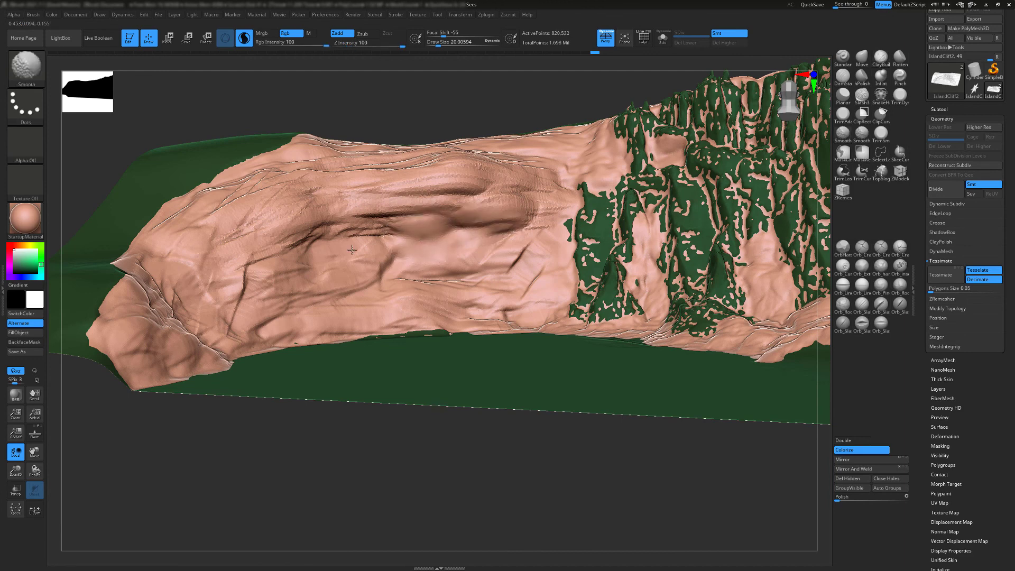
mouse_move(367, 239)
left_mouse_down()
mouse_move(402, 233)
mouse_move(344, 227)
mouse_move(497, 242)
mouse_move(534, 233)
mouse_move(450, 217)
left_mouse_up()
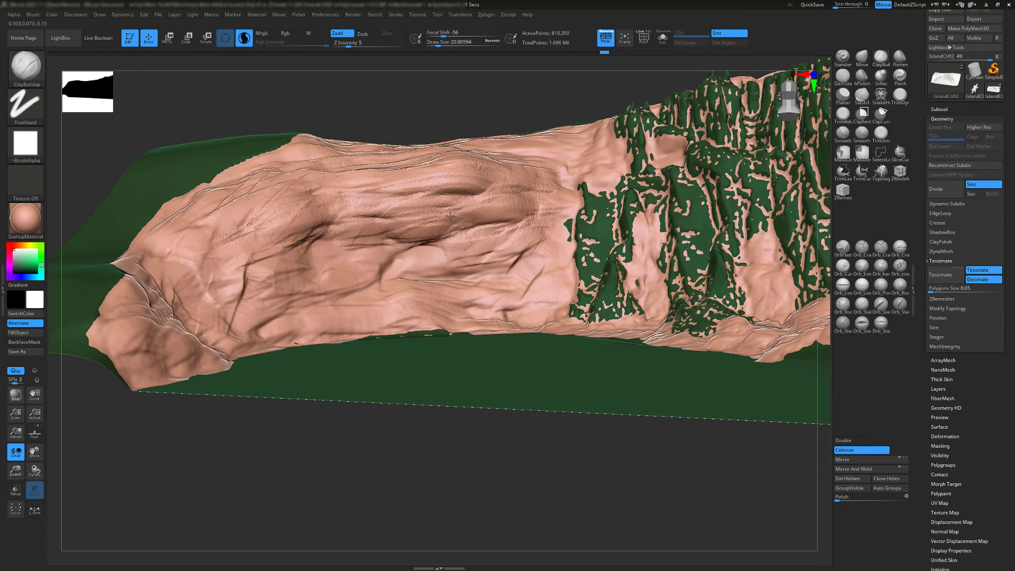
mouse_move(363, 264)
left_mouse_down()
mouse_move(344, 233)
mouse_move(407, 258)
mouse_move(402, 249)
mouse_move(476, 206)
mouse_move(466, 198)
mouse_move(349, 206)
mouse_move(328, 182)
mouse_move(435, 199)
left_mouse_up()
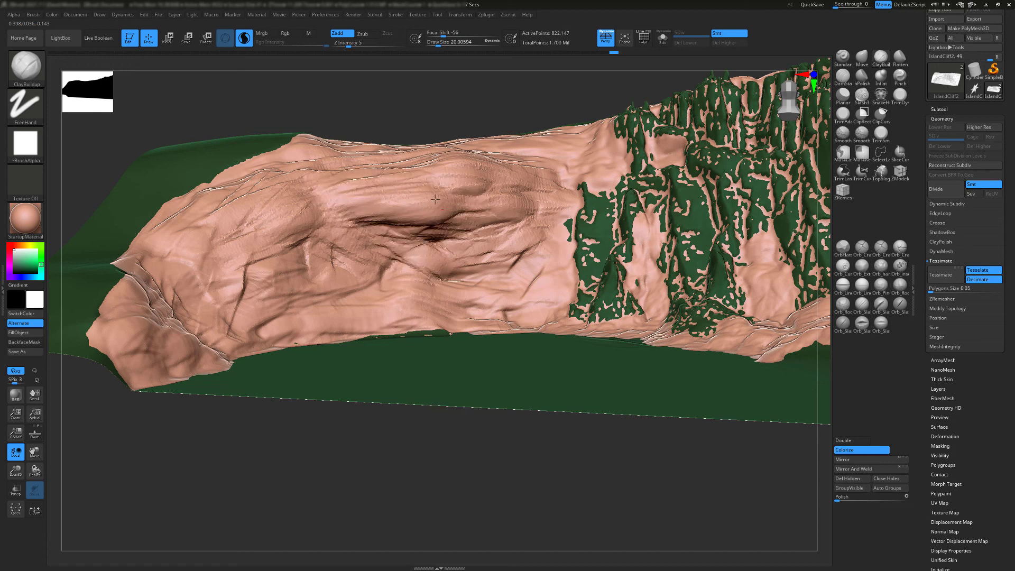
Deepen the hollow under the near-end bulge and thicken the overhanging clay ledge above it
mouse_move(487, 198)
right_mouse_down()
mouse_move(523, 222)
mouse_move(468, 159)
right_mouse_up()
mouse_move(471, 168)
left_mouse_down()
mouse_move(341, 201)
mouse_move(399, 215)
mouse_move(371, 232)
mouse_move(397, 237)
left_mouse_up()
mouse_move(463, 232)
right_mouse_down()
mouse_move(521, 225)
mouse_move(444, 216)
right_mouse_up()
left_click_drag(349, 237, 397, 225)
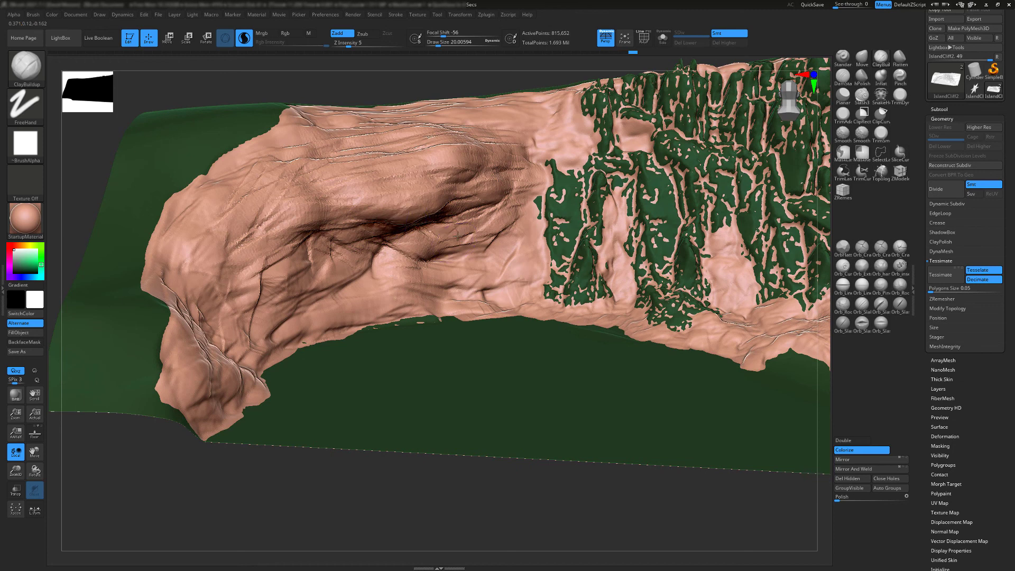
right_click_drag(458, 236, 407, 224)
mouse_move(455, 175)
left_mouse_down()
mouse_move(473, 185)
mouse_move(503, 136)
mouse_move(479, 151)
mouse_move(460, 198)
mouse_move(438, 210)
mouse_move(283, 244)
mouse_move(381, 185)
mouse_move(456, 190)
left_mouse_up()
right_click_drag(381, 183, 404, 159)
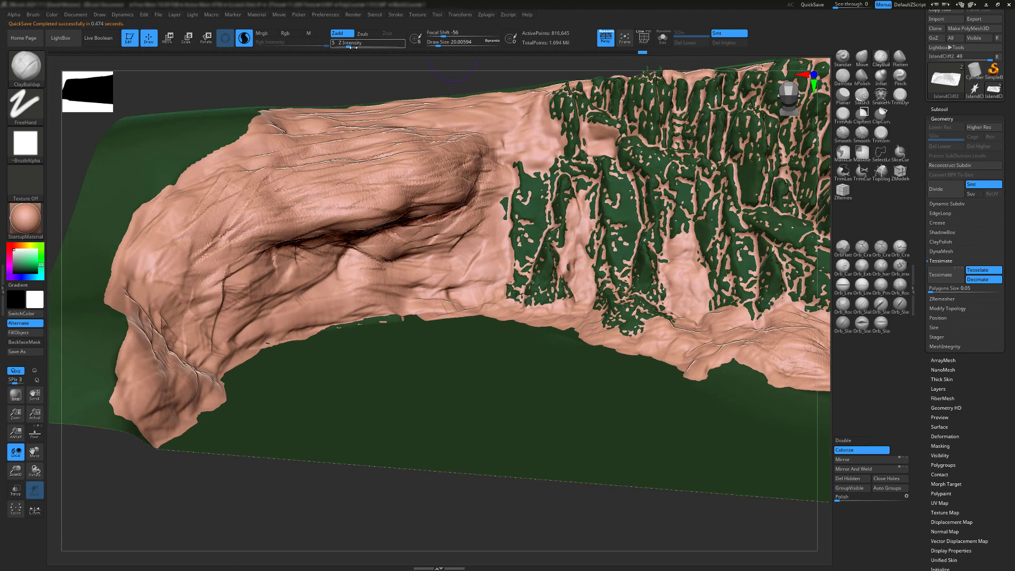
Raise the ClayBuildup Z Intensity to 14 and add bulk along the near-end overhang's lip
left_click_drag(359, 47, 358, 47)
mouse_move(387, 164)
left_mouse_down()
mouse_move(334, 190)
mouse_move(431, 179)
mouse_move(364, 202)
mouse_move(440, 167)
mouse_move(330, 173)
mouse_move(370, 150)
mouse_move(402, 149)
left_mouse_up()
mouse_move(413, 159)
right_mouse_down()
mouse_move(405, 175)
mouse_move(371, 157)
right_mouse_up()
mouse_move(371, 157)
left_mouse_down()
mouse_move(309, 185)
mouse_move(424, 159)
mouse_move(432, 121)
mouse_move(466, 159)
mouse_move(275, 232)
mouse_move(398, 202)
left_mouse_up()
mouse_move(397, 202)
right_mouse_down()
mouse_move(370, 197)
mouse_move(402, 200)
right_mouse_up()
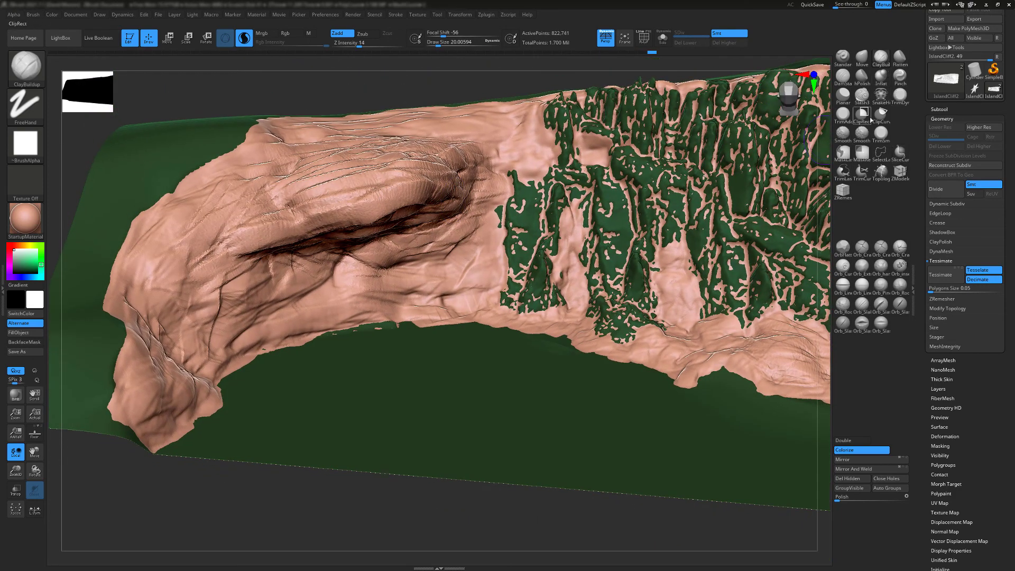
Pull a long rock column down from the overhang with SnakeHook at a draw size of about 59
left_click(880, 96)
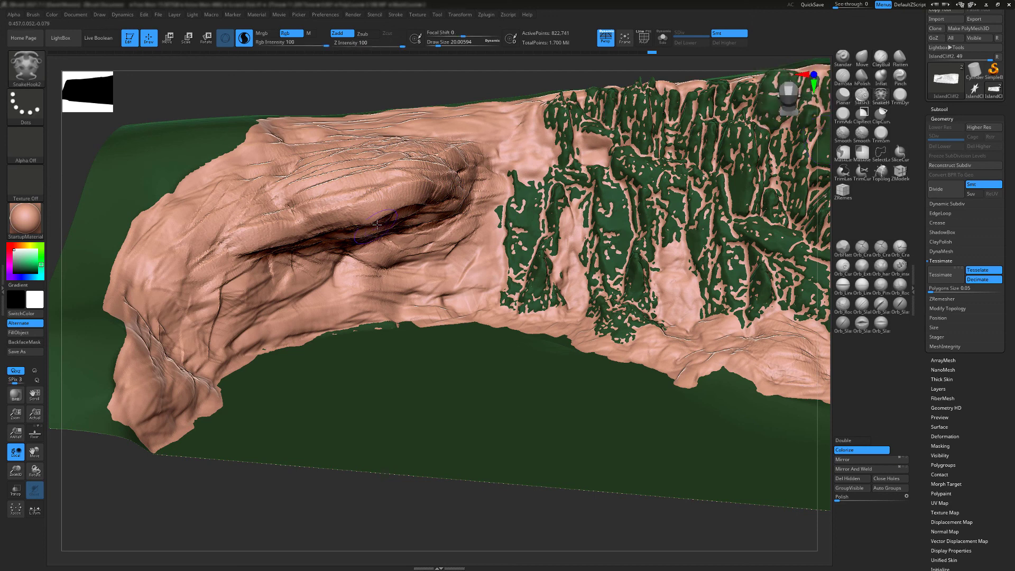
mouse_move(376, 224)
right_mouse_down()
mouse_move(364, 222)
mouse_move(375, 228)
mouse_move(391, 208)
right_mouse_up()
key("s")
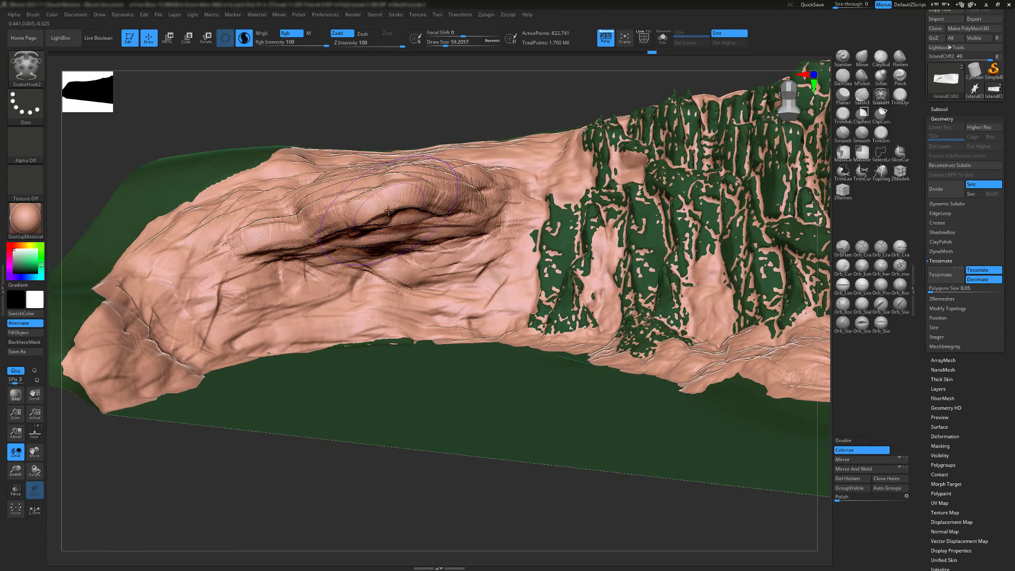
left_click_drag(388, 211, 394, 376)
right_click_drag(416, 280, 465, 296)
Bend the pulled rock column into an arch with the Move brush at a draw size of about 65
left_click(870, 62)
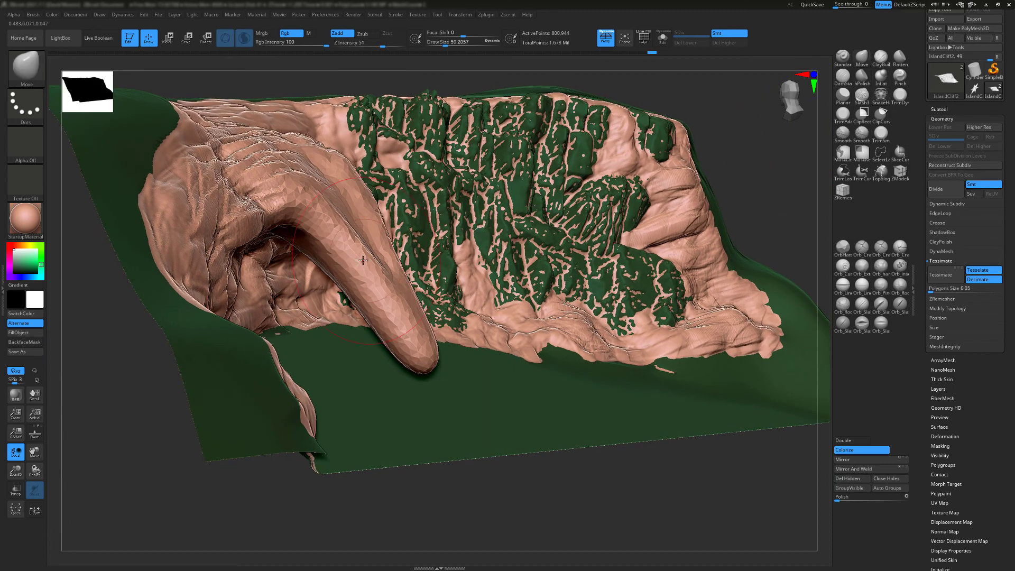
key("s")
mouse_move(369, 259)
left_mouse_down()
mouse_move(355, 229)
mouse_move(389, 167)
left_mouse_up()
key("ctrl+z")
key("s")
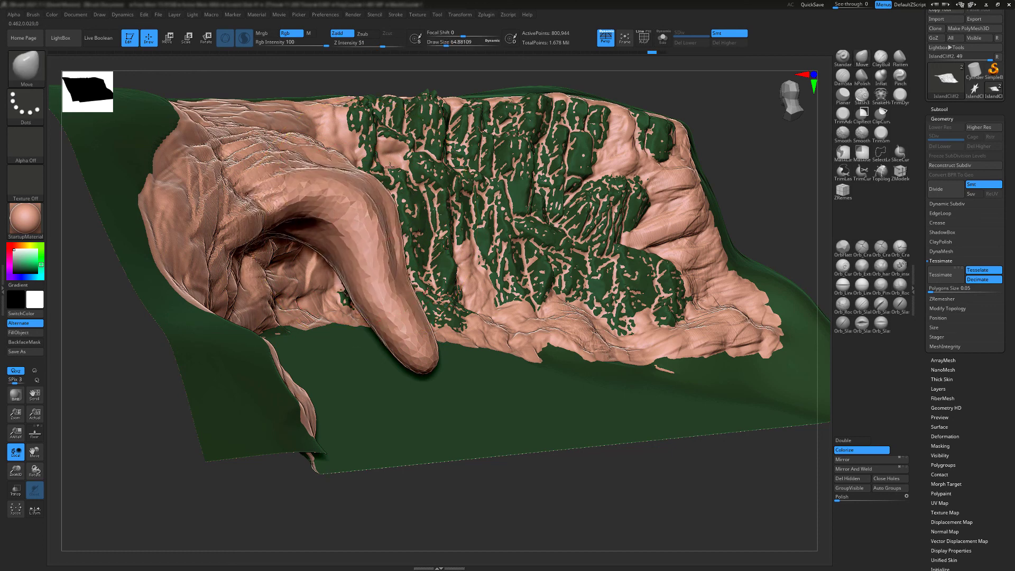
left_click_drag(313, 205, 317, 181)
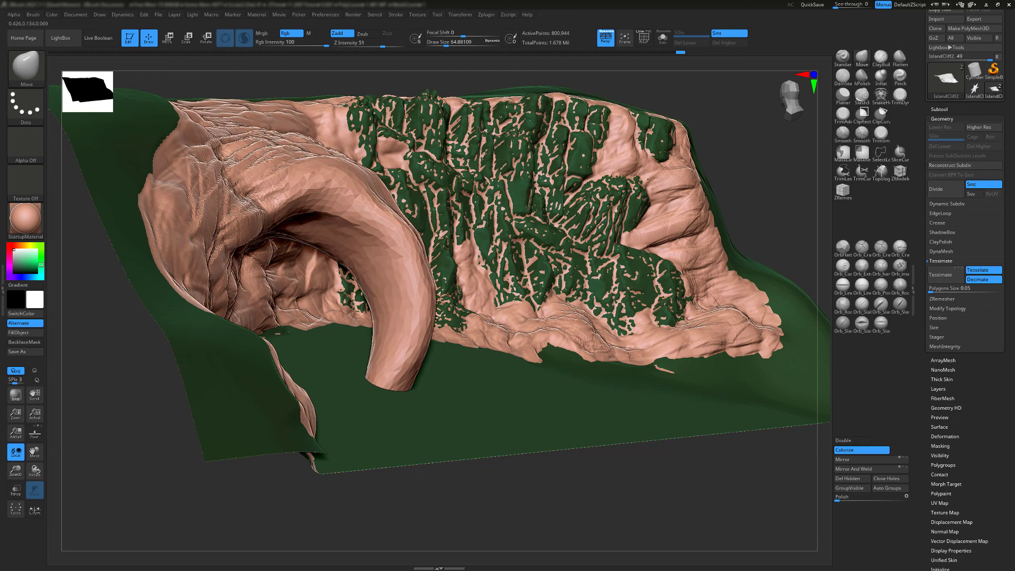
Widen the arch's pillar and its foot on both sides with the Move brush
right_click_drag(405, 266, 482, 231)
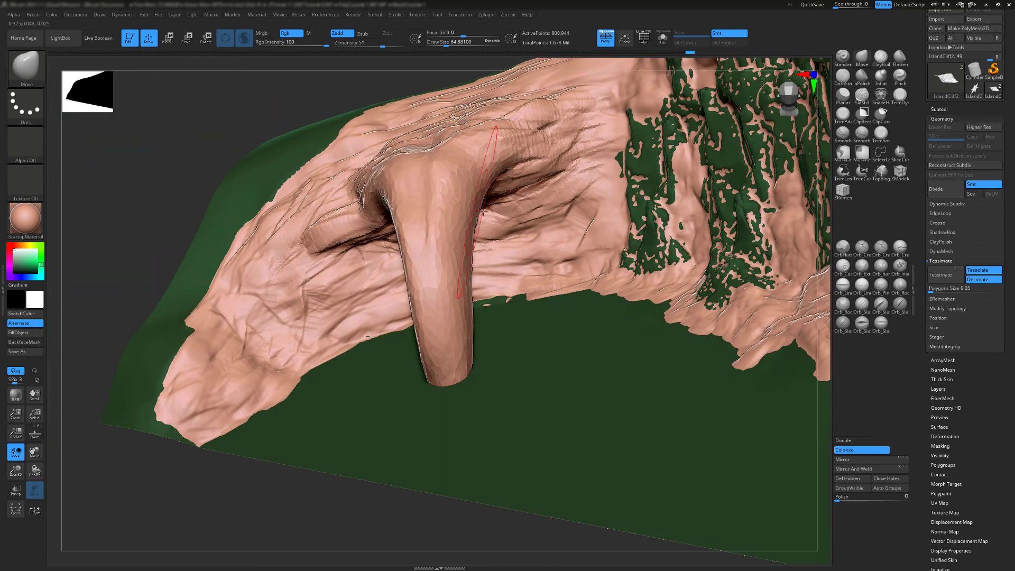
left_click_drag(480, 211, 547, 181)
left_click_drag(463, 271, 564, 236)
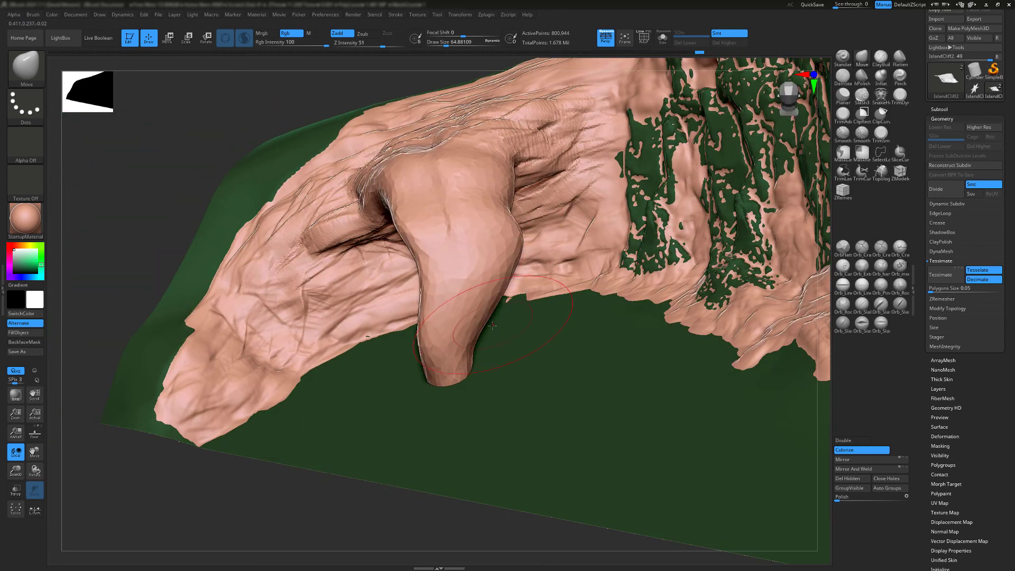
left_click_drag(492, 325, 560, 323)
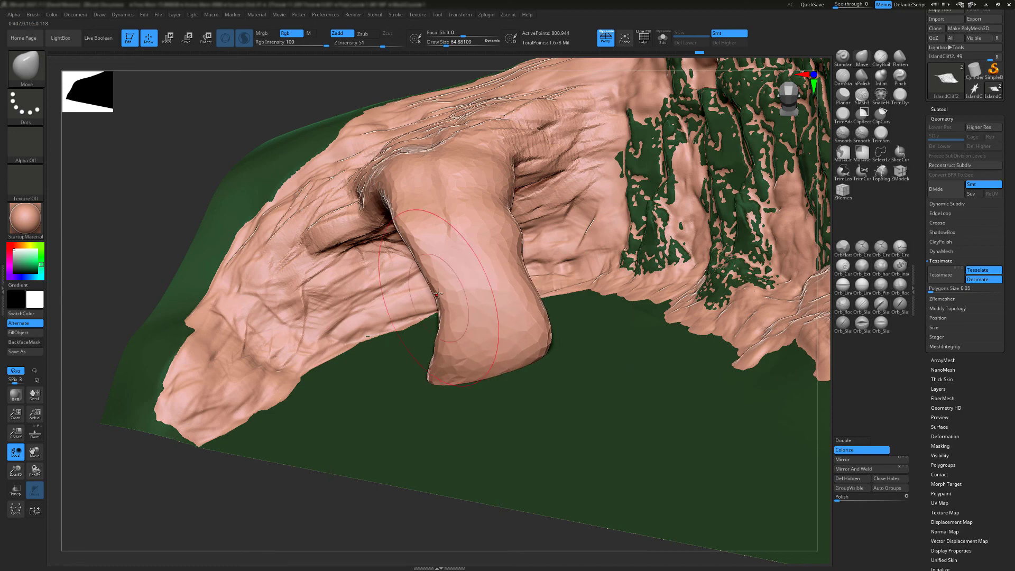
left_click_drag(437, 294, 397, 312)
Adjust the pillar's foot, broaden the arch's shoulder where it meets the cliff, and Tessimate the mesh
mouse_move(412, 292)
right_mouse_down()
mouse_move(508, 318)
mouse_move(487, 333)
right_mouse_up()
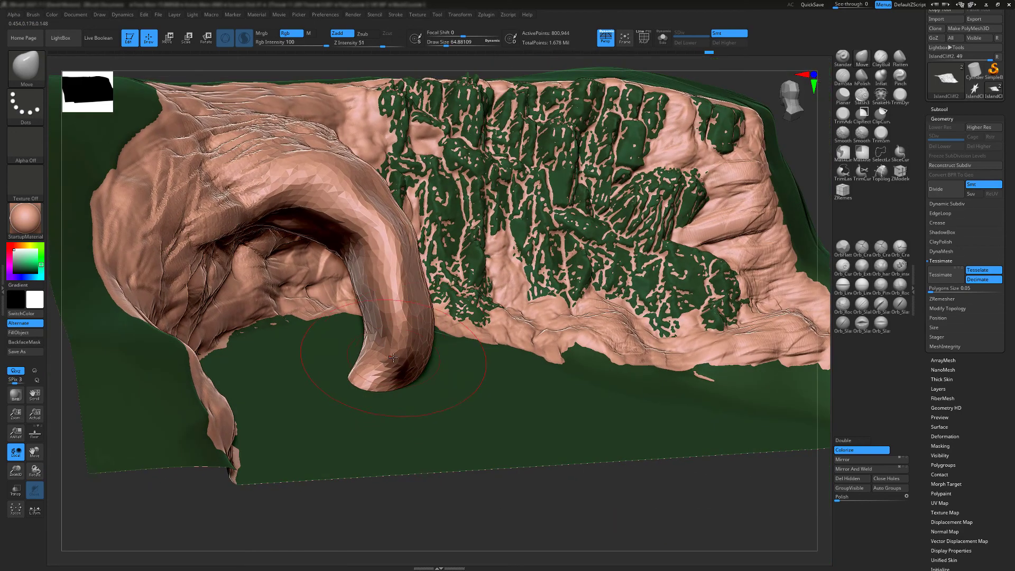
left_click_drag(393, 358, 326, 366)
left_click_drag(361, 285, 354, 286)
mouse_move(497, 264)
right_mouse_down()
mouse_move(396, 256)
mouse_move(388, 237)
right_mouse_up()
left_click_drag(377, 207, 256, 219)
right_click_drag(364, 222, 508, 236)
left_click_drag(313, 230, 345, 257)
right_click_drag(370, 222, 259, 222)
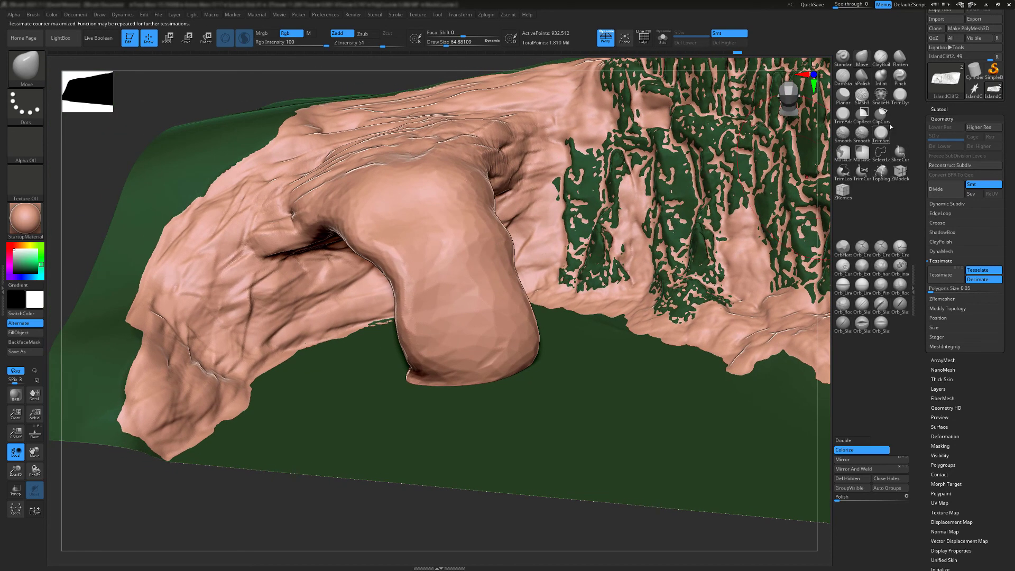
Switch to the ClayBuildup brush and reduce its draw size to about 16
left_click(881, 57)
key("space")
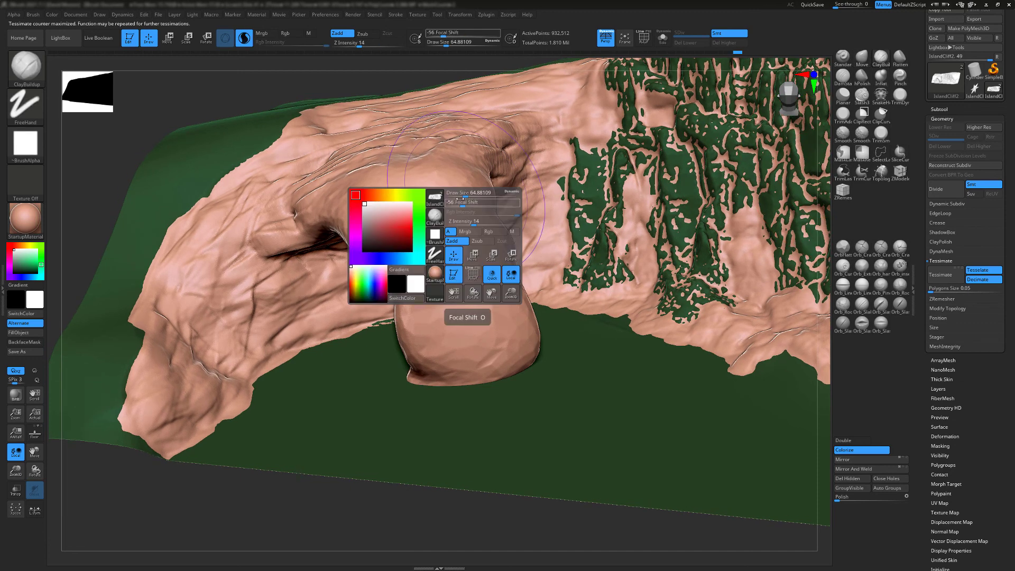
key("s")
left_click_drag(445, 194, 436, 194)
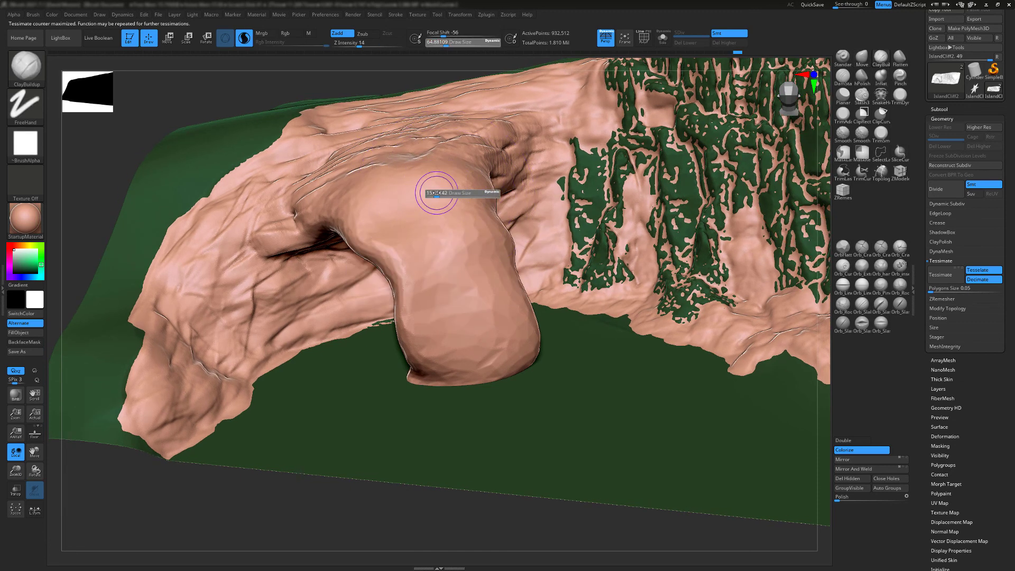
right_click_drag(465, 179, 503, 159)
mouse_move(569, 114)
left_mouse_down()
mouse_move(523, 156)
mouse_move(550, 162)
mouse_move(474, 154)
left_mouse_up()
key("ctrl+z")
key("ctrl+z")
key("ctrl+z")
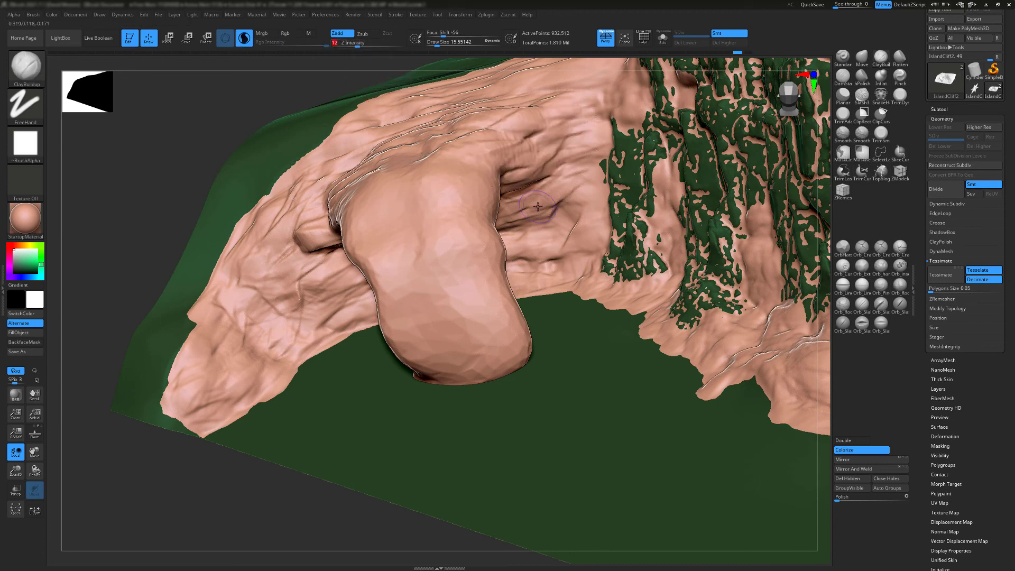
Add layered ClayBuildup ledges over the arch, its shoulder and its pillar at Z Intensity 12
right_click_drag(581, 222, 514, 225)
mouse_move(467, 227)
left_mouse_down()
mouse_move(497, 171)
mouse_move(454, 208)
mouse_move(460, 279)
mouse_move(444, 228)
mouse_move(555, 154)
mouse_move(582, 175)
mouse_move(507, 170)
mouse_move(520, 136)
mouse_move(418, 169)
mouse_move(362, 259)
mouse_move(370, 248)
mouse_move(443, 275)
mouse_move(412, 317)
mouse_move(465, 328)
mouse_move(439, 302)
left_mouse_up()
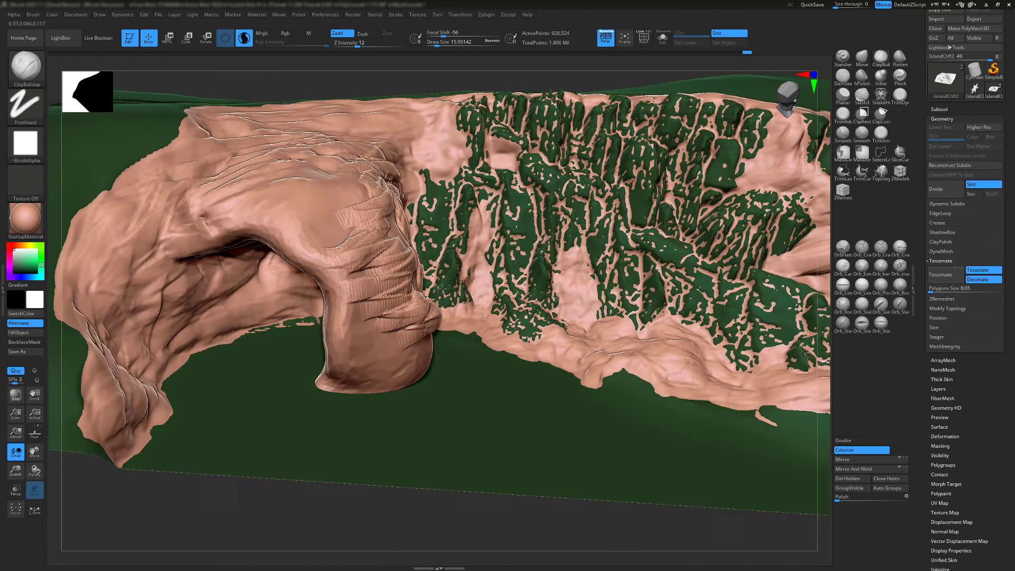
right_click_drag(442, 289, 381, 312)
mouse_move(365, 328)
left_mouse_down()
mouse_move(401, 360)
mouse_move(360, 386)
mouse_move(410, 397)
mouse_move(418, 372)
mouse_move(359, 354)
mouse_move(343, 322)
mouse_move(344, 372)
mouse_move(290, 397)
mouse_move(370, 344)
mouse_move(333, 317)
mouse_move(349, 286)
mouse_move(262, 247)
mouse_move(338, 222)
mouse_move(308, 229)
mouse_move(285, 190)
mouse_move(228, 198)
mouse_move(164, 243)
mouse_move(264, 230)
mouse_move(227, 238)
mouse_move(190, 212)
mouse_move(153, 206)
mouse_move(174, 180)
mouse_move(248, 185)
mouse_move(211, 233)
mouse_move(122, 254)
mouse_move(190, 283)
mouse_move(207, 220)
mouse_move(280, 211)
left_mouse_up()
mouse_move(370, 241)
right_mouse_down()
mouse_move(342, 244)
mouse_move(470, 241)
right_mouse_up()
mouse_move(543, 196)
left_mouse_down()
mouse_move(497, 177)
mouse_move(571, 158)
mouse_move(592, 135)
mouse_move(534, 183)
mouse_move(562, 182)
left_mouse_up()
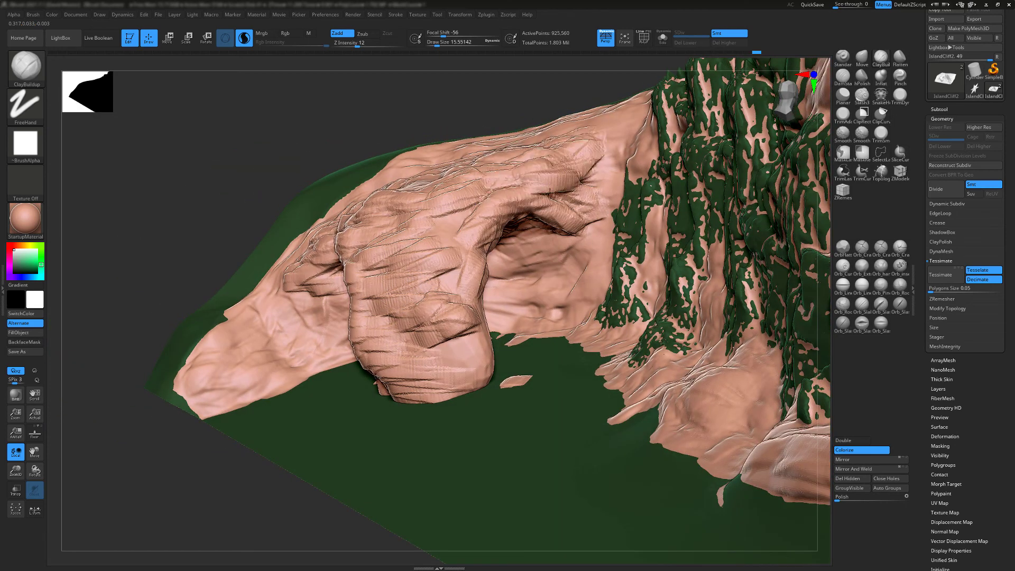
right_click_drag(433, 213, 497, 227)
left_click_drag(417, 231, 444, 244)
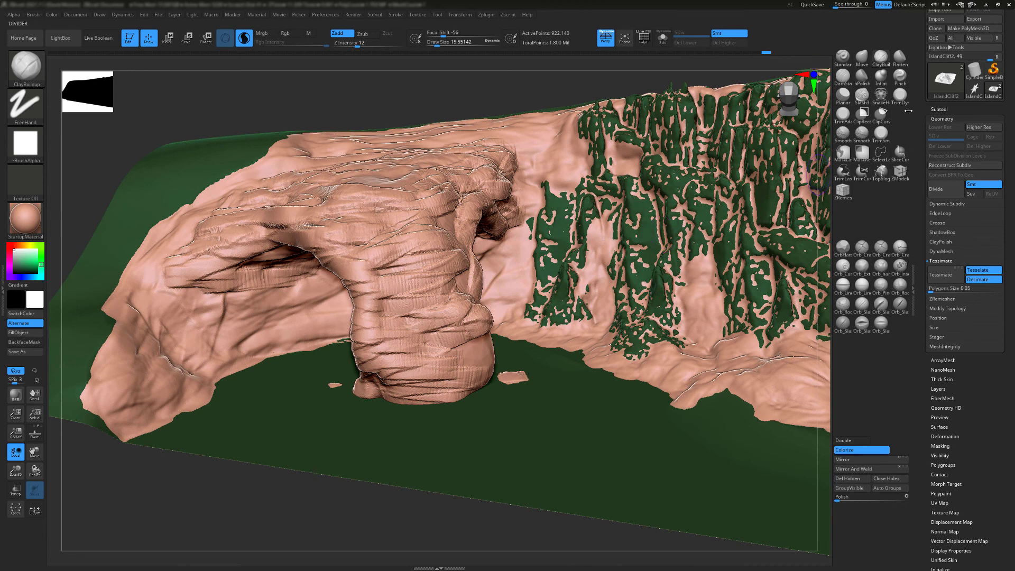
Tessimate the layered arch mesh and assign the Smooth brush as the smoothing brush
left_click(940, 275)
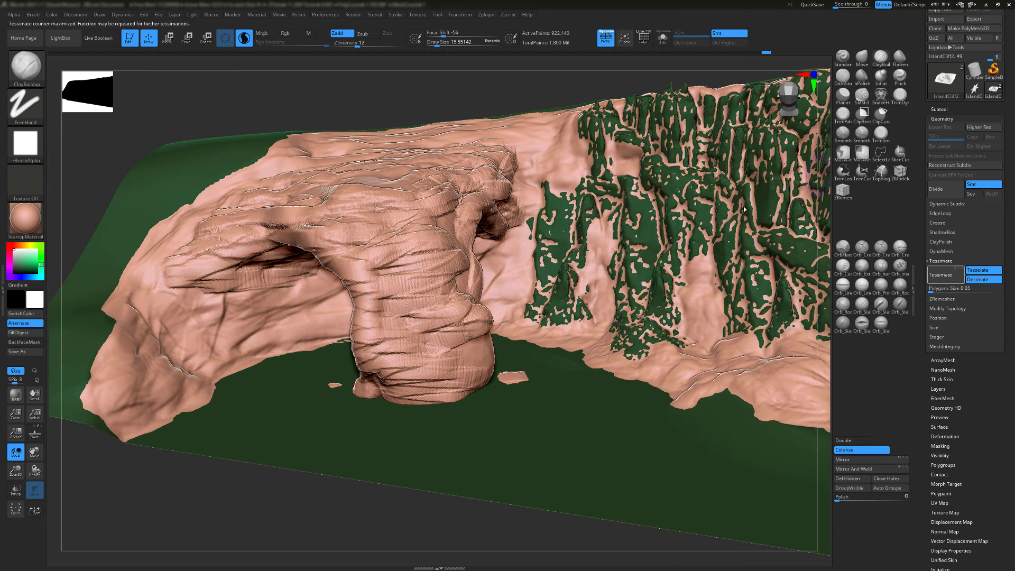
left_click(863, 137)
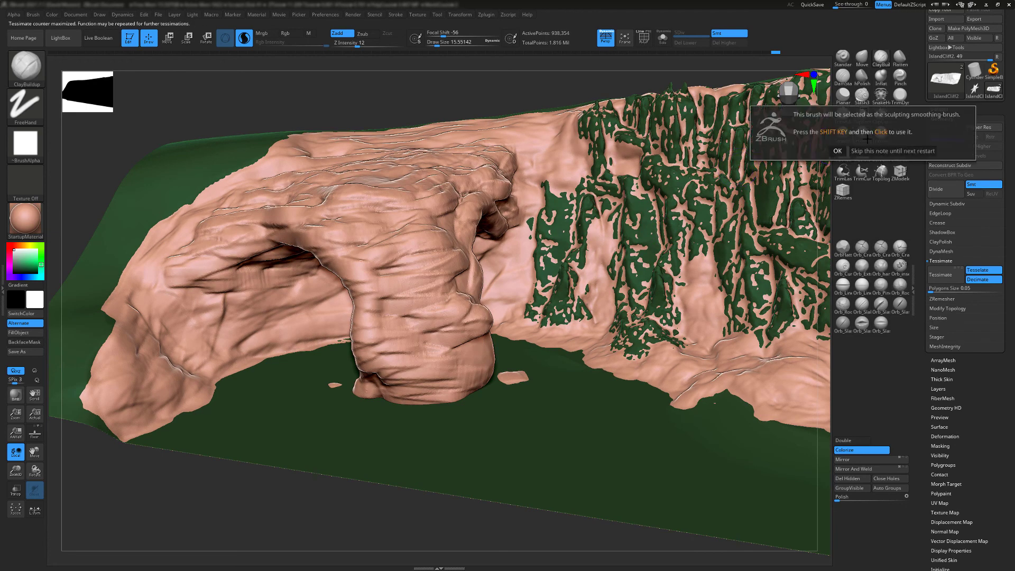
left_click(837, 151)
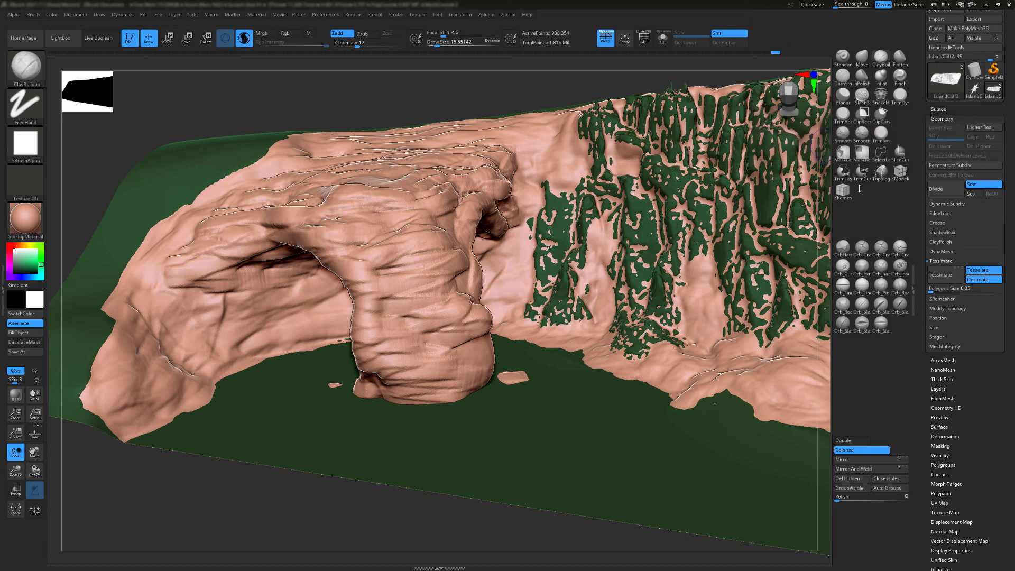
left_click(865, 140)
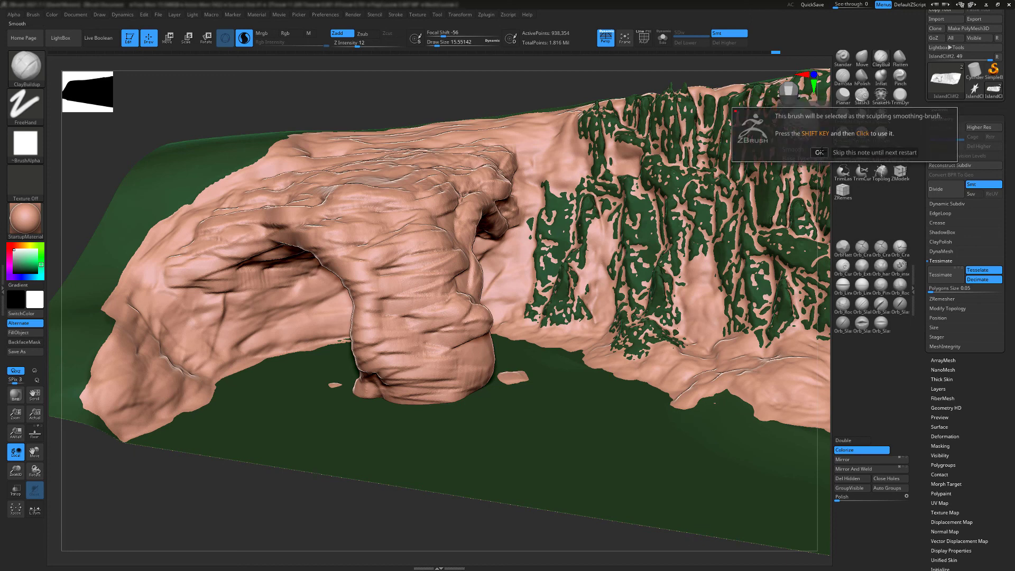
left_click(819, 152)
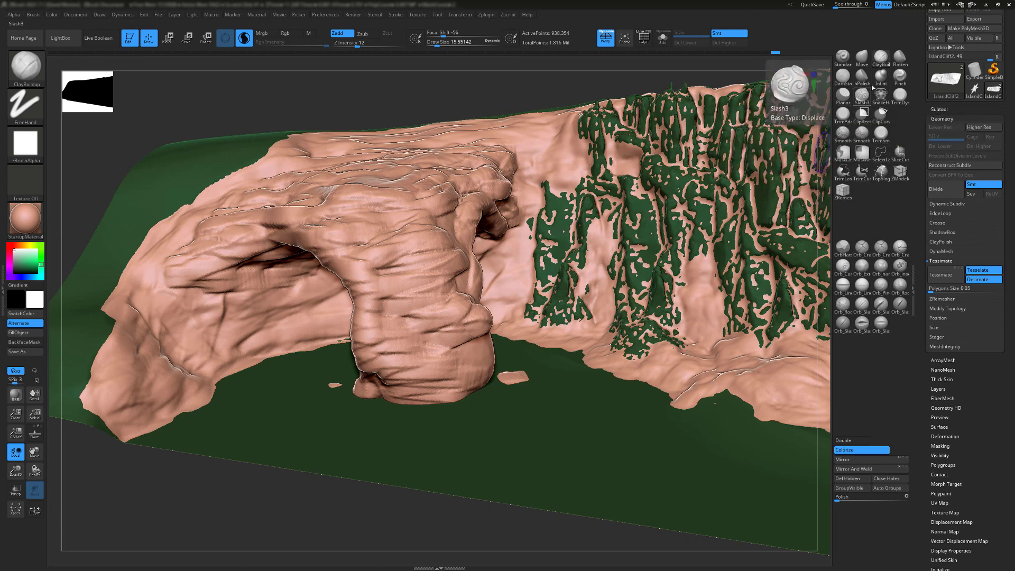
Turn off Sculptris Pro and carve planes into the pillar and the arch's lower rim with TrimAdaptive
left_click(843, 113)
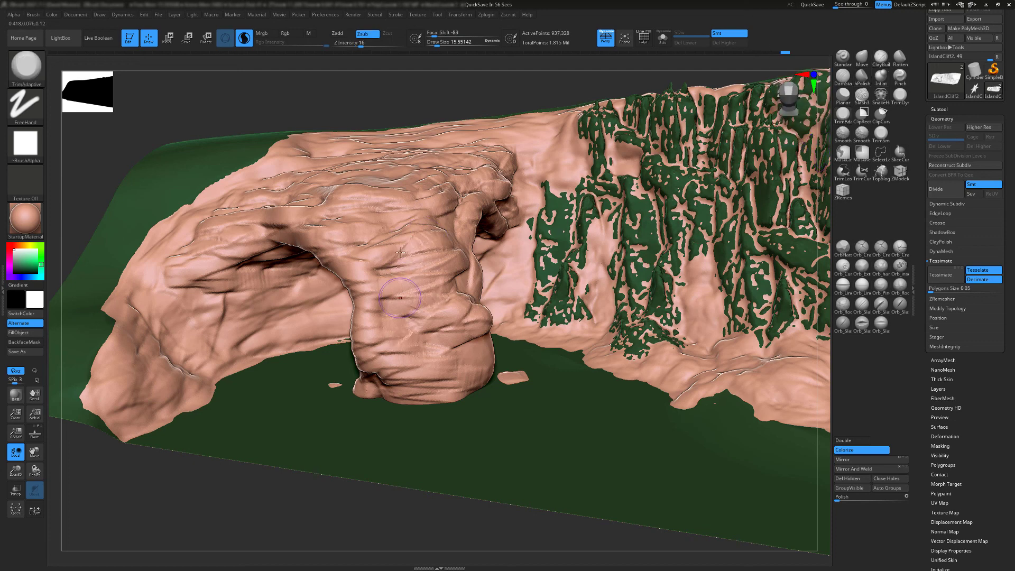
right_click_drag(422, 223, 469, 214)
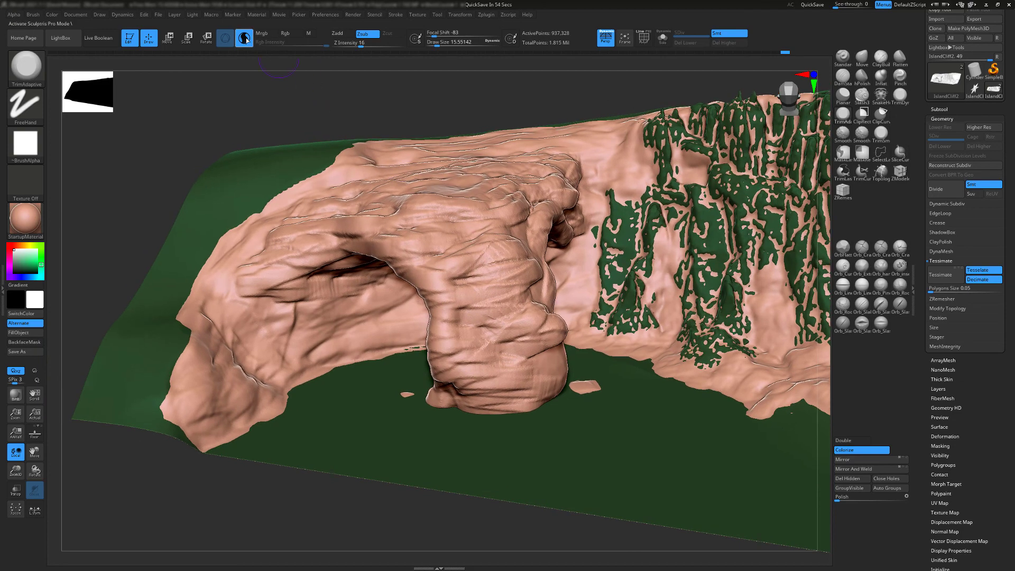
left_click_drag(502, 305, 476, 341)
mouse_move(476, 228)
right_mouse_down()
mouse_move(500, 253)
mouse_move(431, 358)
mouse_move(370, 312)
mouse_move(415, 382)
right_mouse_up()
mouse_move(415, 382)
left_mouse_down()
mouse_move(407, 393)
mouse_move(423, 395)
mouse_move(416, 371)
left_mouse_up()
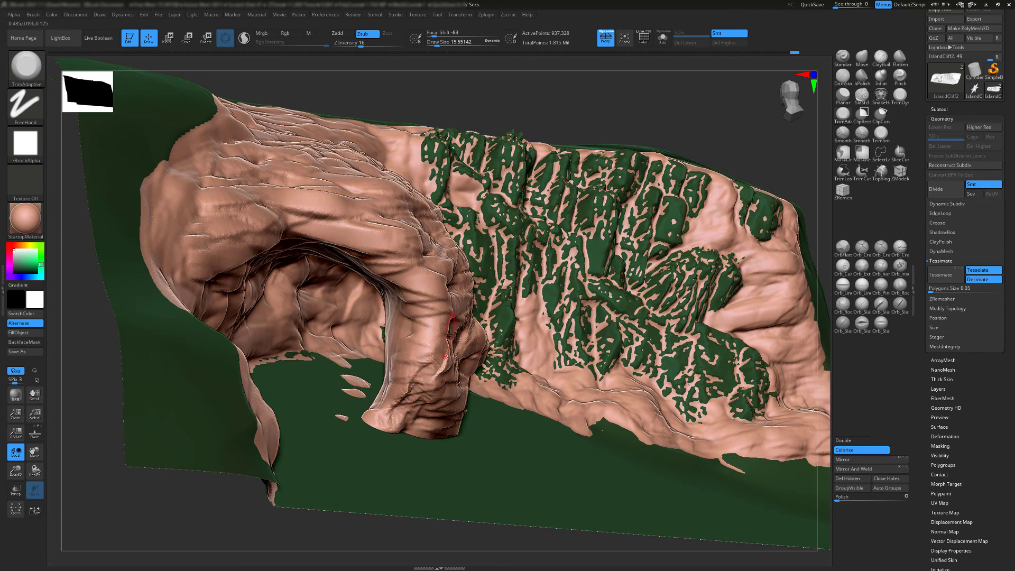
mouse_move(431, 334)
left_mouse_down()
mouse_move(381, 238)
mouse_move(392, 239)
left_mouse_up()
mouse_move(346, 208)
left_mouse_down()
mouse_move(270, 222)
mouse_move(227, 248)
left_mouse_up()
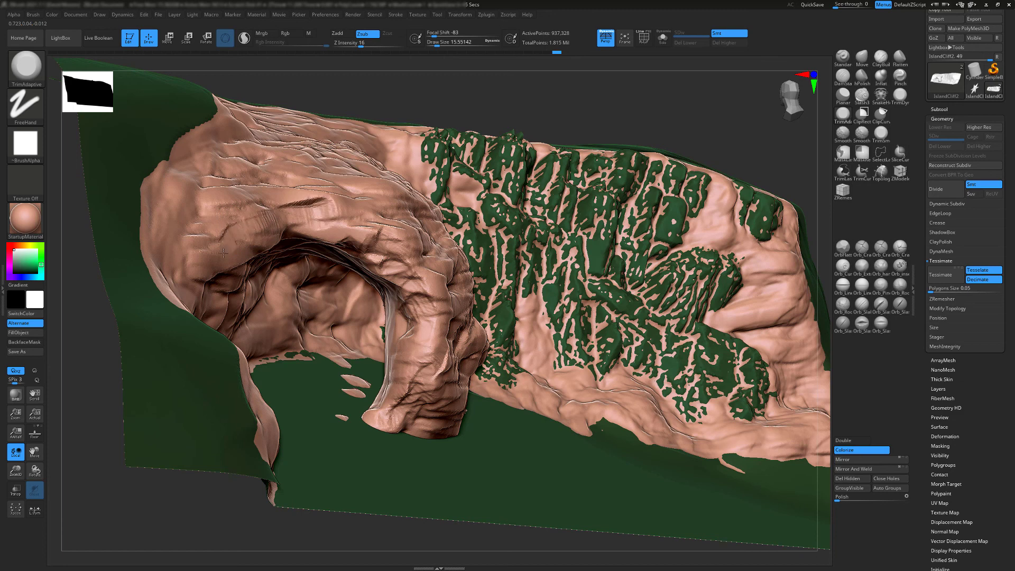
Trim flat planes into the arch's upper ledges and the hollow wall beneath it
right_click_drag(196, 252, 329, 206)
mouse_move(330, 206)
left_mouse_down()
mouse_move(411, 183)
mouse_move(444, 190)
left_mouse_up()
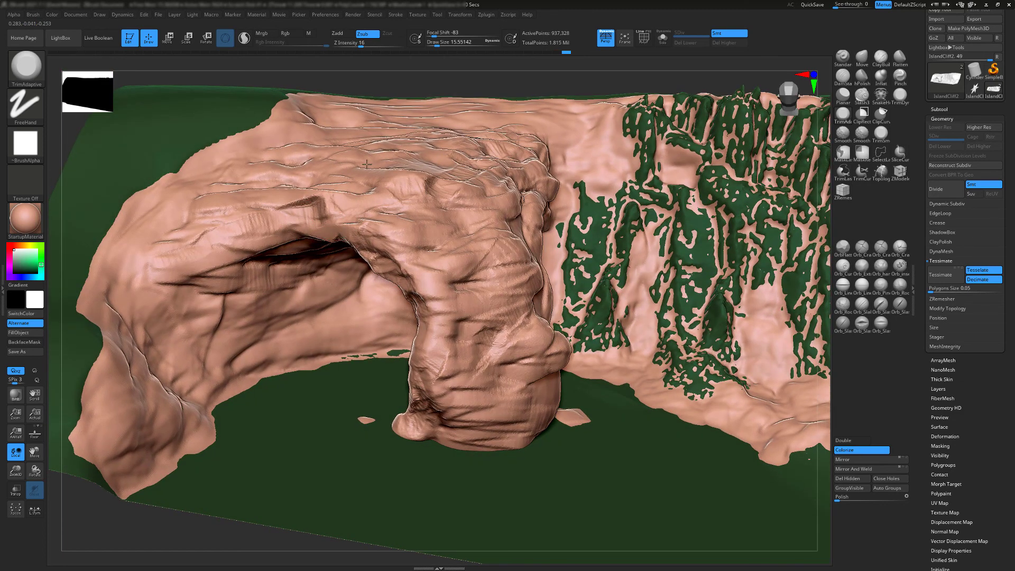
mouse_move(297, 185)
left_mouse_down()
mouse_move(204, 191)
mouse_move(193, 225)
mouse_move(153, 257)
left_mouse_up()
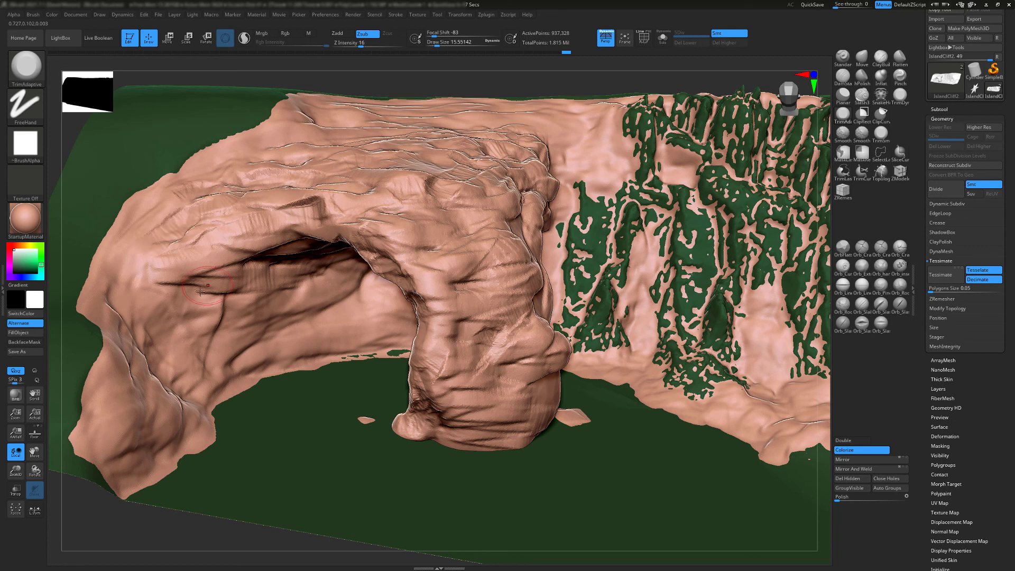
mouse_move(188, 330)
left_mouse_down()
mouse_move(206, 264)
mouse_move(288, 289)
left_mouse_up()
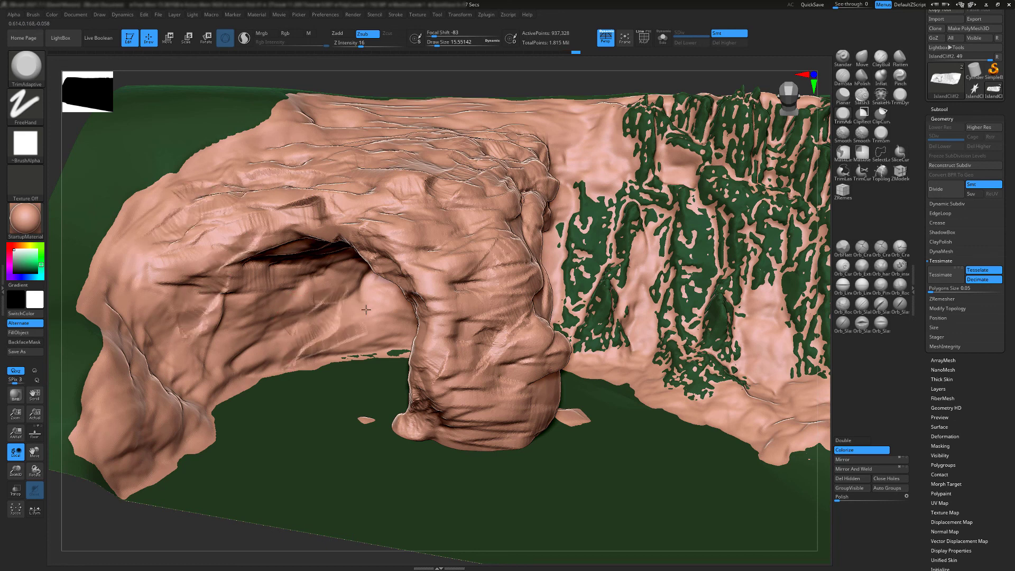
right_click_drag(395, 312, 522, 332)
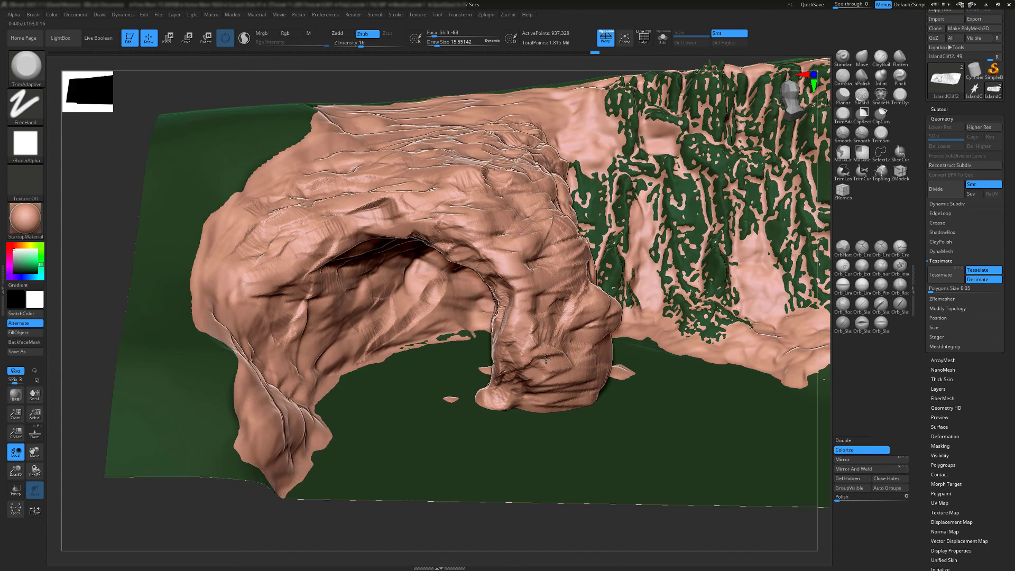
Trim planes into the arch pillar's outer face with TrimAdaptive, smoothing its lower tip, and Tessimate the mesh
right_click_drag(572, 302, 608, 339)
right_click_drag(648, 370, 643, 324)
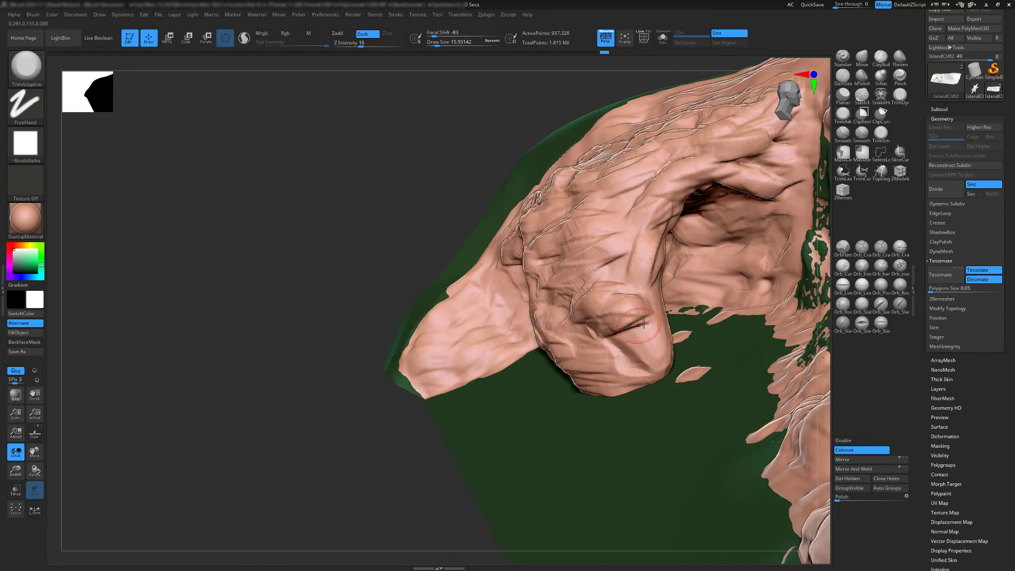
left_click_drag(624, 252, 638, 199)
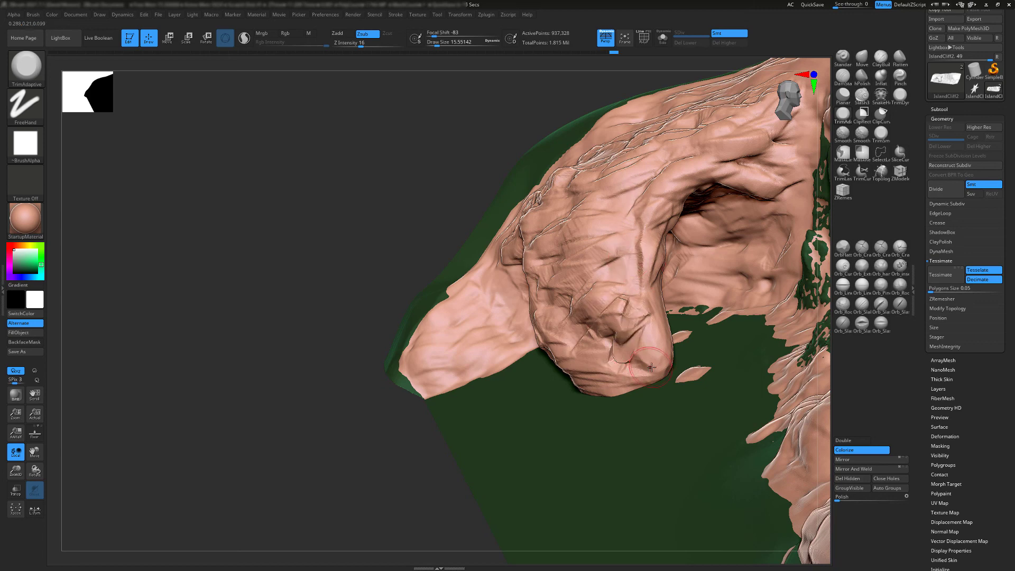
left_click_drag(651, 367, 630, 369, "shift")
mouse_move(664, 315)
right_mouse_down()
mouse_move(571, 369)
mouse_move(439, 419)
mouse_move(687, 322)
mouse_move(624, 312)
mouse_move(587, 322)
mouse_move(571, 402)
mouse_move(474, 233)
mouse_move(587, 264)
mouse_move(561, 280)
mouse_move(576, 296)
mouse_move(528, 254)
mouse_move(559, 268)
mouse_move(443, 256)
mouse_move(503, 317)
mouse_move(510, 249)
mouse_move(553, 221)
right_mouse_up()
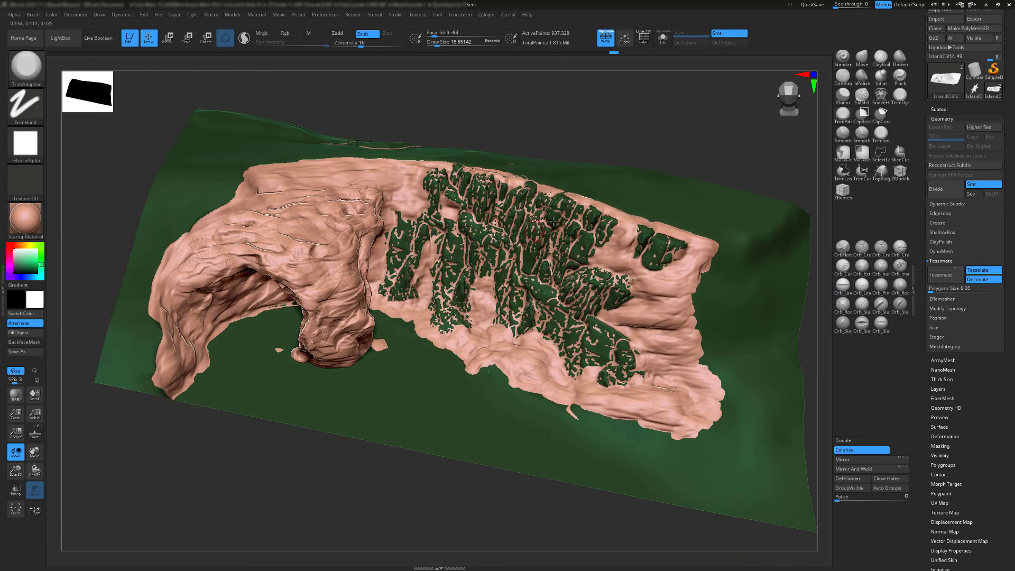
left_click(950, 278)
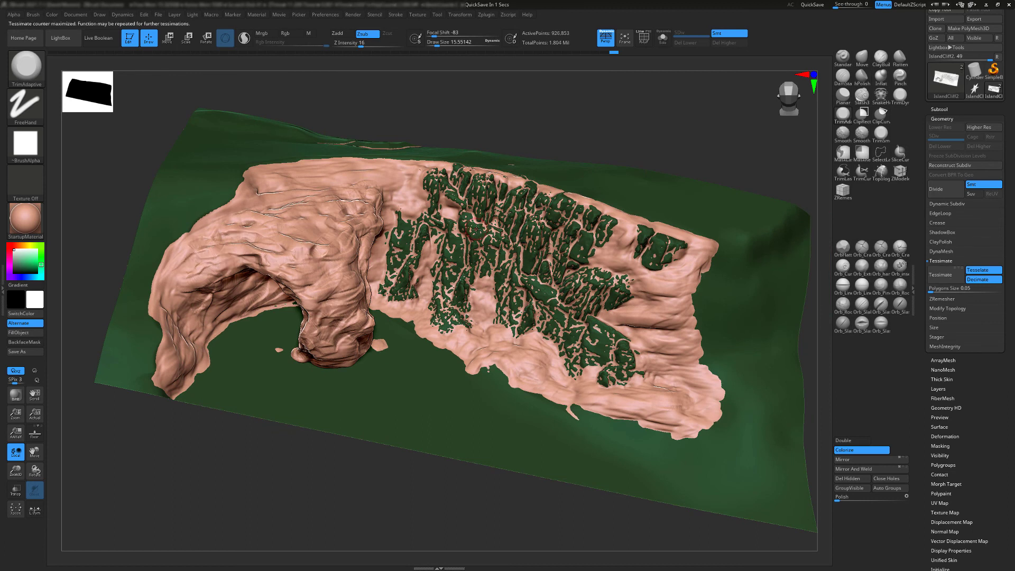
Choose the Orb_Rock_Noise brush for texturing the rock arch
right_click_drag(426, 216, 443, 219, "alt")
right_click_drag(334, 228, 346, 259, "ctrl")
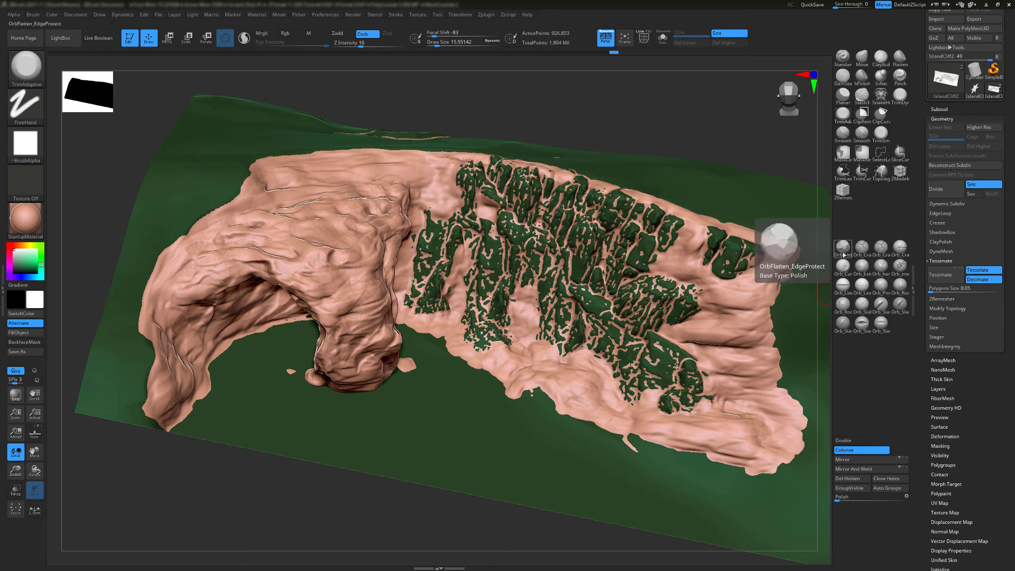
left_click(843, 306)
left_click_drag(347, 287, 353, 287)
right_click_drag(353, 287, 501, 277, "alt")
right_click_drag(517, 215, 497, 308, "ctrl")
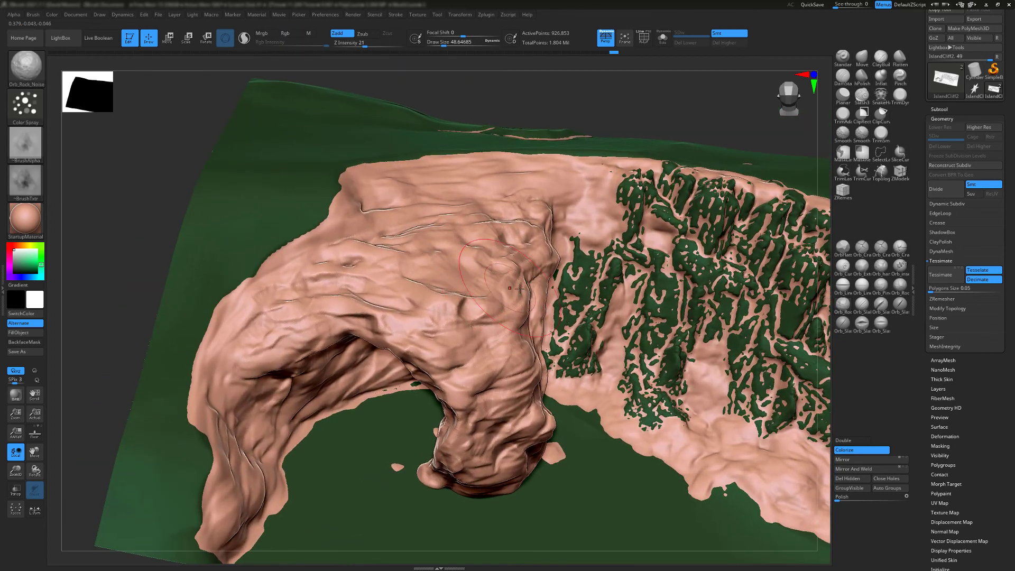
right_click_drag(470, 269, 419, 250, "alt")
mouse_move(438, 293)
left_mouse_down()
mouse_move(423, 317)
mouse_move(398, 266)
left_mouse_up()
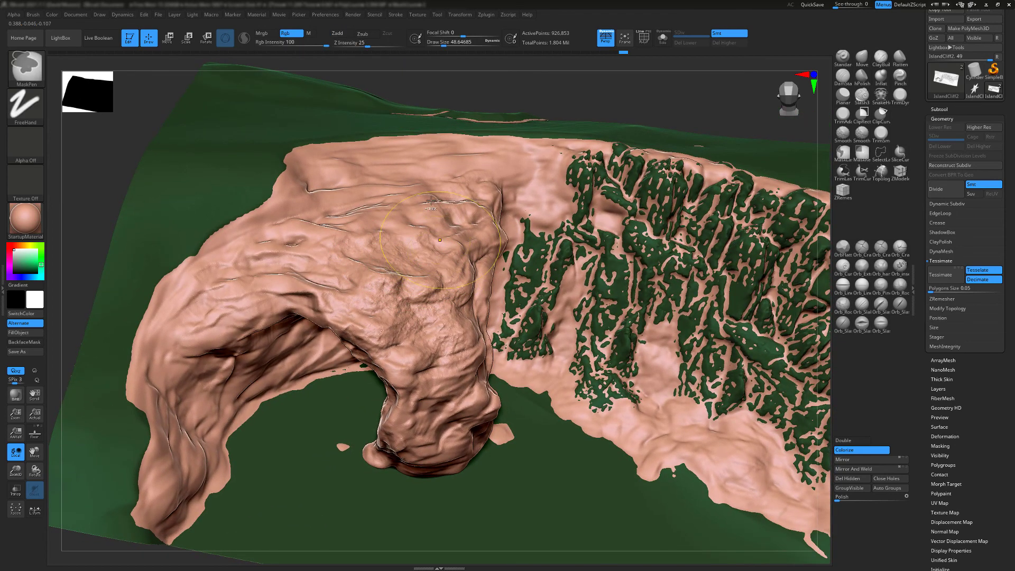
key("ctrl+z")
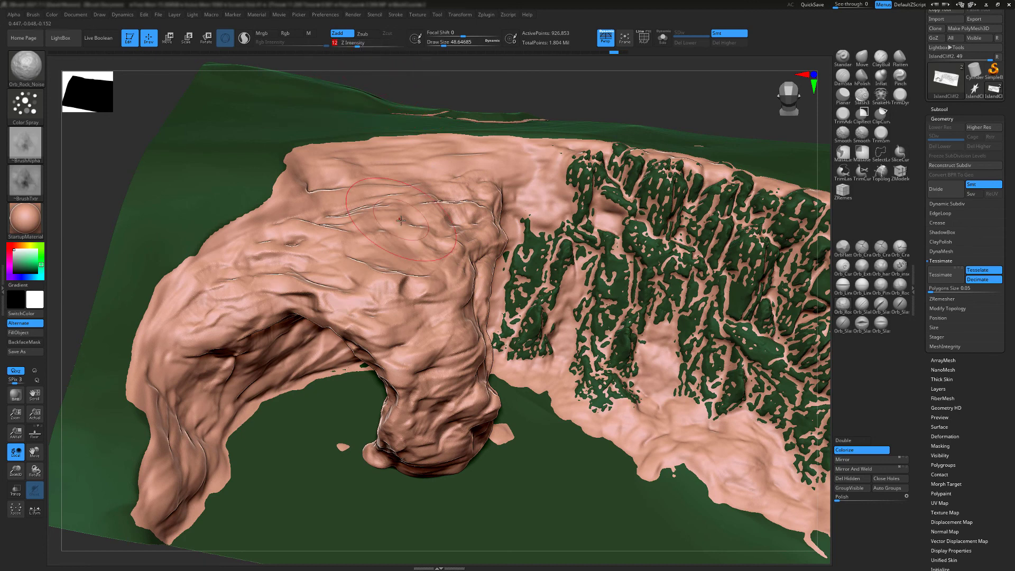
Brush Orb_Rock_Noise texture over the arch and the adjoining cliff top at Z Intensity 12 and Draw Size about 33
key("s")
left_click_drag(417, 240, 390, 231)
key("s")
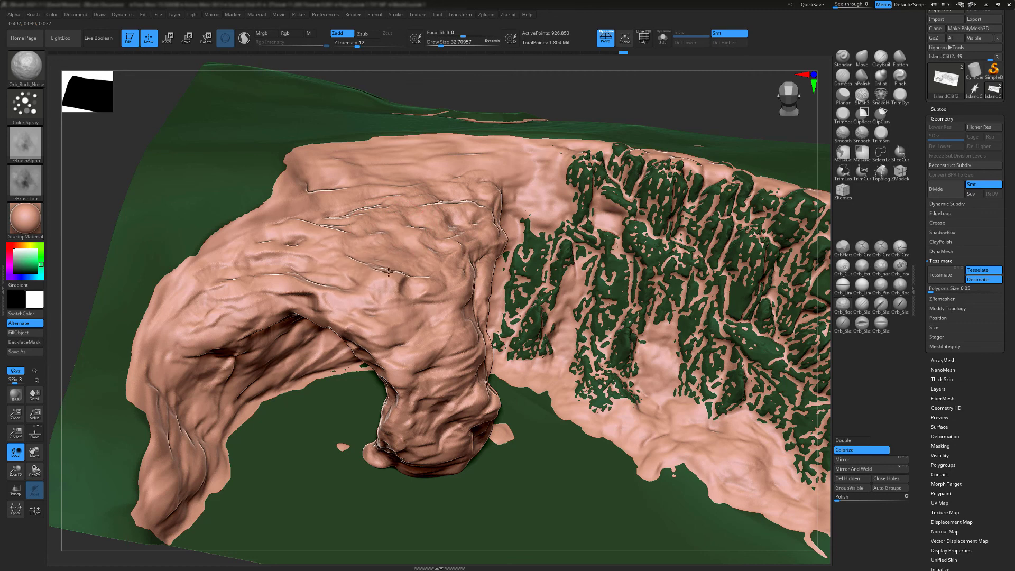
mouse_move(389, 272)
left_mouse_down()
mouse_move(465, 171)
mouse_move(537, 195)
mouse_move(484, 234)
mouse_move(534, 275)
mouse_move(516, 212)
left_mouse_up()
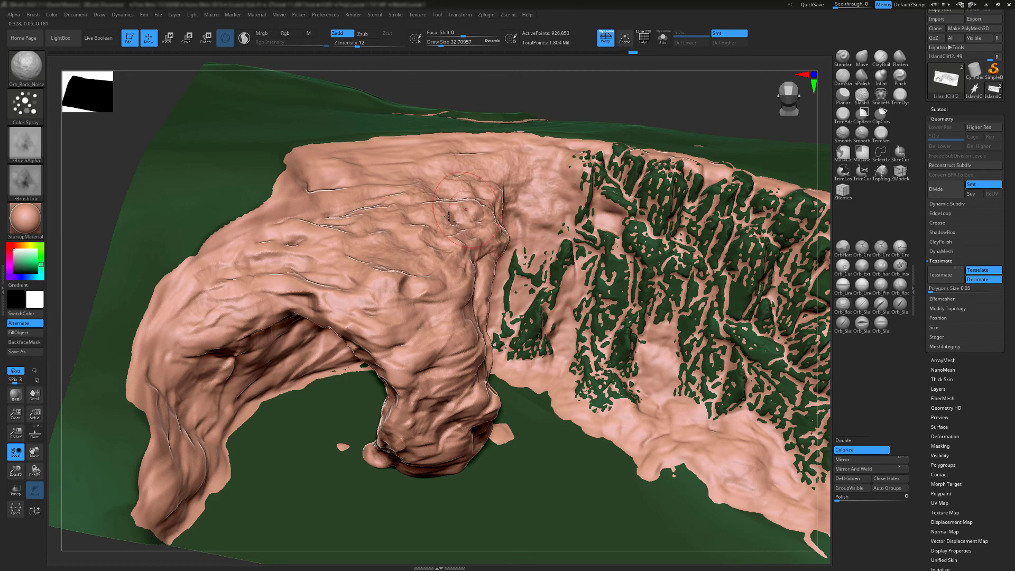
mouse_move(444, 292)
right_mouse_down("alt")
mouse_move(473, 213)
mouse_move(470, 158)
right_mouse_up("alt")
mouse_move(471, 275)
right_mouse_down()
mouse_move(418, 360)
mouse_move(425, 233)
mouse_move(441, 283)
mouse_move(430, 279)
mouse_move(439, 276)
right_mouse_up()
mouse_move(302, 261)
left_mouse_down()
mouse_move(222, 306)
mouse_move(307, 328)
mouse_move(333, 303)
mouse_move(318, 304)
left_mouse_up()
Reduce the Draw Size to about 23 and brush rock noise into the bare patches of the cliff wall beside the arch
key("s")
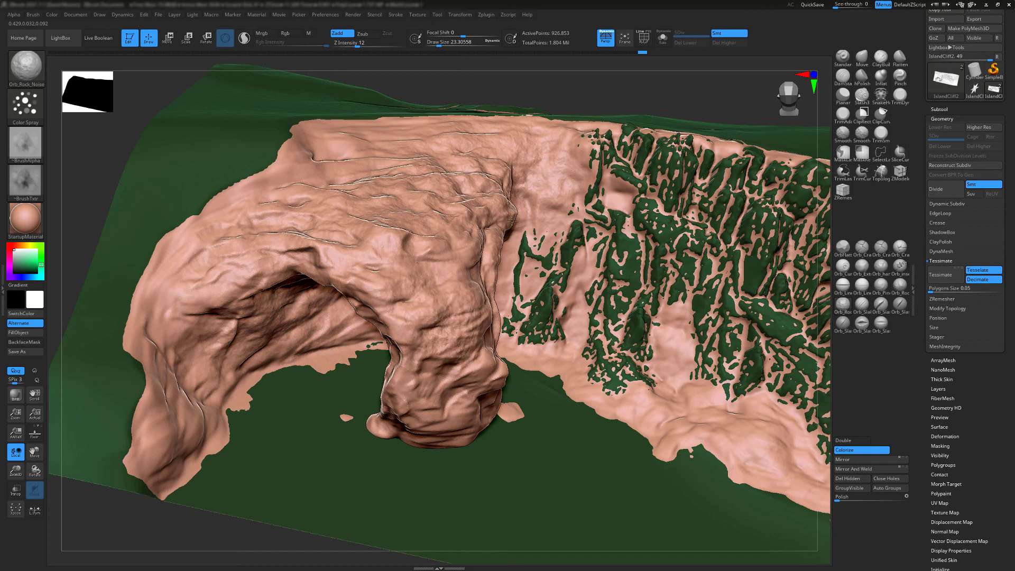
left_click_drag(542, 157, 528, 249)
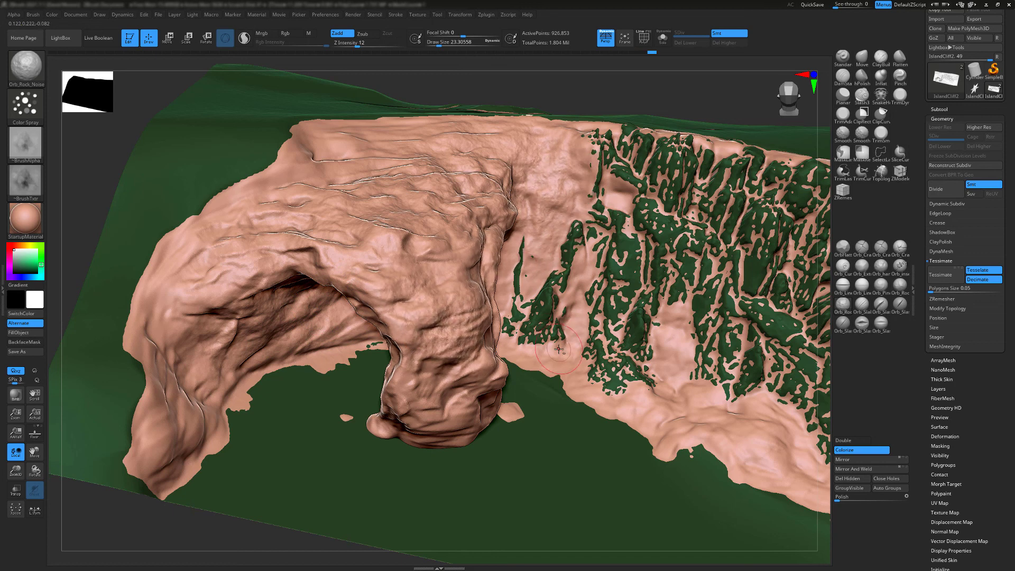
mouse_move(558, 349)
left_mouse_down()
mouse_move(586, 317)
mouse_move(573, 287)
left_mouse_up()
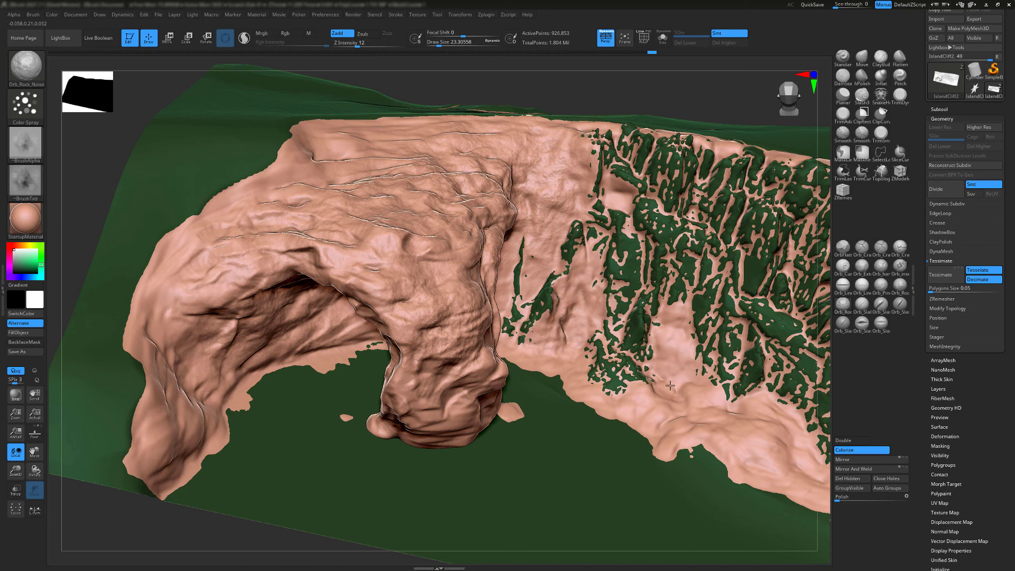
left_click_drag(671, 386, 678, 391)
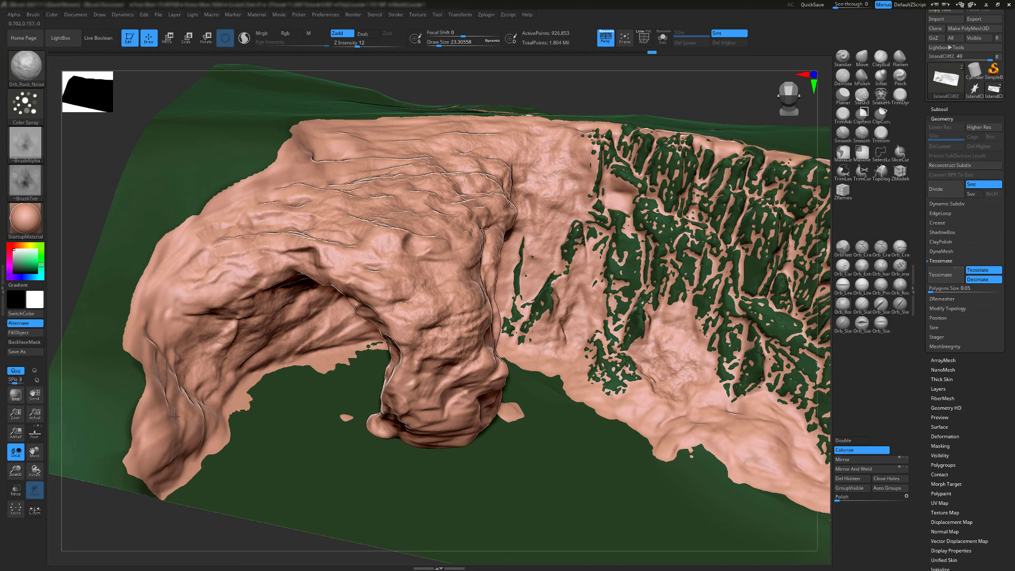
Tessimate the cliff mesh again and subdivide it once to SDiv 2
right_click_drag(294, 255, 101, 177, "alt")
right_click_drag(766, 341, 610, 302, "alt")
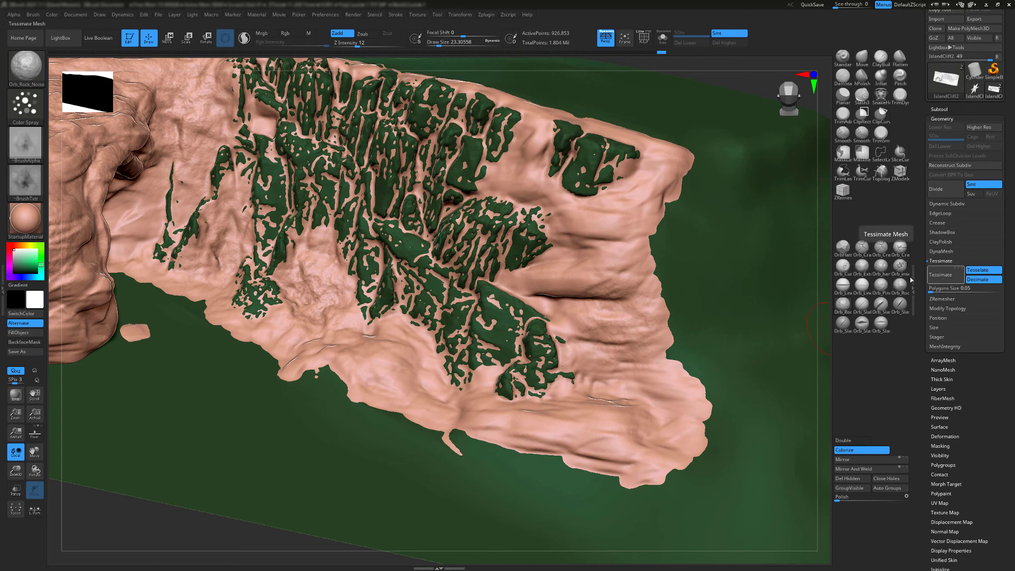
right_click_drag(387, 217, 471, 314)
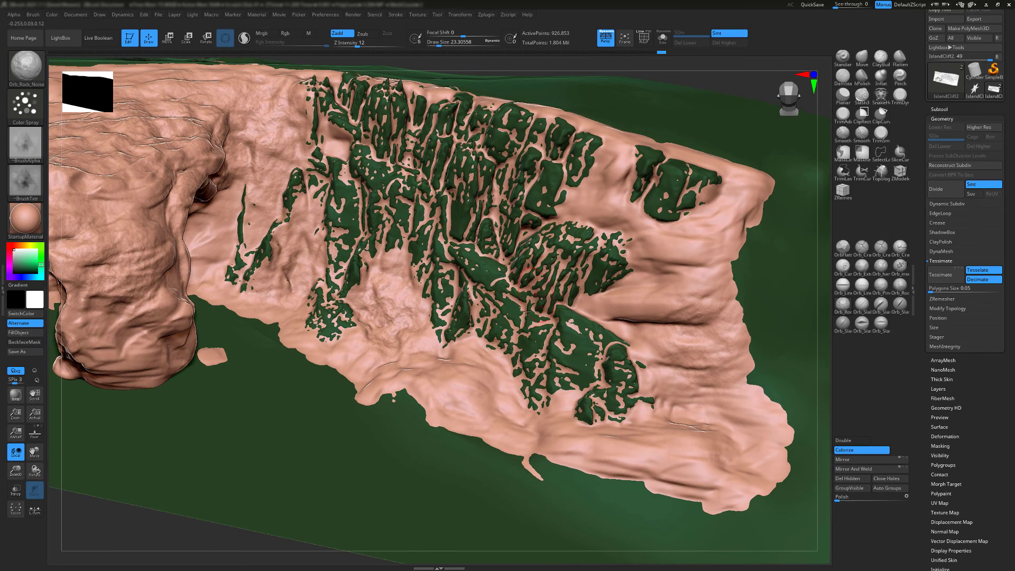
key("ctrl")
left_click(944, 276)
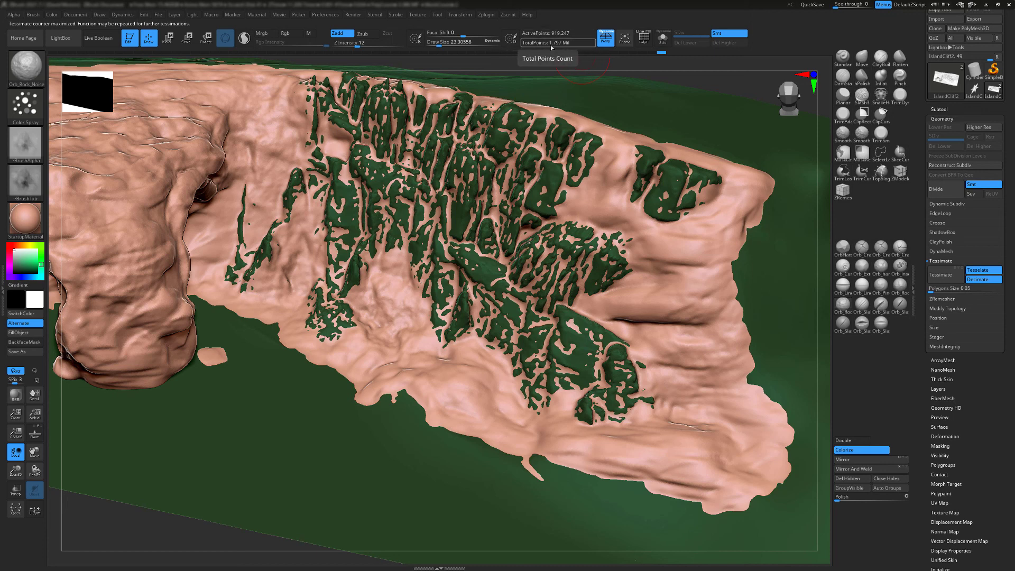
key("ctrl+d")
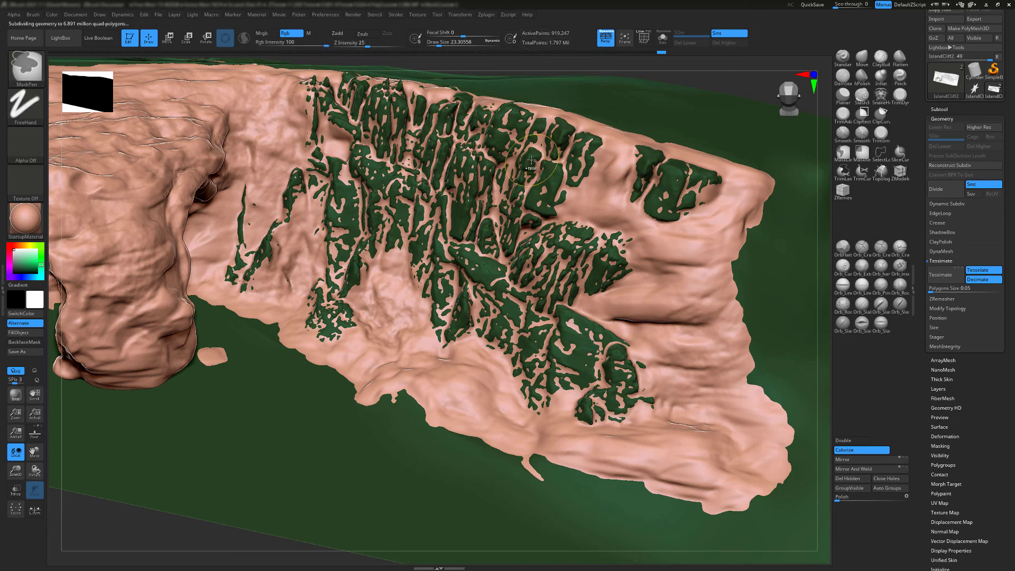
Brush finer rock noise over the arch's outer shoulder and the hollow wall beneath it, and set the Focal Shift to -54
mouse_move(209, 225)
right_mouse_down("alt")
mouse_move(444, 244)
mouse_move(425, 222)
mouse_move(410, 227)
right_mouse_up("alt")
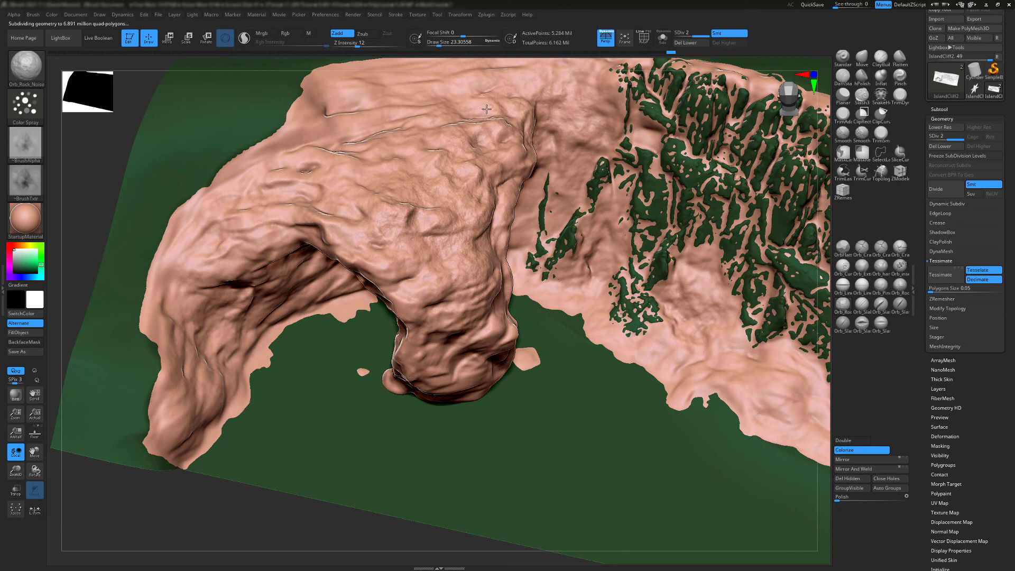
mouse_move(324, 127)
left_mouse_down()
mouse_move(278, 125)
mouse_move(225, 159)
mouse_move(247, 231)
mouse_move(209, 344)
mouse_move(197, 297)
mouse_move(216, 239)
left_mouse_up()
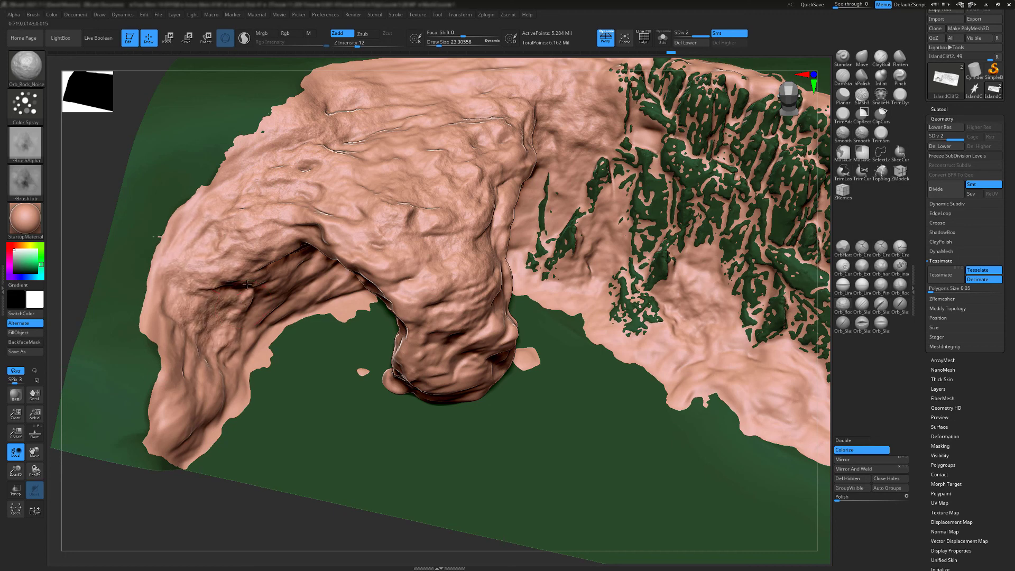
right_click_drag(247, 285, 312, 286)
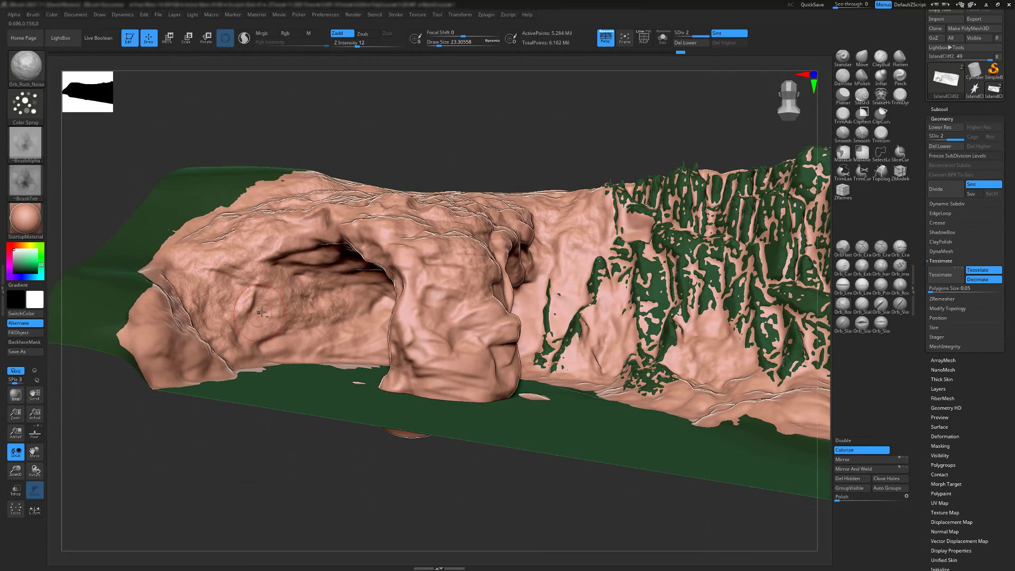
key("s")
left_click_drag(265, 311, 269, 310)
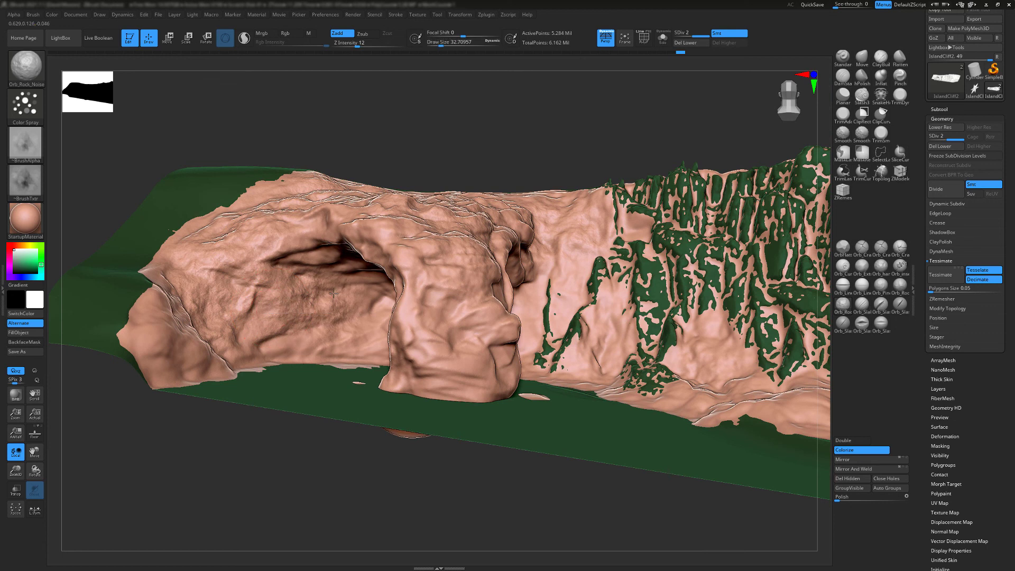
left_click_drag(463, 34, 441, 33)
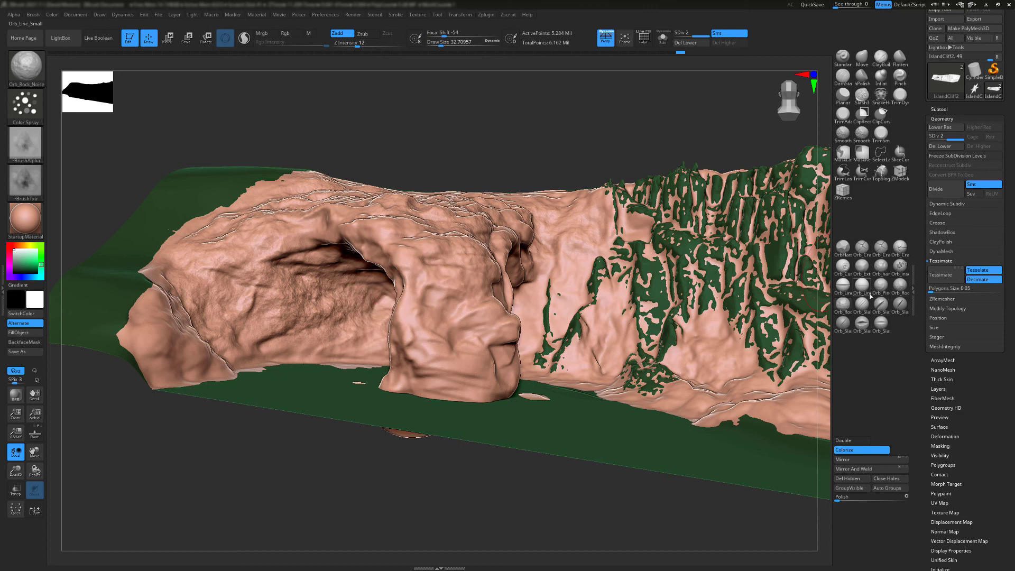
Stamp Orb_Rock_Detail at Z Intensity 47 onto the arch pillar's front and the hollow wall beneath the arch
left_click(843, 303)
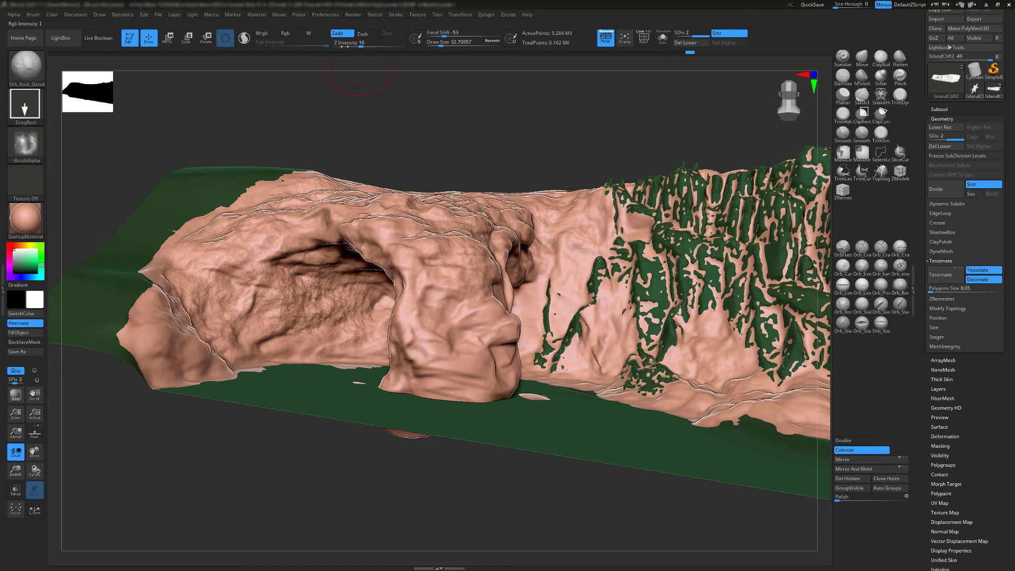
left_click_drag(367, 45, 381, 46)
left_click_drag(449, 301, 555, 359)
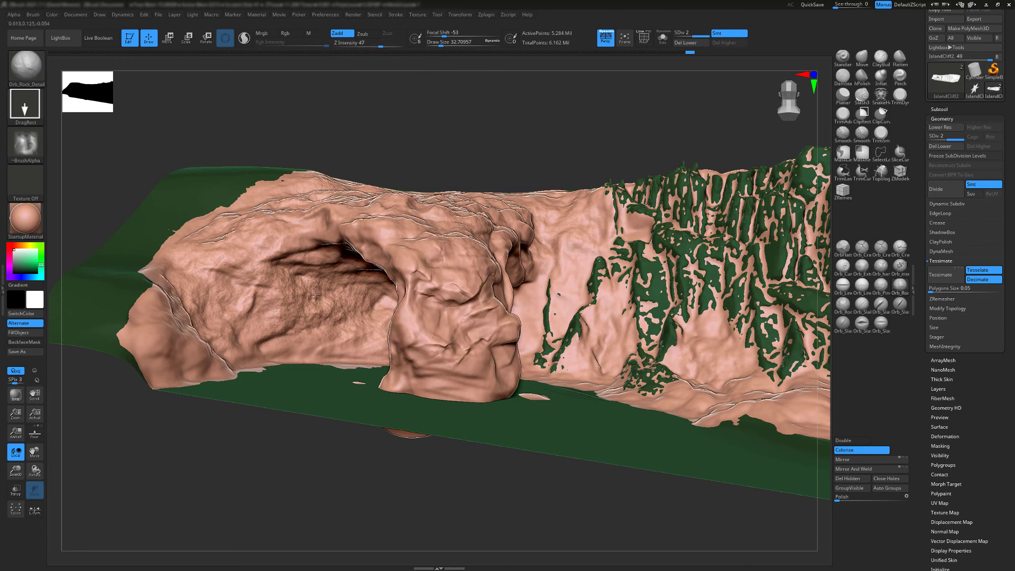
left_click_drag(316, 295, 428, 271)
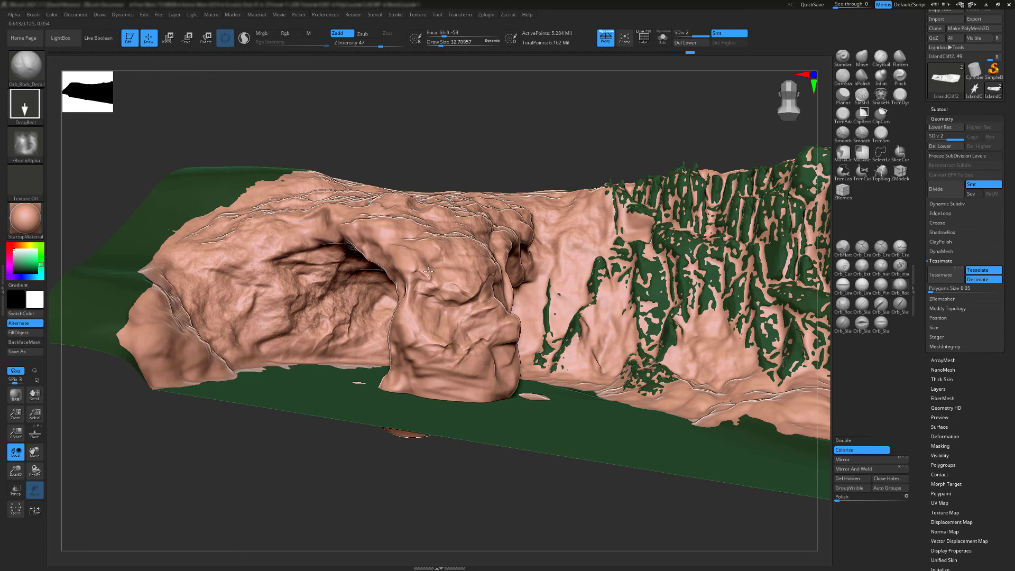
left_click_drag(229, 286, 388, 242)
Stamp large Orb_Rock_Detail patches across the arch's front and its upper shoulder
right_click_drag(427, 234, 410, 260)
left_click_drag(410, 259, 486, 296)
left_click_drag(530, 210, 398, 267)
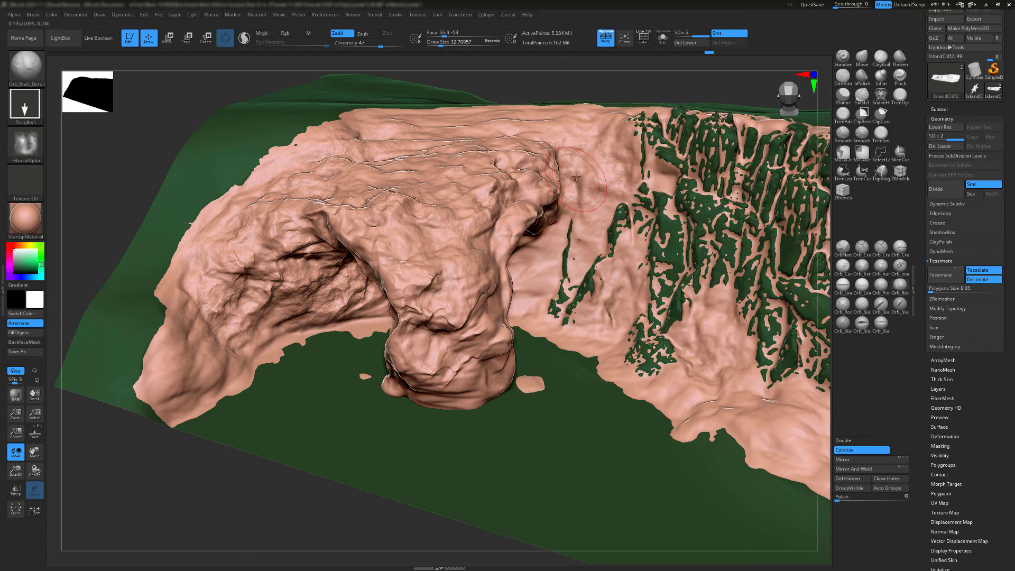
Stamp rock detail onto the cliff wall behind the pillar and the bare patch farther along the cliff
left_click_drag(574, 187, 637, 202)
left_click_drag(569, 275, 663, 268)
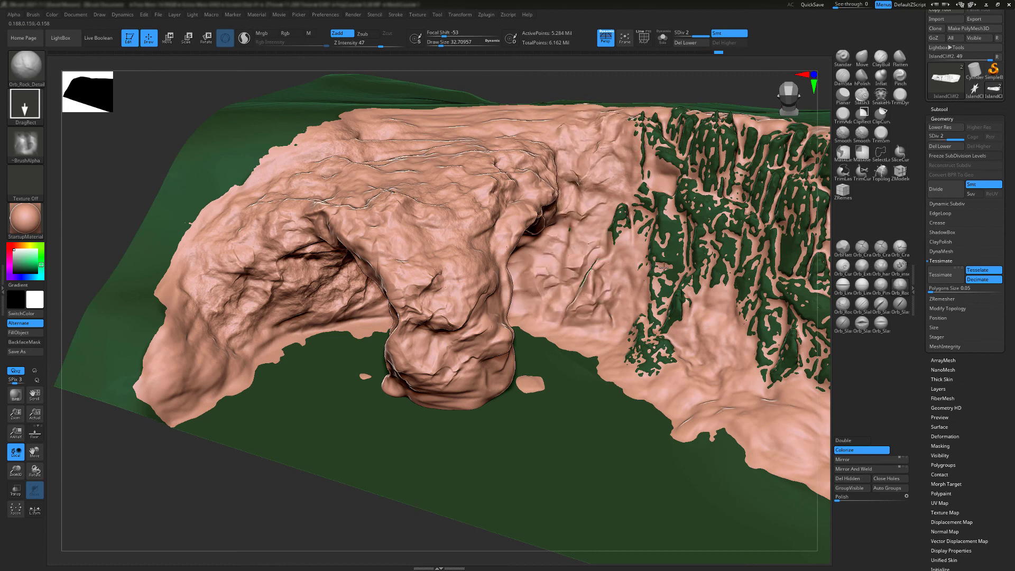
left_click_drag(497, 273, 579, 296)
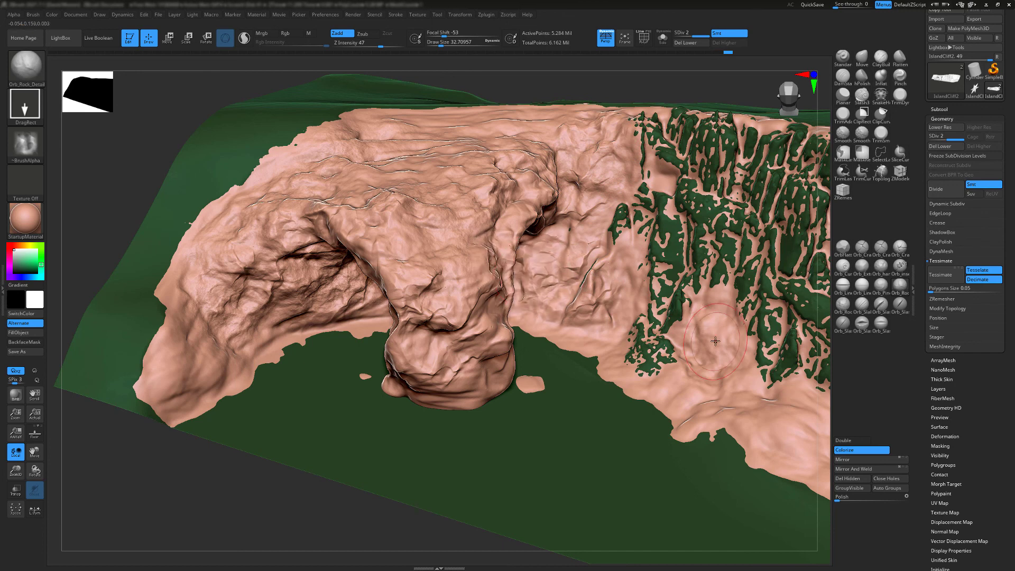
left_click_drag(717, 339, 801, 399)
left_click_drag(690, 302, 757, 326)
Stamp rock detail inside the arch's hollow, along its inner rim and onto the pillar
right_click_drag(659, 360, 677, 340)
left_click_drag(470, 275, 553, 310)
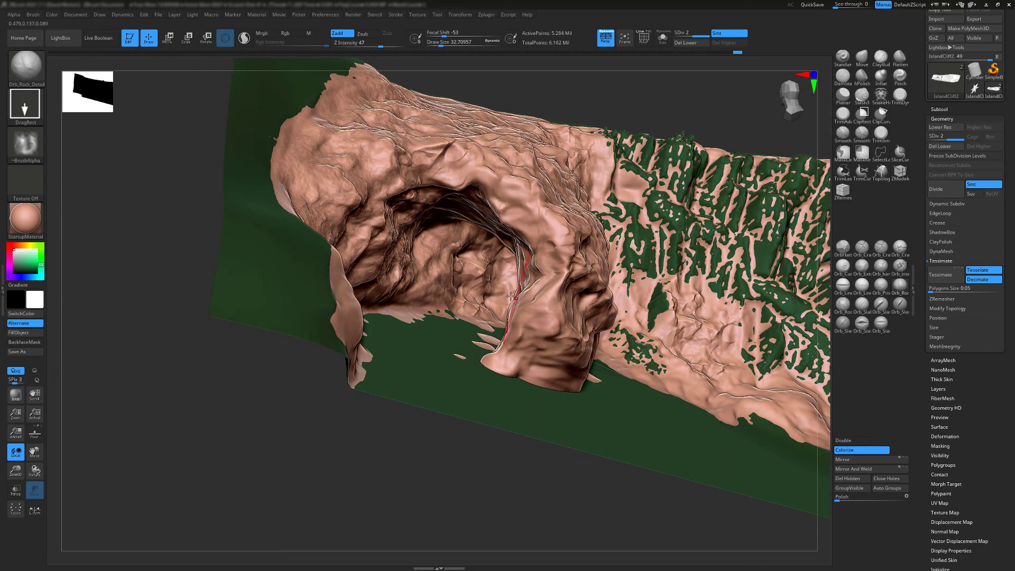
left_click_drag(451, 268, 505, 285)
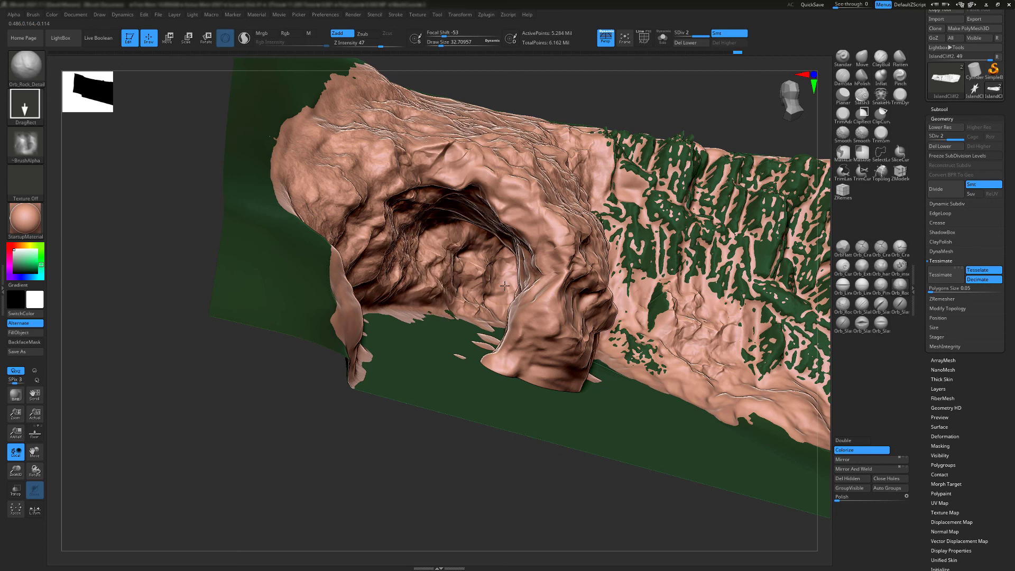
left_click_drag(484, 217, 548, 169)
right_click_drag(544, 293, 550, 344)
left_click_drag(514, 312, 583, 324)
Stamp rock detail onto the cliff's far end, covering its base, upper face and the bare areas between the masked rocks
right_click_drag(671, 272, 690, 239)
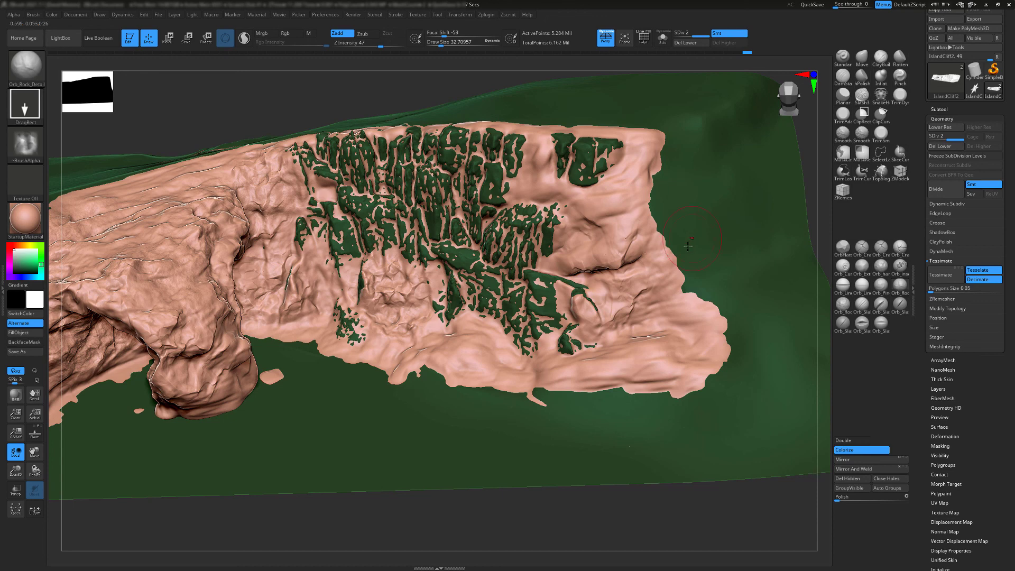
left_click_drag(650, 339, 686, 299)
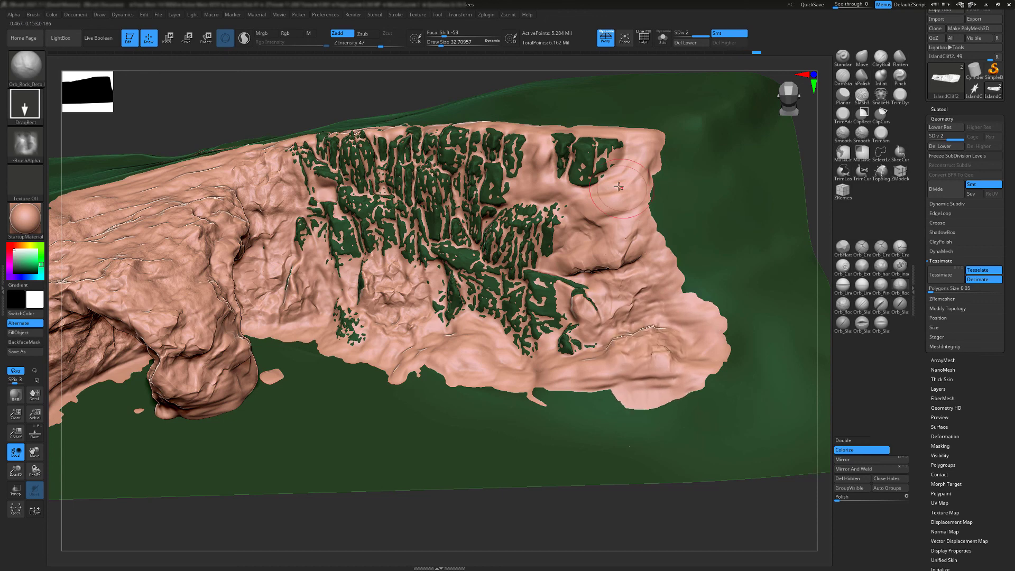
left_click_drag(616, 200, 692, 173)
left_click_drag(523, 181, 597, 170)
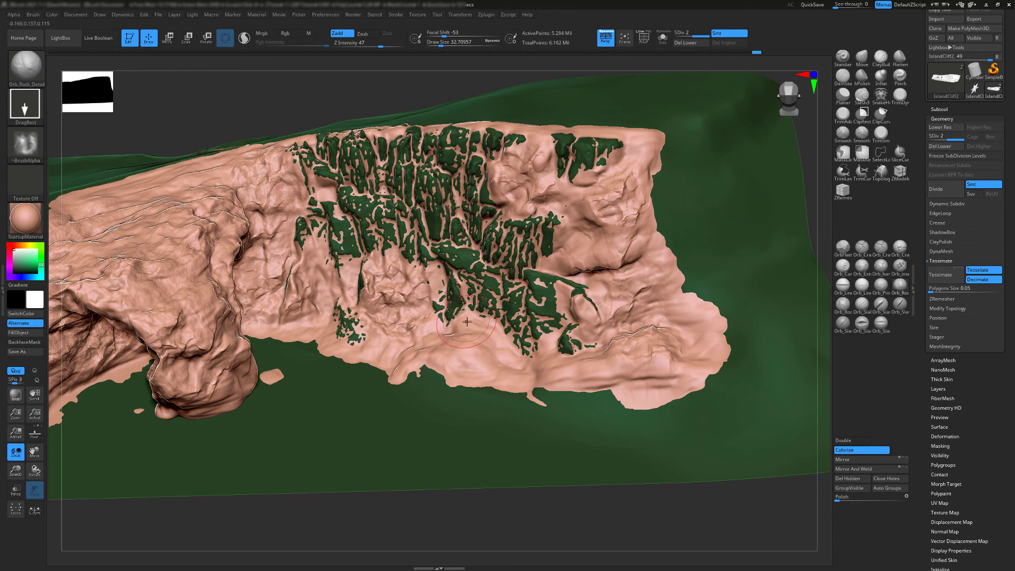
left_click_drag(467, 322, 537, 320)
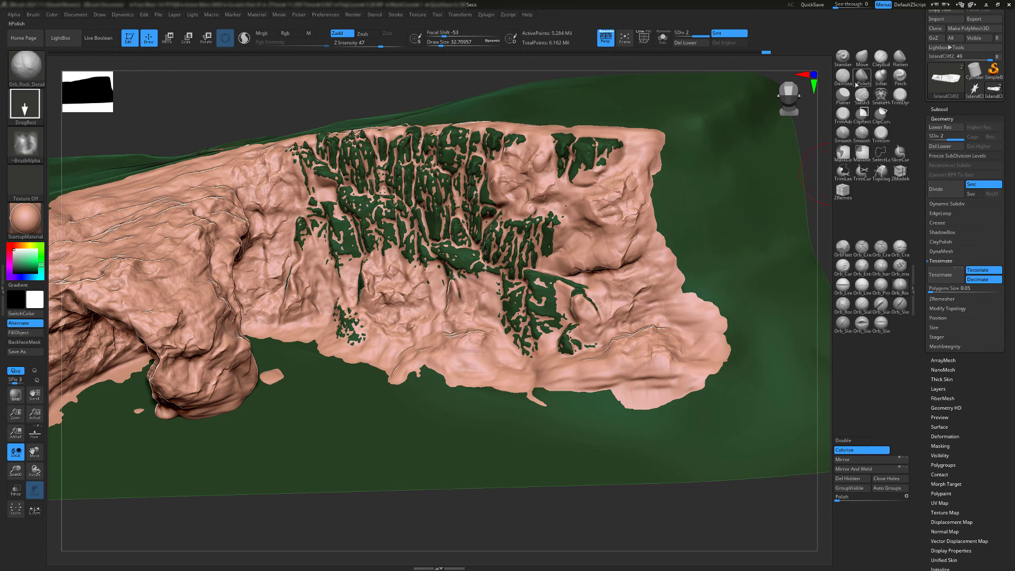
Spray Orb_Rock_Noise over the cliff's far end, along its base and across the masked rocks behind the pillar
left_click(847, 287)
left_click(844, 310)
left_click_drag(618, 262, 655, 283)
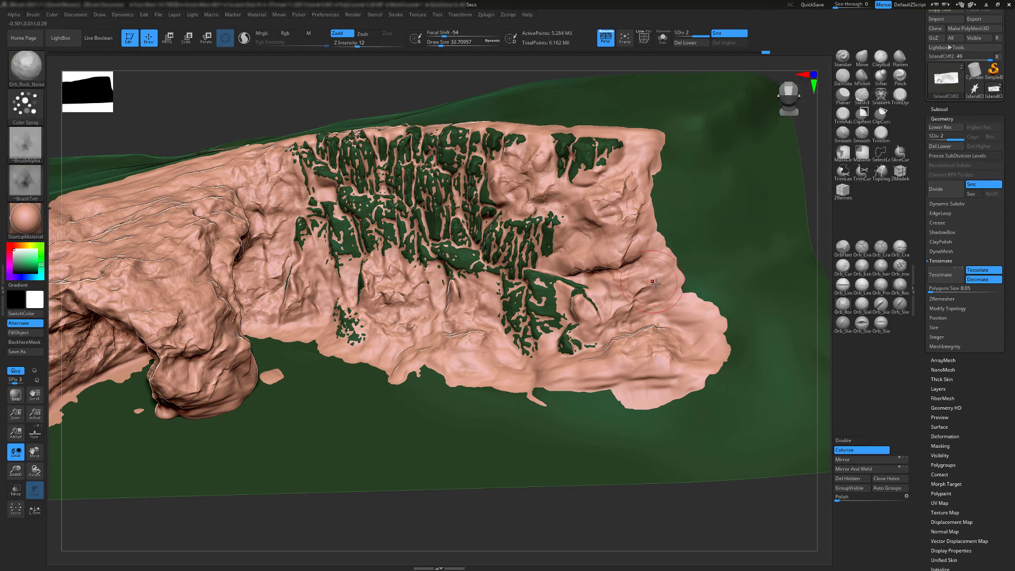
mouse_move(664, 335)
left_mouse_down()
mouse_move(653, 357)
mouse_move(467, 349)
mouse_move(484, 380)
mouse_move(309, 330)
mouse_move(294, 298)
left_mouse_up()
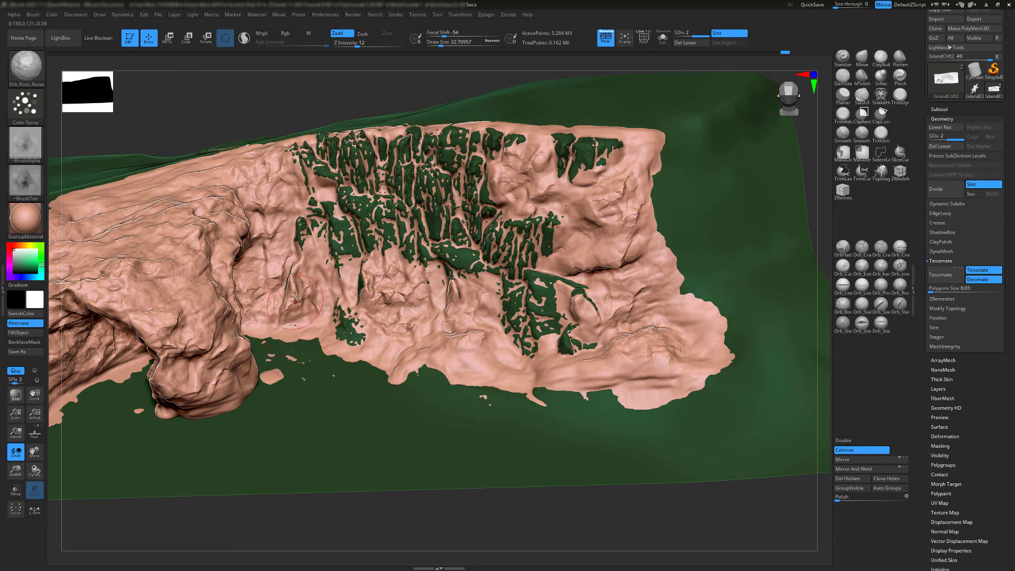
right_click_drag(277, 280, 479, 201)
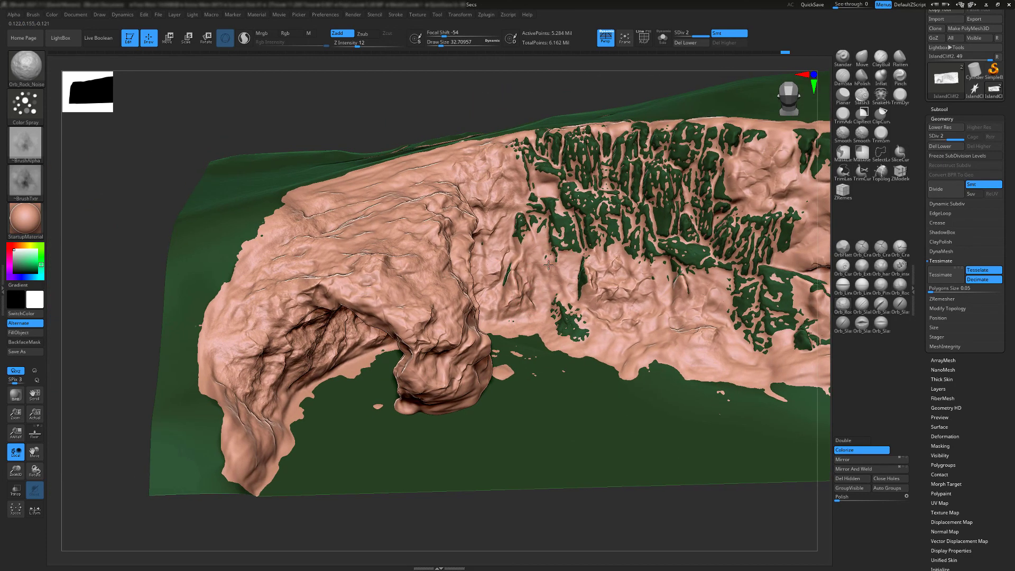
mouse_move(529, 211)
left_mouse_down()
mouse_move(570, 177)
mouse_move(538, 265)
left_mouse_up()
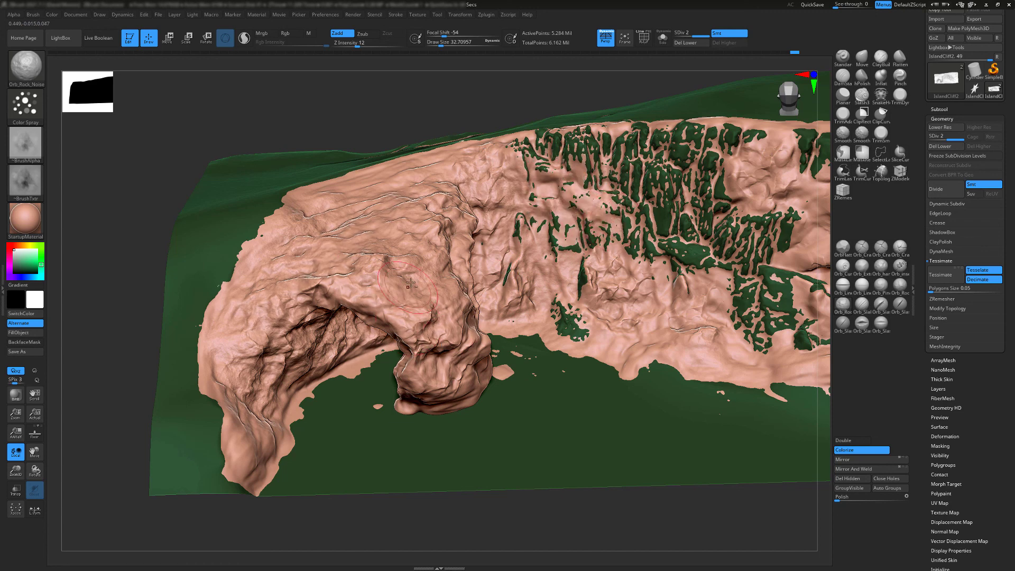
Try spraying rock noise over the foot of the arch's outer leg and undo the stroke
right_click_drag(410, 284, 372, 313)
left_click_drag(277, 360, 296, 351)
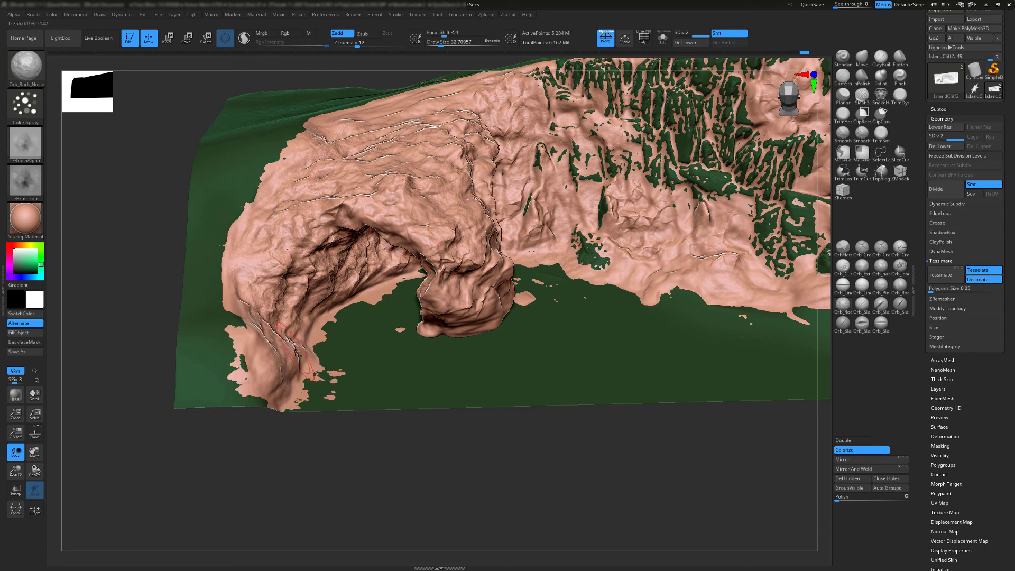
key("ctrl+z")
Choose SelectLasso as the selection brush and save a quick backup of the project
mouse_move(629, 277)
right_mouse_down("alt")
mouse_move(550, 325)
mouse_move(491, 291)
mouse_move(412, 285)
mouse_move(416, 311)
right_mouse_up("alt")
right_click_drag(439, 361, 442, 340)
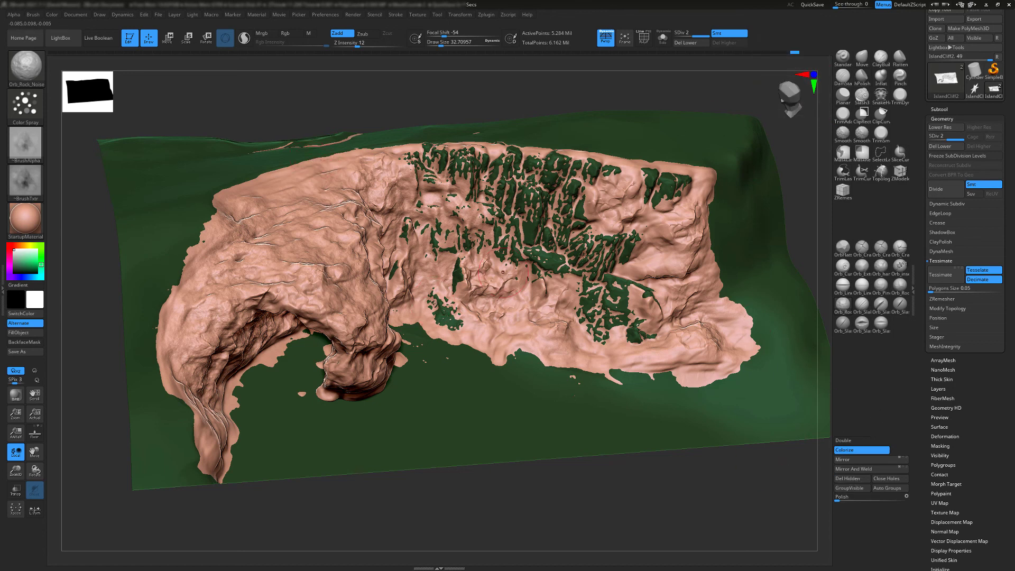
left_click(884, 156)
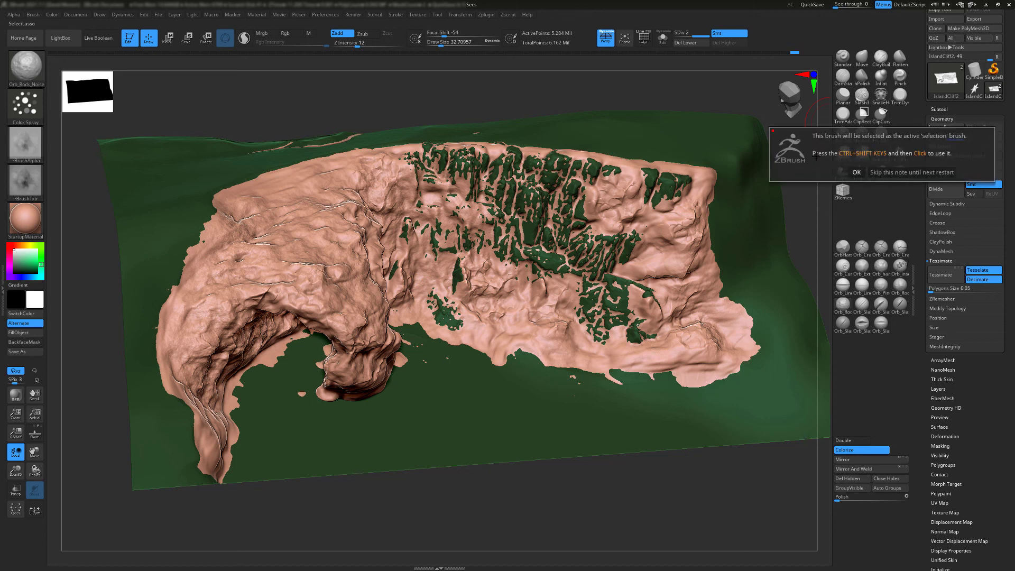
left_click(864, 170)
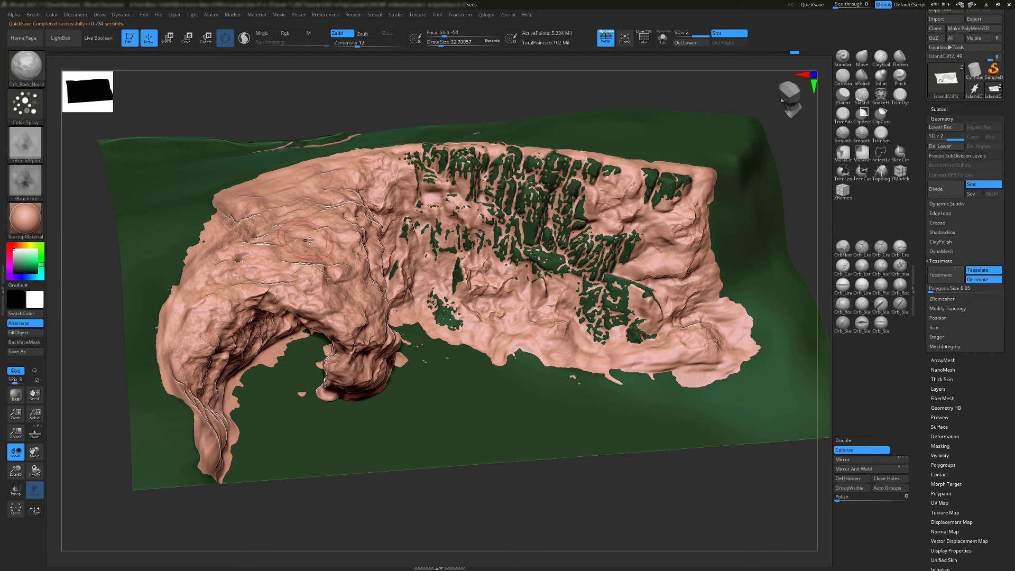
Try lasso-isolating the mesh corner beside the arch's foot in solo view, invert the visibility, and restore the full mesh
right_click_drag(309, 240, 358, 237, "alt")
mouse_move(325, 283)
right_mouse_down()
mouse_move(393, 260)
mouse_move(353, 357)
right_mouse_up()
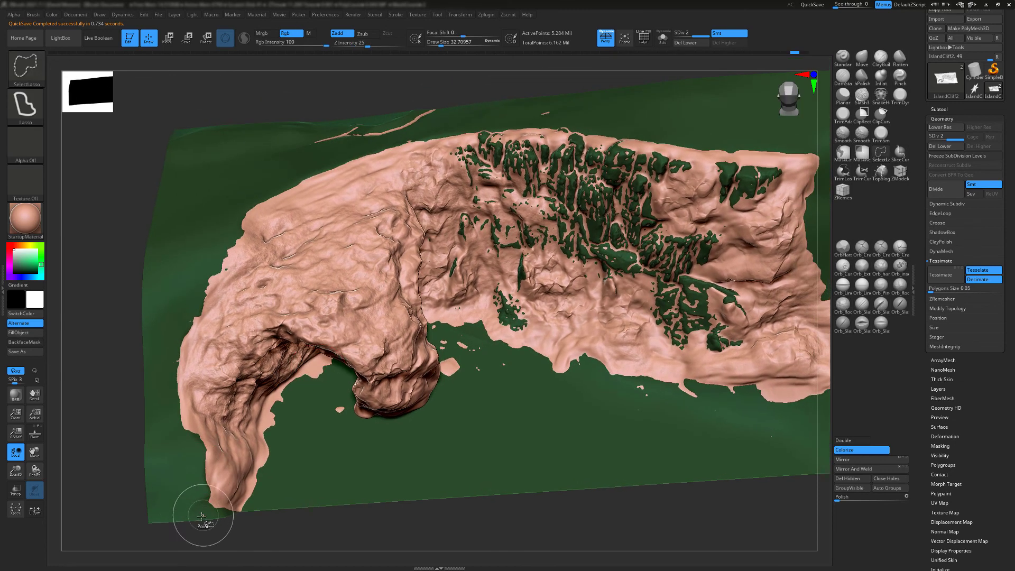
mouse_move(202, 526)
left_mouse_down("ctrl+shift")
mouse_move(202, 497)
mouse_move(140, 430)
mouse_move(114, 547)
left_mouse_up("ctrl+shift")
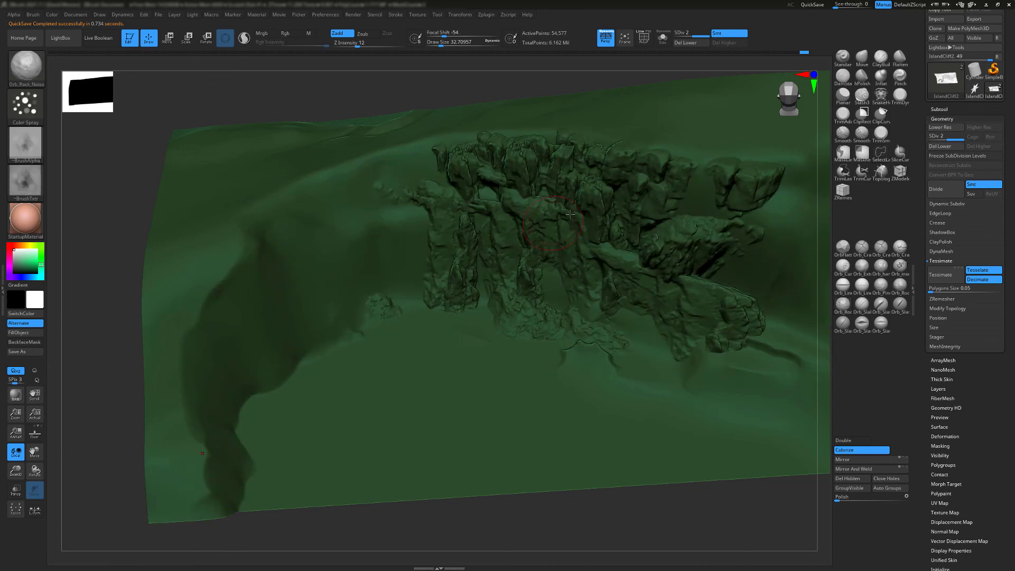
left_click(664, 43)
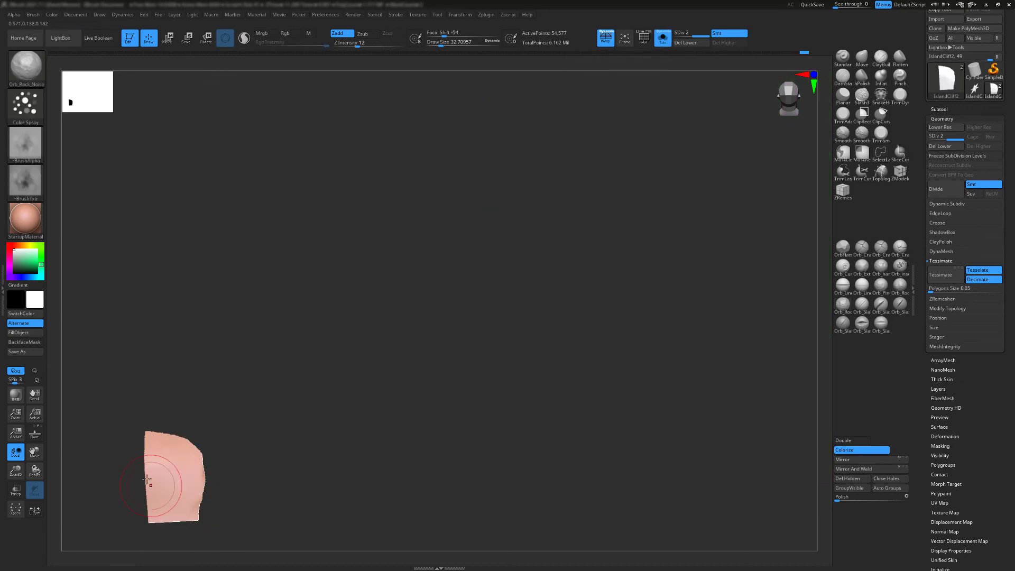
left_click_drag(325, 475, 344, 498, "ctrl+shift")
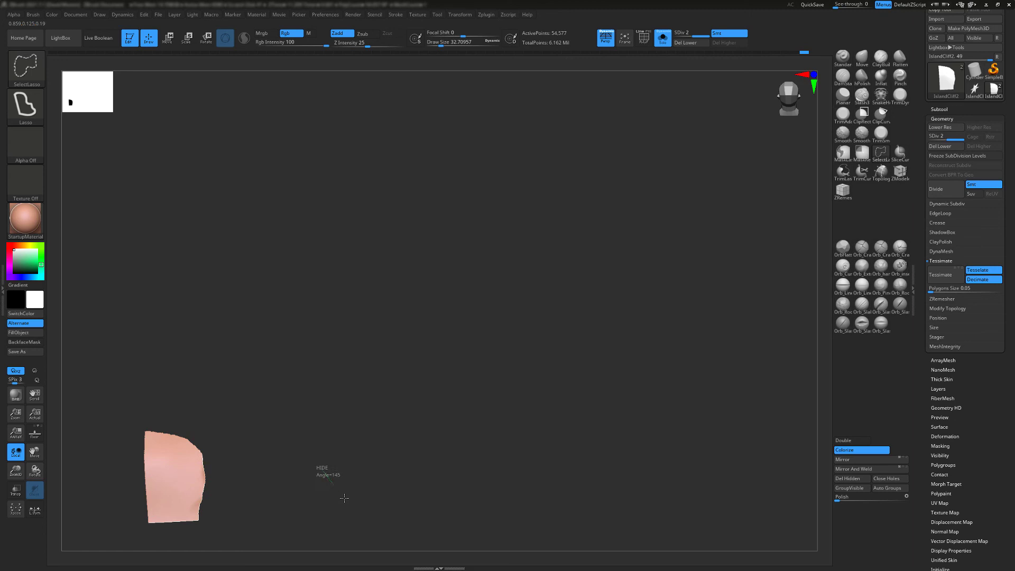
left_click_drag(391, 464, 340, 499, "ctrl+shift")
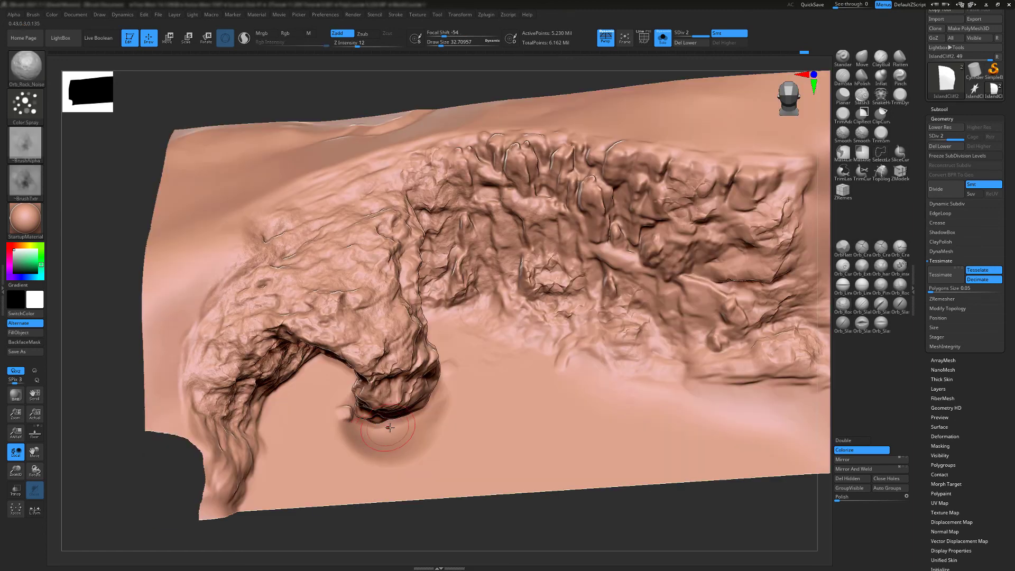
key("ctrl+shift")
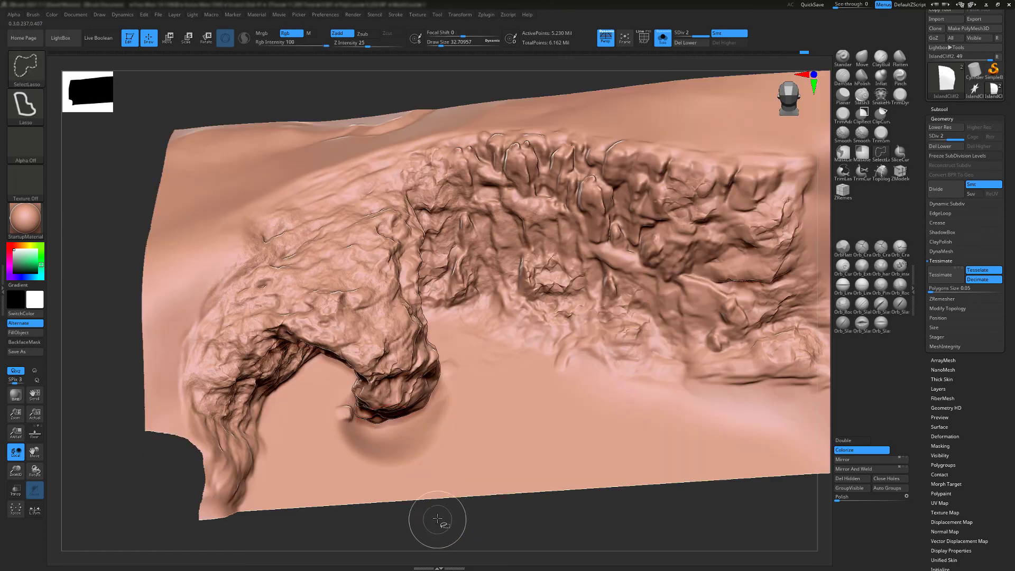
left_click(534, 496, "ctrl+shift")
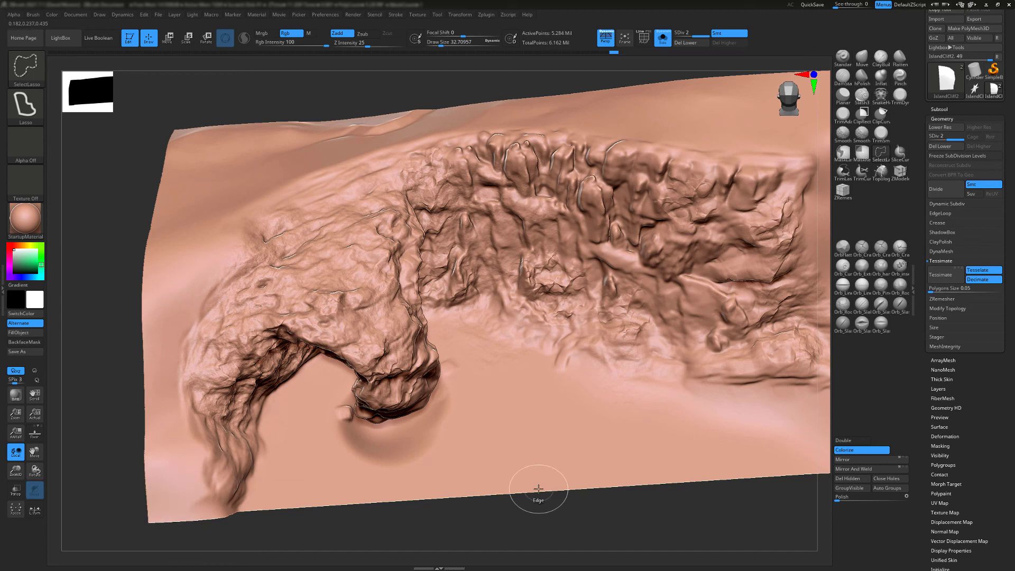
left_click(667, 42)
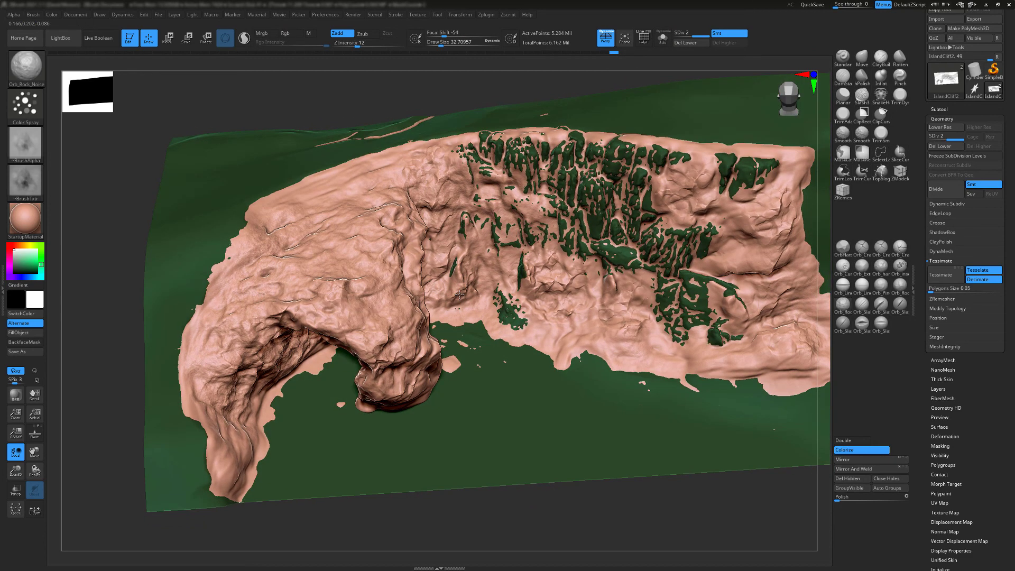
Lasso-hide the surplus flat mesh surrounding the cliff and the arch
mouse_move(459, 297)
right_mouse_down("alt")
mouse_move(426, 296)
mouse_move(433, 283)
mouse_move(506, 263)
mouse_move(464, 269)
mouse_move(473, 287)
right_mouse_up("alt")
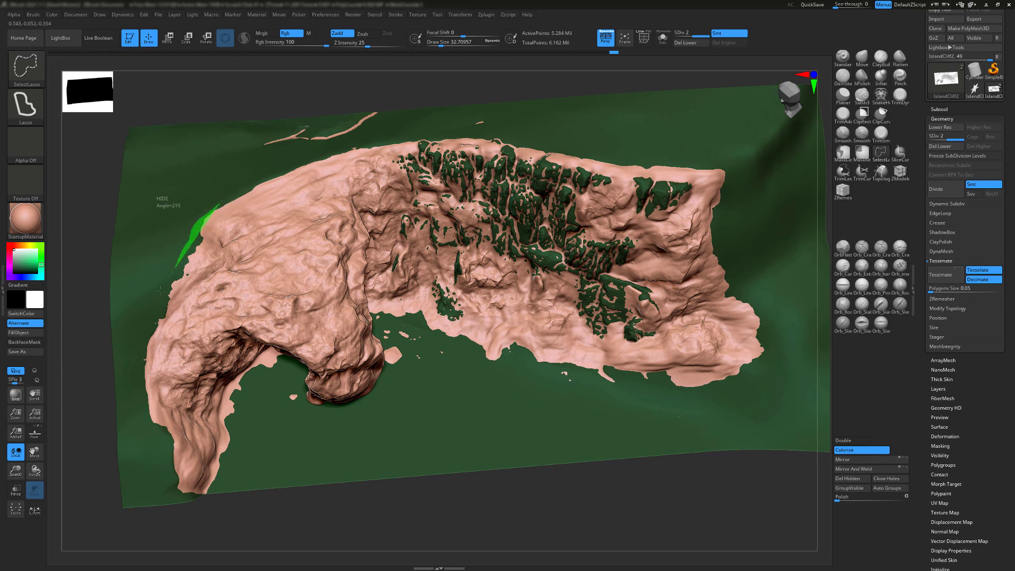
mouse_move(160, 290)
left_mouse_down("ctrl+shift")
mouse_move(139, 370)
mouse_move(142, 415)
mouse_move(177, 489)
mouse_move(198, 500)
mouse_move(220, 492)
mouse_move(295, 390)
mouse_move(375, 415)
mouse_move(407, 375)
mouse_move(405, 333)
mouse_move(565, 384)
mouse_move(709, 396)
mouse_move(761, 294)
mouse_move(727, 158)
mouse_move(502, 125)
mouse_move(376, 133)
mouse_move(261, 176)
left_mouse_up("ctrl+shift")
left_click_drag(491, 297, 492, 294, "ctrl+shift")
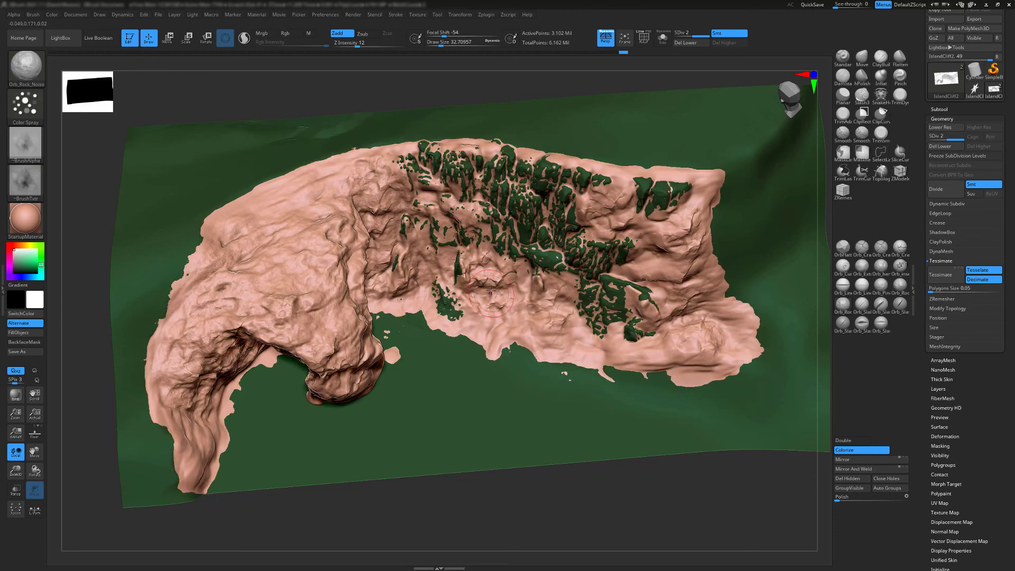
Delete the cliff's lower subdivision levels and remove its hidden geometry
left_click(848, 478)
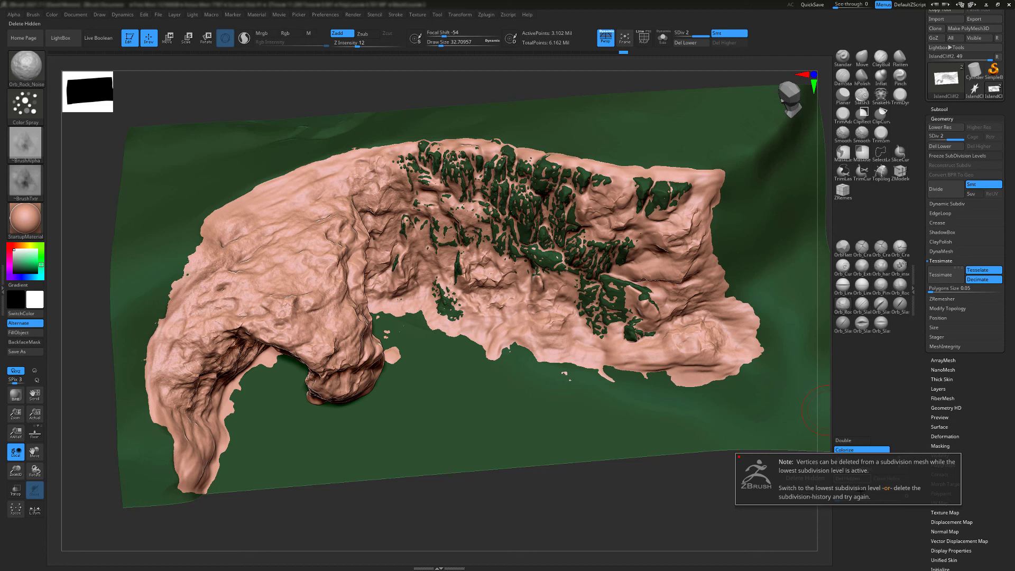
left_click(687, 43)
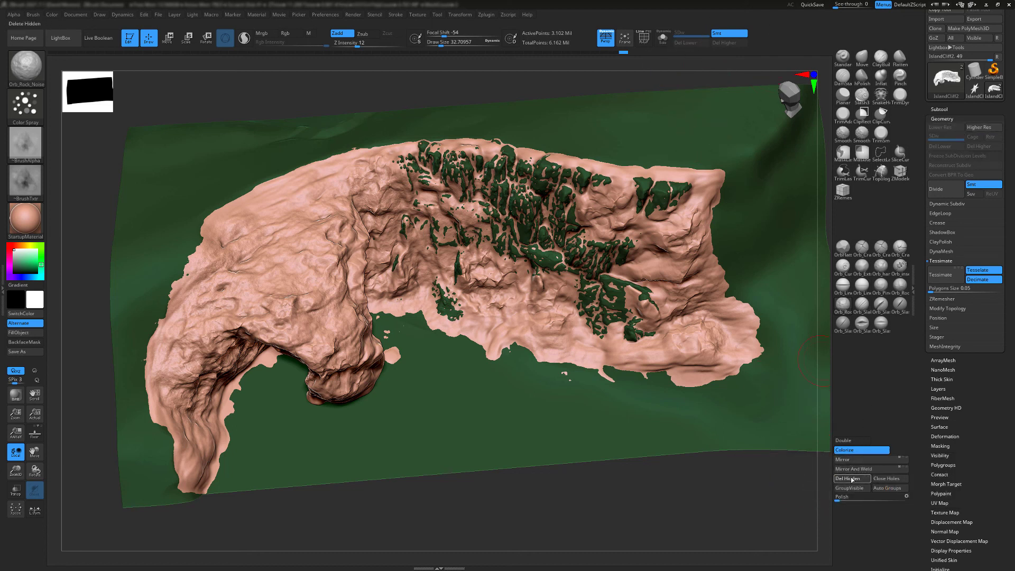
right_click_drag(367, 247, 389, 242)
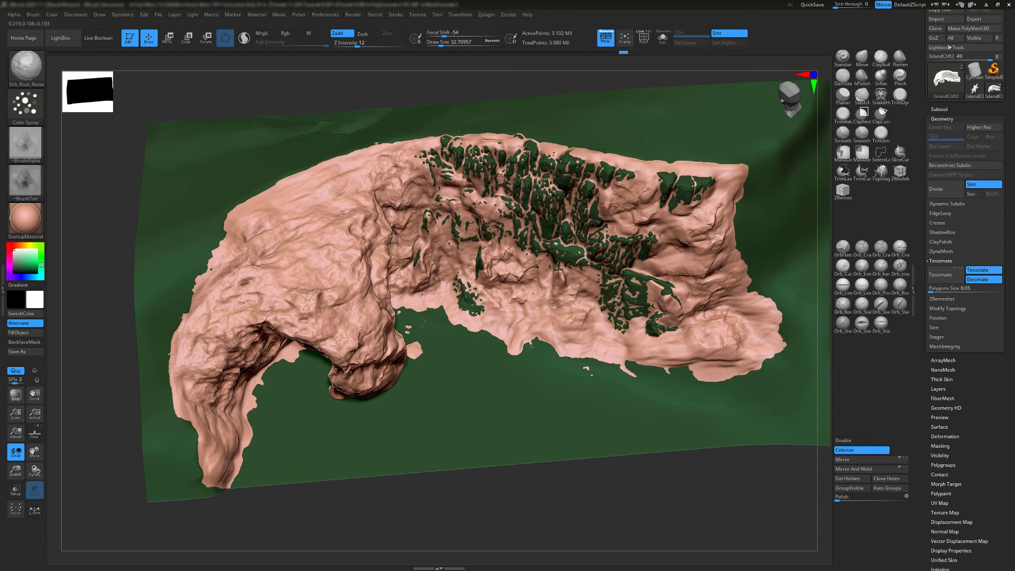
Isolate the cliff mesh and lasso away the spike sticking out of its border behind the arch
left_click(663, 38)
mouse_move(499, 253)
right_mouse_down()
mouse_move(488, 256)
mouse_move(473, 313)
mouse_move(495, 313)
mouse_move(475, 315)
right_mouse_up()
key("ctrl+shift")
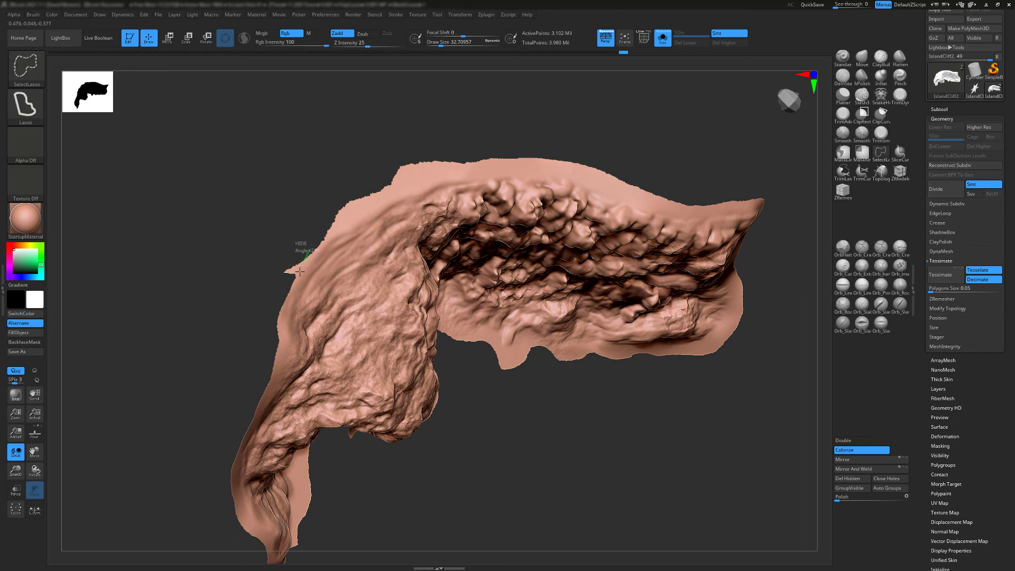
key("alt")
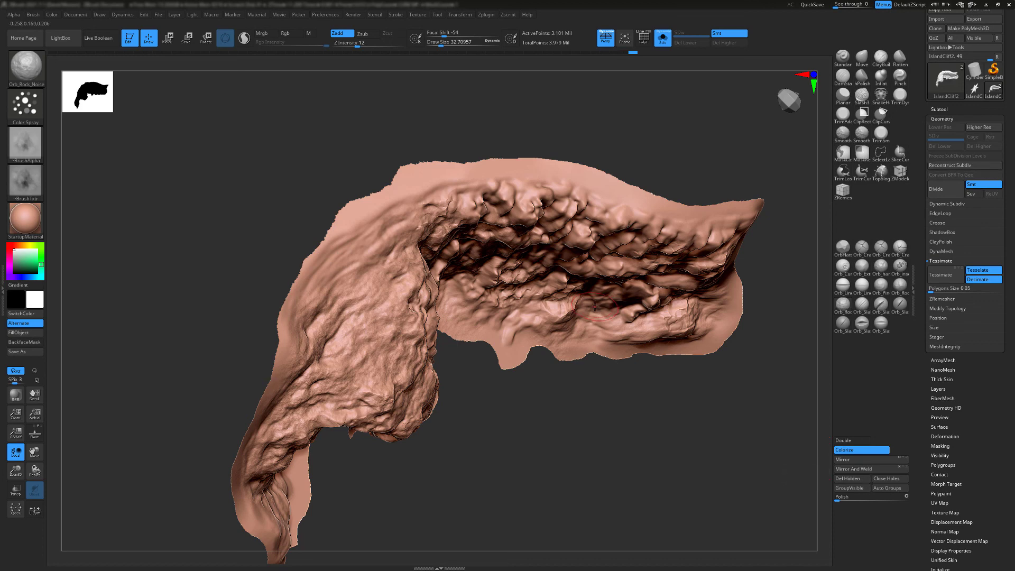
Examine the leftover skirt around the pillar's base from several angles, with and without the surrounding terrain
mouse_move(416, 367)
right_mouse_down("alt")
mouse_move(446, 249)
mouse_move(421, 302)
mouse_move(444, 338)
mouse_move(434, 153)
mouse_move(494, 319)
mouse_move(522, 498)
right_mouse_up("alt")
mouse_move(522, 498)
right_mouse_down("alt")
mouse_move(479, 363)
mouse_move(474, 307)
mouse_move(482, 423)
right_mouse_up("alt")
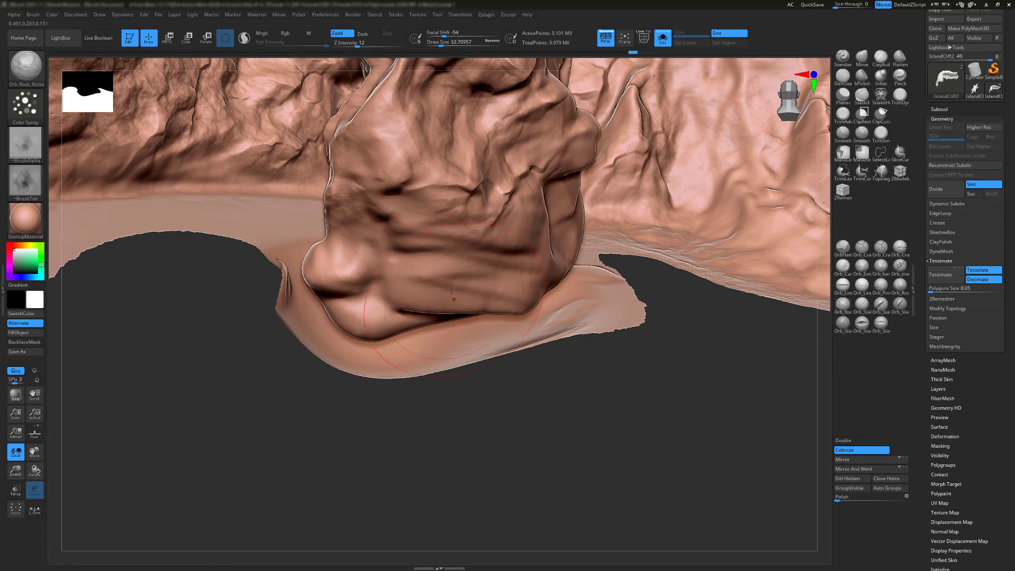
mouse_move(393, 254)
right_mouse_down("alt")
mouse_move(433, 295)
mouse_move(444, 327)
mouse_move(429, 344)
mouse_move(426, 274)
mouse_move(431, 394)
mouse_move(445, 364)
mouse_move(435, 333)
right_mouse_up("alt")
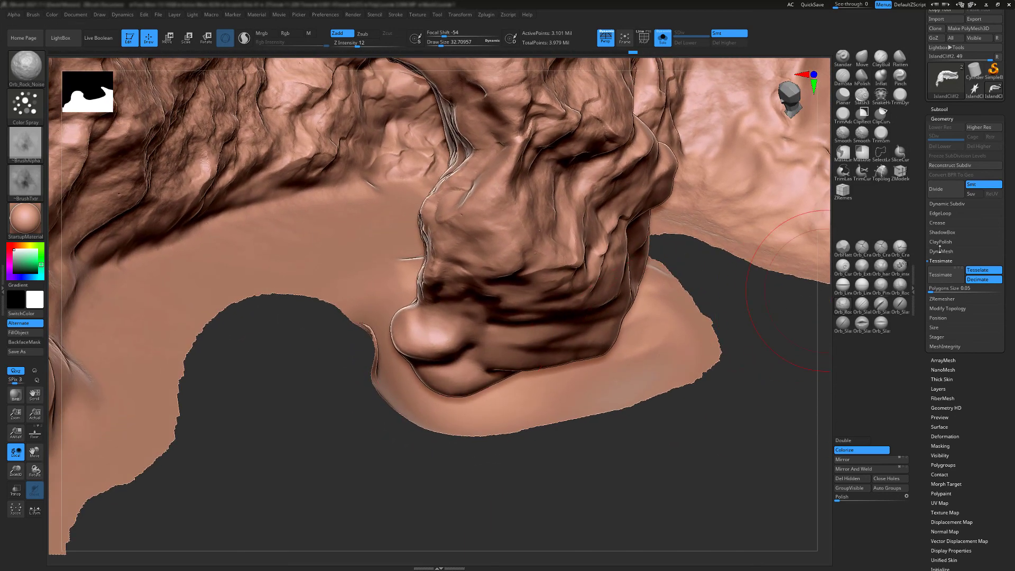
mouse_move(383, 307)
right_mouse_down()
mouse_move(364, 320)
mouse_move(358, 268)
mouse_move(344, 282)
right_mouse_up()
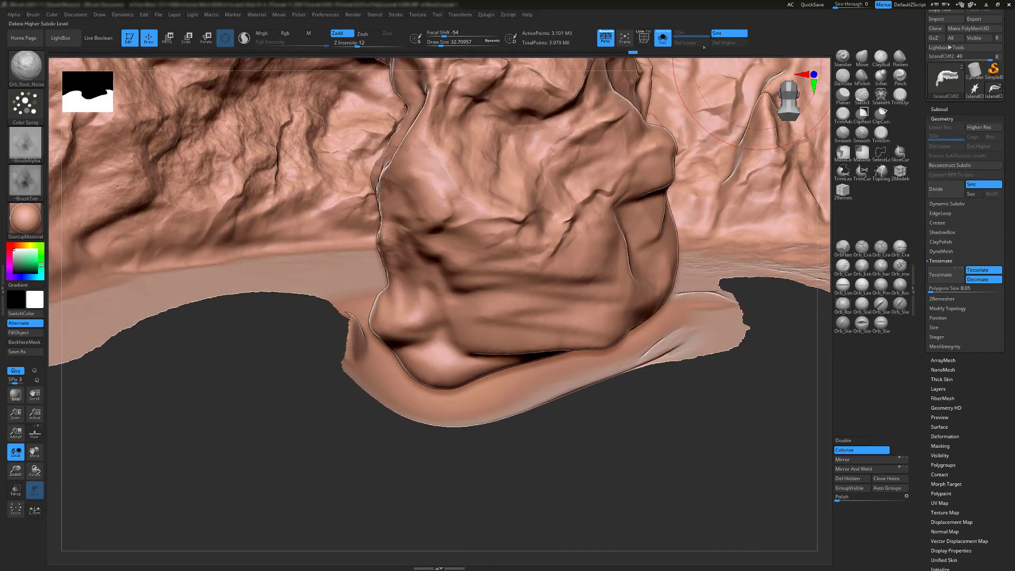
left_click(665, 39)
mouse_move(501, 349)
right_mouse_down()
mouse_move(442, 341)
mouse_move(410, 361)
mouse_move(296, 343)
mouse_move(351, 299)
right_mouse_up()
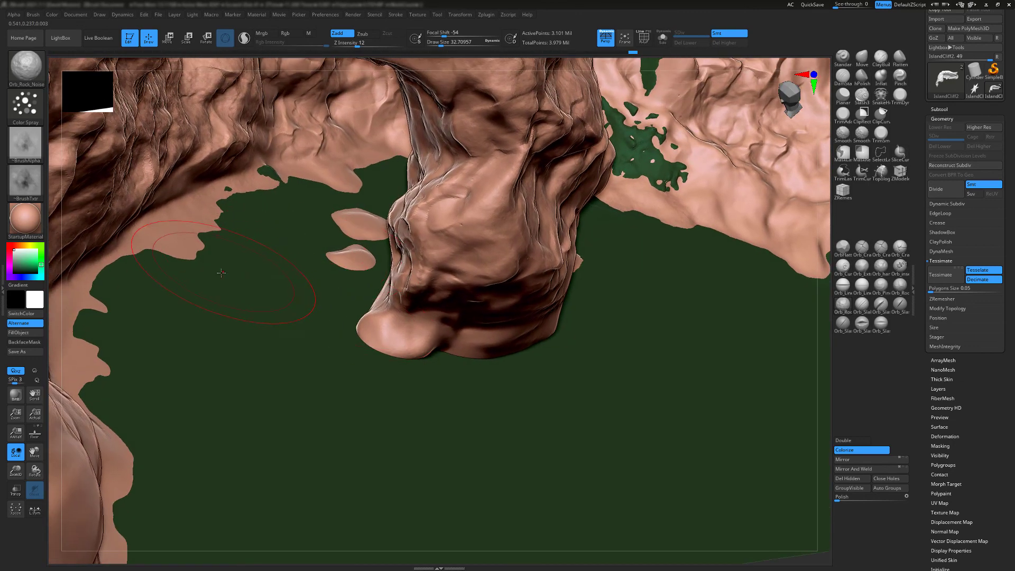
key("ctrl+shift")
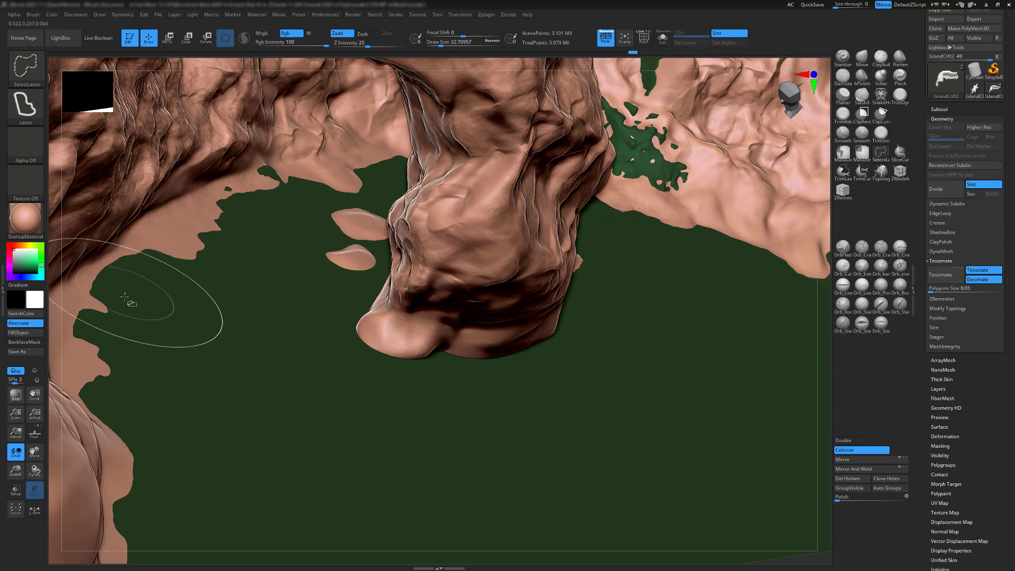
mouse_move(129, 286)
left_mouse_down("ctrl+shift")
mouse_move(186, 272)
mouse_move(283, 186)
mouse_move(380, 202)
mouse_move(321, 393)
mouse_move(286, 438)
left_mouse_up("ctrl+shift")
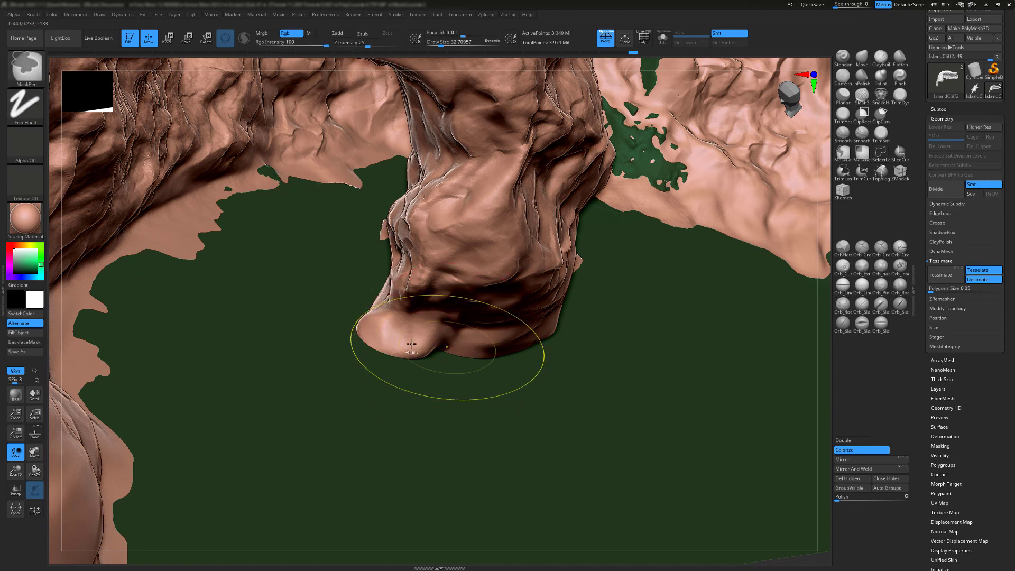
key("ctrl+z")
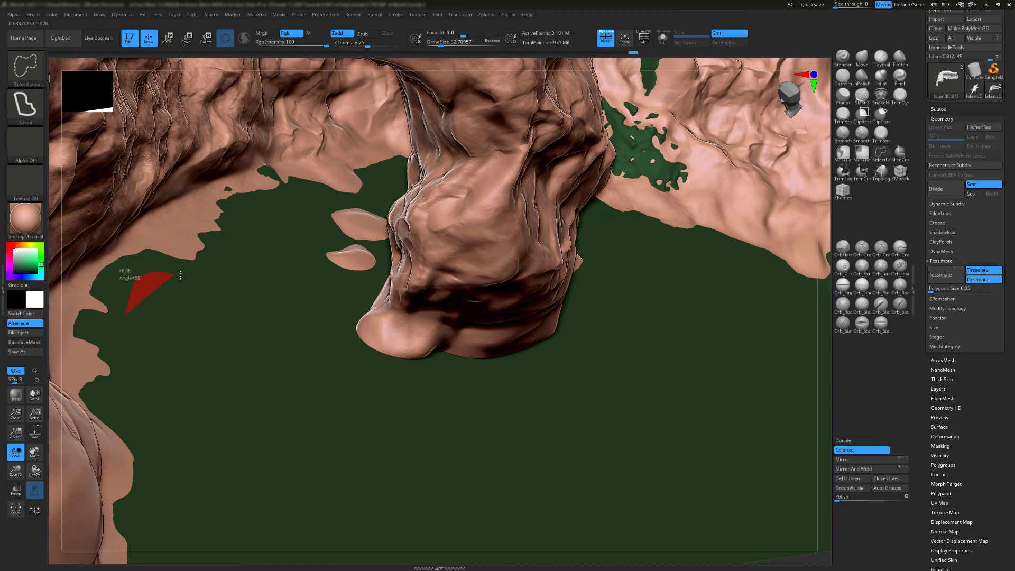
Lasso-hide the skirt mesh between the pillar and the arch's outer leg, delete it, and check the result in solo view
mouse_move(293, 197)
left_mouse_down("ctrl+shift")
mouse_move(341, 209)
mouse_move(370, 254)
mouse_move(339, 320)
mouse_move(410, 438)
mouse_move(203, 456)
left_mouse_up("ctrl+shift")
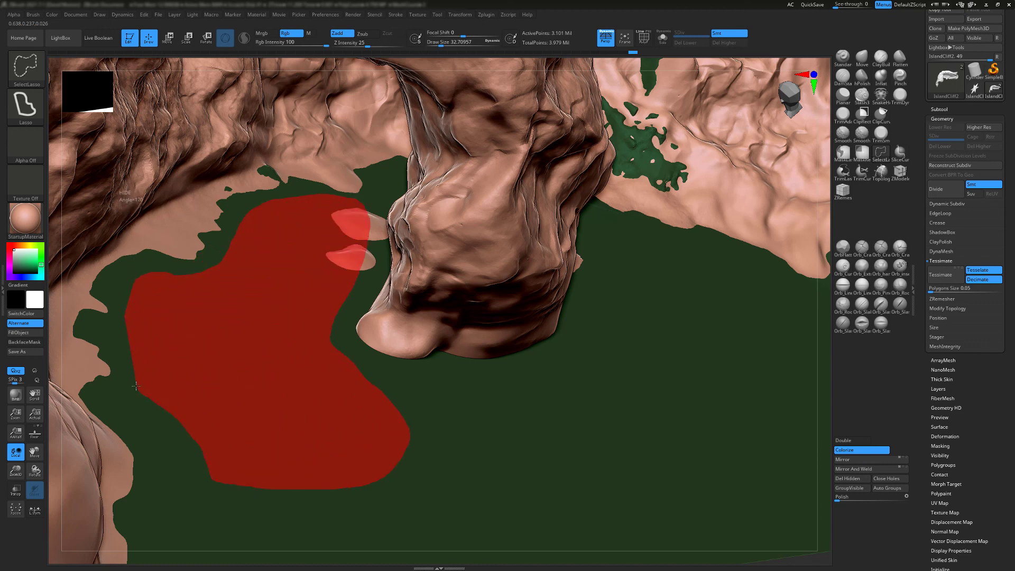
left_click_drag(363, 358, 364, 356, "ctrl+shift")
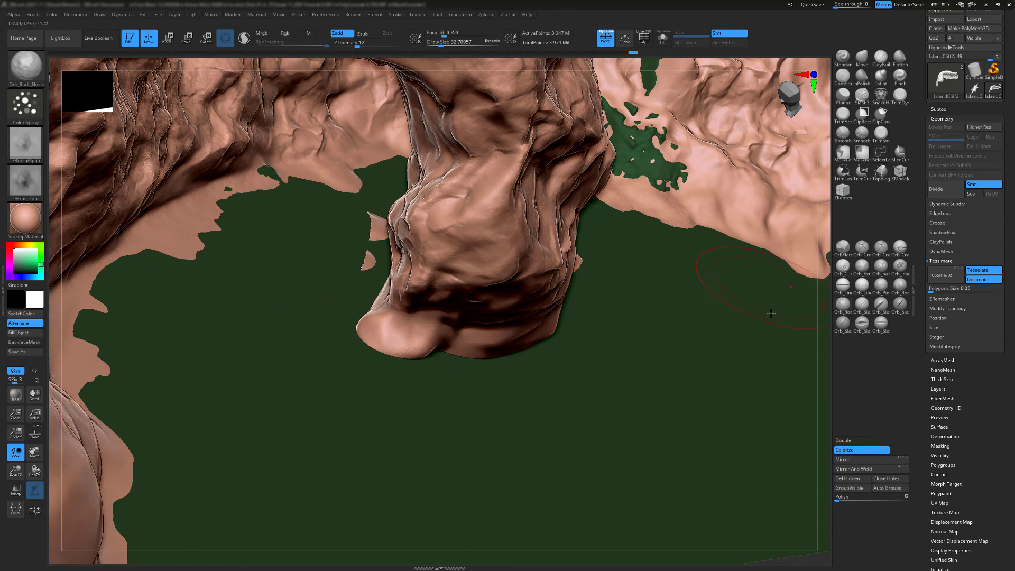
left_click(664, 43)
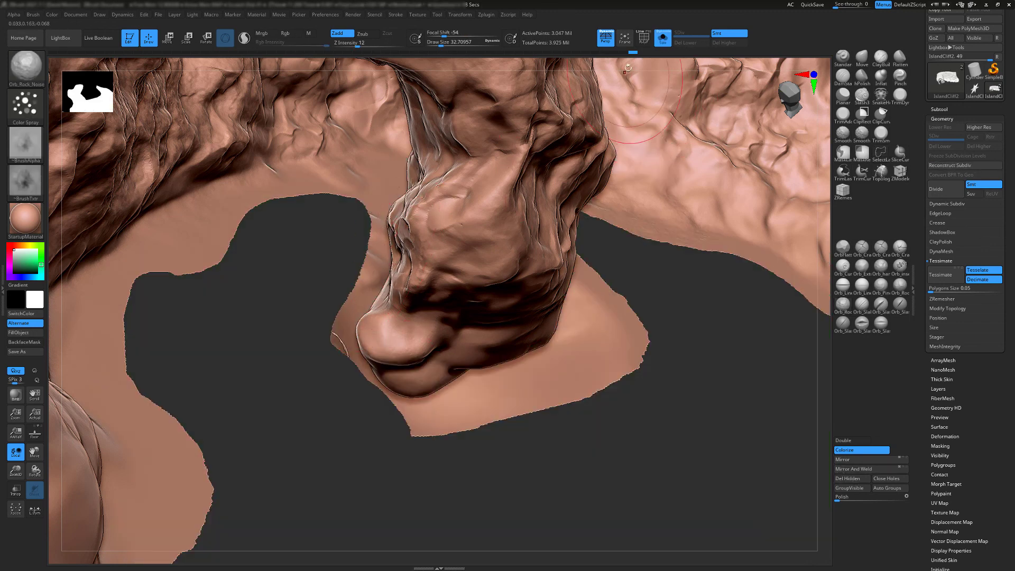
left_click(652, 44)
left_click(648, 42)
left_click(663, 40)
Lasso-hide the leftover mesh slivers between the arch wall and the pillar, and delete the hidden geometry
mouse_move(355, 249)
left_mouse_down()
mouse_move(386, 263)
mouse_move(492, 212)
left_mouse_up()
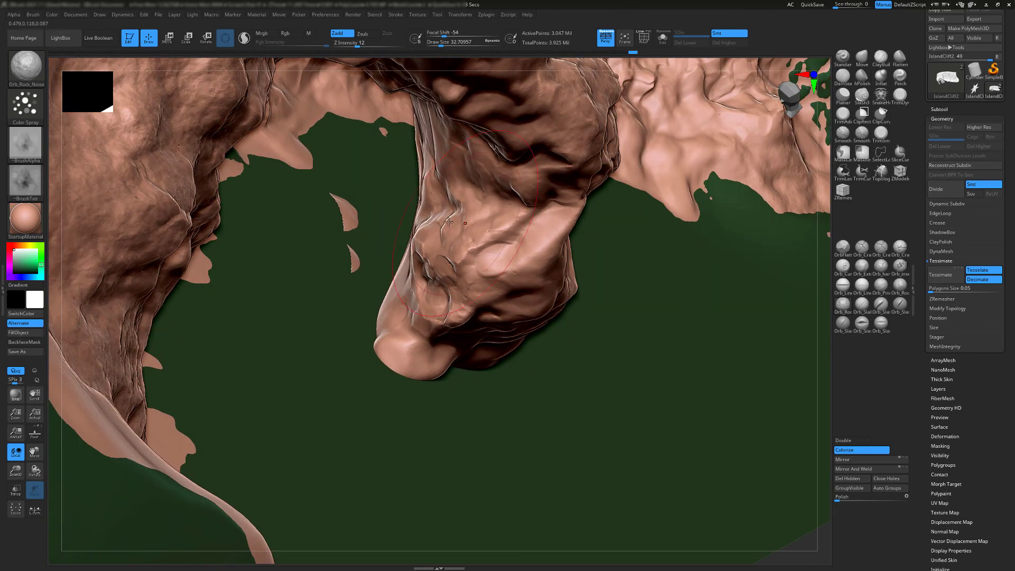
key("ctrl+shift")
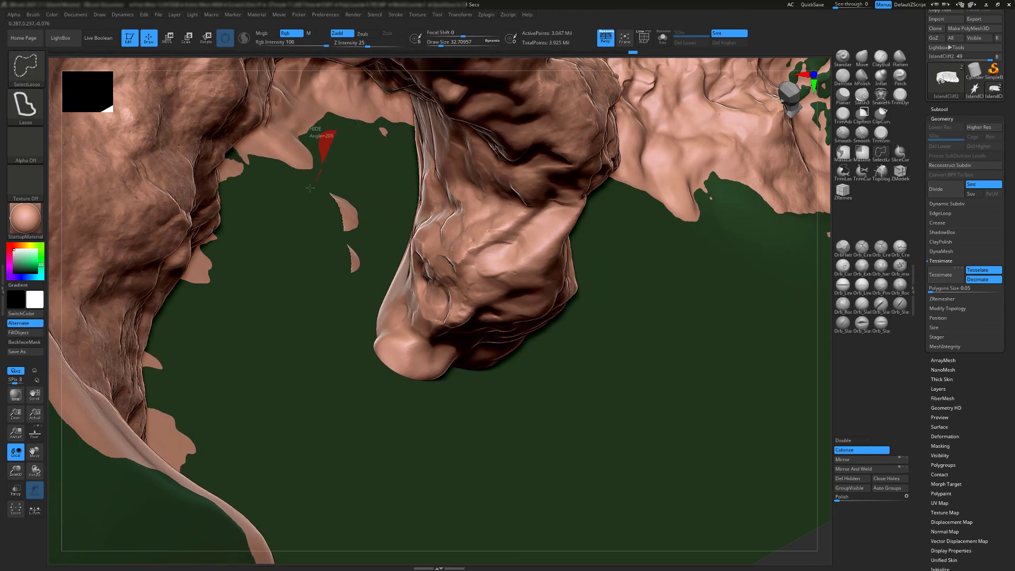
mouse_move(309, 187)
left_mouse_down("ctrl+shift")
mouse_move(288, 302)
mouse_move(350, 320)
mouse_move(380, 286)
mouse_move(403, 223)
mouse_move(362, 150)
mouse_move(321, 137)
left_mouse_up("ctrl+shift")
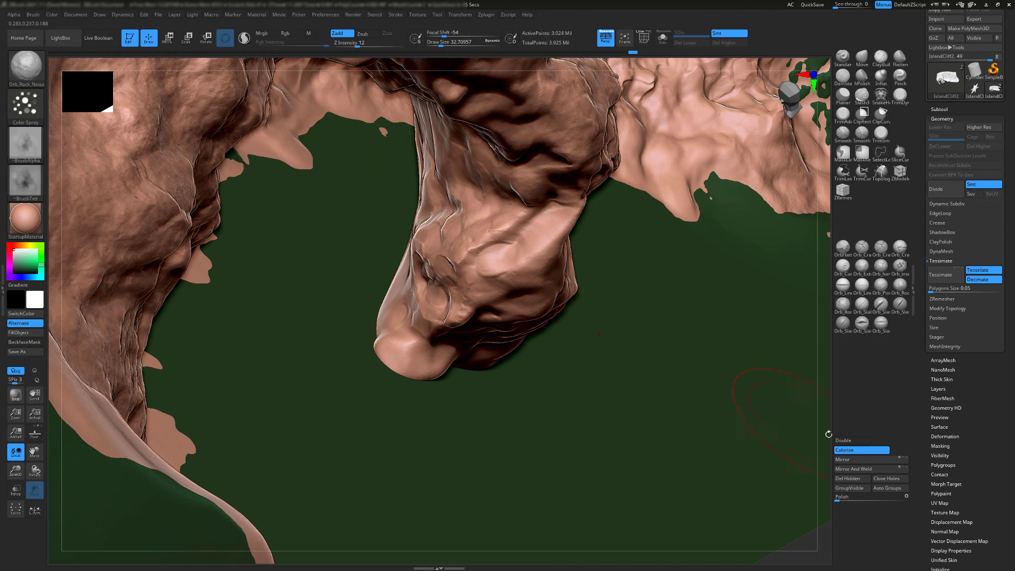
left_click(850, 483)
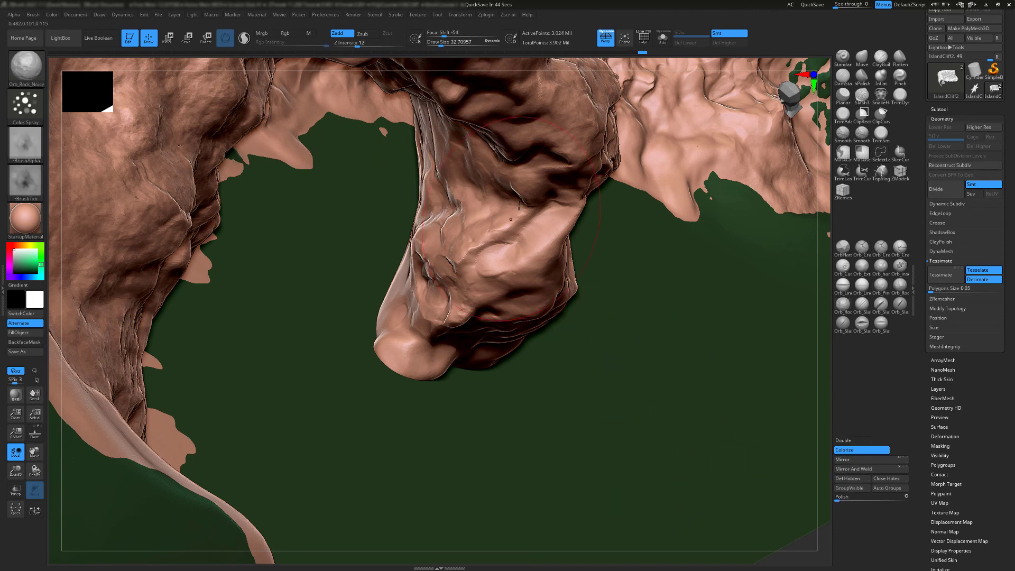
Check the cliff mesh in solo view, then lasso away the loose fragments behind the pillar and delete them
left_click(669, 44)
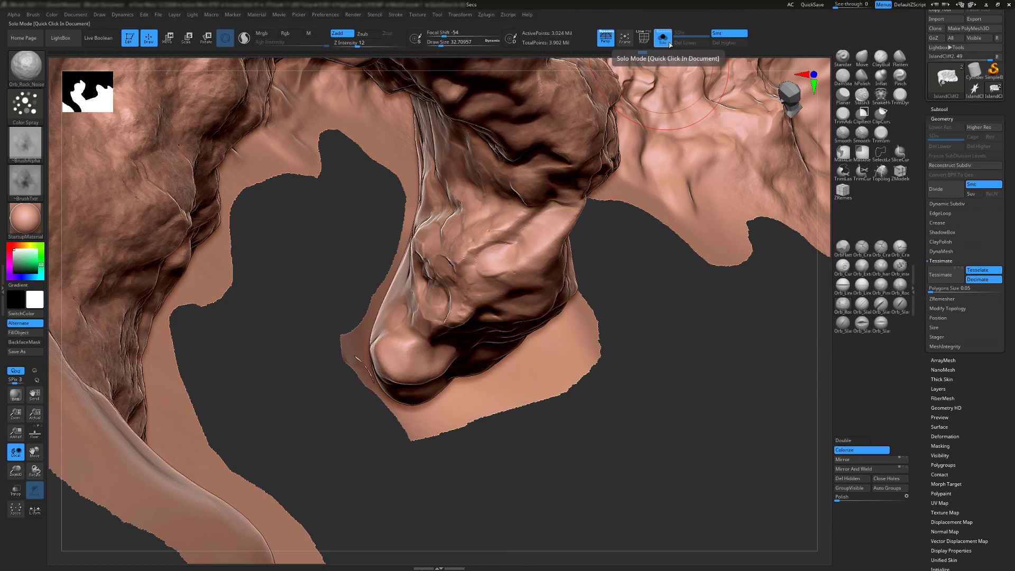
mouse_move(614, 293)
left_mouse_down()
mouse_move(585, 308)
mouse_move(581, 337)
mouse_move(590, 317)
left_mouse_up()
left_click(666, 47)
left_click_drag(582, 275, 578, 230)
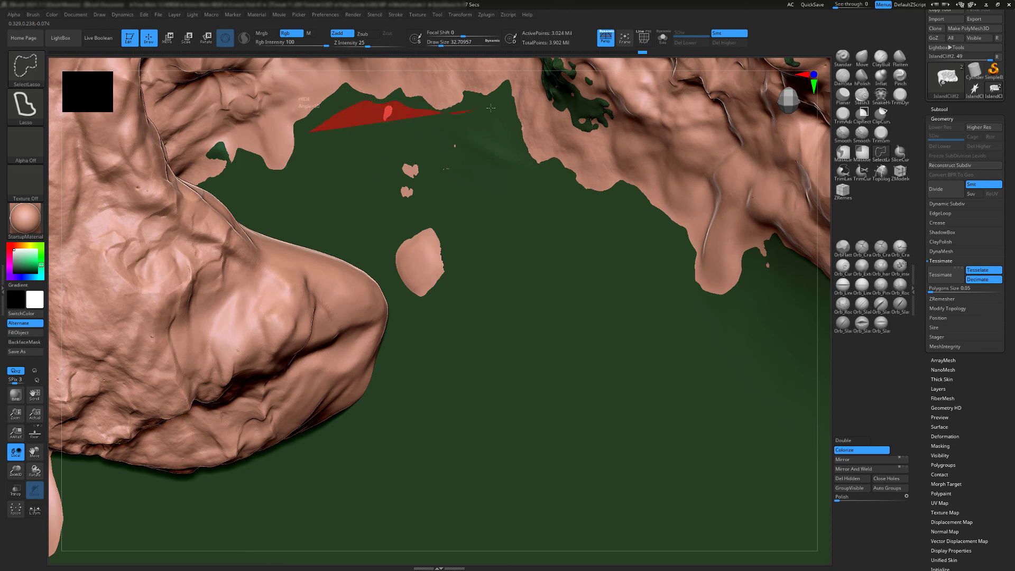
mouse_move(491, 108)
left_mouse_down("ctrl+shift")
mouse_move(594, 313)
mouse_move(495, 418)
mouse_move(427, 347)
left_mouse_up("ctrl+shift")
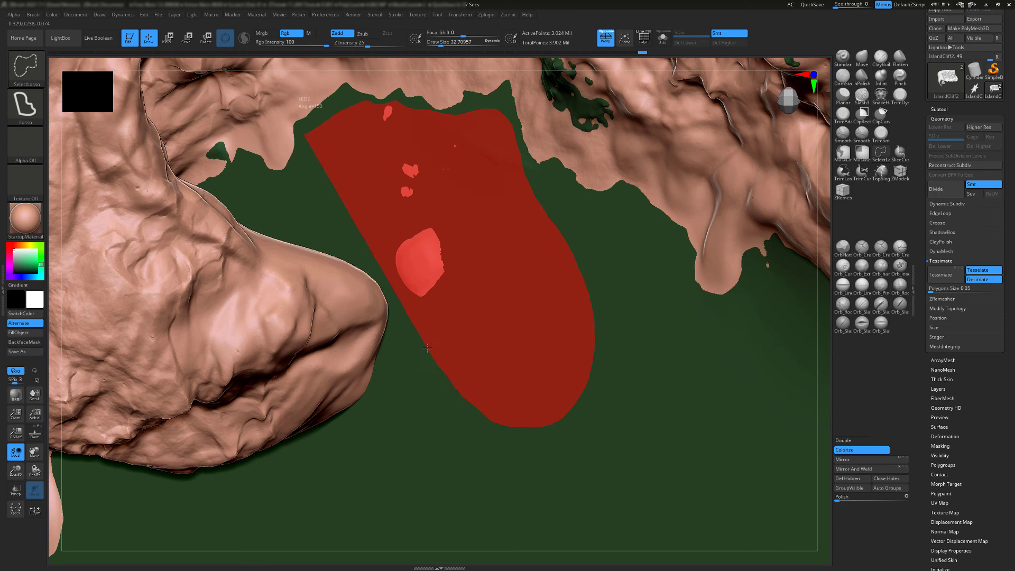
mouse_move(374, 267)
left_mouse_down("ctrl+shift")
mouse_move(280, 225)
mouse_move(286, 199)
left_mouse_up("ctrl+shift")
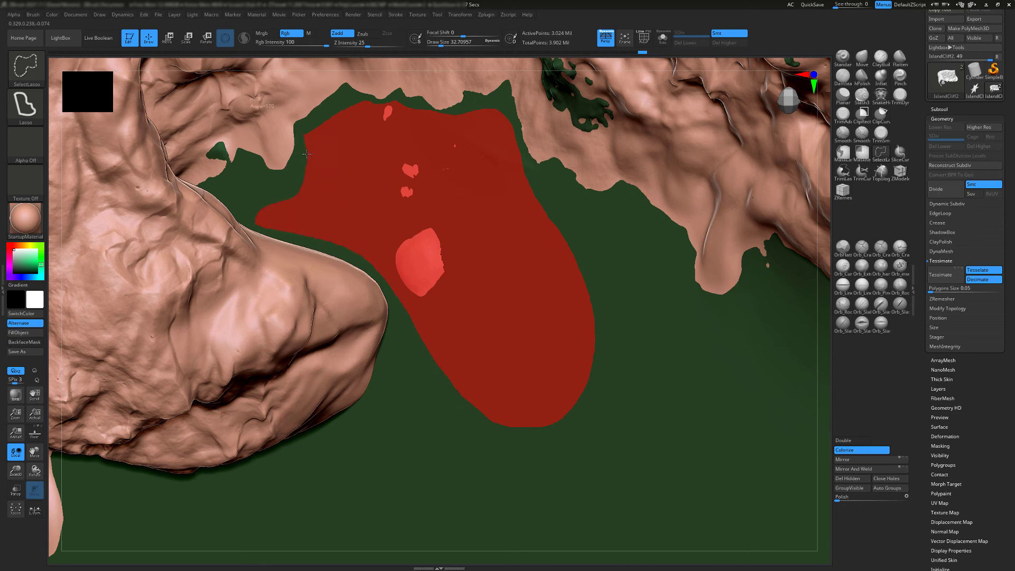
left_click_drag(314, 150, 317, 138, "ctrl+shift")
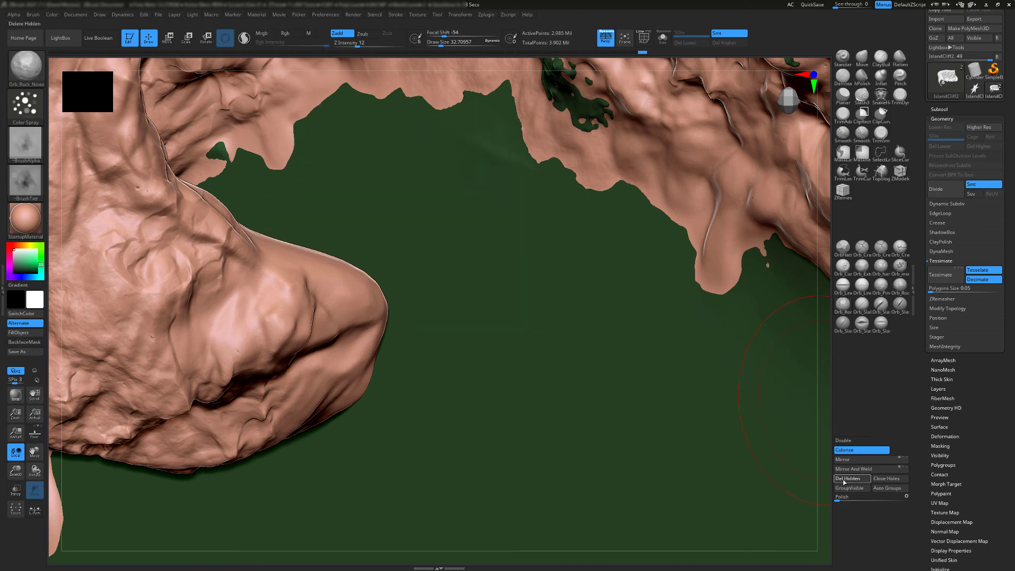
Lasso-hide the remaining skirt along the pillar's outer side from two viewing angles, deleting the hidden mesh each time
left_click_drag(378, 229, 437, 222)
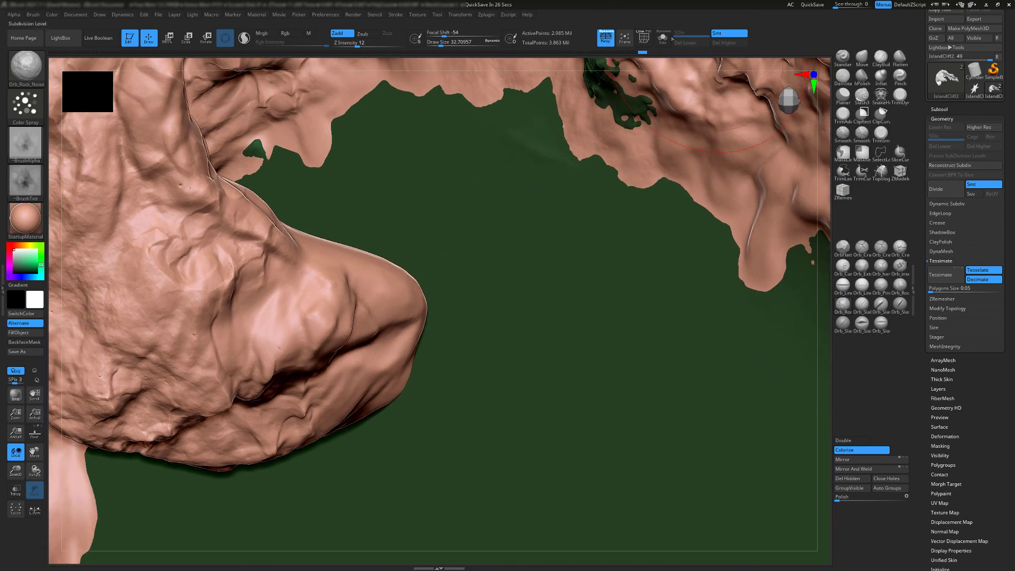
left_click_drag(445, 297, 435, 286)
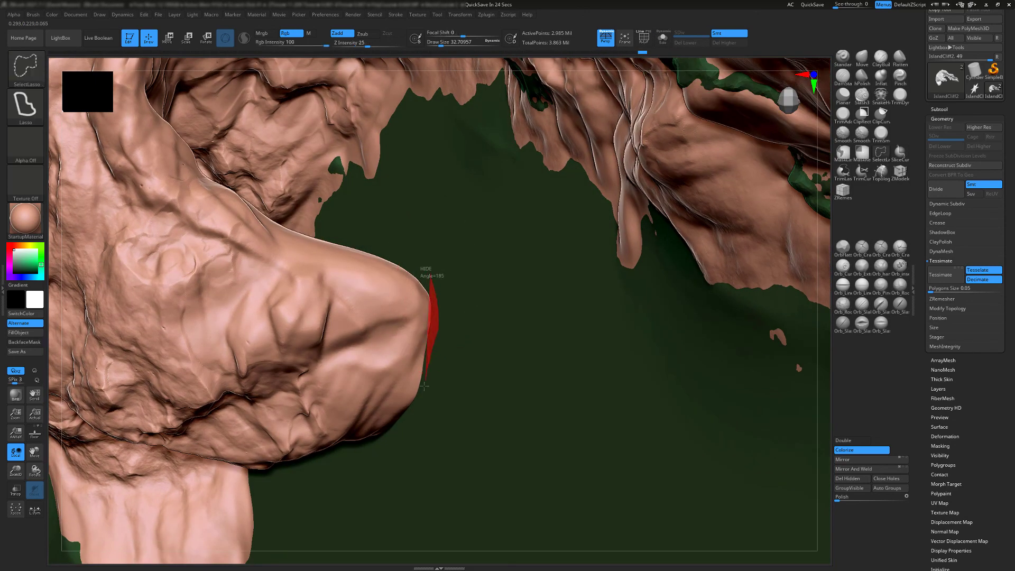
mouse_move(424, 386)
left_mouse_down("ctrl+shift")
mouse_move(447, 480)
mouse_move(549, 268)
mouse_move(453, 199)
mouse_move(431, 200)
left_mouse_up("ctrl+shift")
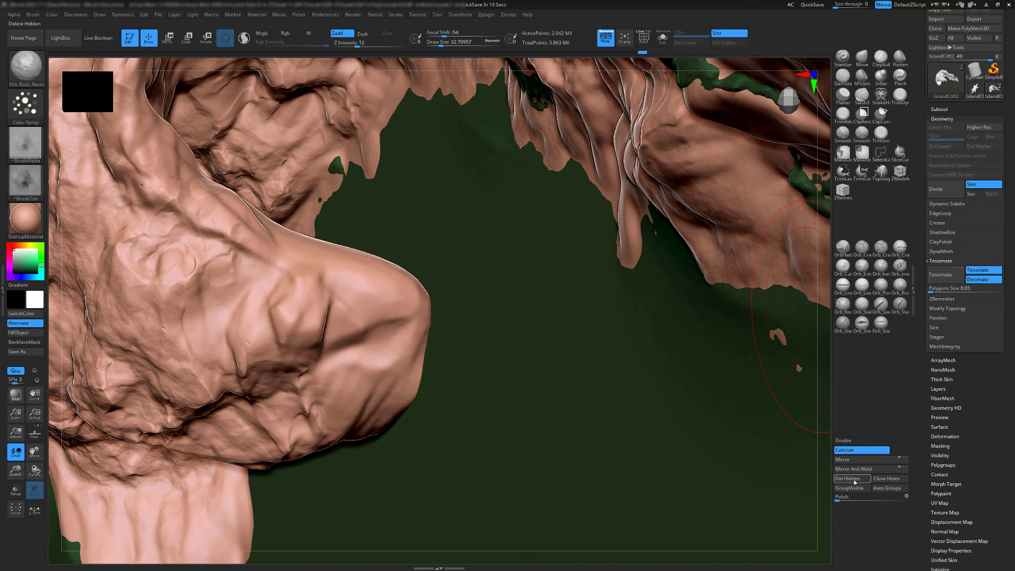
mouse_move(393, 315)
right_mouse_down()
mouse_move(481, 209)
mouse_move(549, 158)
mouse_move(557, 223)
right_mouse_up()
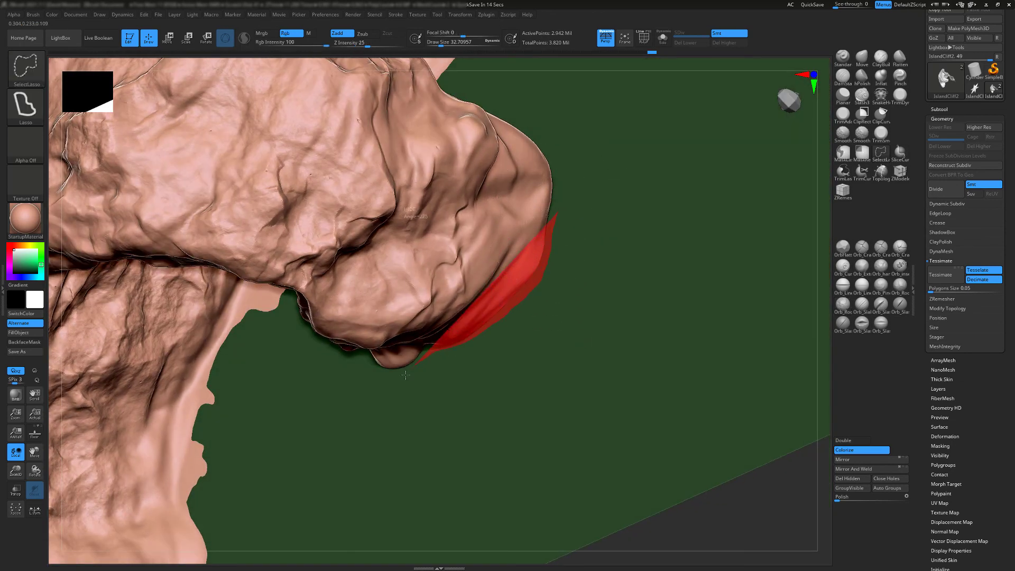
left_click_drag(405, 375, 694, 401, "ctrl+shift")
left_click_drag(743, 300, 743, 300, "ctrl+shift")
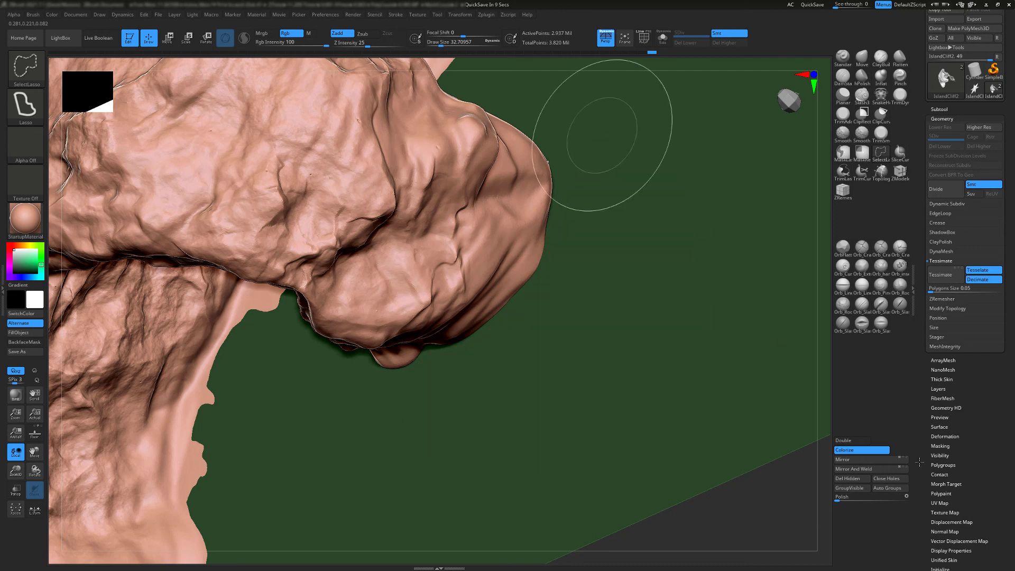
Lasso away the skirt in front of the pillar's foot and around its inner side, deleting the hidden mesh
mouse_move(471, 337)
left_mouse_down()
mouse_move(460, 328)
mouse_move(494, 340)
left_mouse_up()
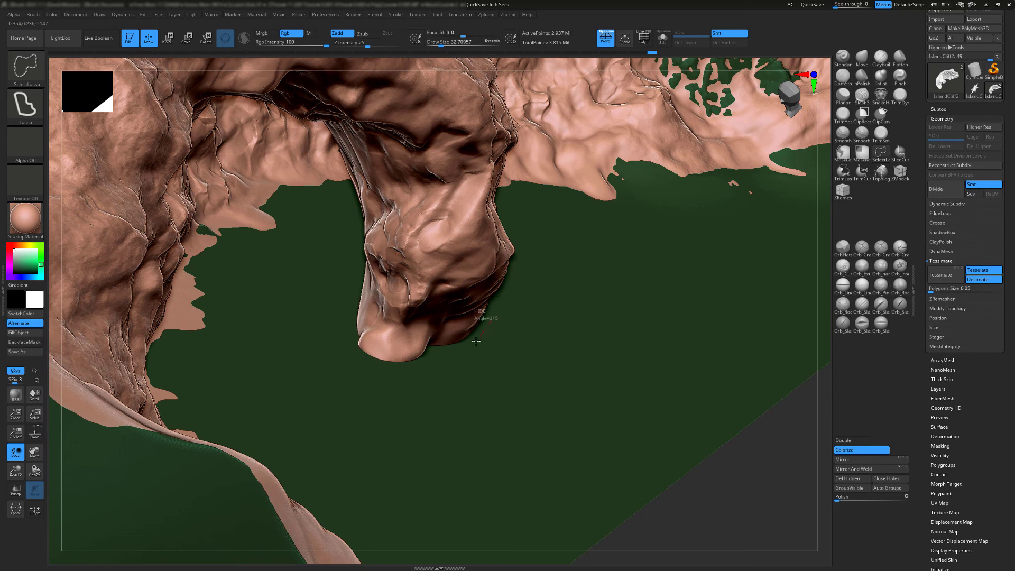
mouse_move(413, 369)
left_mouse_down("ctrl+shift")
mouse_move(373, 421)
mouse_move(602, 294)
left_mouse_up("ctrl+shift")
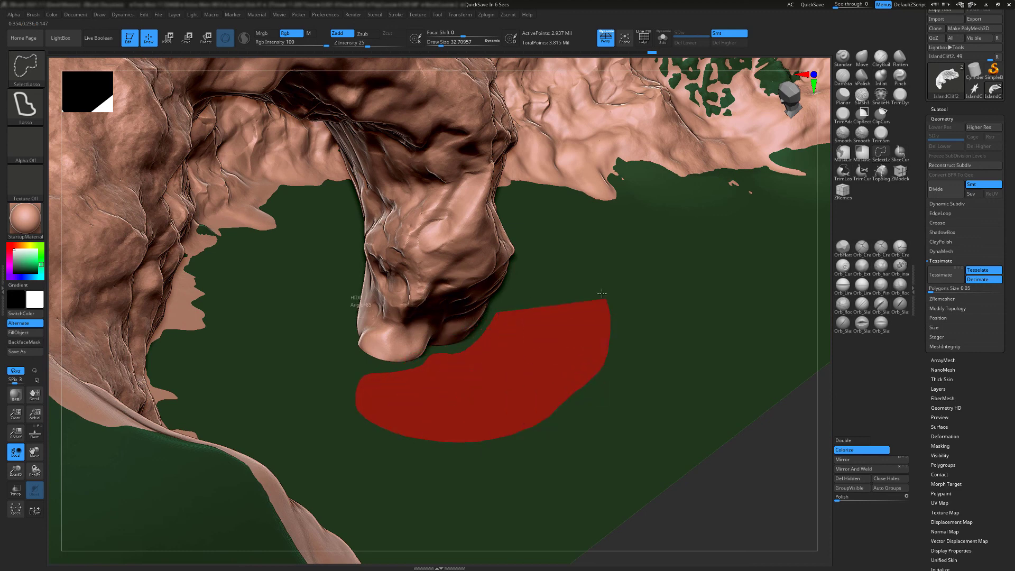
left_click(849, 479)
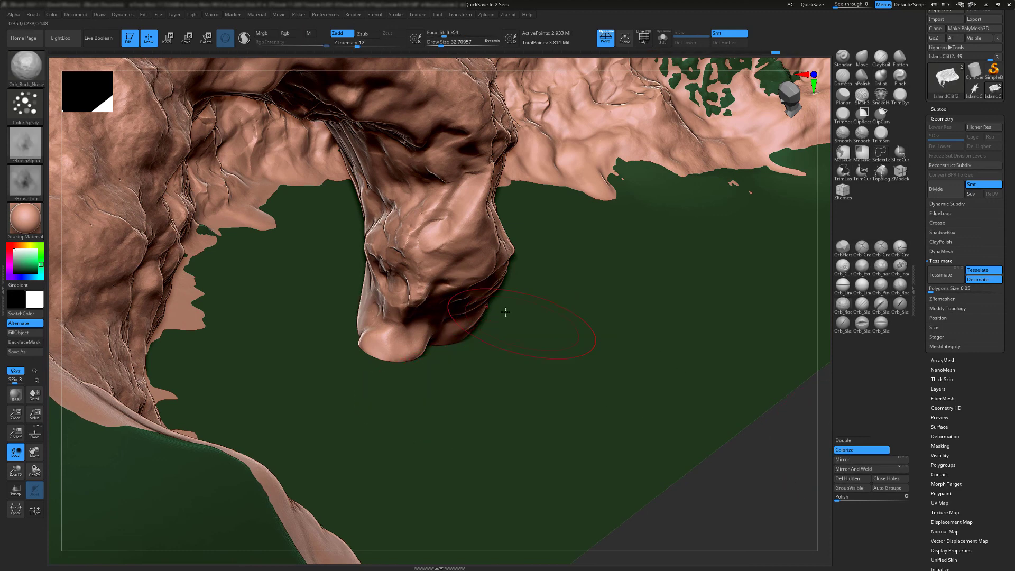
right_click_drag(398, 283, 389, 376)
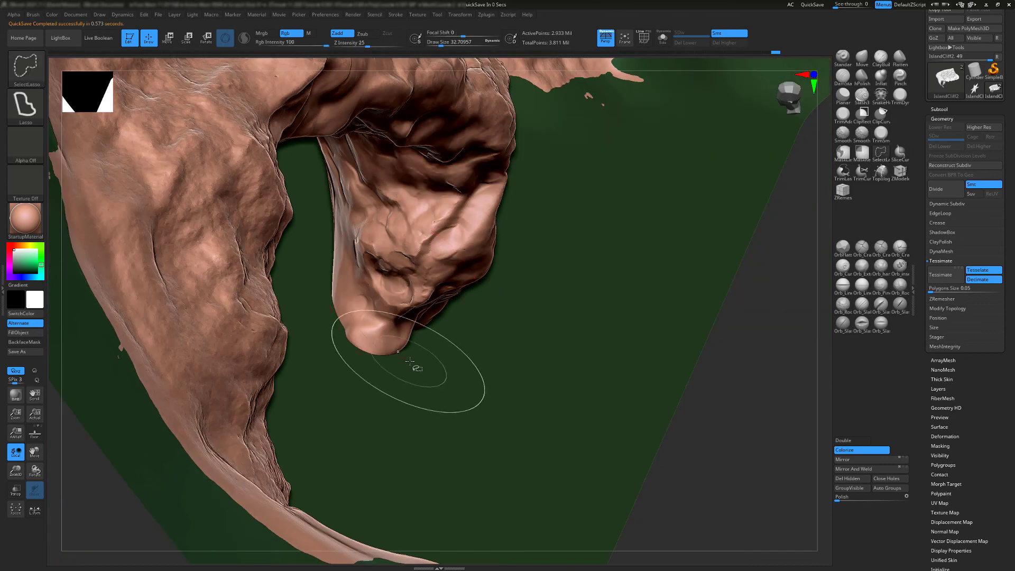
left_click_drag(416, 366, 405, 363, "ctrl+alt+shift")
mouse_move(334, 348)
left_mouse_down("ctrl+alt+shift")
mouse_move(322, 285)
mouse_move(296, 243)
mouse_move(304, 339)
mouse_move(335, 430)
mouse_move(499, 405)
left_mouse_up("ctrl+alt+shift")
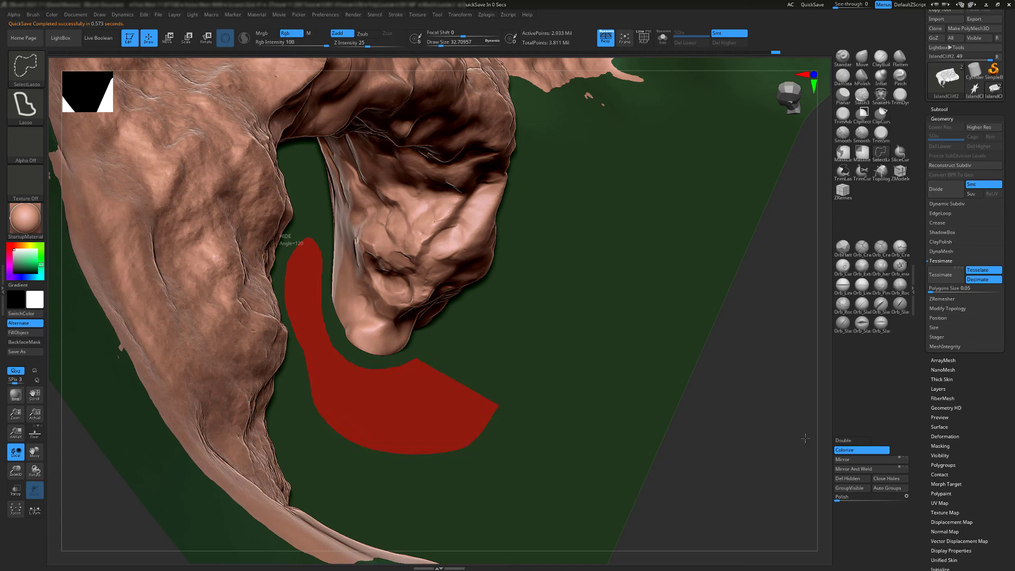
Isolate the cliff in solo view and lasso away the thin loose sliver beside the pillar's foot
left_click(662, 43)
mouse_move(552, 328)
left_mouse_down()
mouse_move(532, 312)
mouse_move(537, 281)
mouse_move(523, 296)
mouse_move(534, 289)
mouse_move(539, 326)
left_mouse_up()
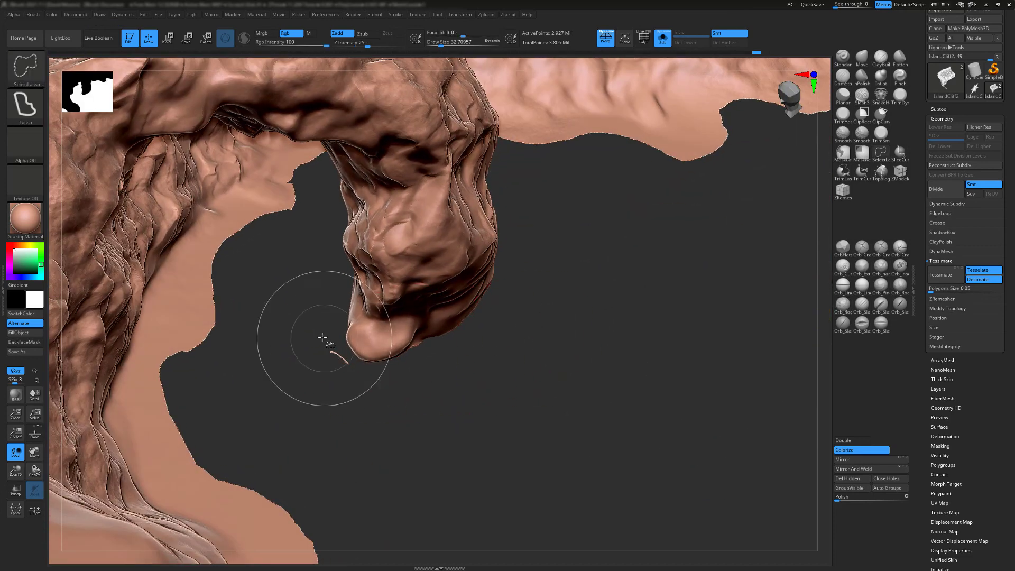
left_click_drag(322, 337, 342, 347, "ctrl+shift")
left_click_drag(346, 404, 294, 336, "ctrl+shift")
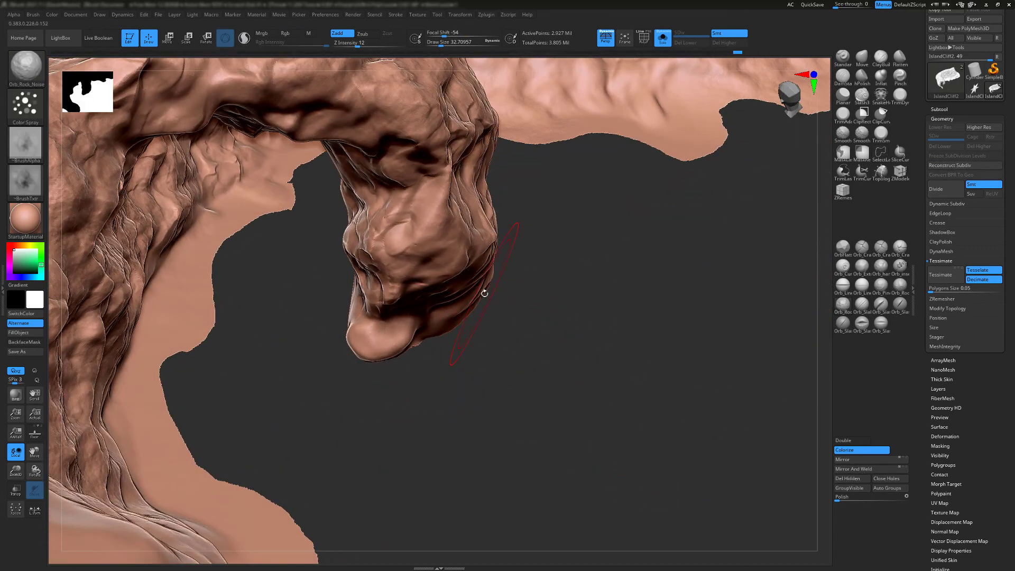
Turn on double-sided display for the cliff mesh and inspect the pillar's base from below and from the side
mouse_move(321, 327)
right_mouse_down("alt")
mouse_move(492, 252)
mouse_move(442, 263)
right_mouse_up("alt")
mouse_move(525, 139)
right_mouse_down("alt")
mouse_move(471, 222)
mouse_move(472, 289)
mouse_move(534, 352)
mouse_move(548, 268)
mouse_move(568, 271)
right_mouse_up("alt")
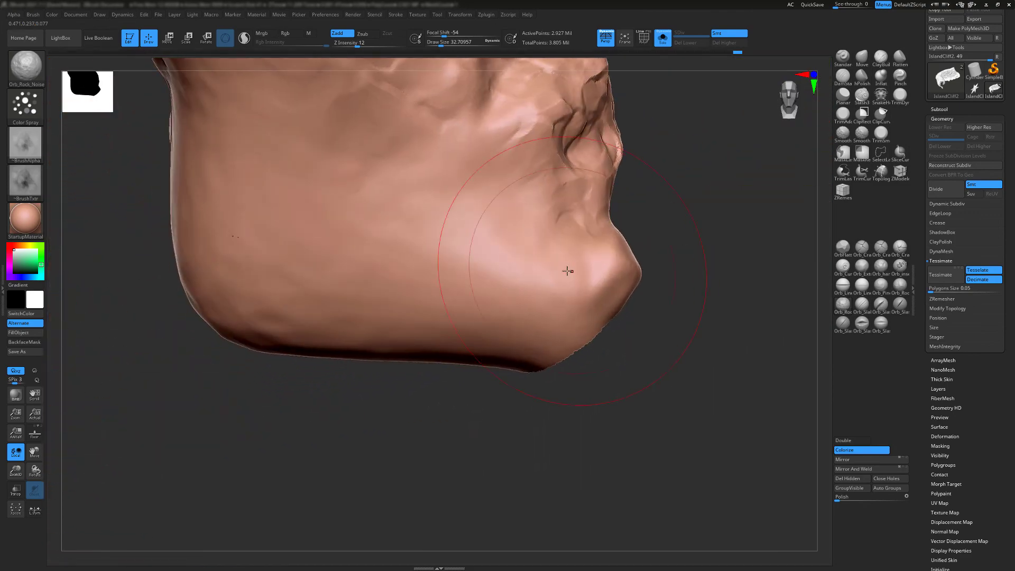
left_click(848, 441)
mouse_move(418, 212)
right_mouse_down()
mouse_move(458, 335)
mouse_move(493, 331)
mouse_move(488, 306)
mouse_move(524, 301)
mouse_move(531, 321)
right_mouse_up()
right_click_drag(488, 356, 467, 351)
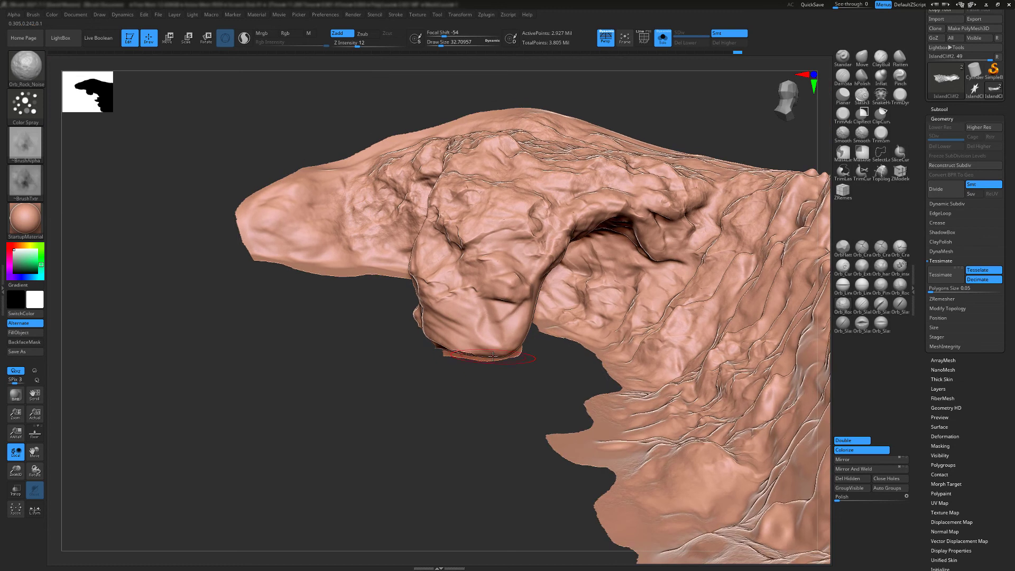
key("shift")
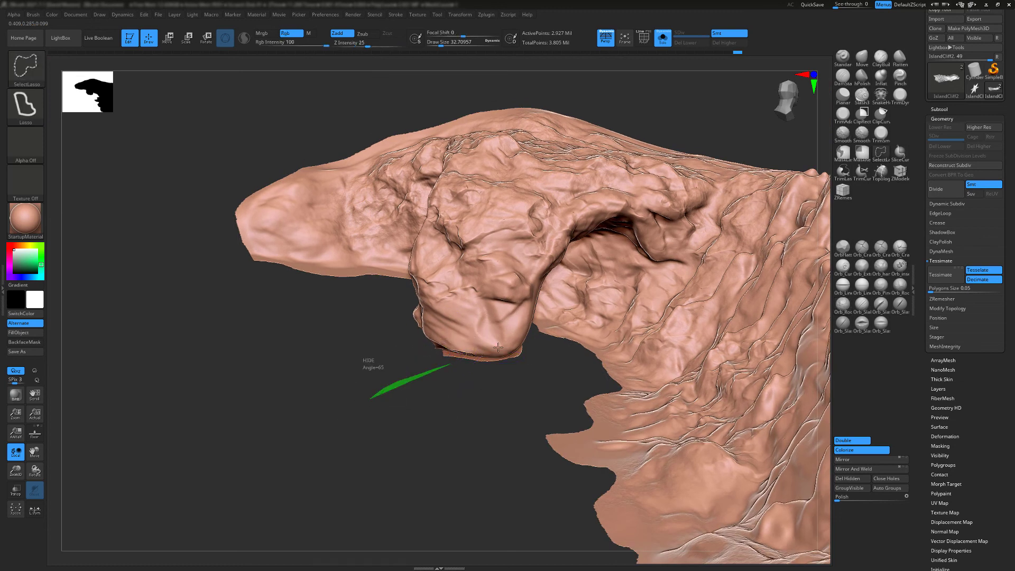
left_click_drag(374, 309, 374, 312, "ctrl+shift")
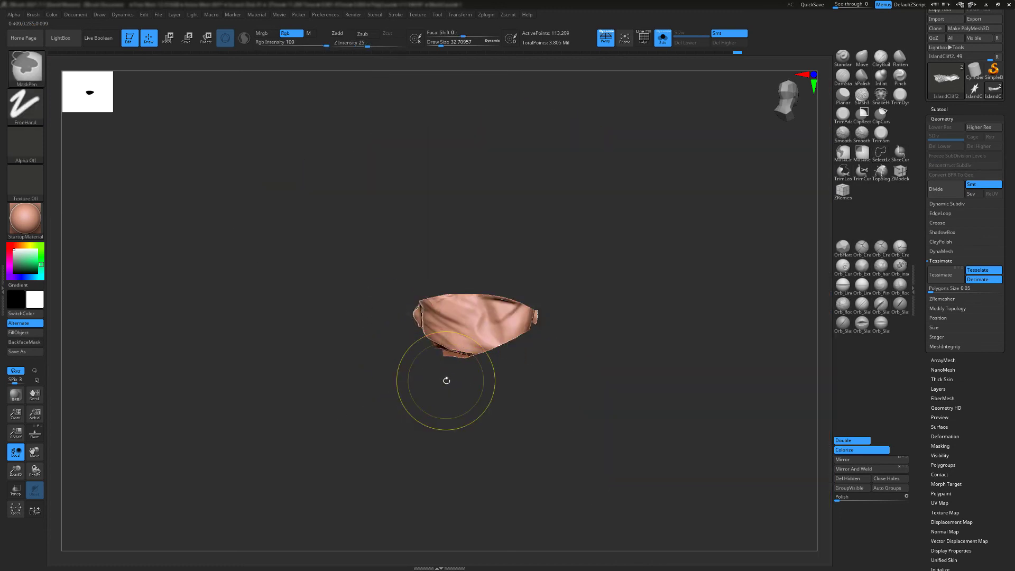
left_click(446, 378, "ctrl+shift")
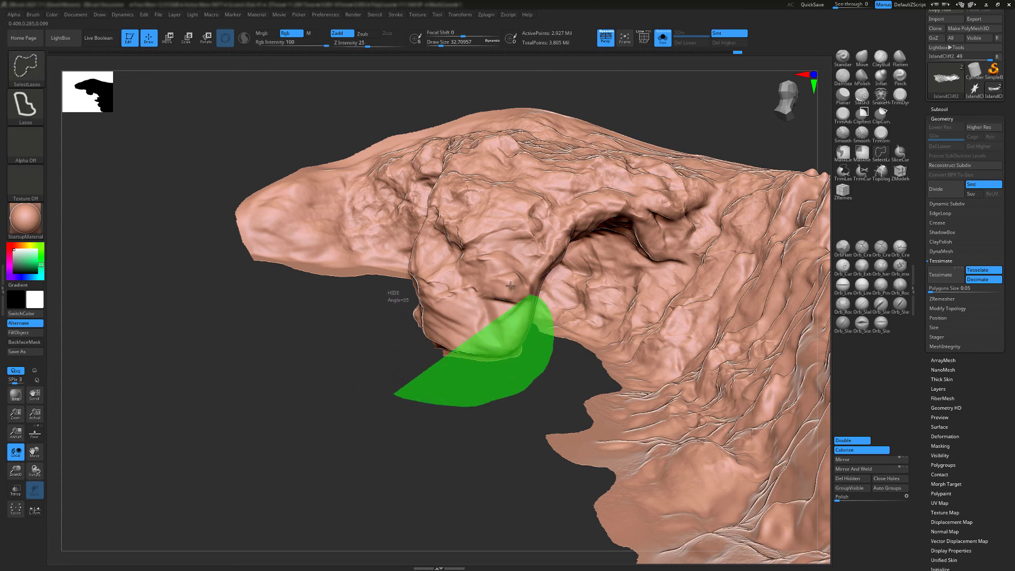
Isolate the pillar's lower section with a lasso selection and bring its underside into close view
left_click_drag(442, 379, 443, 379, "ctrl+shift")
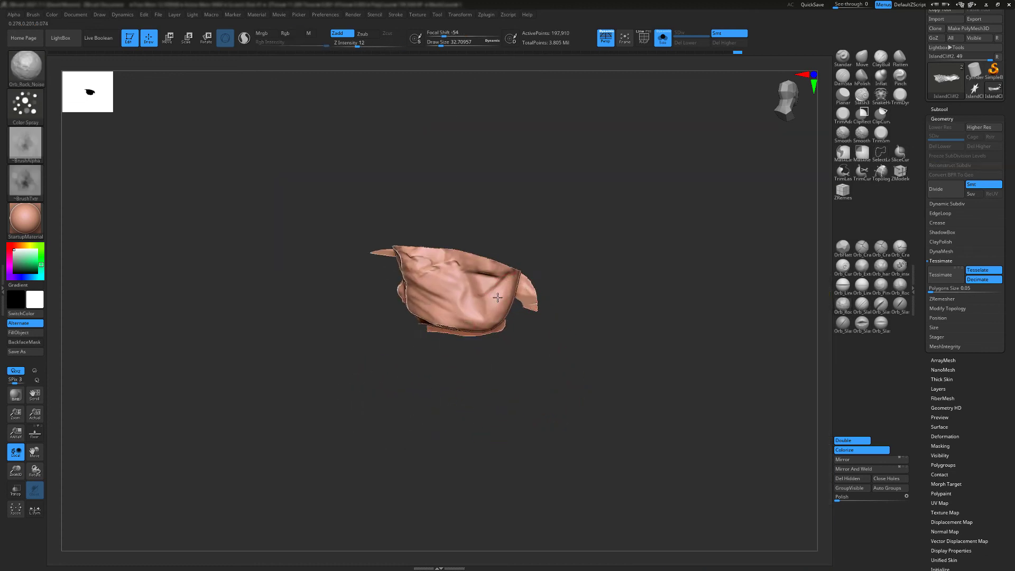
right_click_drag(497, 298, 490, 261, "alt")
mouse_move(491, 261)
right_mouse_down("ctrl")
mouse_move(534, 353)
mouse_move(542, 341)
mouse_move(510, 317)
right_mouse_up("ctrl")
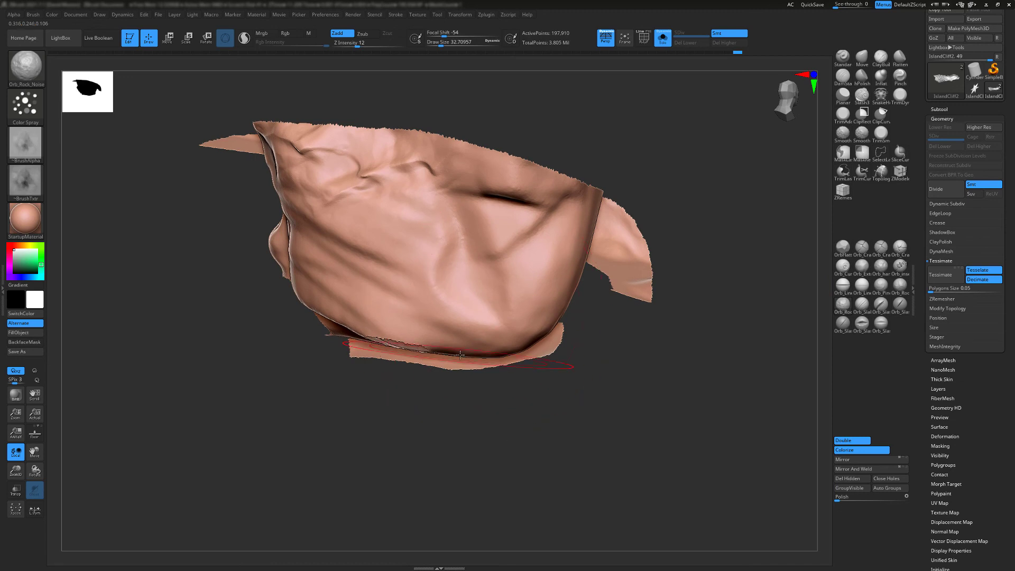
mouse_move(460, 355)
right_mouse_down()
mouse_move(521, 307)
mouse_move(476, 319)
mouse_move(501, 326)
right_mouse_up()
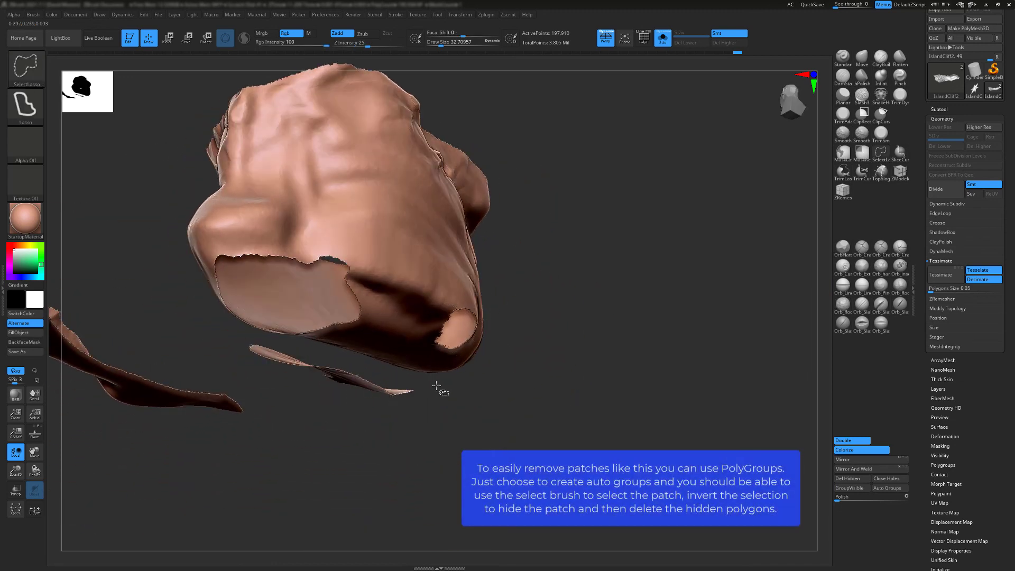
Try to lasso-hide the loose patch beneath the isolated pillar base, then show the whole cliff mesh again
left_click_drag(247, 334, 380, 434, "ctrl+shift")
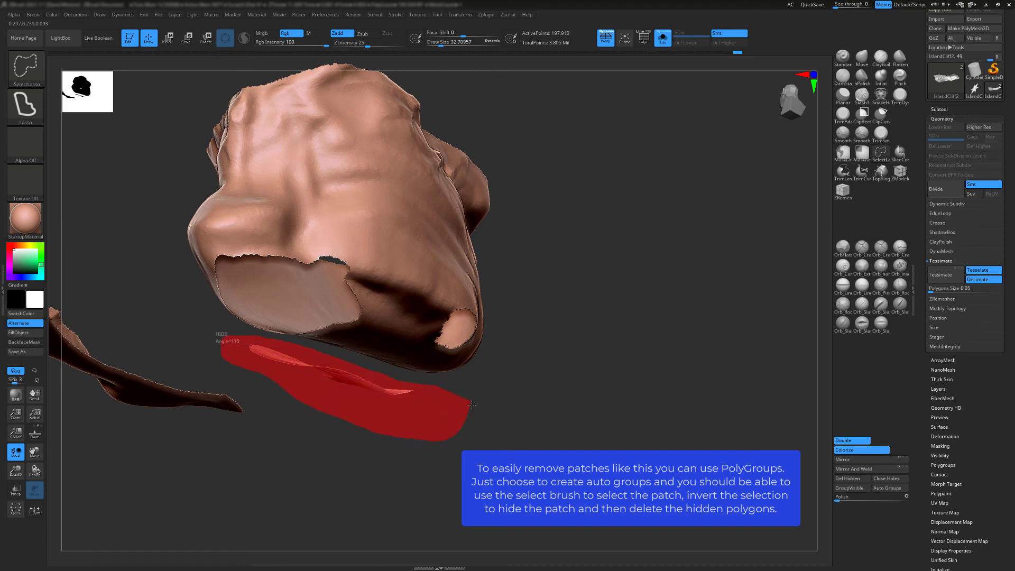
left_click_drag(471, 405, 472, 406, "ctrl+shift")
left_click(517, 421, "ctrl+shift")
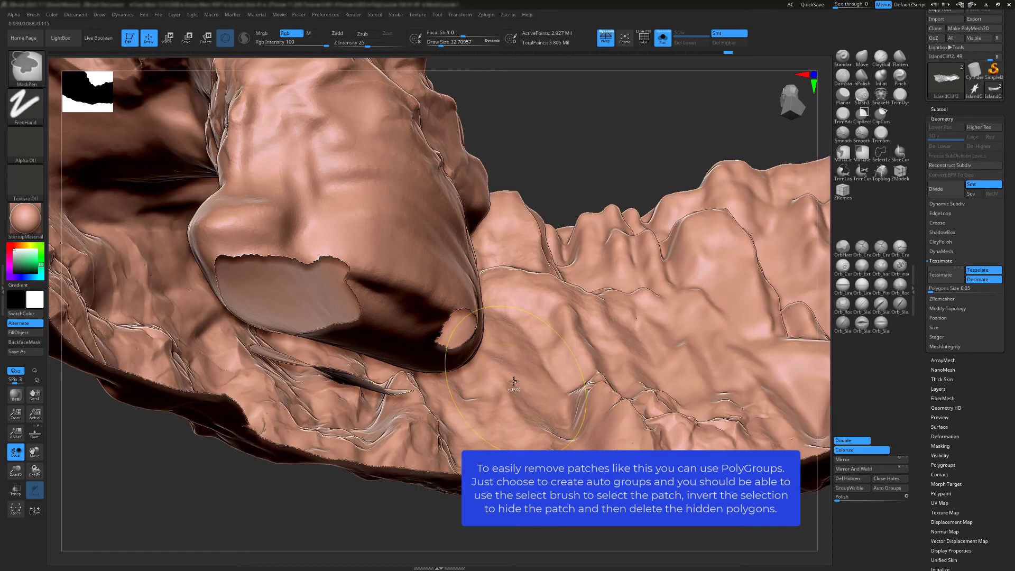
Inspect the loose patch under the cliff from below and isolate the pillar's base again without it
mouse_move(539, 414)
right_mouse_down("ctrl")
mouse_move(432, 357)
mouse_move(489, 364)
mouse_move(522, 342)
mouse_move(534, 347)
right_mouse_up("ctrl")
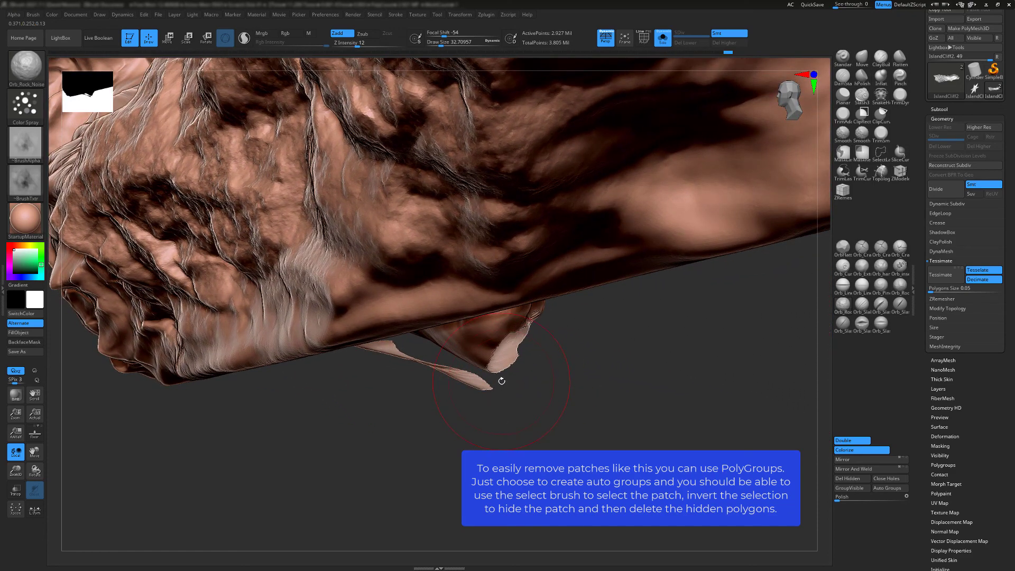
right_click_drag(502, 380, 524, 356)
left_click(509, 349, "ctrl+shift")
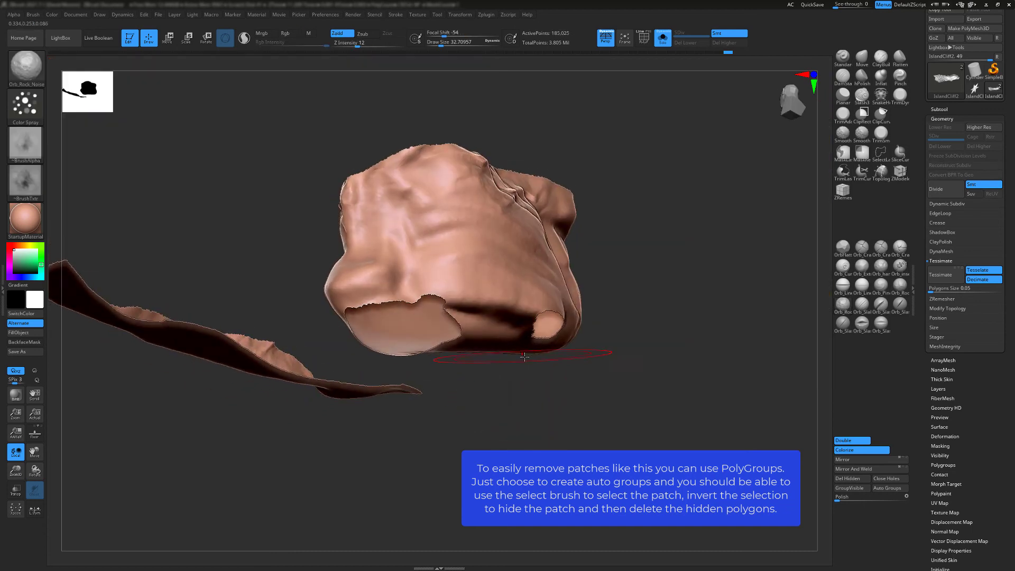
key("ctrl")
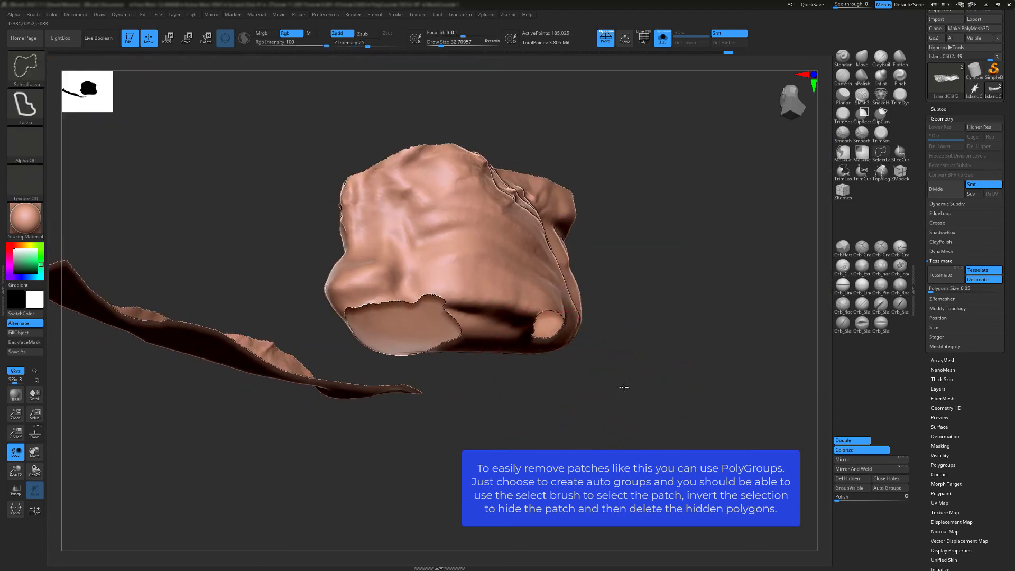
Restore the visibility of the whole cliff mesh to view its underside
left_click(624, 388, "ctrl+shift")
mouse_move(502, 373)
right_mouse_down()
mouse_move(608, 365)
mouse_move(395, 251)
mouse_move(363, 249)
mouse_move(560, 256)
mouse_move(562, 275)
mouse_move(541, 282)
mouse_move(423, 270)
mouse_move(446, 284)
right_mouse_up()
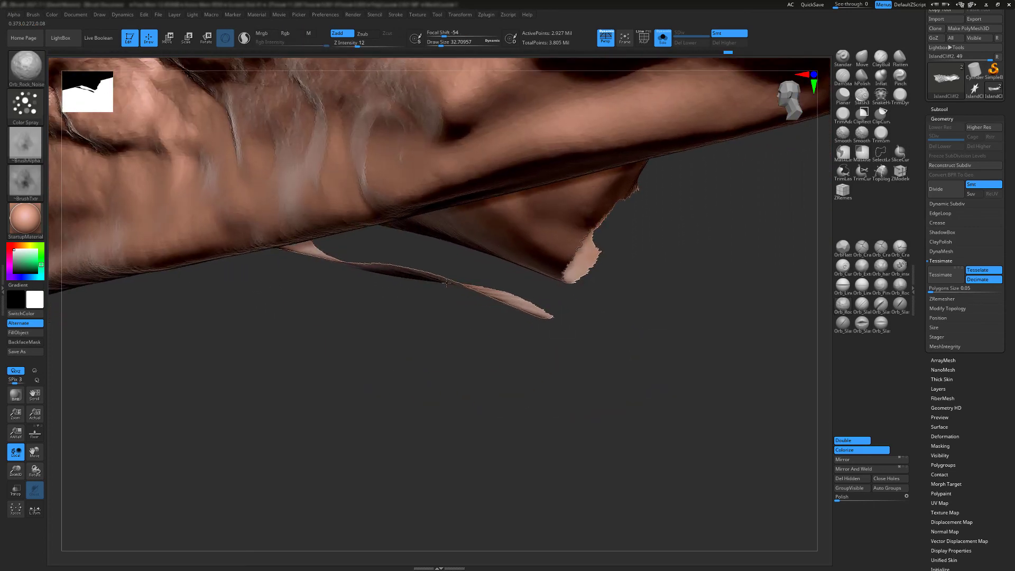
key("ctrl+shift")
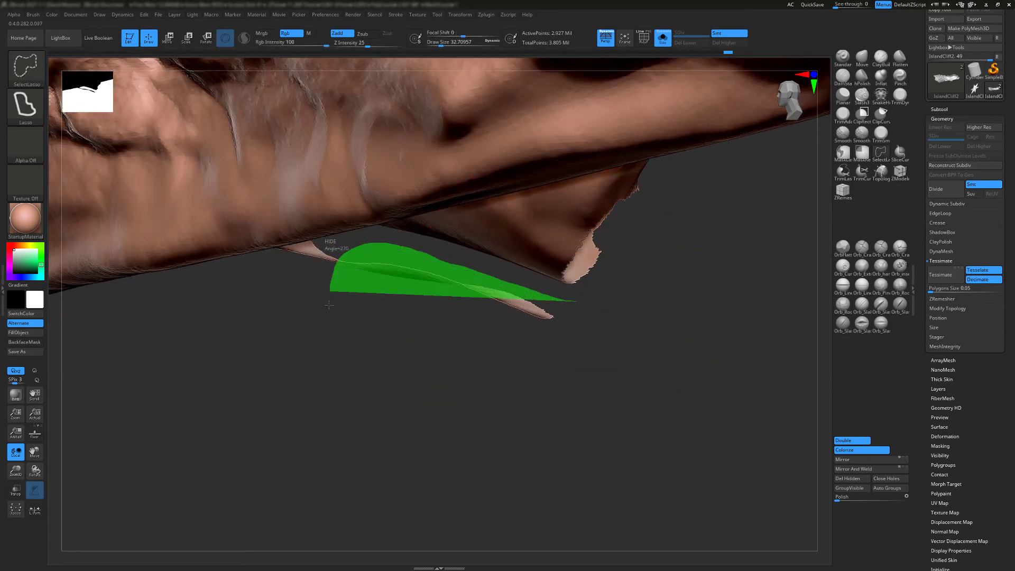
left_click_drag(328, 306, 659, 343, "ctrl+shift")
key("ctrl+z")
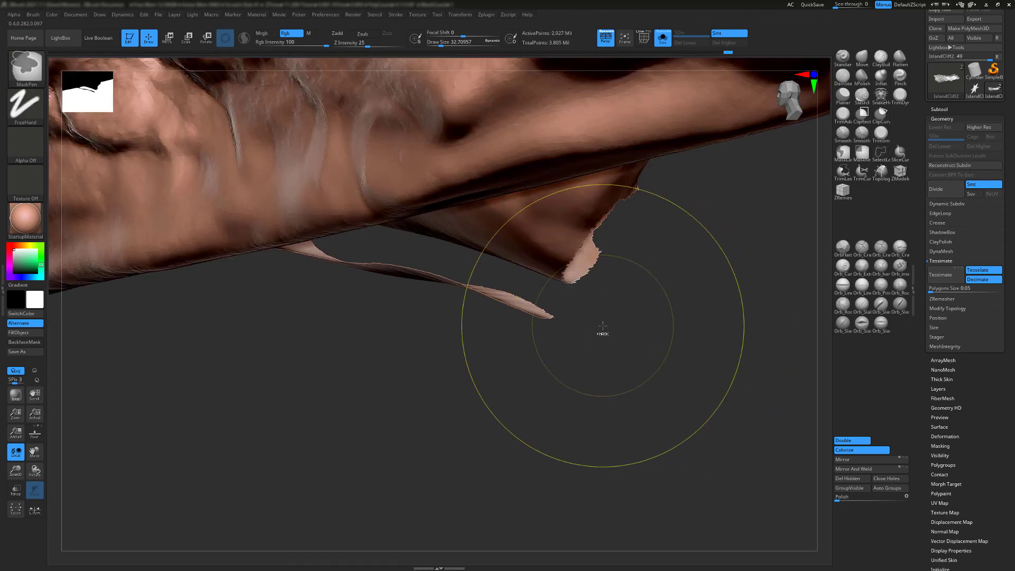
Select the thin stray strip hanging beneath the cliff with the SelectLasso brush and delete its polygons
key("shift")
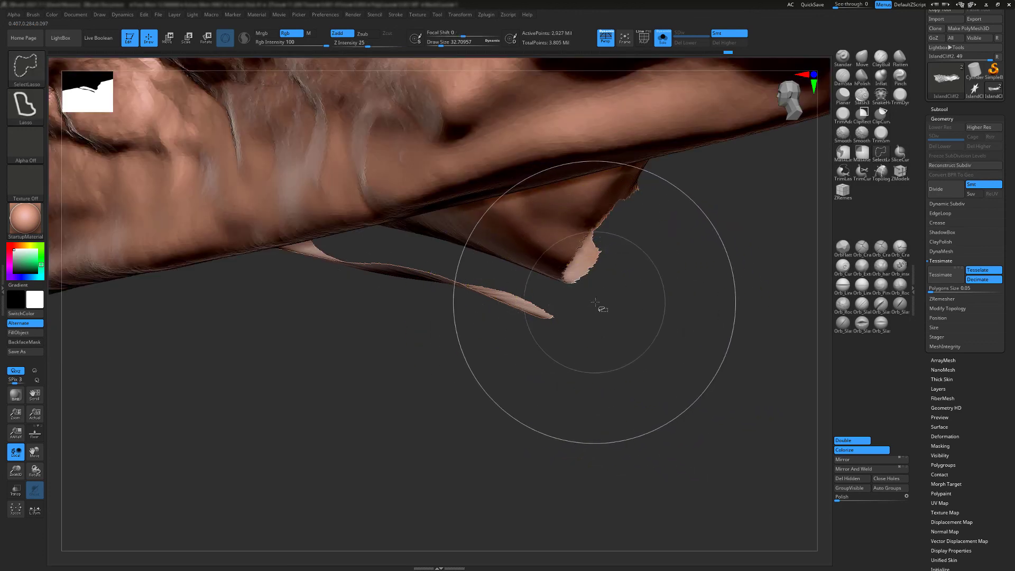
left_click_drag(371, 244, 671, 395, "ctrl+shift")
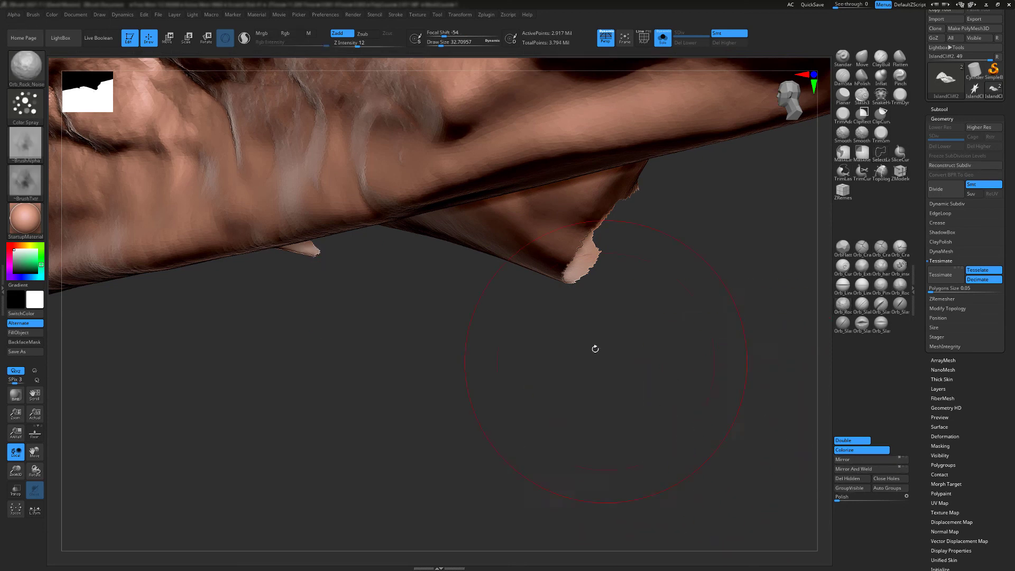
Lasso-hide the small loose patch floating between the cliff parts and delete its hidden polygons
mouse_move(460, 269)
left_mouse_down()
mouse_move(515, 302)
mouse_move(498, 335)
mouse_move(476, 297)
mouse_move(403, 295)
mouse_move(381, 284)
mouse_move(543, 264)
mouse_move(540, 254)
mouse_move(544, 286)
left_mouse_up()
right_click_drag(724, 252, 713, 329, "ctrl")
right_click_drag(622, 301, 295, 344, "alt")
right_click_drag(489, 320, 490, 325)
key("ctrl+shift")
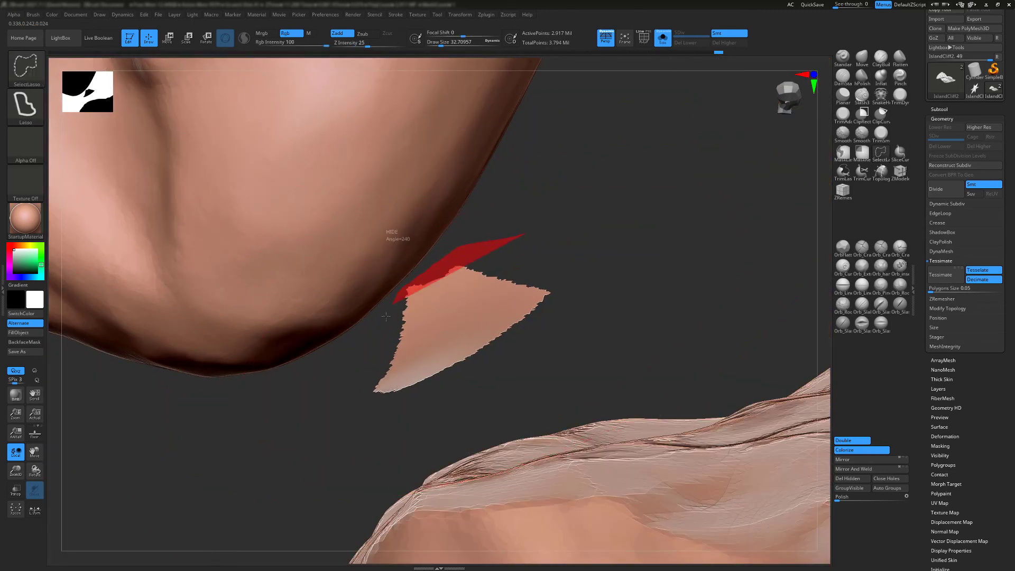
mouse_move(386, 316)
left_mouse_down("ctrl+alt+shift")
mouse_move(344, 423)
mouse_move(536, 247)
left_mouse_up("ctrl+alt+shift")
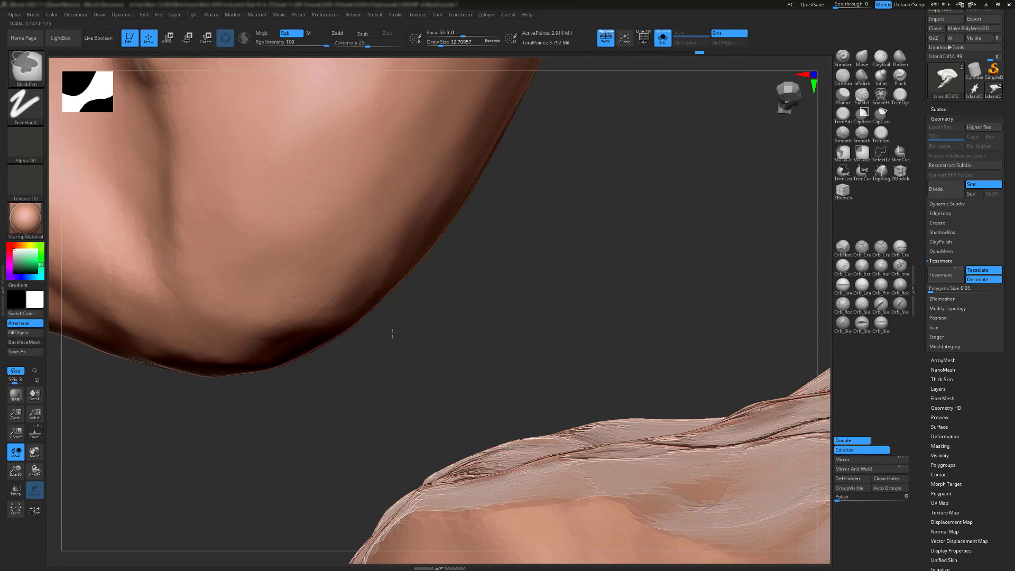
Examine how the cliff sits against the green terrain, comparing the full scene with the cliff isolated in Solo mode
mouse_move(392, 333)
right_mouse_down("ctrl")
mouse_move(358, 261)
mouse_move(338, 296)
mouse_move(317, 280)
mouse_move(546, 272)
mouse_move(537, 300)
mouse_move(450, 254)
mouse_move(479, 277)
mouse_move(465, 280)
mouse_move(494, 284)
mouse_move(796, 164)
right_mouse_up("ctrl")
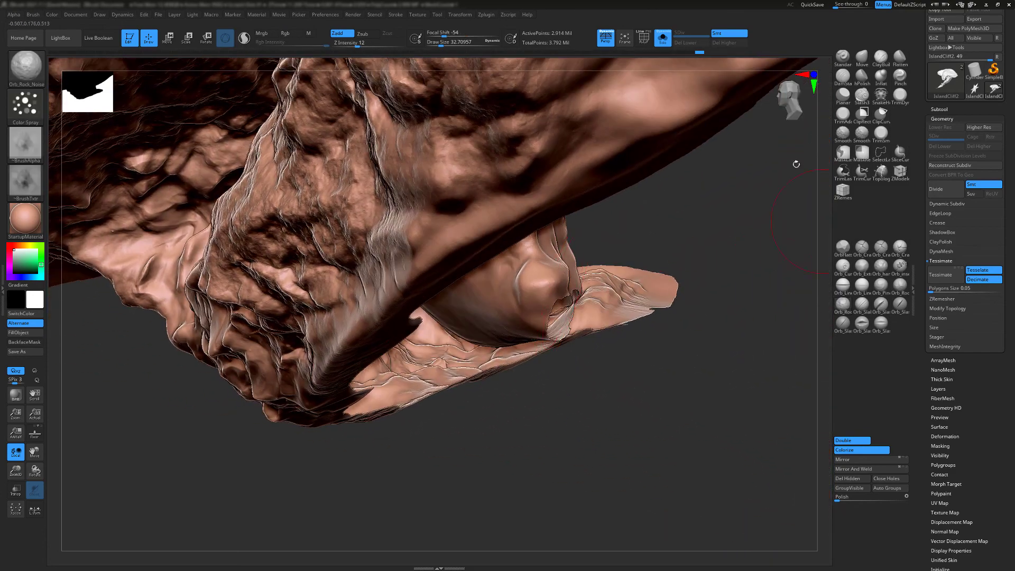
left_click(666, 45)
right_click_drag(528, 222, 840, 222)
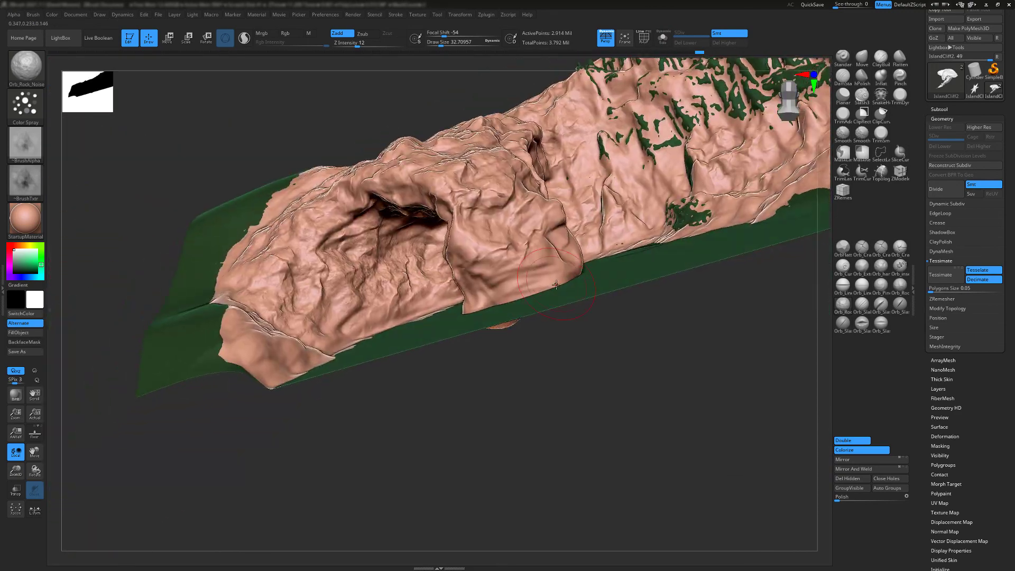
mouse_move(581, 238)
right_mouse_down()
mouse_move(560, 285)
mouse_move(557, 351)
right_mouse_up()
mouse_move(370, 339)
right_mouse_down()
mouse_move(521, 317)
mouse_move(529, 256)
mouse_move(545, 301)
mouse_move(489, 301)
mouse_move(465, 281)
mouse_move(481, 294)
mouse_move(464, 338)
mouse_move(459, 299)
mouse_move(478, 304)
mouse_move(398, 293)
mouse_move(418, 211)
mouse_move(428, 244)
mouse_move(434, 230)
right_mouse_up()
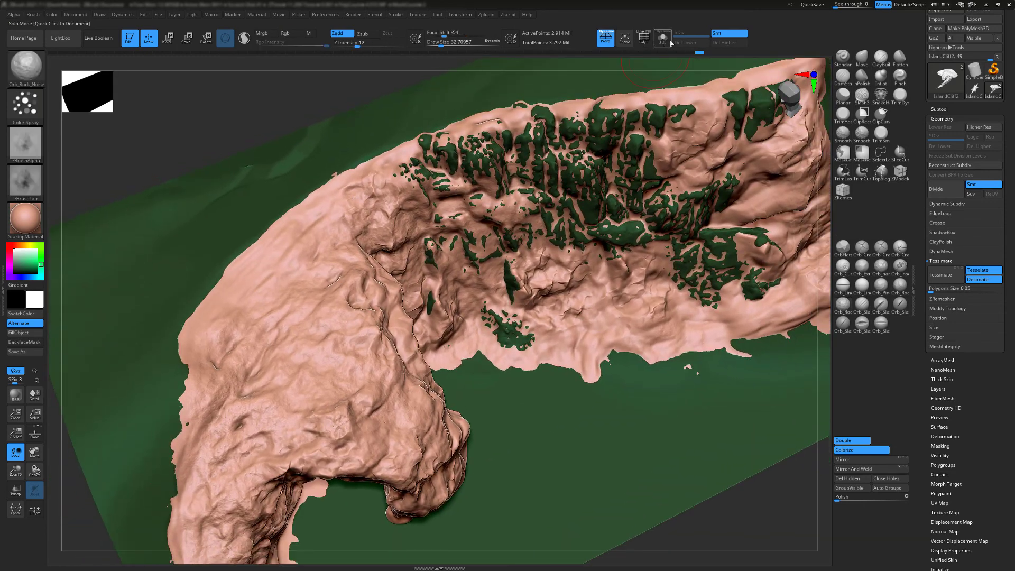
left_click(664, 38)
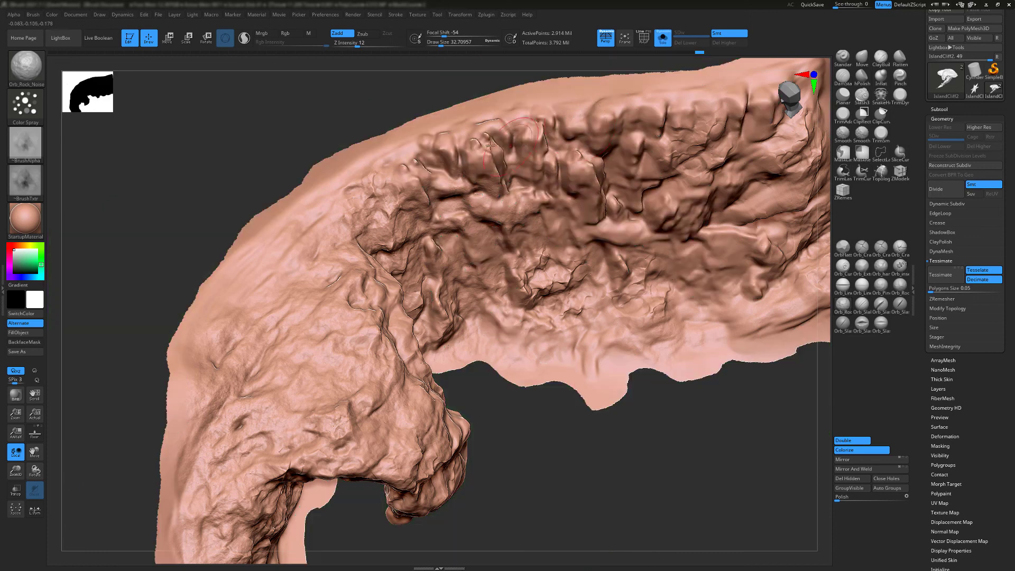
left_click(661, 40)
mouse_move(339, 175)
right_mouse_down()
mouse_move(296, 151)
mouse_move(360, 269)
mouse_move(371, 338)
right_mouse_up()
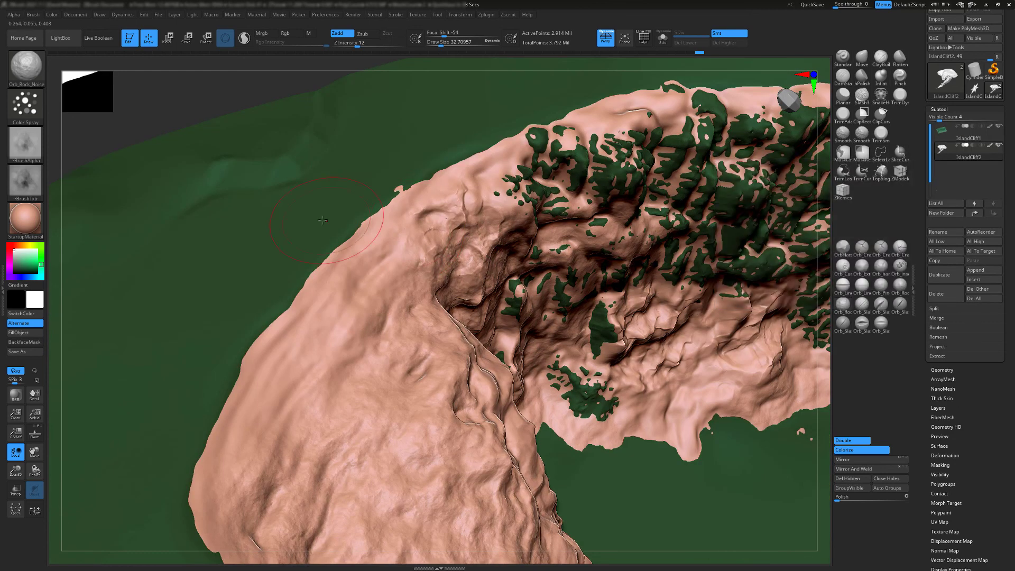
Lasso-hide the excess cliff geometry buried in the green terrain along the back edge and delete the hidden polygons
right_click_drag(575, 195, 642, 229, "alt")
key("ctrl+shift")
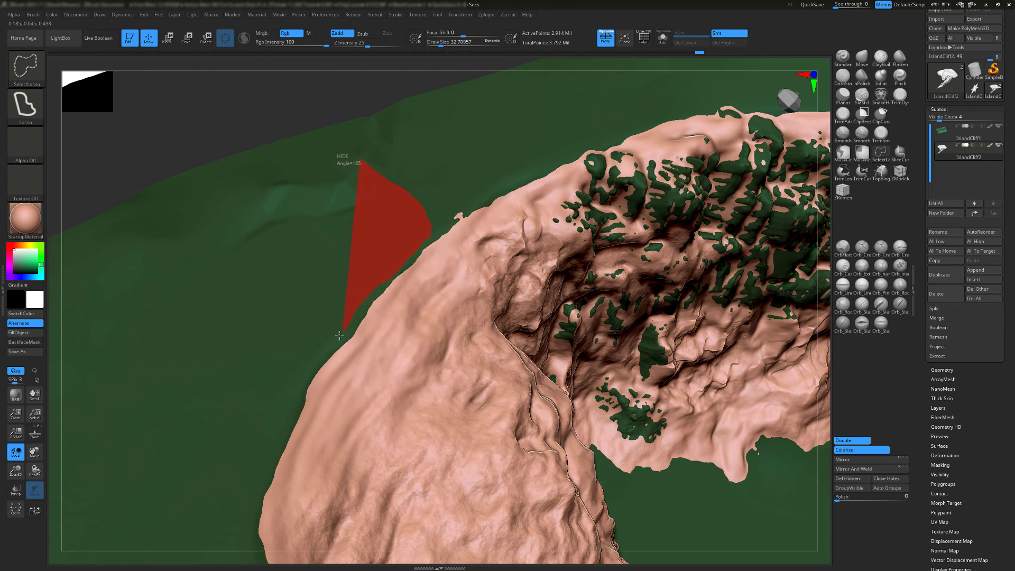
left_click_drag(418, 224, 431, 237, "ctrl+shift")
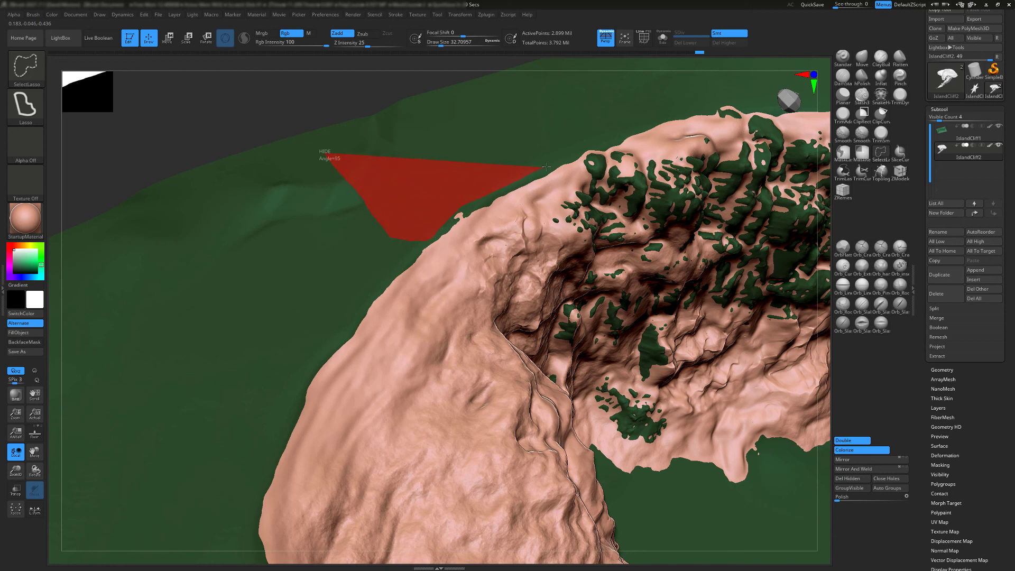
left_click_drag(673, 117, 601, 73, "ctrl+shift")
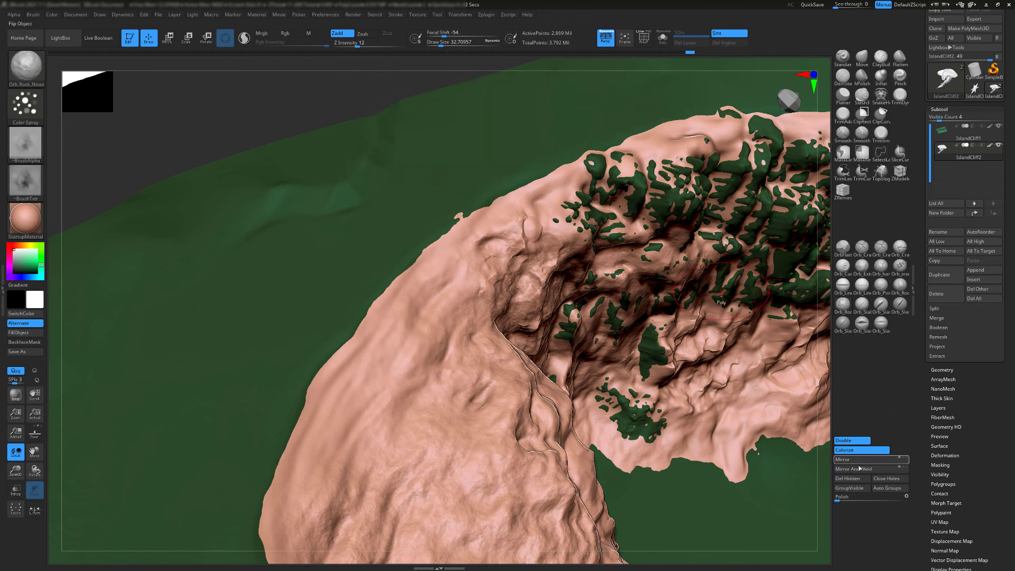
Isolate the trimmed cliff in Solo mode and turn on its wireframe display
right_click_drag(447, 291, 322, 217, "alt")
mouse_move(322, 217)
right_mouse_down("ctrl")
mouse_move(392, 214)
mouse_move(402, 228)
mouse_move(396, 159)
mouse_move(410, 164)
mouse_move(398, 219)
mouse_move(370, 248)
mouse_move(380, 222)
right_mouse_up("ctrl")
mouse_move(381, 222)
right_mouse_down()
mouse_move(369, 256)
mouse_move(442, 280)
mouse_move(439, 271)
right_mouse_up()
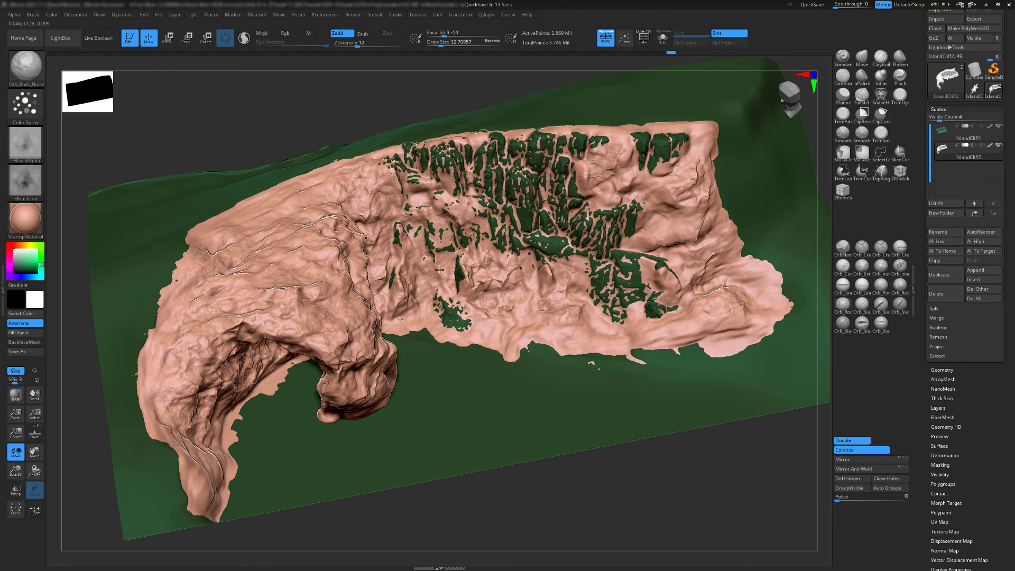
left_click(664, 38)
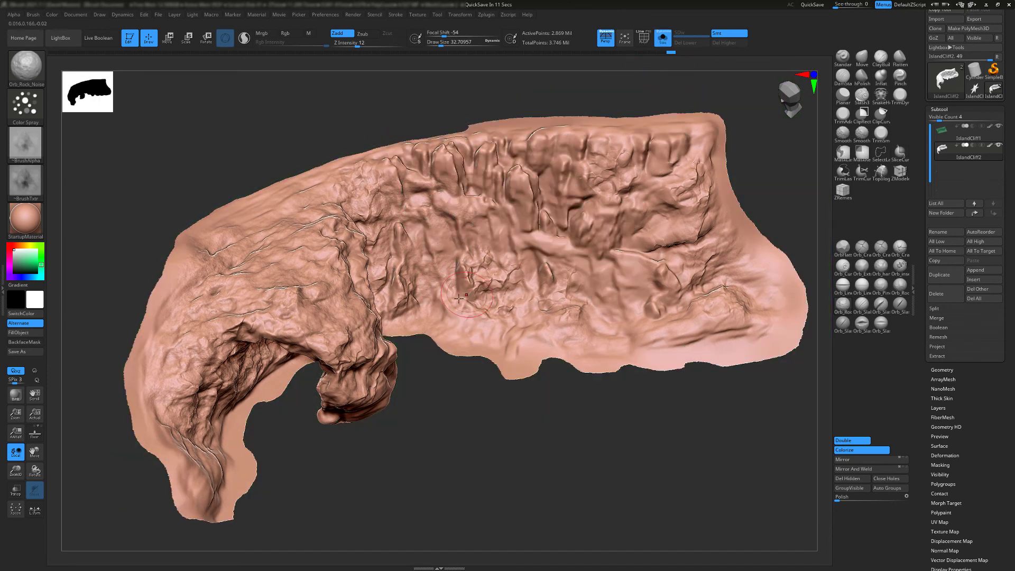
right_click_drag(419, 332, 532, 307)
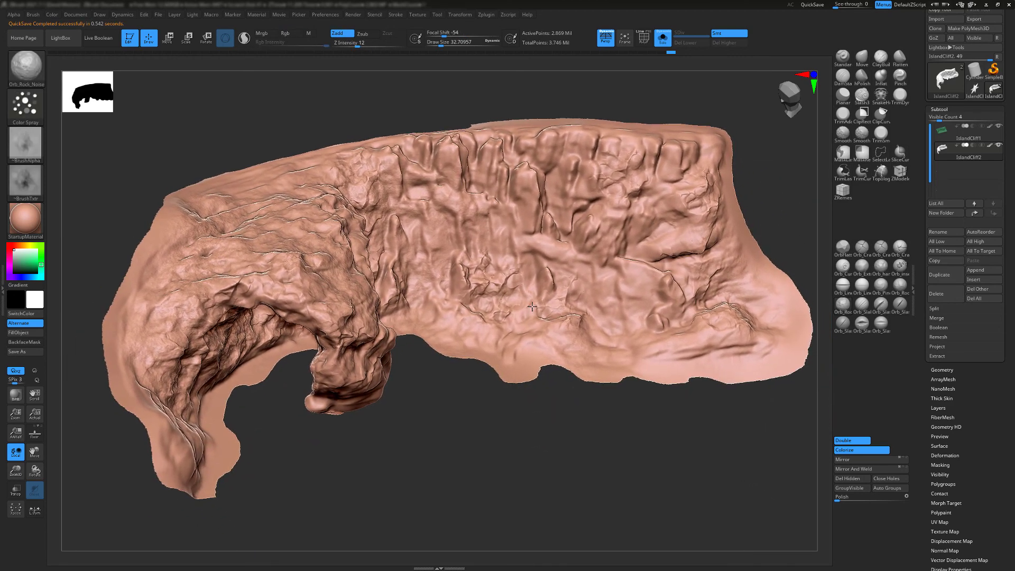
left_click(646, 39)
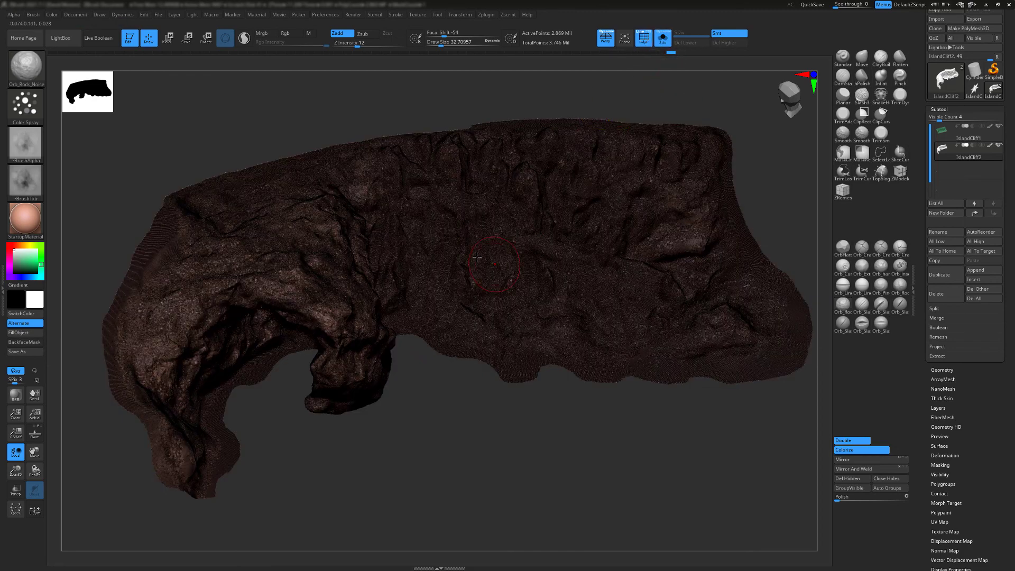
mouse_move(418, 225)
right_mouse_down("ctrl")
mouse_move(454, 430)
mouse_move(455, 164)
mouse_move(463, 312)
mouse_move(484, 148)
right_mouse_up("ctrl")
Pre-process the current cliff subtool with Decimation Master
left_click(487, 15)
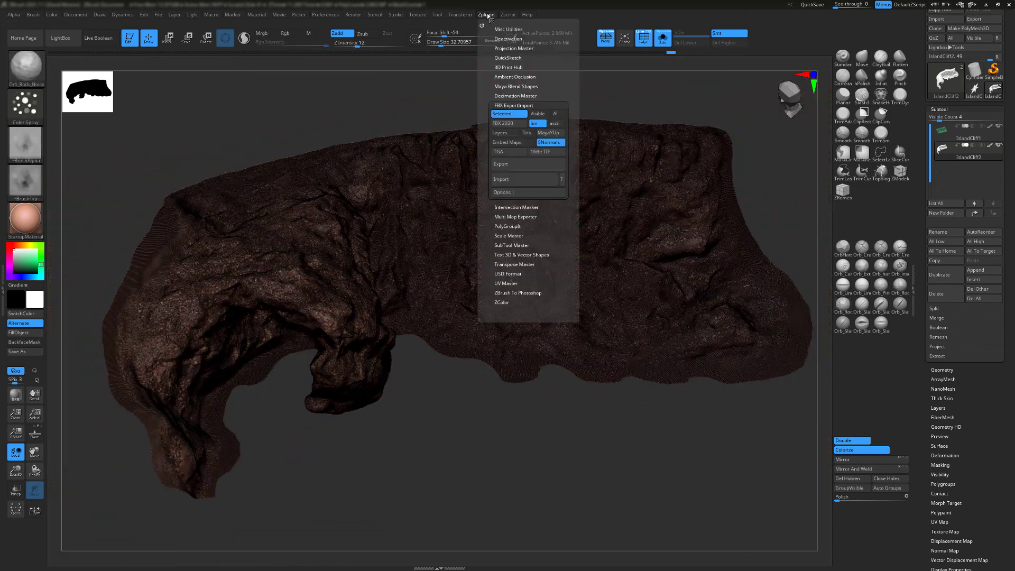
left_click(507, 96)
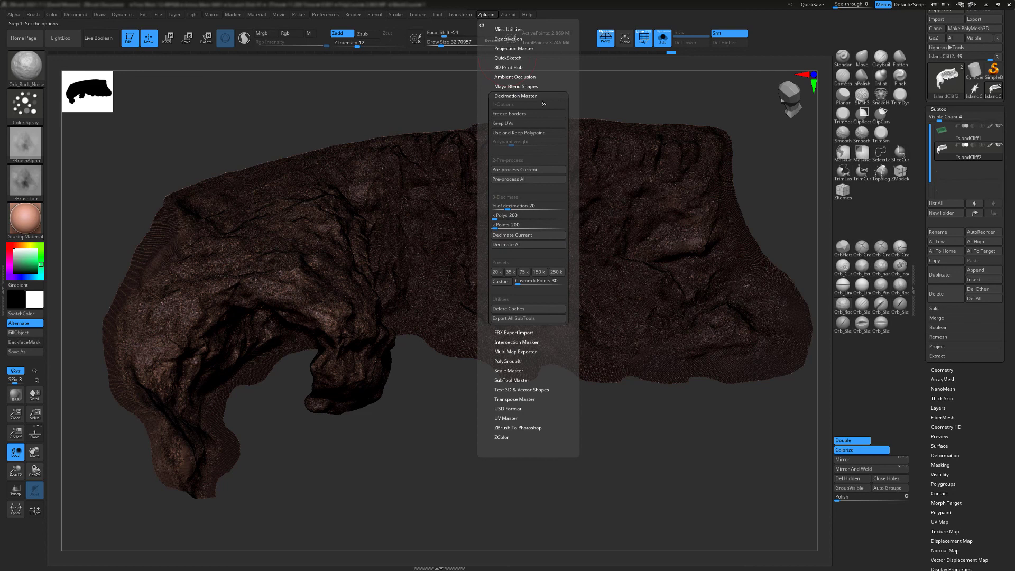
left_click(525, 170)
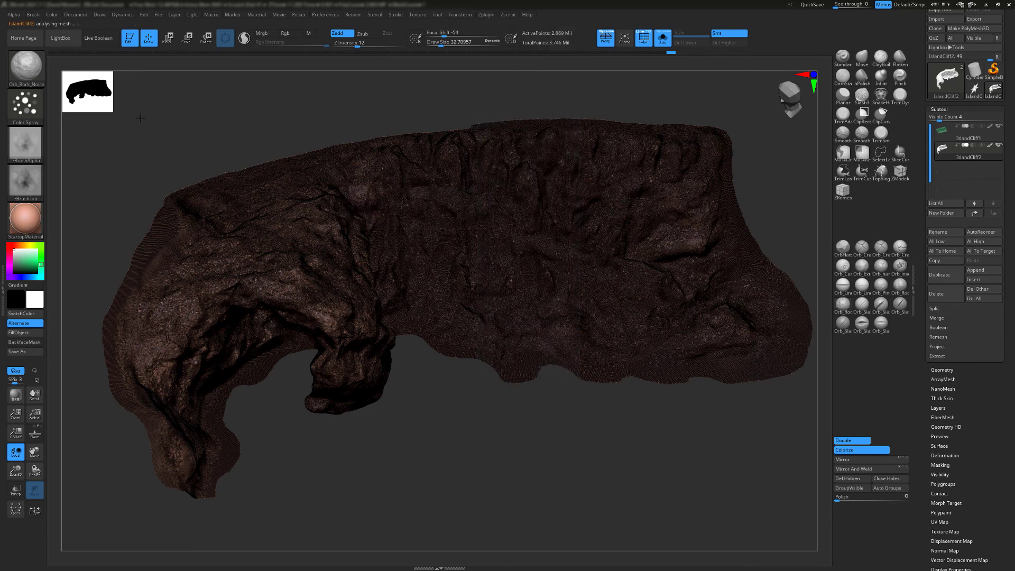
Try decimating the current cliff subtool at 20% and inspect the mesh density up close
left_click(488, 16)
left_click(489, 16)
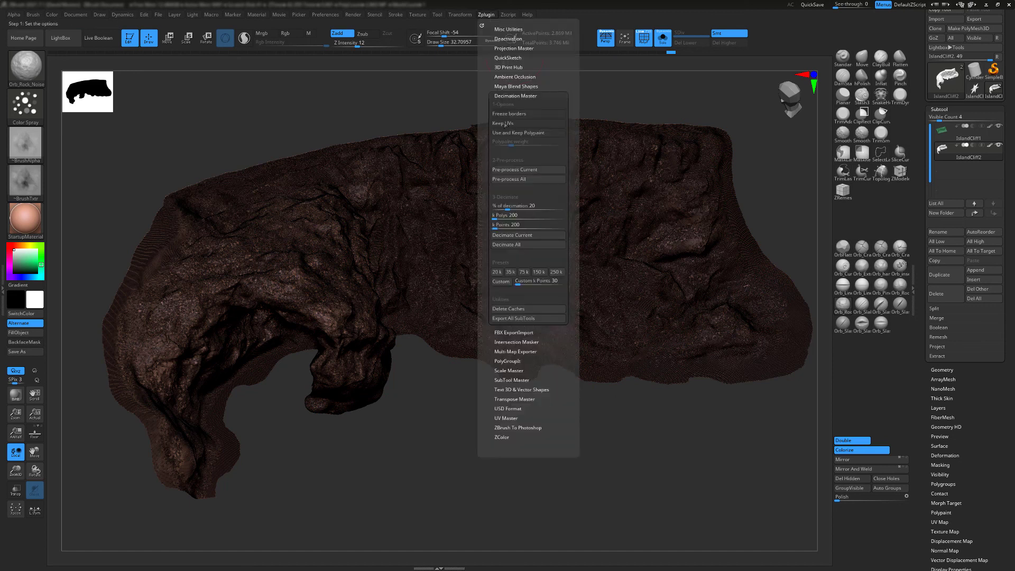
left_click(505, 237)
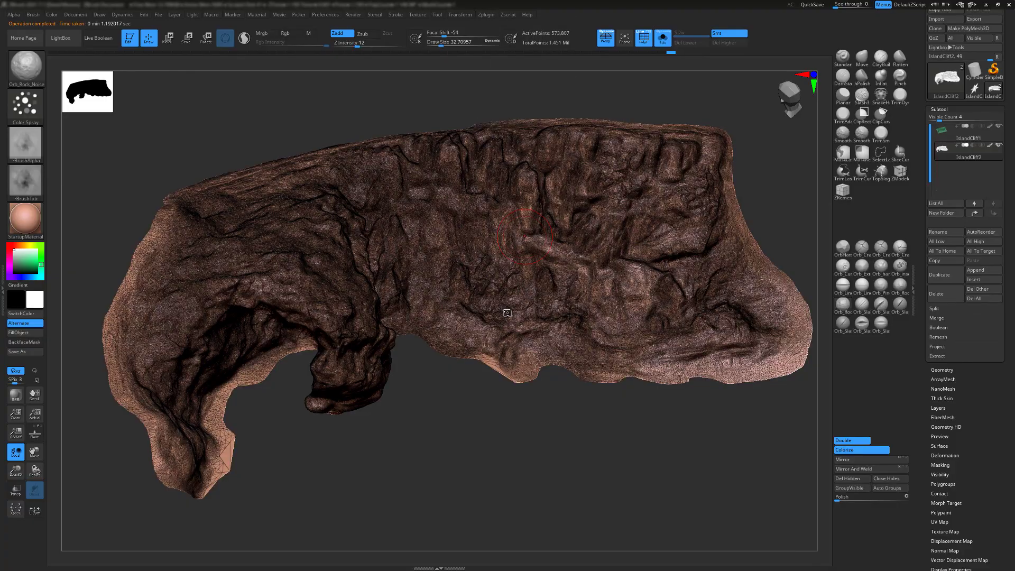
mouse_move(258, 325)
right_mouse_down()
mouse_move(353, 327)
mouse_move(432, 404)
mouse_move(604, 343)
mouse_move(249, 351)
right_mouse_up()
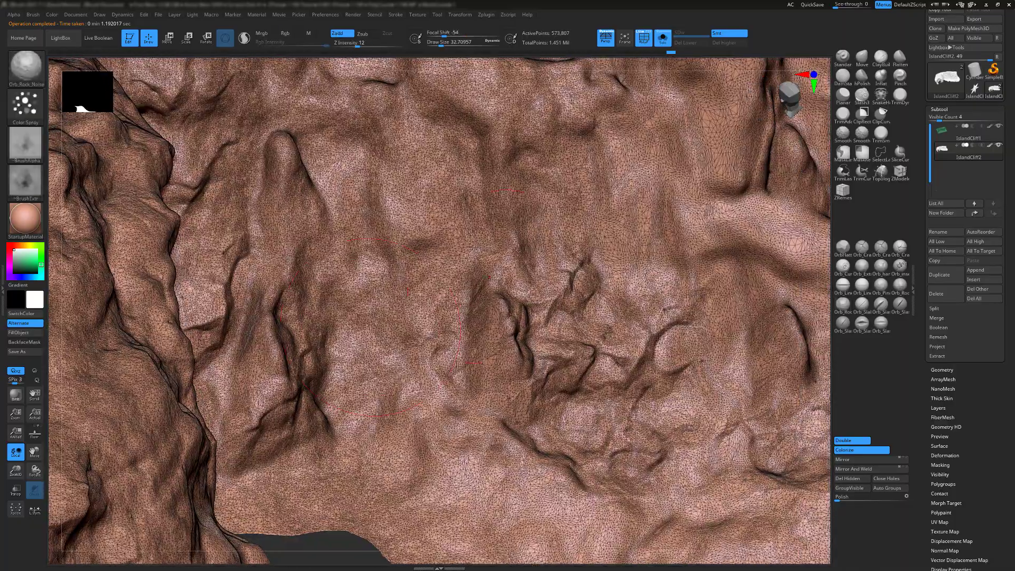
mouse_move(540, 307)
right_mouse_down("alt")
mouse_move(437, 303)
mouse_move(463, 332)
mouse_move(592, 331)
mouse_move(476, 332)
mouse_move(499, 339)
mouse_move(486, 343)
right_mouse_up("alt")
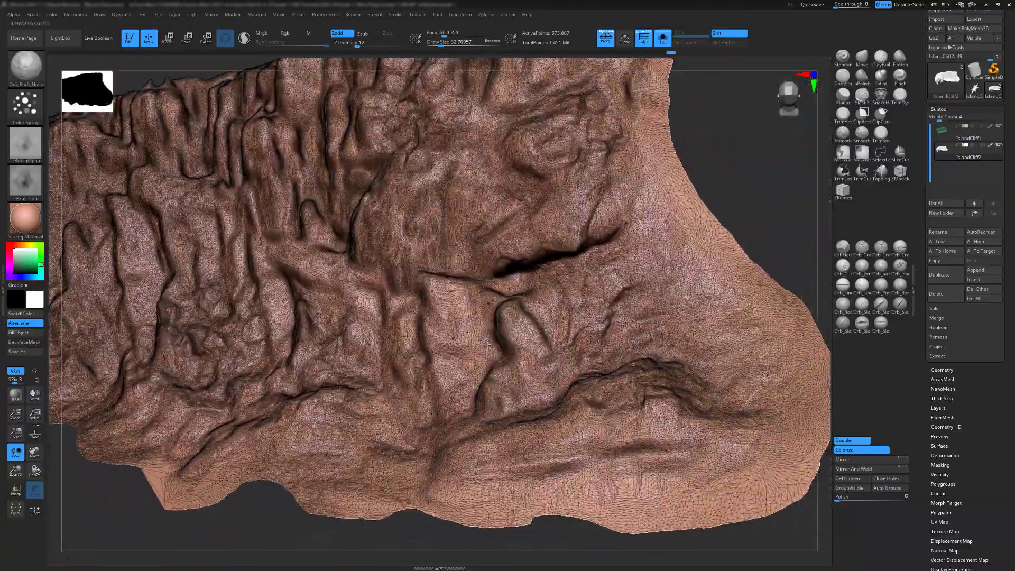
right_click_drag(671, 343, 637, 280, "ctrl")
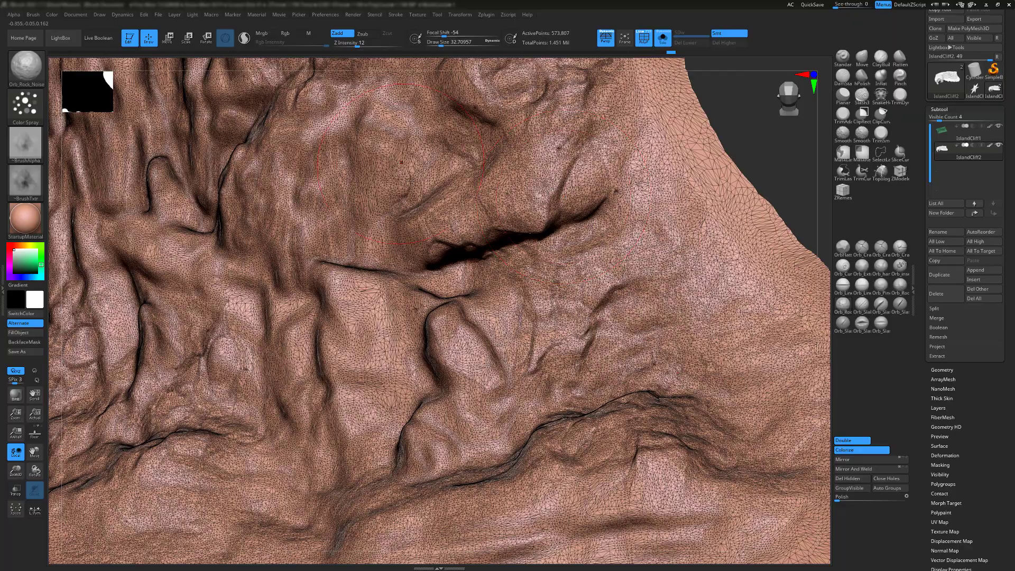
mouse_move(390, 155)
right_mouse_down("alt")
mouse_move(539, 352)
mouse_move(484, 218)
right_mouse_up("alt")
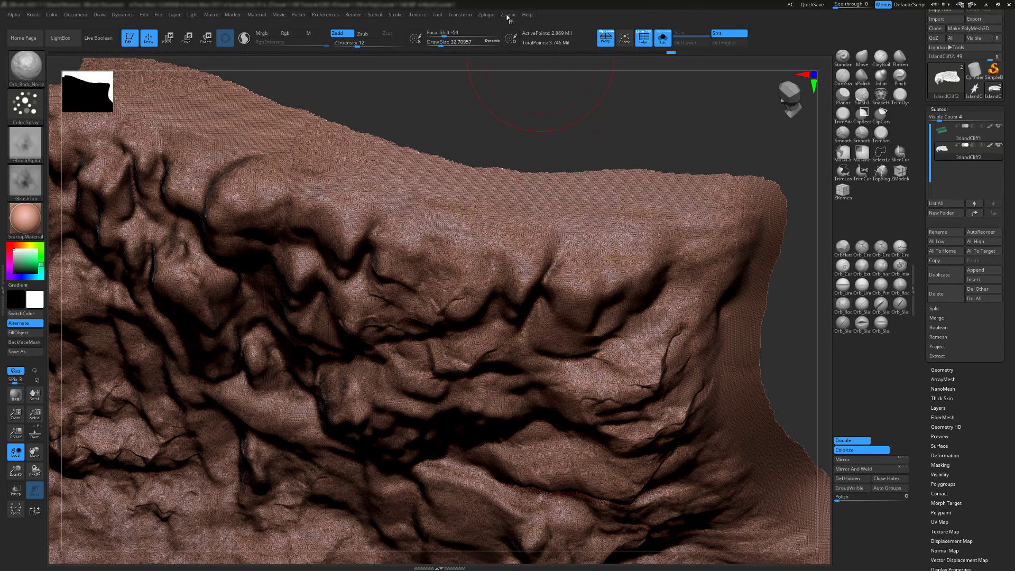
Try decimating the cliff to 100 k polys, inspect its wireframe, and undo the decimation
left_click(488, 16)
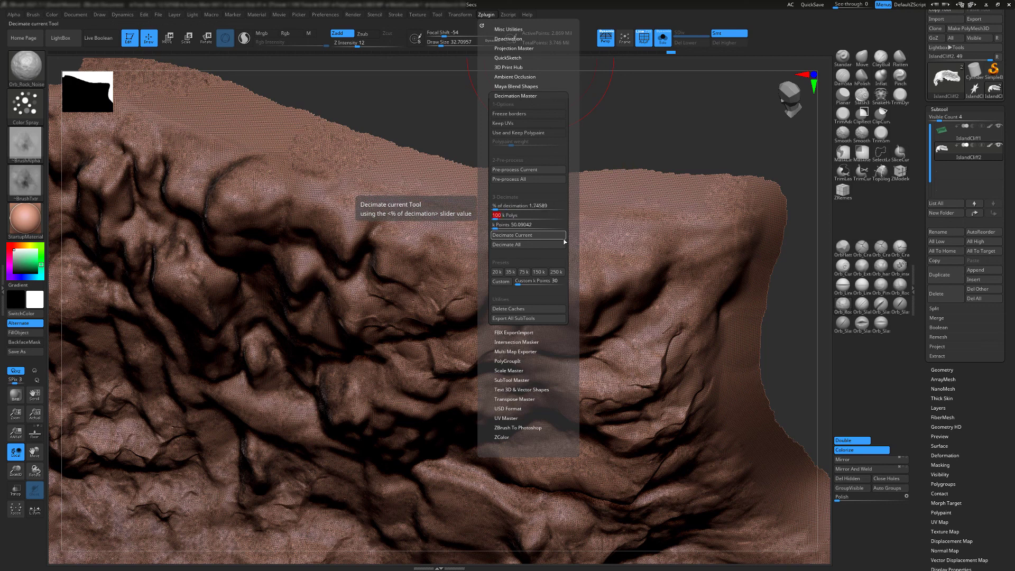
left_click(522, 236)
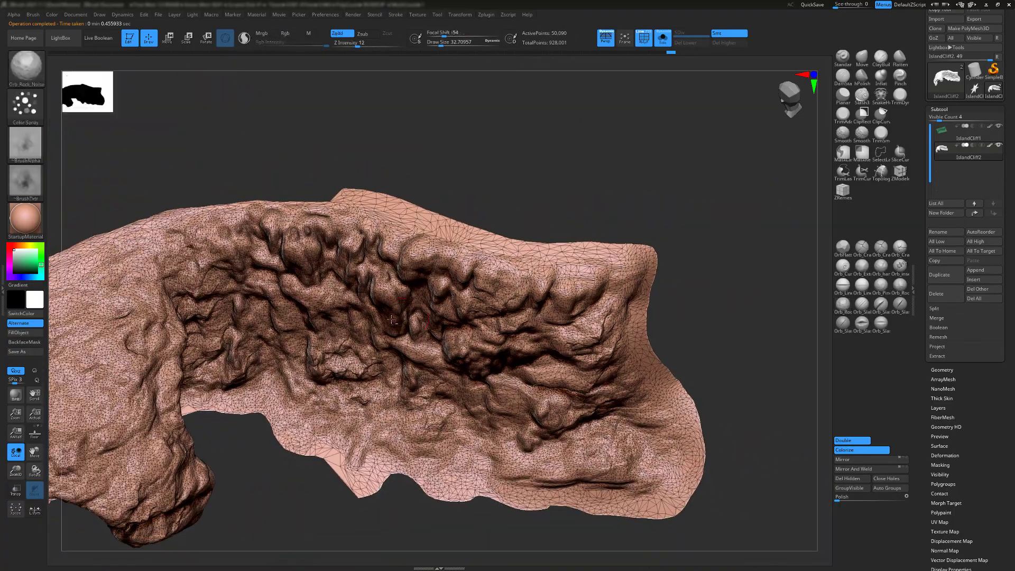
left_click_drag(545, 221, 508, 297)
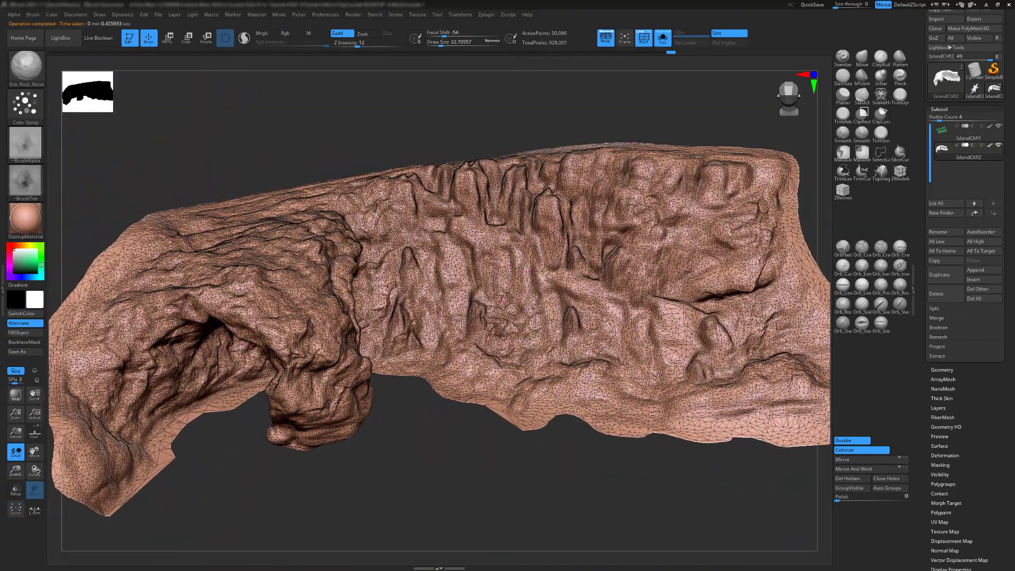
mouse_move(522, 289)
right_mouse_down()
mouse_move(577, 308)
mouse_move(535, 303)
right_mouse_up()
key("ctrl+z")
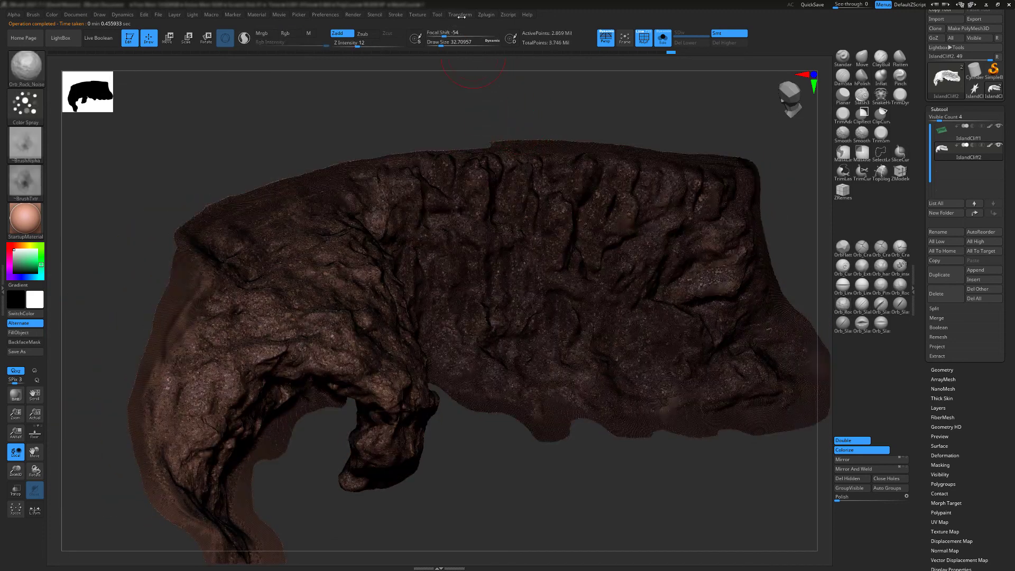
Decimate the cliff to 200 k polys and inspect the resulting wireframe along the rock face
left_click(485, 14)
left_click(507, 216)
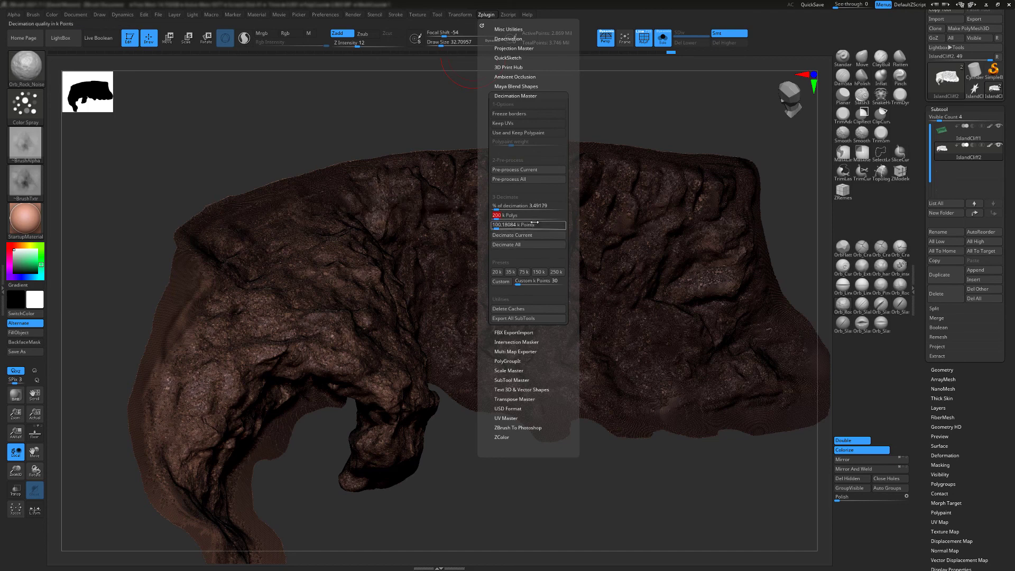
left_click(514, 238)
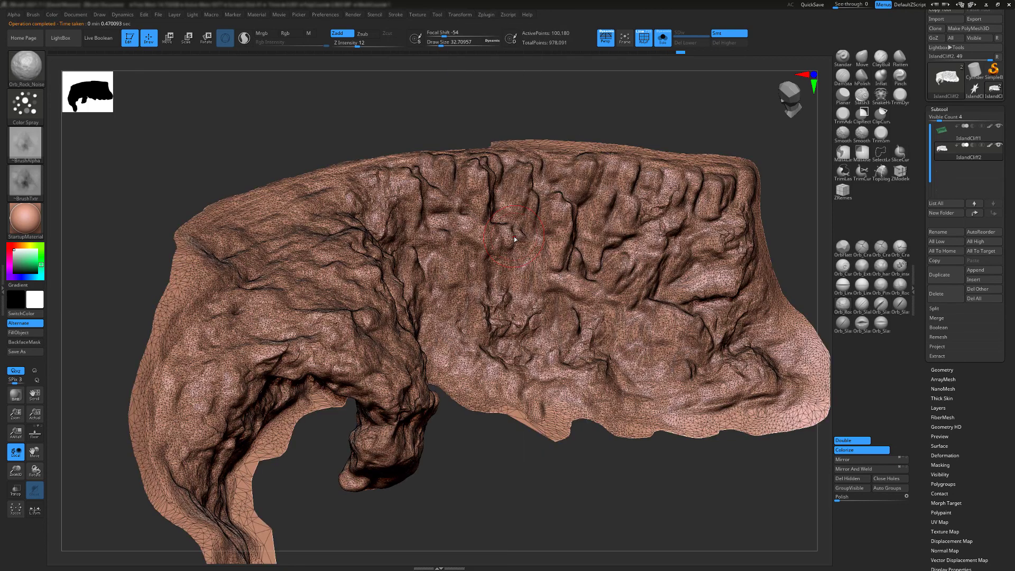
mouse_move(780, 257)
right_mouse_down("alt")
mouse_move(623, 272)
mouse_move(624, 317)
mouse_move(530, 317)
mouse_move(402, 254)
mouse_move(463, 264)
right_mouse_up("alt")
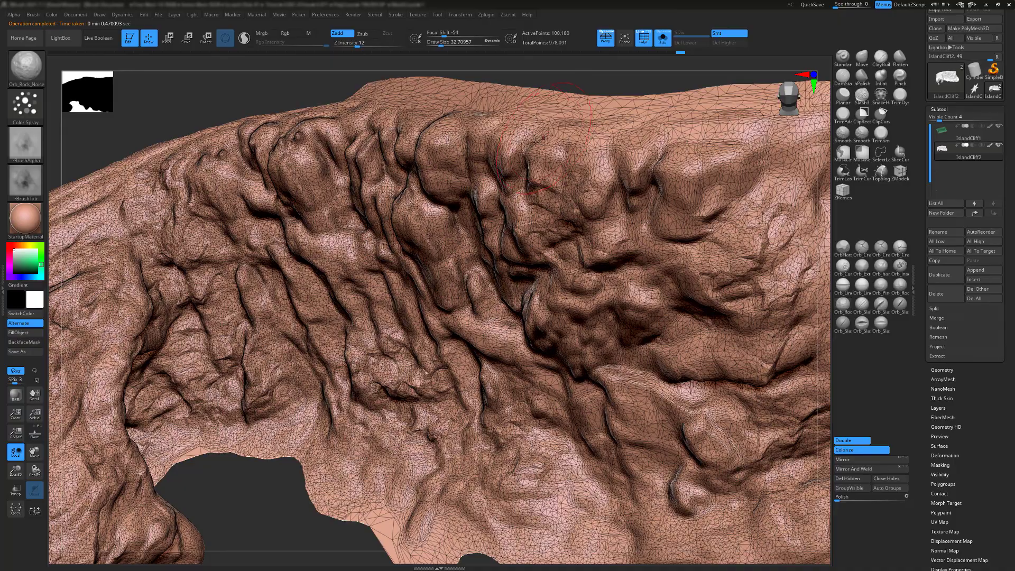
Examine the decimated cliff's wireframe from several angles, both close up and as a whole
mouse_move(395, 222)
right_mouse_down()
mouse_move(406, 242)
mouse_move(484, 278)
right_mouse_up()
mouse_move(425, 323)
right_mouse_down()
mouse_move(476, 387)
mouse_move(467, 302)
right_mouse_up()
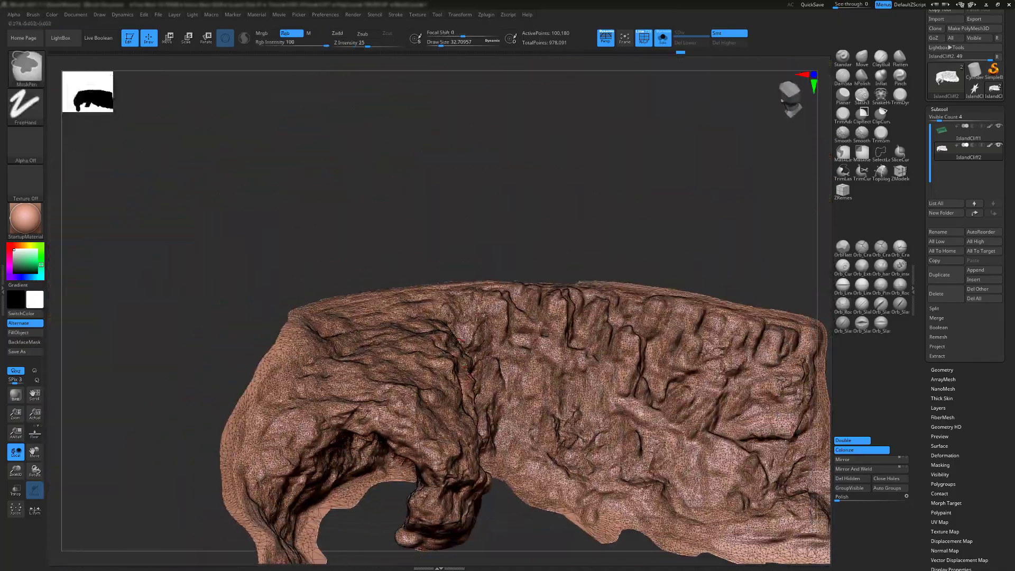
right_click_drag(494, 410, 431, 373, "alt")
right_click_drag(431, 384, 606, 487)
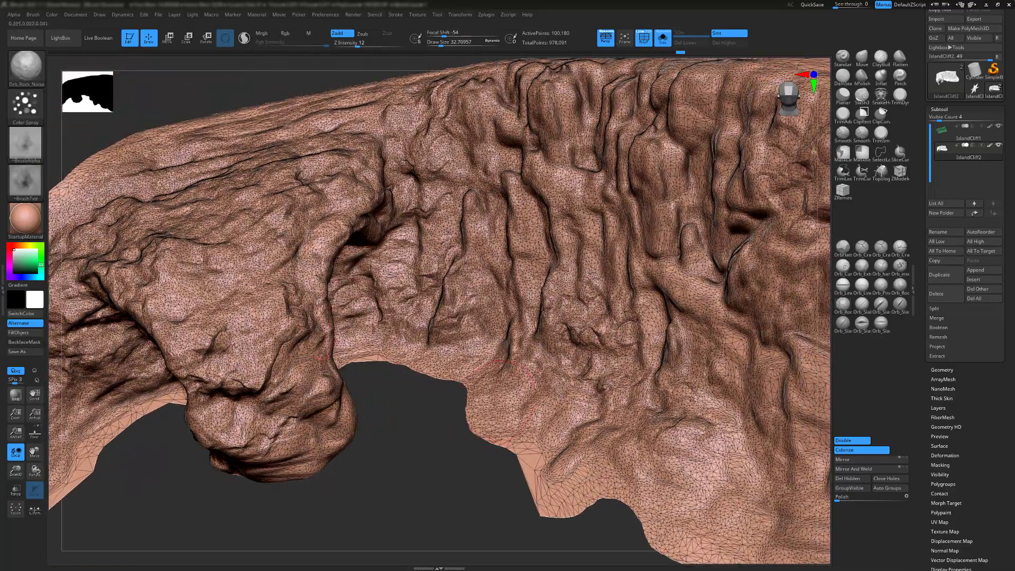
mouse_move(288, 314)
right_mouse_down()
mouse_move(419, 284)
mouse_move(411, 357)
mouse_move(435, 322)
mouse_move(523, 324)
mouse_move(484, 293)
mouse_move(587, 280)
right_mouse_up()
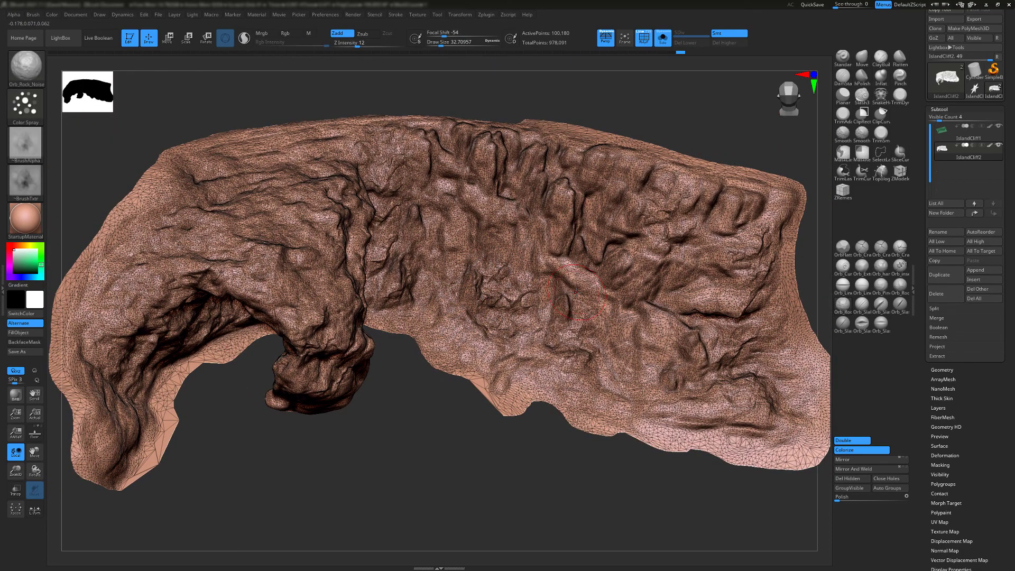
mouse_move(470, 203)
right_mouse_down()
mouse_move(457, 262)
mouse_move(465, 198)
right_mouse_up()
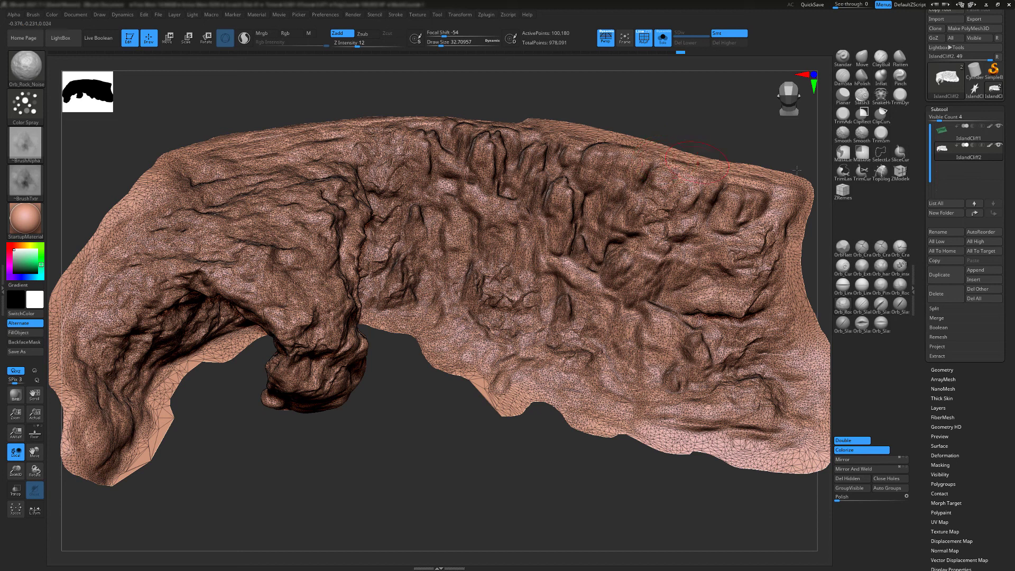
Collapse the Decimation Master settings and open the FBX ExportImport plugin options for the decimated cliff
left_click(485, 16)
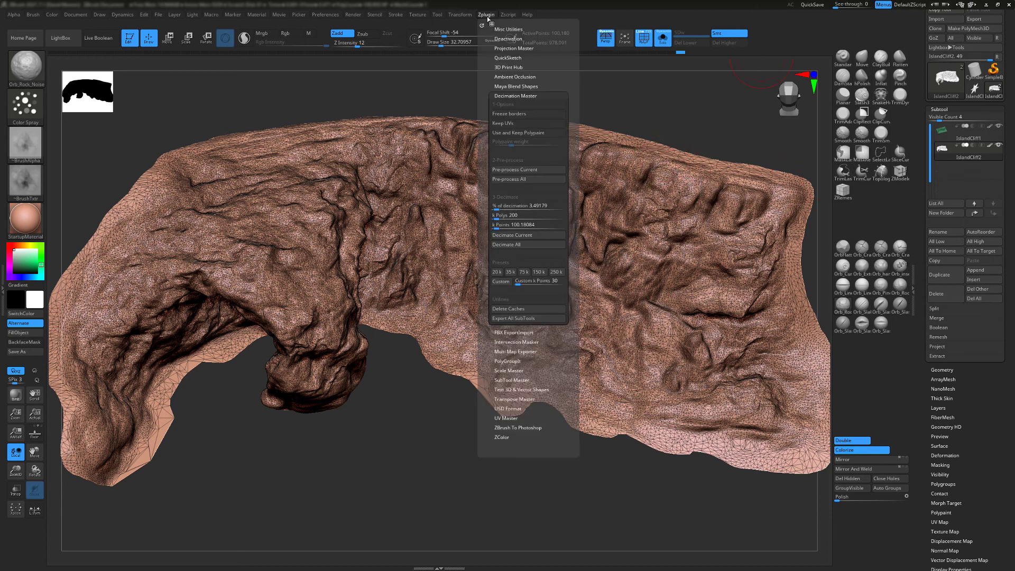
left_click(509, 96)
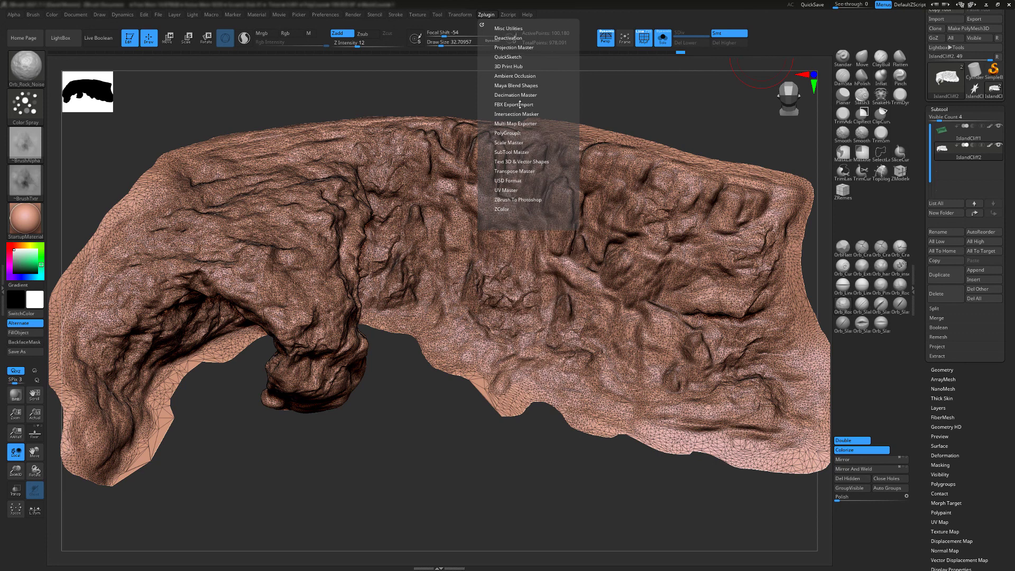
left_click(501, 105)
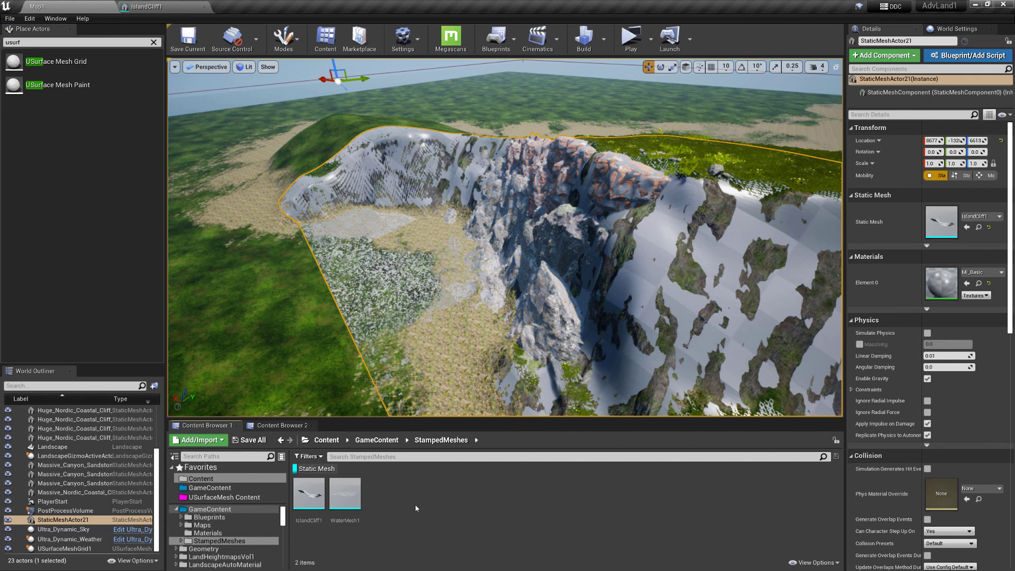
In Unreal Editor, import the IslandCliff1-Sculpted1 FBX into the StampedMeshes folder with the shown import options and dismiss the message log
left_click(206, 445)
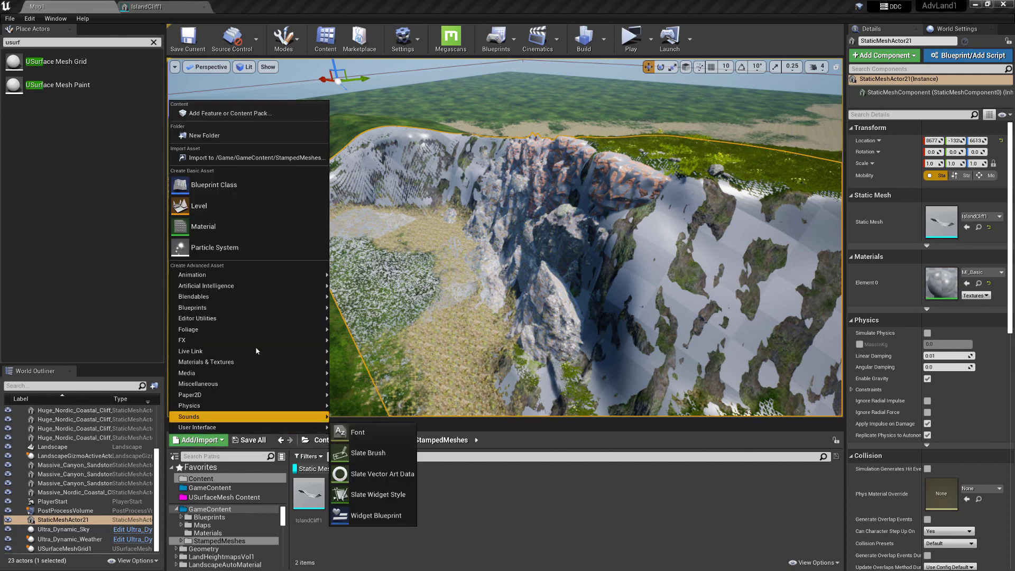
left_click(250, 158)
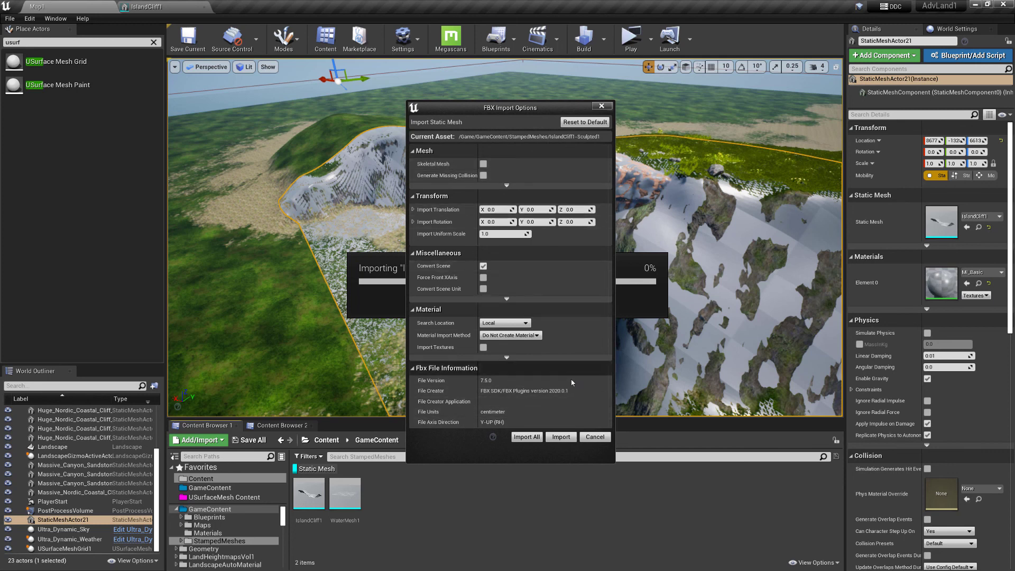
left_click(561, 437)
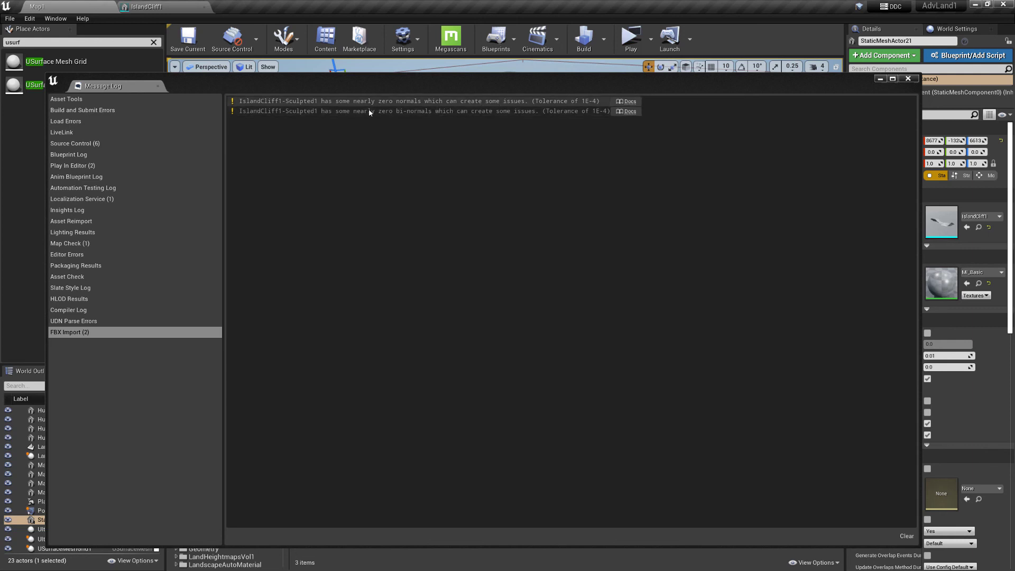
left_click(909, 79)
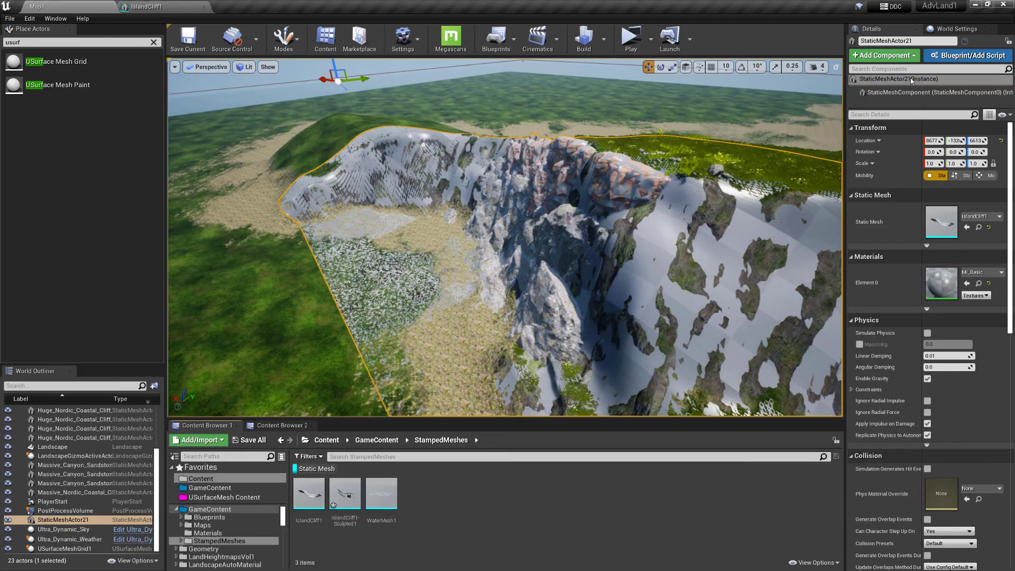
Enable Recompute Normals in the LOD 0 build settings of the IslandCliff1-Sculpted1 mesh, apply the change and close its editor
left_click(344, 497)
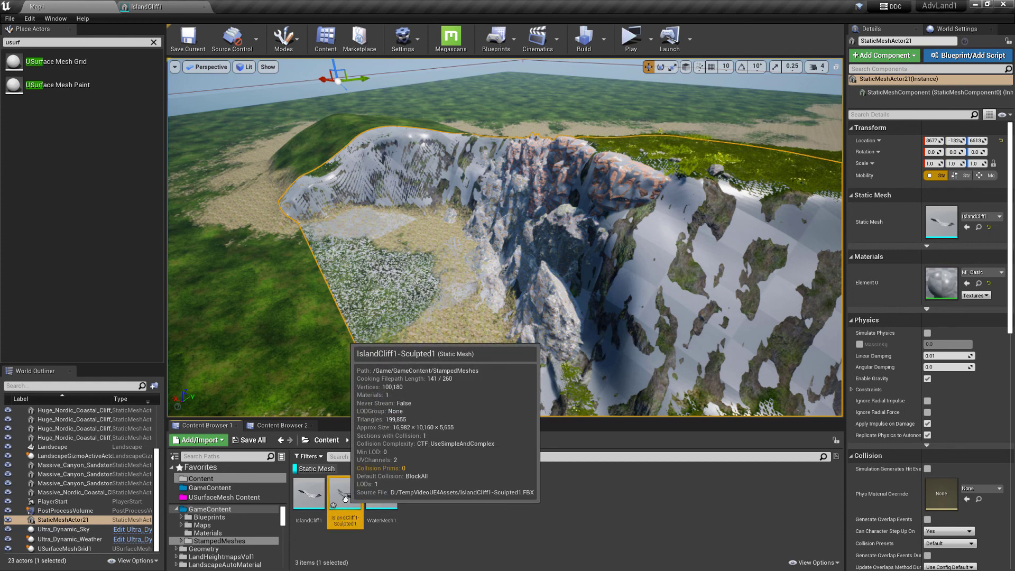
double_click(345, 497)
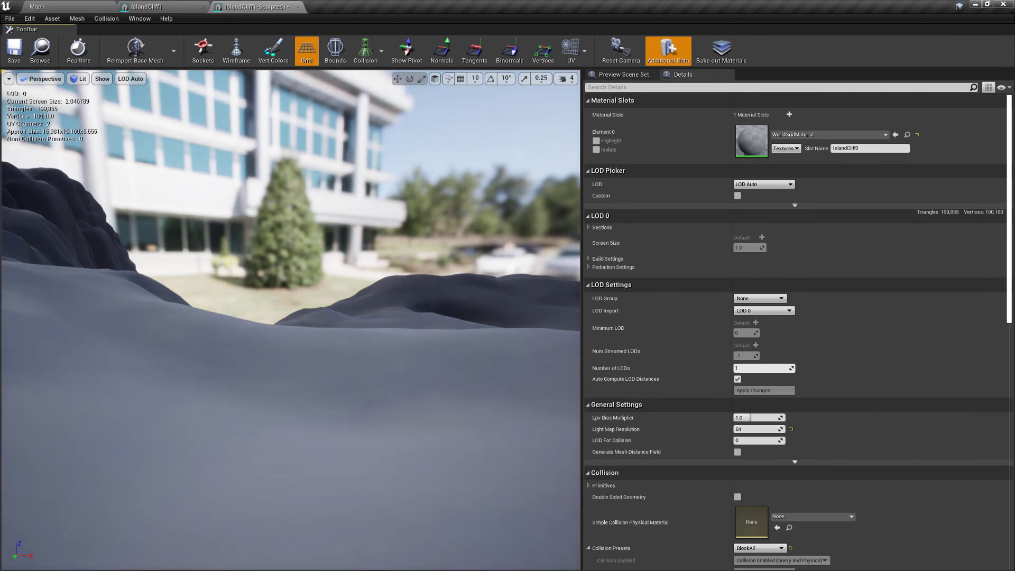
mouse_move(291, 320)
left_mouse_down()
mouse_move(222, 360)
mouse_move(148, 322)
mouse_move(201, 264)
mouse_move(246, 164)
left_mouse_up()
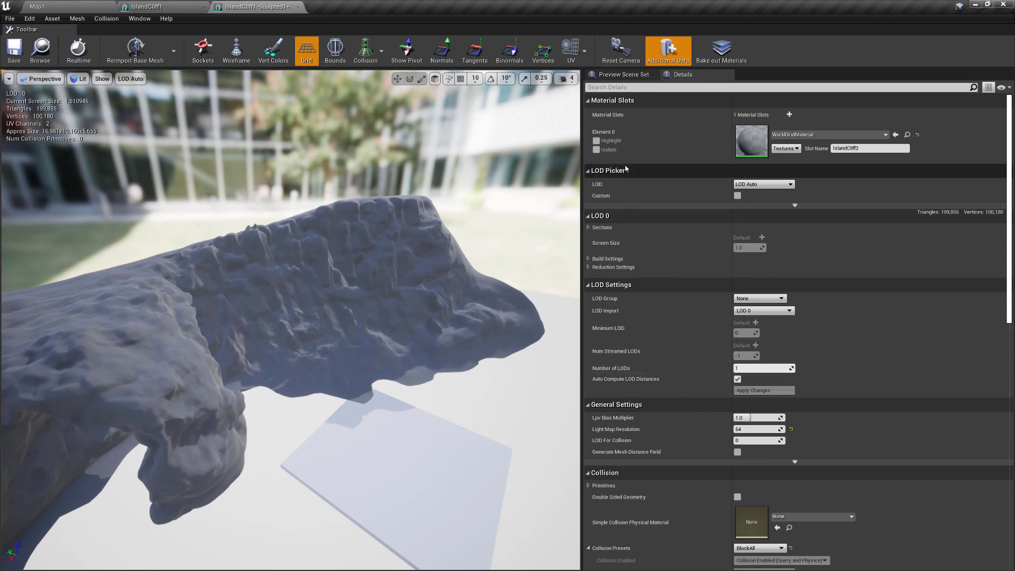
left_click(607, 258)
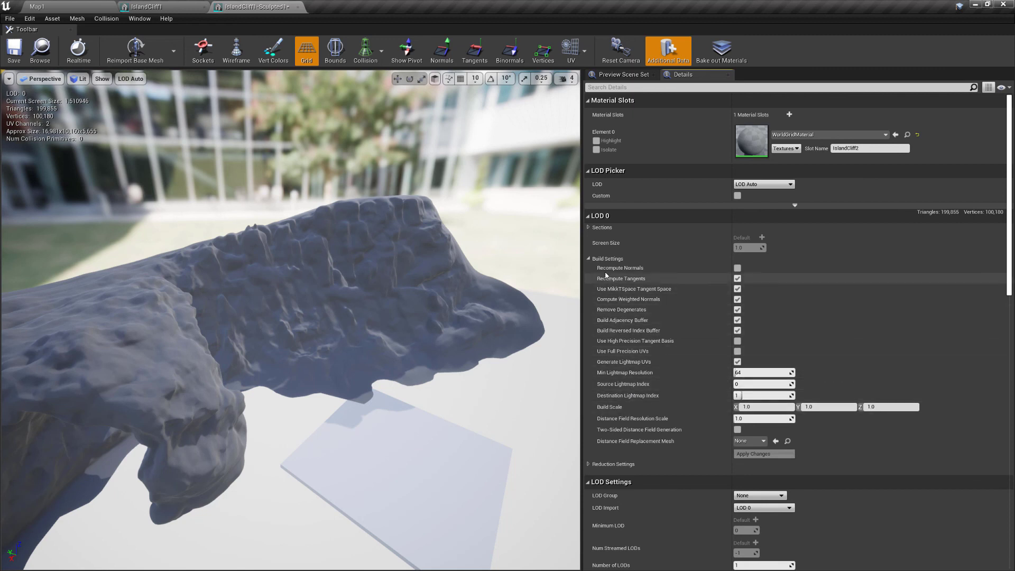
left_click(737, 269)
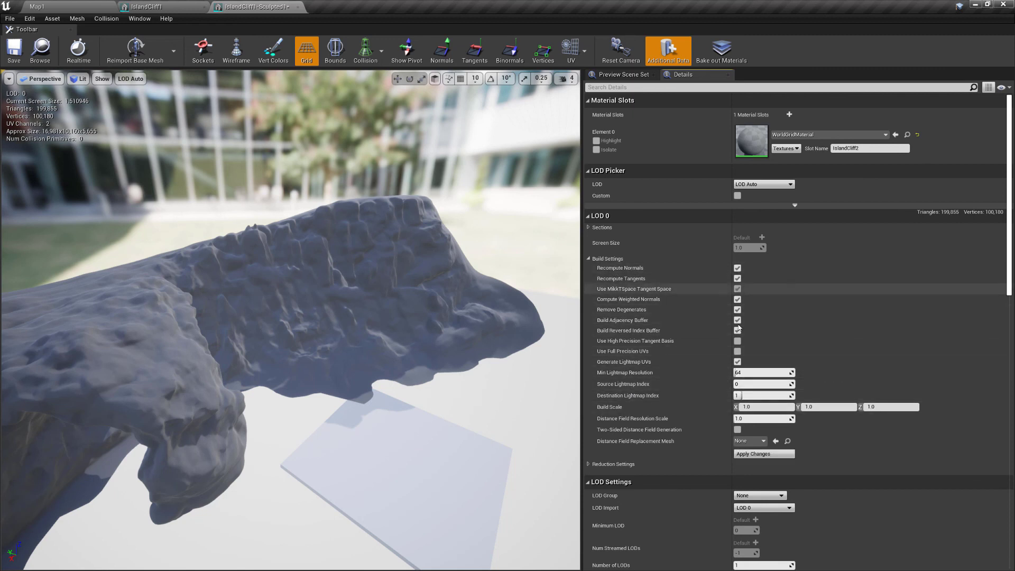
left_click(761, 454)
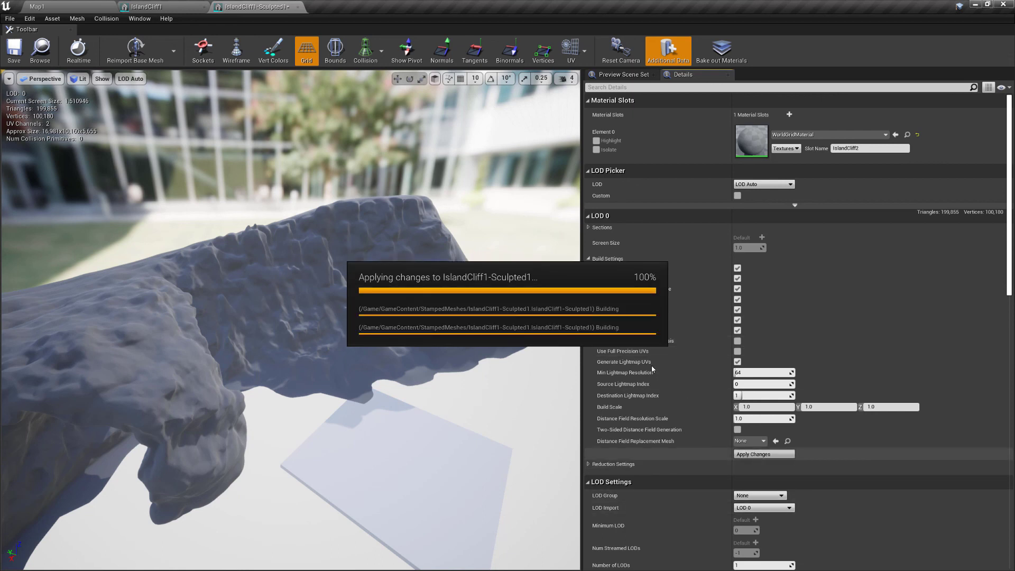
left_click(298, 7)
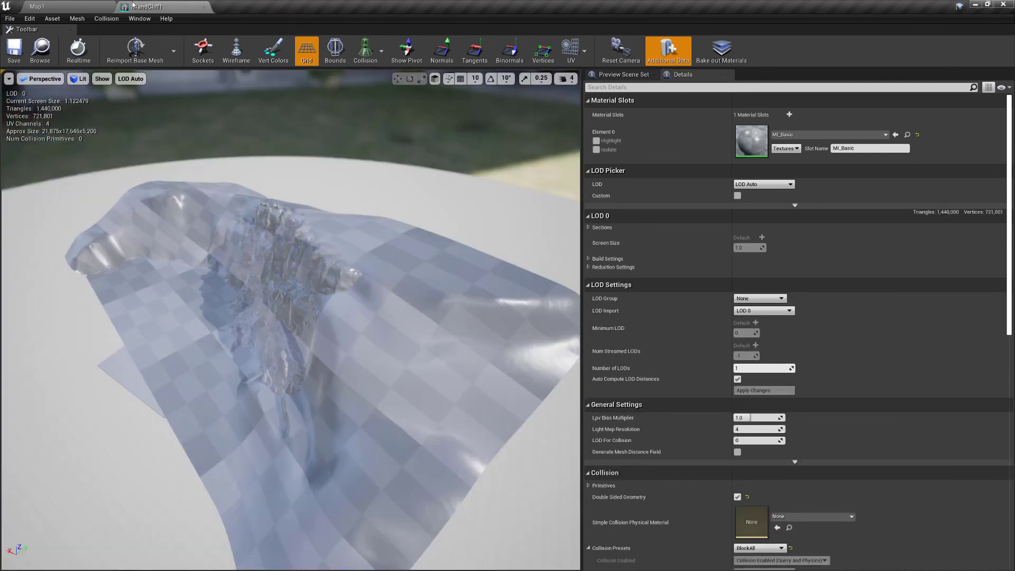
Return to the Map1 level and save the IslandCliff1-Sculpted1 asset
left_click(79, 7)
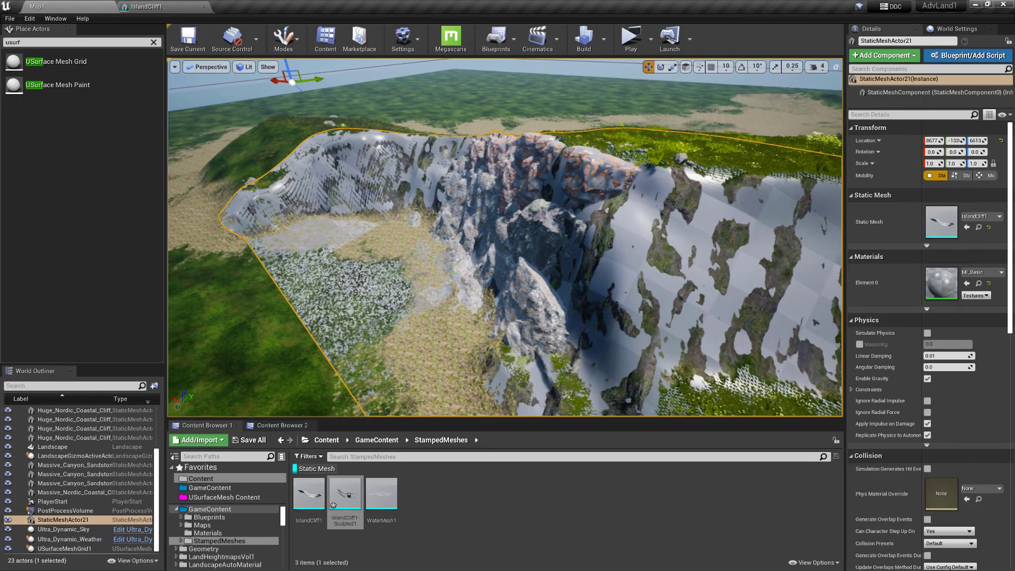
right_click_drag(505, 237, 538, 249)
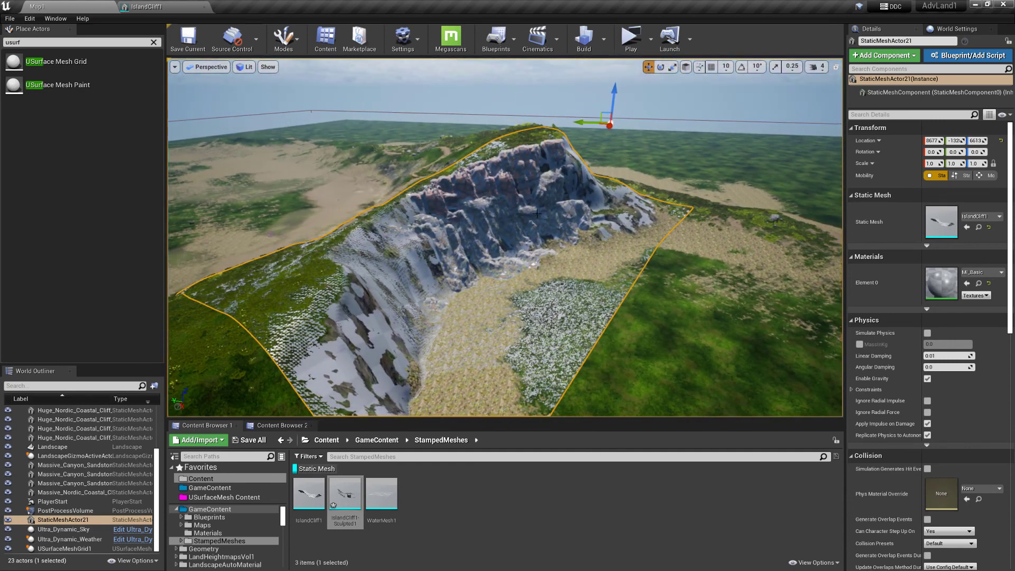
right_click_drag(538, 213, 513, 213)
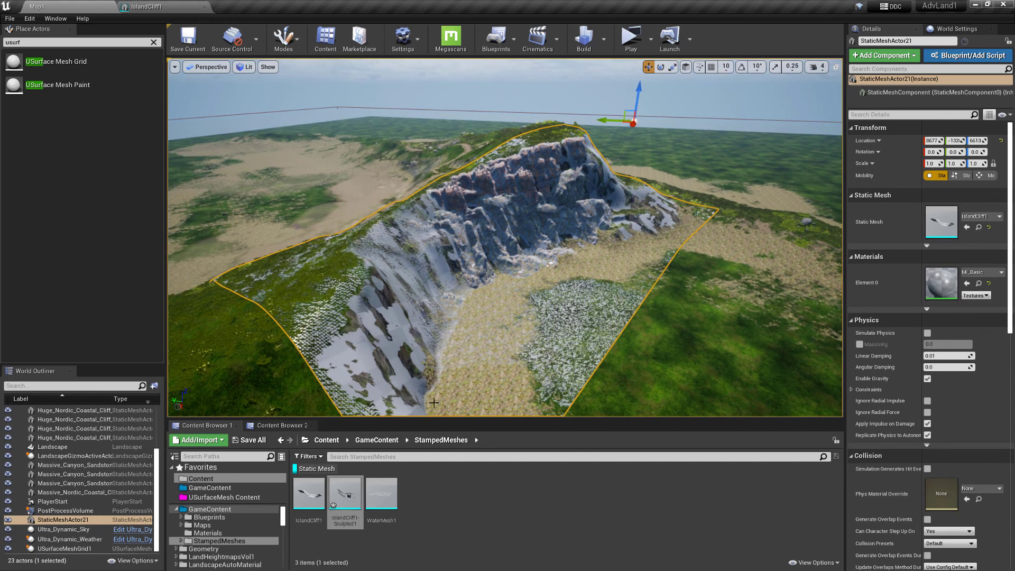
left_click(349, 496)
key("ctrl+s")
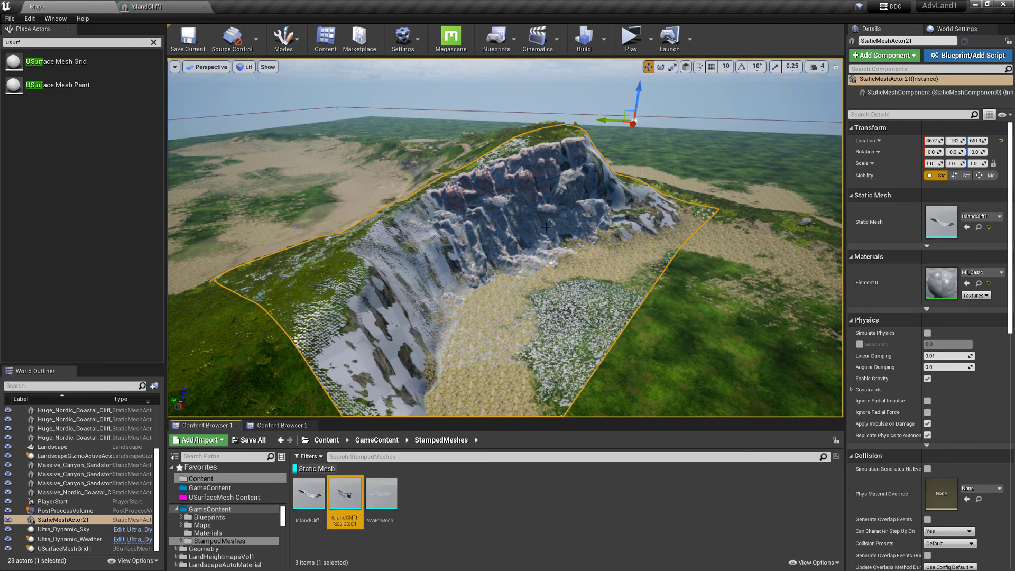
Select the USurfaceMeshGrid1 actor and view the stamped cliff area in the level
right_click_drag(536, 212, 555, 224)
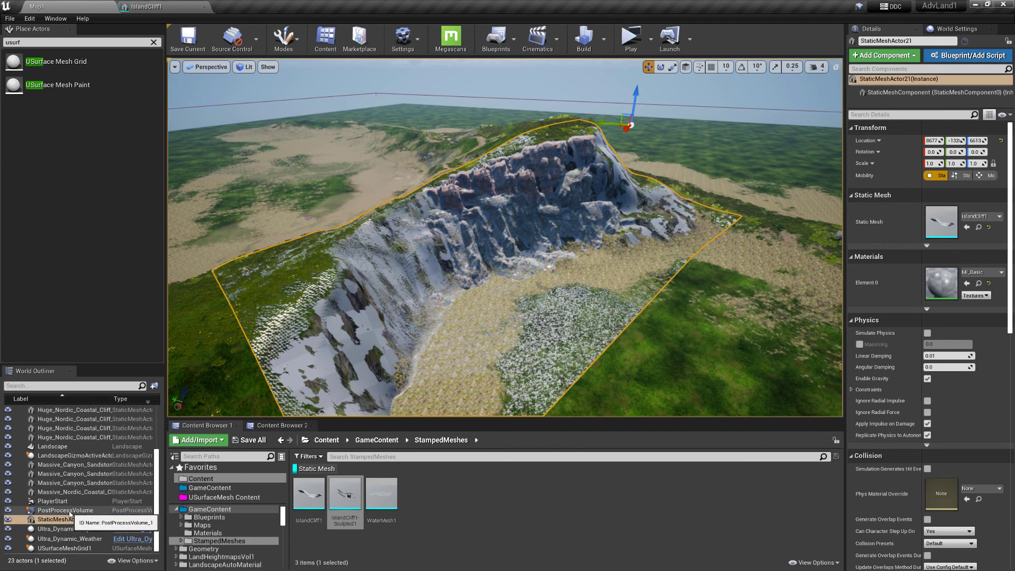
left_click(79, 551)
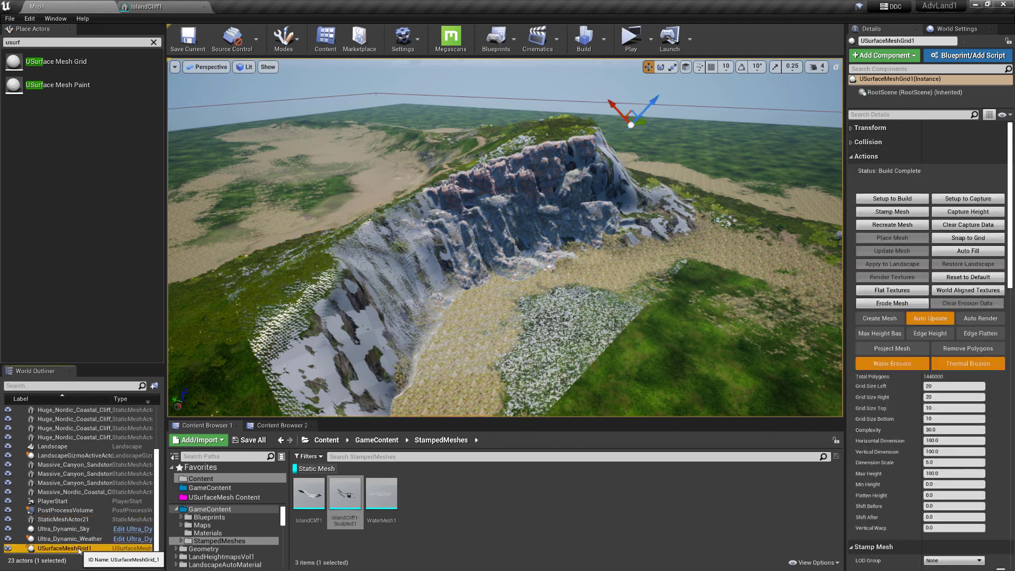
mouse_move(547, 222)
right_mouse_down()
mouse_move(524, 248)
mouse_move(550, 233)
mouse_move(541, 239)
right_mouse_up()
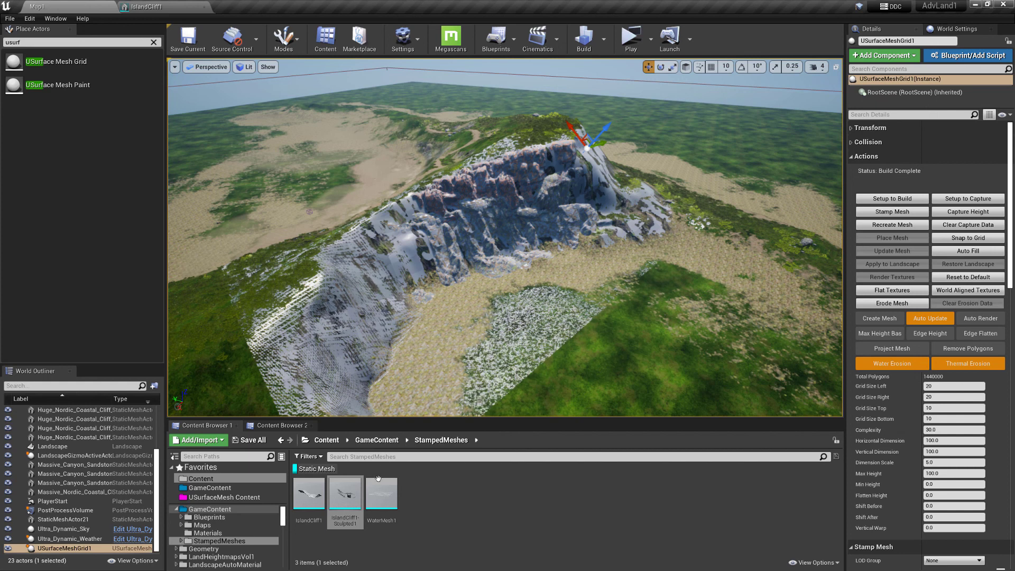
Open the original IslandCliff1 mesh, examine its cliff geometry and close its editor
double_click(309, 502)
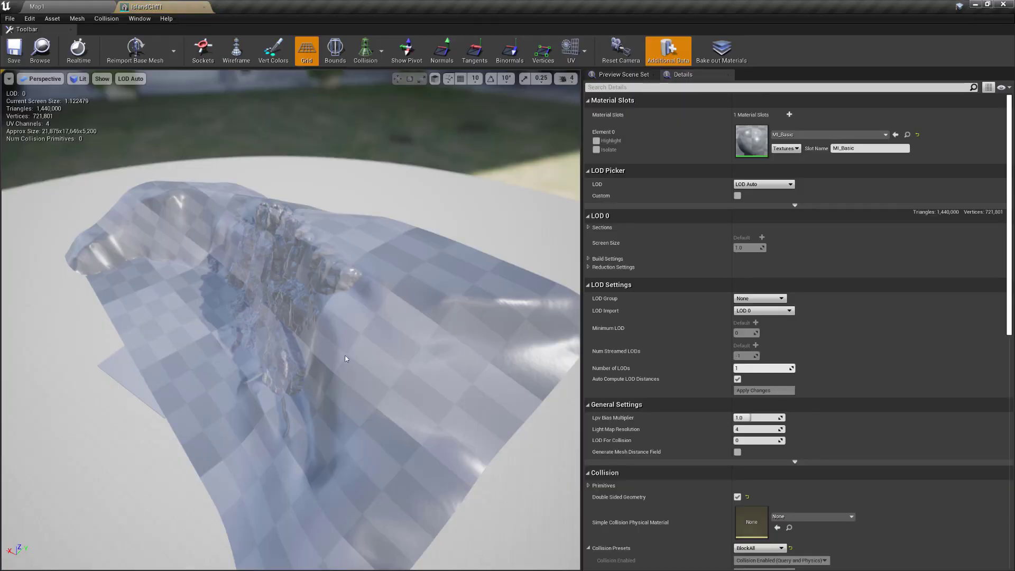
left_click_drag(346, 359, 539, 312, "alt")
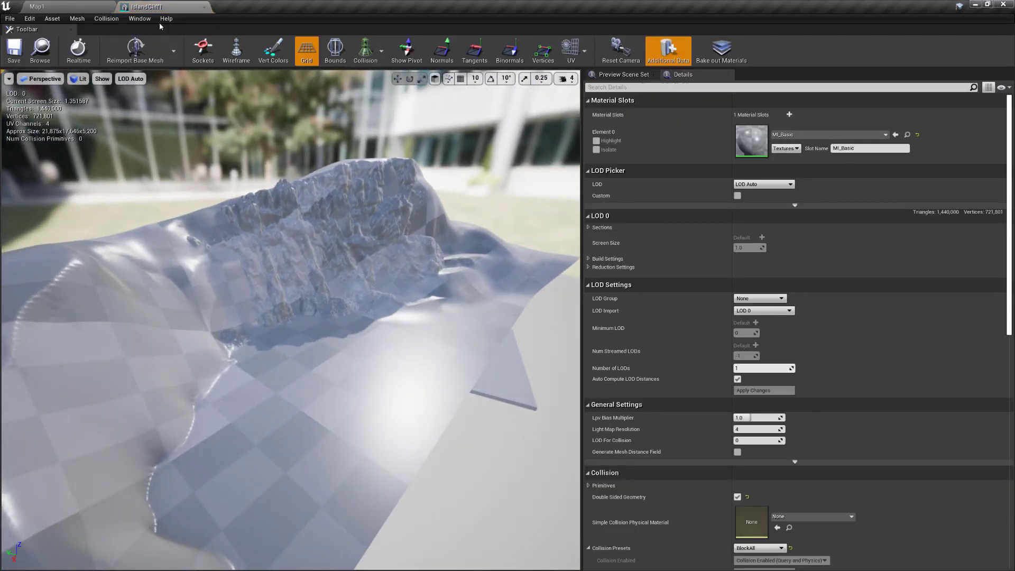
left_click(205, 7)
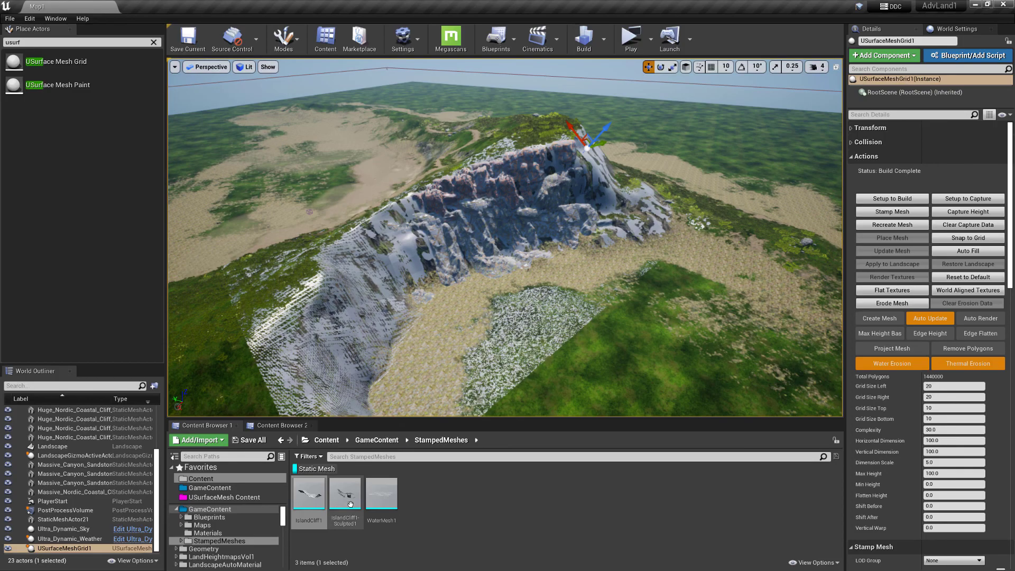
Show the metadata of the IslandCliff1 mesh, enlarge the metadata window to read the USurfaceMesh settings, and close it
right_click(318, 497)
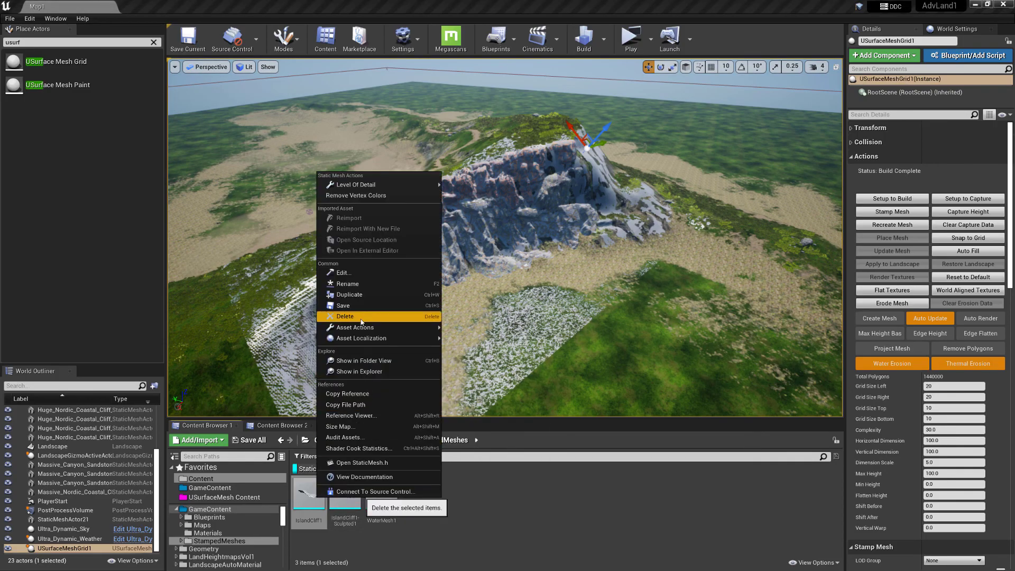
mouse_move(357, 331)
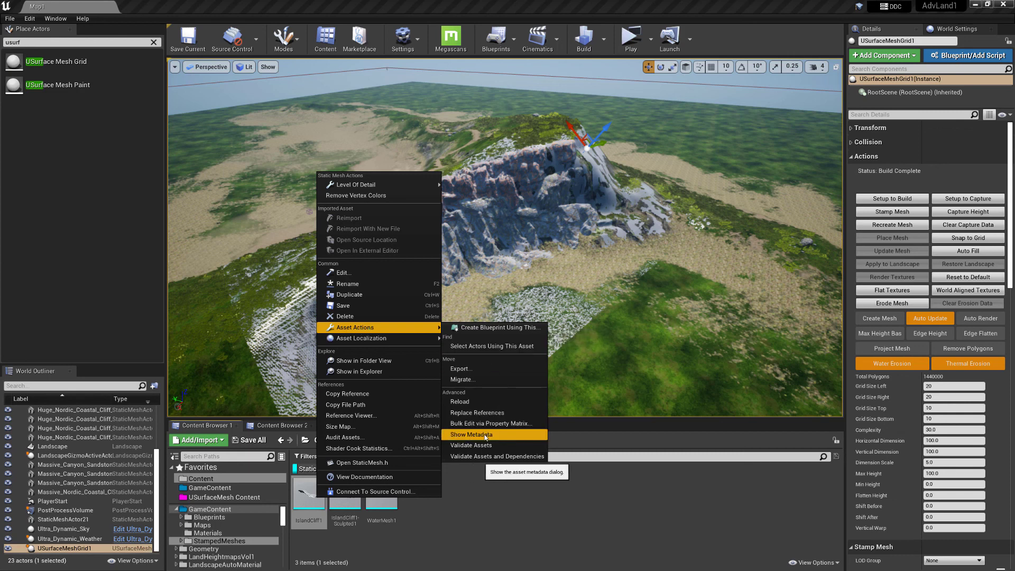
left_click(486, 435)
left_click_drag(585, 281, 357, 187)
left_click(236, 310)
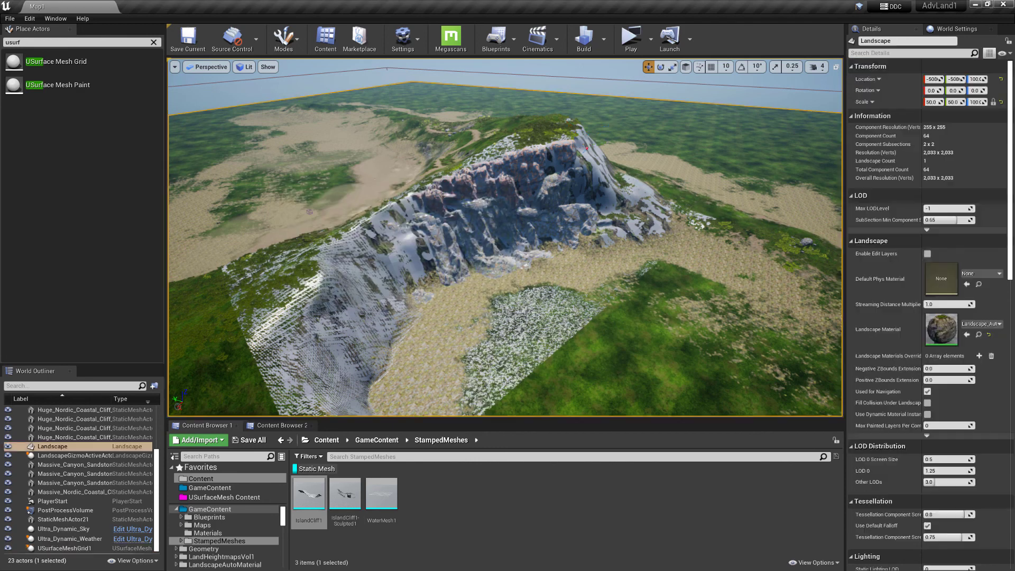
key("alt+Tab")
left_click_drag(516, 310, 787, 427)
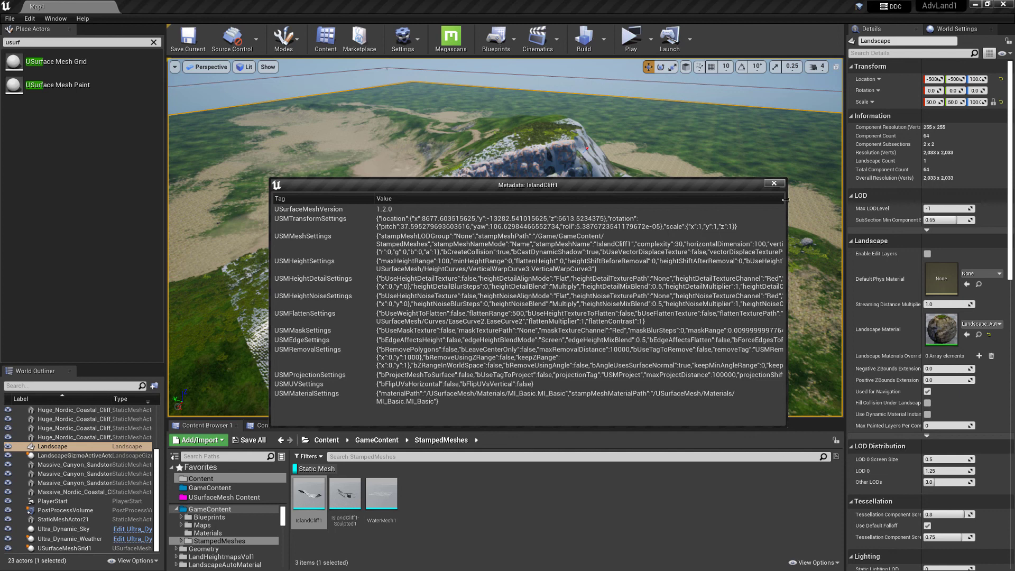
left_click(775, 184)
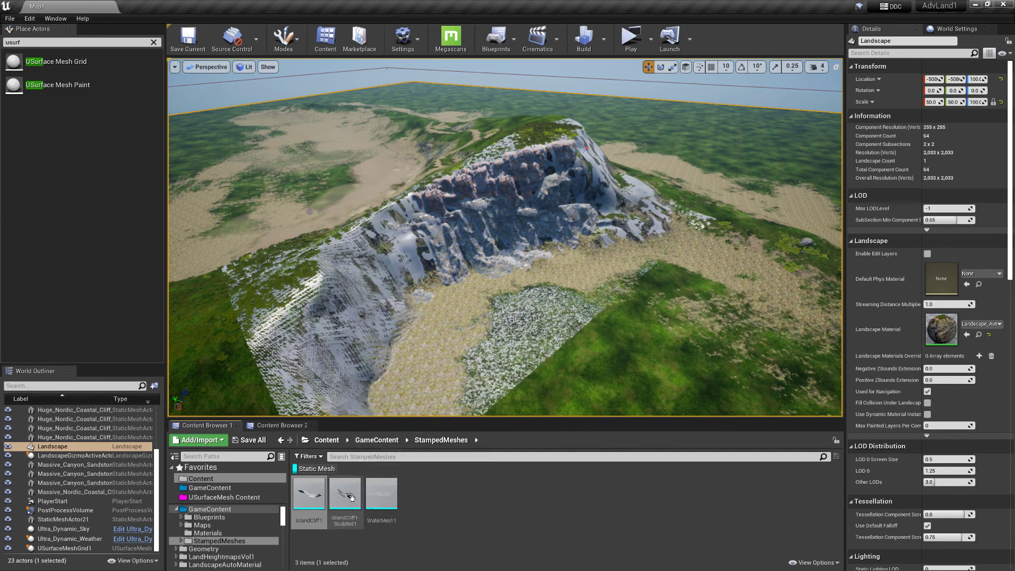
Check the asset actions of IslandCliff1-Sculpted1 for available metadata and dismiss them
mouse_move(344, 497)
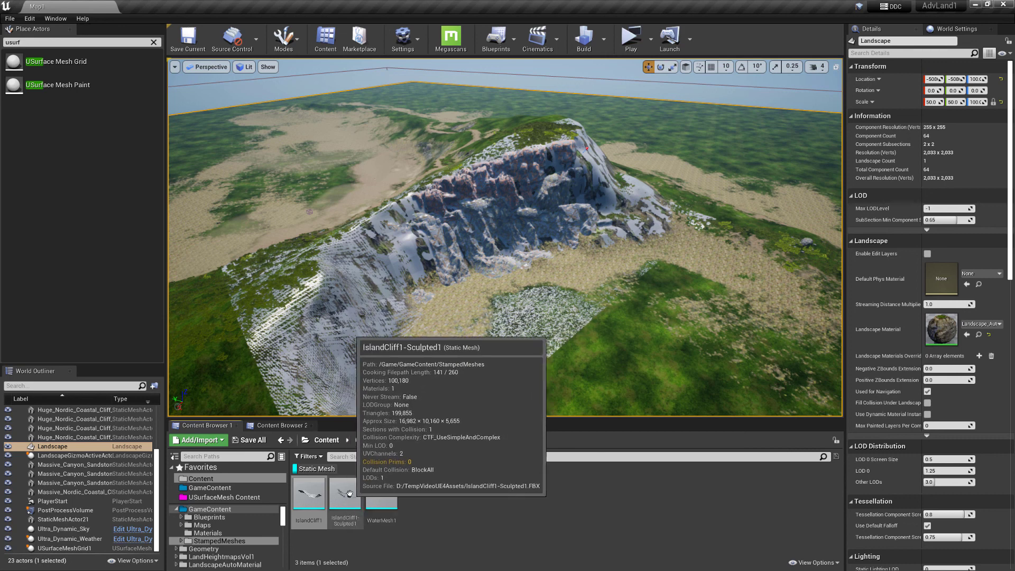
right_click(348, 493)
mouse_move(474, 326)
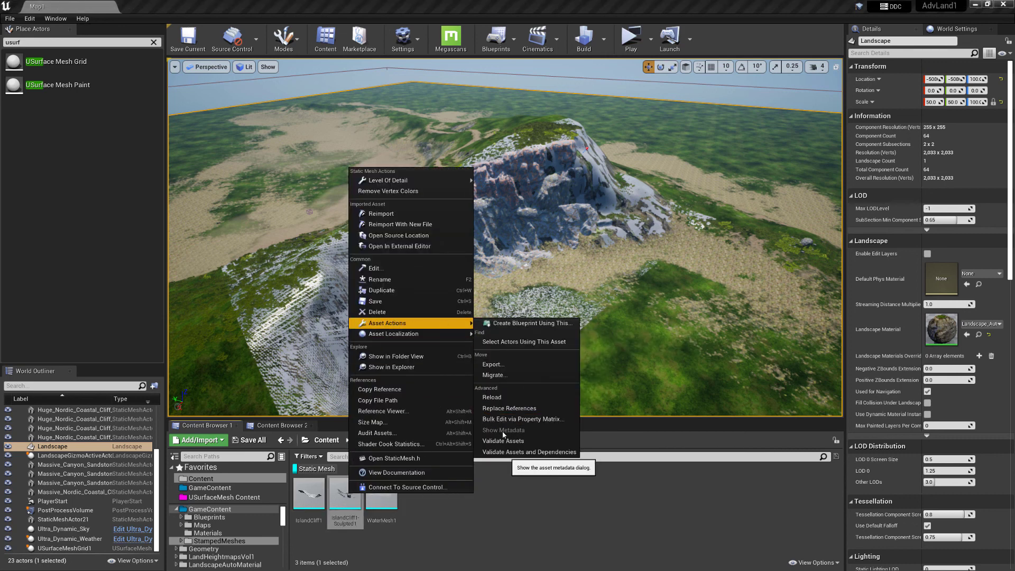
left_click(461, 510)
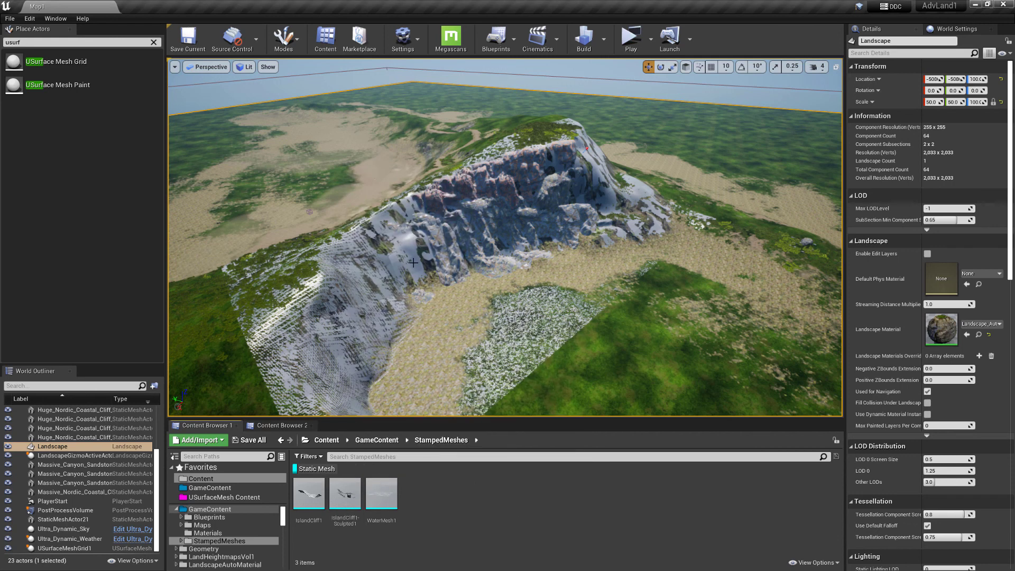
left_click(73, 551)
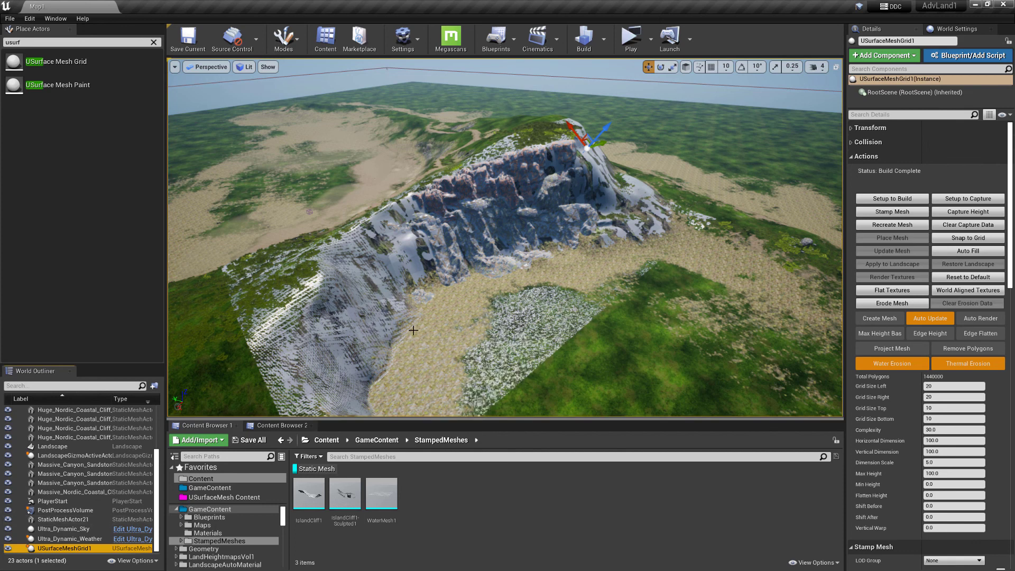
mouse_move(339, 503)
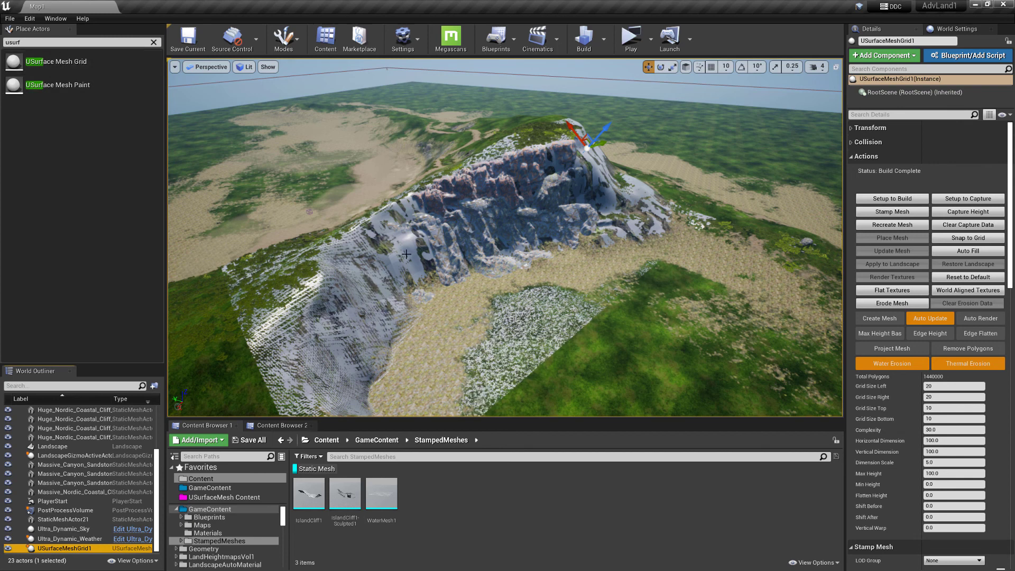
left_click(436, 319)
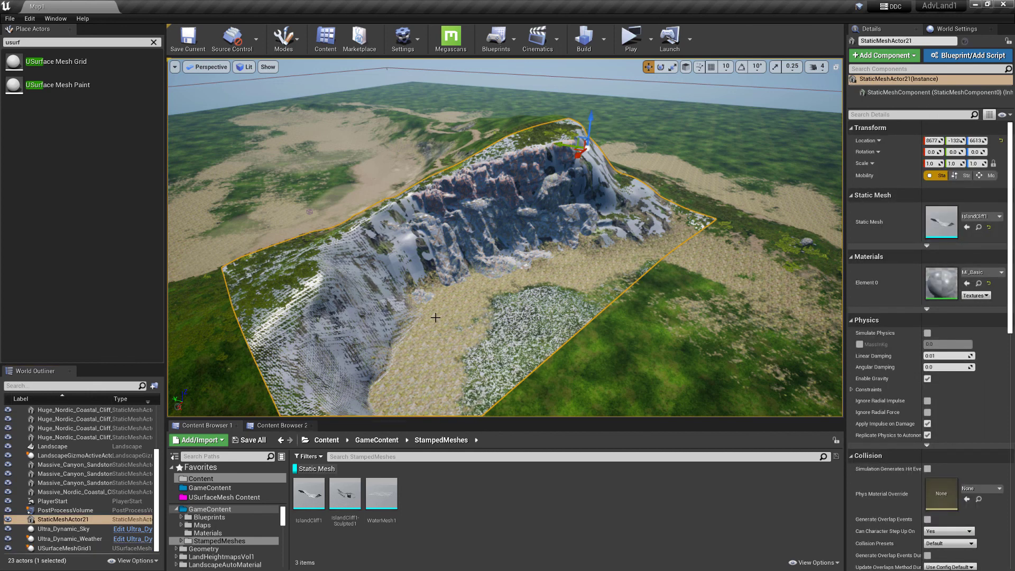
key("Delete")
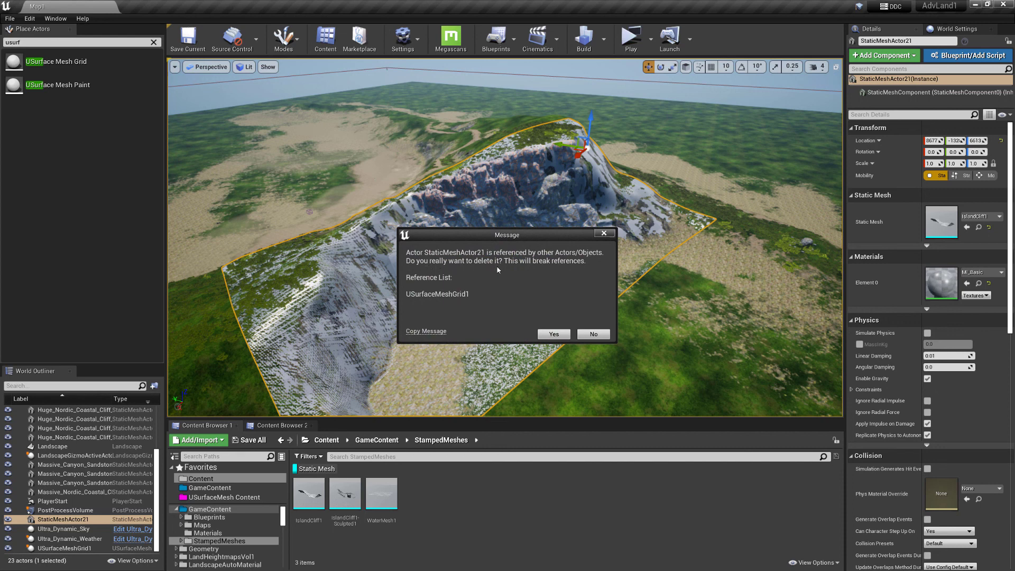
left_click(596, 335)
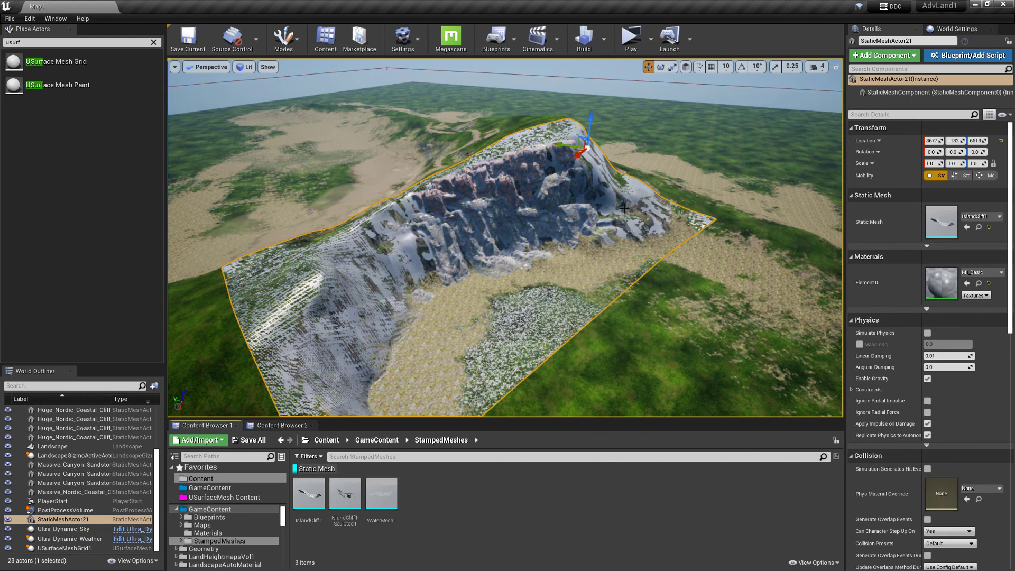
Clear the Recreate Mesh Actor reference in USurfaceMeshGrid1's Link settings and delete the stamped IslandCliff1 actor from the level
left_click(80, 549)
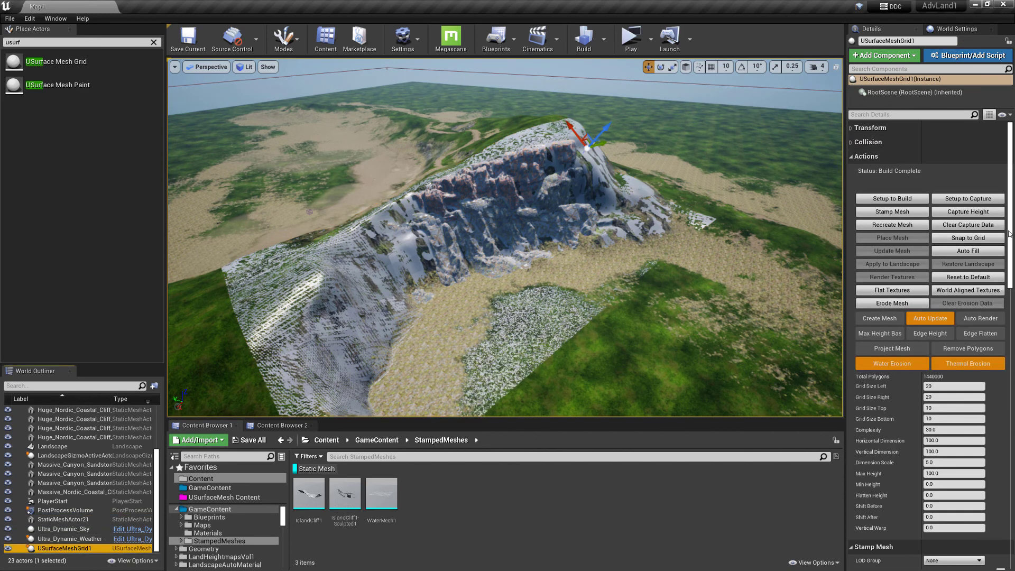
left_click_drag(1009, 234, 1009, 529)
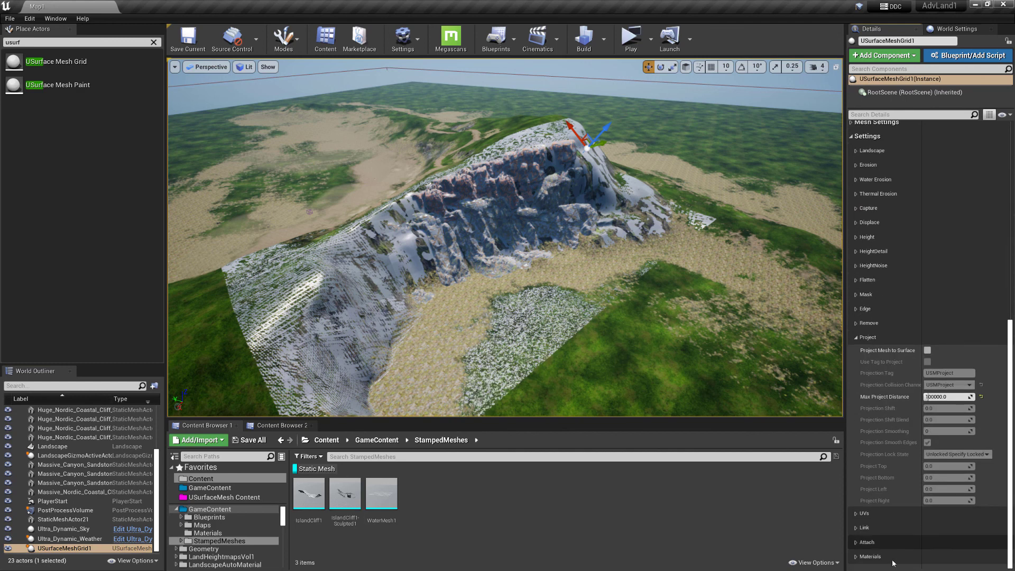
left_click(864, 528)
scroll(887, 492, "down", 3)
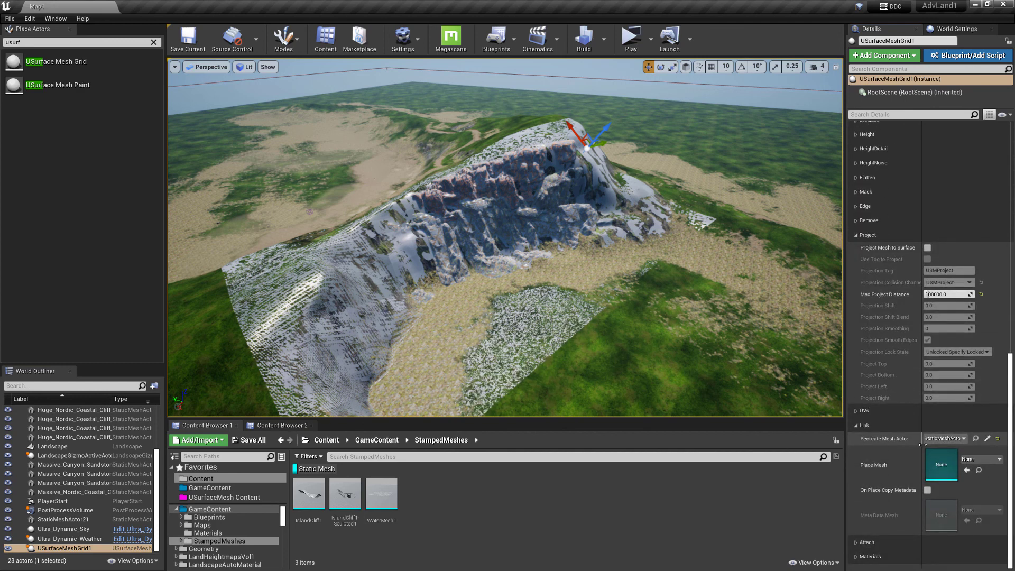
left_click_drag(922, 444, 919, 444)
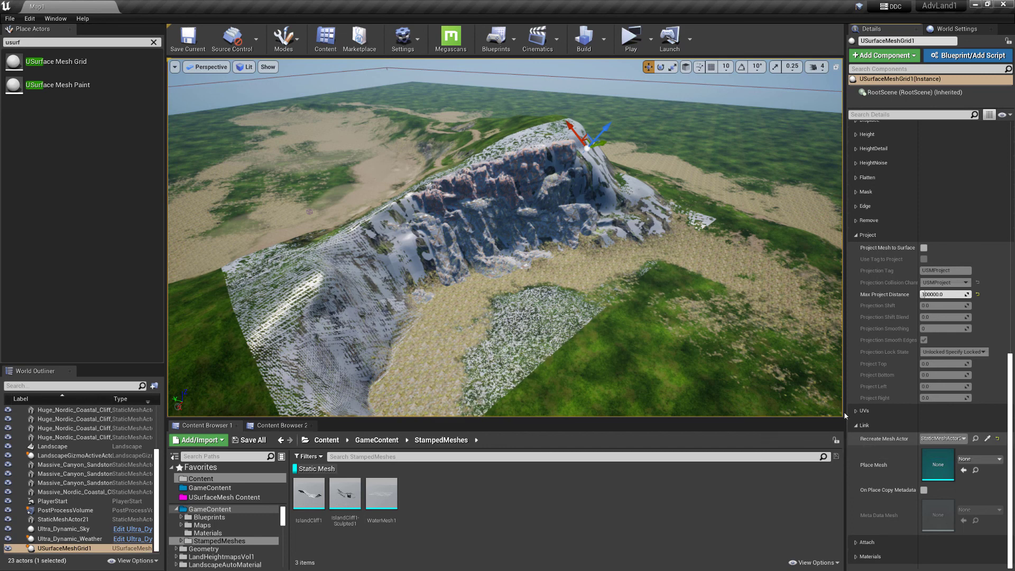
left_click(998, 439)
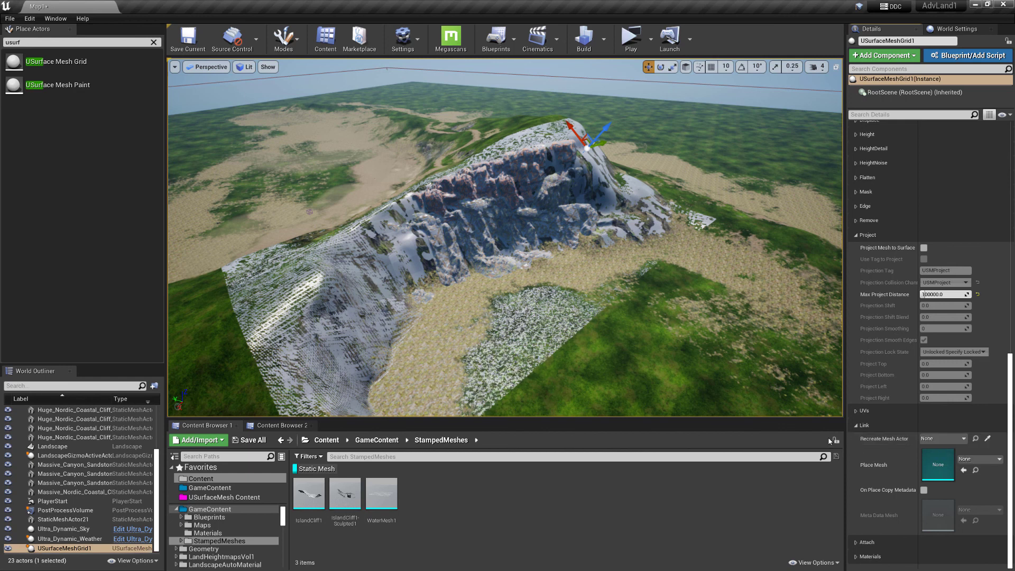
left_click(468, 293)
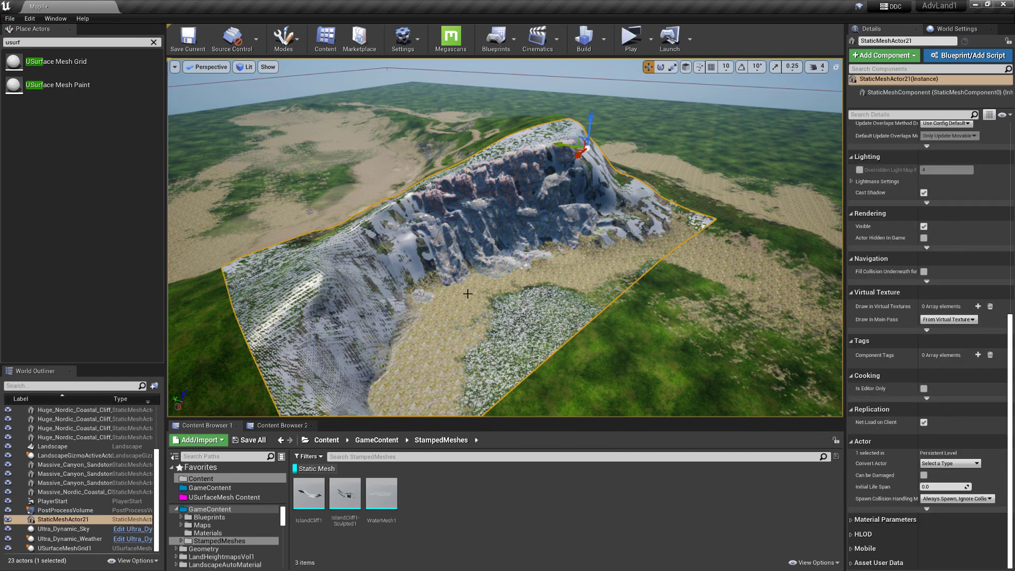
key("Delete")
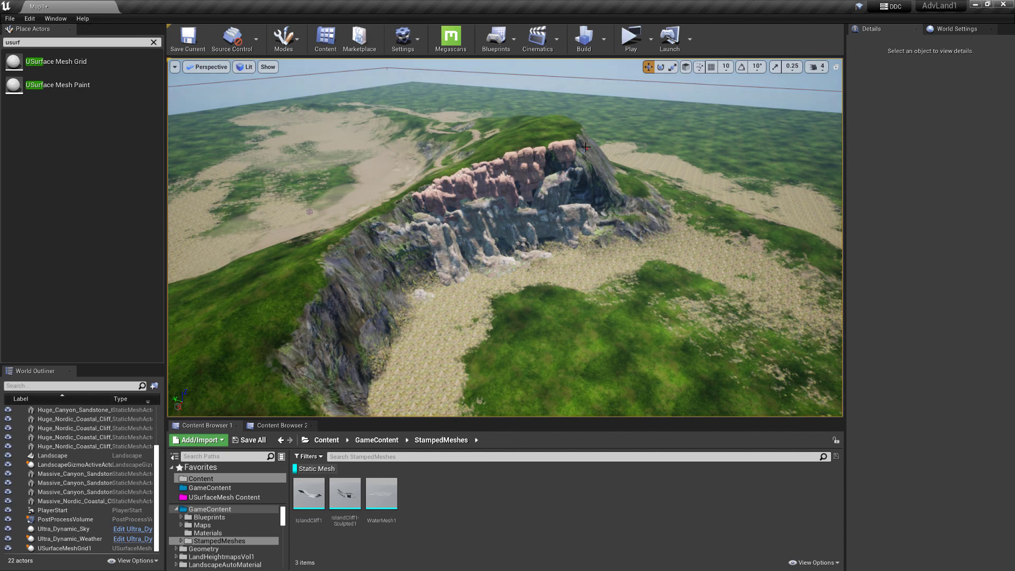
Assign IslandCliff1-Sculpted1 as the Place Mesh in the Link settings of USurfaceMeshGrid1
left_click(587, 147)
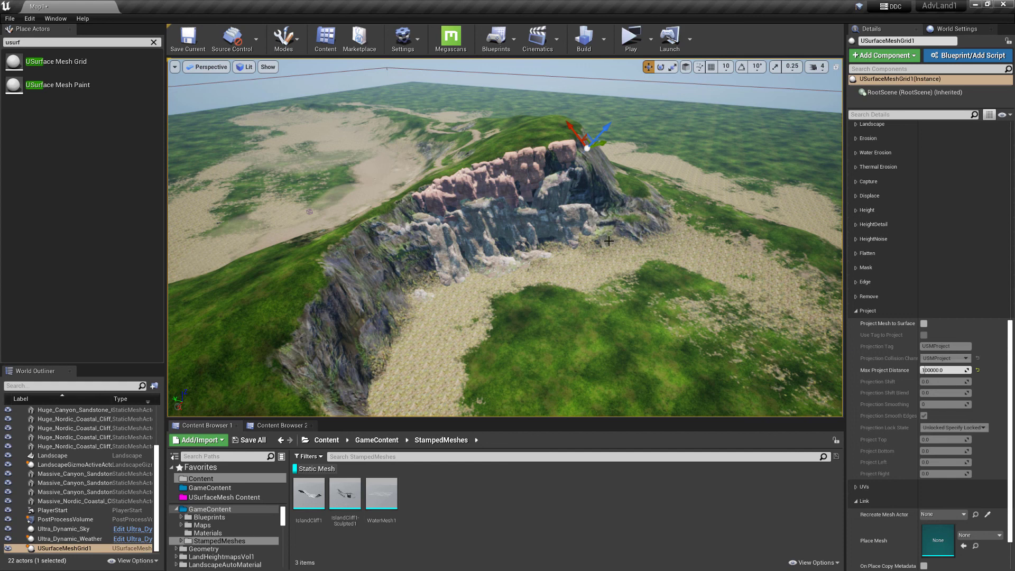
scroll(855, 429, "down", 3)
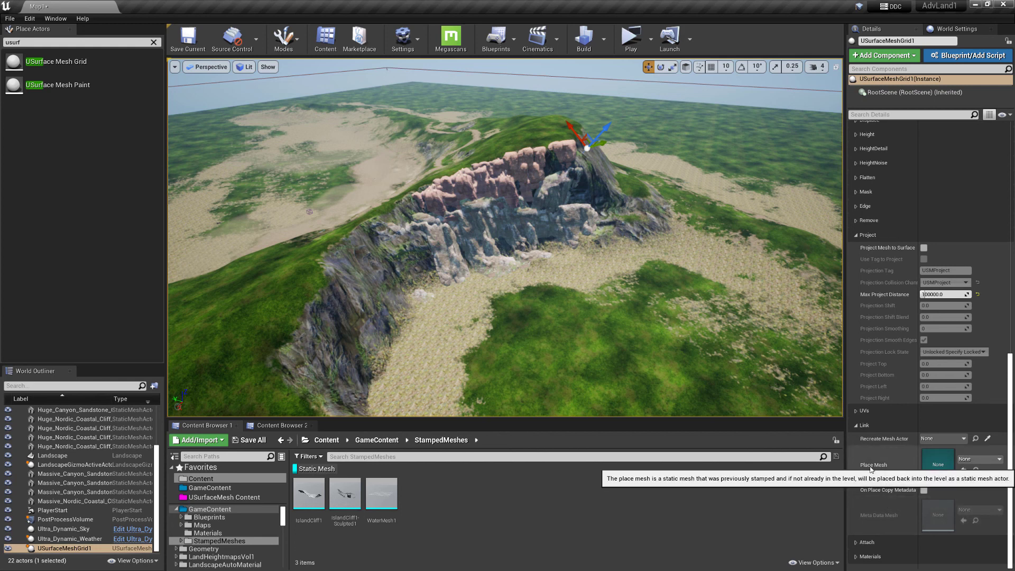
left_click(345, 494)
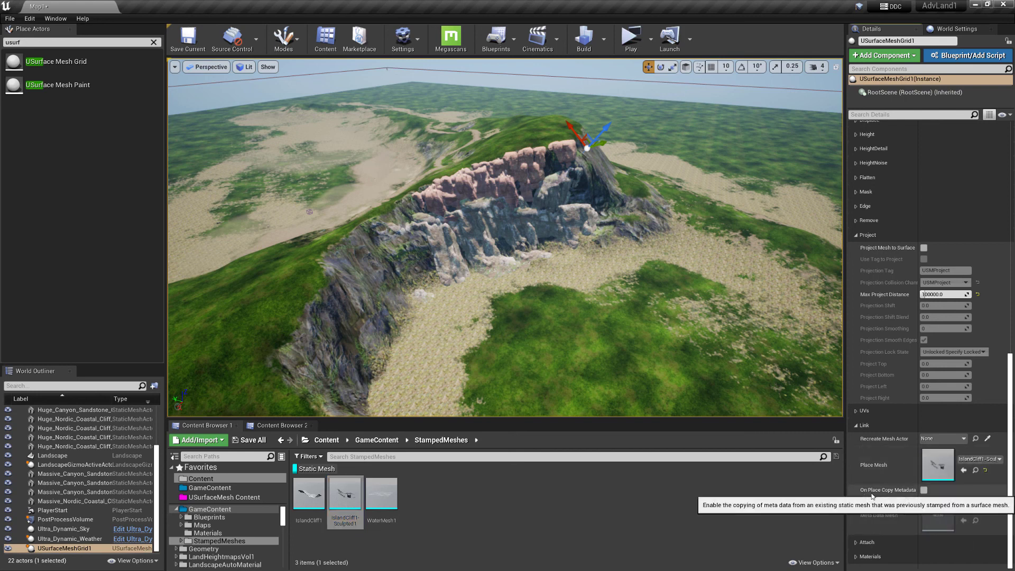
Enable On Place Copy Metadata and assign the original IslandCliff1 as the Meta Data Mesh
left_click(923, 490)
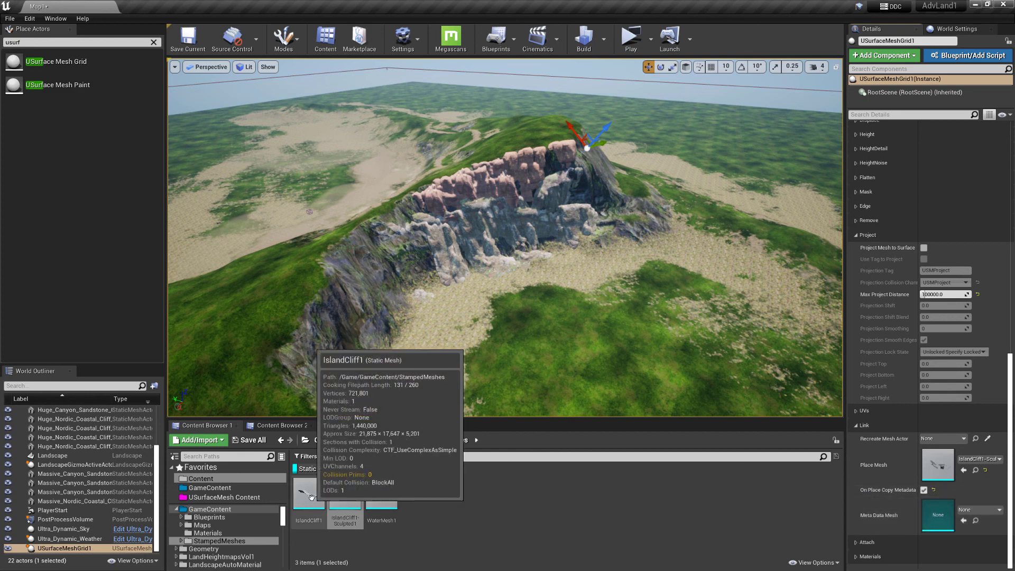
left_click_drag(309, 494, 947, 521)
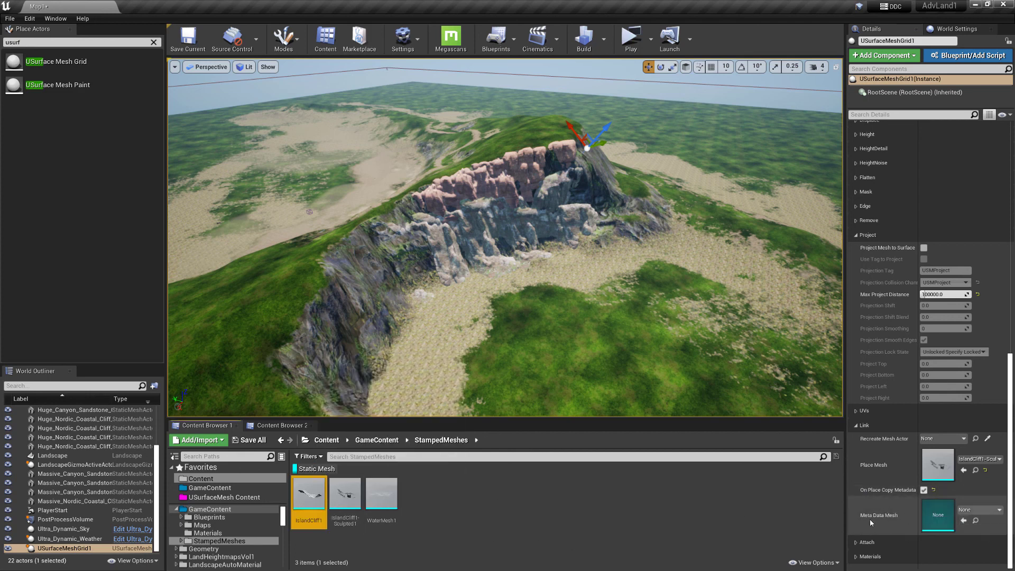
left_click(963, 520)
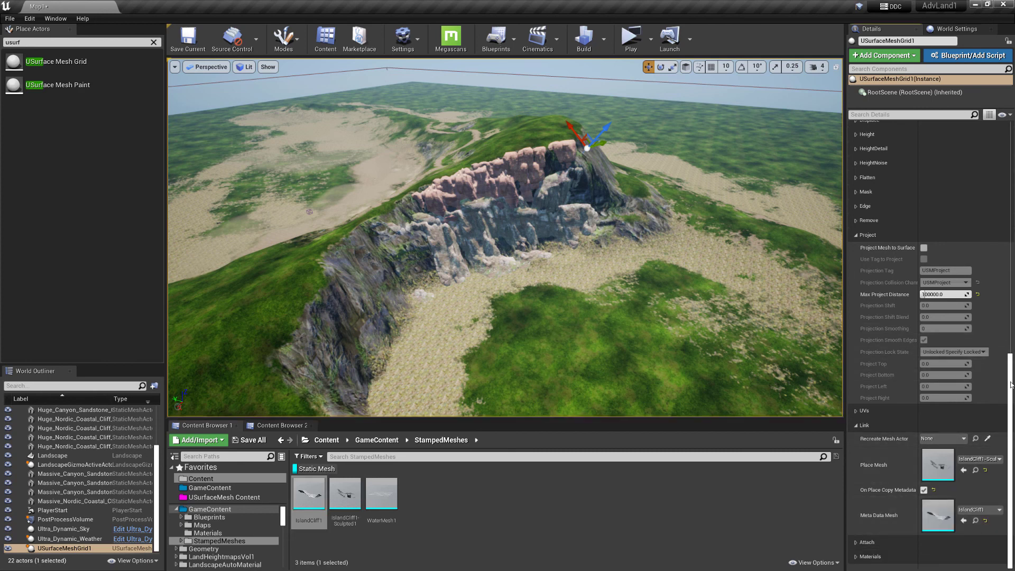
Place the sculpted mesh into the level from USurfaceMeshGrid1 and view its arch and cliff face up close
left_click_drag(1011, 385, 1010, 153)
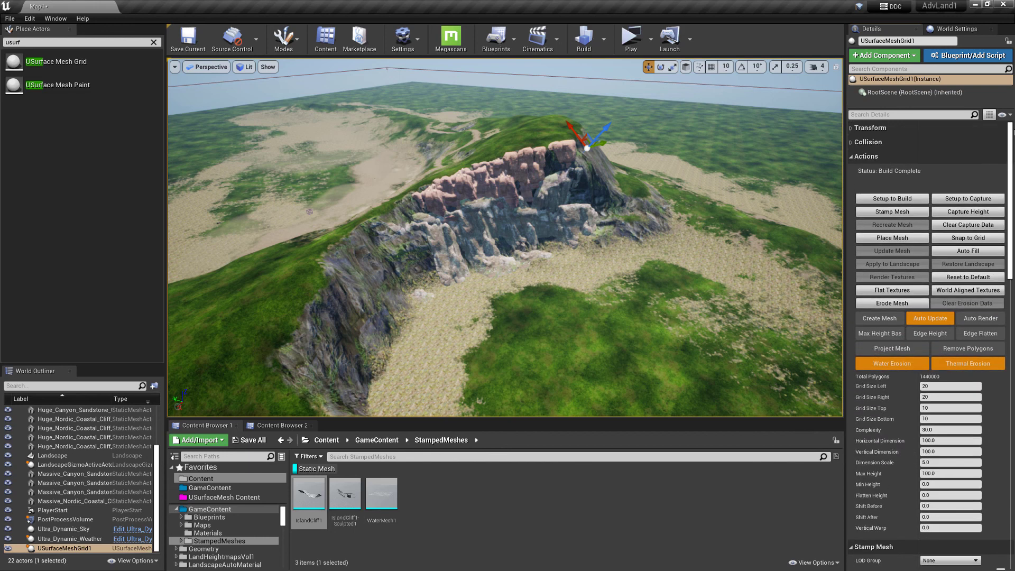
left_click(893, 238)
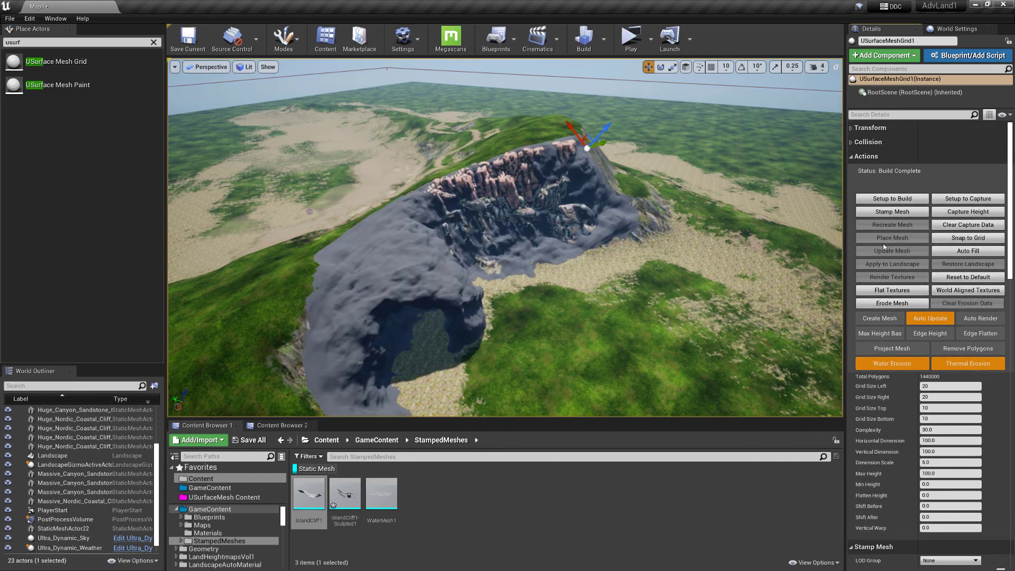
key("w")
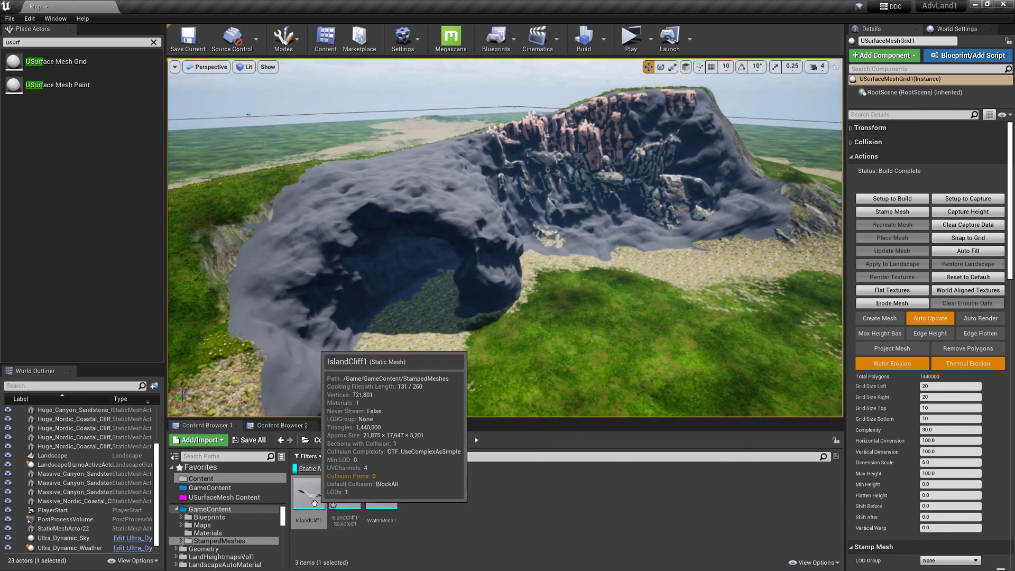
right_click_drag(434, 237, 516, 279)
key("e")
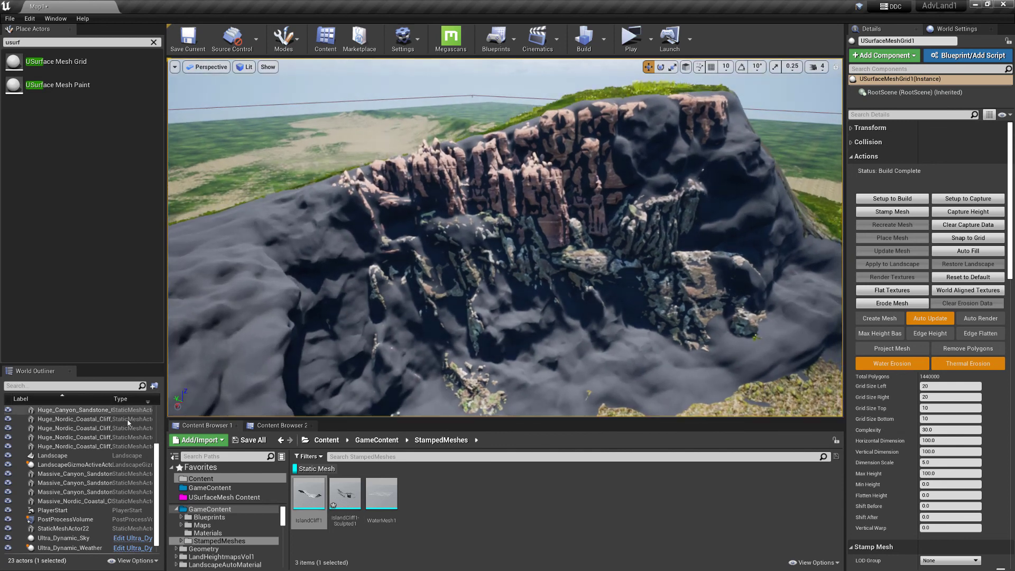
Delete all Huge and Massive Canyon Sandstone and Nordic Coastal Cliff rock meshes embedded in the sculpted cliff
left_click_drag(155, 468, 158, 430)
left_click(74, 432)
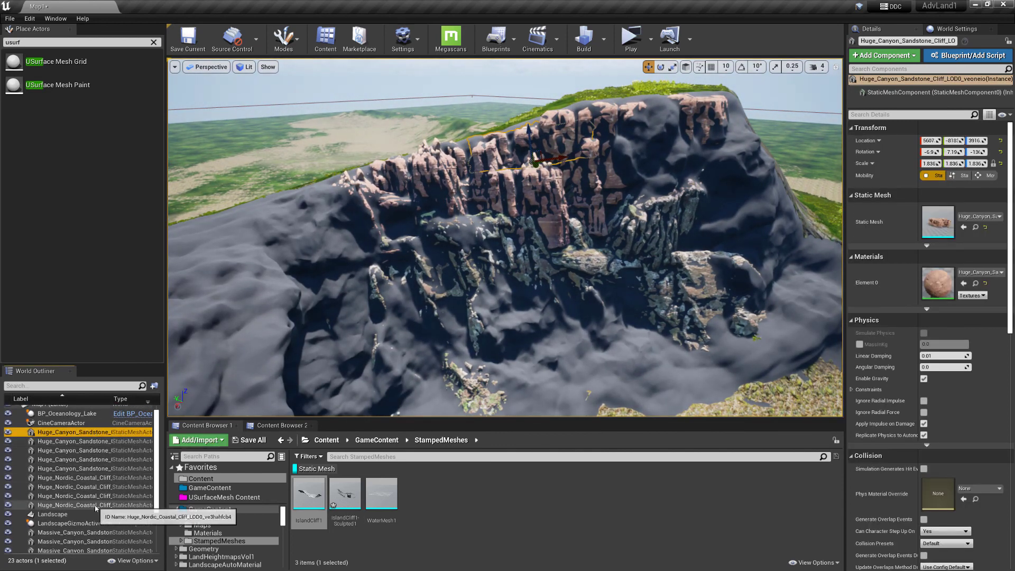
left_click(97, 505, "shift")
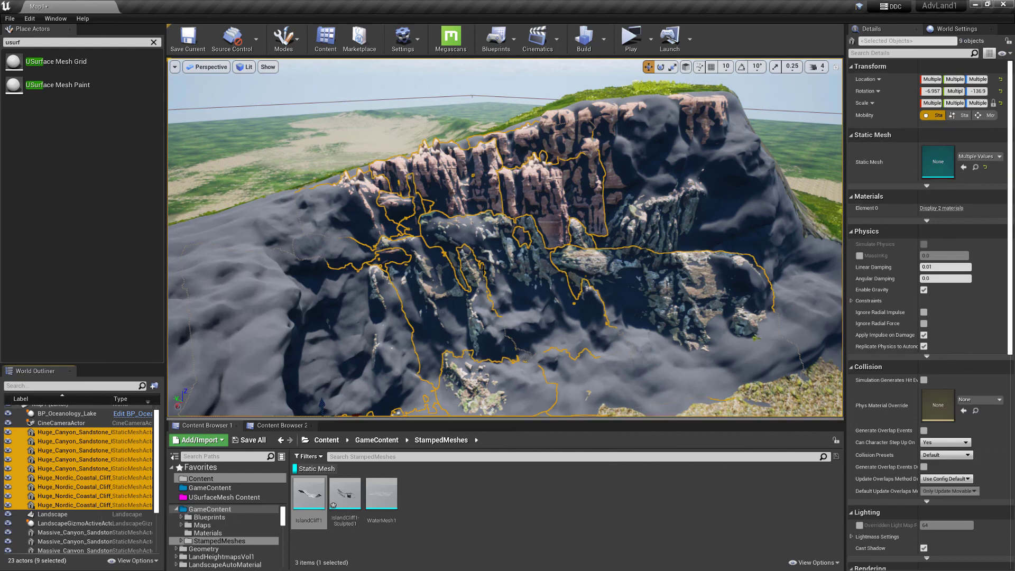
key("f")
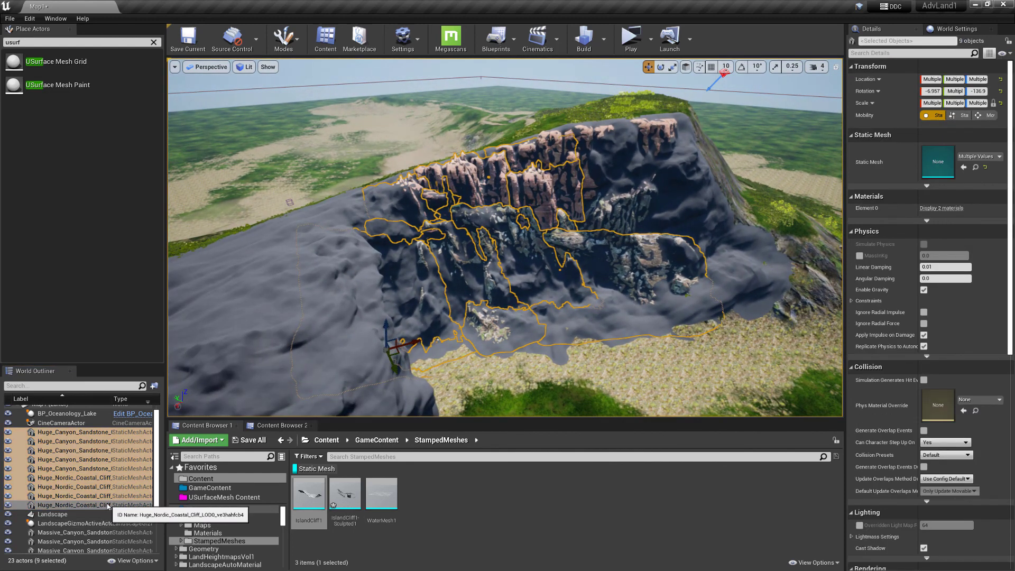
scroll(107, 507, "down", 2)
left_click(74, 500, "ctrl")
left_click(74, 509, "ctrl")
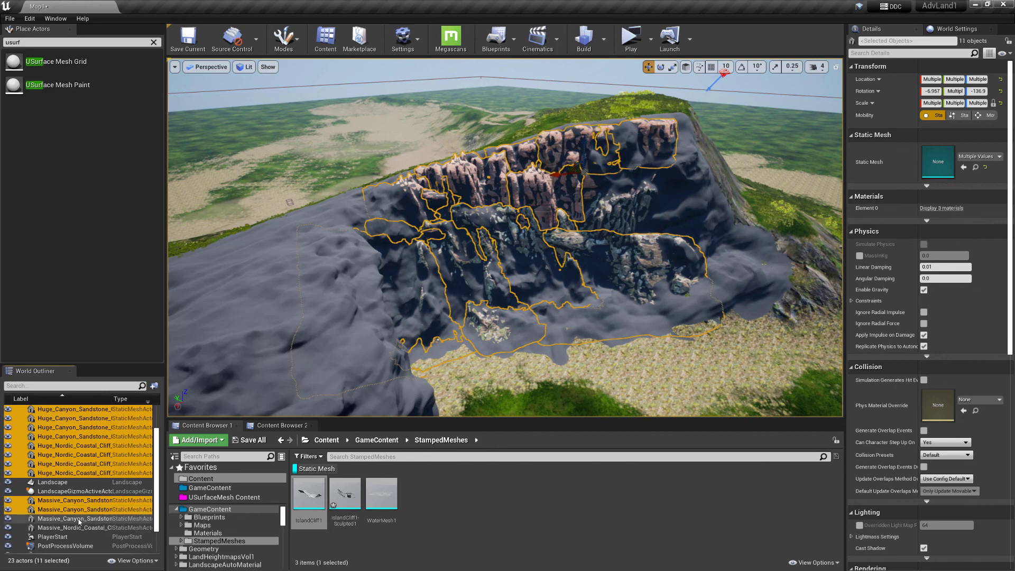
left_click(79, 520, "ctrl")
left_click(79, 527, "ctrl")
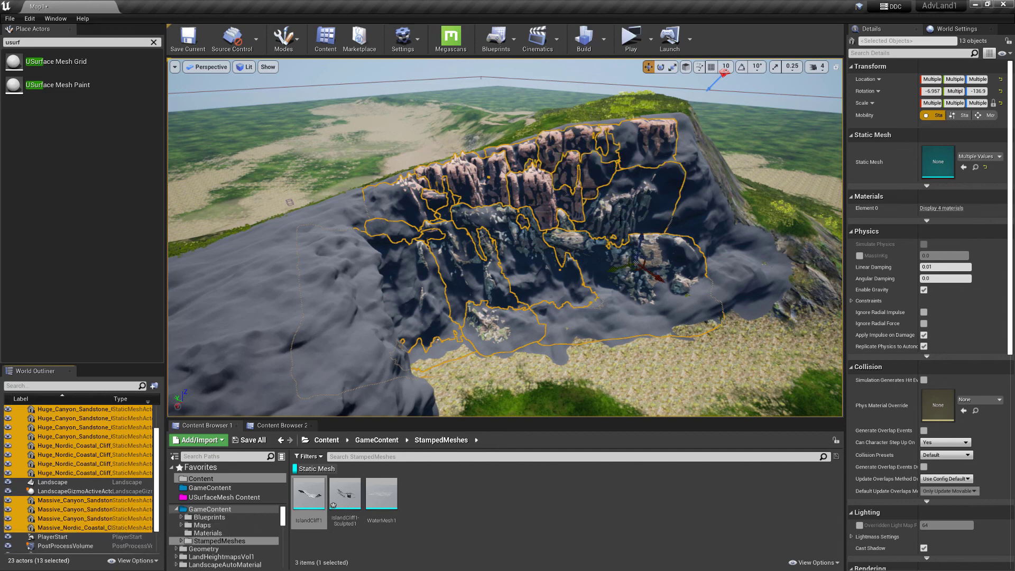
key("f")
key("Delete")
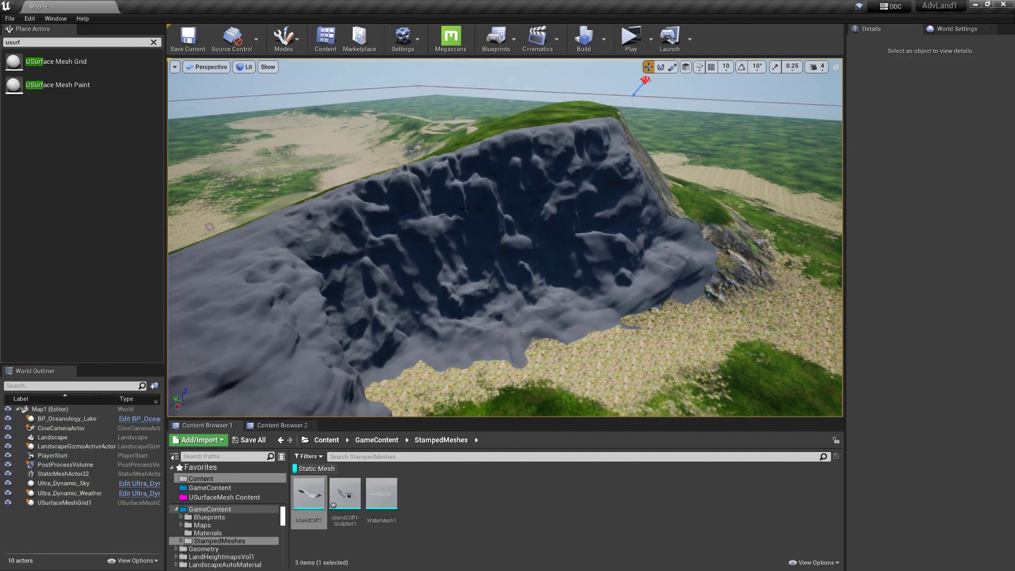
Inspect the bare sculpted cliff and set the Ultra_Dynamic_Sky Time of Day to about 1637
left_click_drag(464, 209, 659, 196, "alt")
left_click(491, 248)
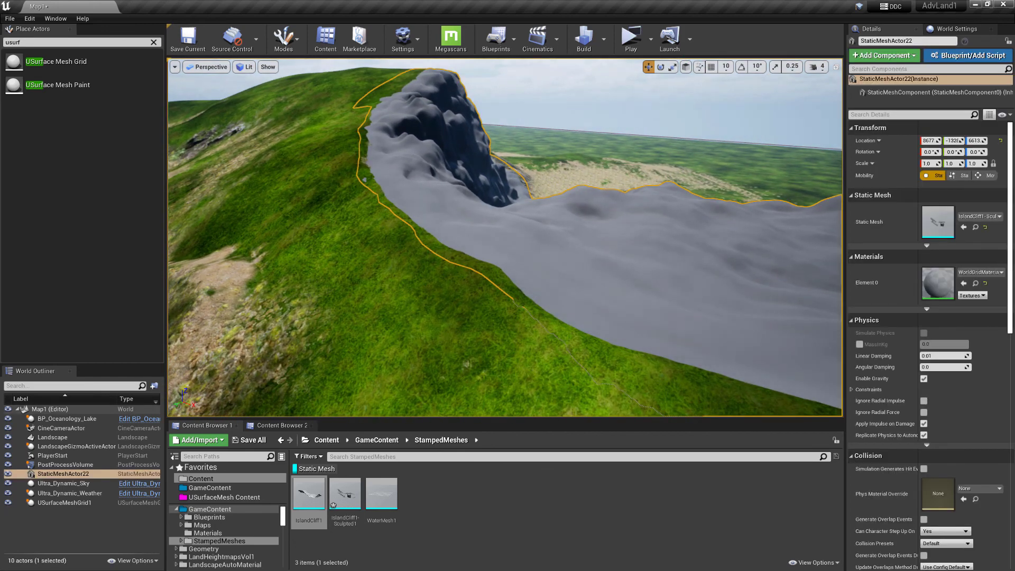
mouse_move(491, 248)
left_mouse_down("alt")
mouse_move(465, 233)
mouse_move(339, 225)
left_mouse_up("alt")
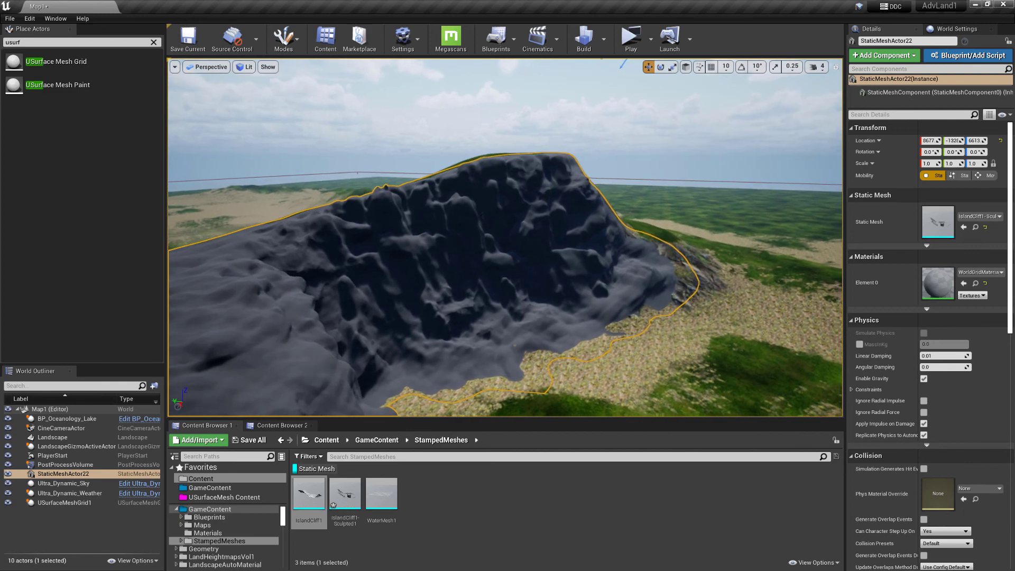
right_click_drag(491, 248, 471, 269)
left_click(694, 114)
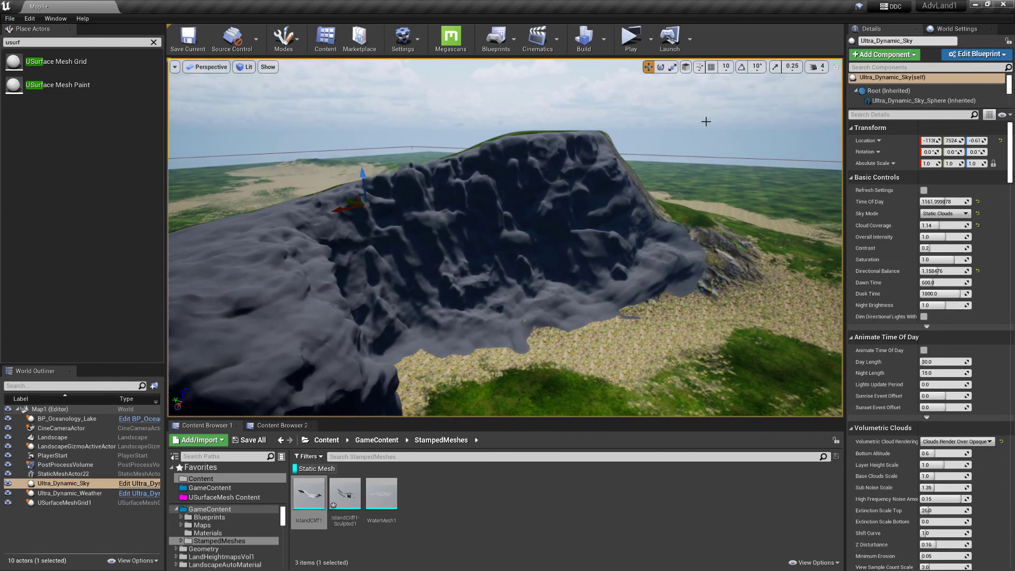
left_click_drag(948, 202, 1001, 202)
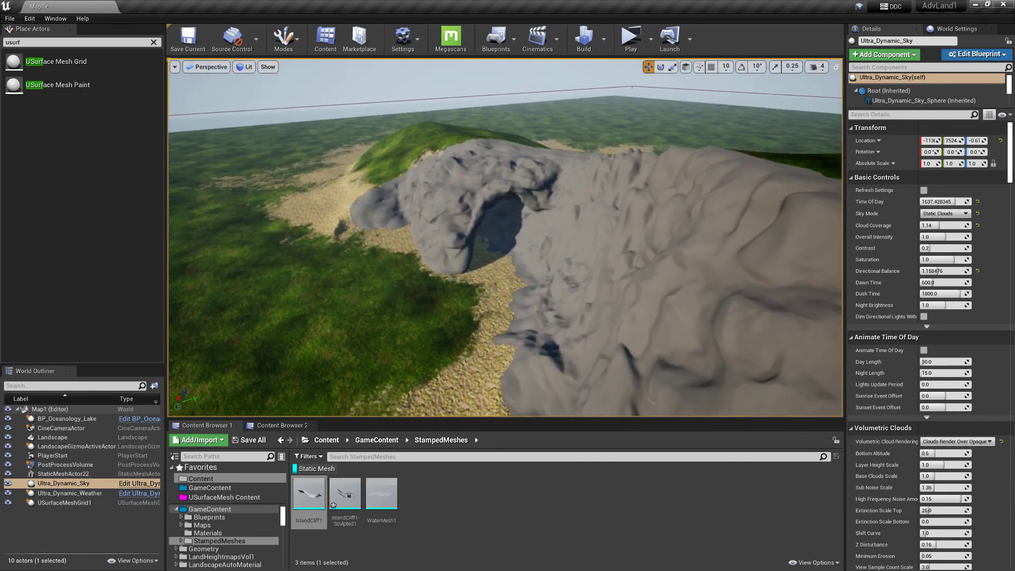
Examine the sculpted cliff's mesh density in wireframe, then its arch and cliff face in lit shading
key("alt+1")
scroll(589, 214, "up", 3)
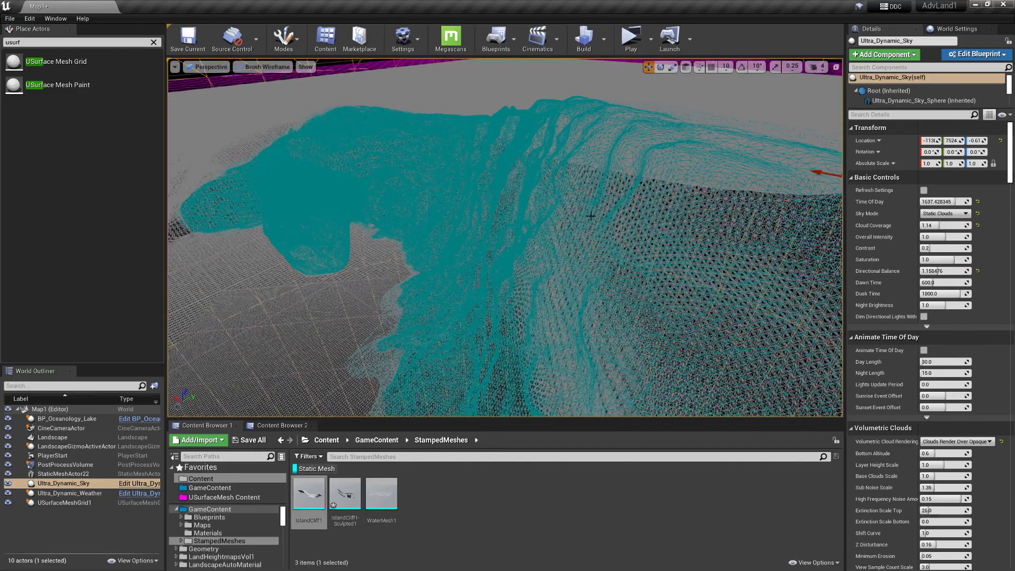
key("alt+4")
left_click(582, 218)
key("alt+1")
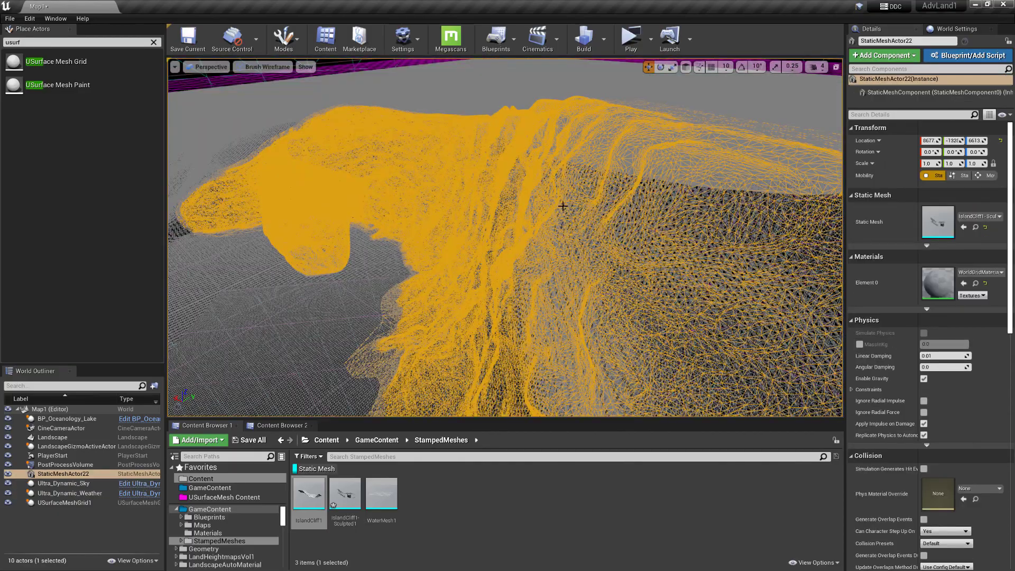
right_click_drag(583, 218, 657, 219)
key("alt+4")
right_click_drag(531, 213, 516, 191)
right_click_drag(325, 324, 324, 324)
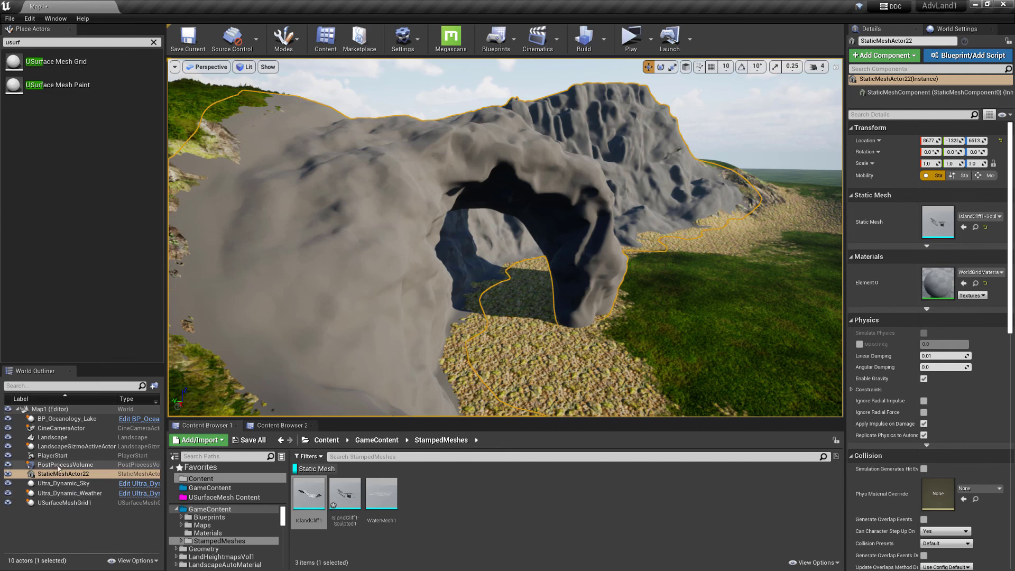
Raise BP_Oceanology_Lake to a Z location of about 1500 so the water floods the base of the arch
double_click(60, 418)
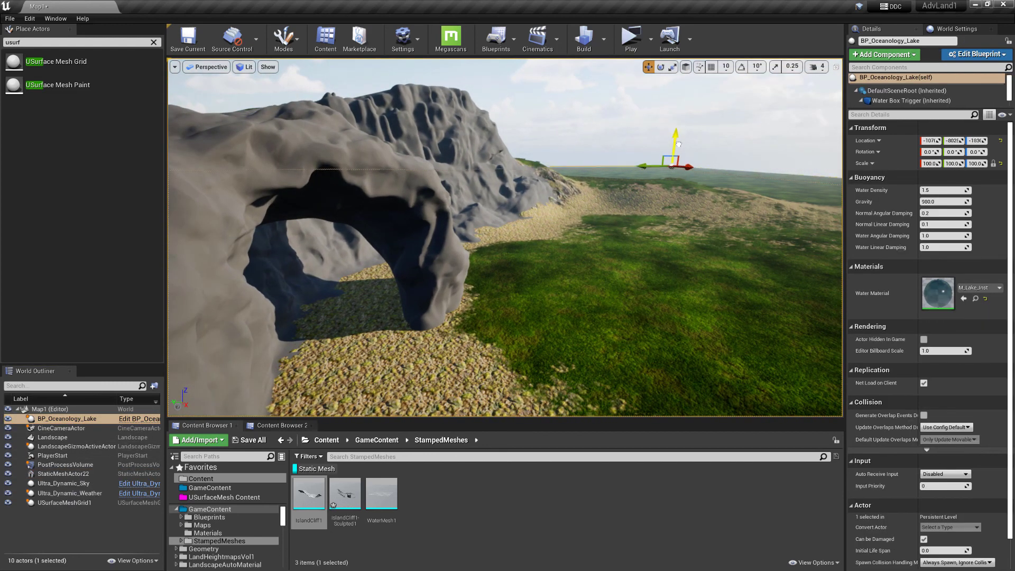
left_click_drag(679, 144, 681, 134)
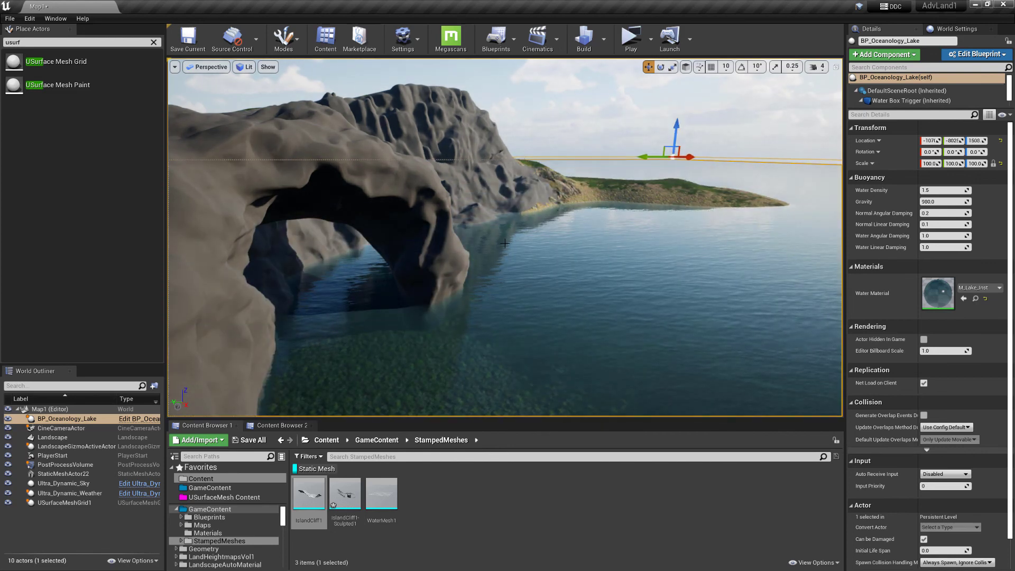
key("e")
mouse_move(505, 243)
right_mouse_down()
mouse_move(460, 255)
mouse_move(506, 254)
right_mouse_up()
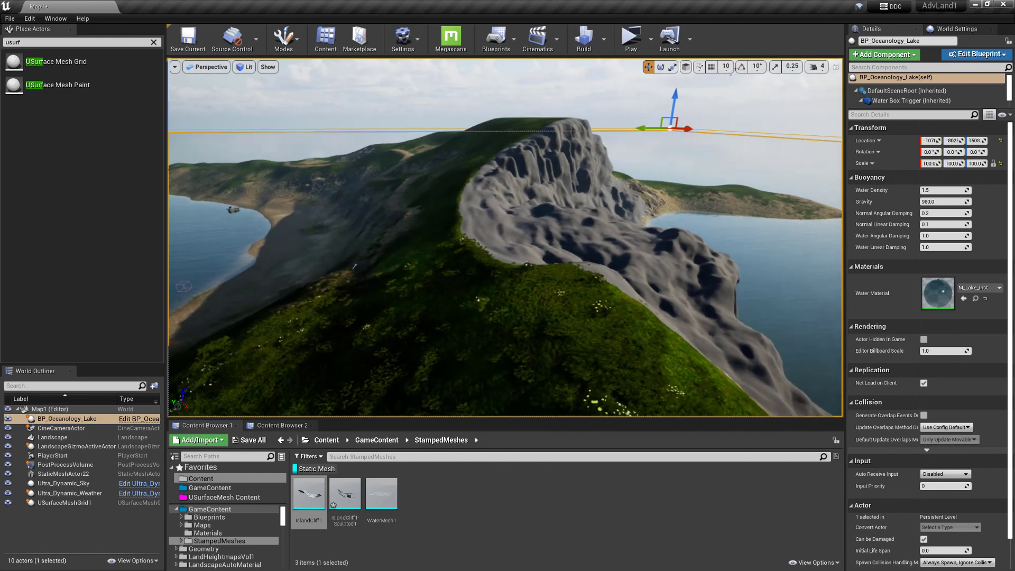
right_click_drag(577, 142, 585, 141)
key("a")
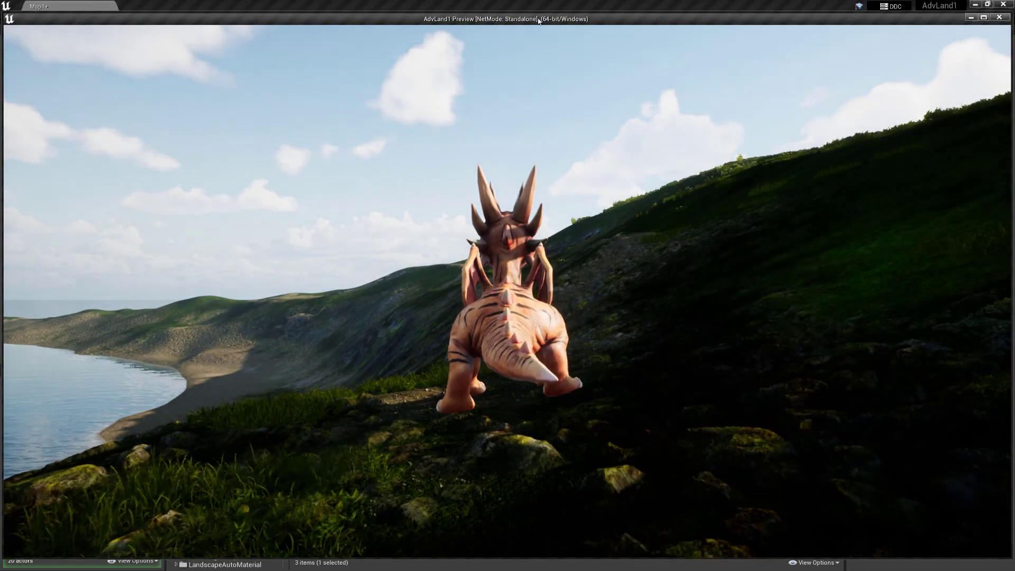
Maximize the standalone game preview and fly the dragon over the grassy ridge onto the sculpted cliff top
double_click(538, 20)
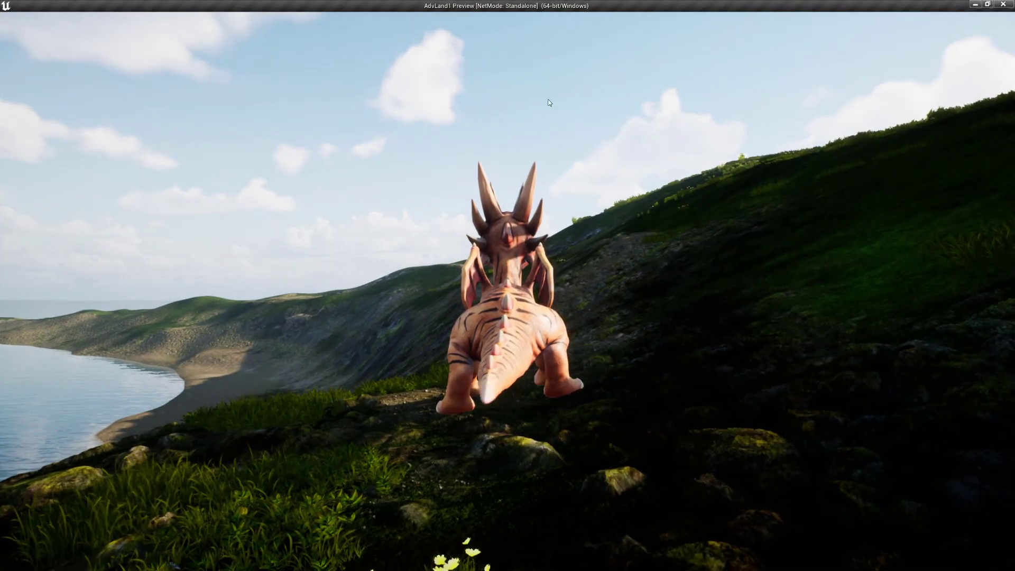
key("w")
key("w")
key("space")
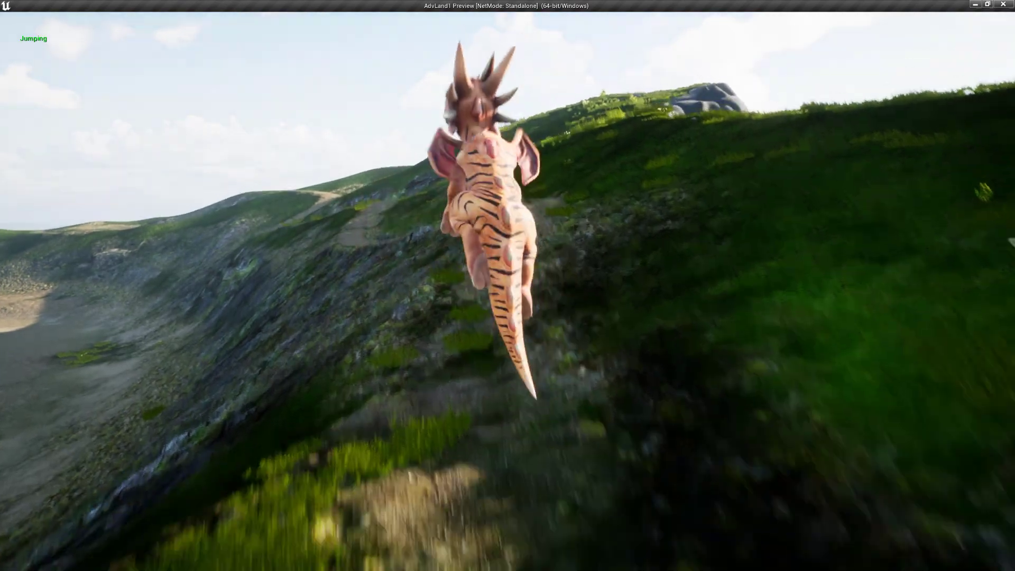
key("w")
key("space")
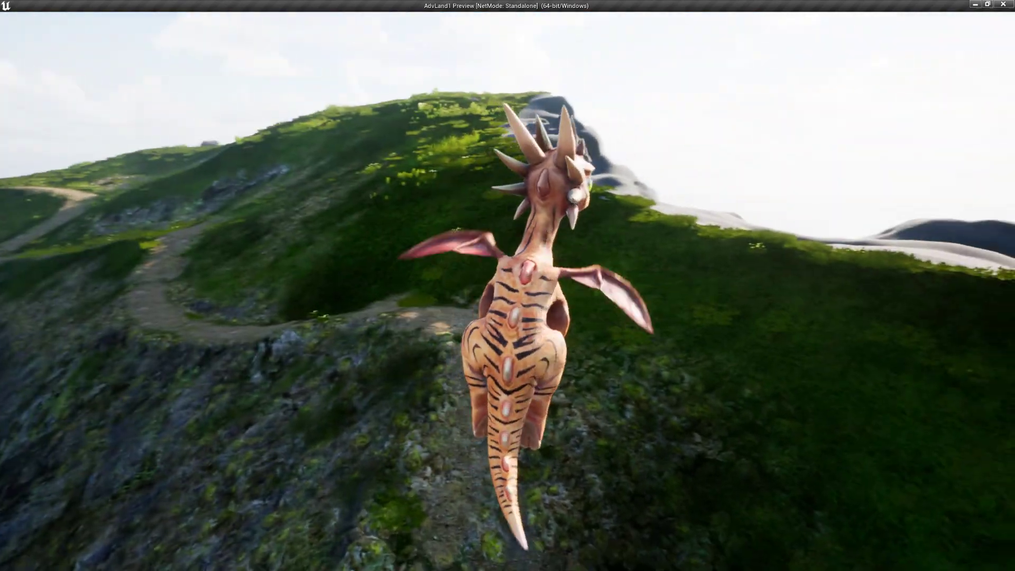
key("w")
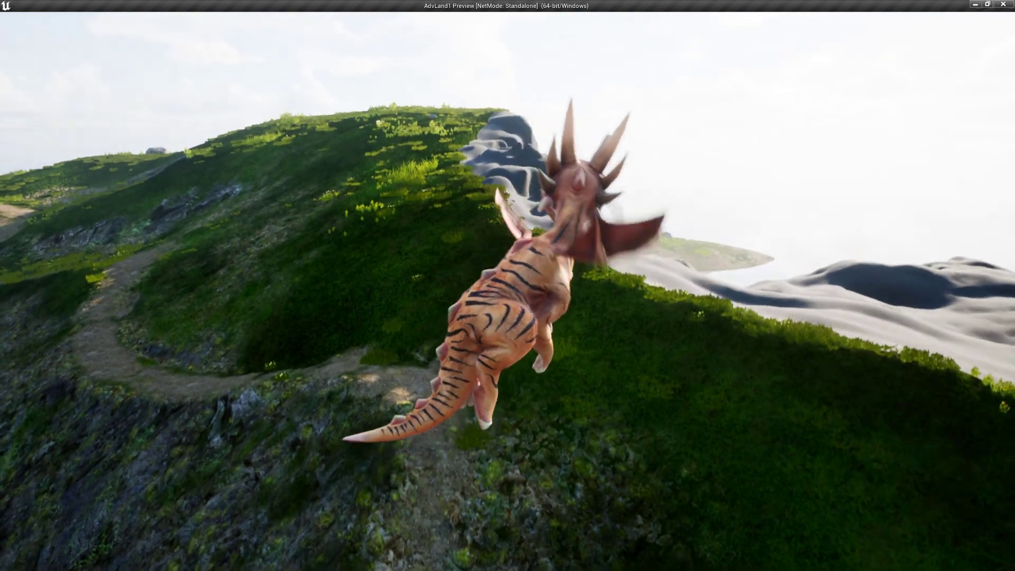
key("w")
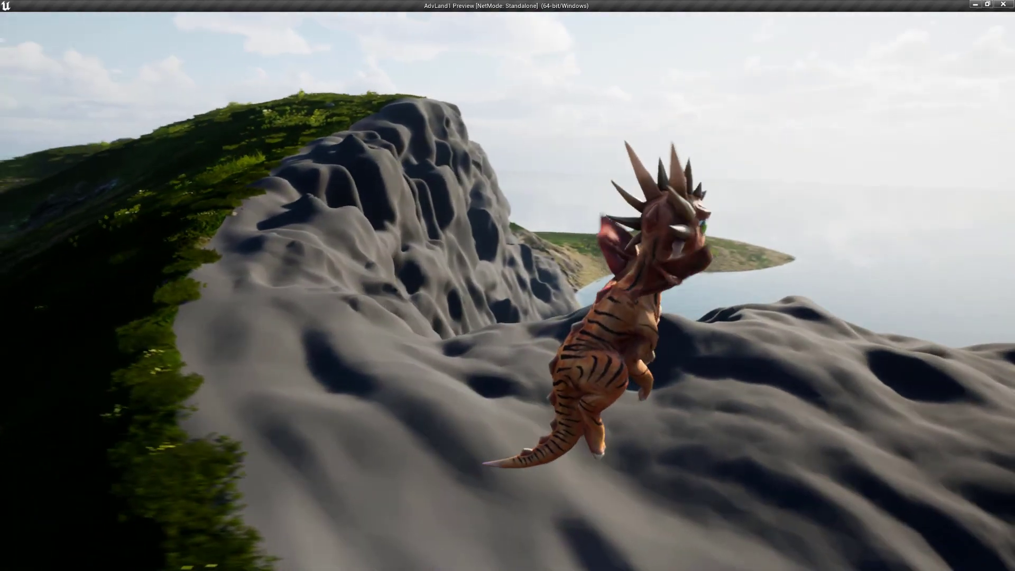
key("w")
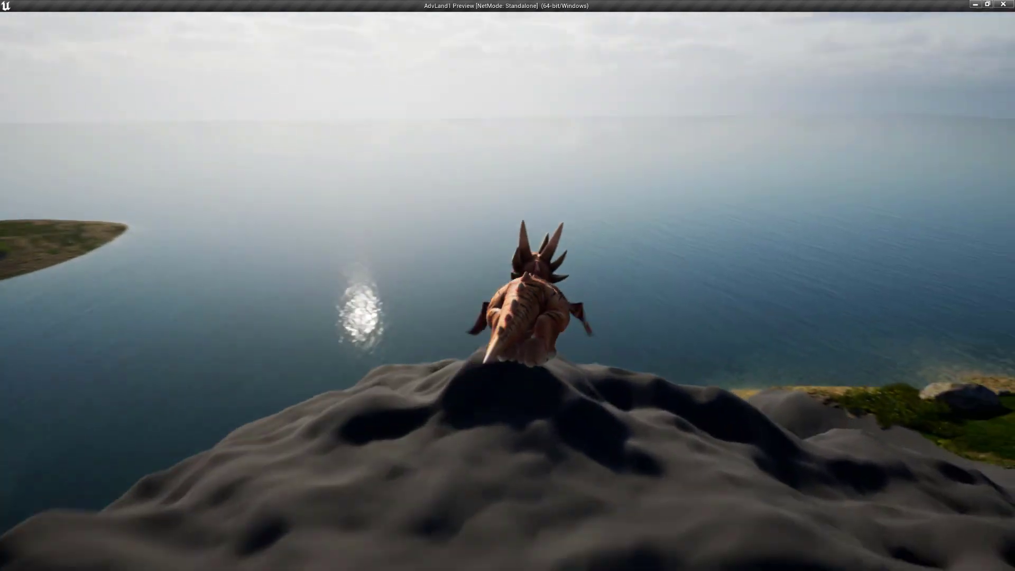
Fly the dragon over the water along the cliff face and around the rock arch to test the mesh
key("w")
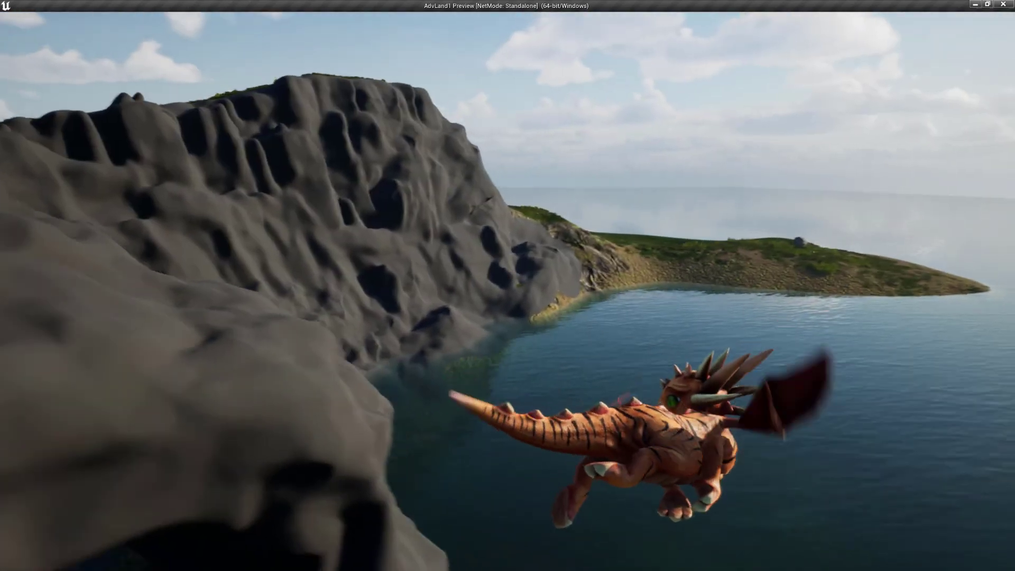
key("w")
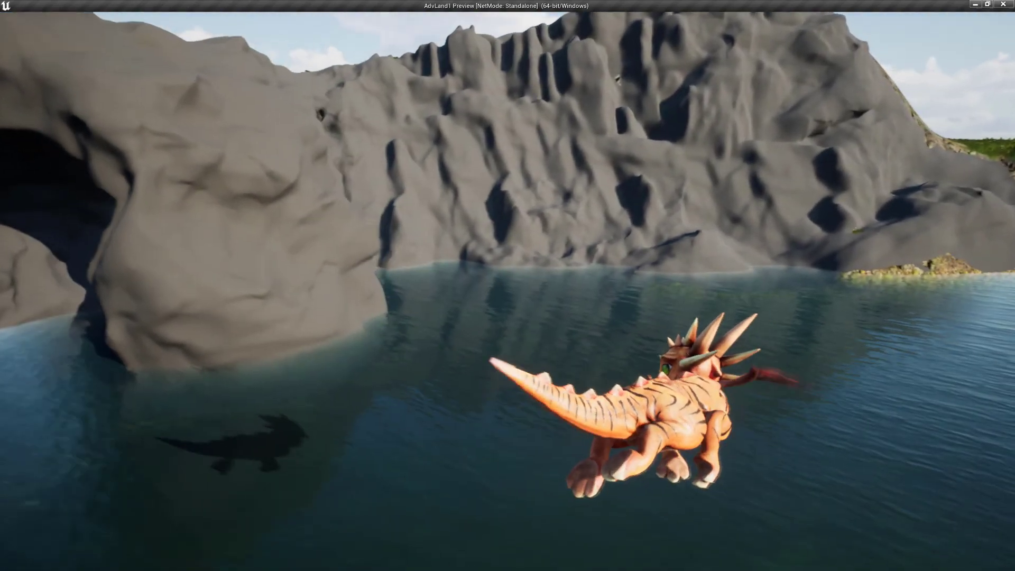
key("w")
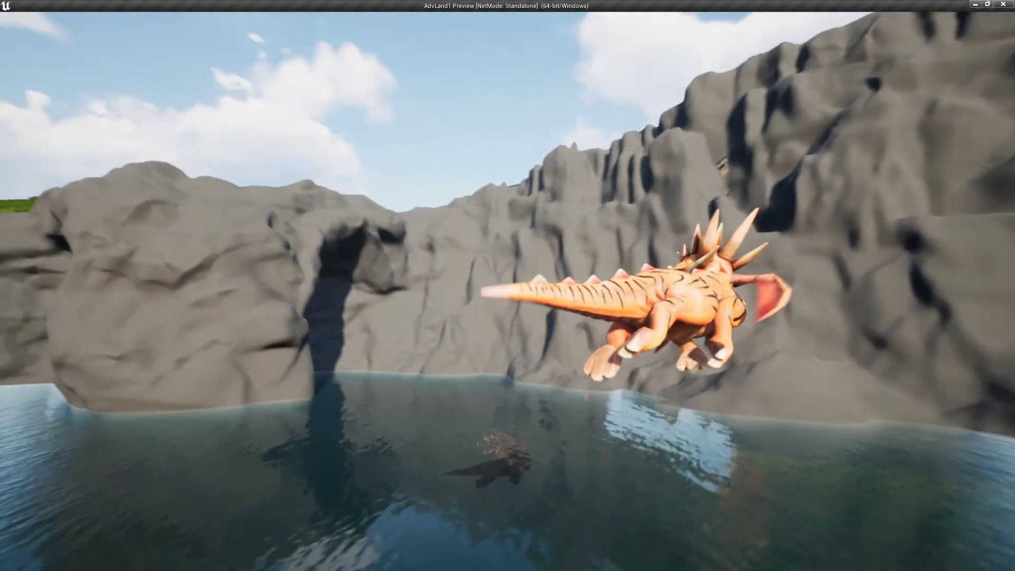
key("w")
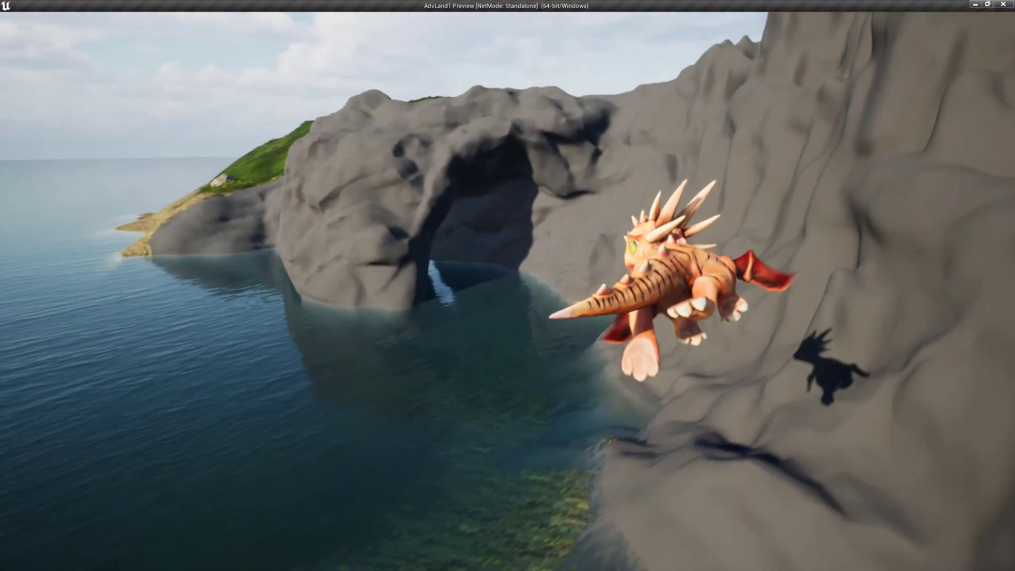
key("w")
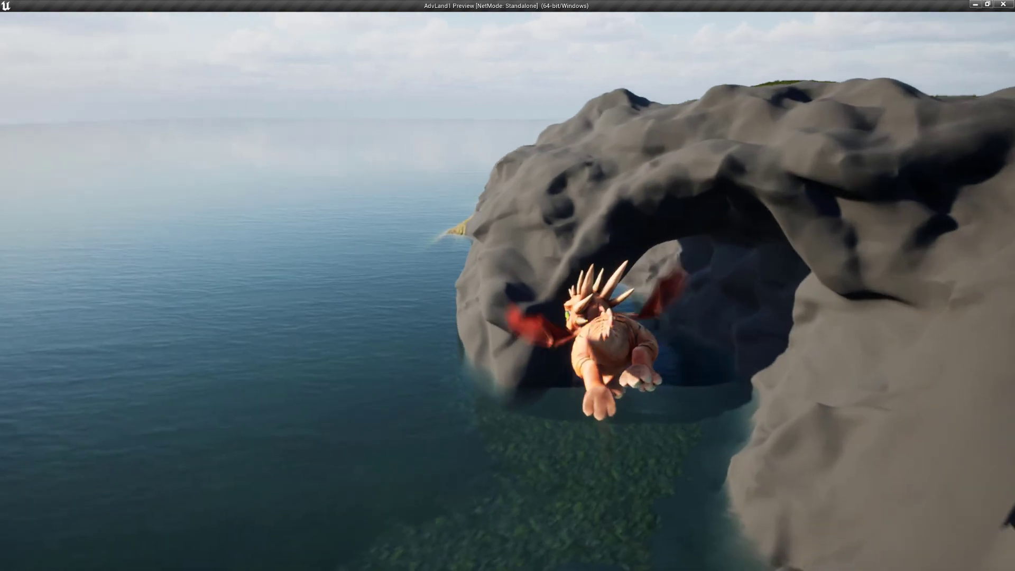
key("w")
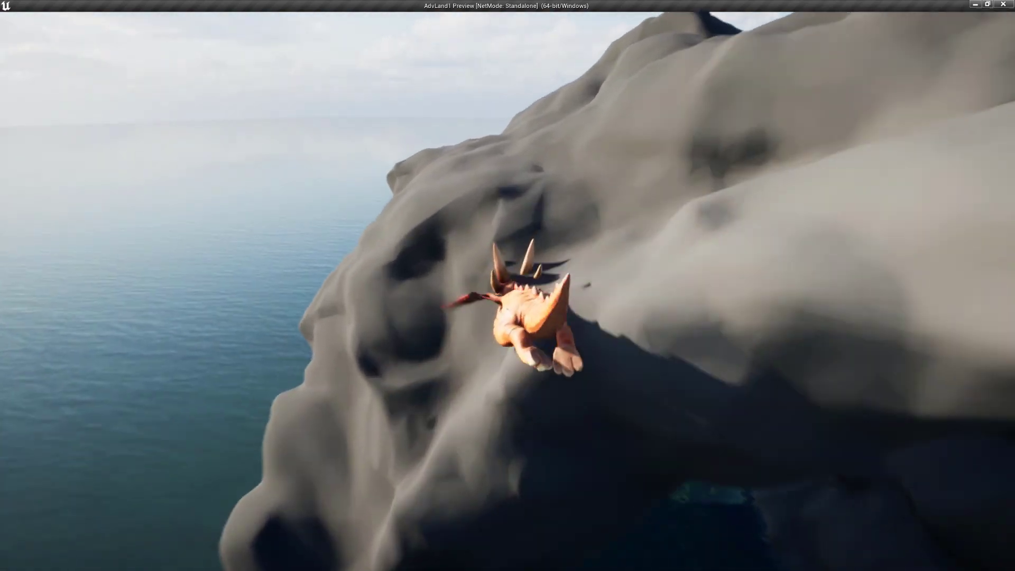
key("w")
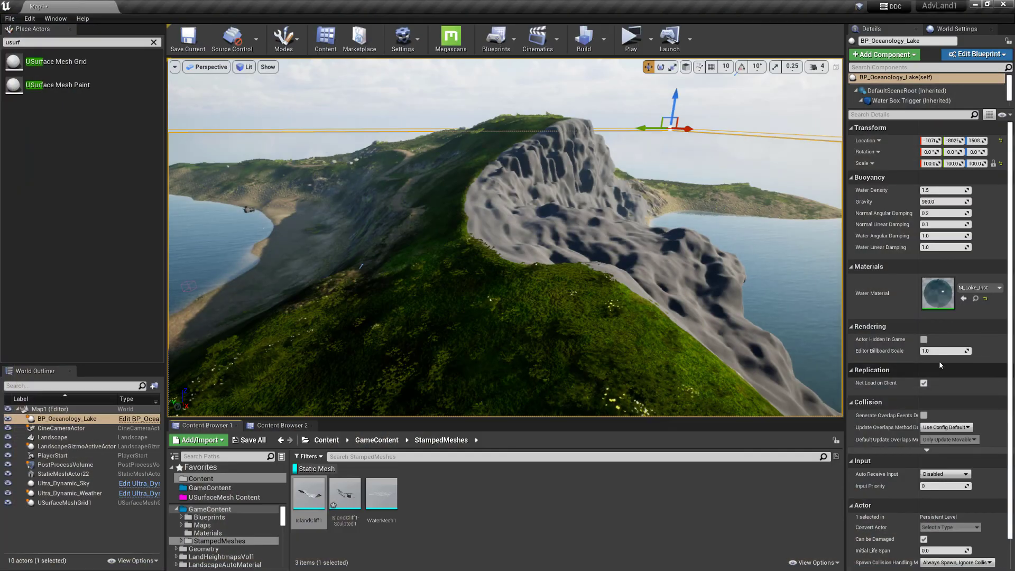
Select the sculpted cliff actor at the arch and look through its physics and collision settings
key("w")
right_click_drag(714, 318, 581, 248)
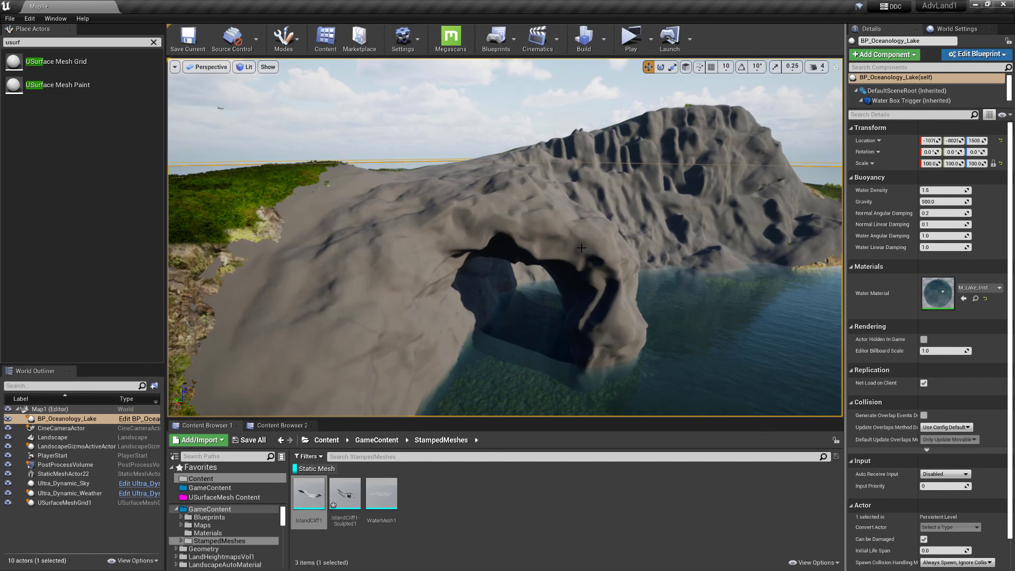
left_click(581, 248)
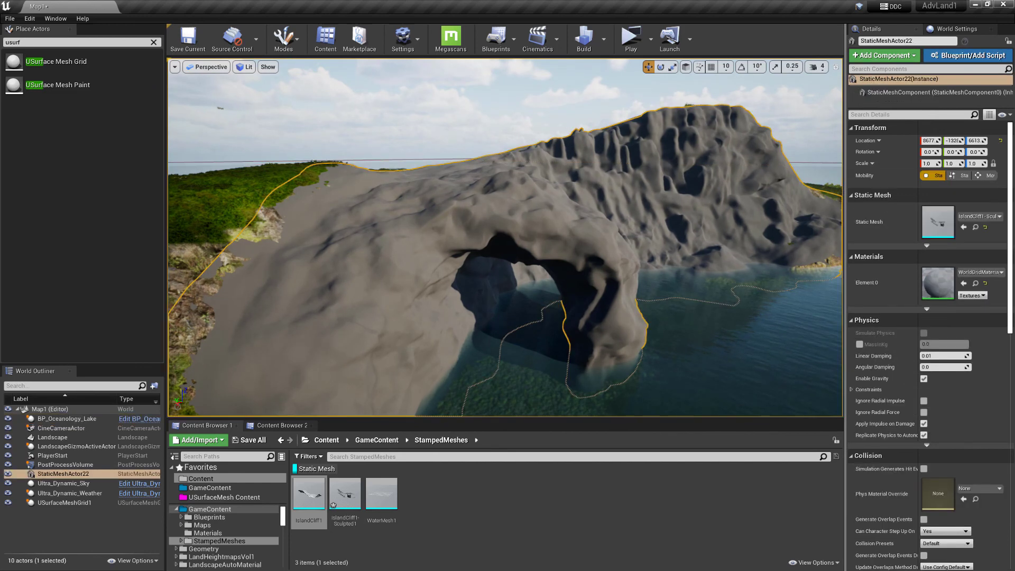
mouse_move(597, 260)
right_mouse_down()
mouse_move(568, 278)
mouse_move(627, 275)
mouse_move(597, 259)
right_mouse_up()
key("d")
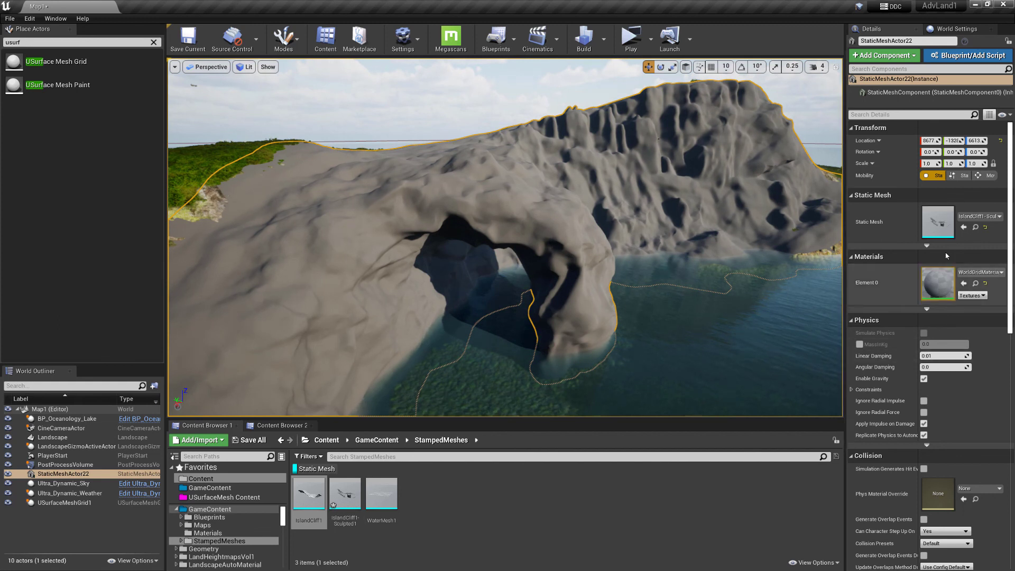
scroll(885, 391, "down", 5)
scroll(886, 393, "down", 1)
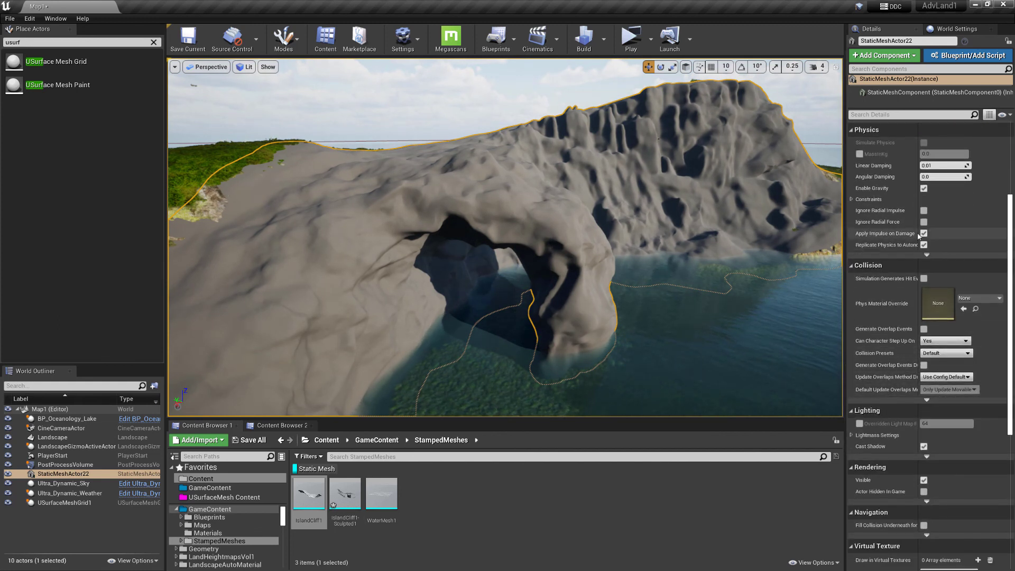
scroll(919, 236, "up", 6)
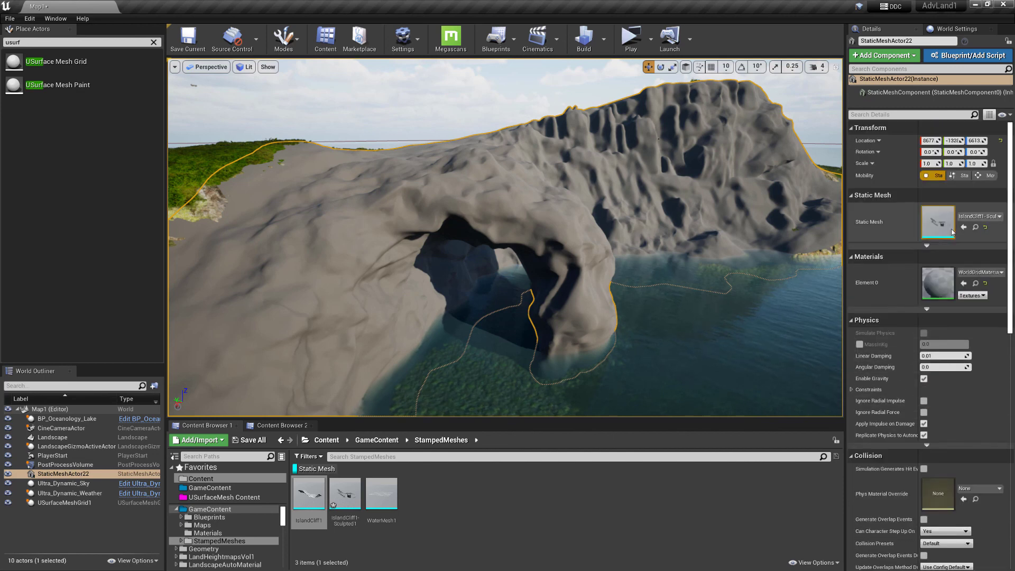
Open the IslandCliff1-Sculpted1 mesh asset and set its Collision Complexity to Use Complex Collision As Simple
double_click(949, 228)
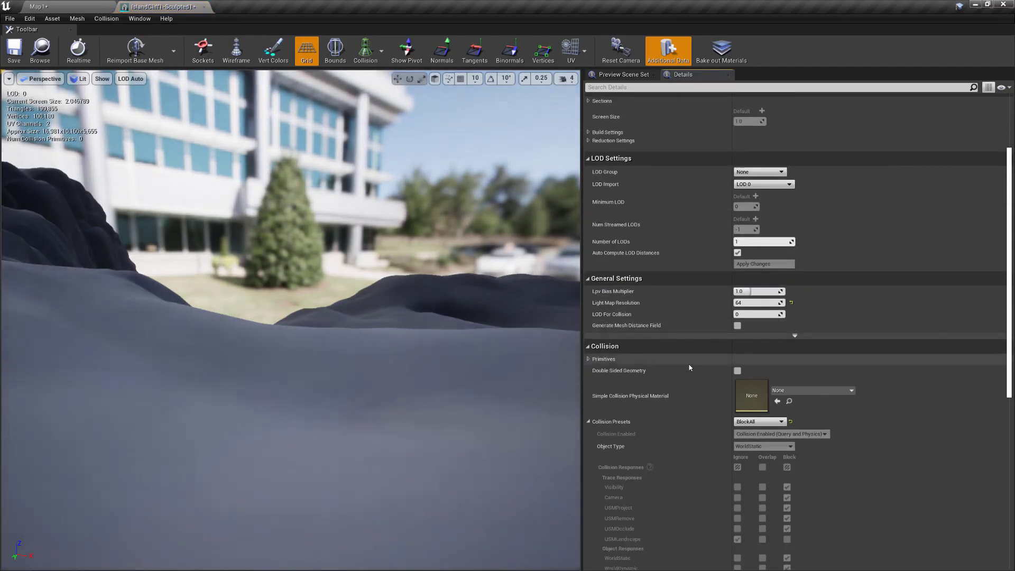
scroll(720, 353, "down", 5)
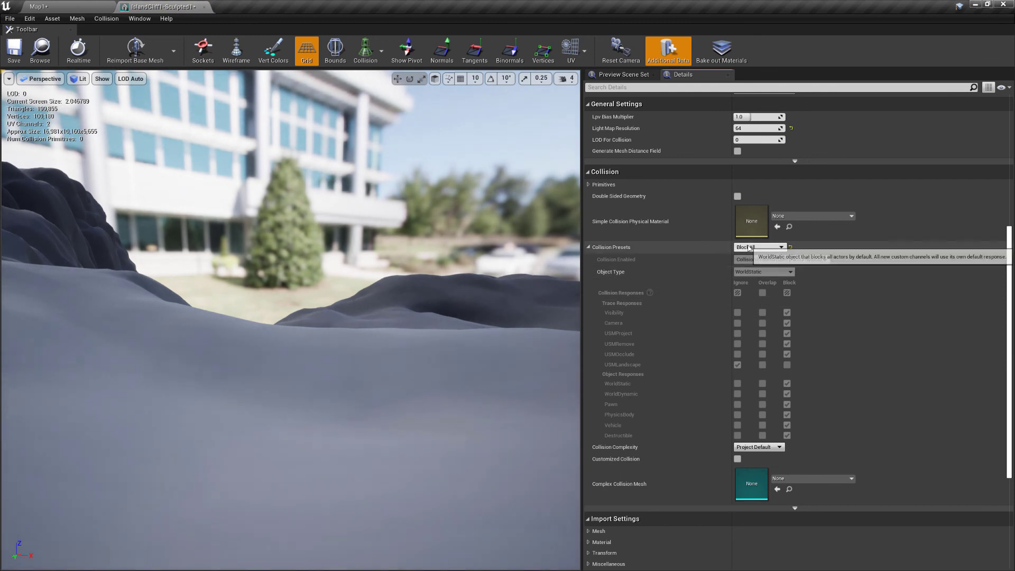
left_click(756, 447)
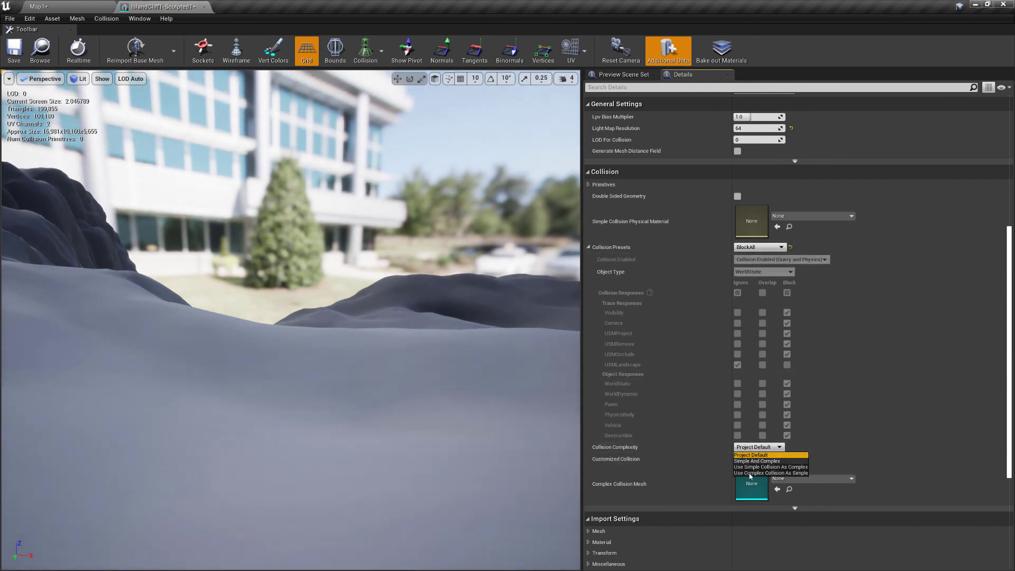
left_click(800, 474)
Check the sculpted mesh's geometry in wireframe, return to lit shading and save the mesh asset
mouse_move(419, 276)
right_mouse_down()
mouse_move(212, 295)
mouse_move(433, 268)
right_mouse_up()
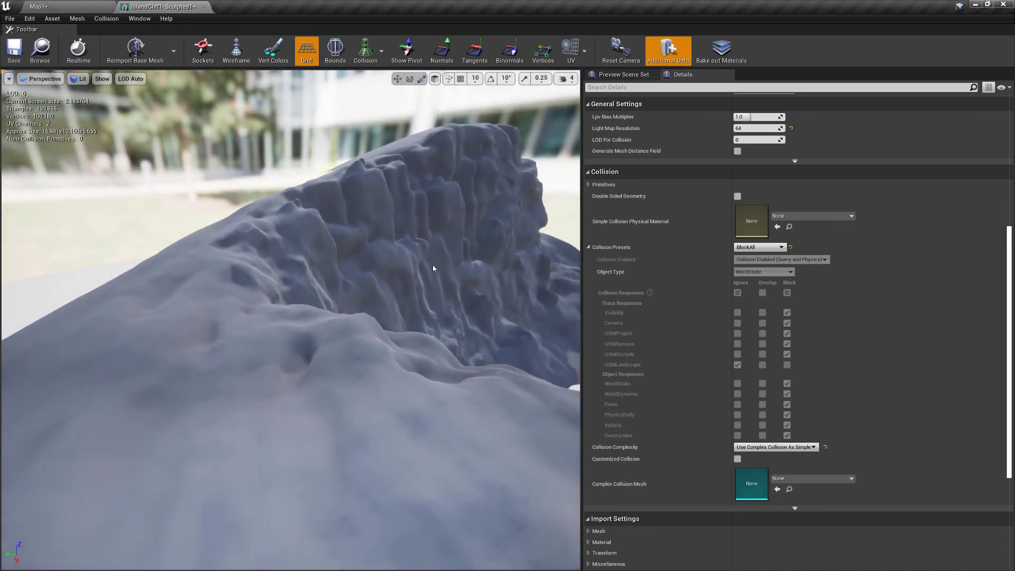
key("alt+2")
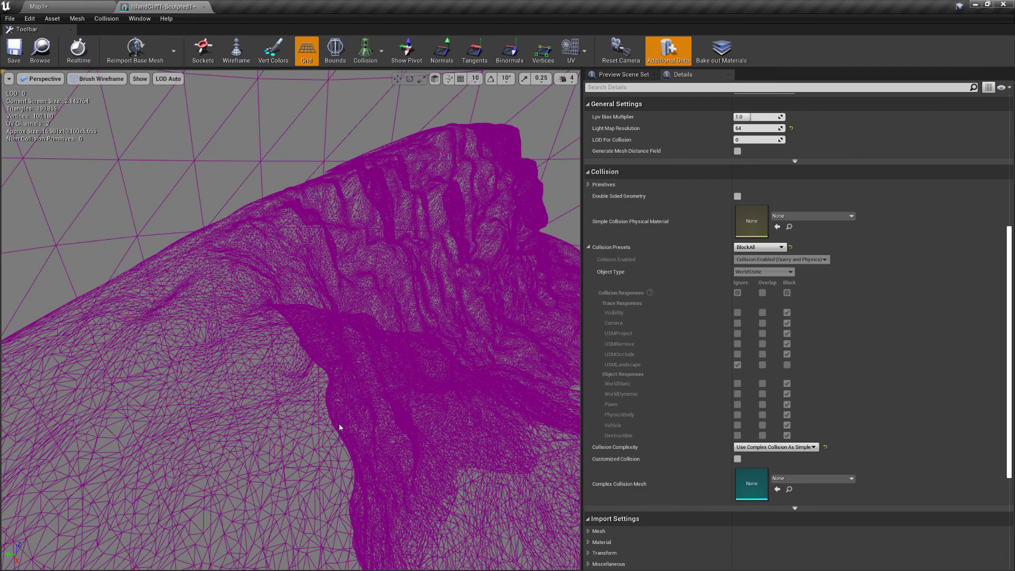
right_click_drag(279, 419, 217, 430)
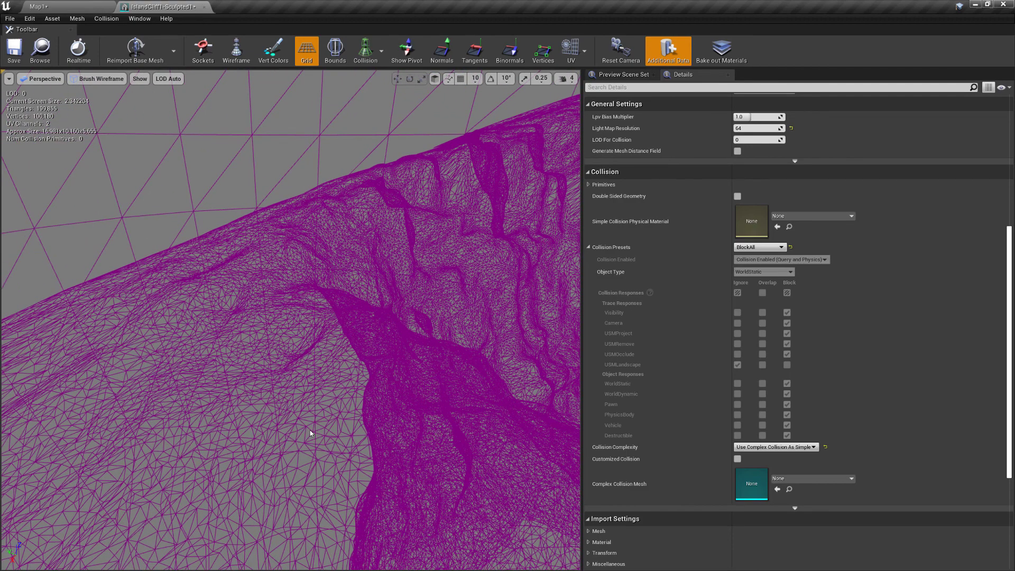
key("alt+4")
left_click(14, 50)
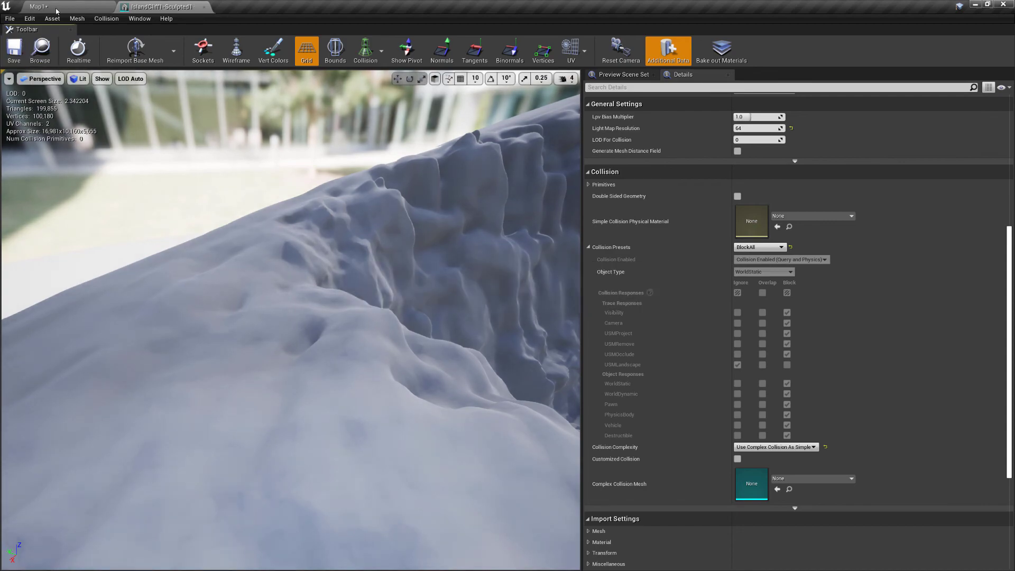
Return to the Map1 level and set the sculpted cliff actor's Collision Presets to BlockAll
left_click(64, 6)
scroll(893, 378, "down", 5)
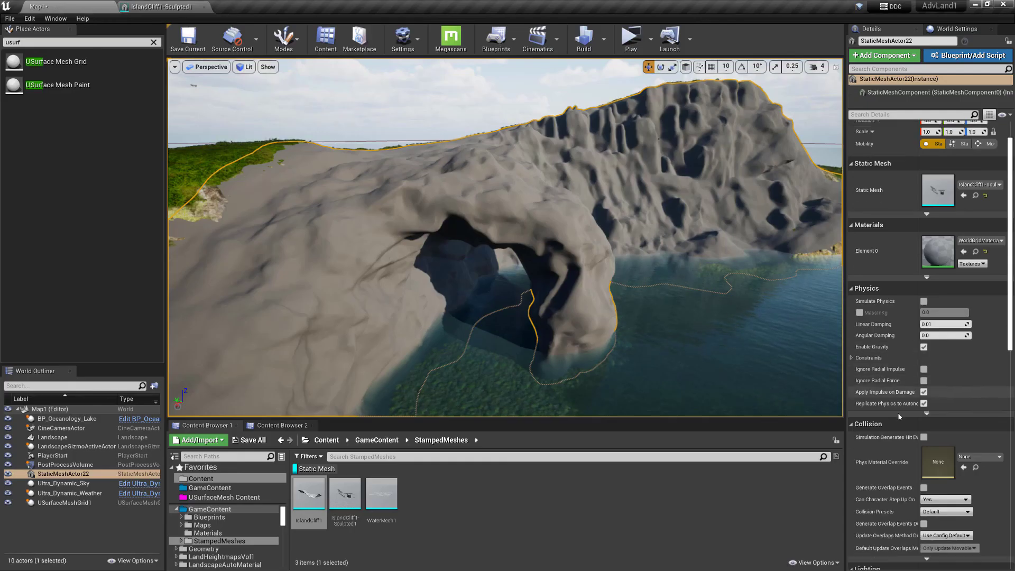
left_click(945, 385)
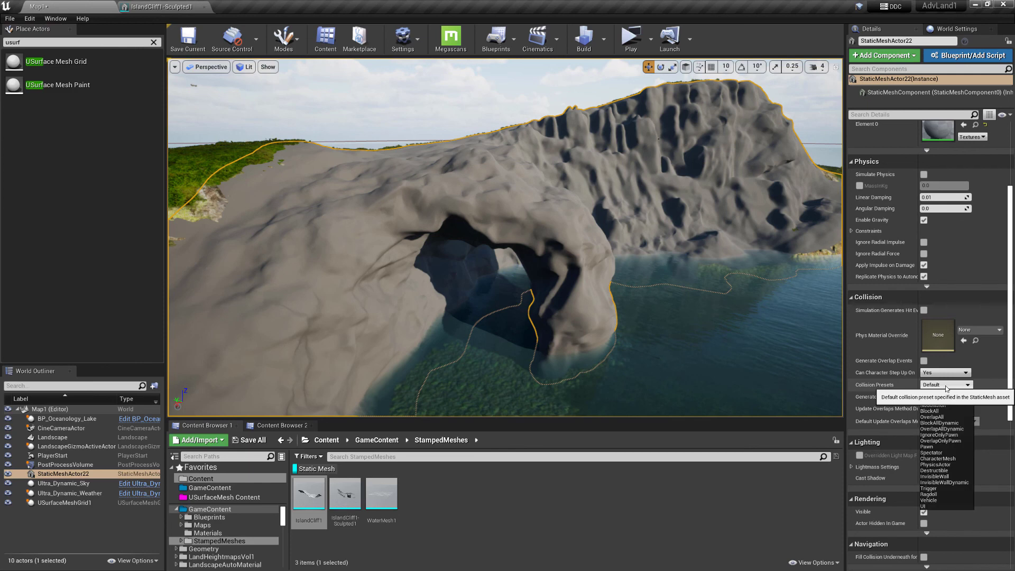
left_click(934, 411)
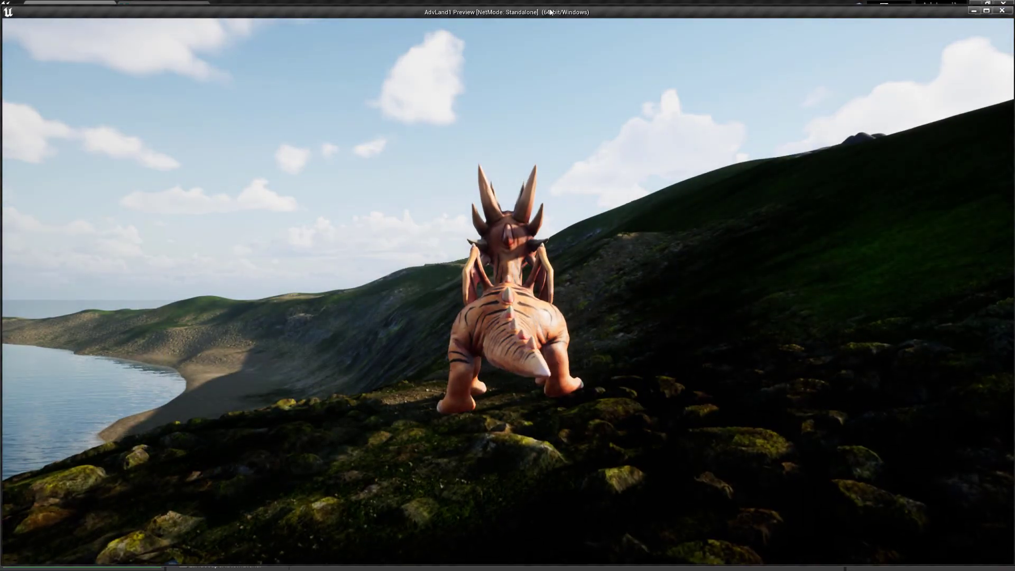
Play-test the level by flying the dragon over the hillside, across the sculpted cliff and around the arch to check the collision
left_click(610, 211)
key("w")
key("space")
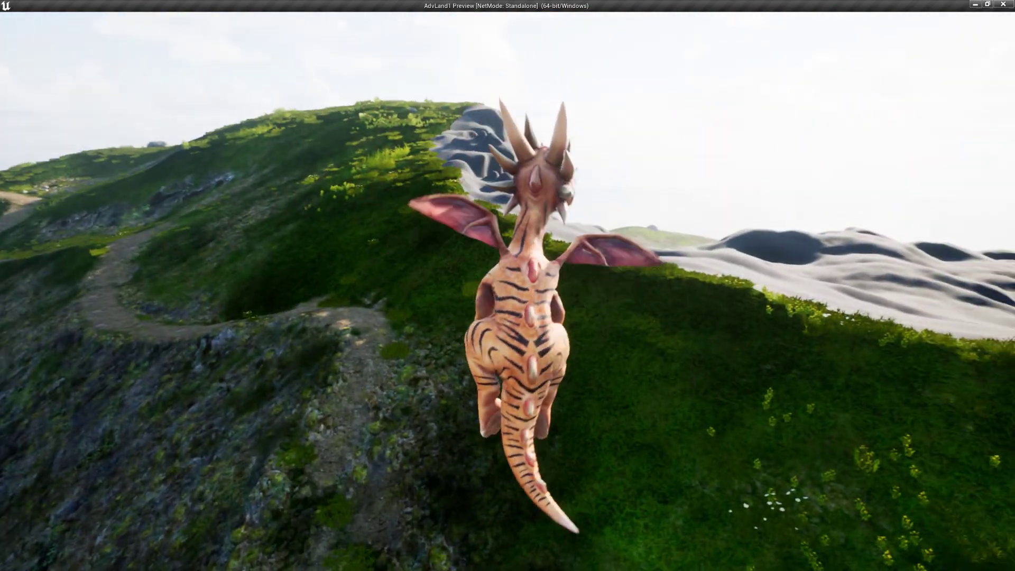
key("d")
key("w")
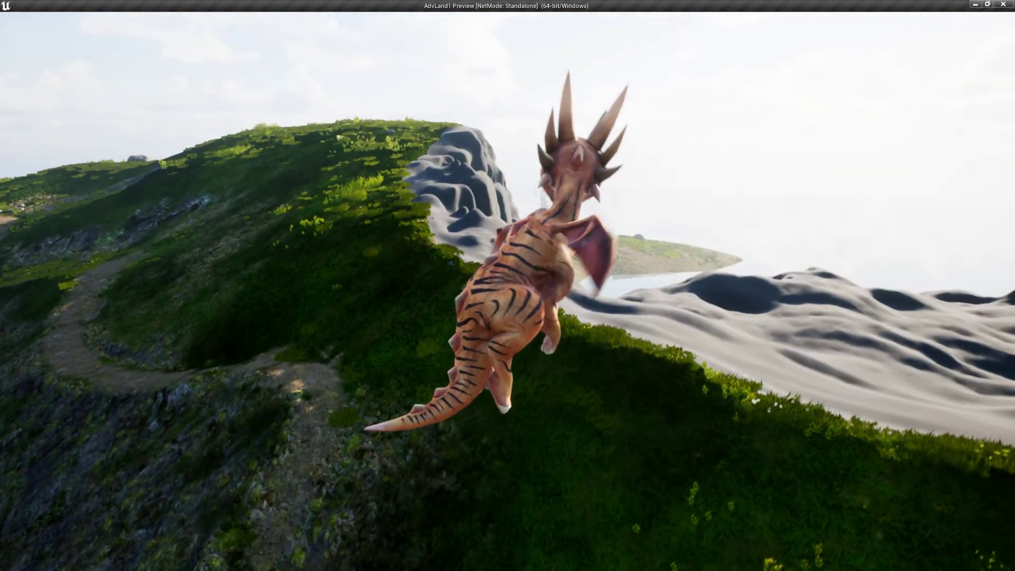
key("w")
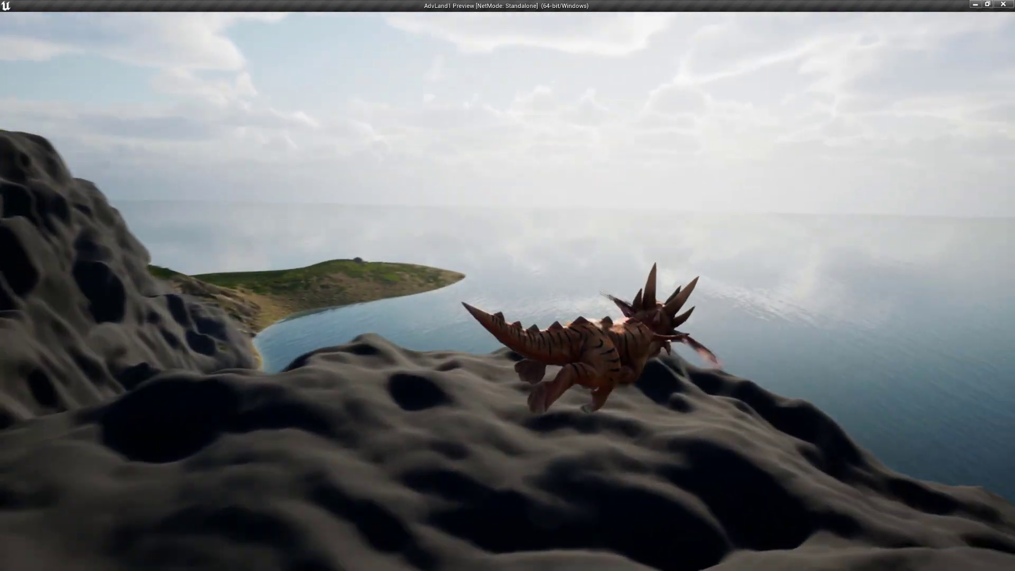
key("w")
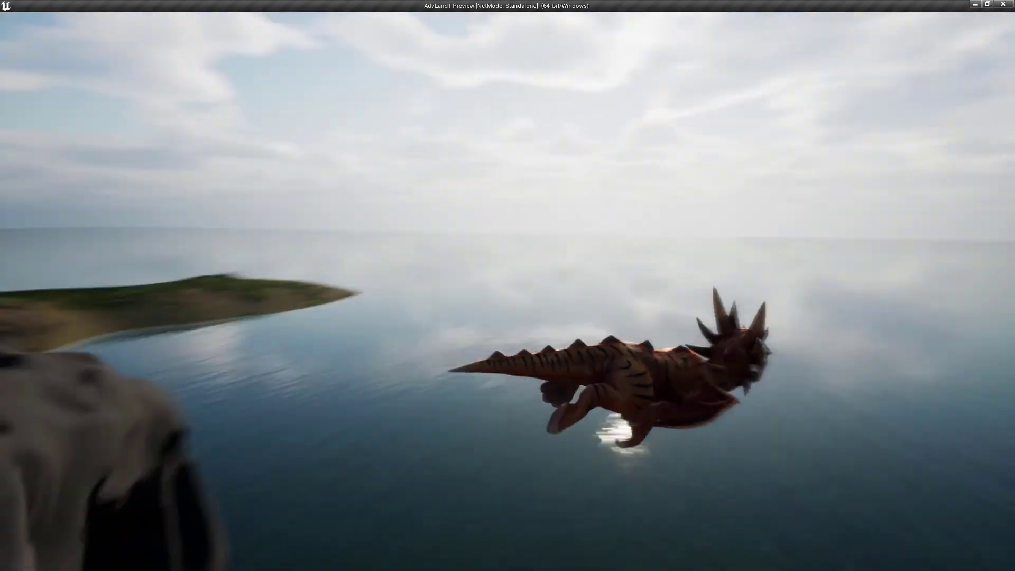
key("w")
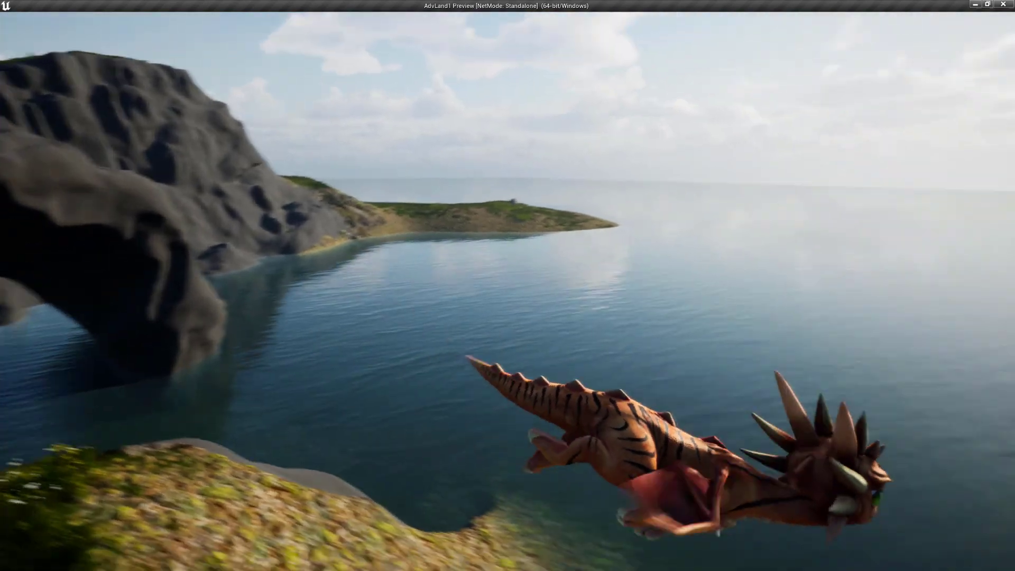
key("w")
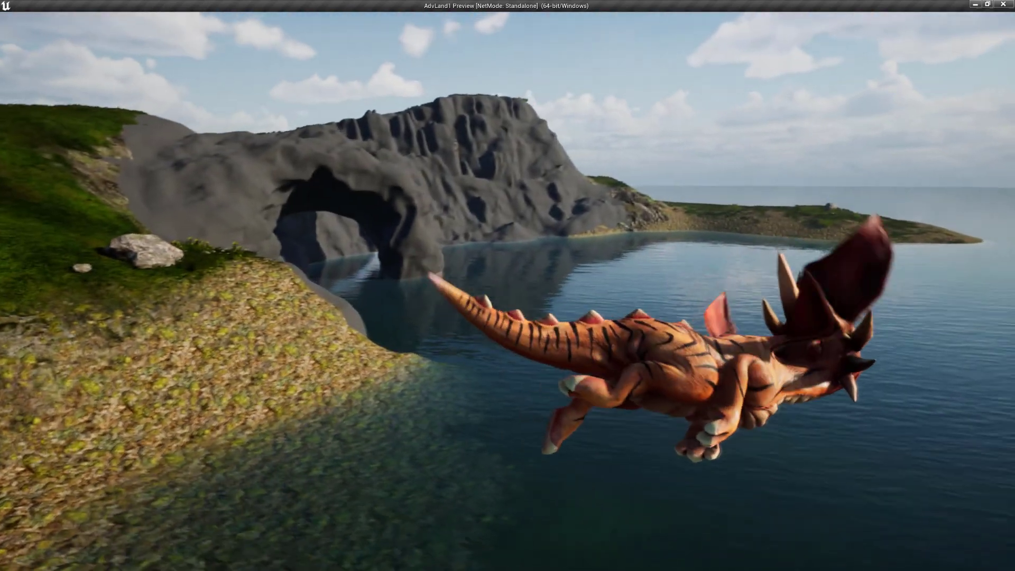
key("w")
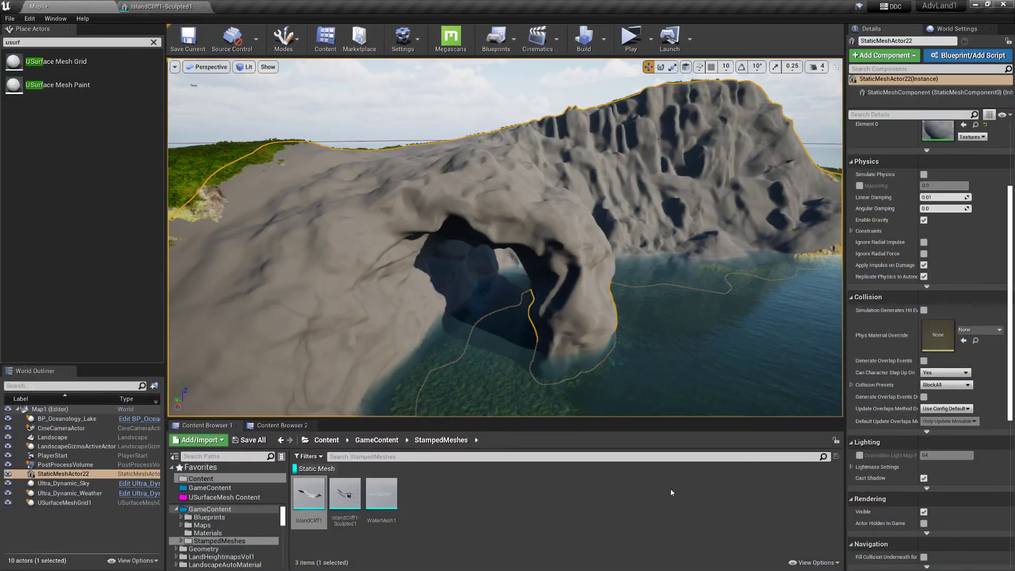
right_click_drag(505, 238, 537, 251)
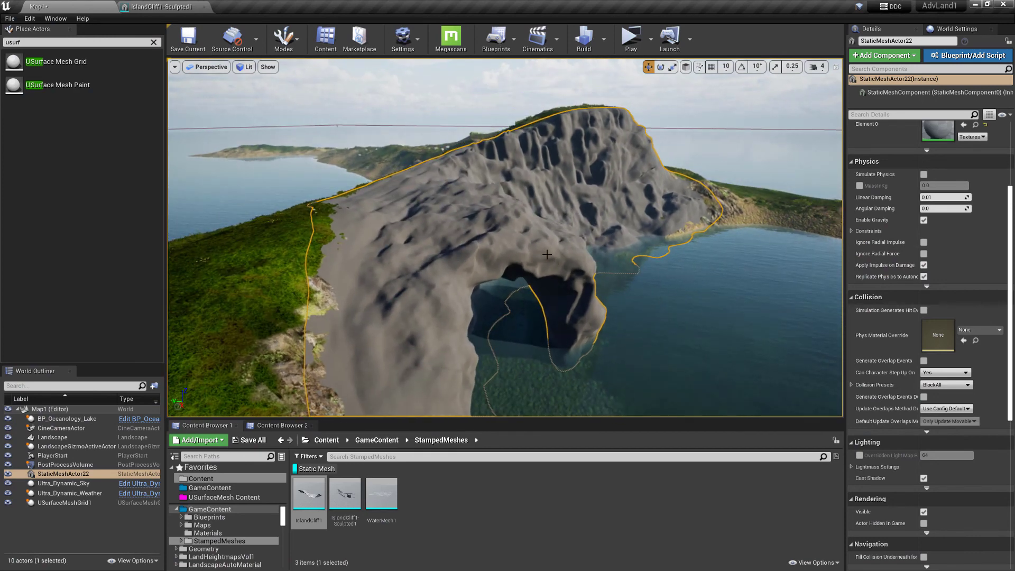
right_click_drag(547, 254, 492, 264)
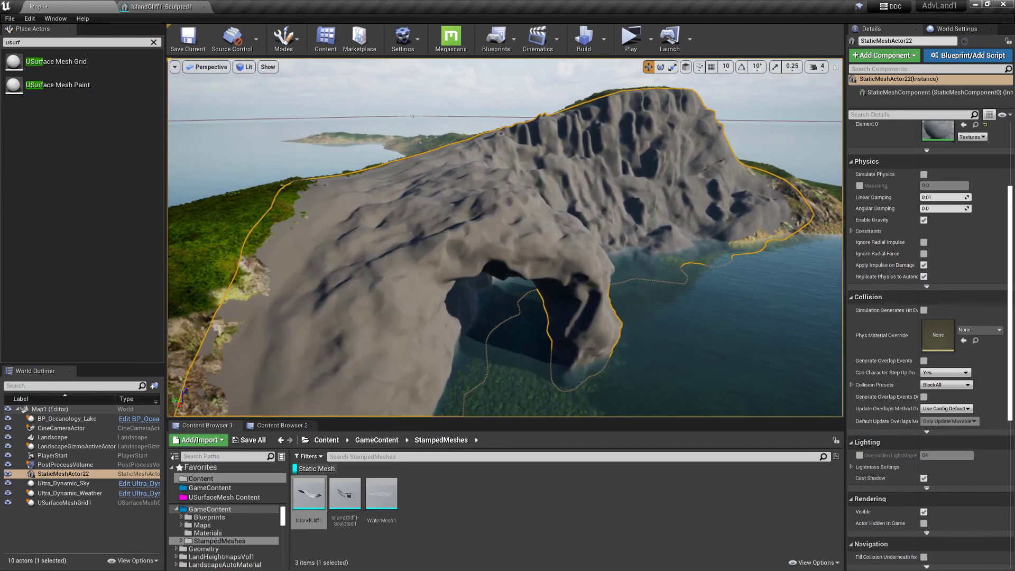
left_click(284, 41)
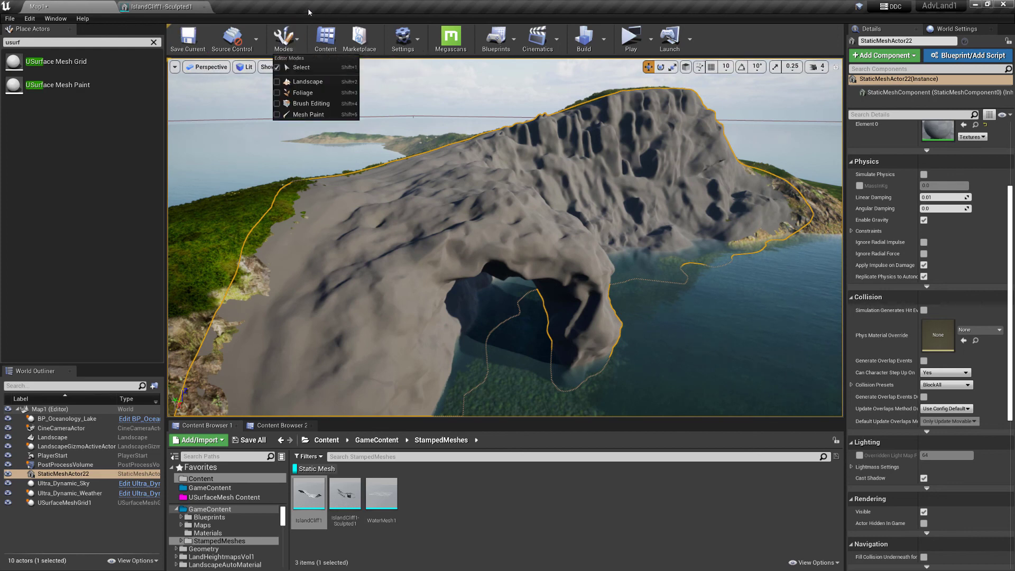
mouse_move(533, 216)
right_mouse_down()
mouse_move(502, 225)
mouse_move(541, 233)
right_mouse_up()
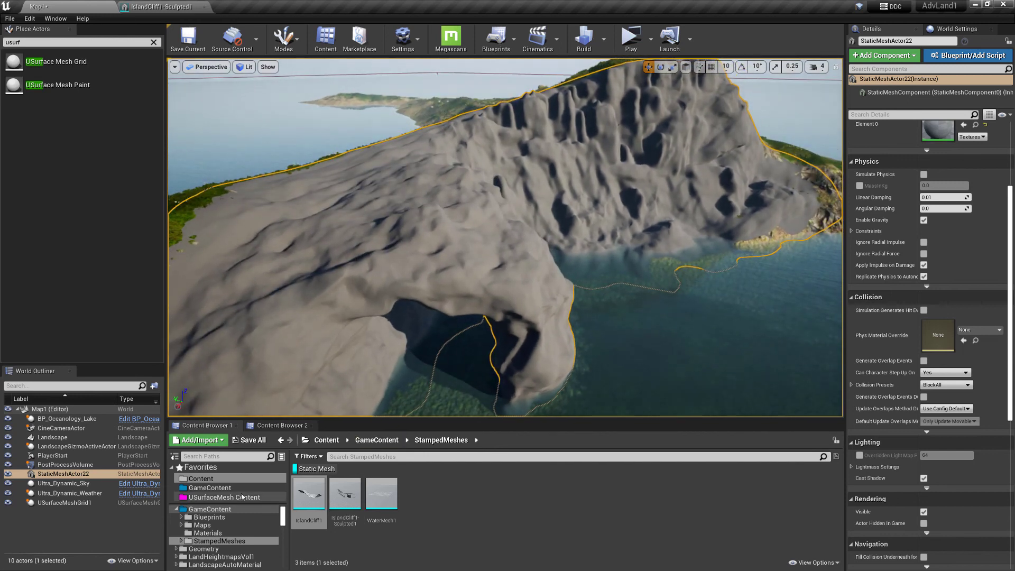
Turn off the Static Mesh filter and select the MI_Mesh1 material instance in the GameContent Materials folder
left_click(220, 488)
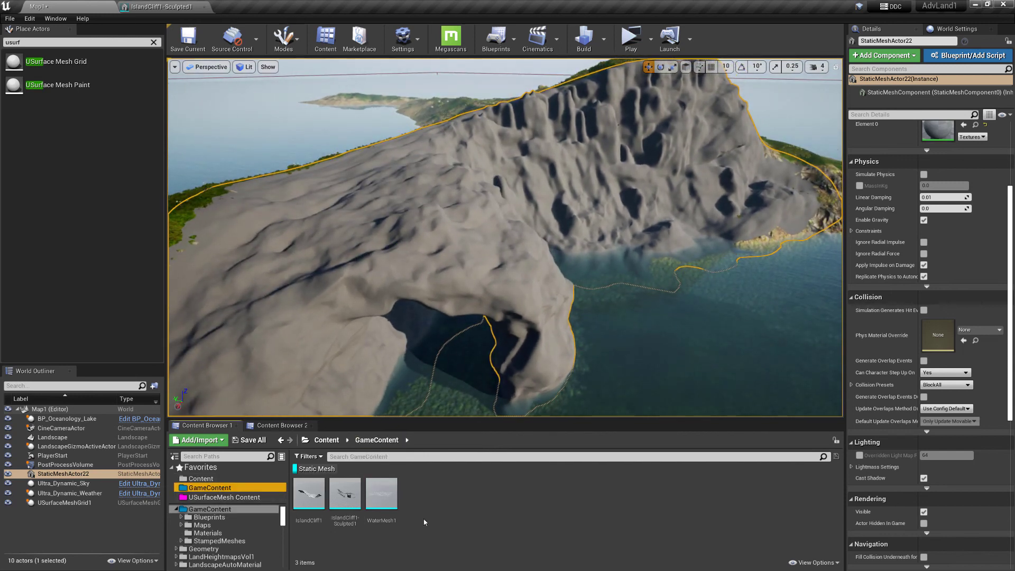
left_click(316, 469)
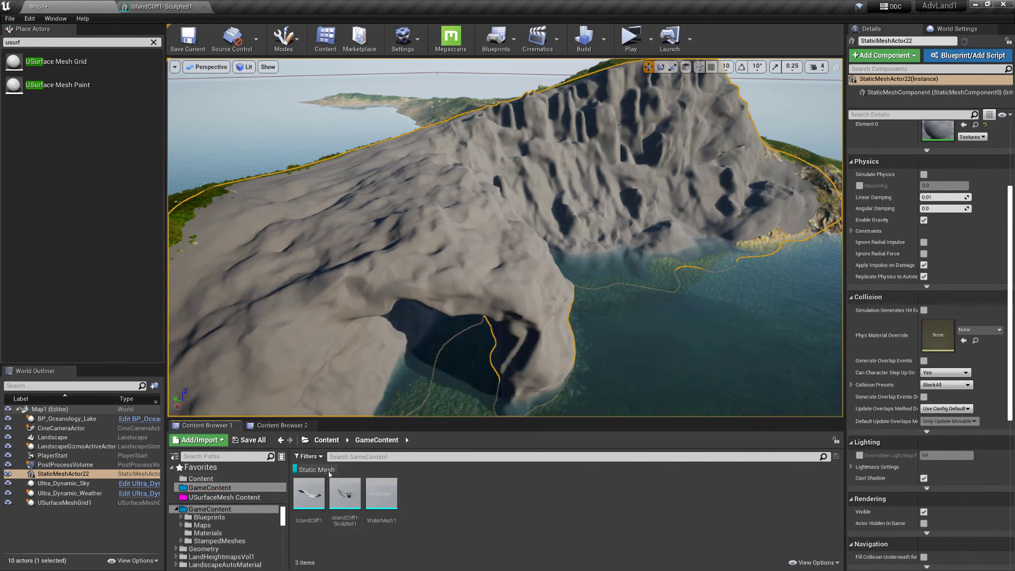
double_click(378, 486)
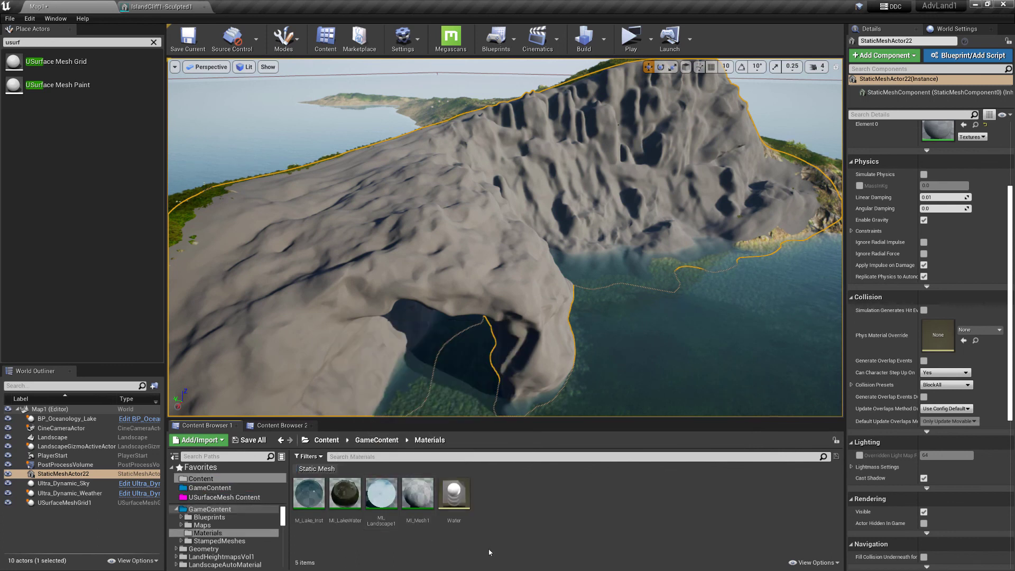
left_click(418, 494)
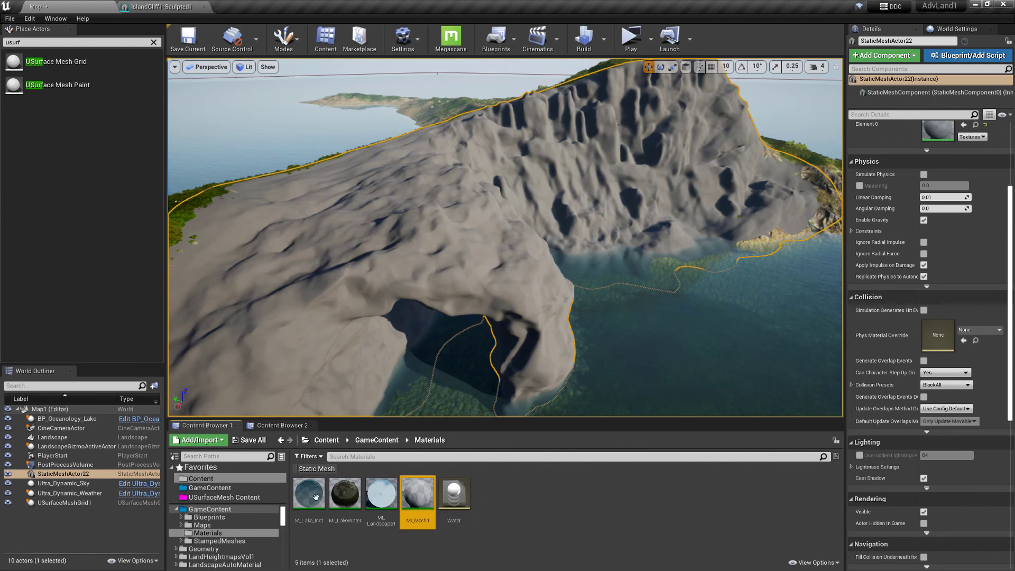
Browse the USurfaceMesh Content materials and locate M_Base_RDA_Mesh in the BaseMaterials folder
left_click(224, 500)
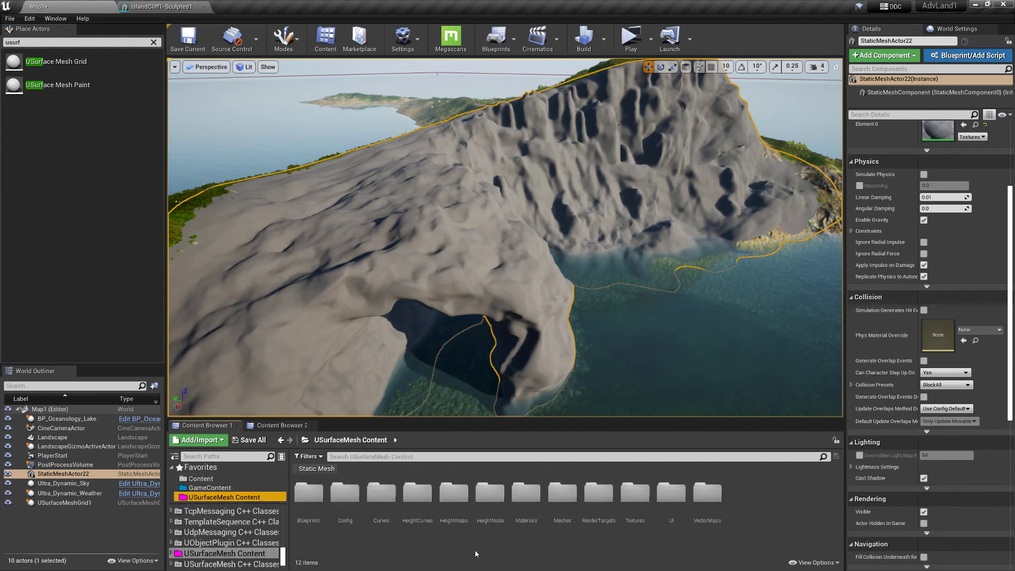
double_click(526, 493)
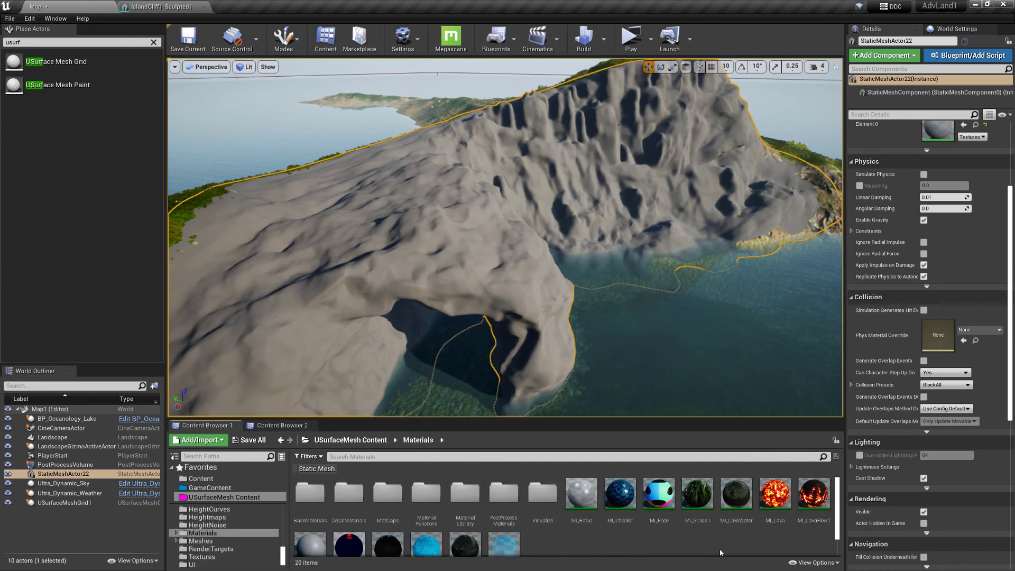
scroll(614, 543, "down", 1)
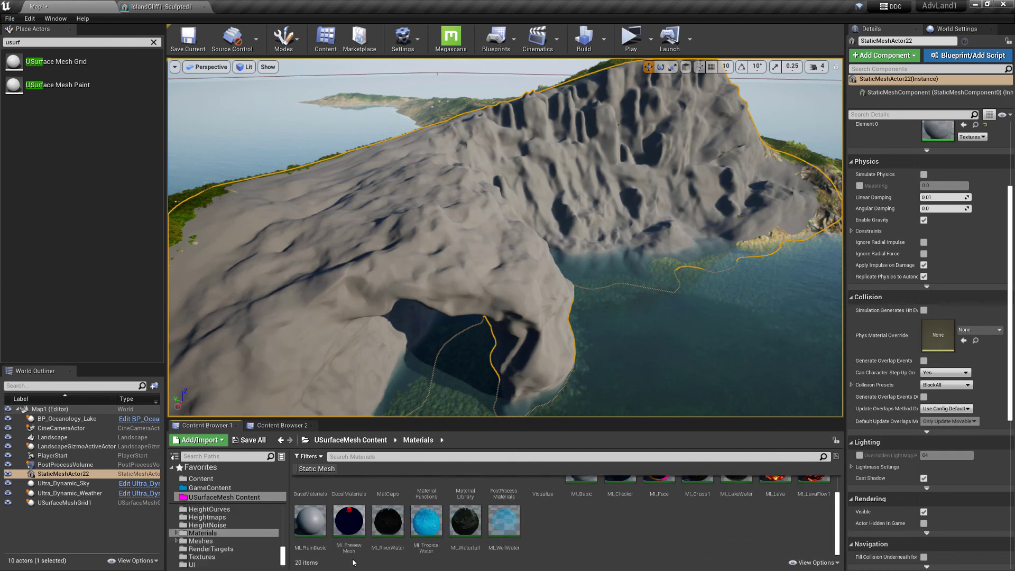
scroll(339, 545, "up", 1)
double_click(311, 519)
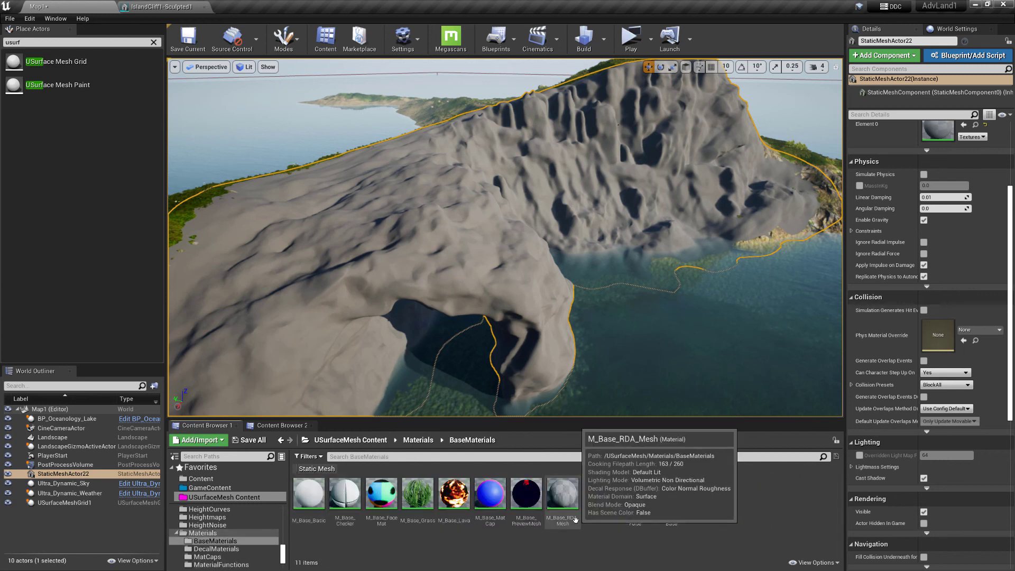
left_click(565, 495)
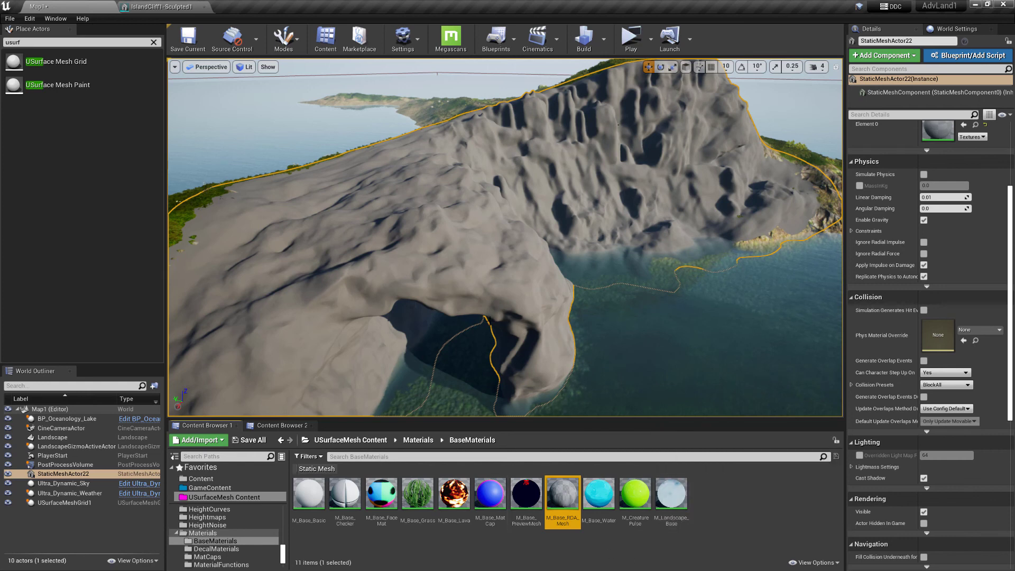
Open MI_Mesh1 from the GameContent Materials folder and review its layer parameters, tessellation settings and parent material
left_click(212, 488)
double_click(390, 498)
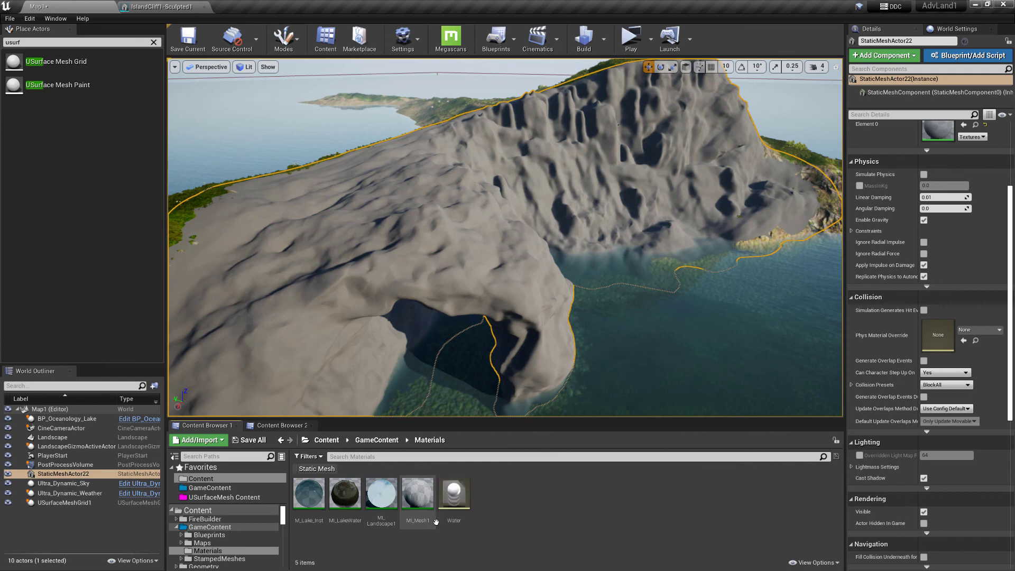
double_click(426, 499)
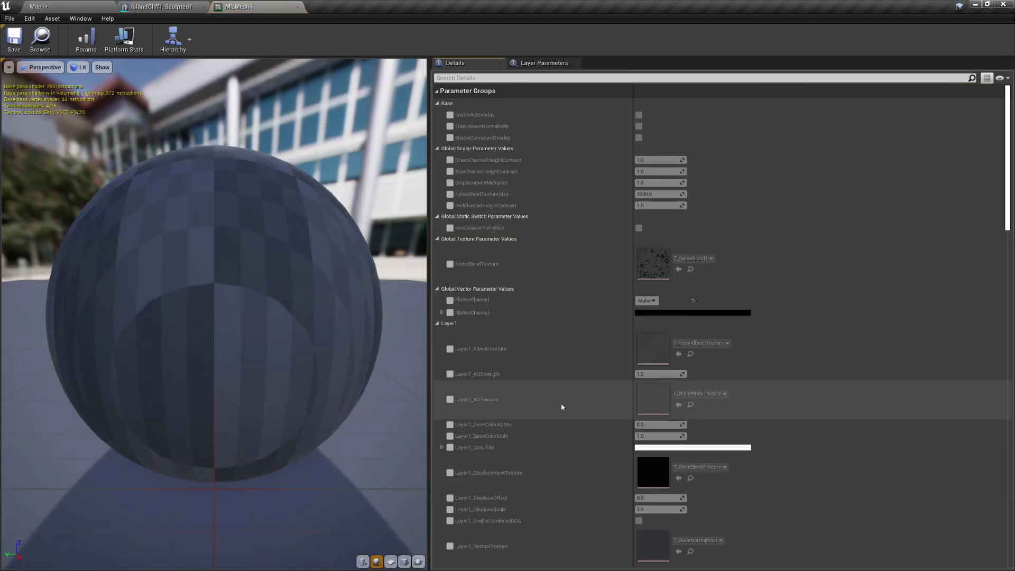
scroll(562, 408, "down", 20)
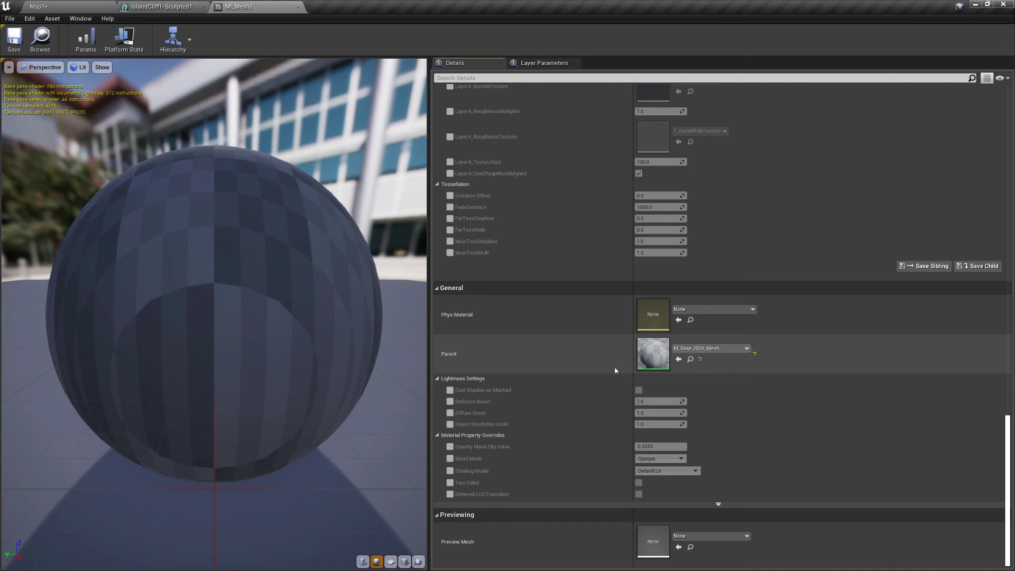
scroll(614, 371, "up", 20)
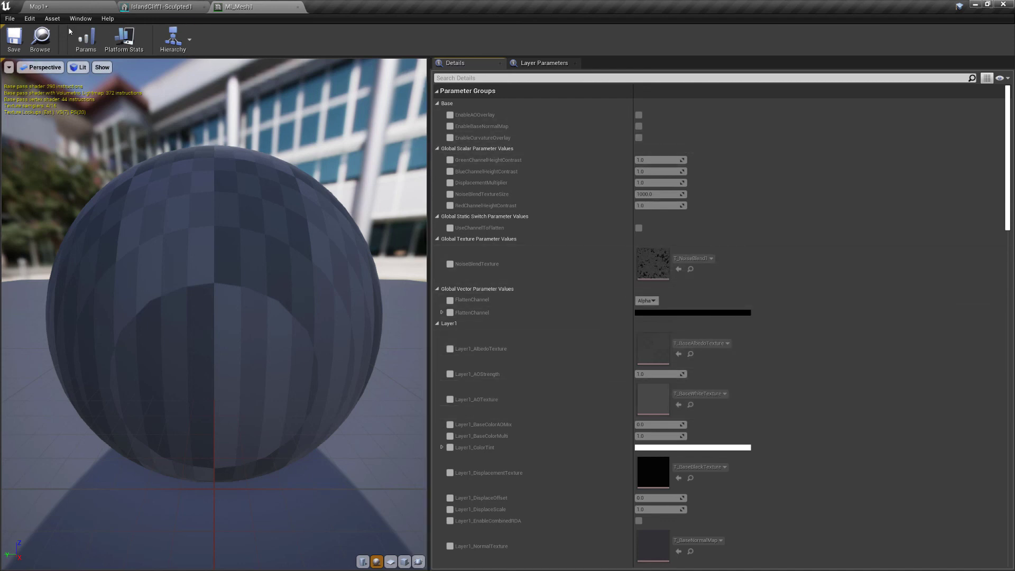
Apply the MI_Mesh1 material instance to the sculpted cliff in the Map1 level and view it around the arch
left_click(42, 41)
left_click_drag(418, 493, 509, 345)
right_click_drag(484, 258, 517, 227)
key("w")
key("w")
key("s")
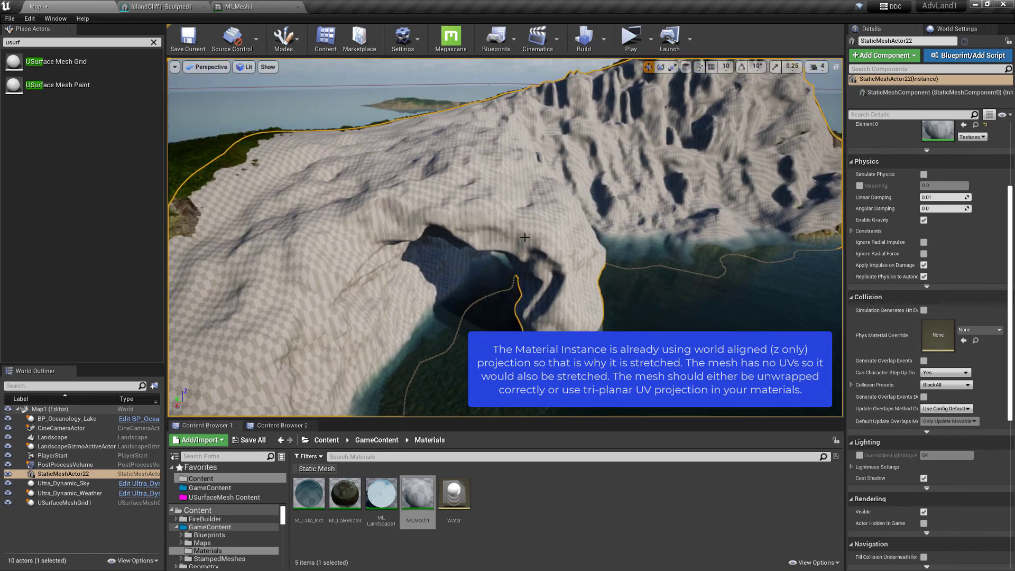
Review MI_Mesh1's parameters and inspect its texture on the cliff where the mesh meets the grassy landscape
double_click(420, 495)
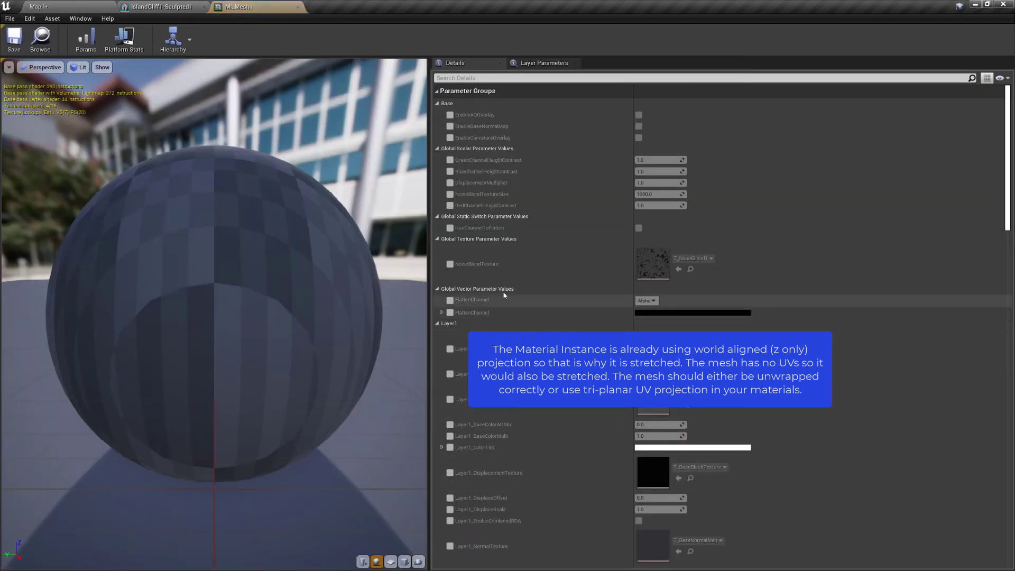
scroll(485, 363, "down", 3)
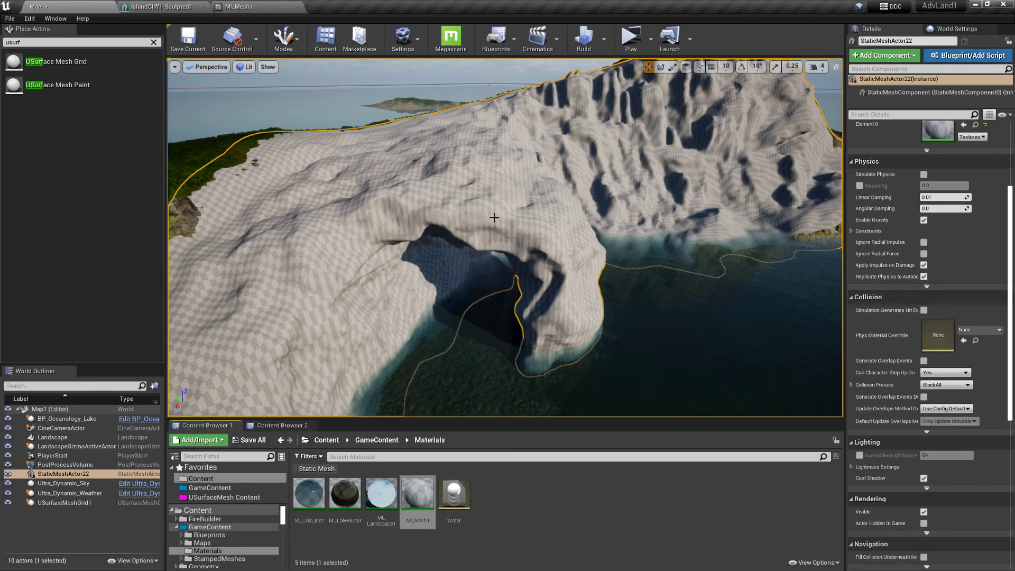
right_click_drag(495, 217, 420, 238)
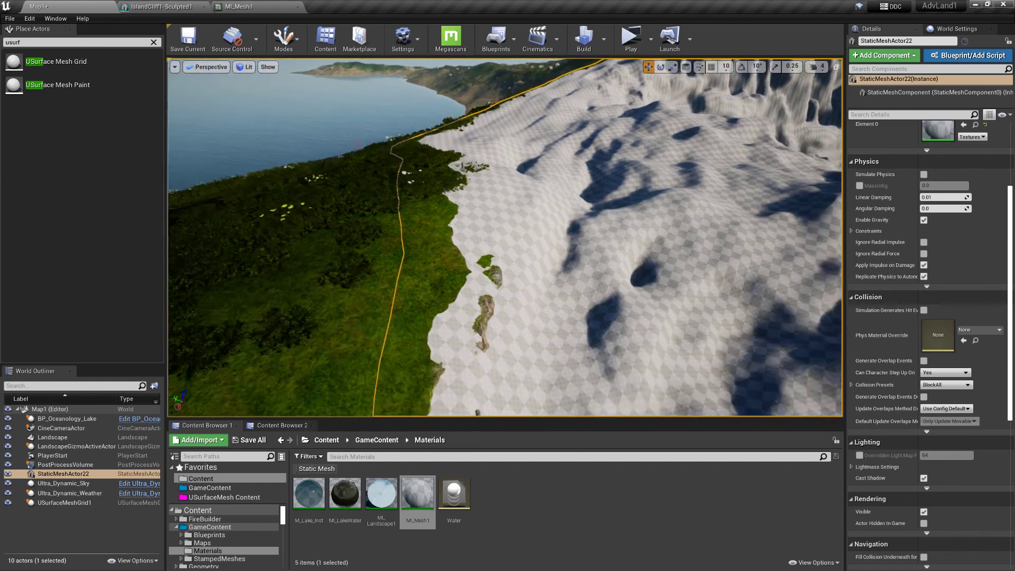
right_click_drag(423, 312, 393, 226)
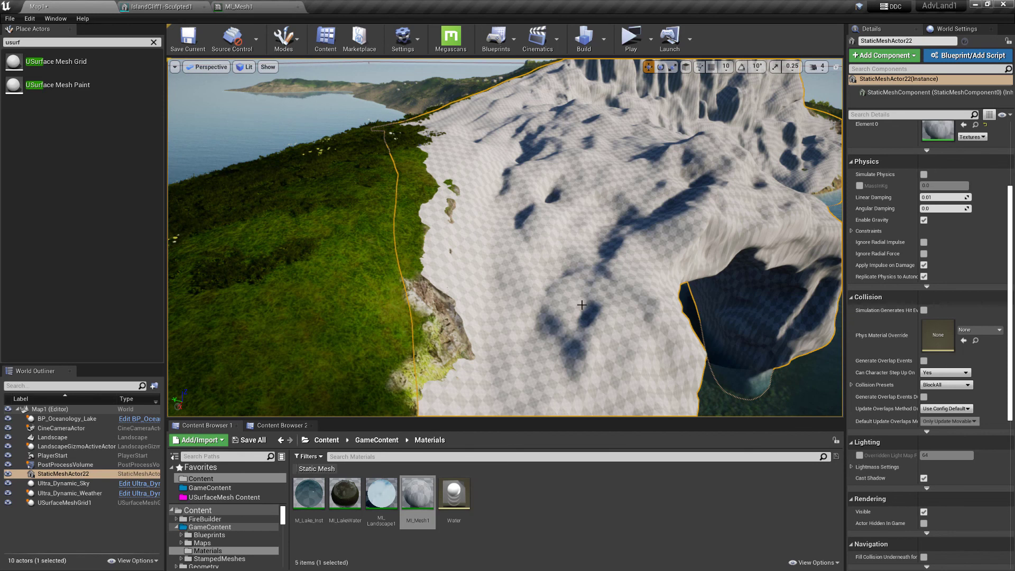
mouse_move(606, 252)
right_mouse_down()
mouse_move(569, 241)
mouse_move(592, 242)
right_mouse_up()
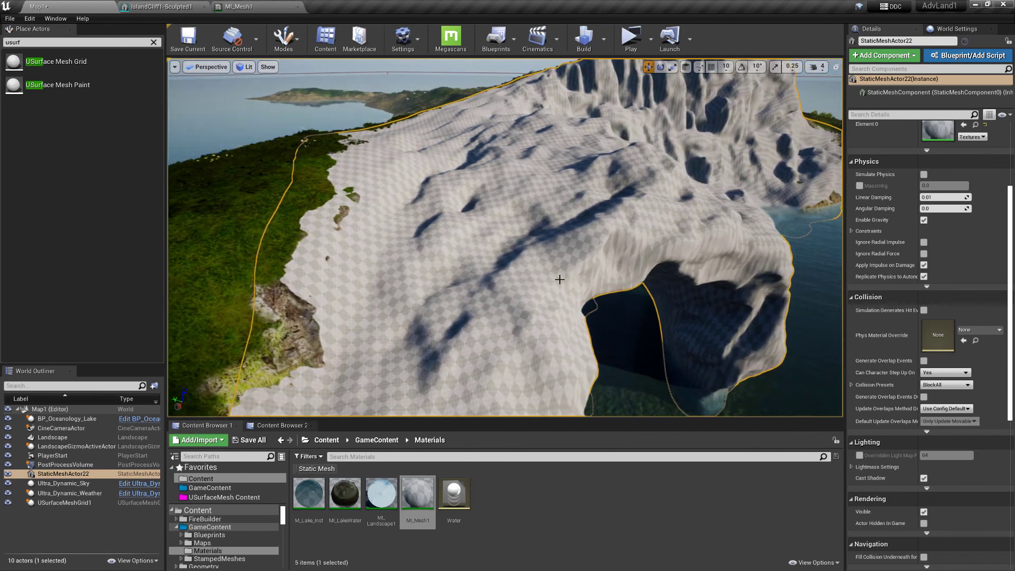
Check the parent and general settings of MI_Mesh1, and return to the Map1 level
double_click(418, 495)
scroll(588, 363, "down", 15)
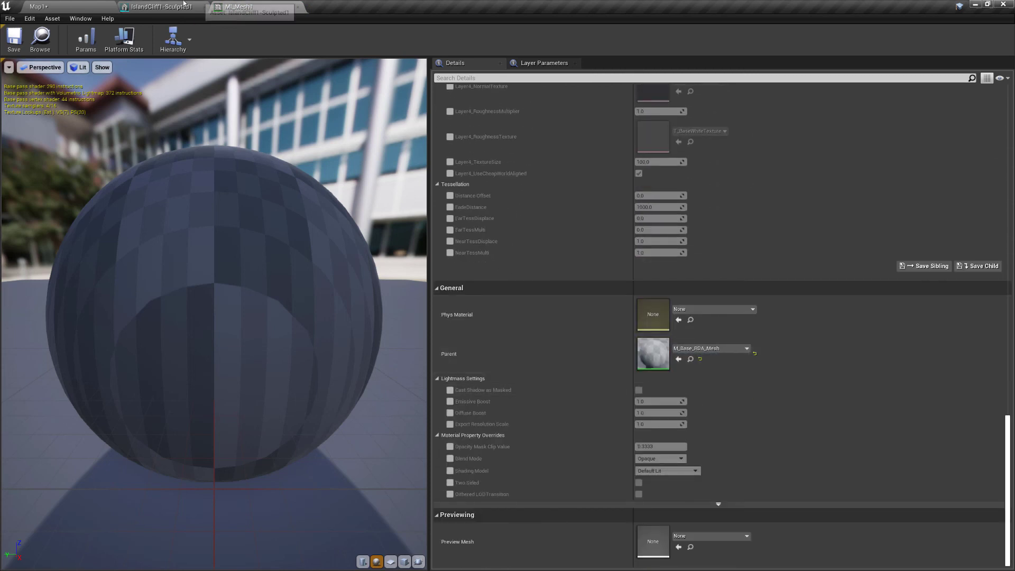
left_click(80, 9)
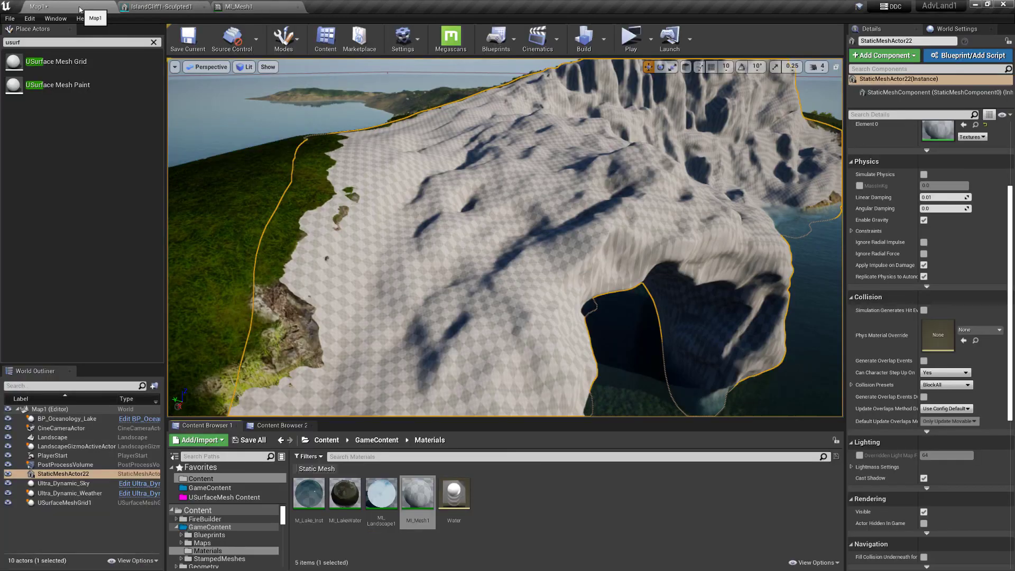
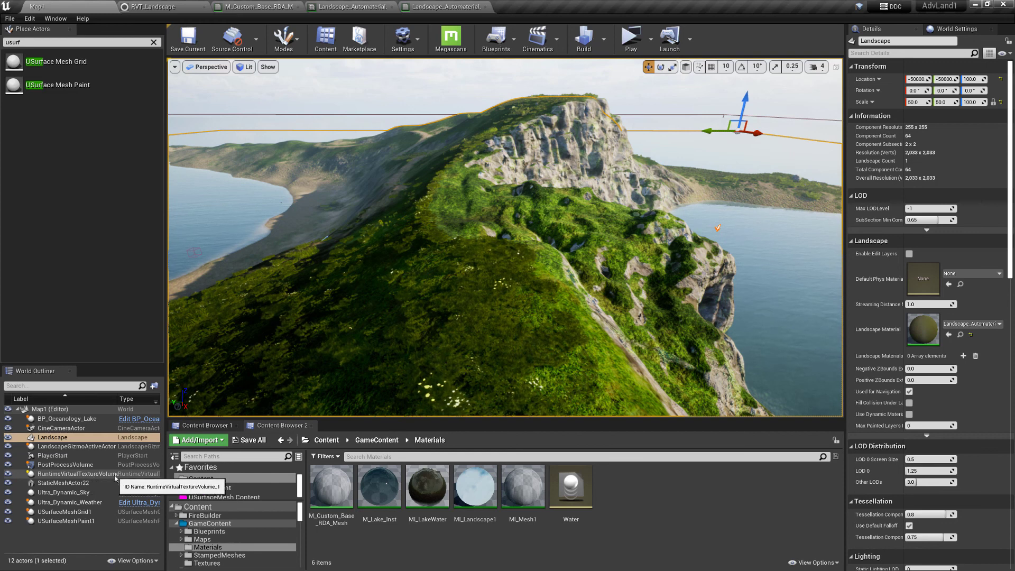
Examine the RuntimeVirtualTextureVolume's bounds and virtual texture settings, and bring up the Landscape_Automaterial_M material graph
left_click(79, 474)
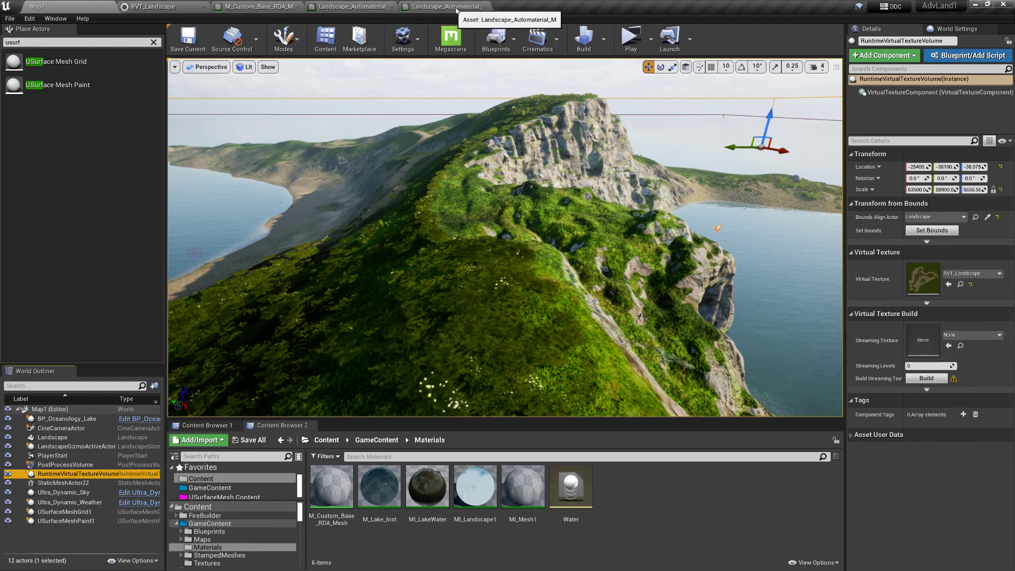
left_click(440, 8)
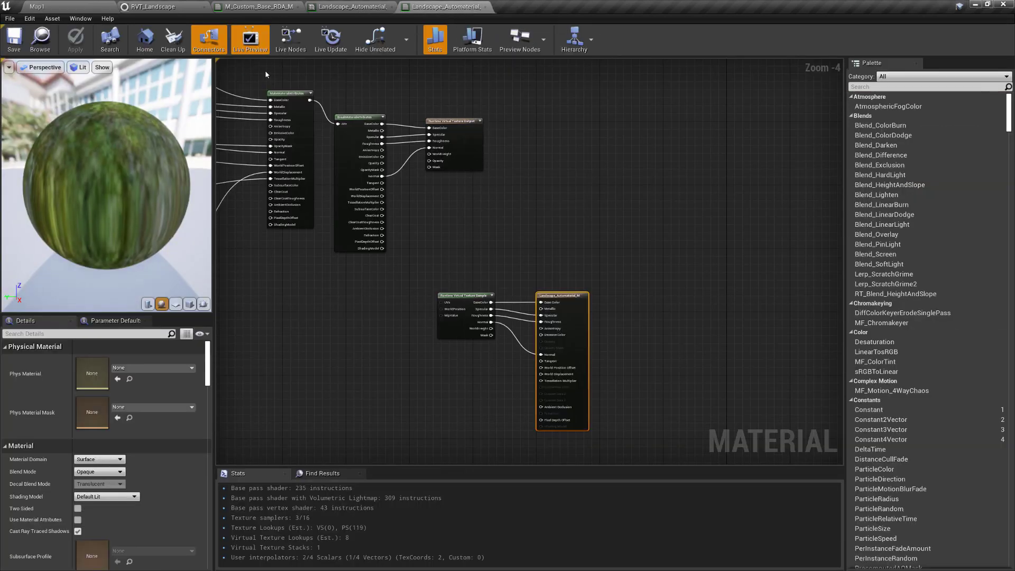
Examine how the MakeMaterialAttributes result is broken out and fed into the Runtime Virtual Texture Output node in the Landscape_Automaterial_M graph
left_click(296, 180)
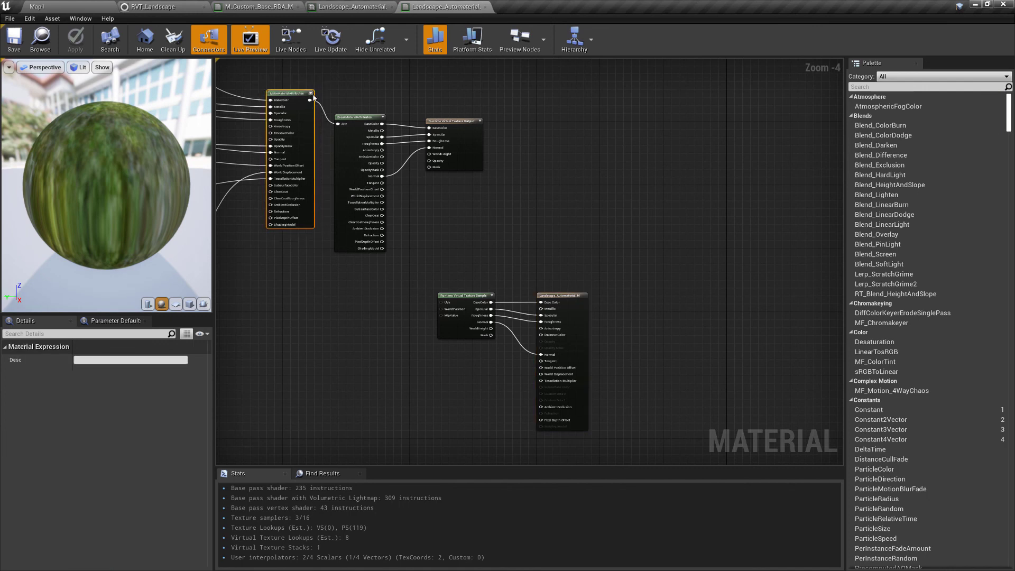
left_click_drag(311, 100, 565, 99)
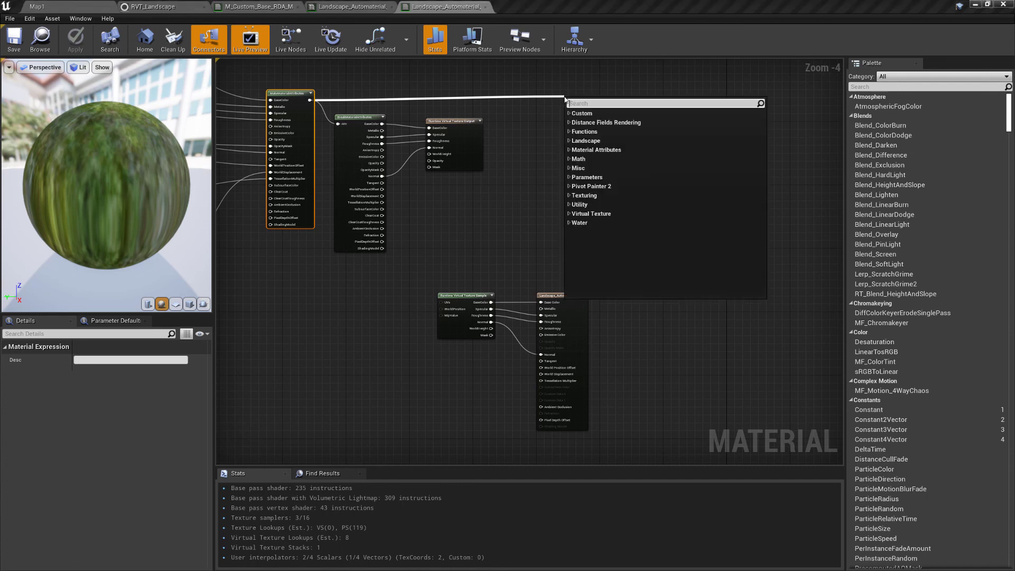
left_click(388, 88)
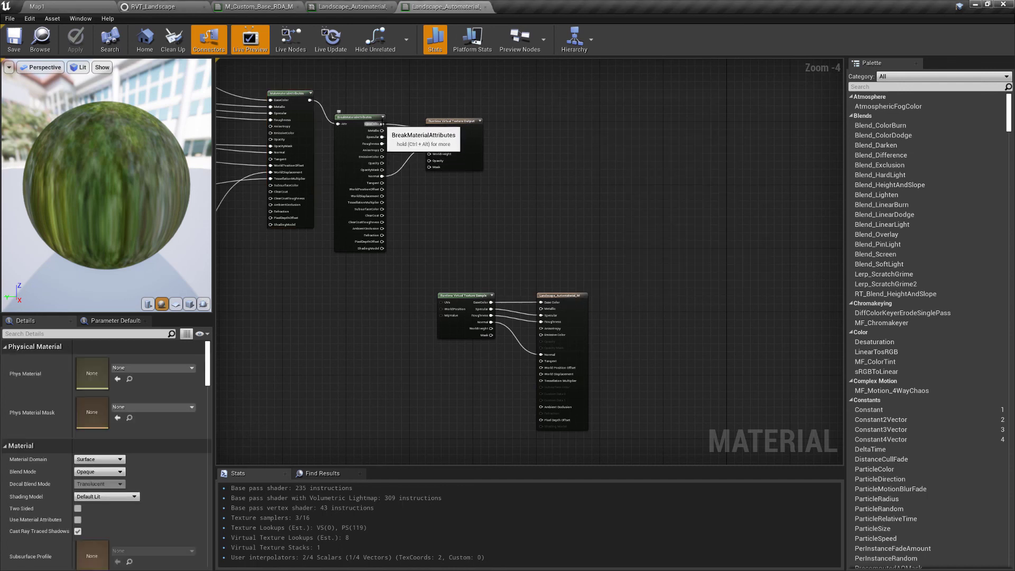
left_click(376, 117)
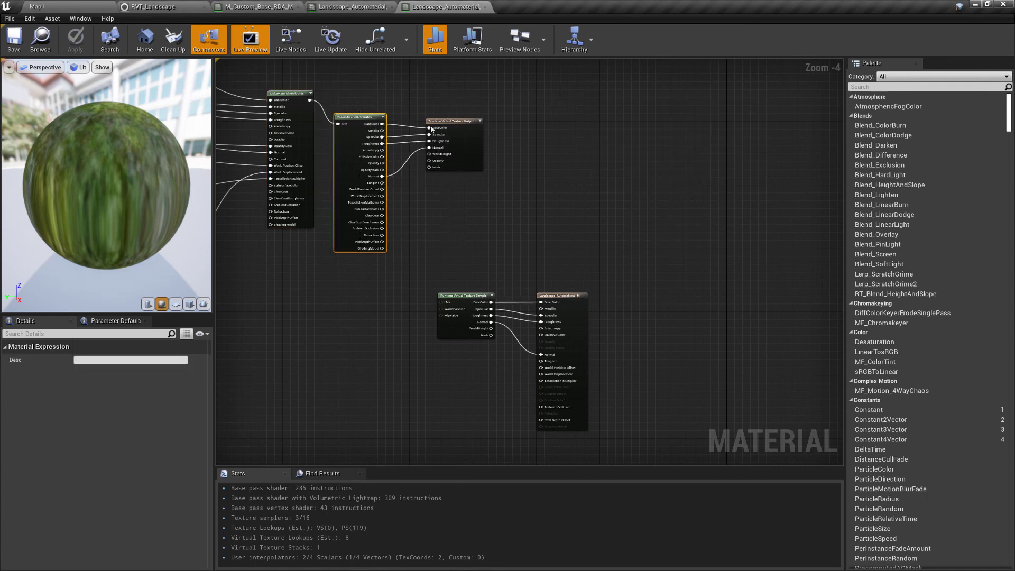
left_click_drag(431, 124, 497, 196)
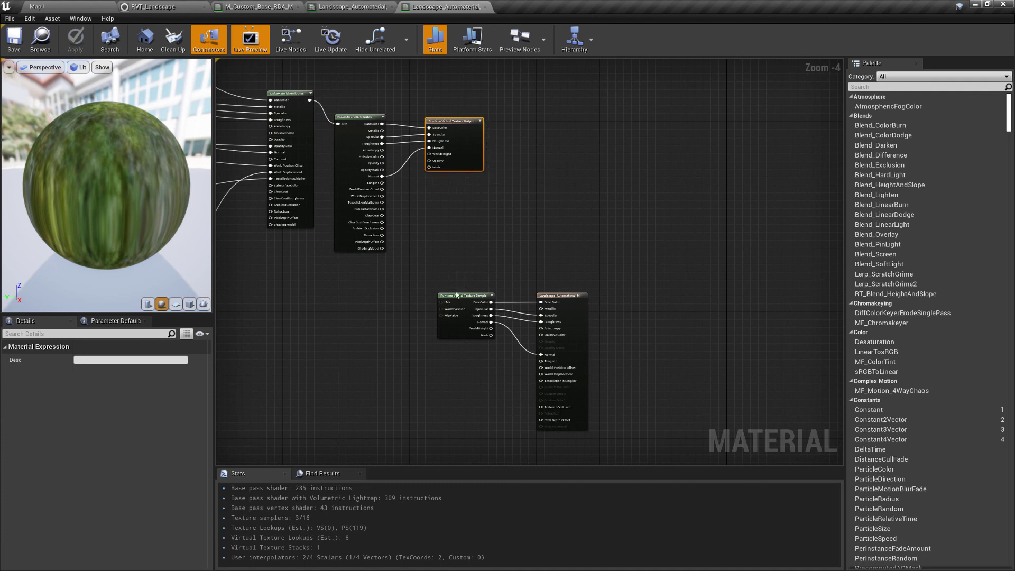
Inspect the Runtime Virtual Texture Sample node's texture settings and its connections to the Landscape_Automaterial_M output node
left_click_drag(422, 279, 510, 355)
left_click(480, 288)
left_click(470, 295)
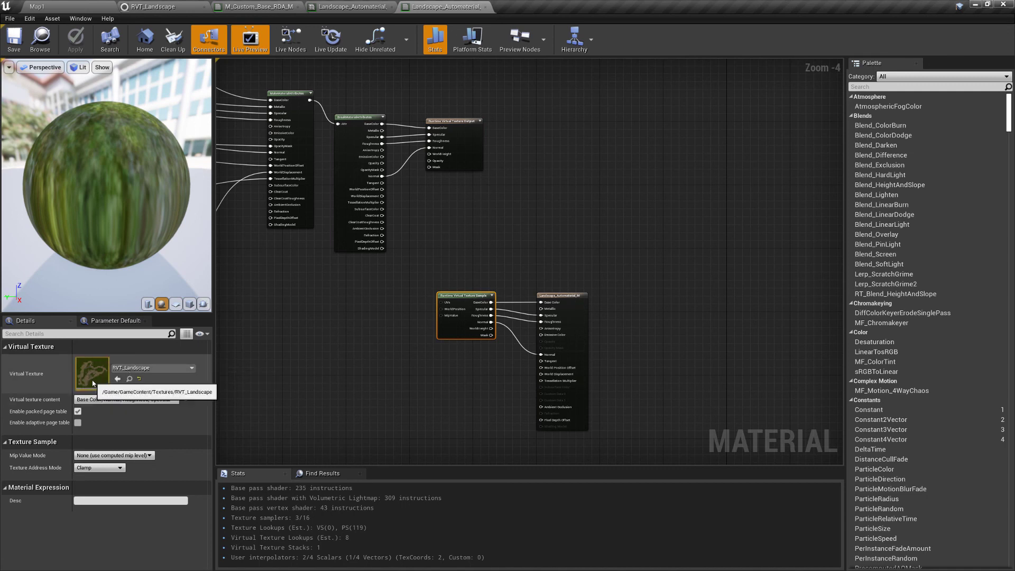
left_click_drag(525, 278, 629, 445)
left_click(531, 248)
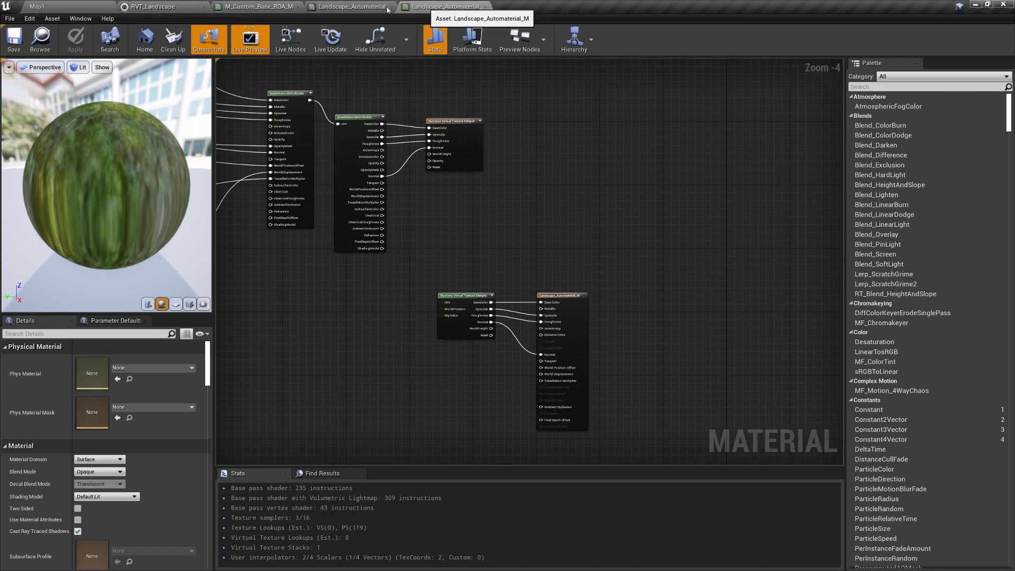
Bring up the M_Custom_Base_RDA_Mesh material graph and trace it from the output node back to the layer blend groups
left_click(255, 8)
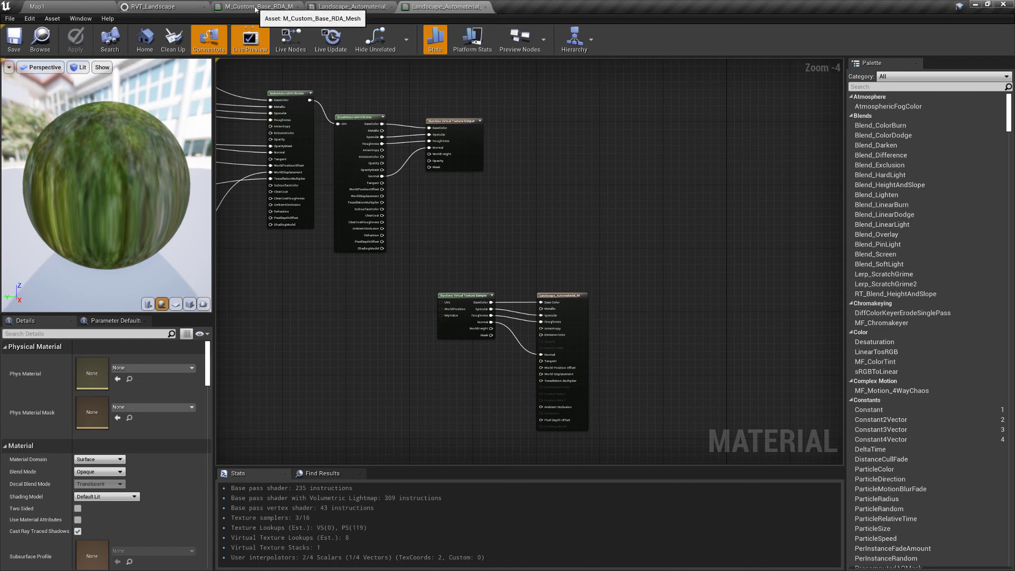
left_click(474, 262)
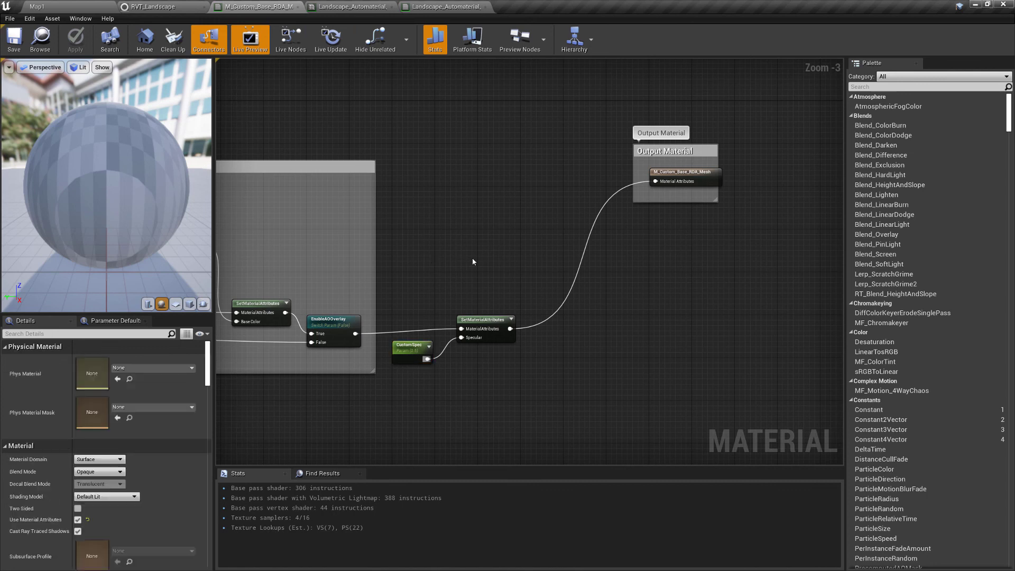
right_click_drag(410, 241, 448, 256)
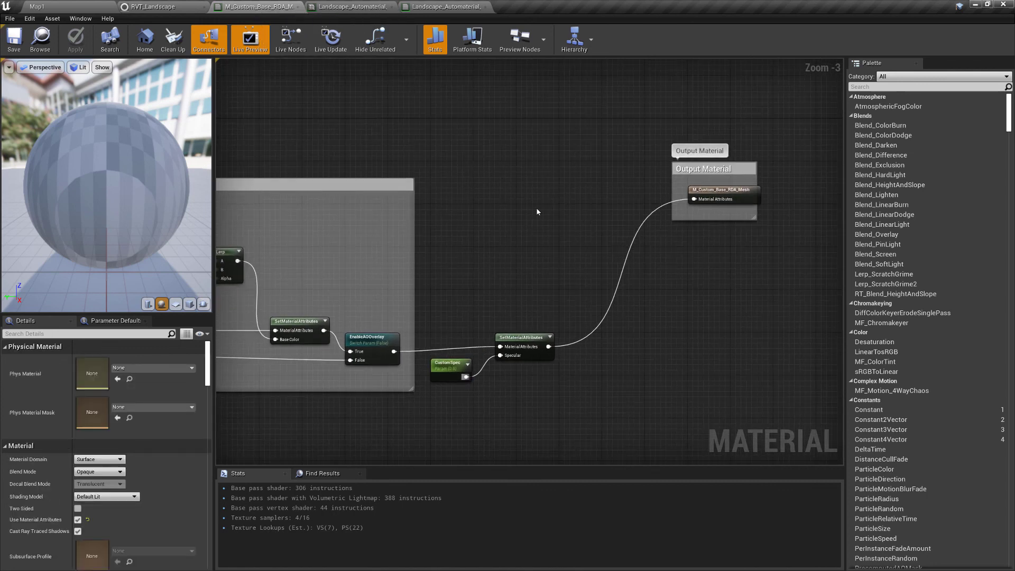
right_click_drag(521, 226, 610, 229)
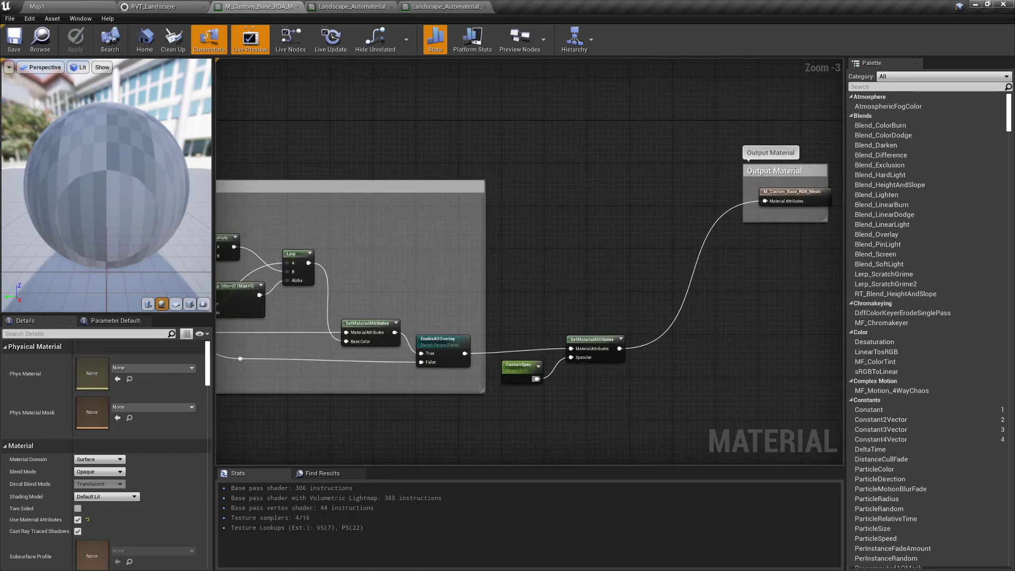
right_click_drag(309, 124, 740, 264)
right_click_drag(298, 208, 687, 267)
right_click_drag(291, 242, 687, 262)
right_click_drag(401, 240, 693, 278)
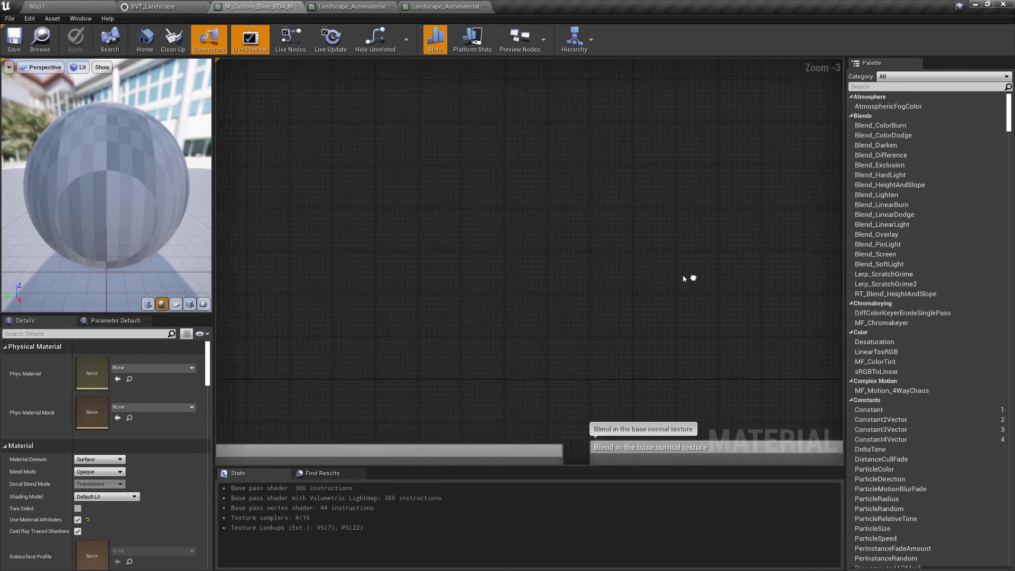
right_click_drag(317, 227, 688, 261)
right_click_drag(238, 232, 682, 252)
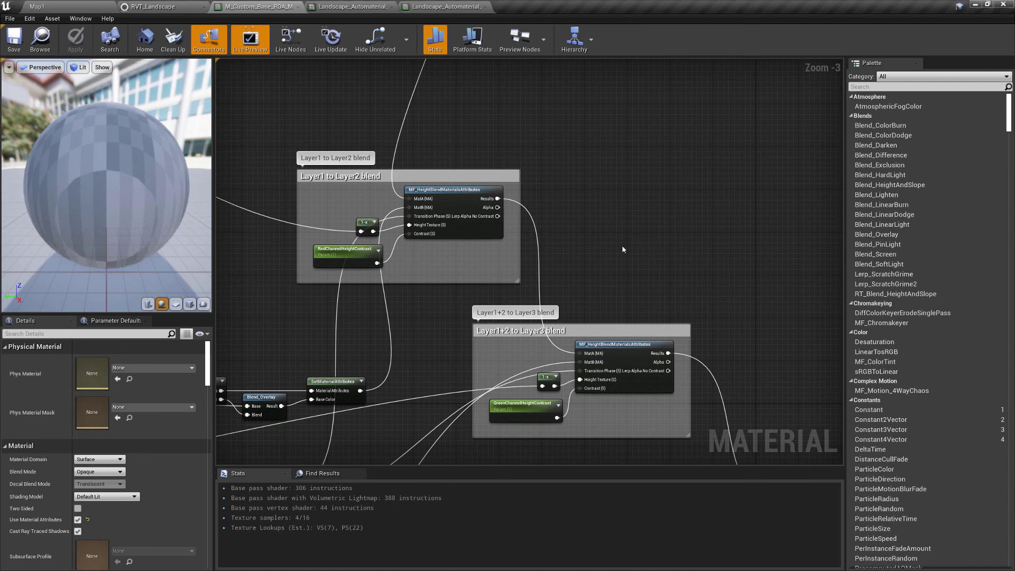
Examine the Base/Layer1 group, the Vertex Color node and the Layer1 to Layer2 blend in the mesh material graph
scroll(623, 251, "down", 4)
right_click_drag(528, 213, 549, 255)
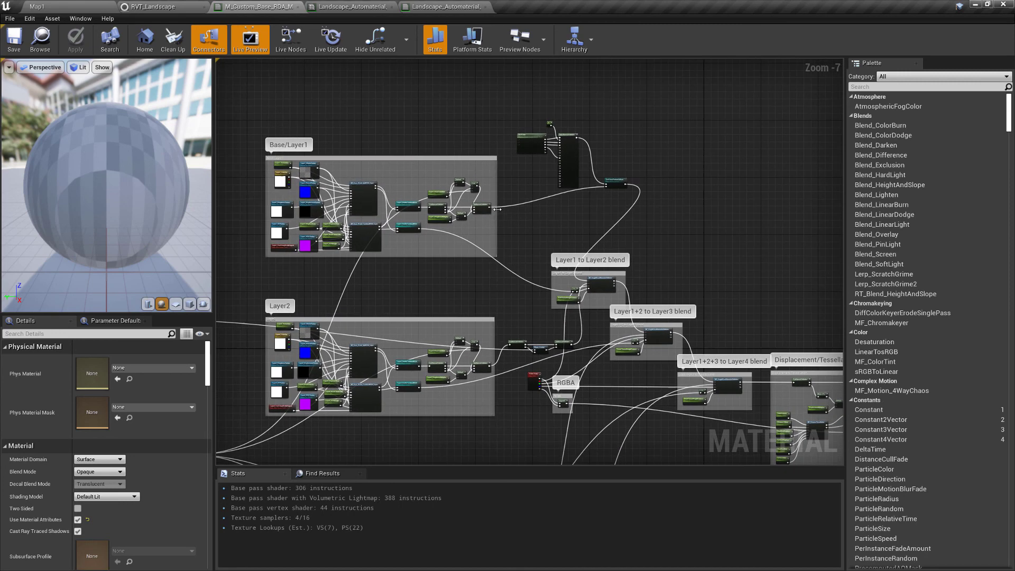
scroll(508, 234, "up", 1)
mouse_move(516, 225)
right_mouse_down()
mouse_move(501, 228)
mouse_move(509, 225)
right_mouse_up()
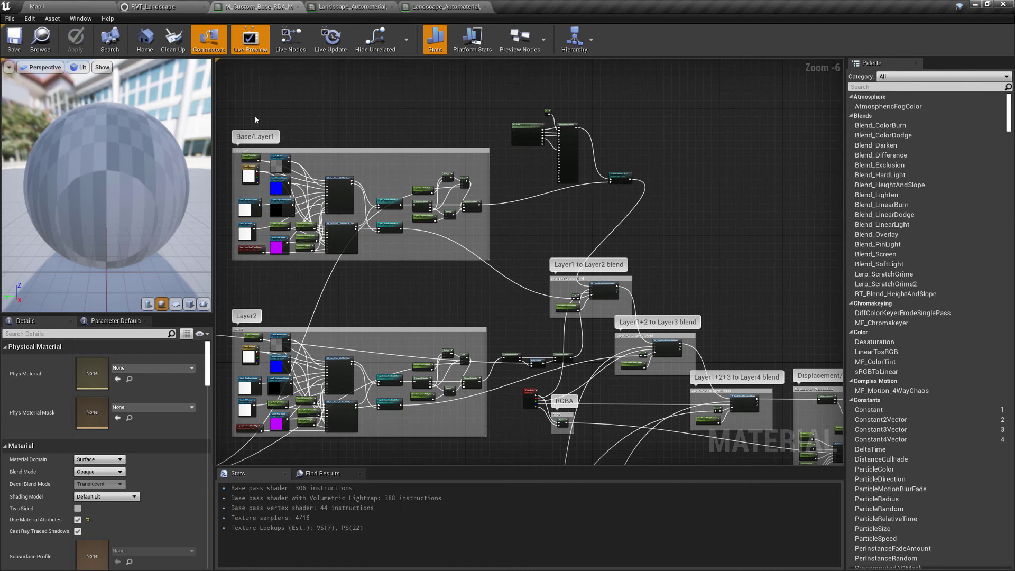
right_click_drag(220, 113, 240, 113)
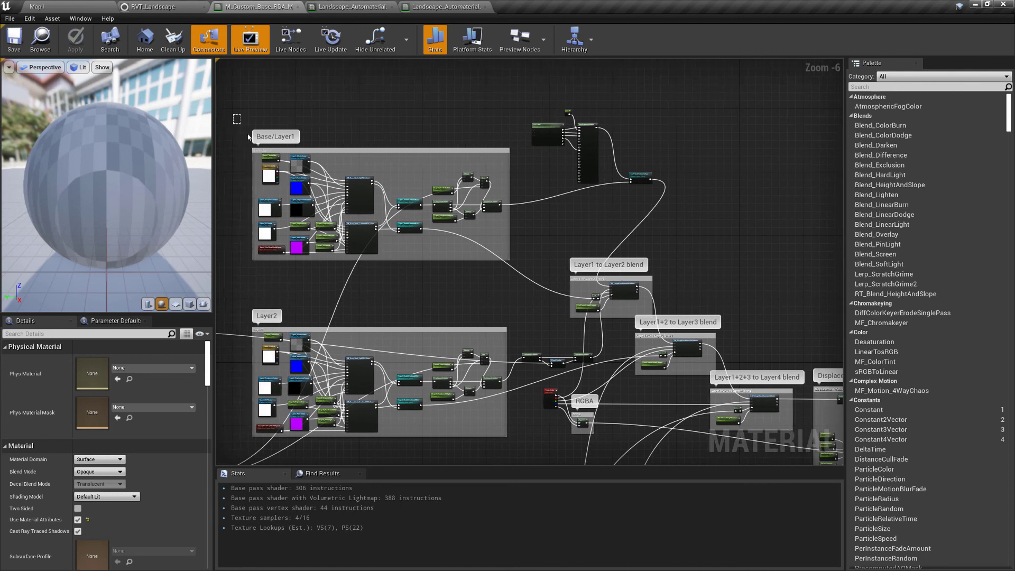
left_click_drag(242, 114, 526, 276)
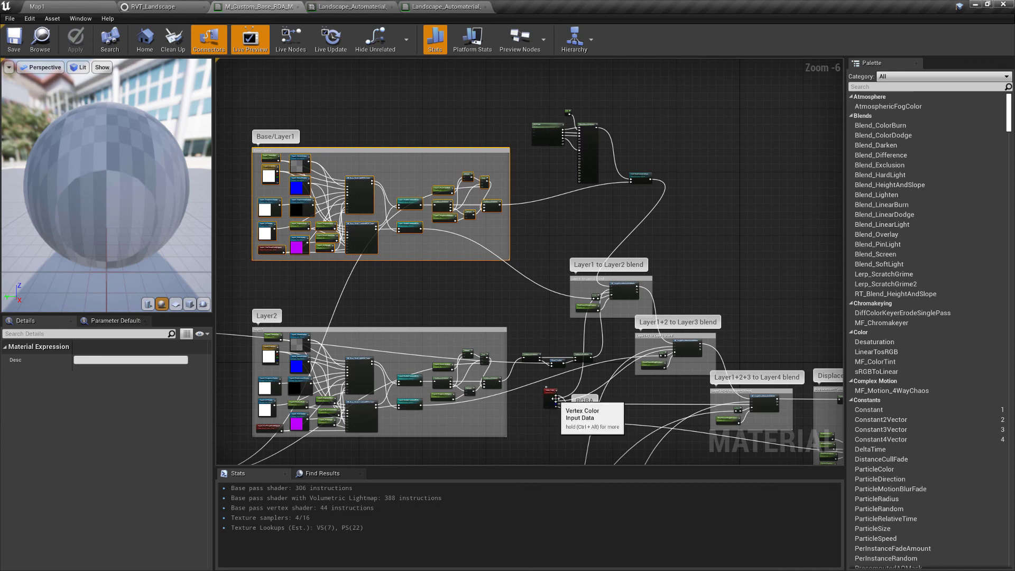
scroll(558, 397, "up", 2)
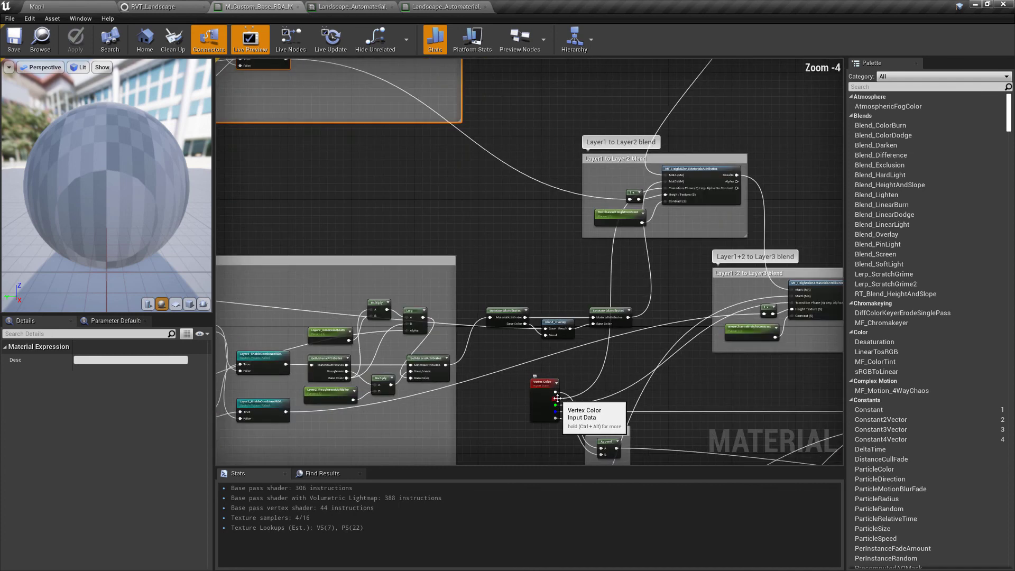
right_click_drag(719, 192, 590, 231)
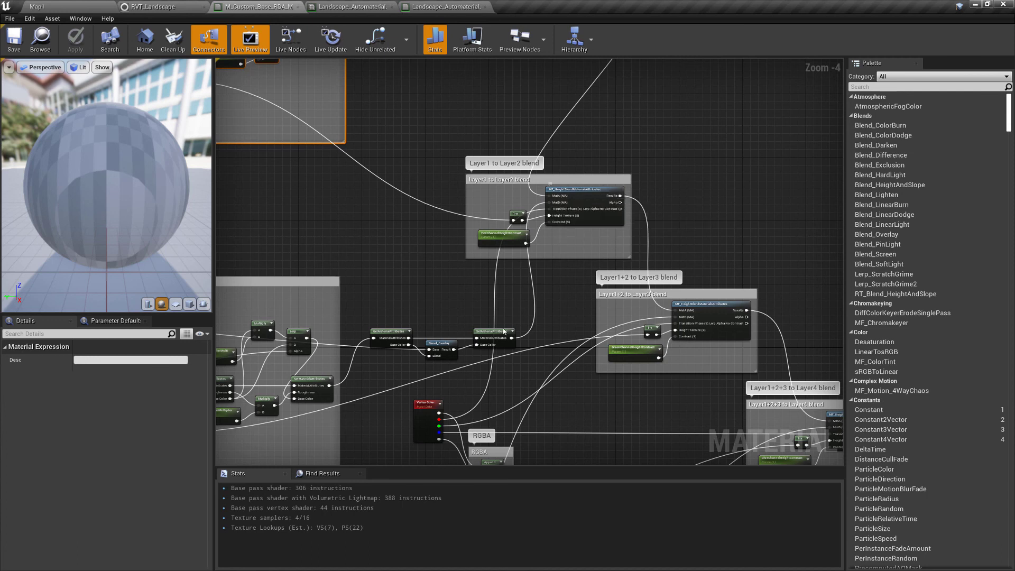
right_click_drag(553, 199, 587, 371)
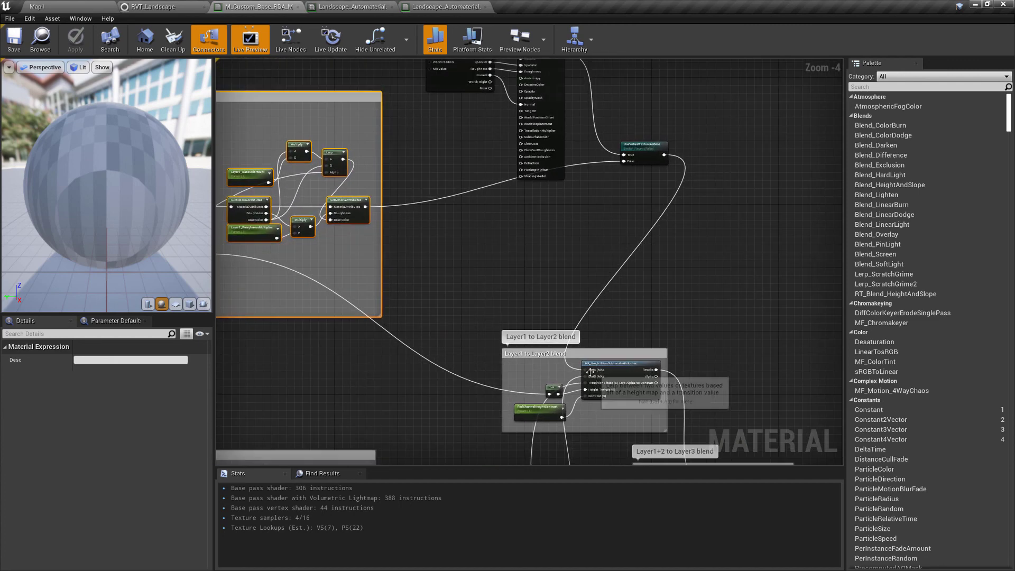
Inspect the RVTColor sample parameter, its MakeMaterialAttributes connections and the UseVirtualTextureAsBase switch that selects the base layer
left_click_drag(586, 370, 685, 161)
left_click(454, 241)
right_click_drag(451, 242, 634, 290)
right_click_drag(516, 175, 326, 228)
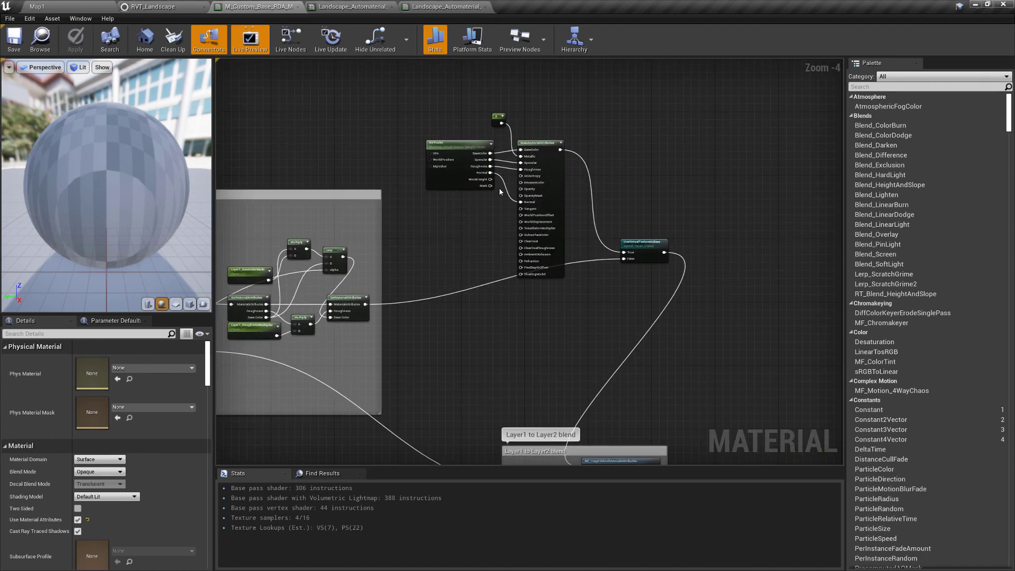
scroll(500, 192, "up", 1)
left_click_drag(399, 114, 484, 221)
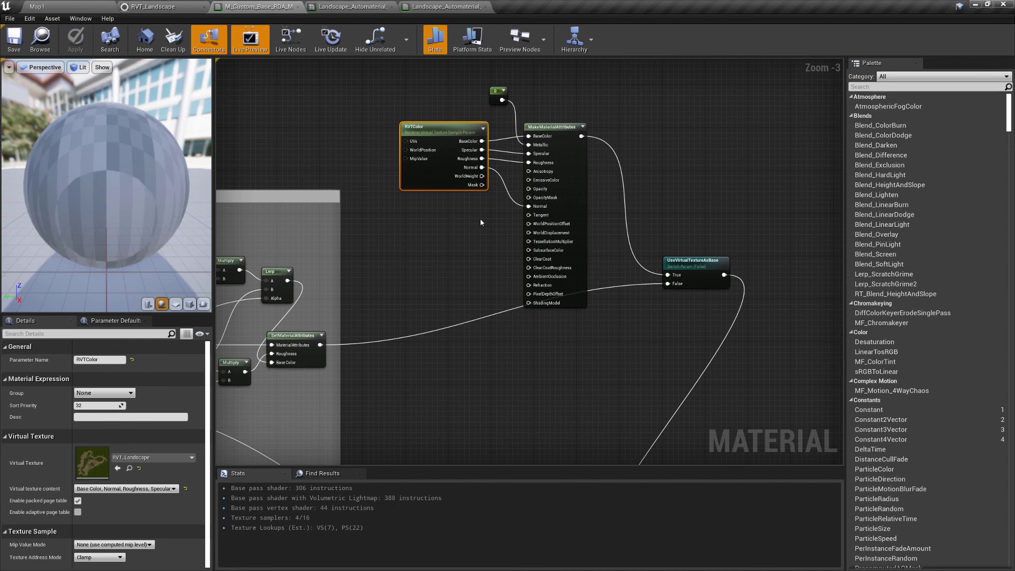
right_click_drag(705, 304, 631, 285)
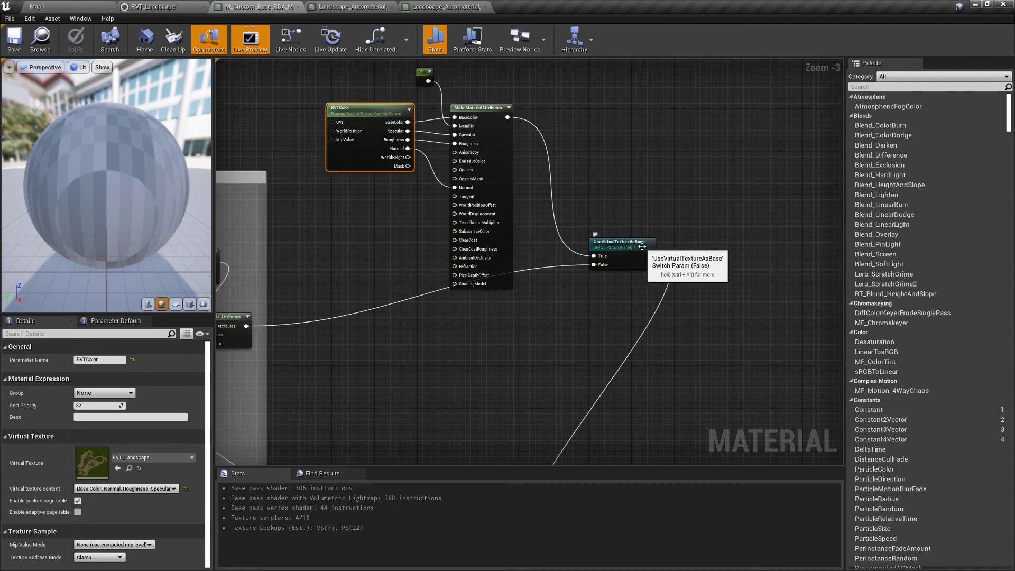
left_click(604, 297)
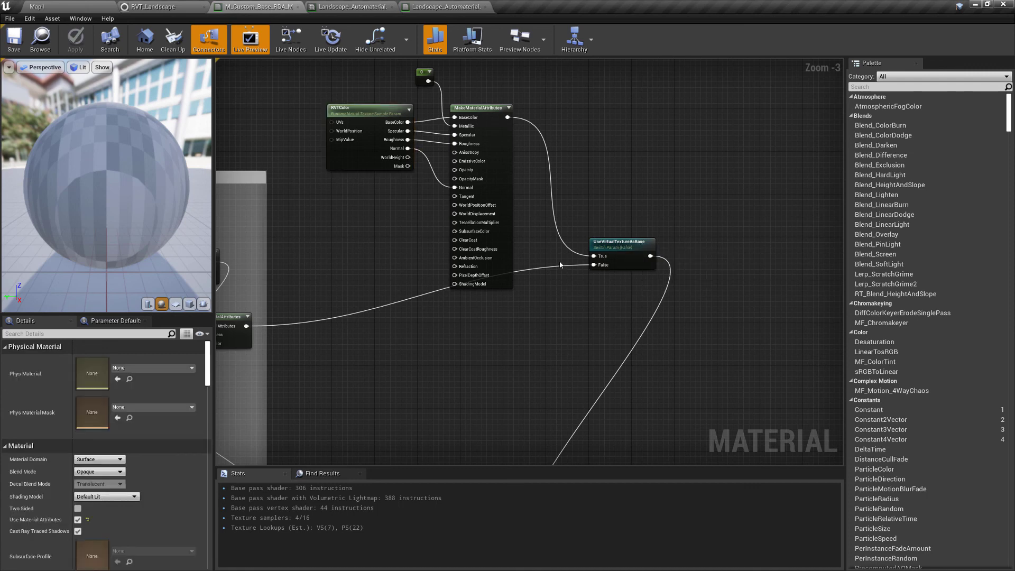
right_click_drag(561, 264, 666, 276)
scroll(666, 276, "down", 1)
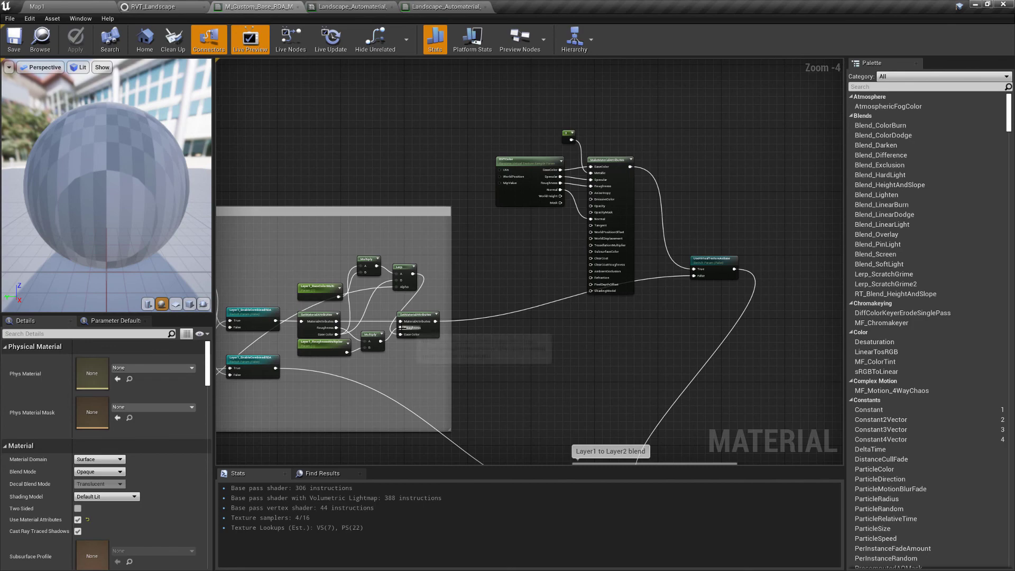
Return to the Map1 level and check the Landscape actor's Draw in Virtual Textures setting
left_click(36, 7)
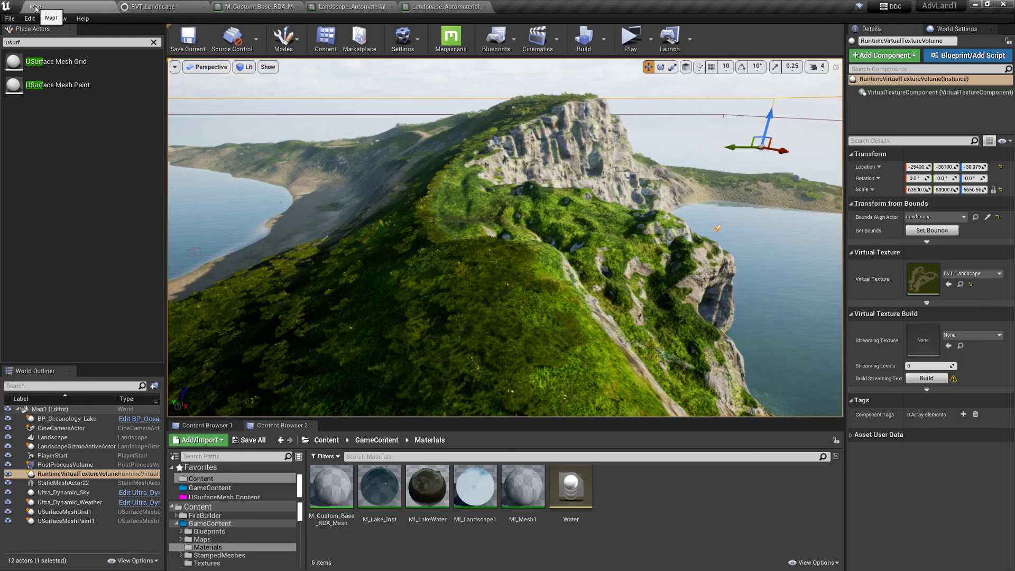
right_click_drag(655, 262, 613, 247)
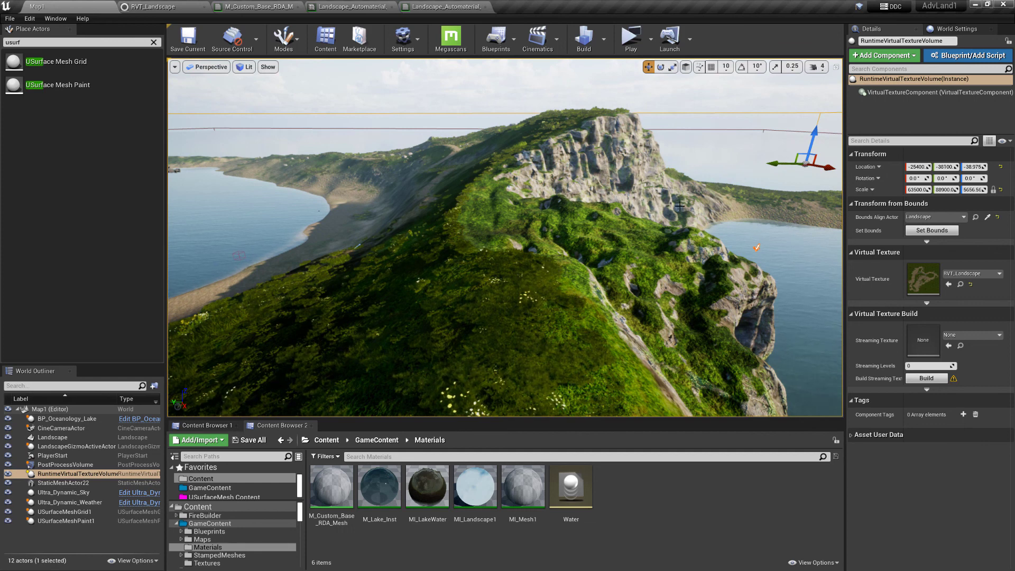
left_click(603, 331)
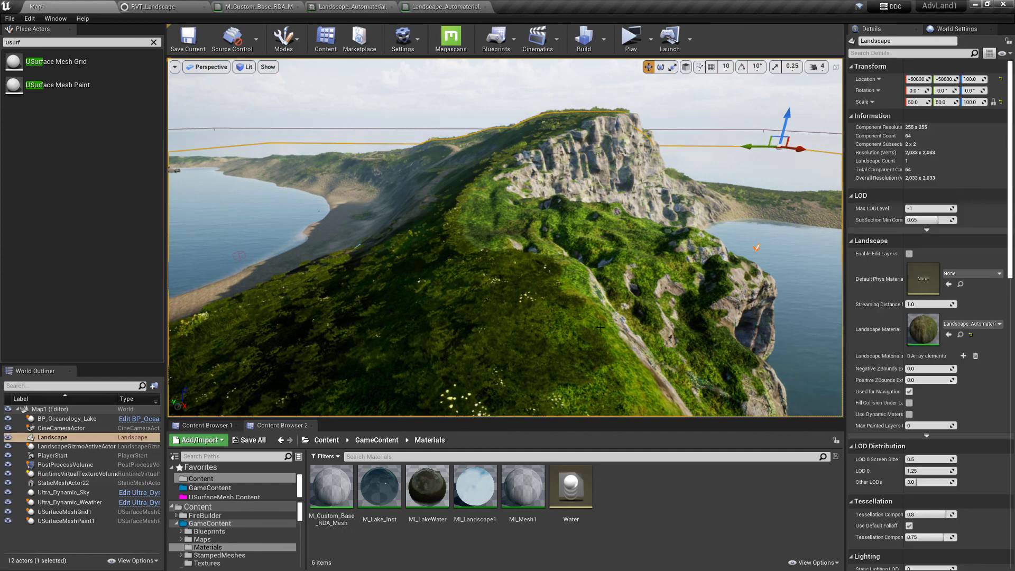
scroll(886, 351, "down", 5)
scroll(885, 351, "down", 3)
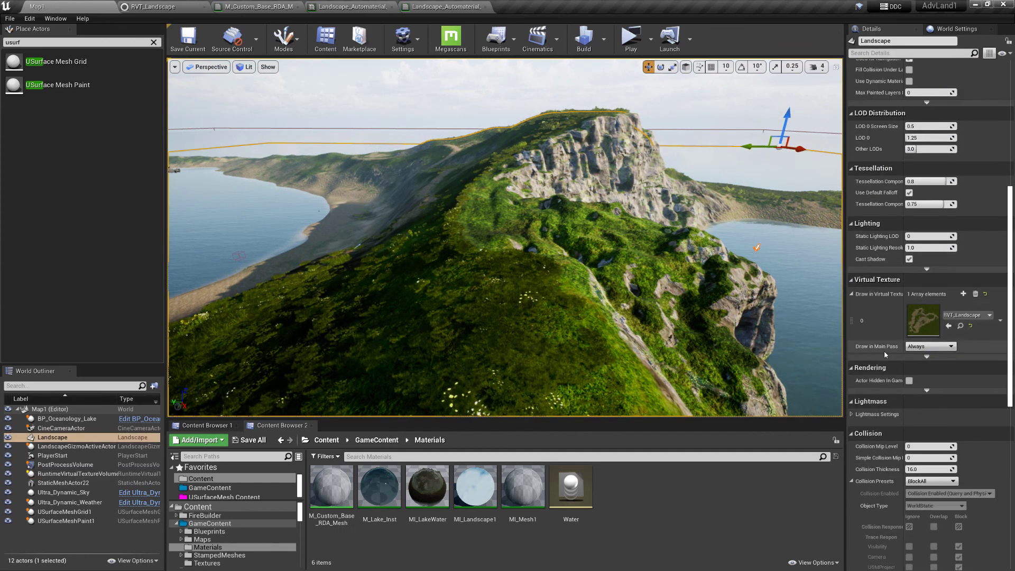
mouse_move(888, 298)
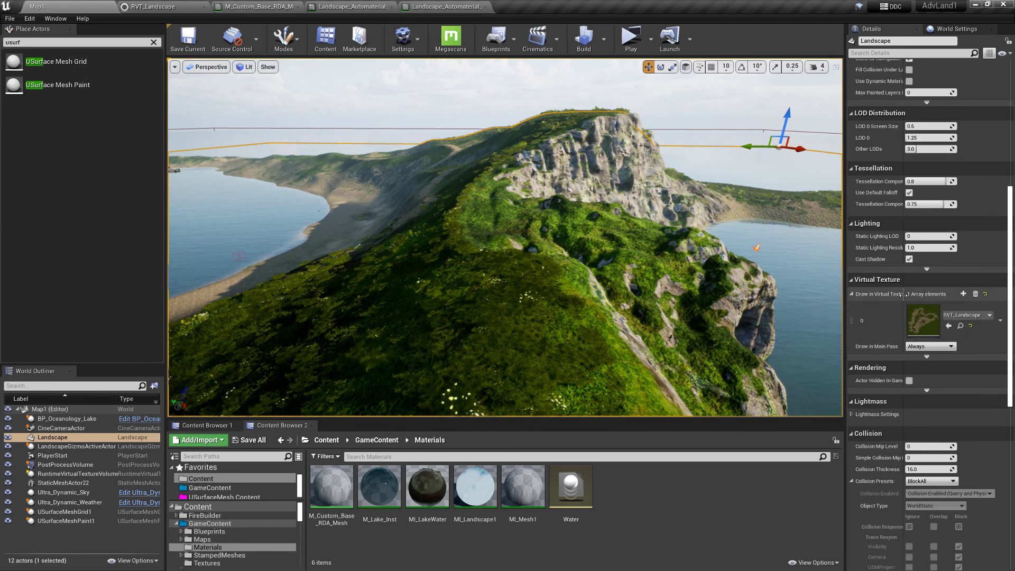
mouse_move(903, 295)
left_mouse_down()
mouse_move(917, 295)
mouse_move(904, 295)
left_mouse_up()
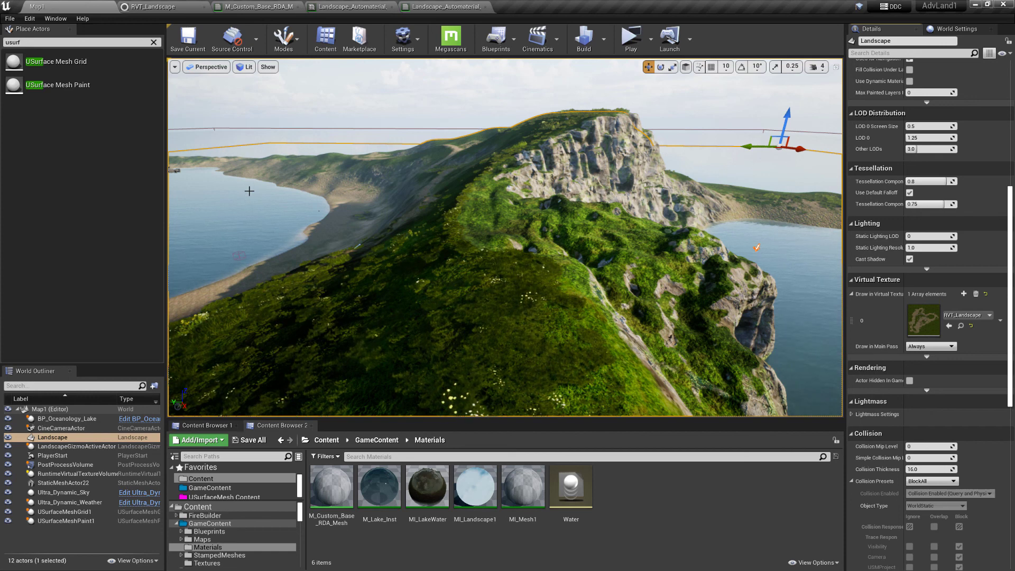
Review the RuntimeVirtualTextureVolume and the Landscape's virtual texture settings again, and view the grassy ridge beside the cliff up close
left_click(69, 474)
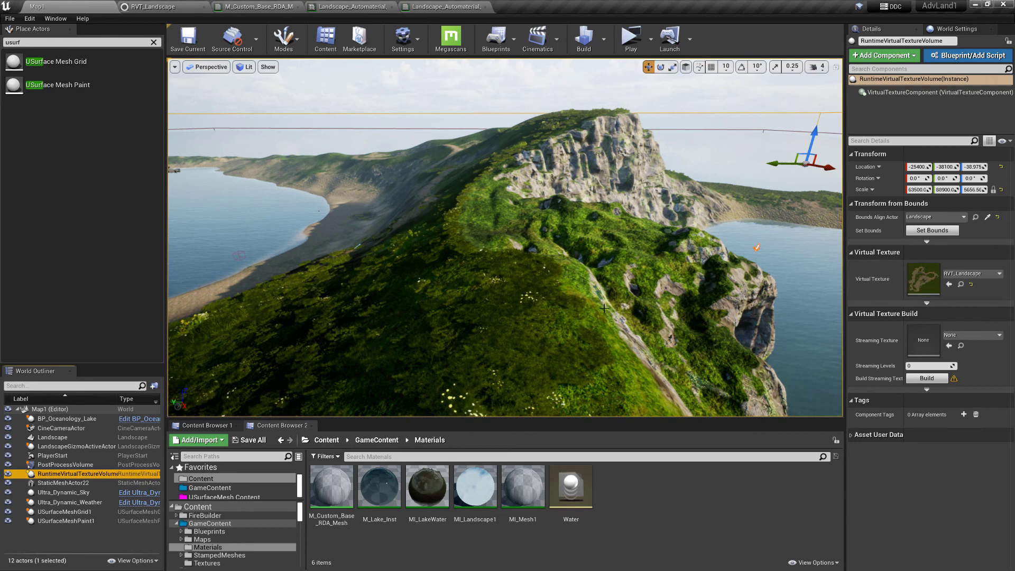
left_click(584, 285)
left_click(599, 373)
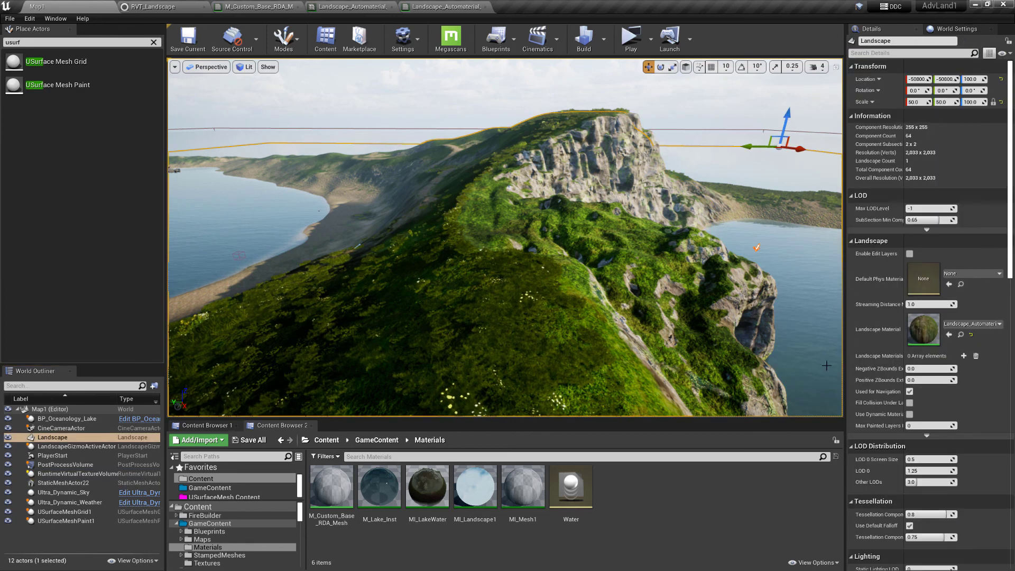
scroll(897, 397, "down", 10)
scroll(897, 398, "down", 1)
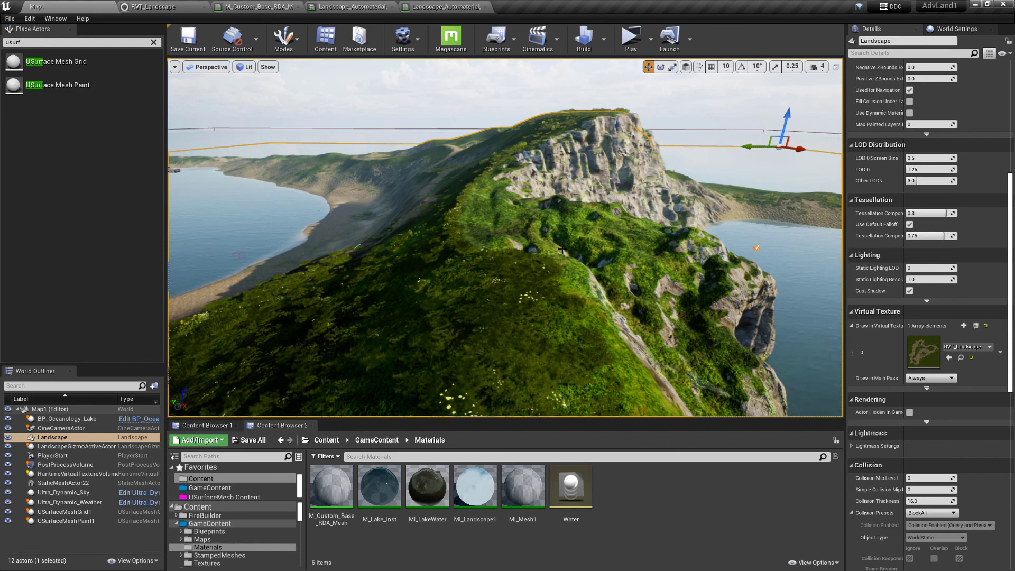
key("w")
right_click_drag(562, 250, 620, 276)
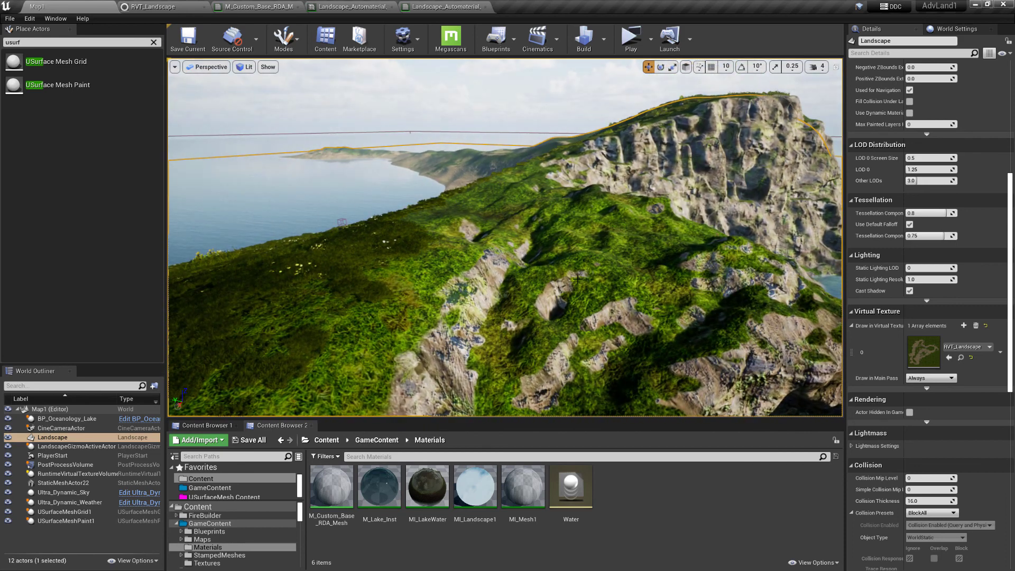
Compare the mesh material graph with the grassy ridge and cliff in the Map1 level
left_click(253, 7)
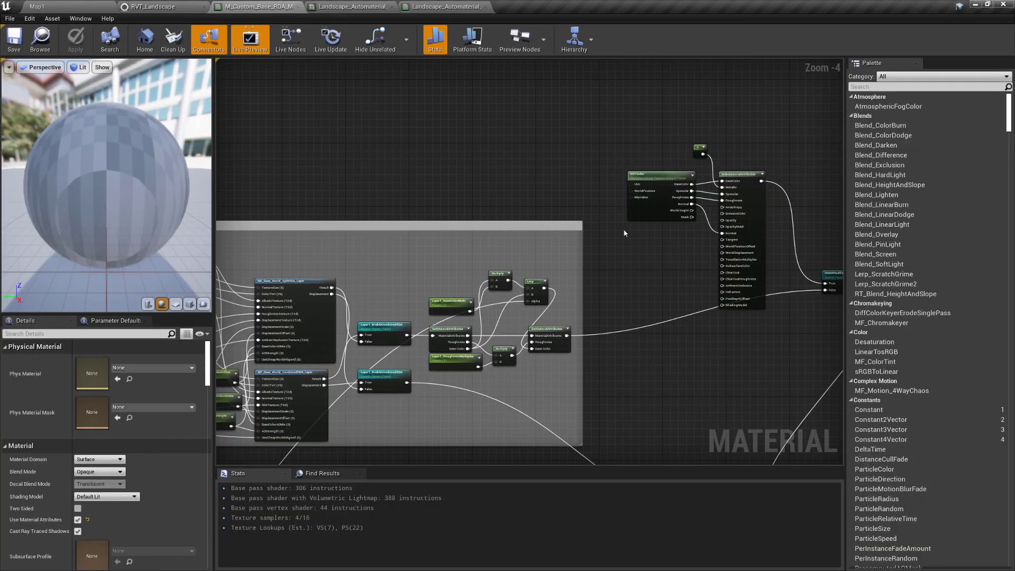
left_click(106, 7)
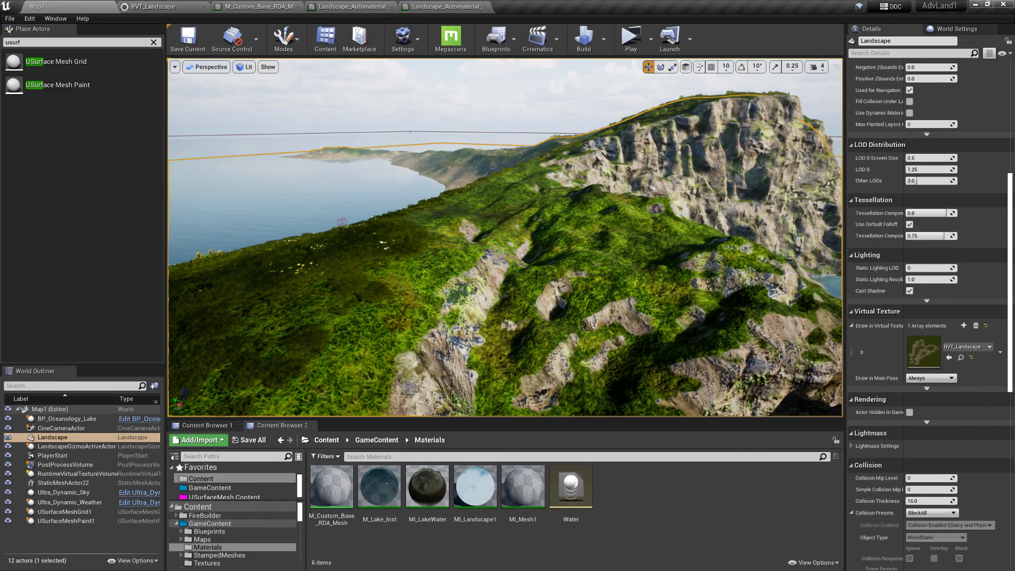
right_click_drag(536, 275, 477, 247)
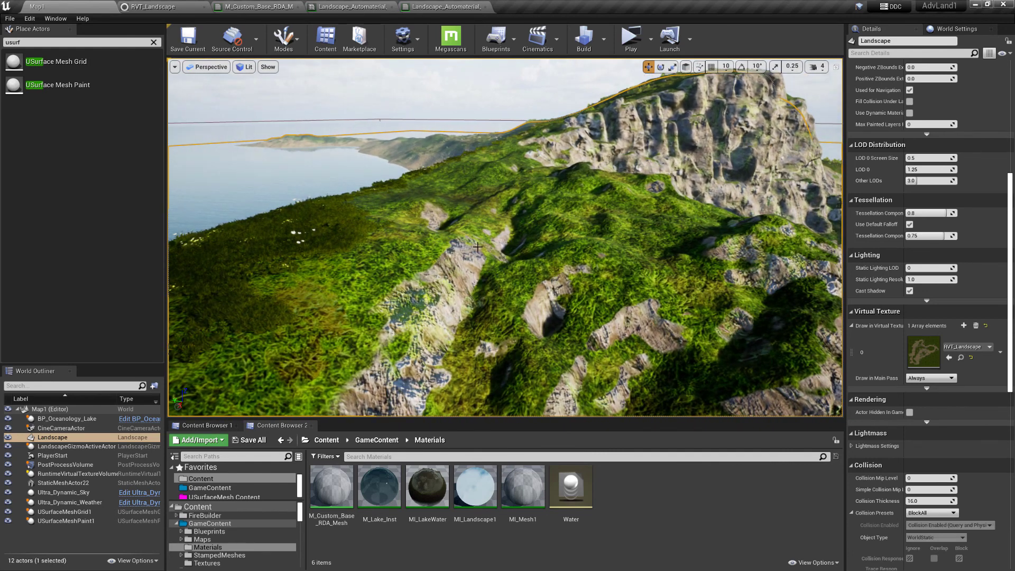
Examine how the RVT base switch and the Layer2 group of the mesh material feed the Layer1 to Layer2 blend
left_click(259, 7)
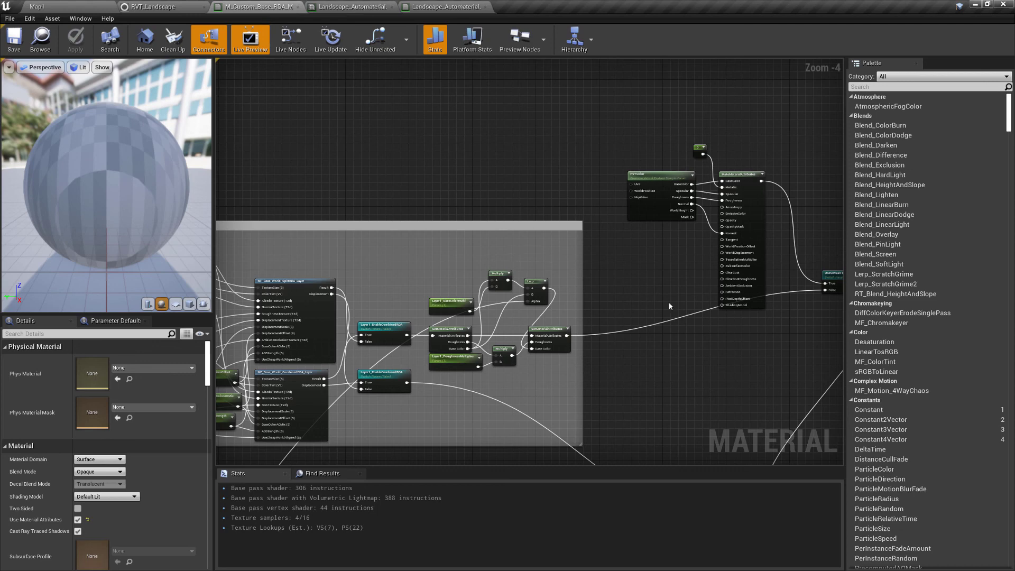
right_click_drag(670, 305, 502, 212)
scroll(502, 212, "down", 2)
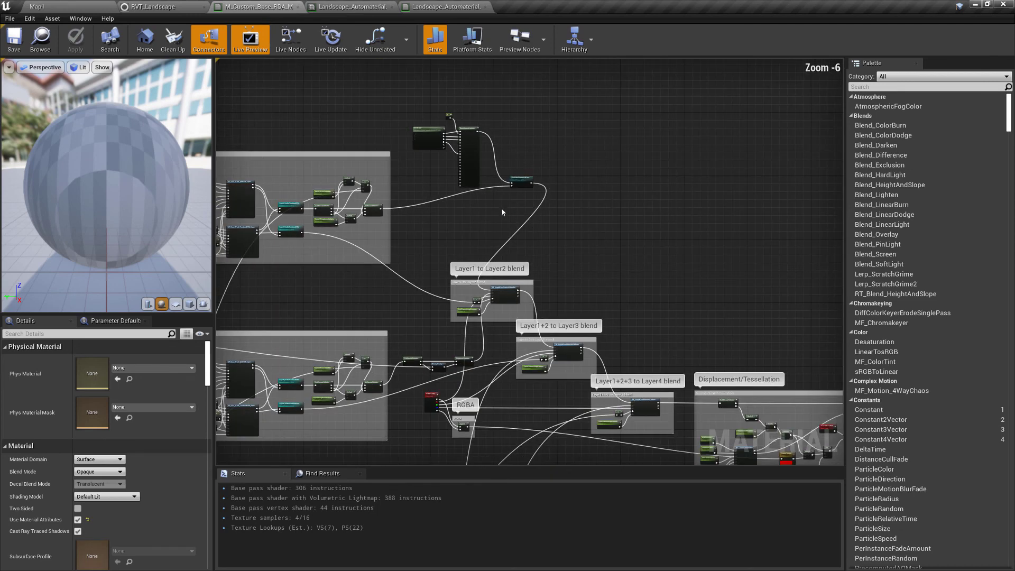
scroll(502, 212, "up", 2)
right_click_drag(482, 220, 482, 205)
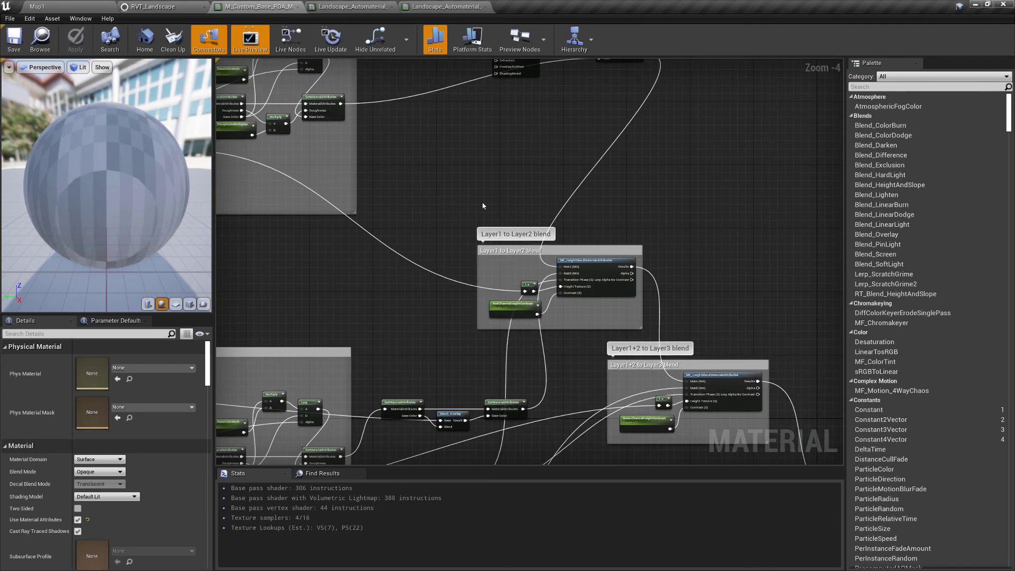
right_click_drag(427, 296, 477, 216)
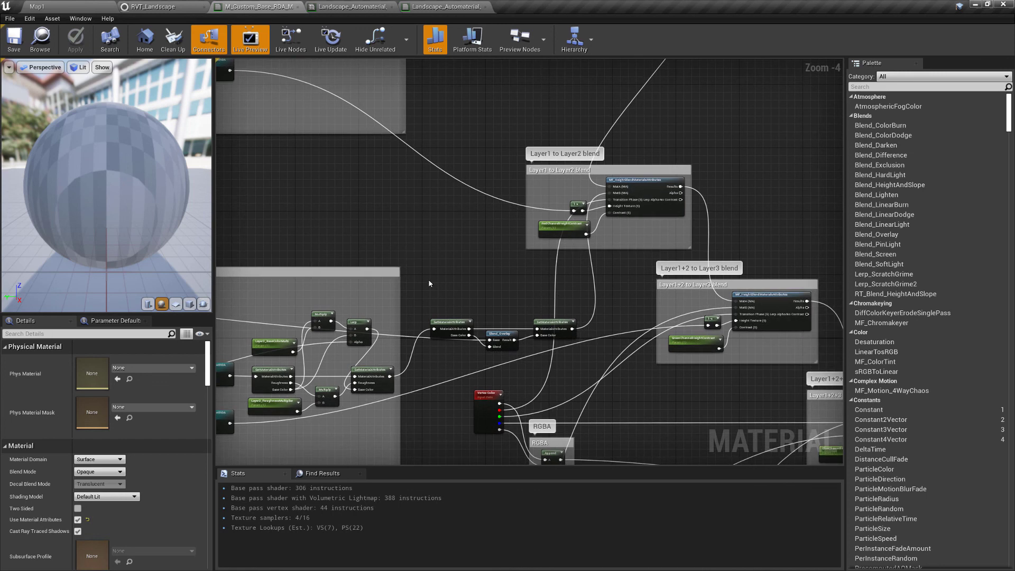
right_click_drag(429, 312, 452, 312)
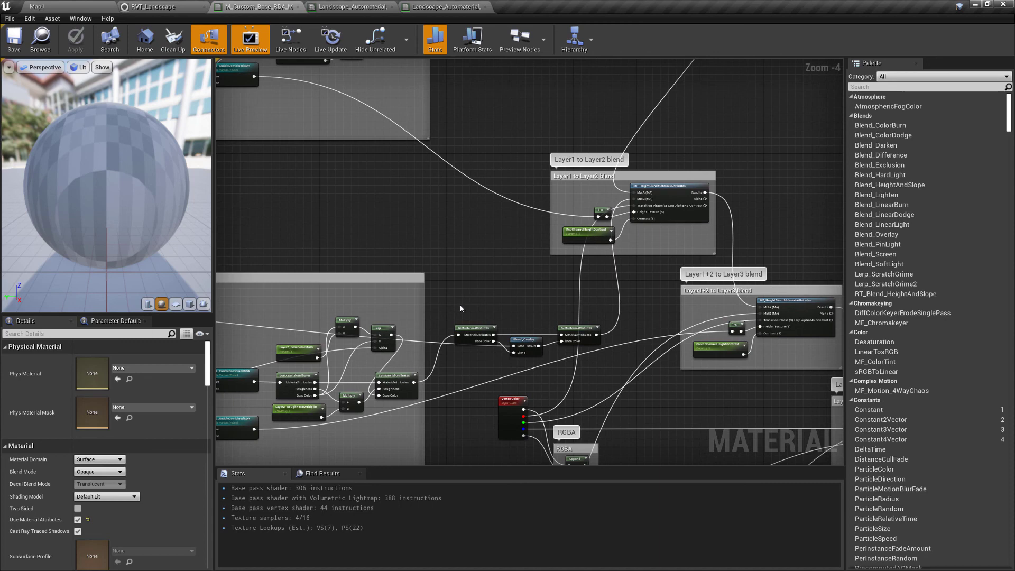
right_click_drag(457, 332, 702, 339)
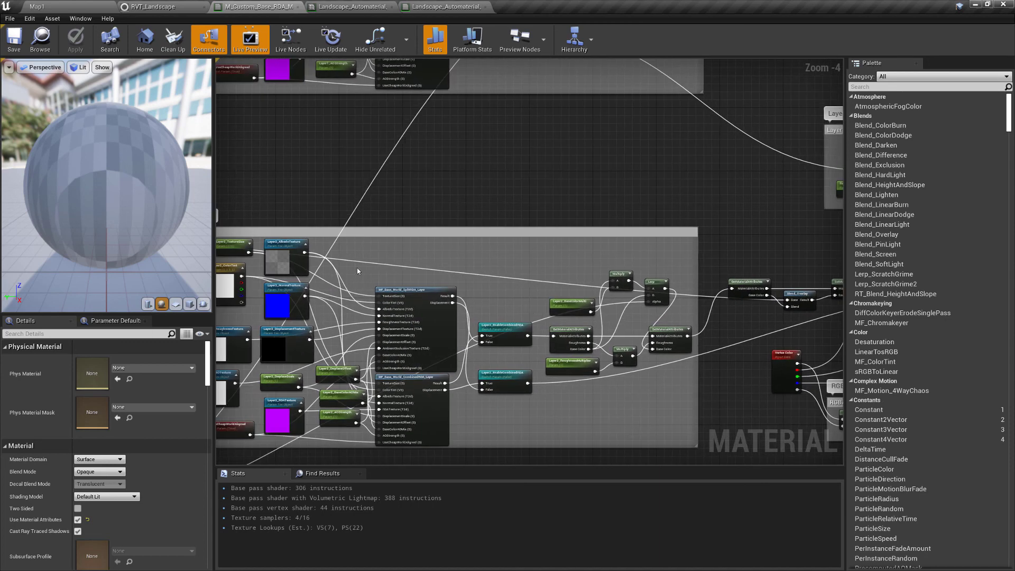
right_click_drag(375, 261, 427, 261)
right_click_drag(815, 293, 458, 338)
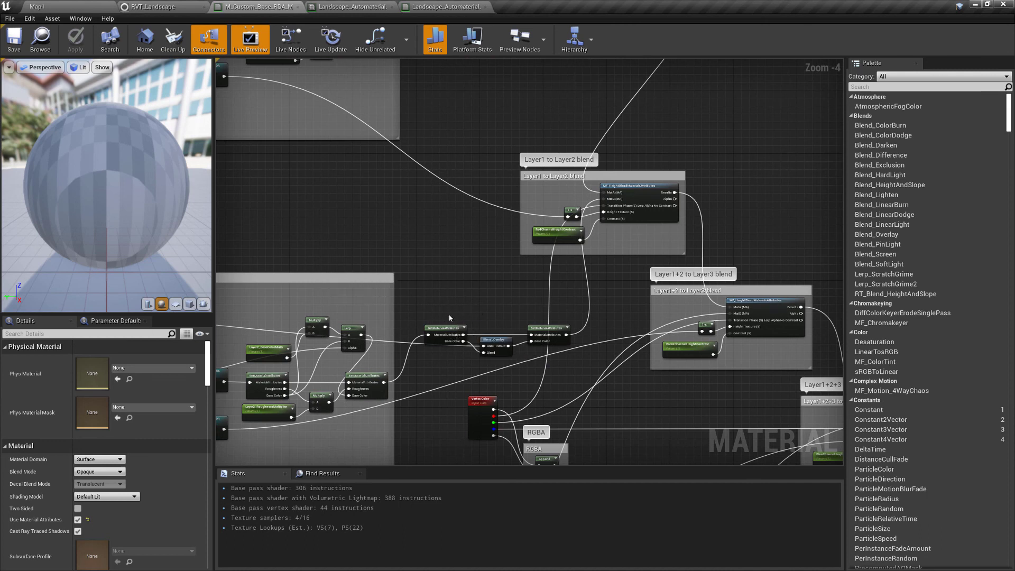
Inspect the GetMaterialAttributes, Blend_Overlay and SetMaterialAttributes nodes between the Layer2 group and the Layer1 to Layer2 blend
left_click_drag(486, 349, 269, 223)
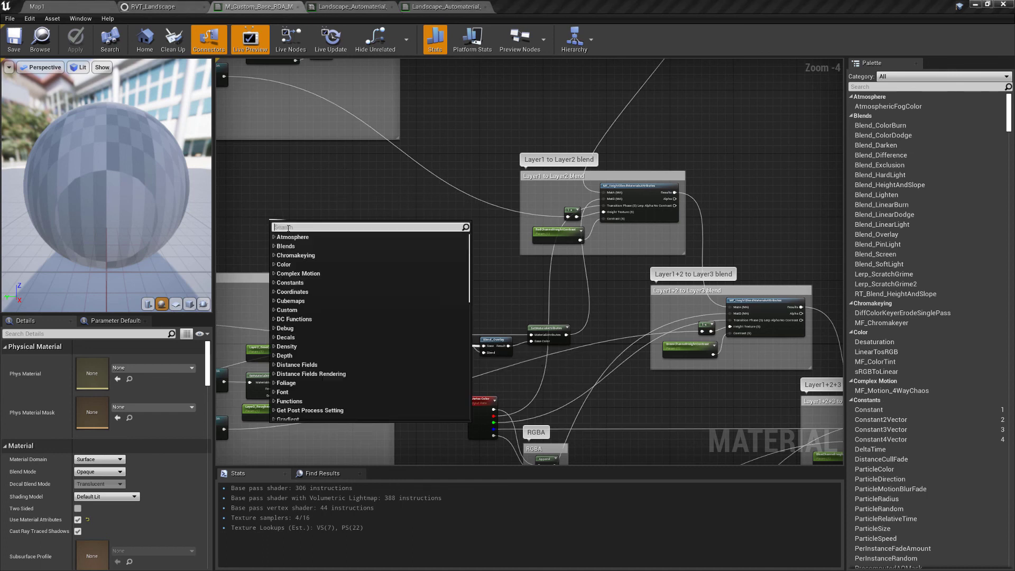
left_click(491, 310)
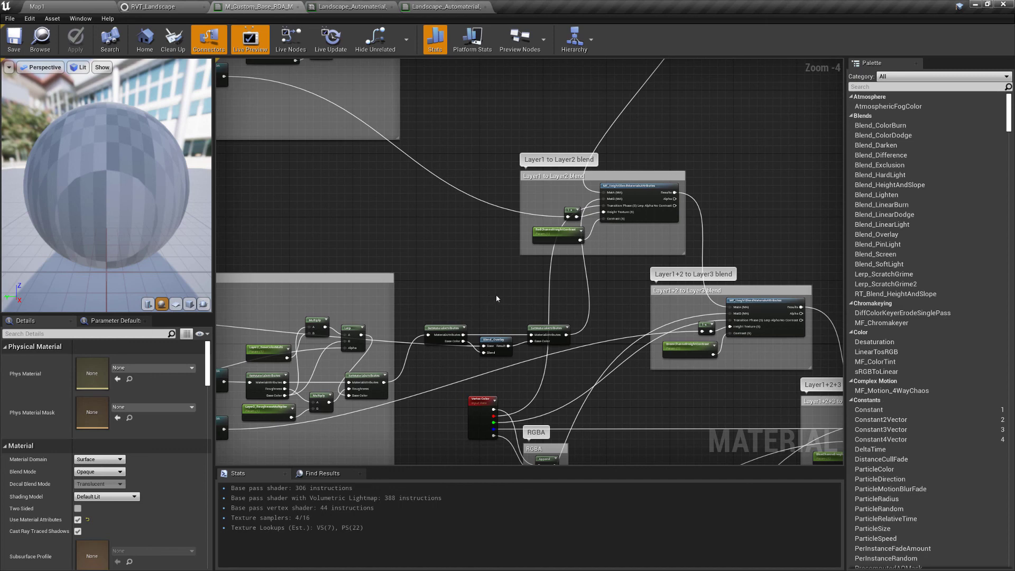
scroll(508, 365, "up", 2)
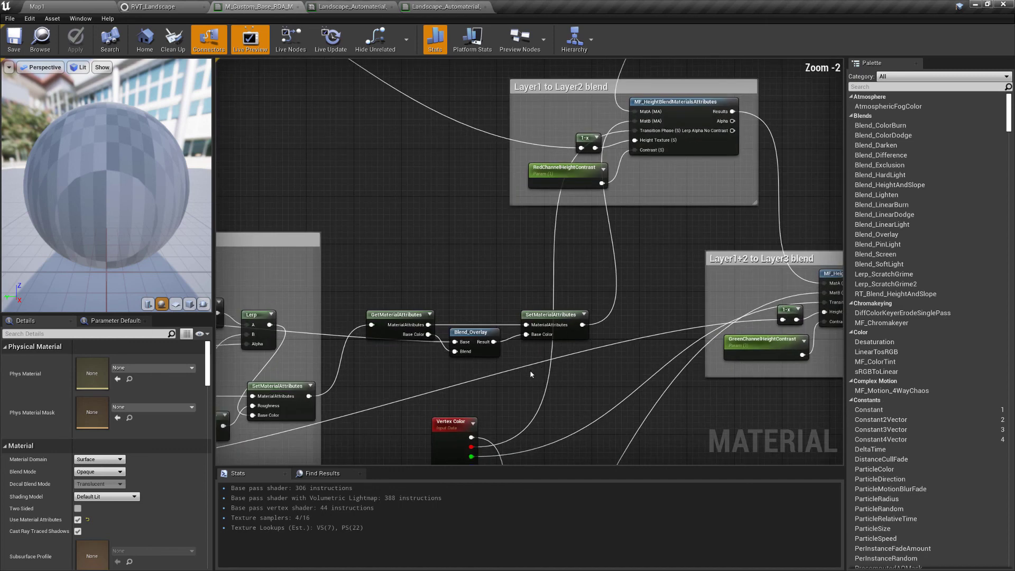
scroll(502, 364, "down", 1)
right_click_drag(474, 359, 581, 368)
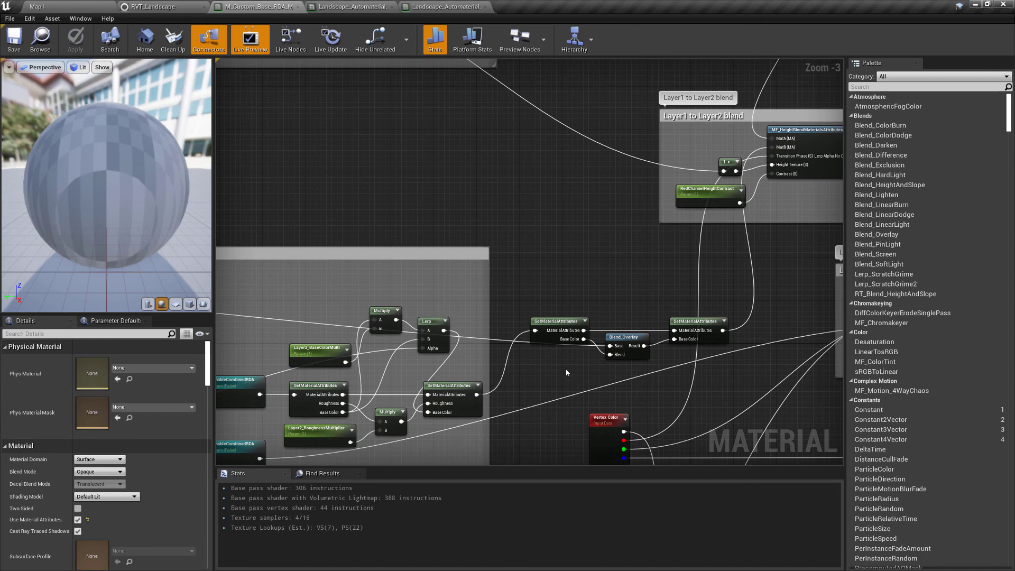
right_click_drag(566, 373, 469, 370)
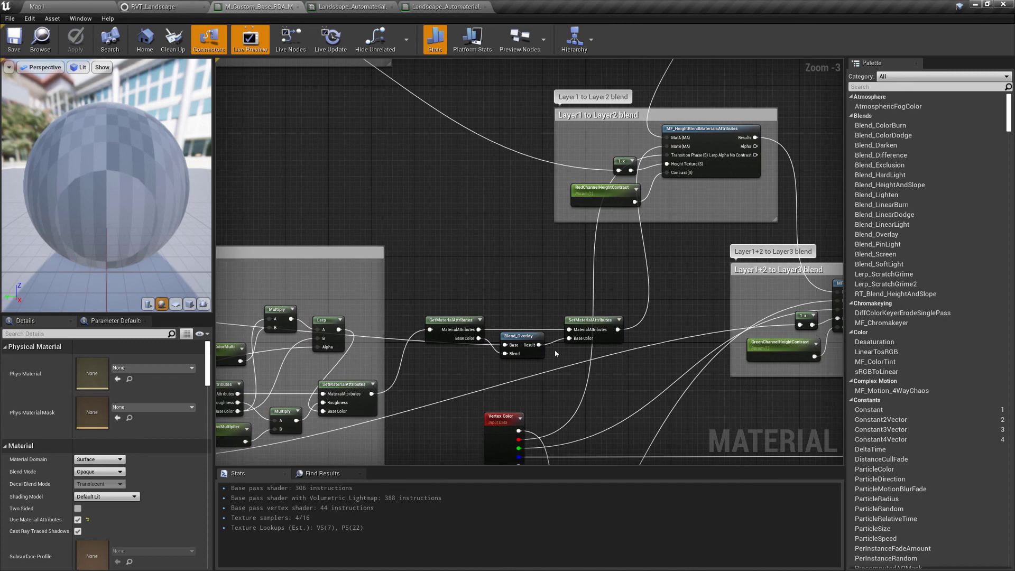
scroll(475, 372, "down", 2)
scroll(477, 370, "up", 1)
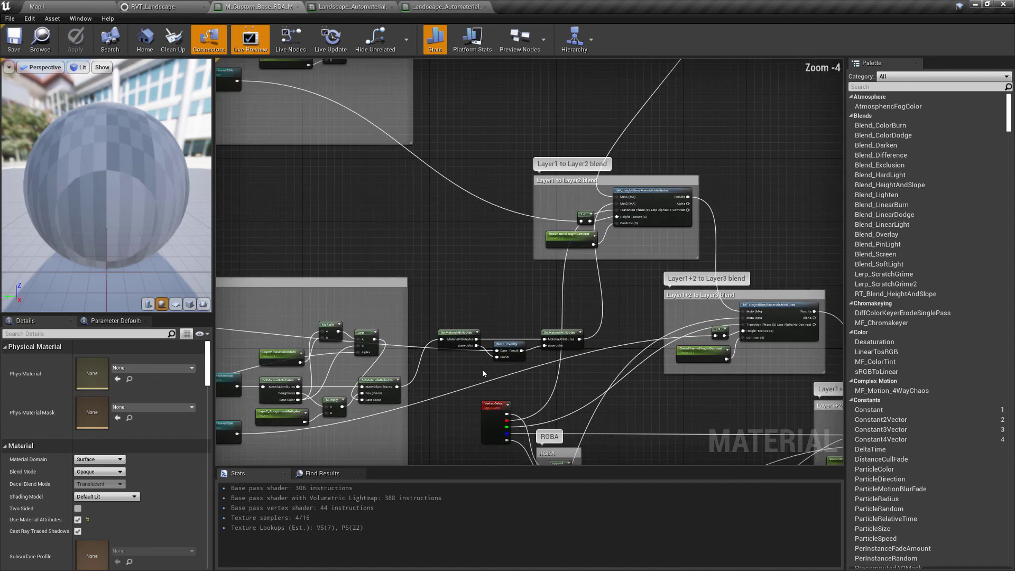
right_click_drag(477, 366, 470, 304)
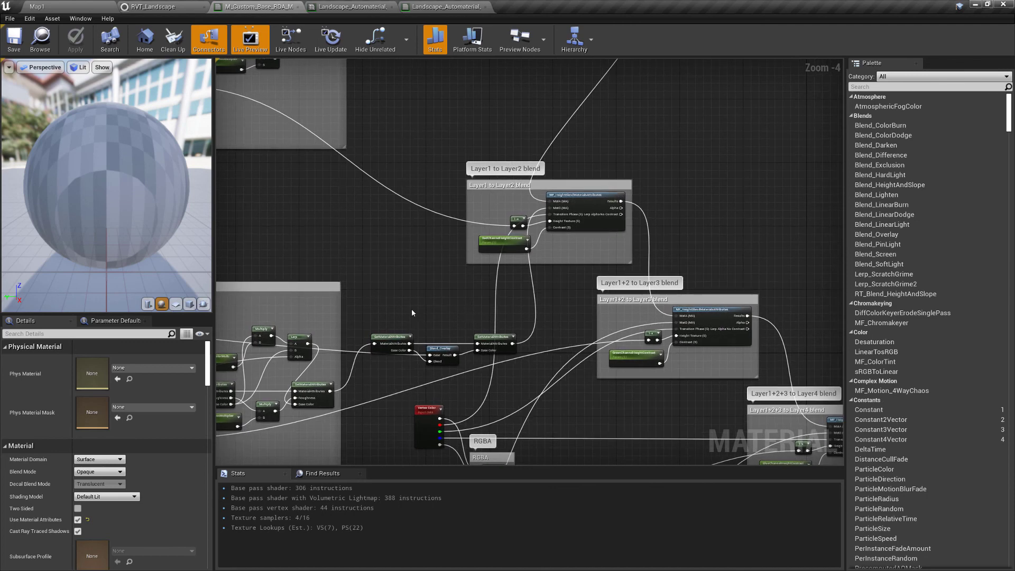
Follow the material graph to Output Material and inspect the CustomSpec parameter feeding the final SetMaterialAttributes node
scroll(411, 309, "down", 2)
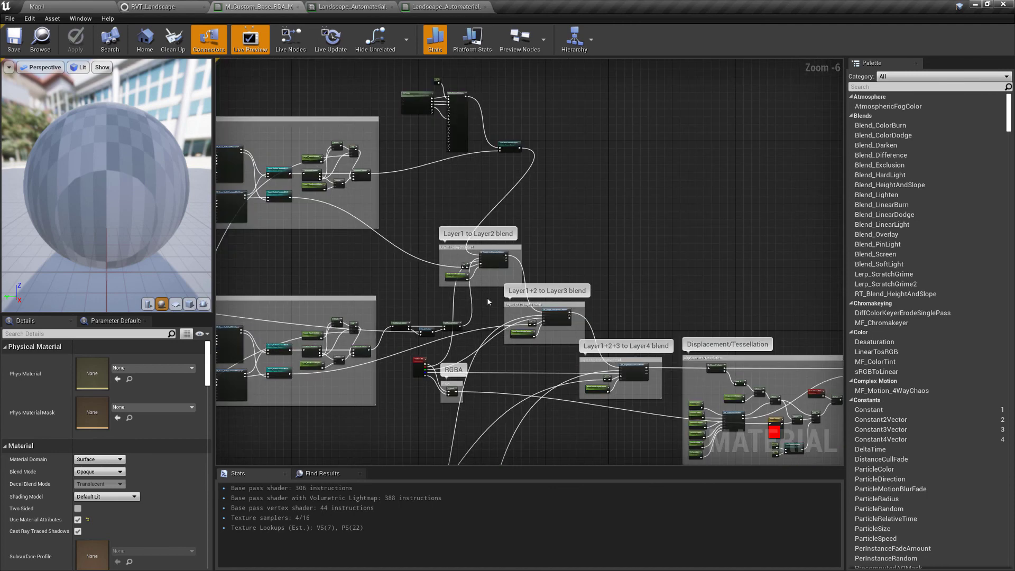
right_click_drag(487, 302, 502, 267)
right_click_drag(728, 236, 525, 276)
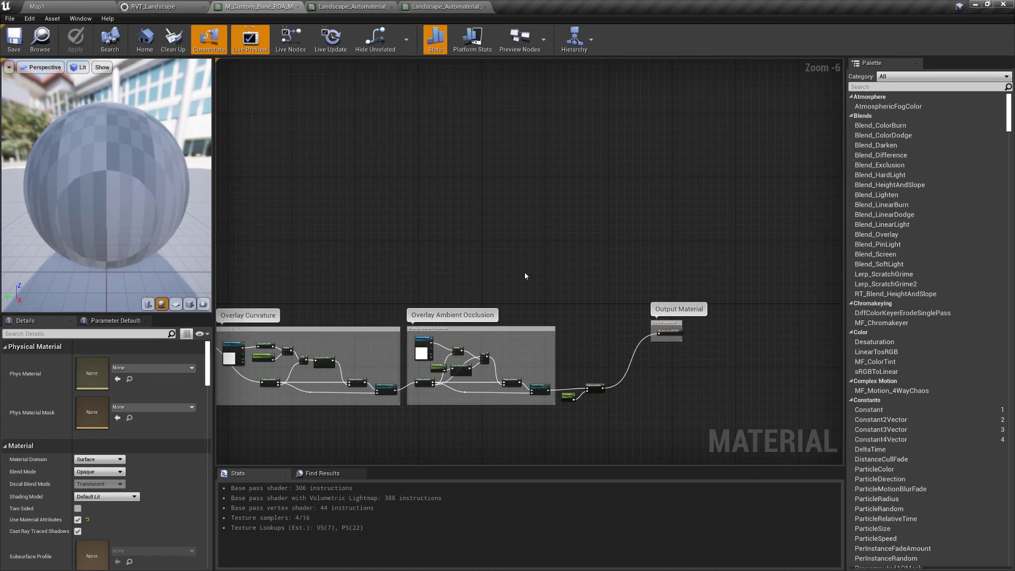
scroll(581, 400, "up", 3)
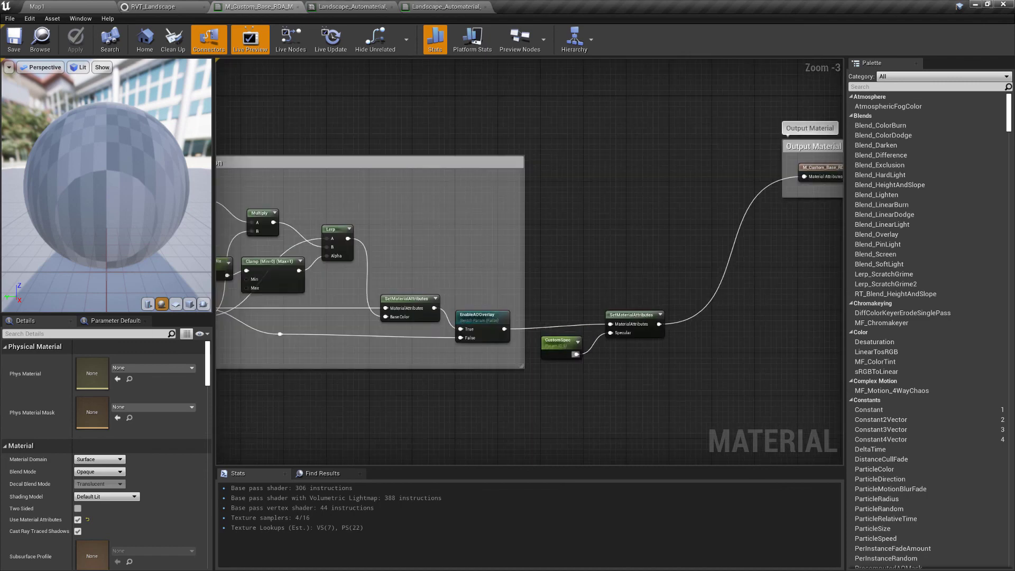
right_click_drag(595, 412, 537, 398)
left_click_drag(429, 302, 530, 424)
left_click(539, 339)
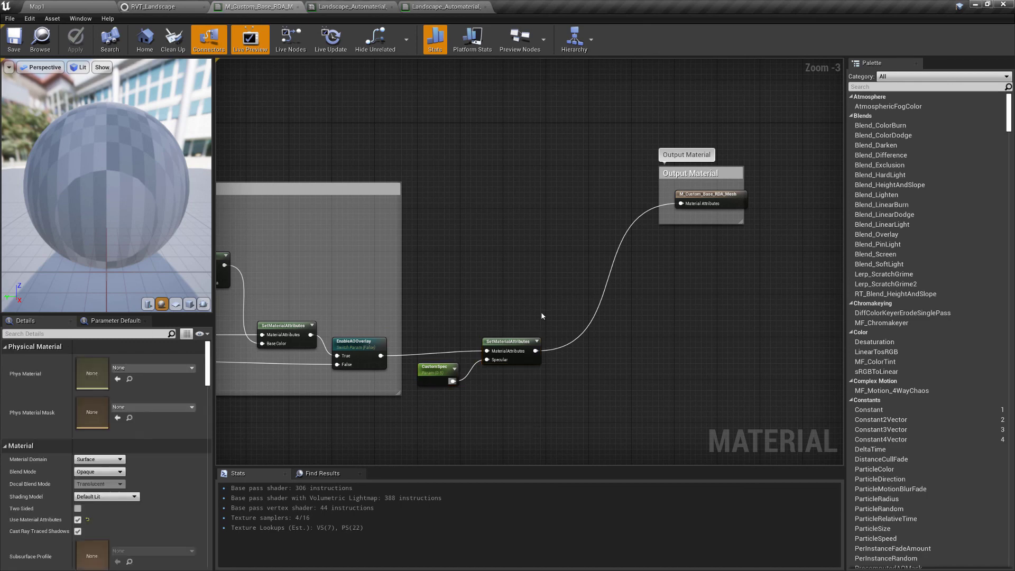
Review the Base/Layer1 group and its connections to the base switch and the Layer1 to Layer2 blend
scroll(658, 390, "down", 3)
right_click_drag(449, 254, 673, 239)
scroll(459, 226, "up", 2)
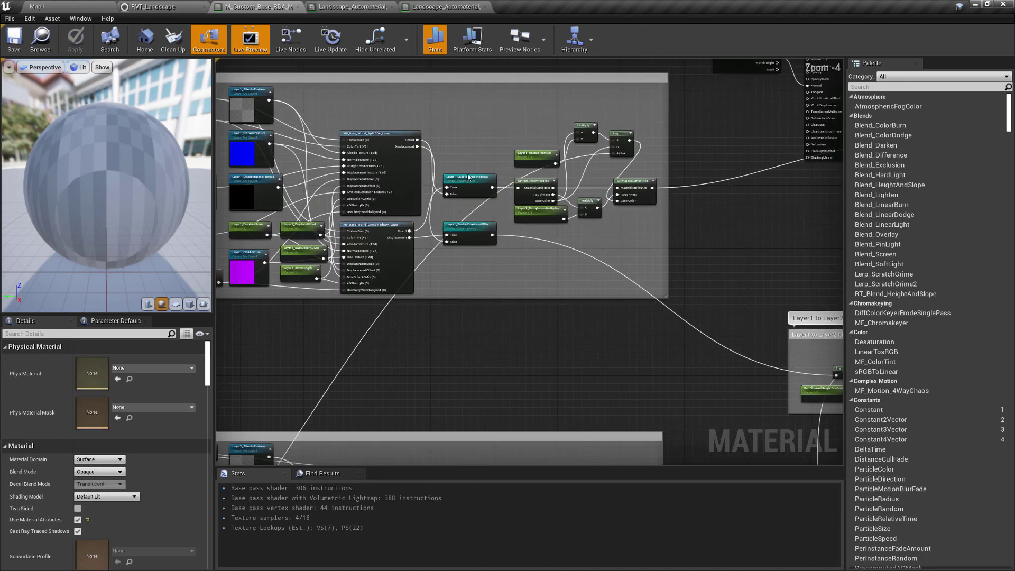
scroll(470, 177, "down", 1)
scroll(471, 177, "up", 2)
scroll(470, 178, "down", 2)
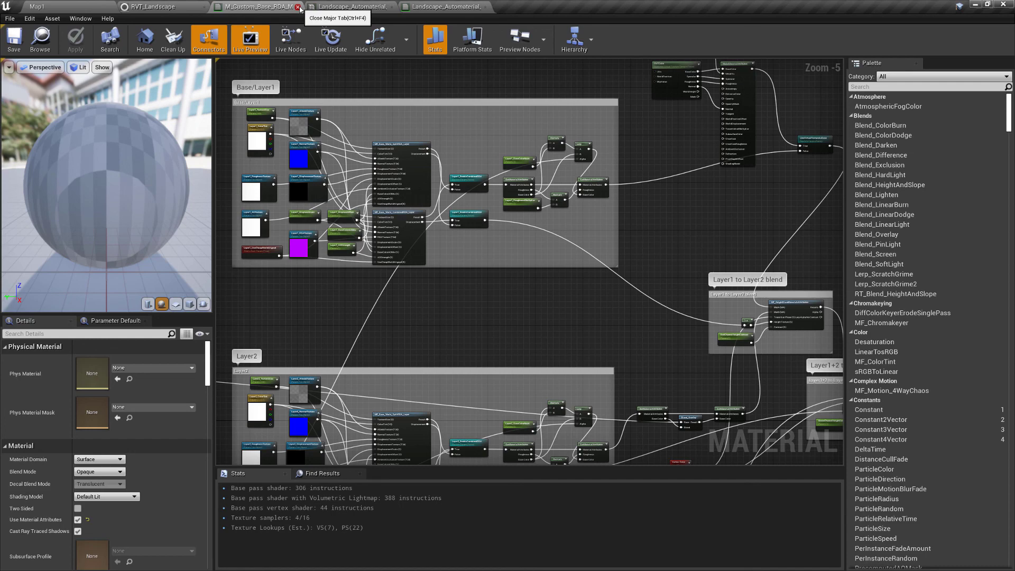
Return to the Map1 level and select the USurfaceMeshPaint1 actor, showing its transform and action settings
left_click(59, 10)
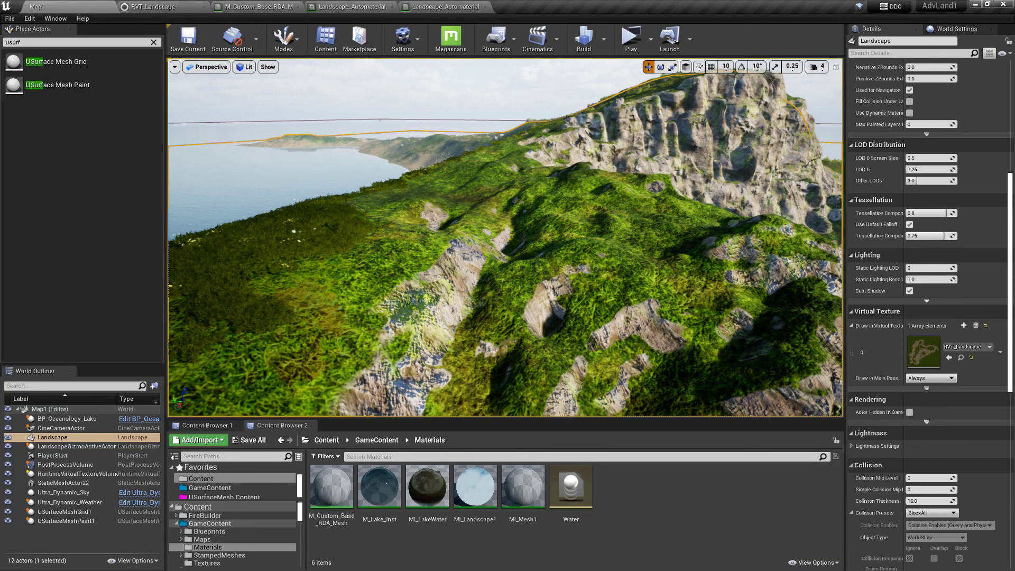
right_click_drag(517, 253, 576, 255)
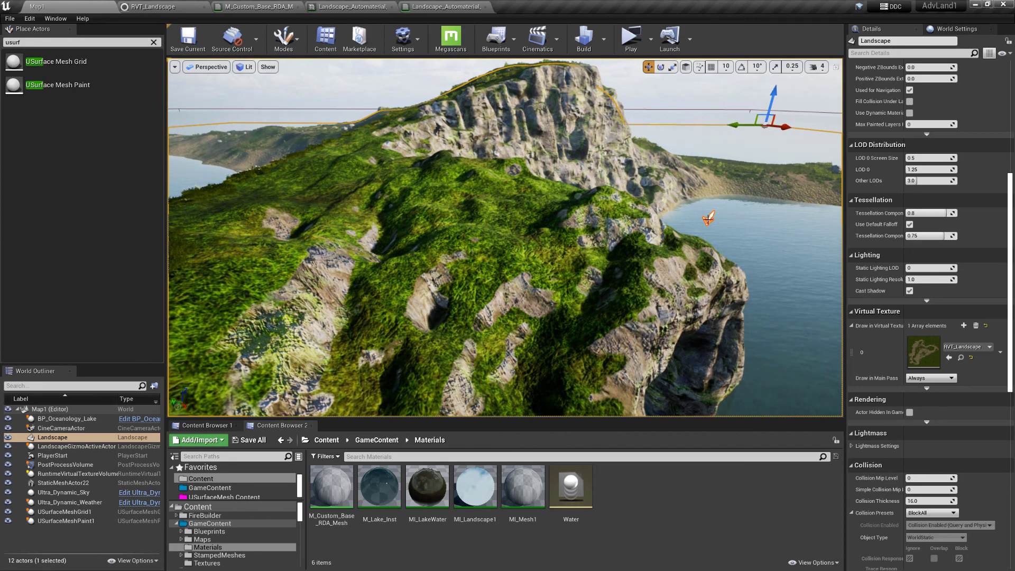
left_click(709, 219)
mouse_move(708, 218)
right_mouse_down()
mouse_move(698, 219)
mouse_move(725, 224)
mouse_move(693, 220)
right_mouse_up()
right_click_drag(460, 180, 491, 206)
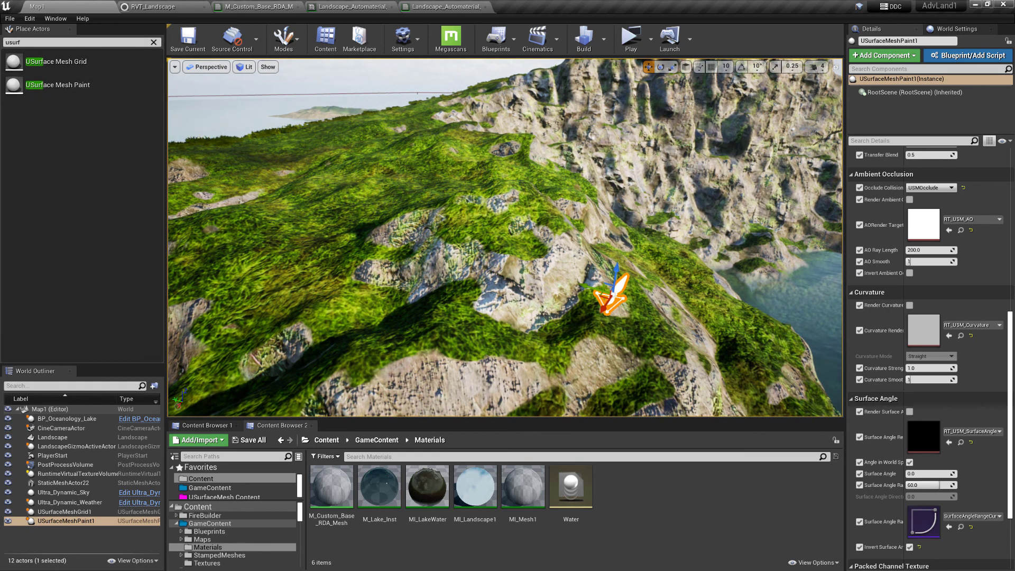
right_click_drag(605, 309, 618, 303)
scroll(857, 311, "up", 10)
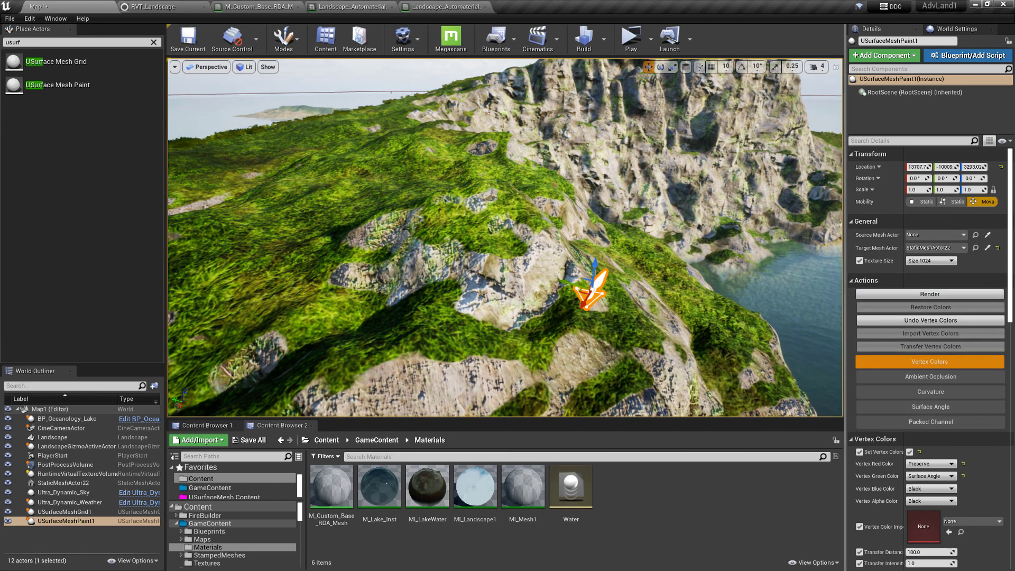
Inspect the grass and rock blending on the ridge and above the rock arch from several distances
mouse_move(818, 313)
right_mouse_down()
mouse_move(832, 317)
mouse_move(824, 301)
mouse_move(838, 289)
mouse_move(810, 305)
right_mouse_up()
key("s")
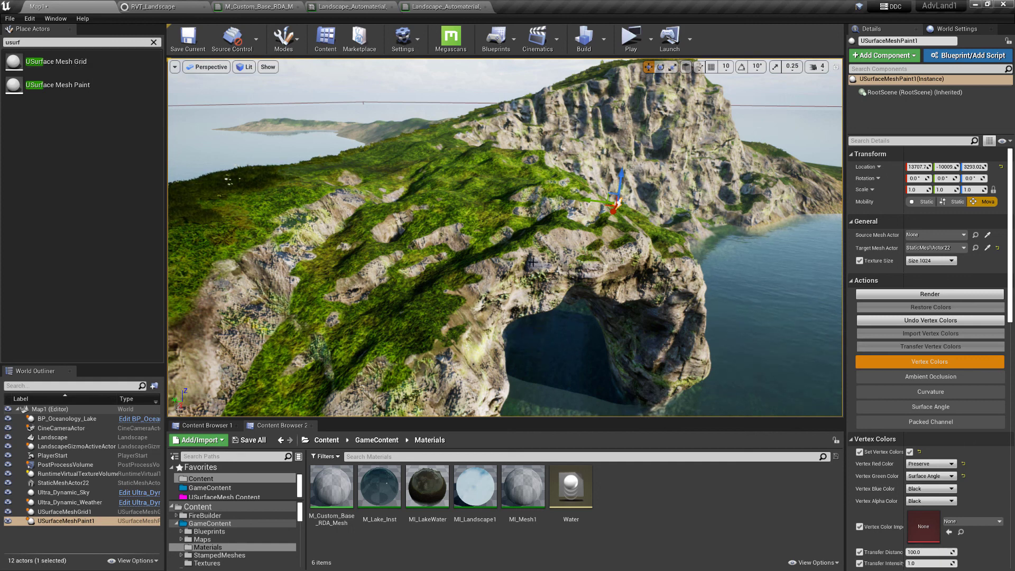
mouse_move(604, 251)
right_mouse_down()
mouse_move(586, 260)
mouse_move(594, 260)
right_mouse_up()
key("w")
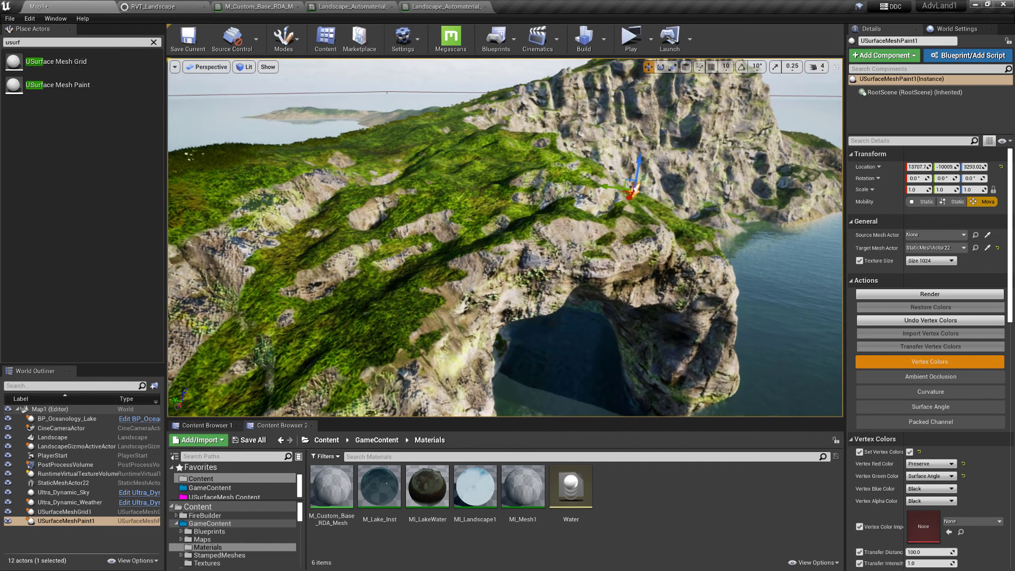
key("w")
mouse_move(639, 200)
right_mouse_down()
mouse_move(629, 198)
mouse_move(661, 207)
mouse_move(639, 210)
right_mouse_up()
key("s")
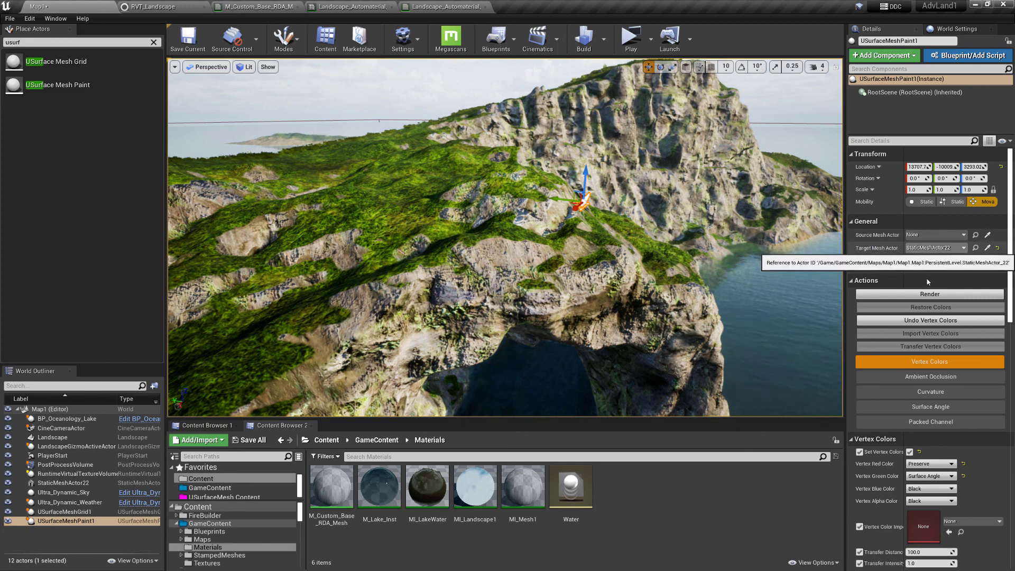
Review the USurfaceMeshPaint1 actor's Vertex Colors, Ambient Occlusion, Curvature, Surface Angle and Packed Channel Texture settings
scroll(885, 367, "down", 3)
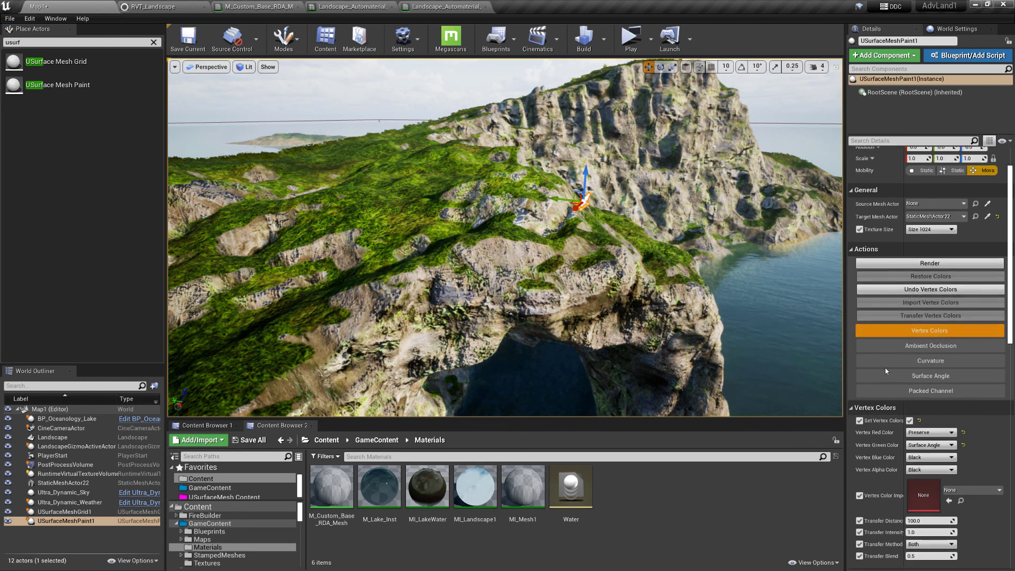
scroll(894, 363, "down", 2)
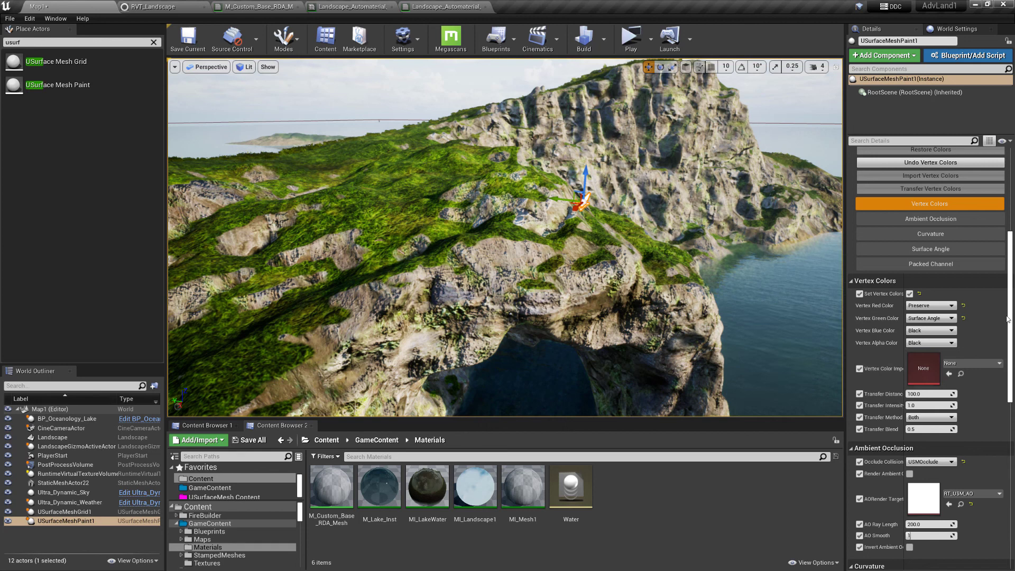
left_click_drag(1011, 319, 1011, 365)
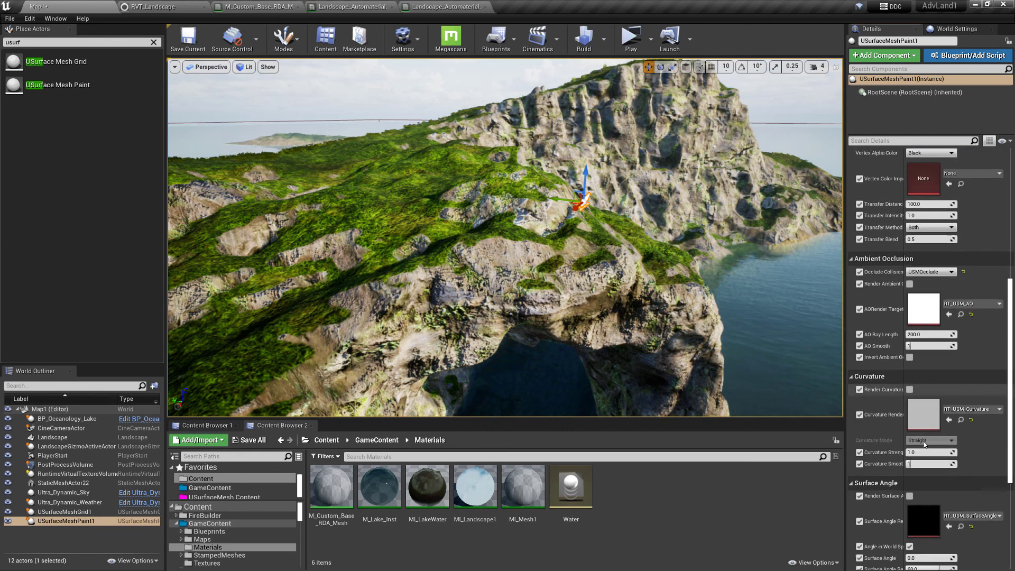
scroll(897, 499, "down", 8)
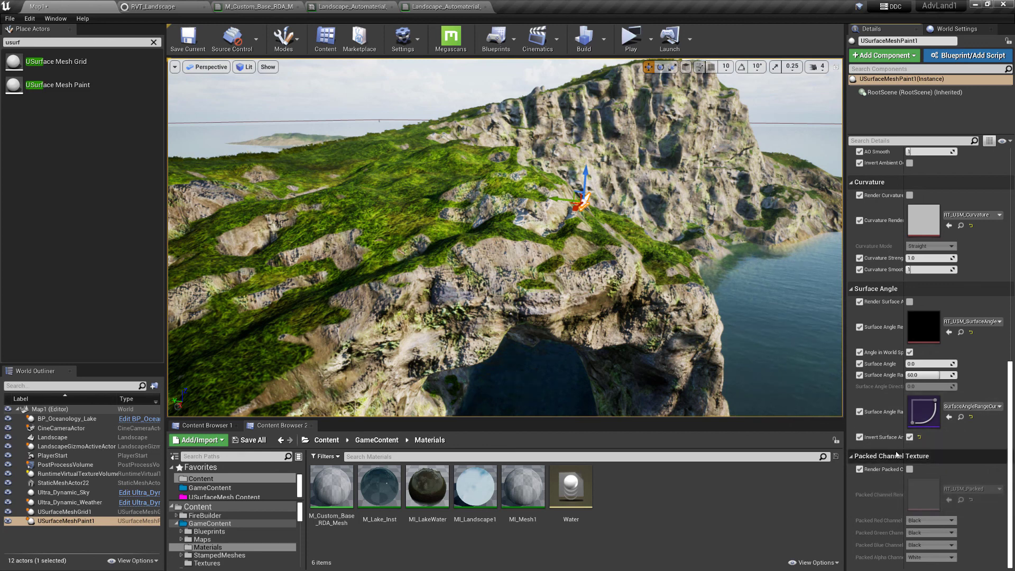
scroll(901, 440, "up", 6)
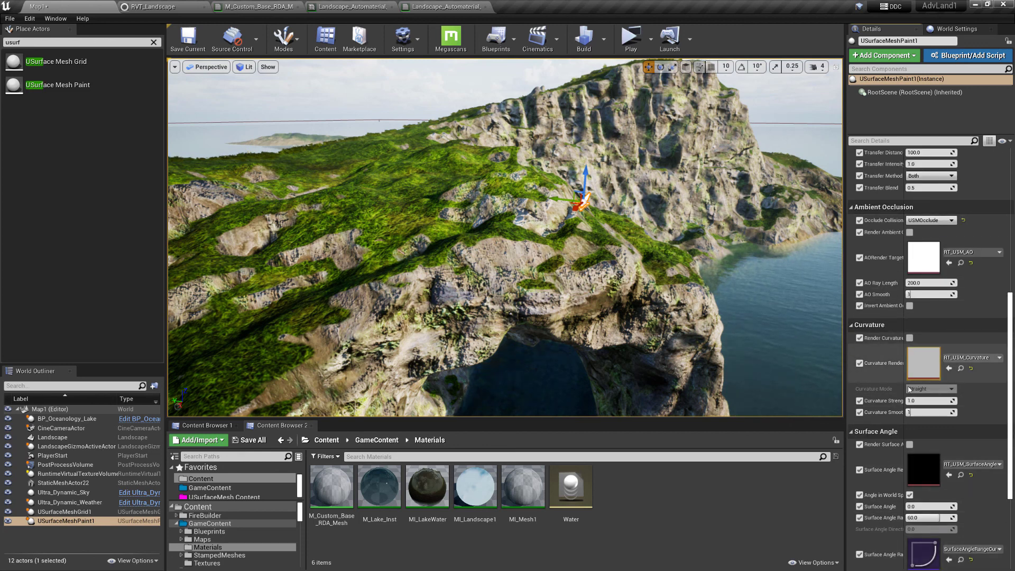
Review the paint actor's Vertex Red Color source choices, keeping Preserve, and its Ambient Occlusion, Curvature and Surface Angle settings
scroll(906, 416, "up", 8)
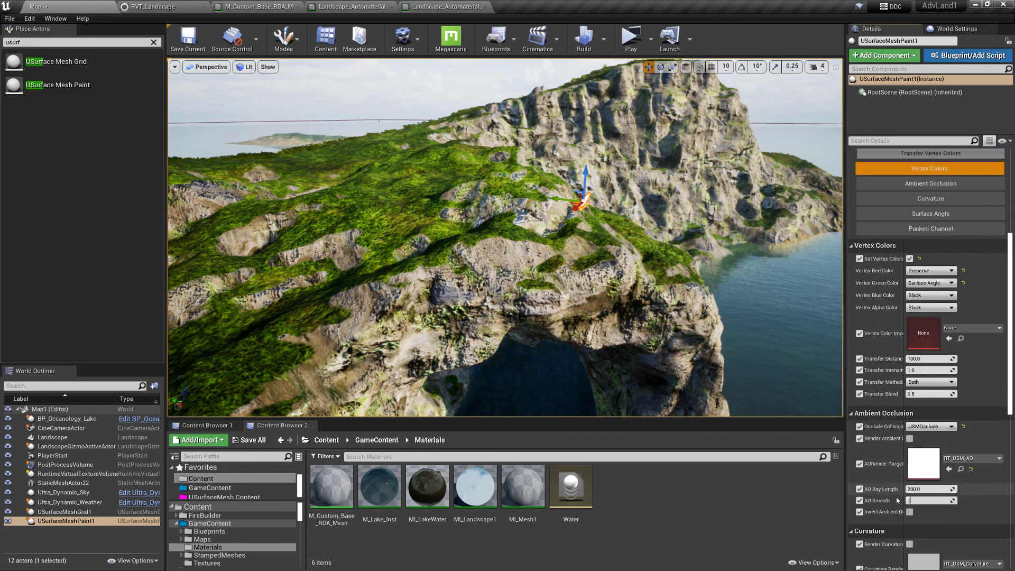
scroll(891, 407, "up", 3)
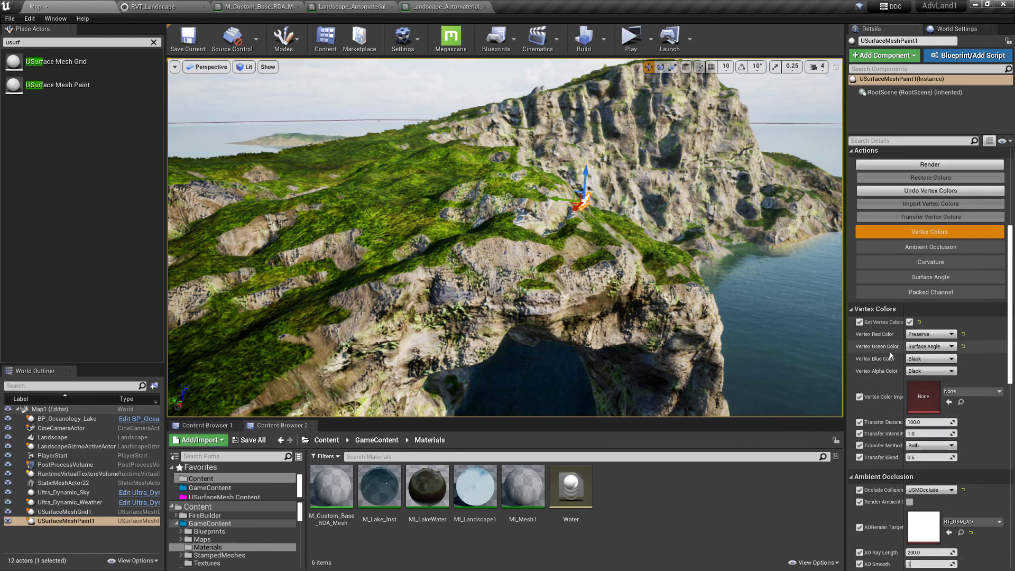
left_click(924, 335)
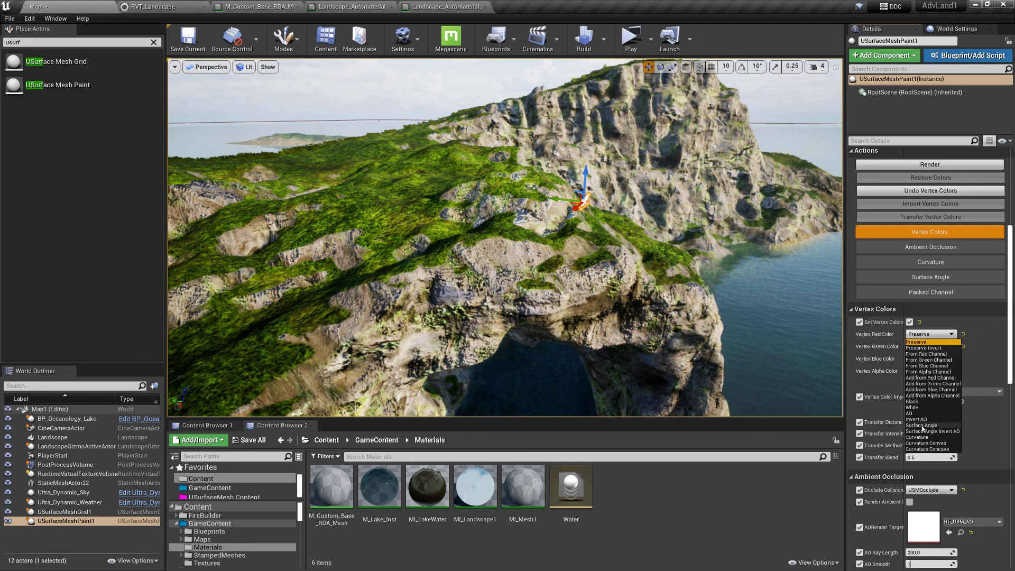
left_click(923, 341)
scroll(902, 476, "down", 9)
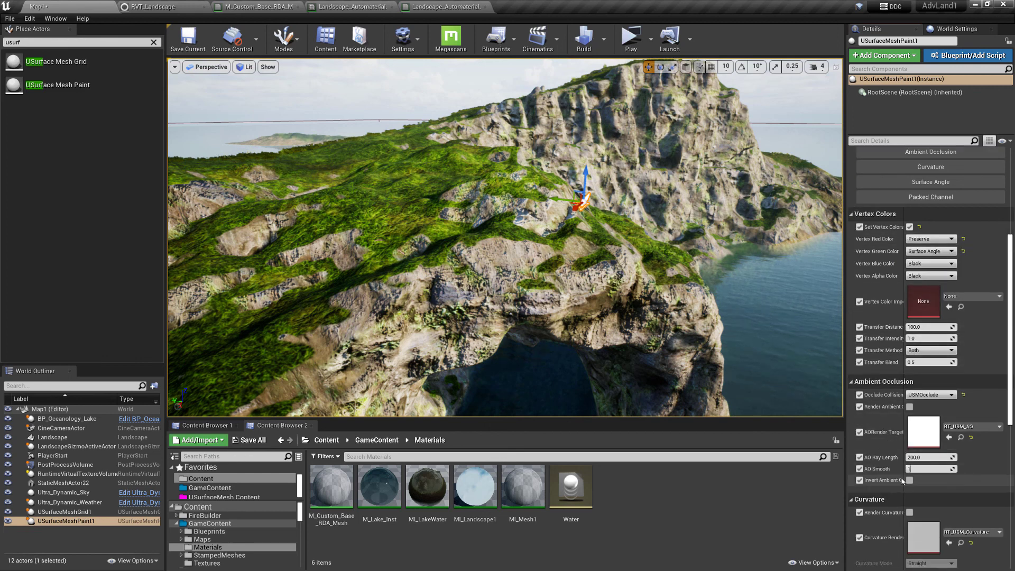
scroll(899, 471, "down", 3)
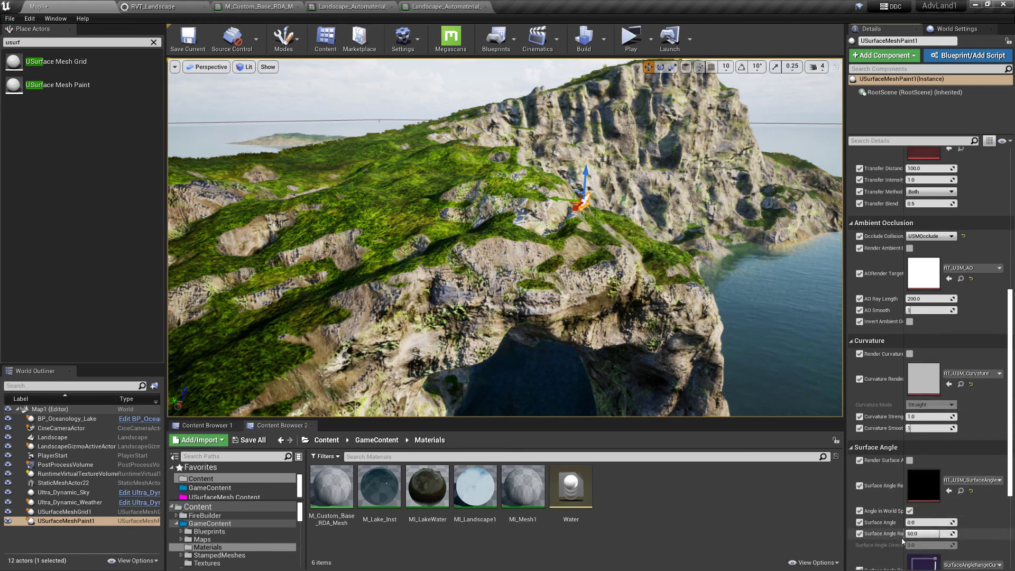
scroll(903, 541, "down", 3)
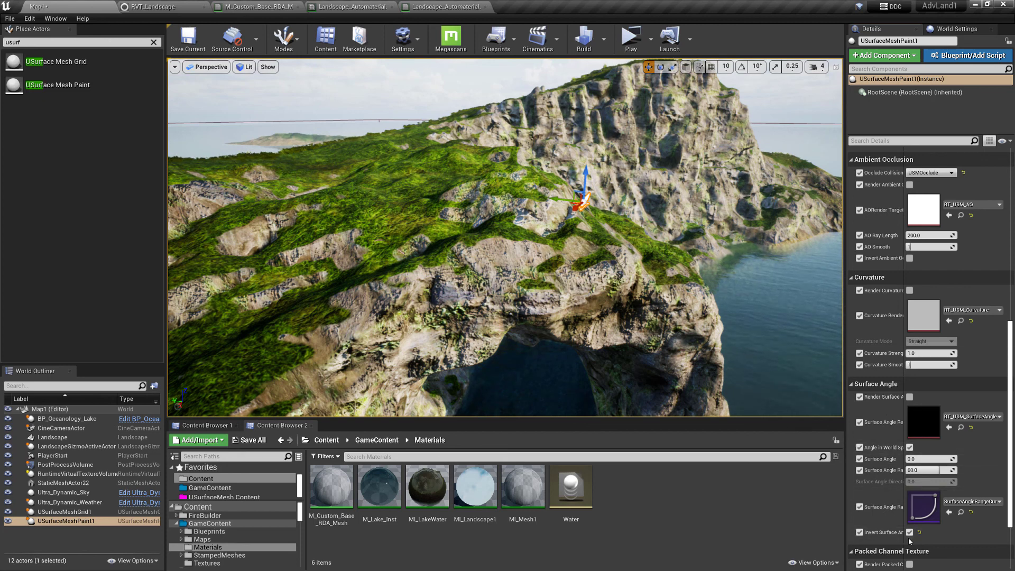
scroll(887, 441, "up", 10)
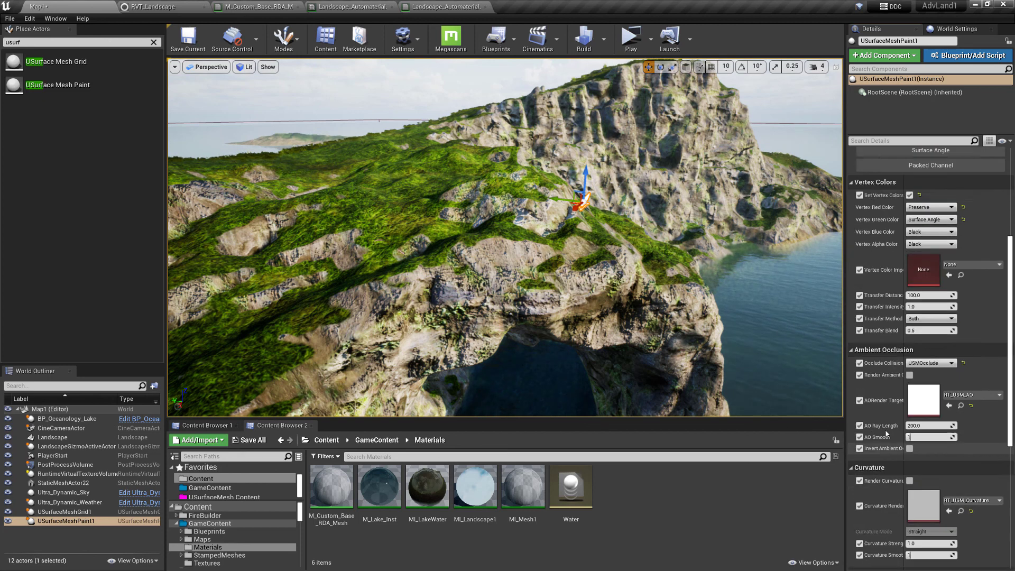
scroll(887, 441, "down", 3)
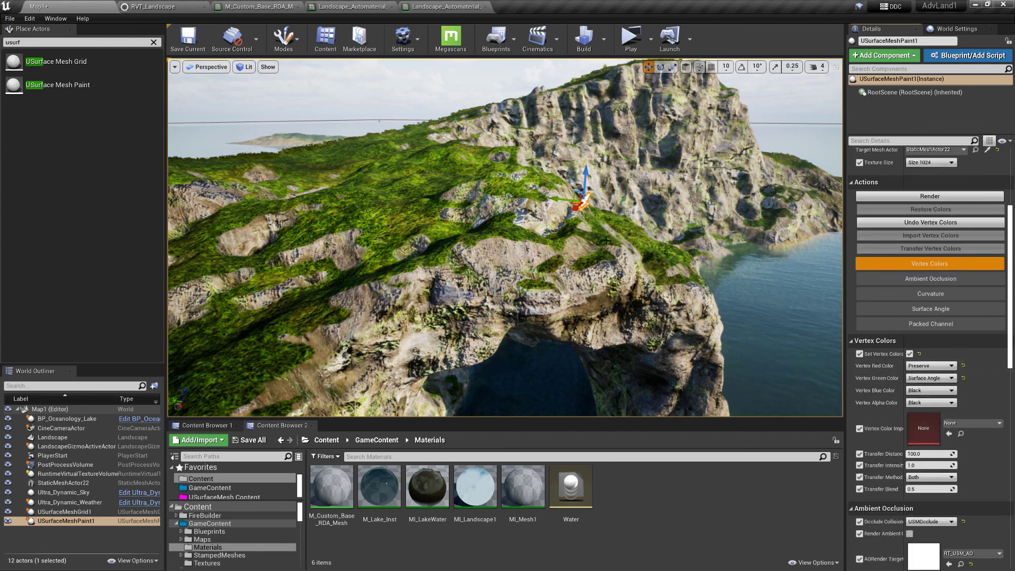
Inspect the grass and rock blending on the ridge slope up close and from above the rock arch
key("w")
right_click_drag(509, 204, 402, 243)
right_click_drag(425, 198, 425, 199)
key("e")
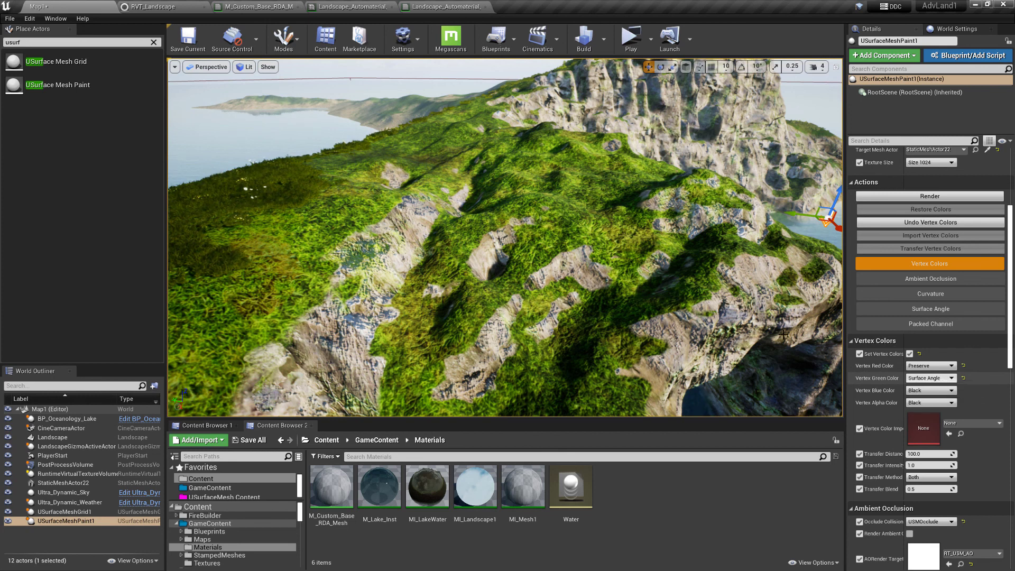
right_click_drag(549, 277, 538, 231)
key("q")
key("s")
key("d")
key("w")
key("e")
key("s")
key("a")
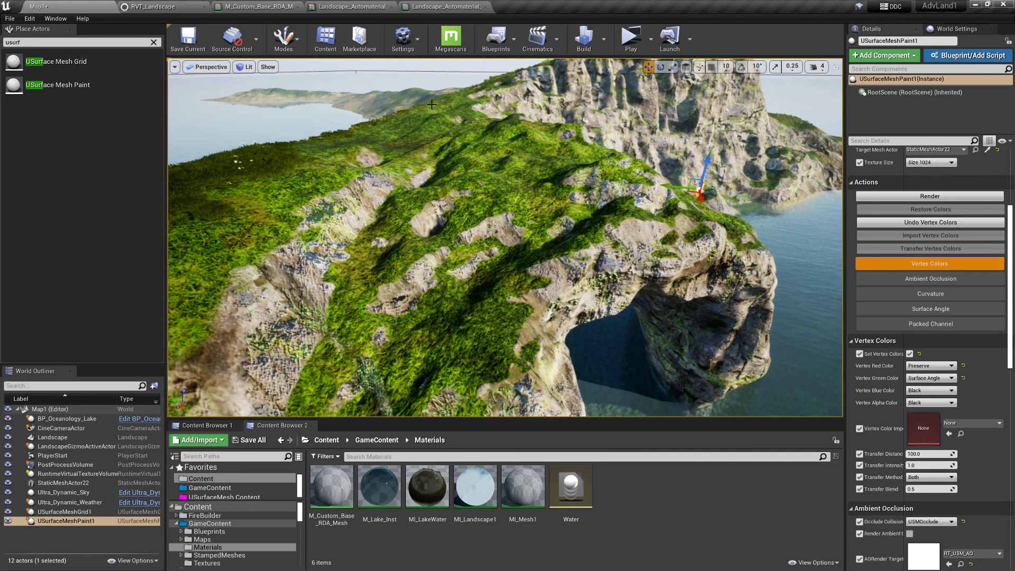
Open the cliff mesh's MI_Mesh1 material instance and review its virtual texture base, Layer2 and Layer3 parameters
left_click(579, 269)
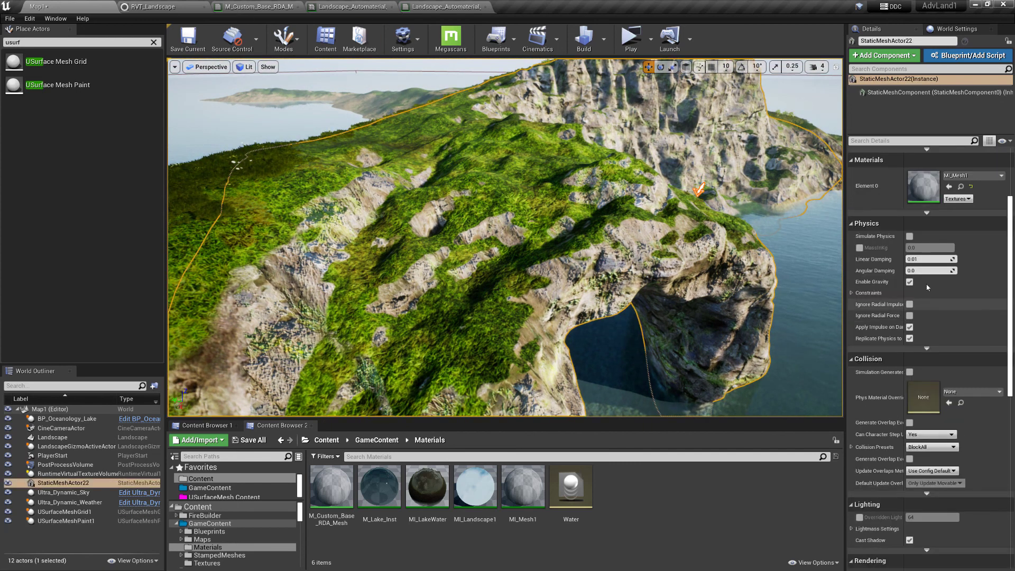
double_click(923, 187)
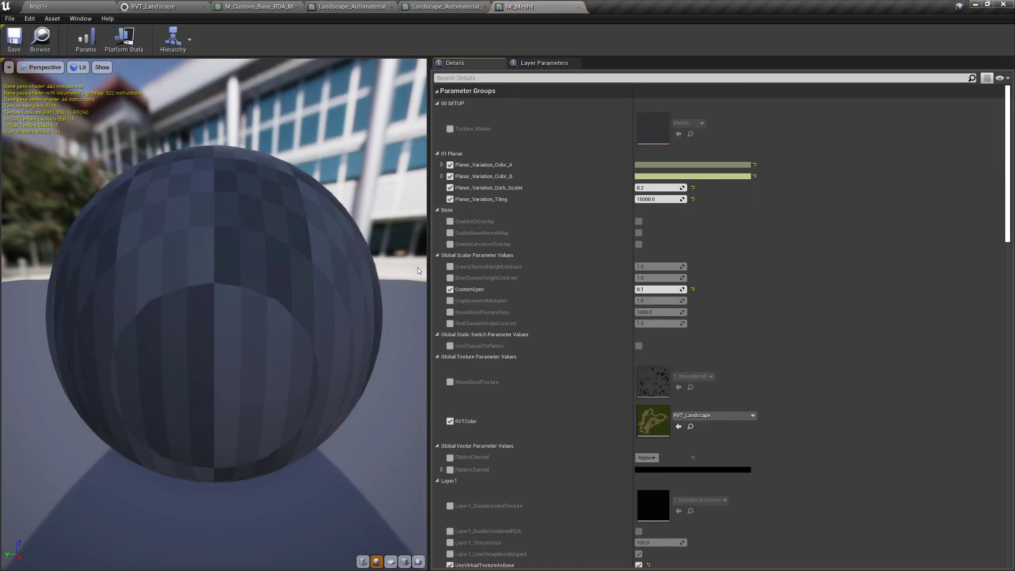
scroll(584, 284, "down", 12)
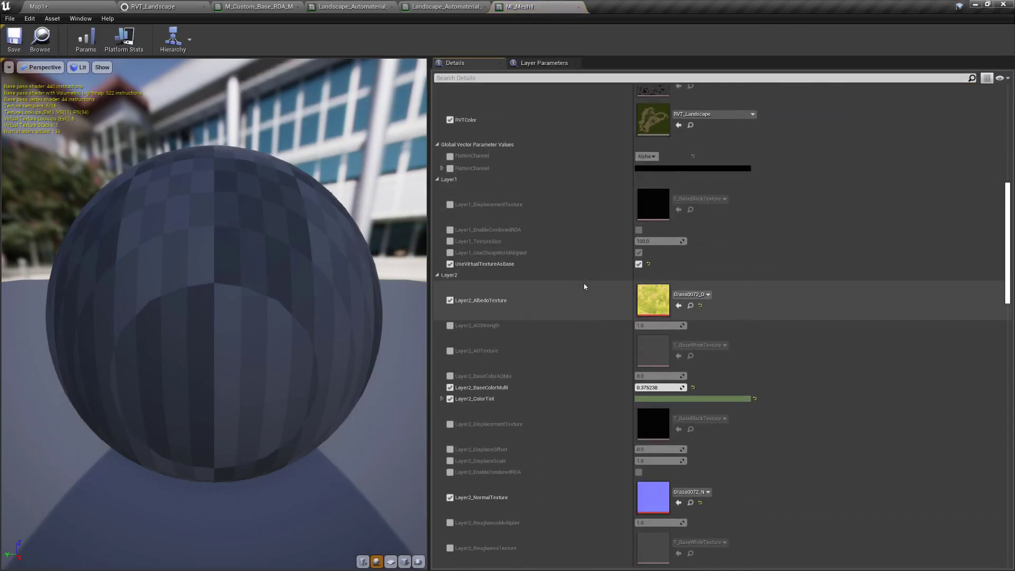
scroll(585, 287, "down", 2)
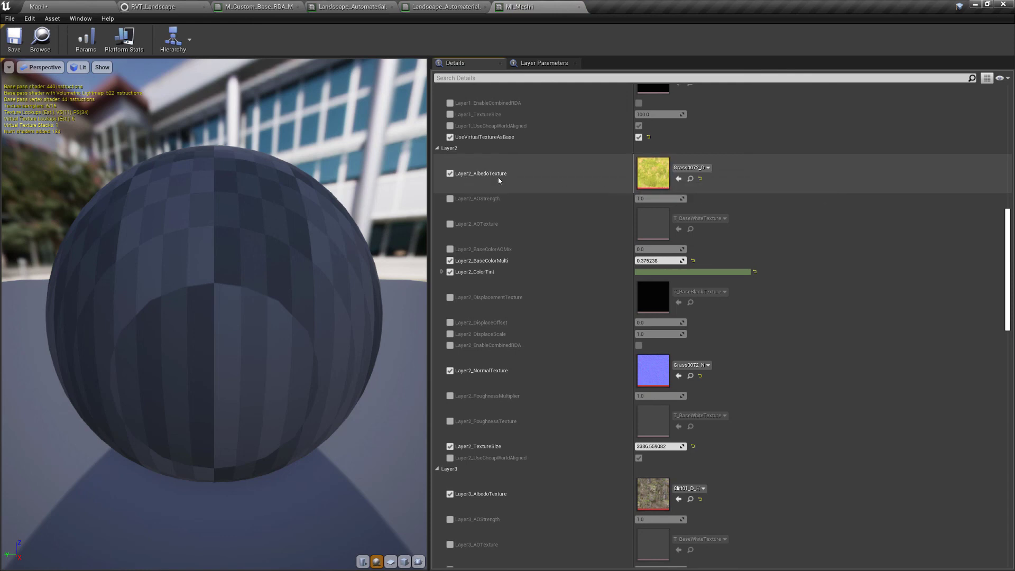
scroll(592, 395, "down", 8)
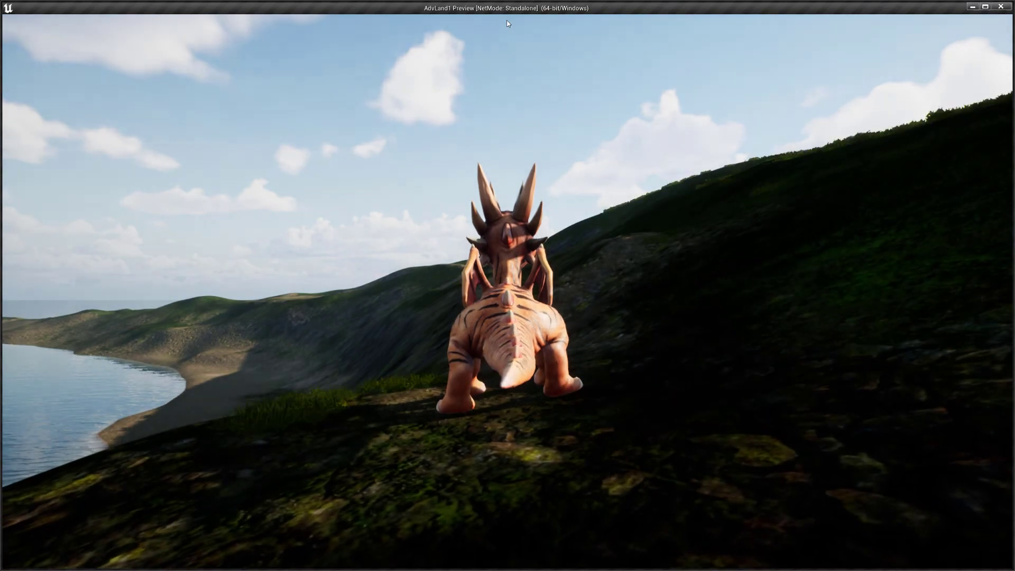
Fly the dragon through the standalone preview over the grassy hills and along the cliffs to inspect the blended mesh and landscape
left_click(596, 186)
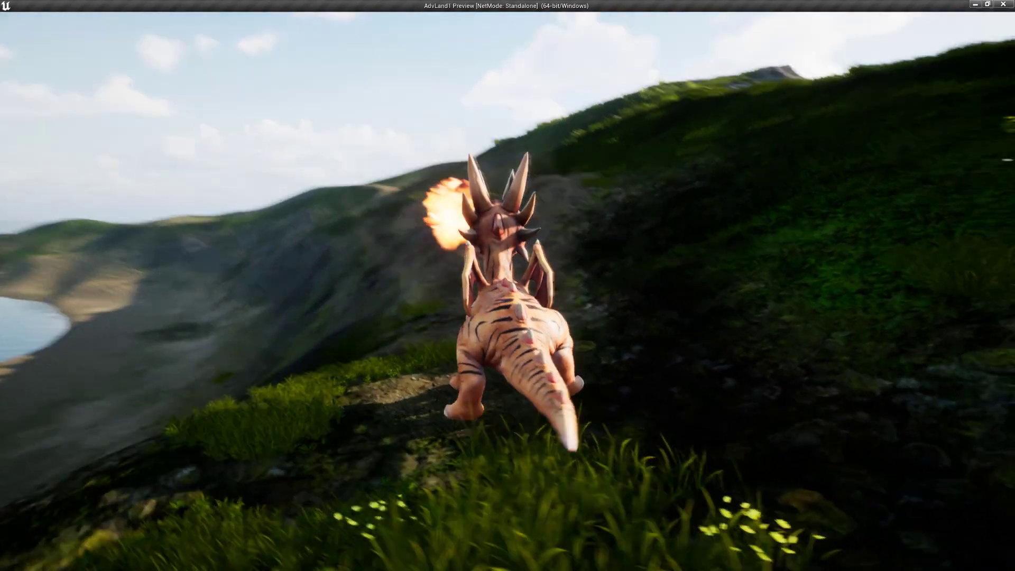
key("w")
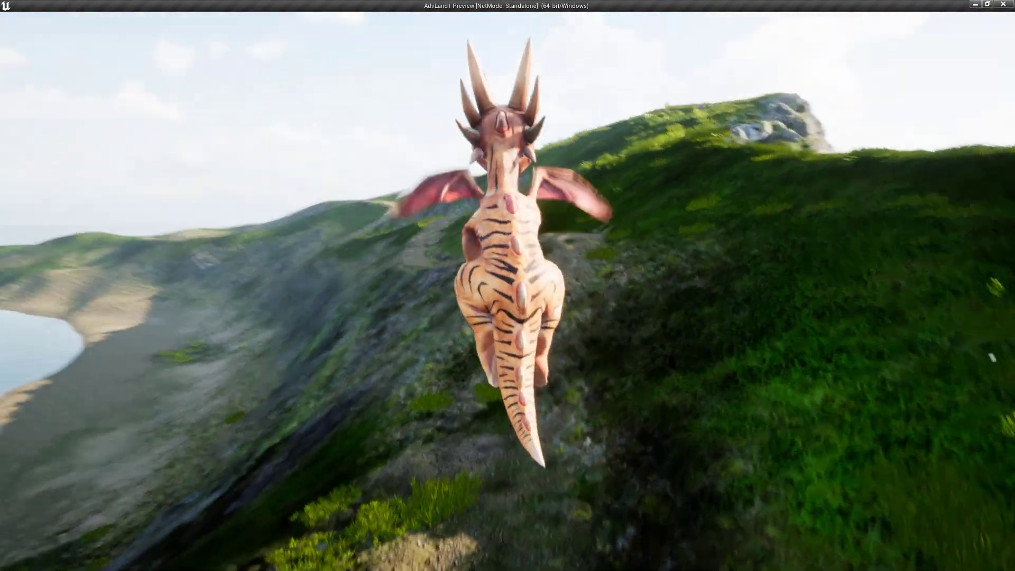
key("w")
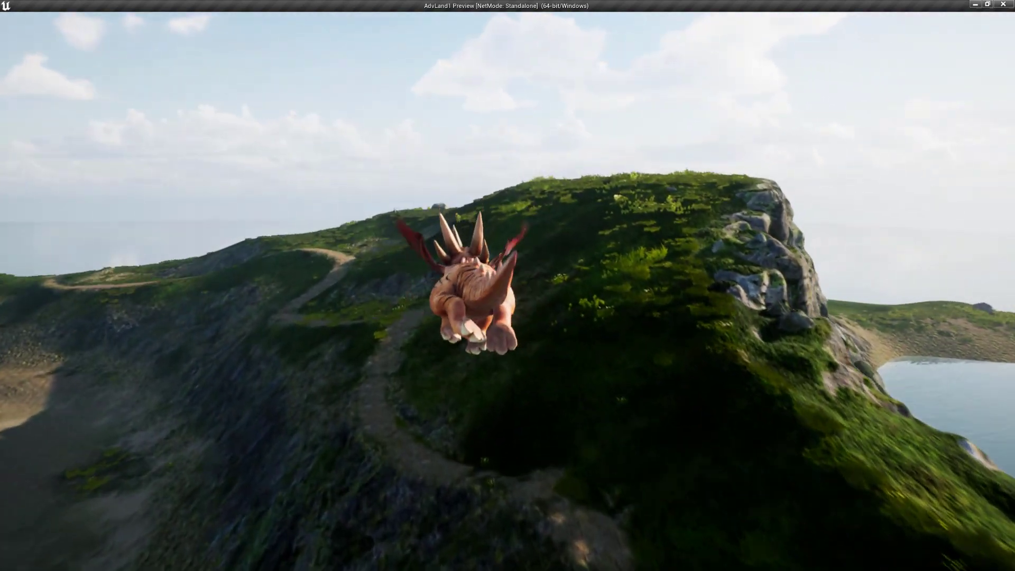
key("w")
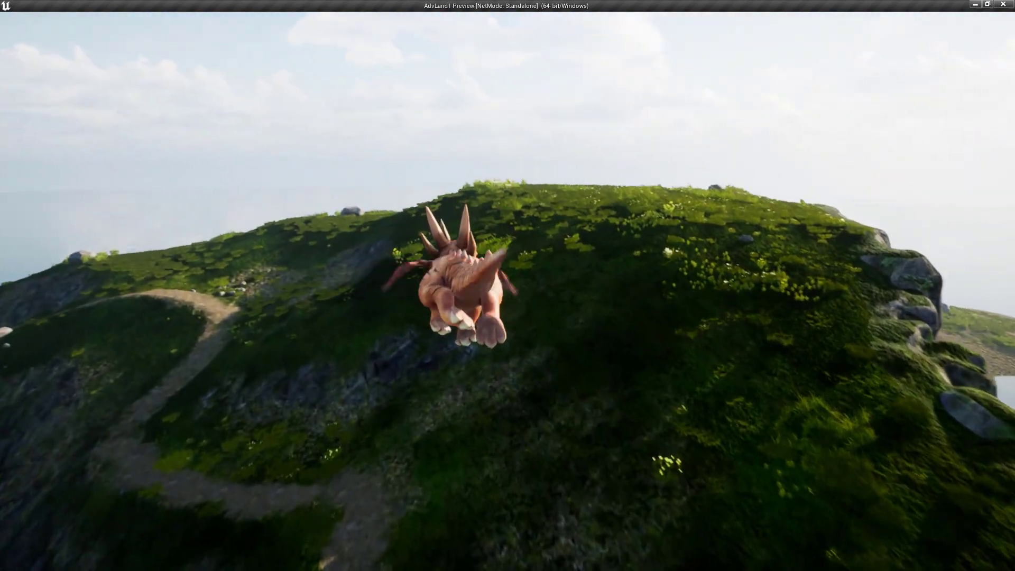
key("w")
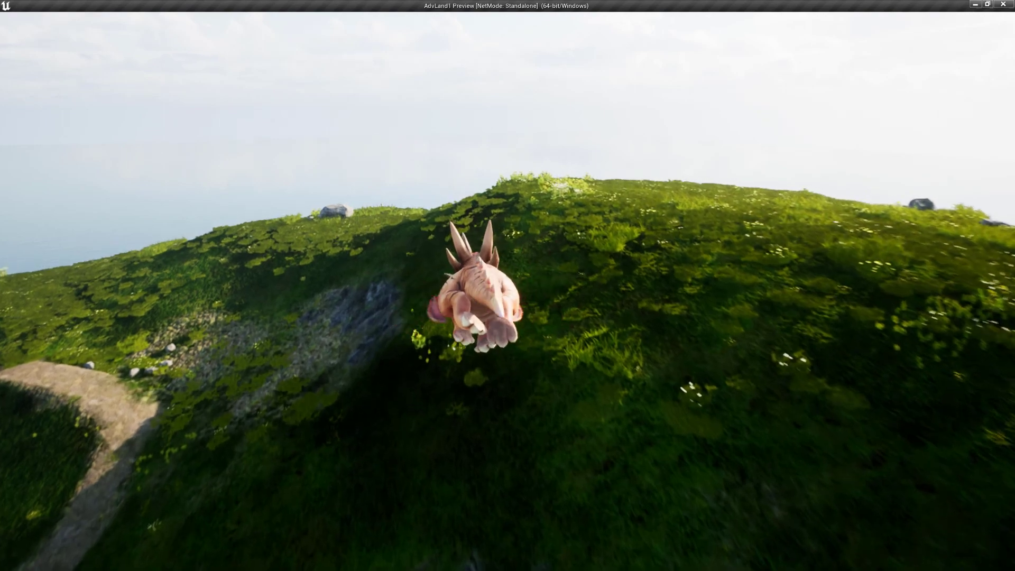
key("w")
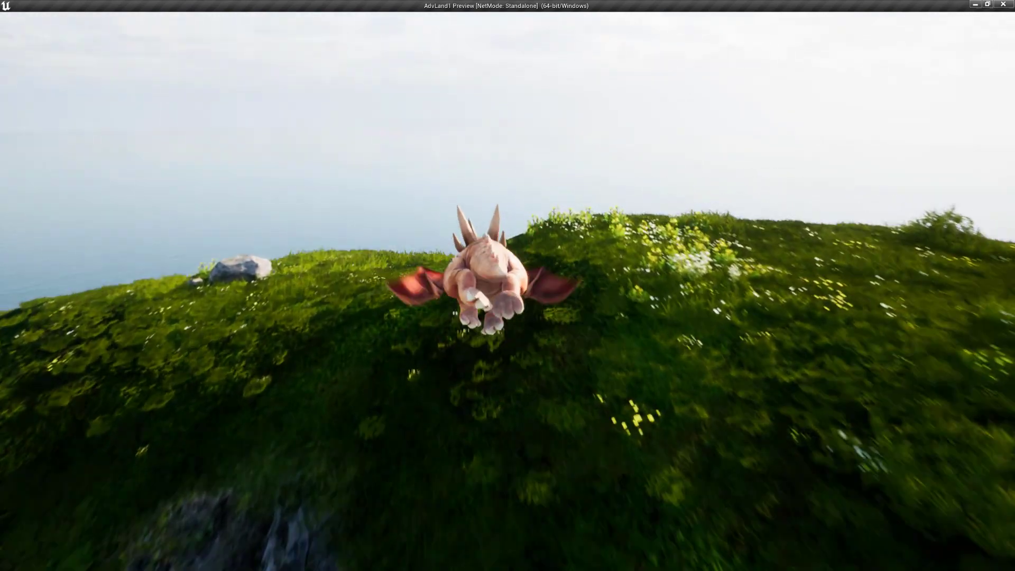
key("w")
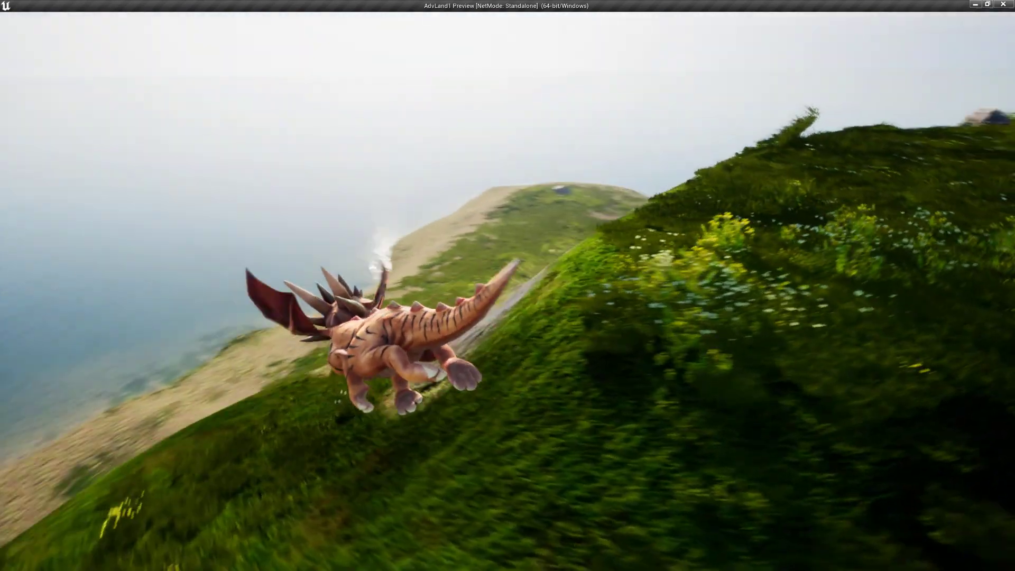
key("w")
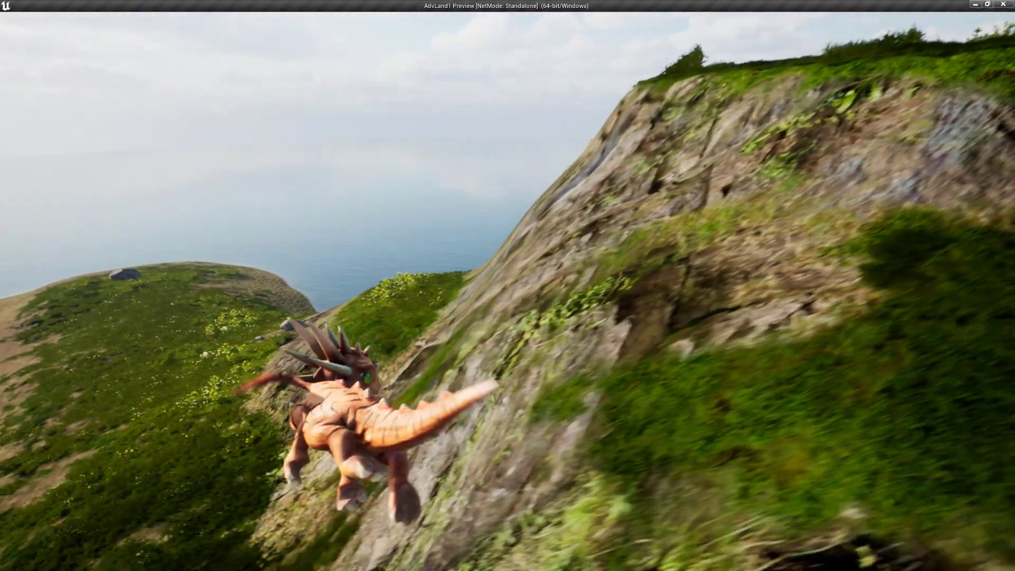
key("w")
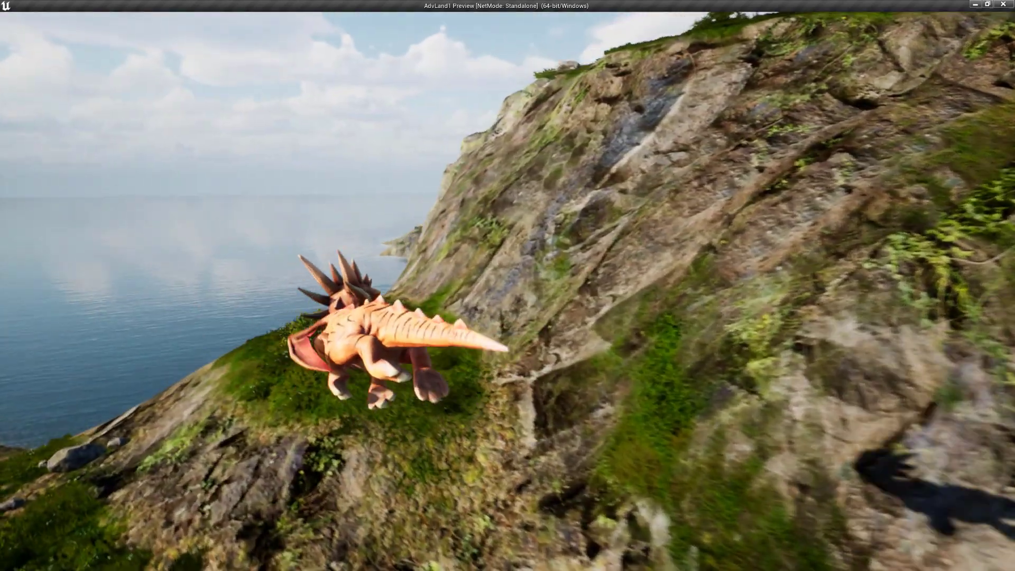
key("w")
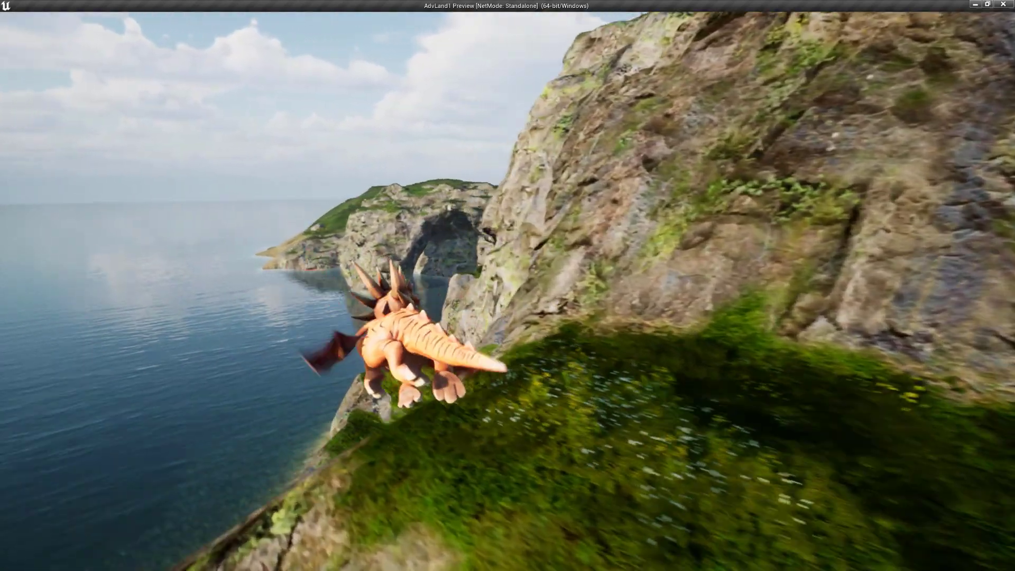
key("w")
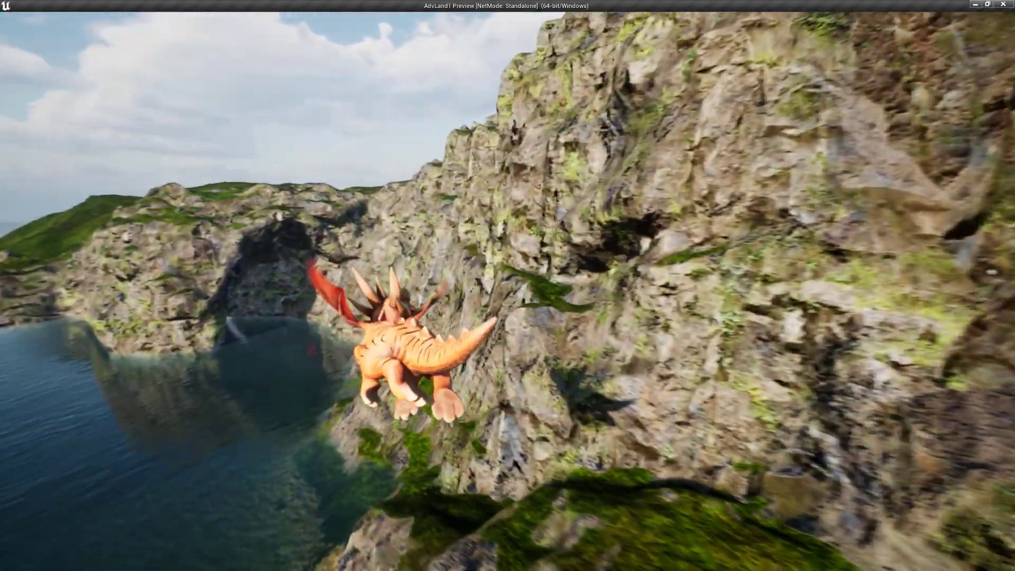
key("w")
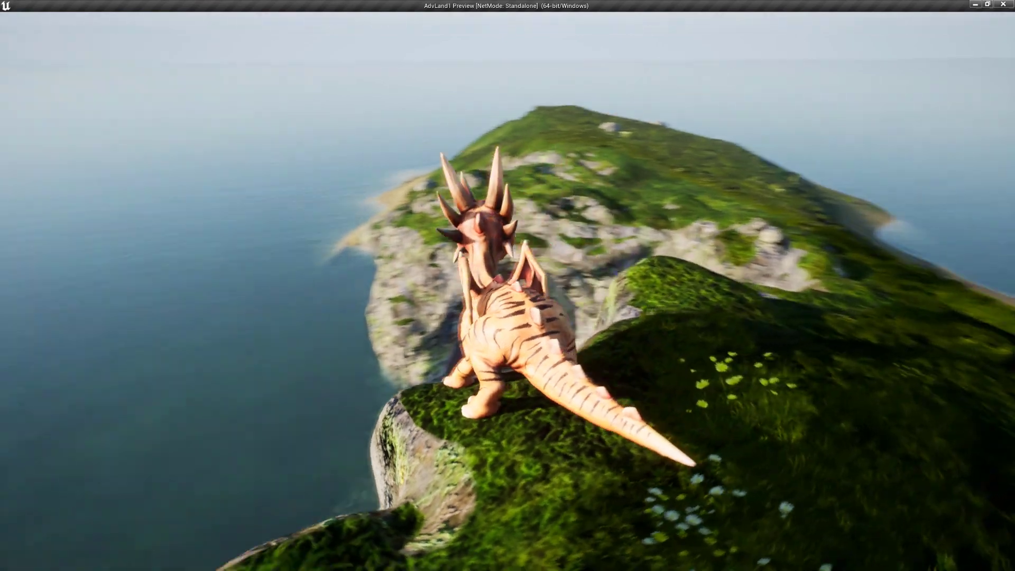
key("f")
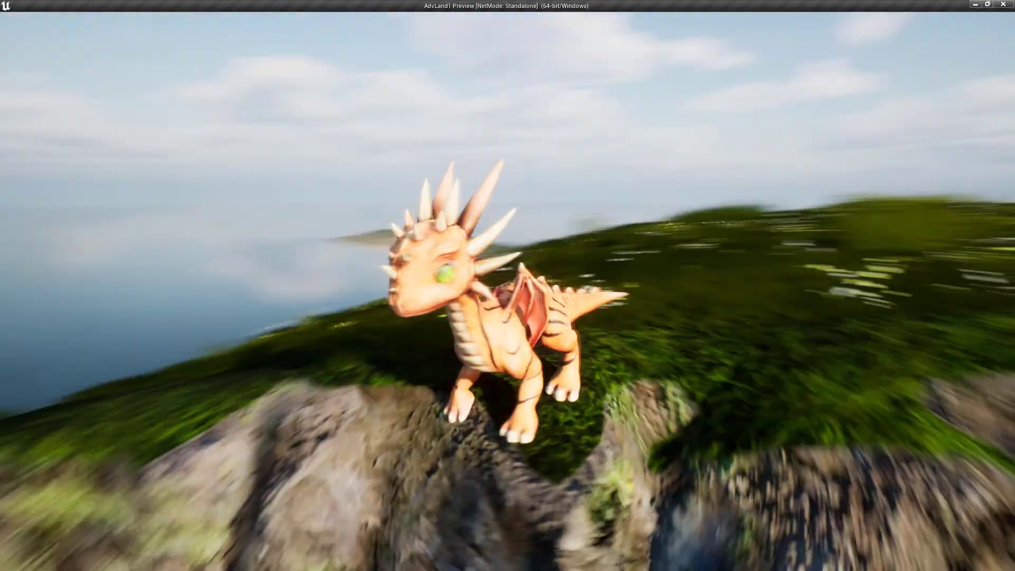